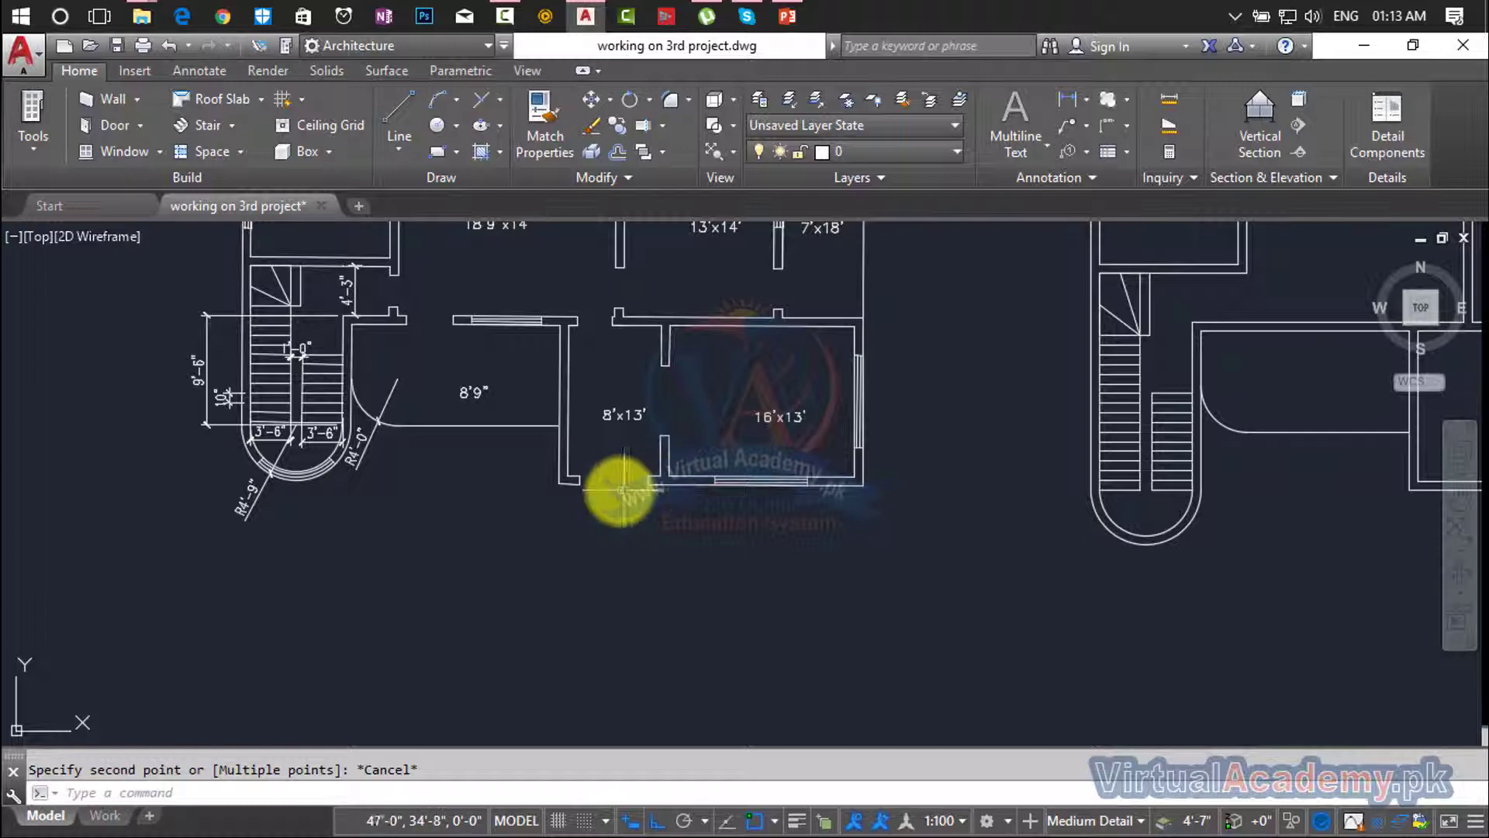
# Examine the front entrance and partition openings in the dimensioned reference plan and compare them with the unfinished copy.
pyautogui.scroll(-1, 612, 491)
pyautogui.scroll(-1, 504, 498)
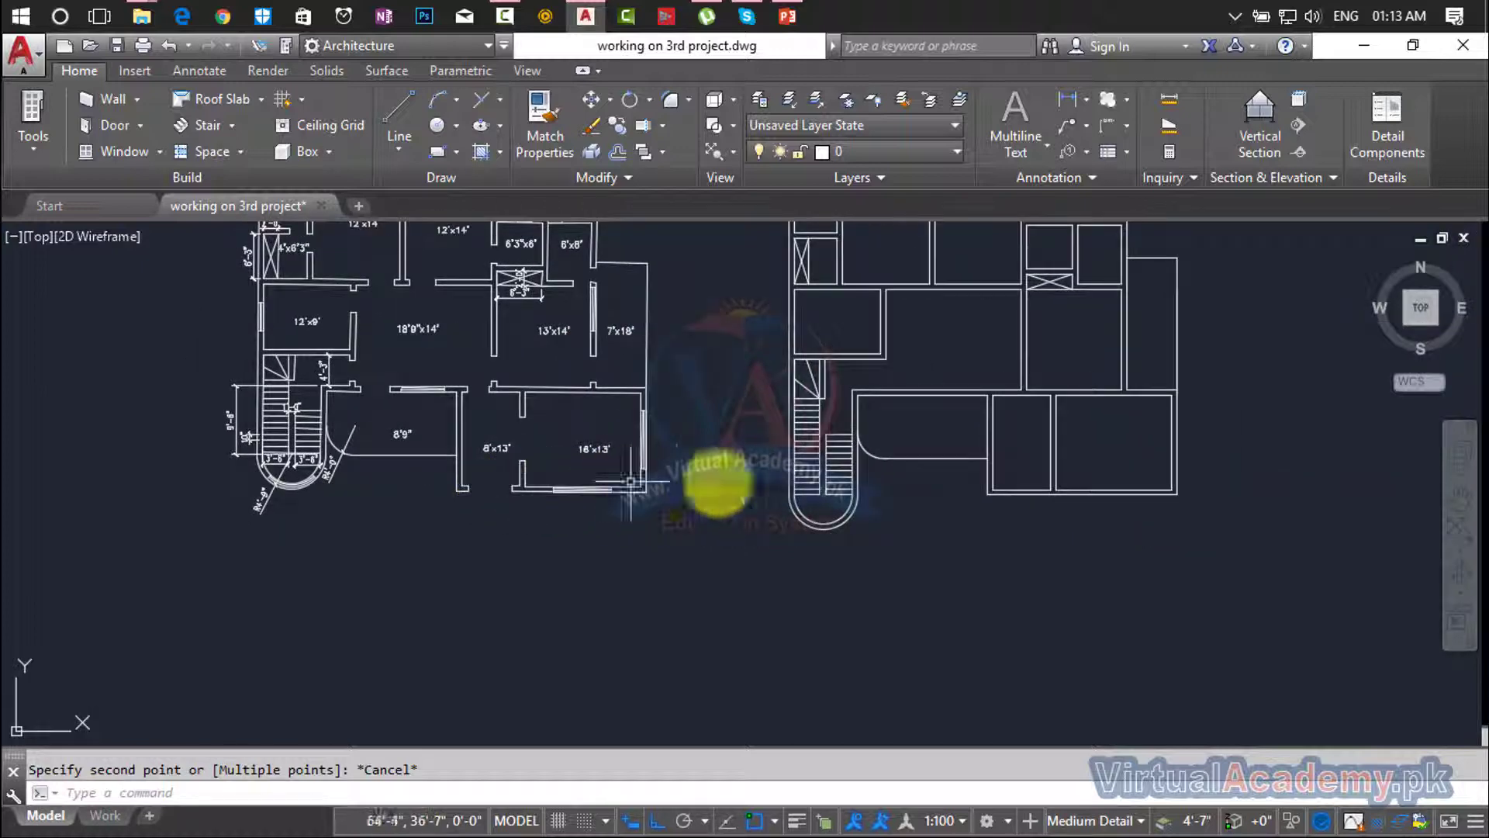
pyautogui.press('Escape')
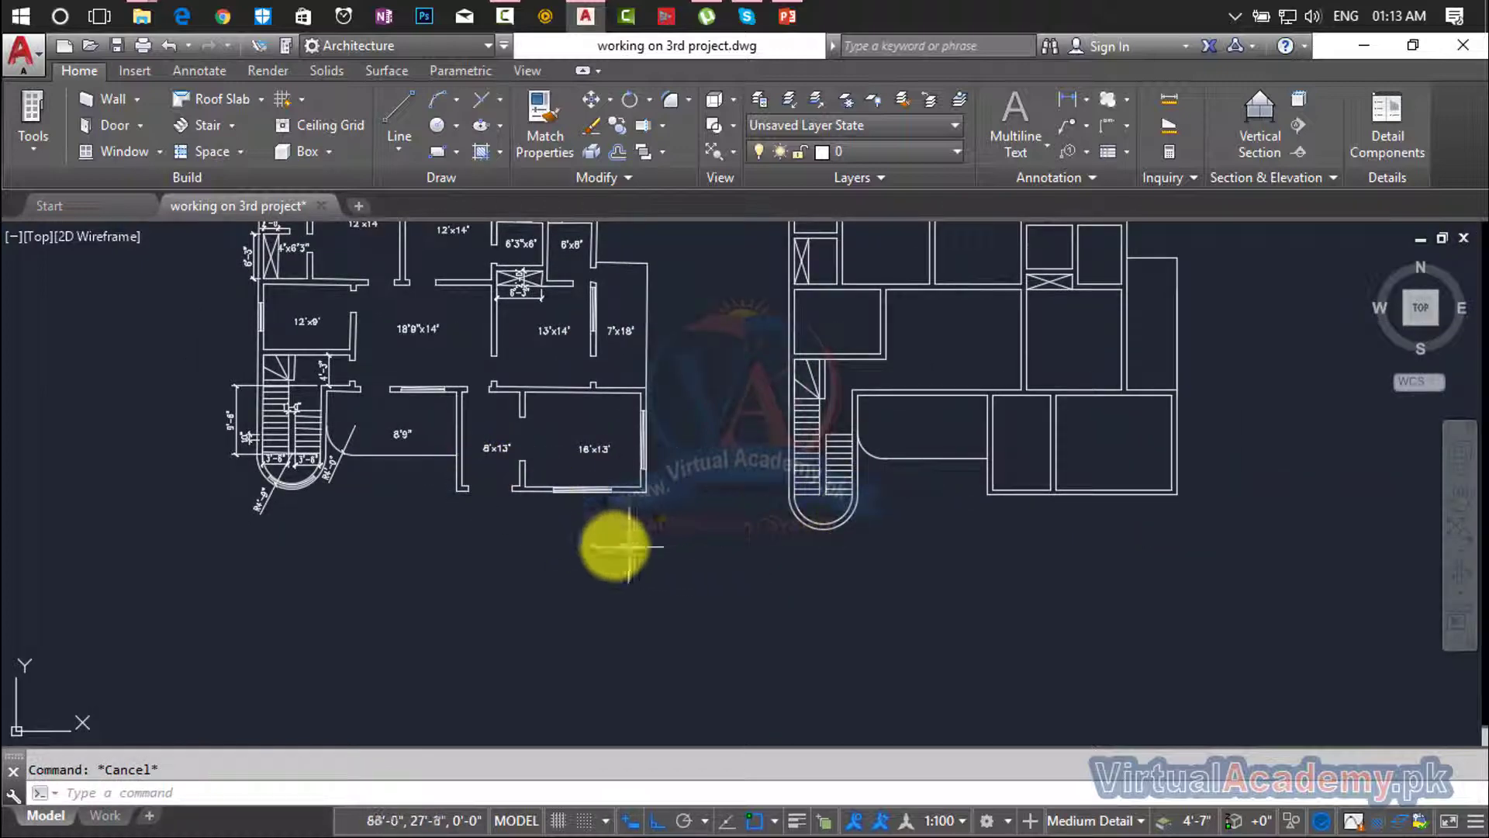
pyautogui.scroll(4, 485, 487)
pyautogui.moveTo(485, 489); pyautogui.dragTo(405, 503, button='middle')
pyautogui.moveTo(822, 494); pyautogui.dragTo(499, 475, button='middle')
pyautogui.scroll(-3, 726, 471)
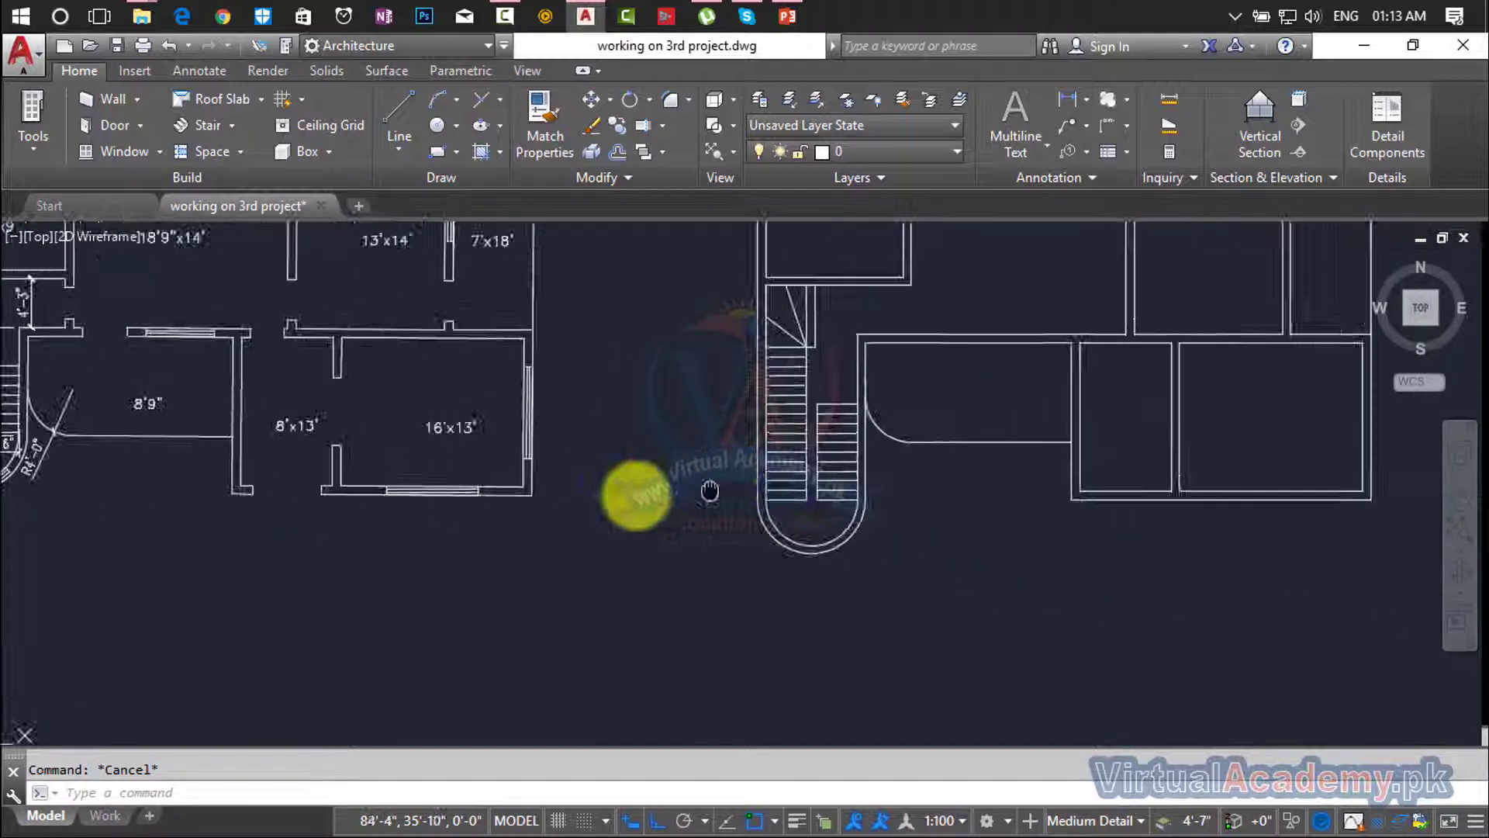
pyautogui.moveTo(708, 491); pyautogui.dragTo(612, 496, button='middle')
pyautogui.write('l')
pyautogui.press('Return')
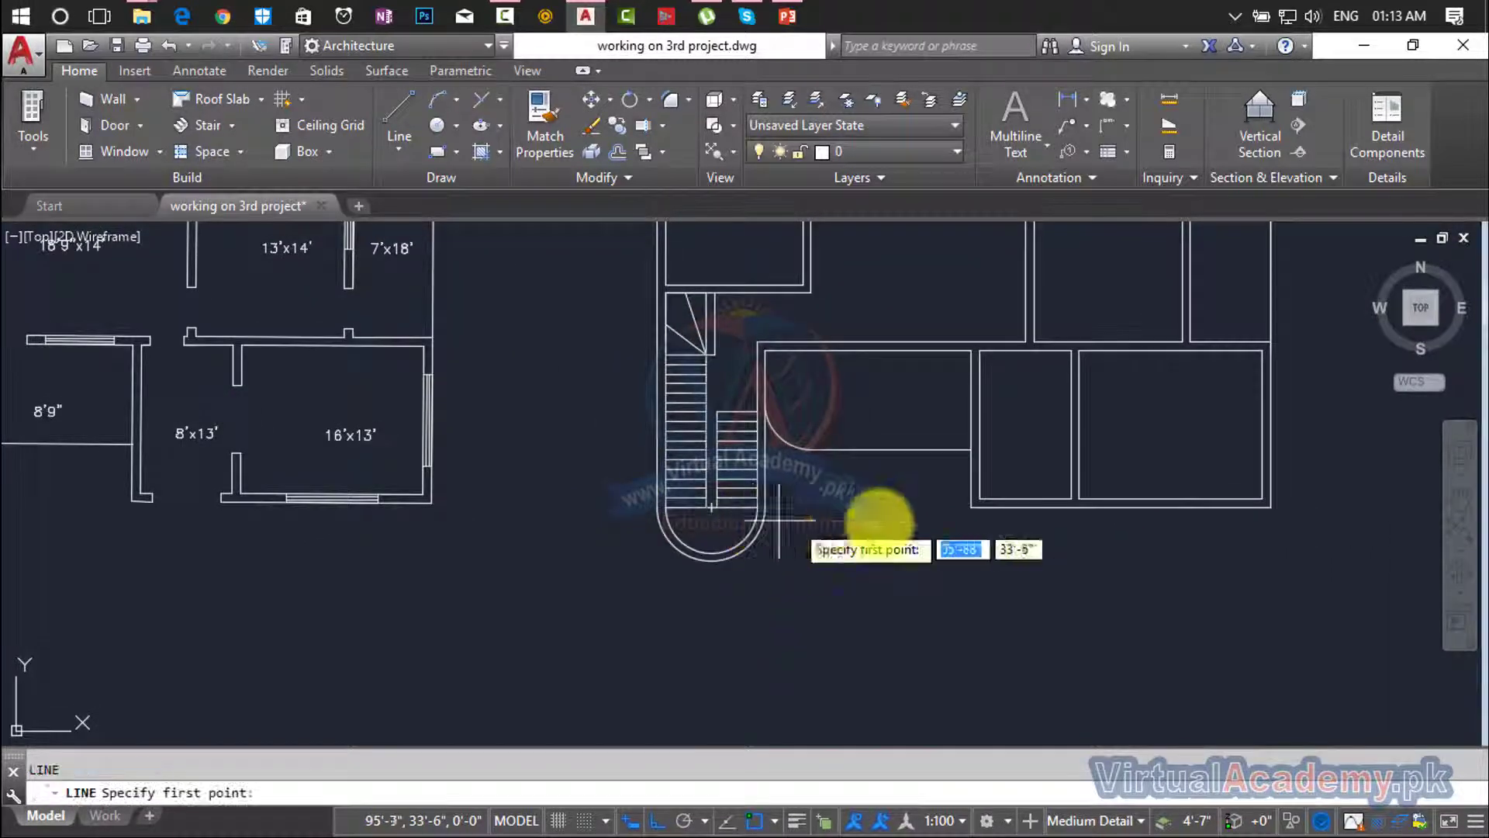
pyautogui.scroll(4, 1024, 497)
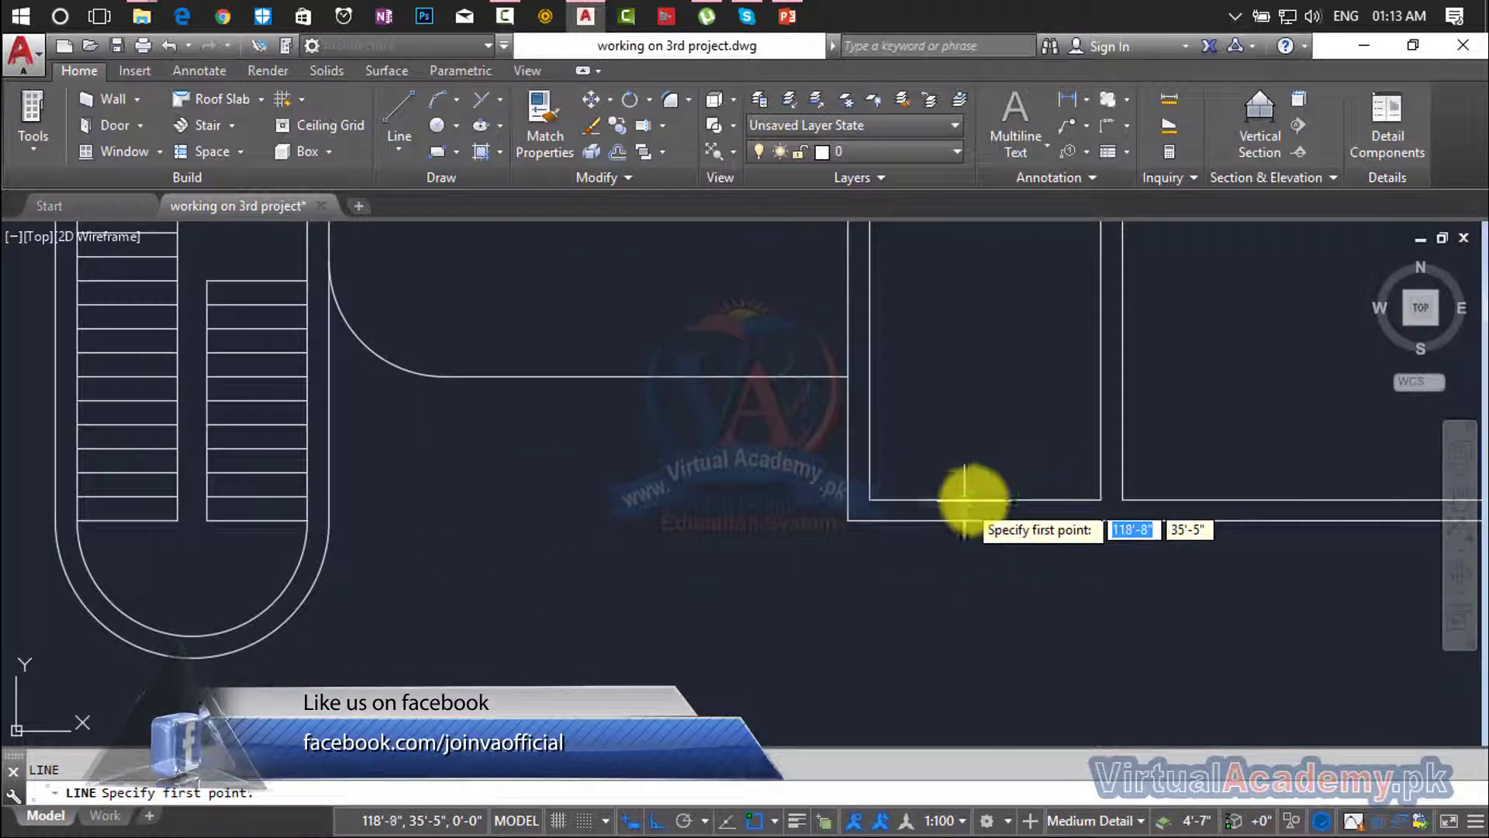
pyautogui.press('Escape')
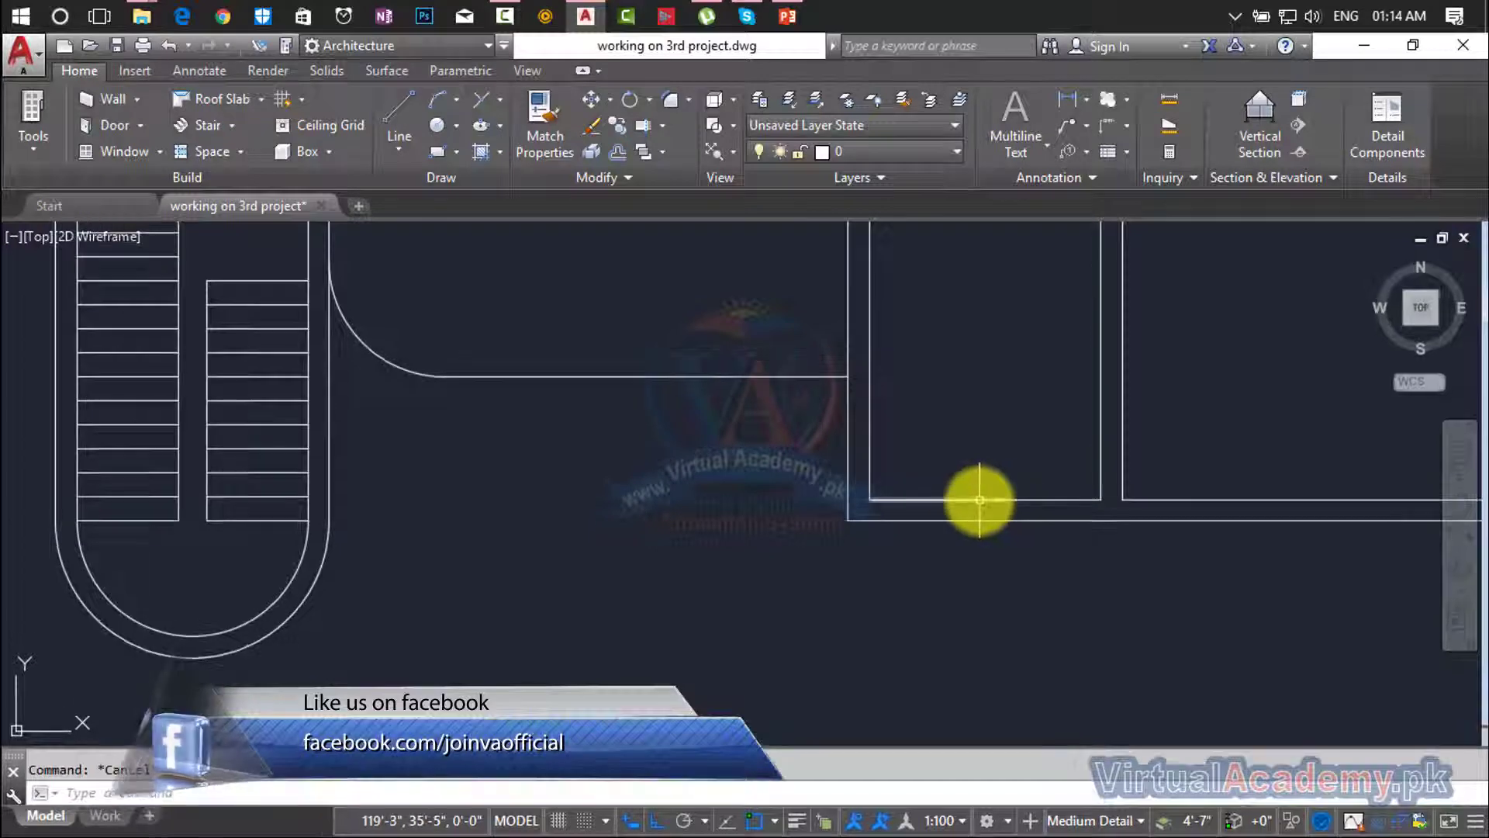
# Draw a line along the inner face of the entrance room's front wall and a short perpendicular line outward from its midpoint.
pyautogui.press('Return')
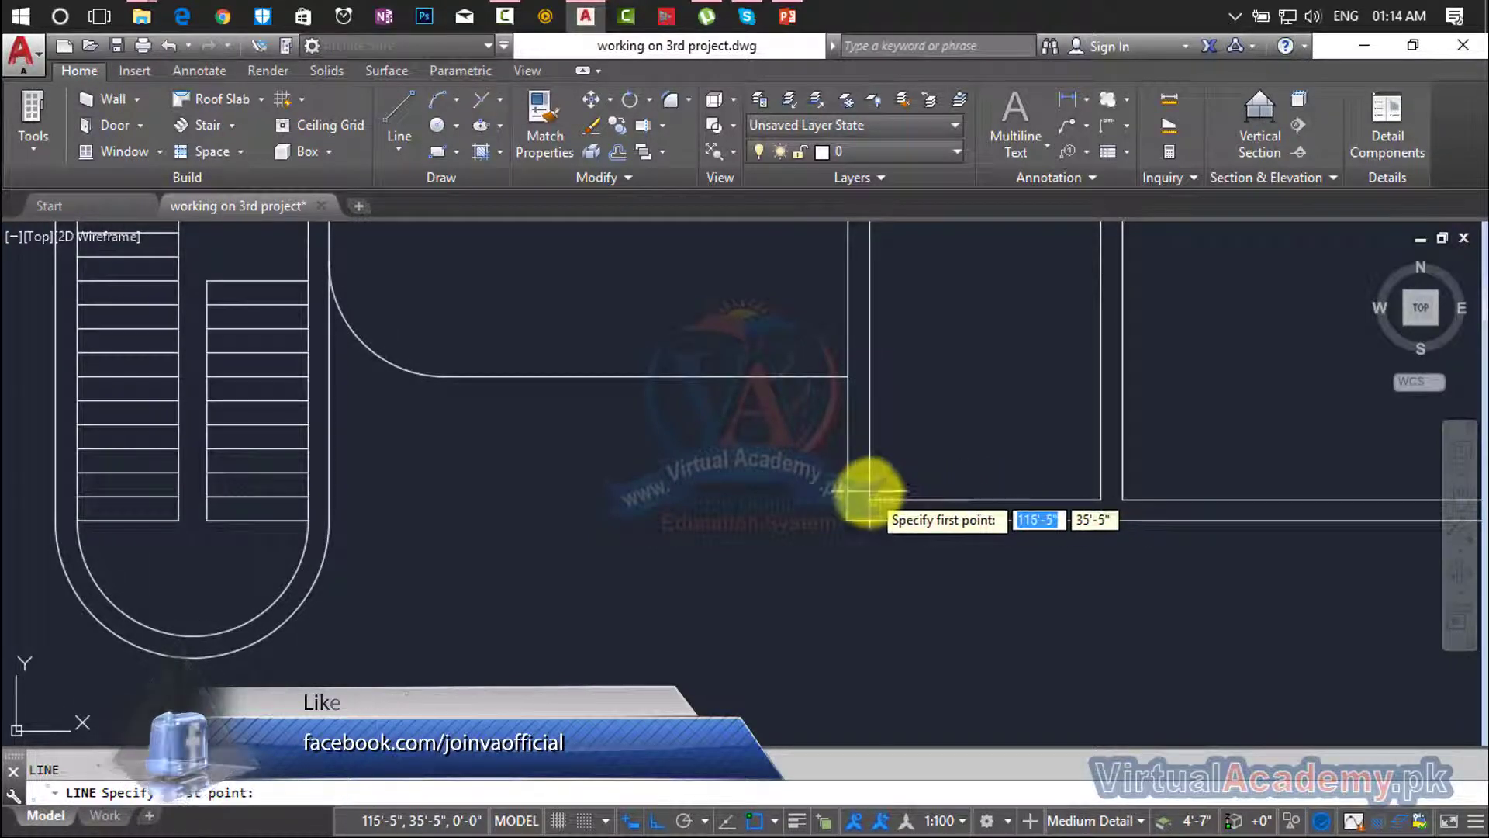
pyautogui.click(868, 501)
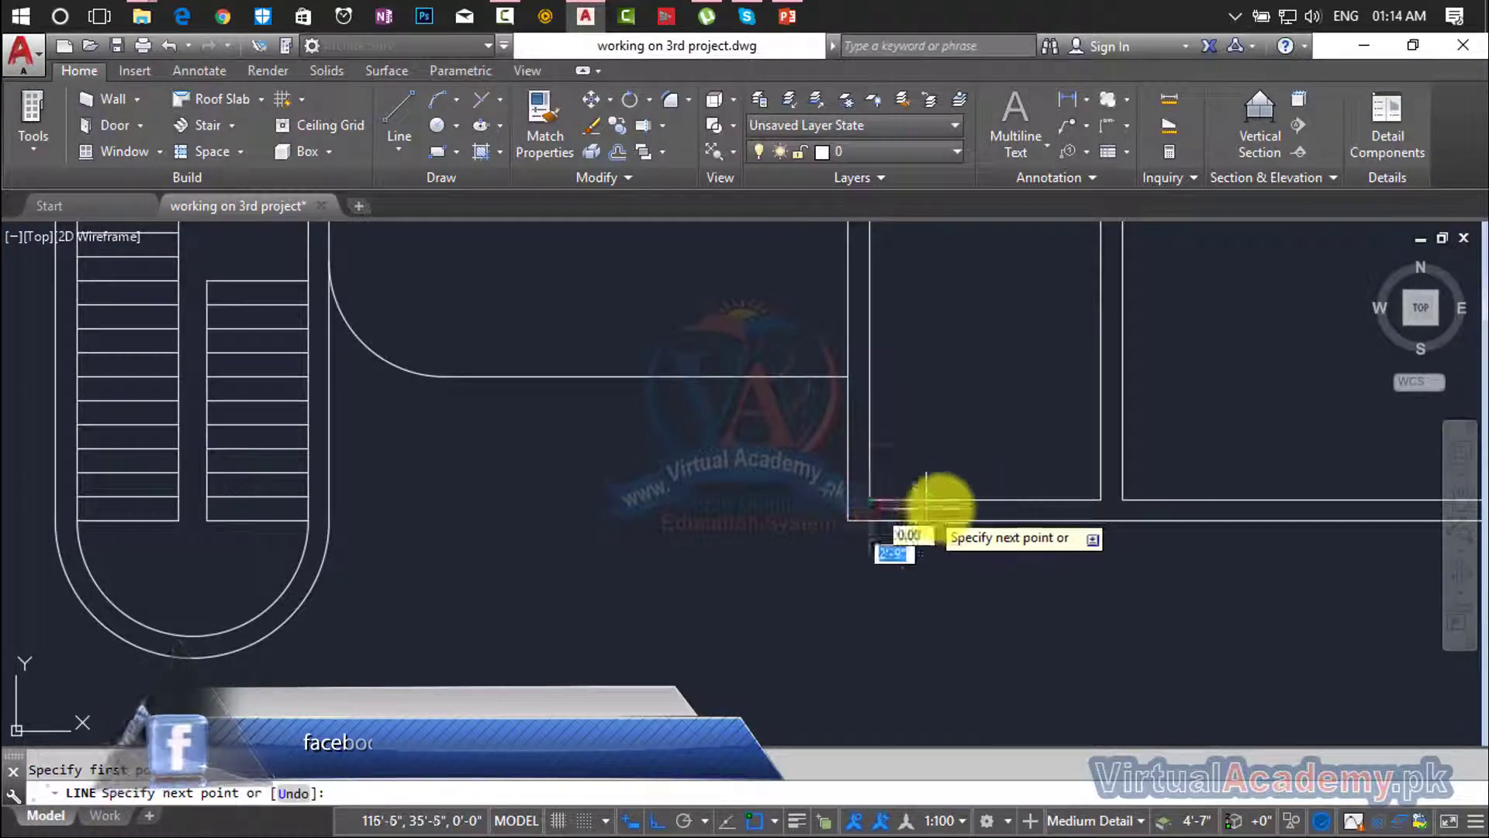
pyautogui.click(1097, 499)
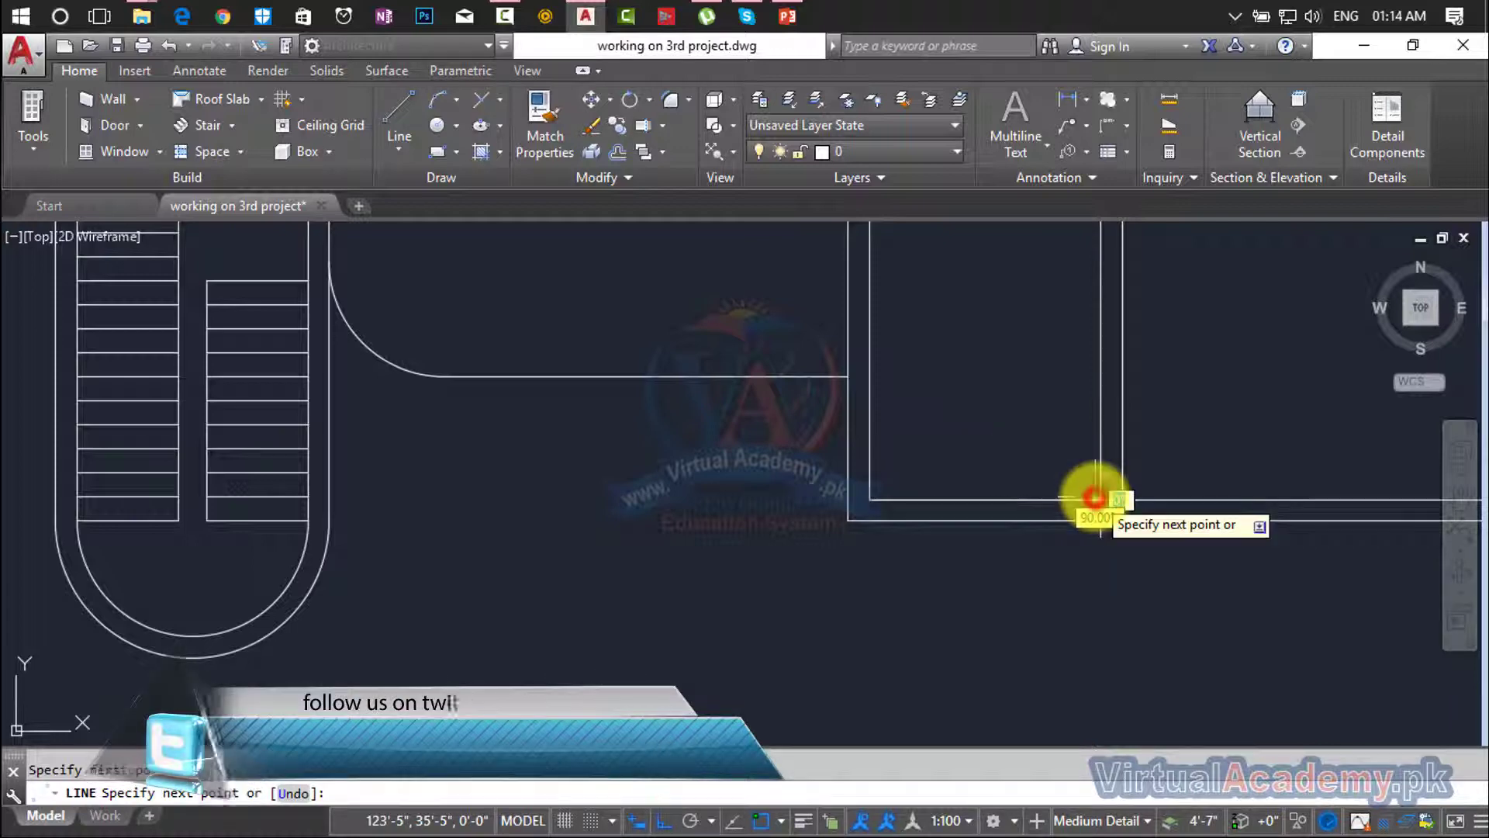
pyautogui.press('Return')
pyautogui.press('Return')
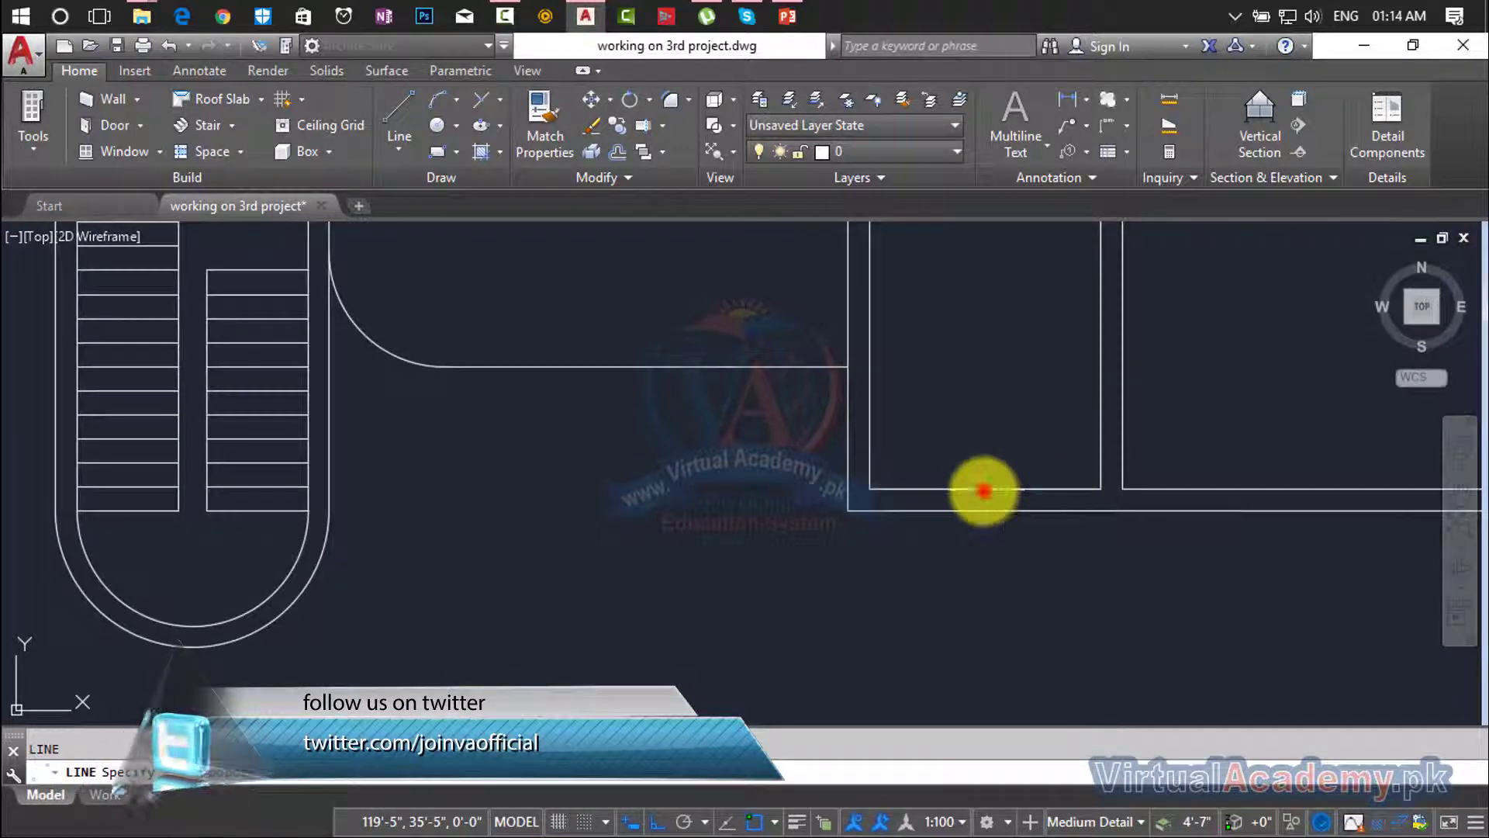
pyautogui.click(984, 491)
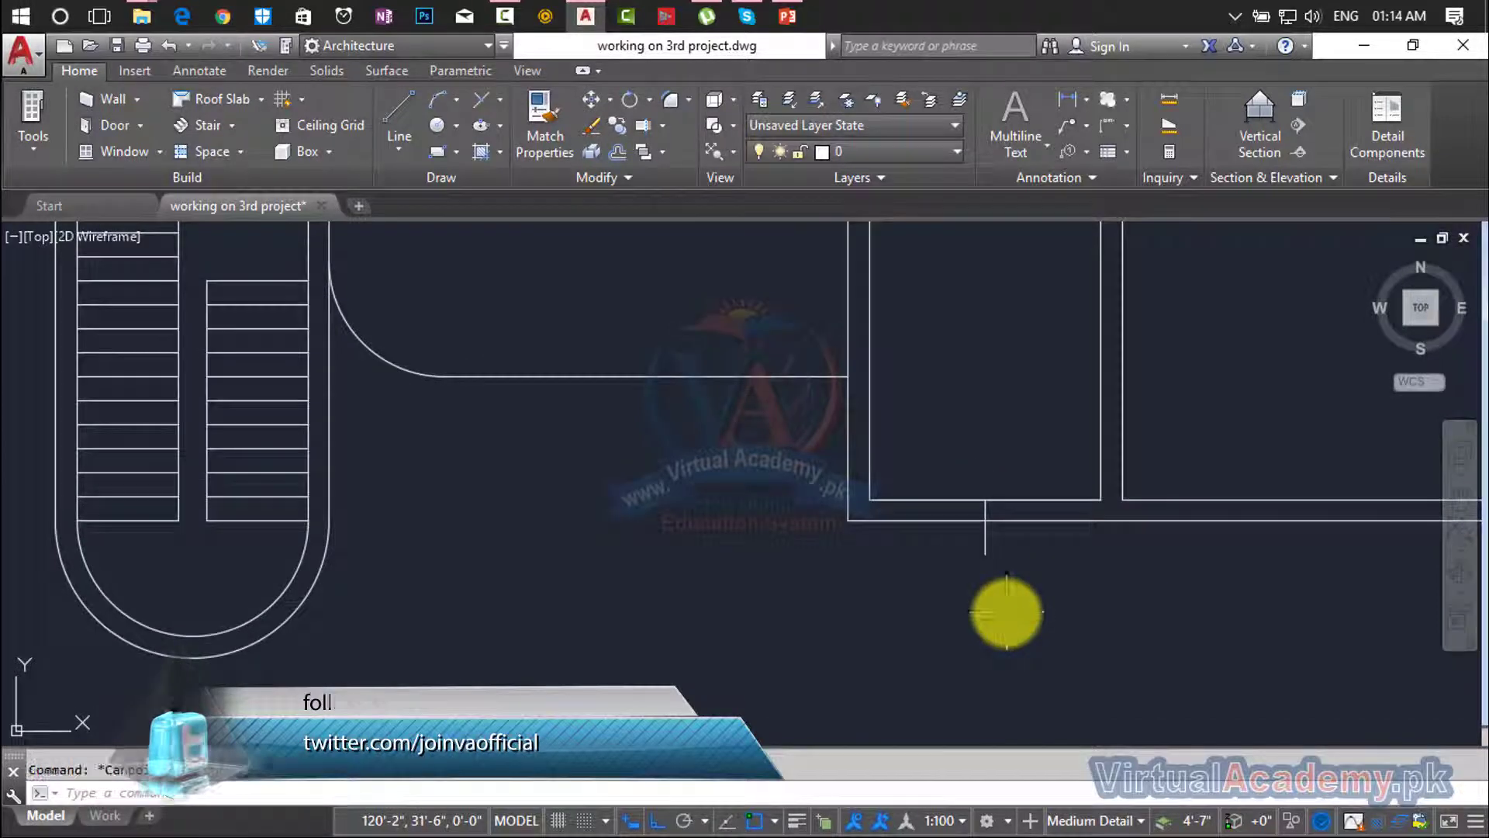
# Try to offset the short midpoint line by 4' toward the partition wall.
pyautogui.press('Return')
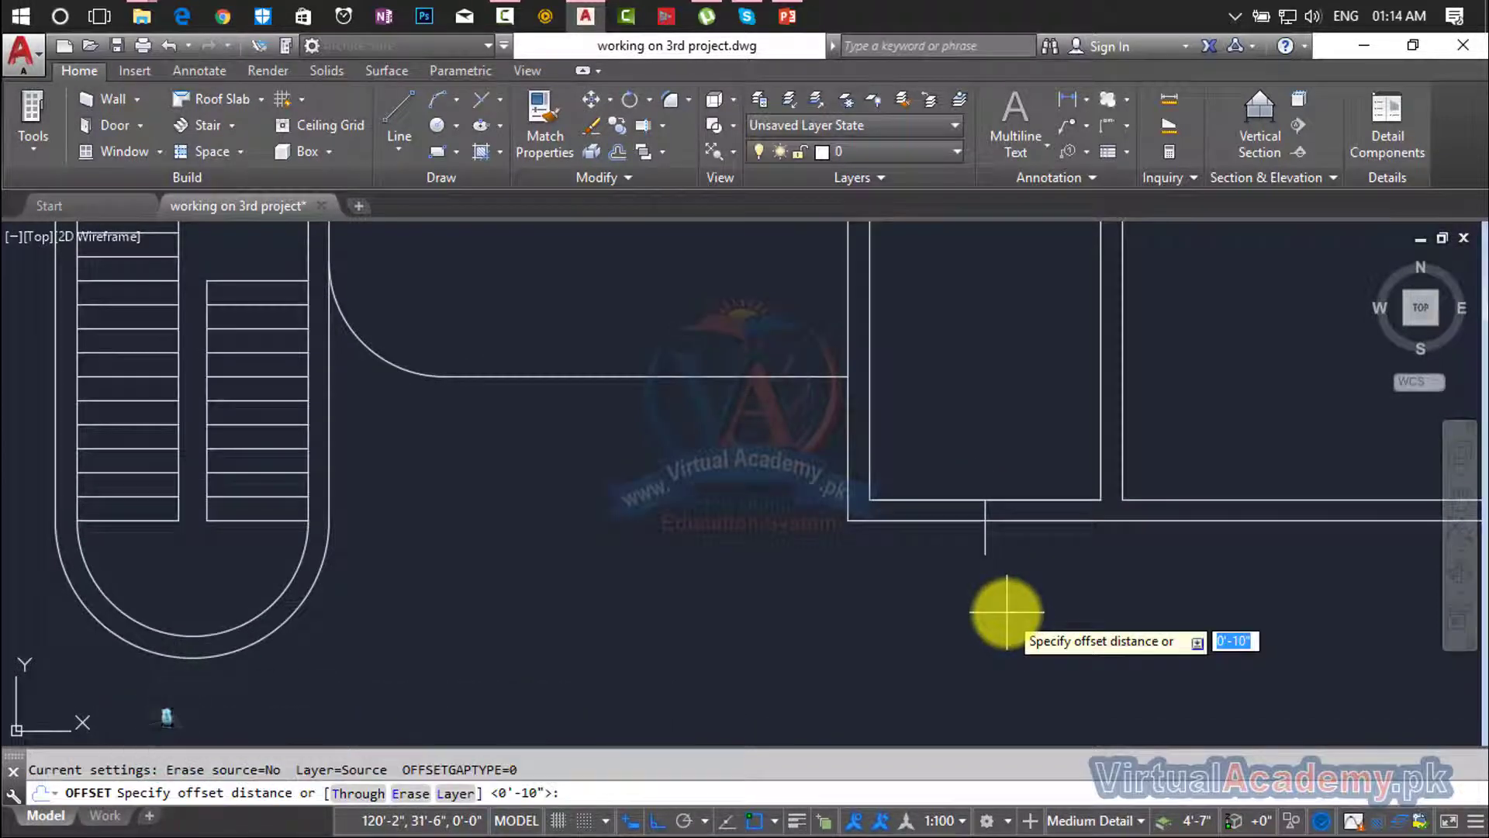
pyautogui.write("3'")
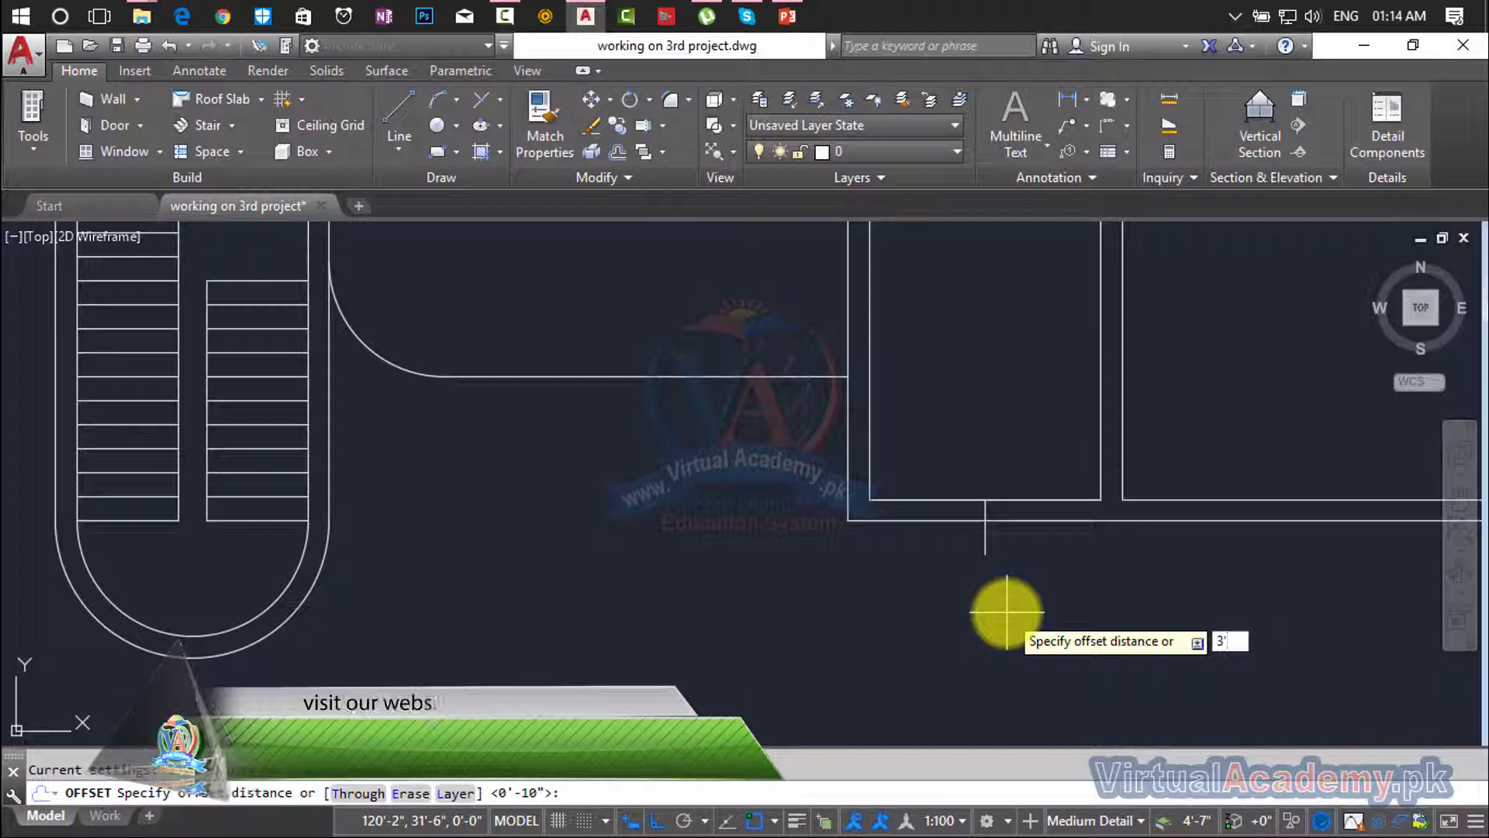
pyautogui.press('BackSpace')
pyautogui.press('BackSpace')
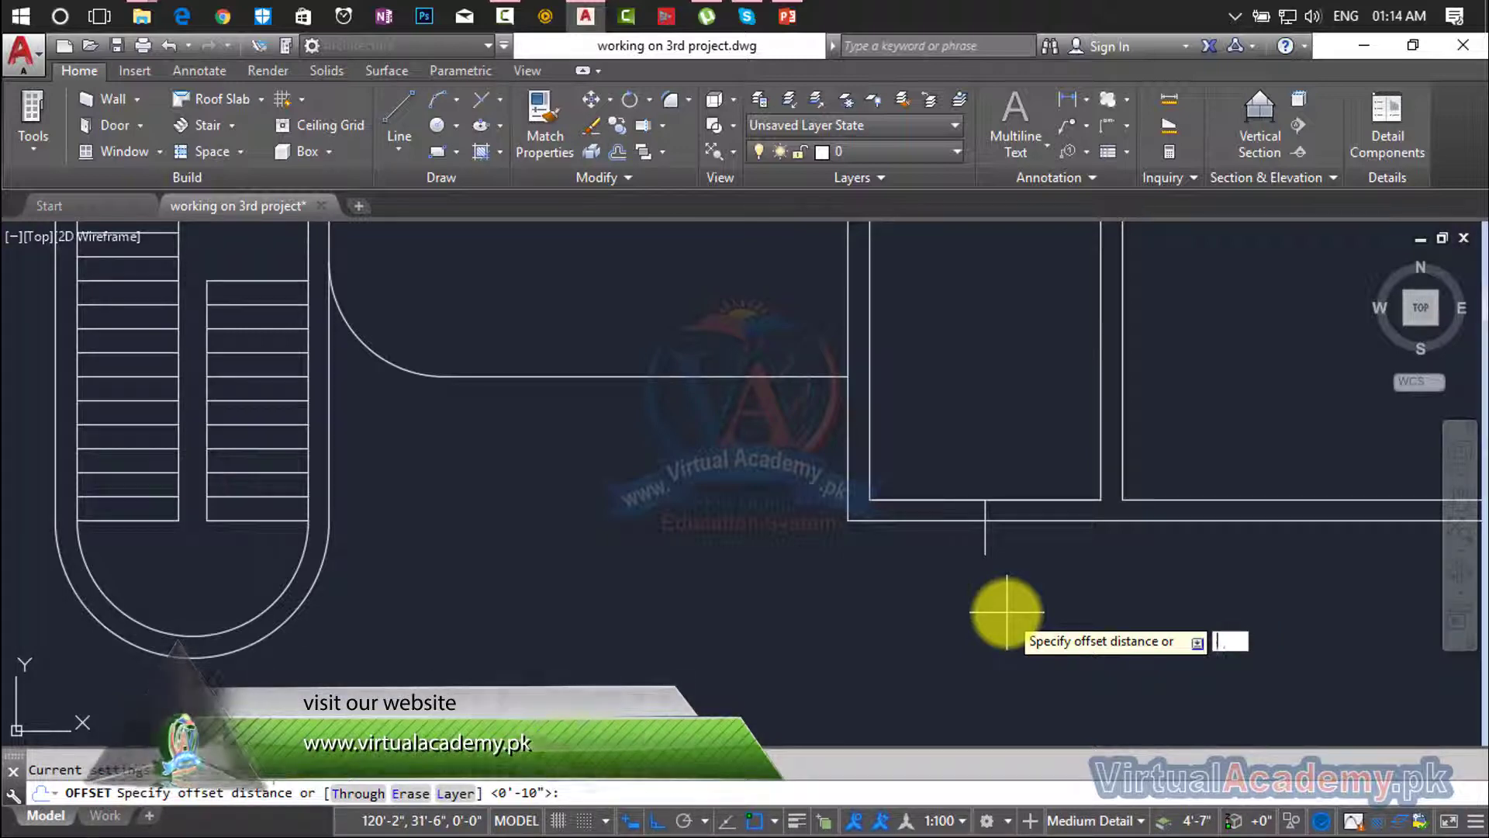
pyautogui.write('4')
pyautogui.press('Return')
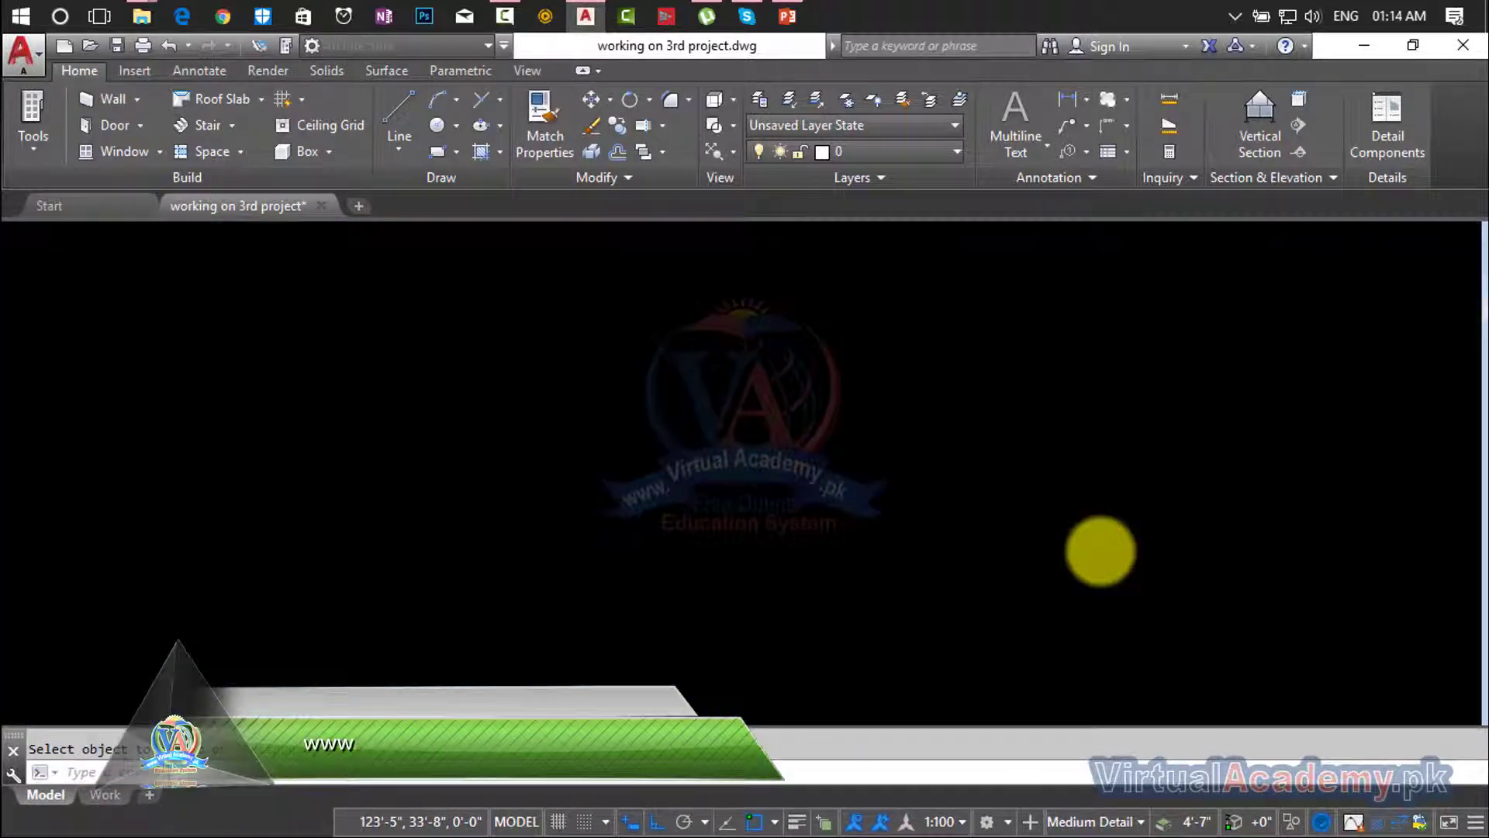
pyautogui.click(1100, 551)
pyautogui.click(1098, 543)
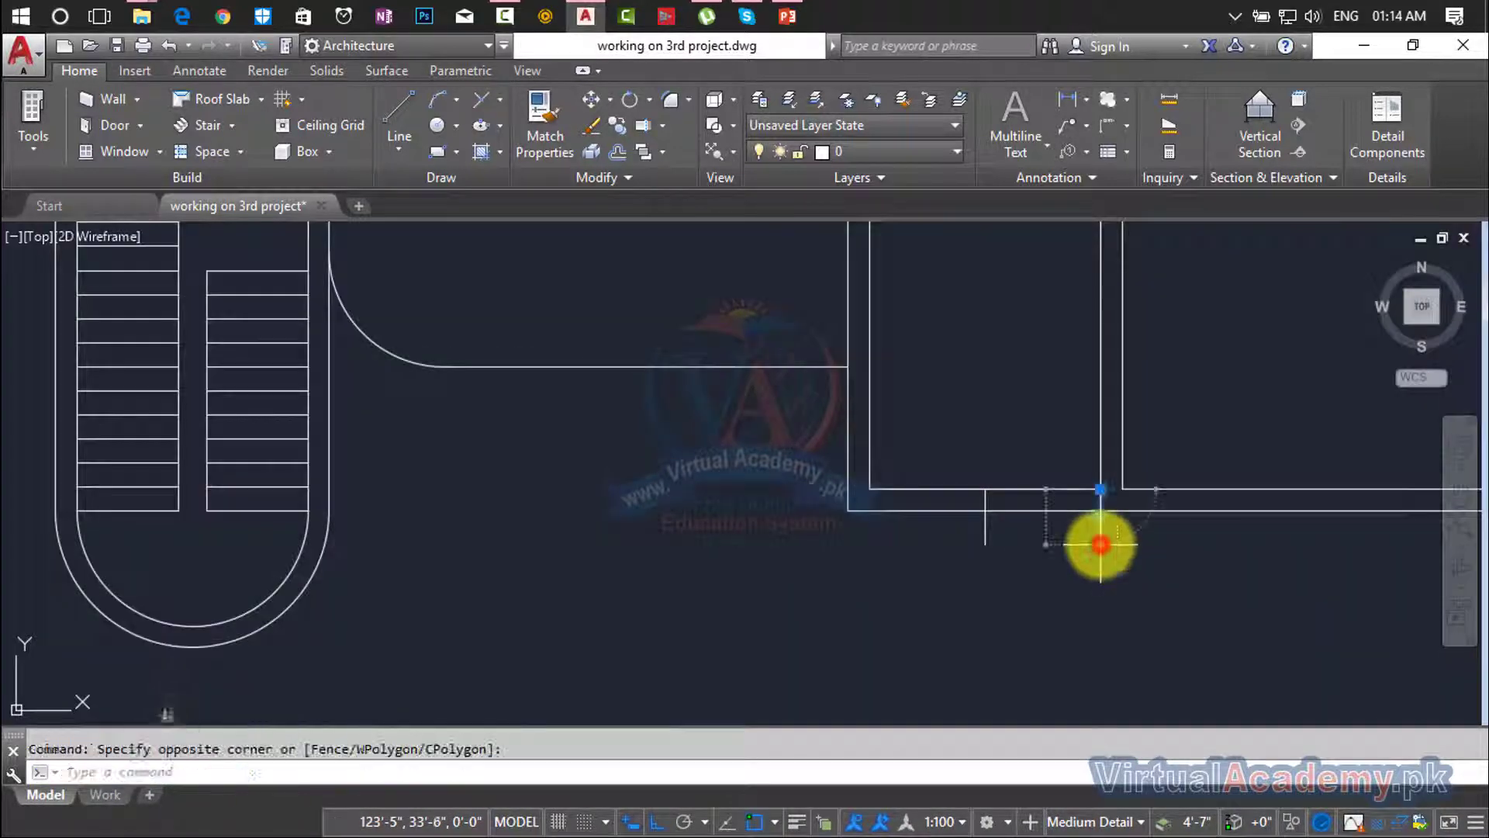
pyautogui.moveTo(1100, 545)
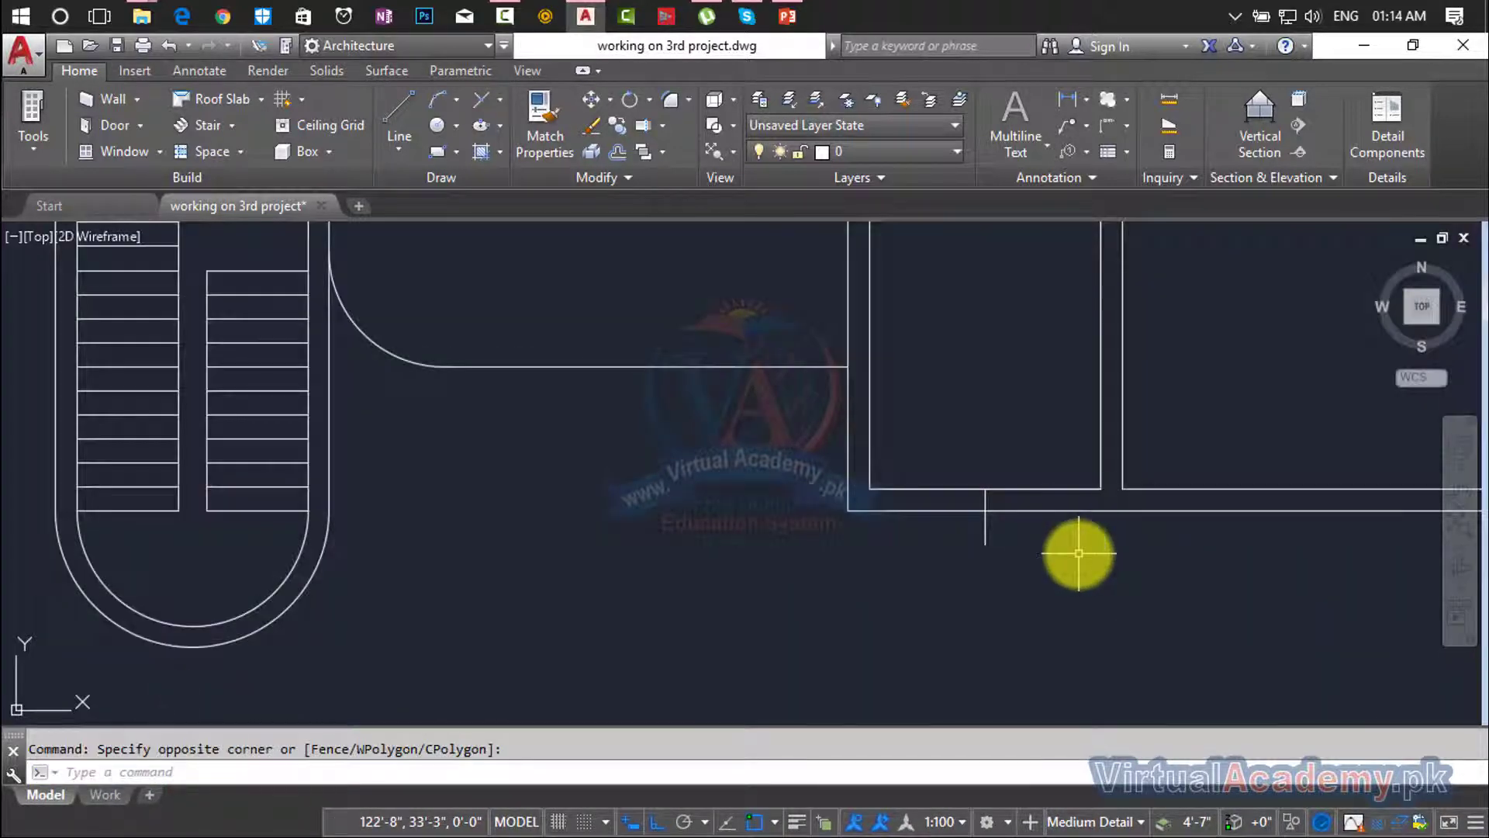
# Offset the short midpoint line 2' to each side for the entrance jambs and erase the original line.
pyautogui.press('Return')
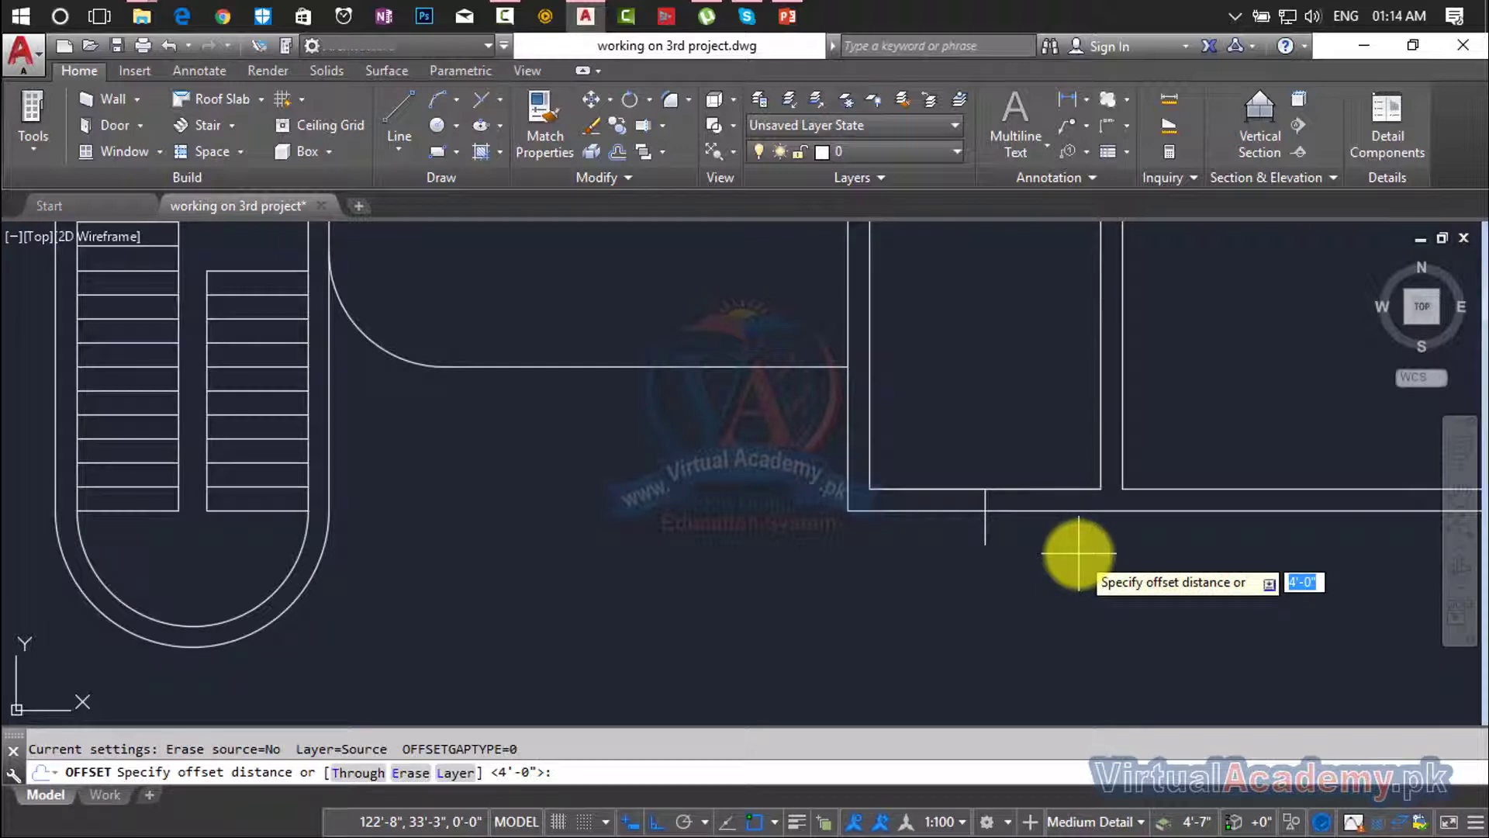
pyautogui.click(986, 533)
pyautogui.click(1036, 534)
pyautogui.click(985, 532)
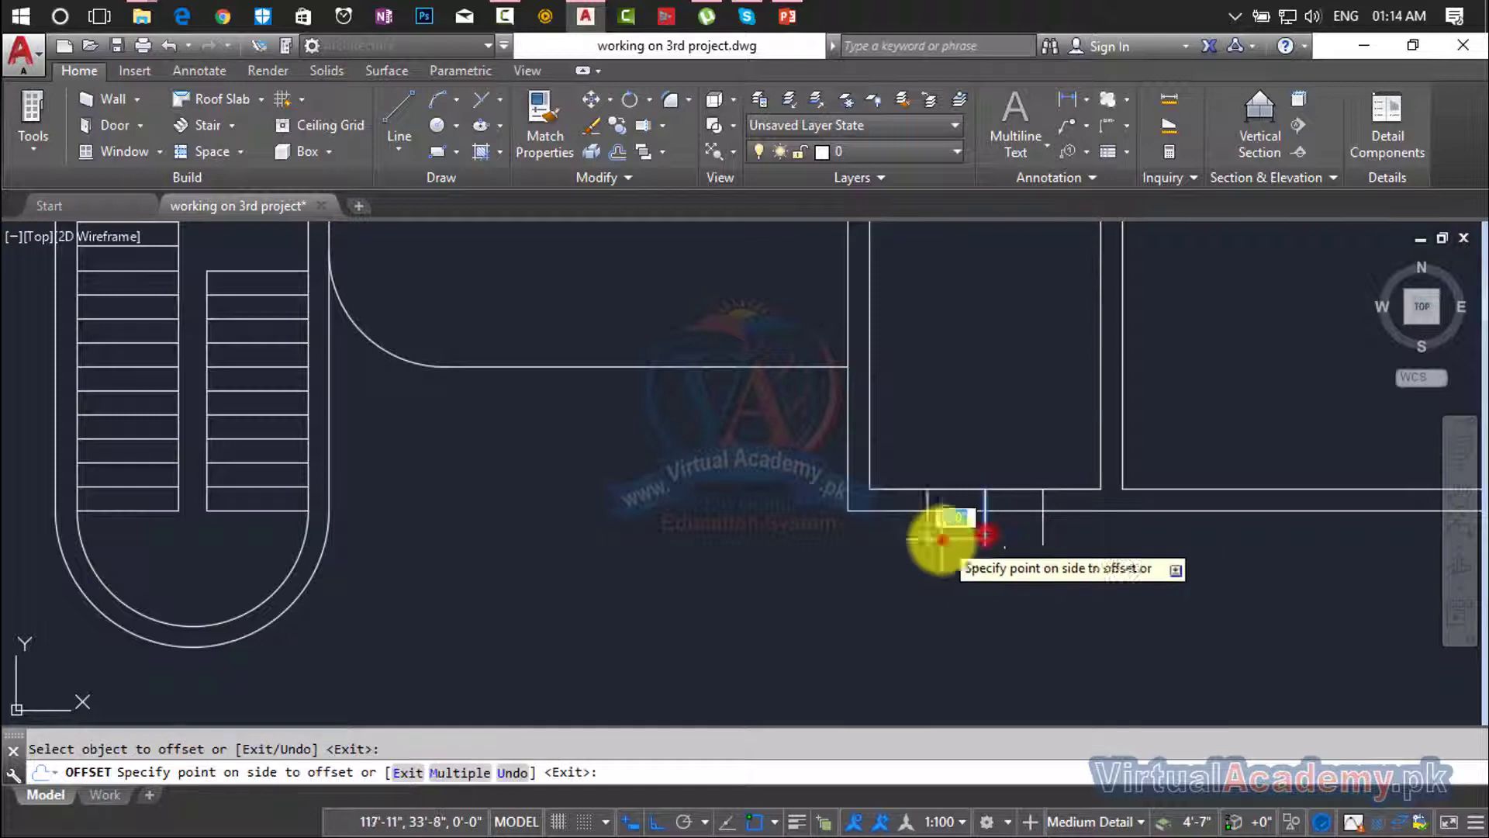
pyautogui.click(941, 532)
pyautogui.press('Escape')
pyautogui.click(986, 529)
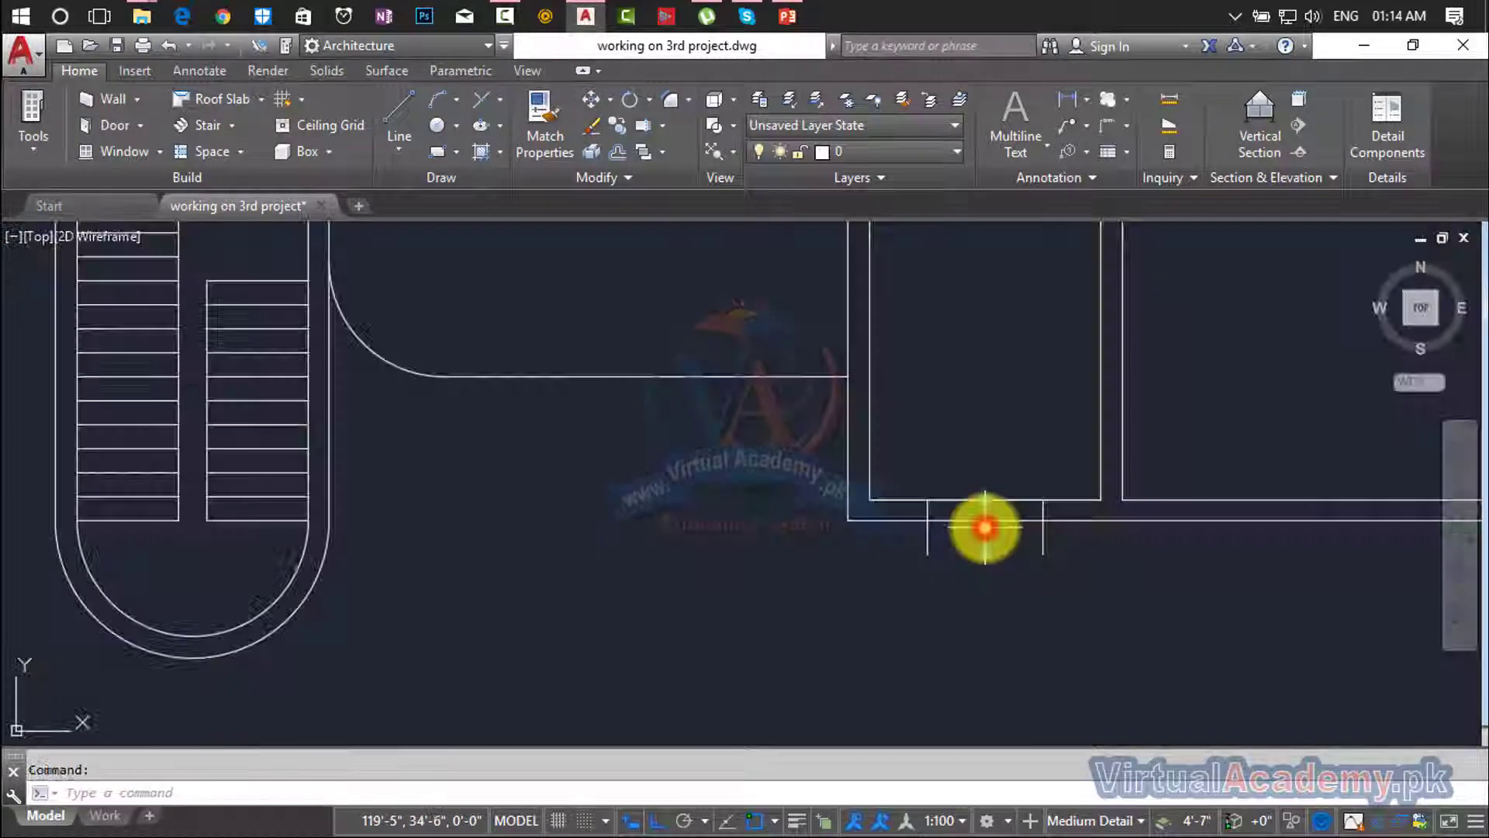
pyautogui.press('Delete')
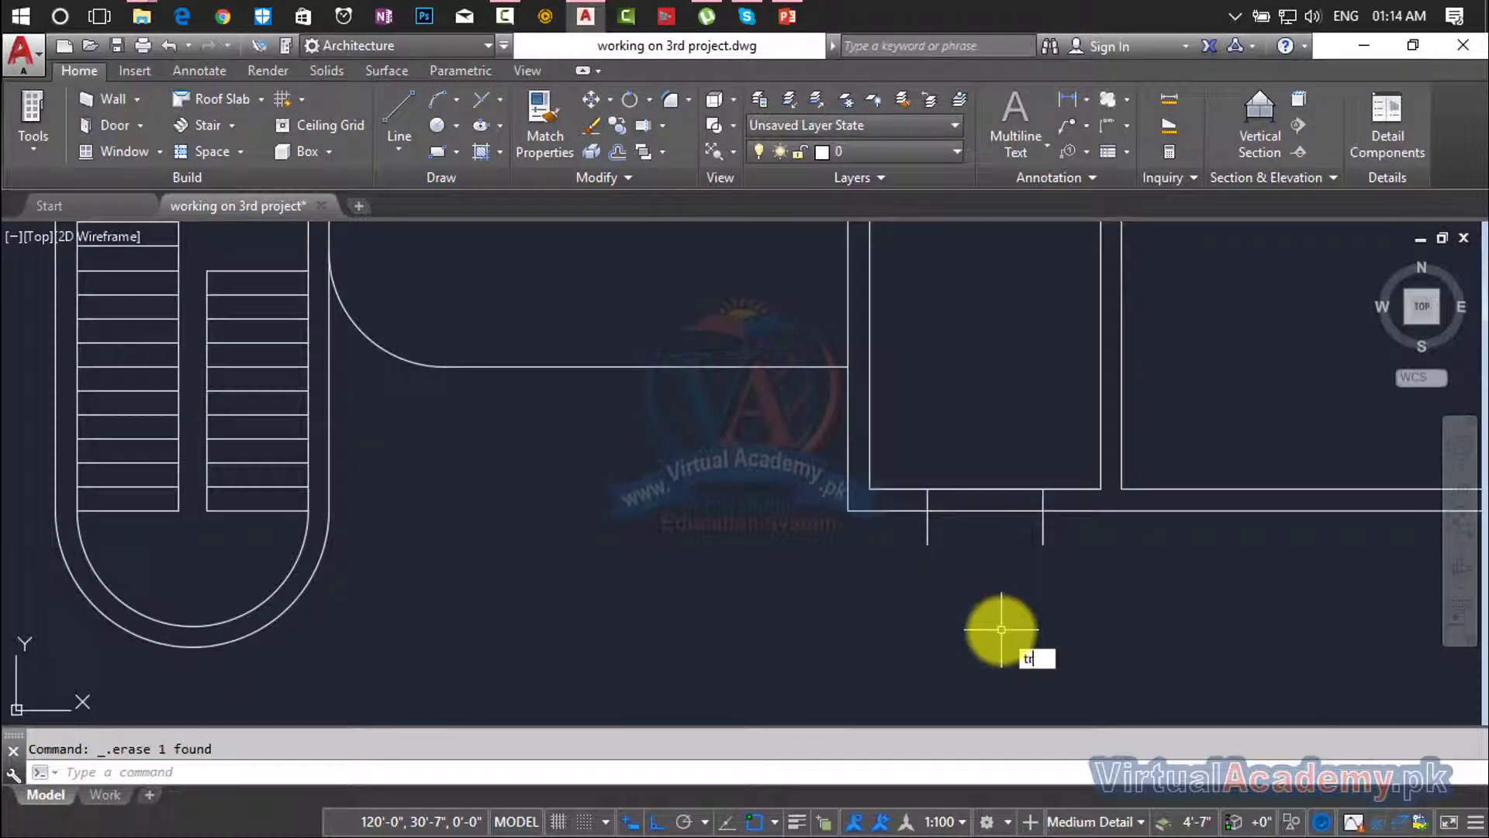
# Trim the ends of both jamb lines that project beyond the outer face of the front wall.
pyautogui.press('Return')
pyautogui.press('Return')
pyautogui.click(1079, 542)
pyautogui.click(906, 557)
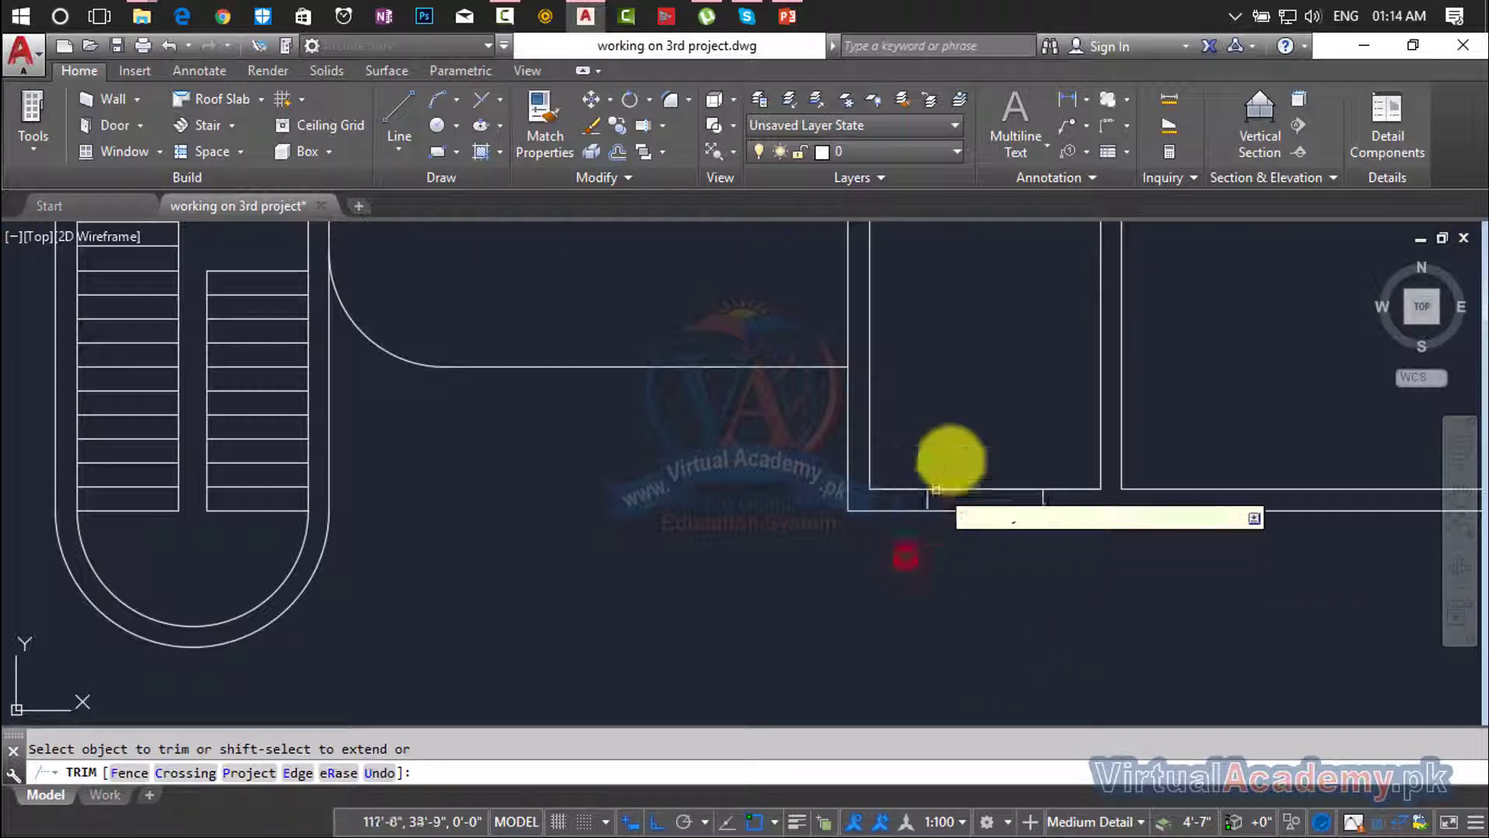
# Trim the front wall lines between the two jambs to open the entrance doorway.
pyautogui.click(957, 452)
pyautogui.click(997, 608)
pyautogui.scroll(-3, 998, 608)
pyautogui.scroll(4, 1009, 512)
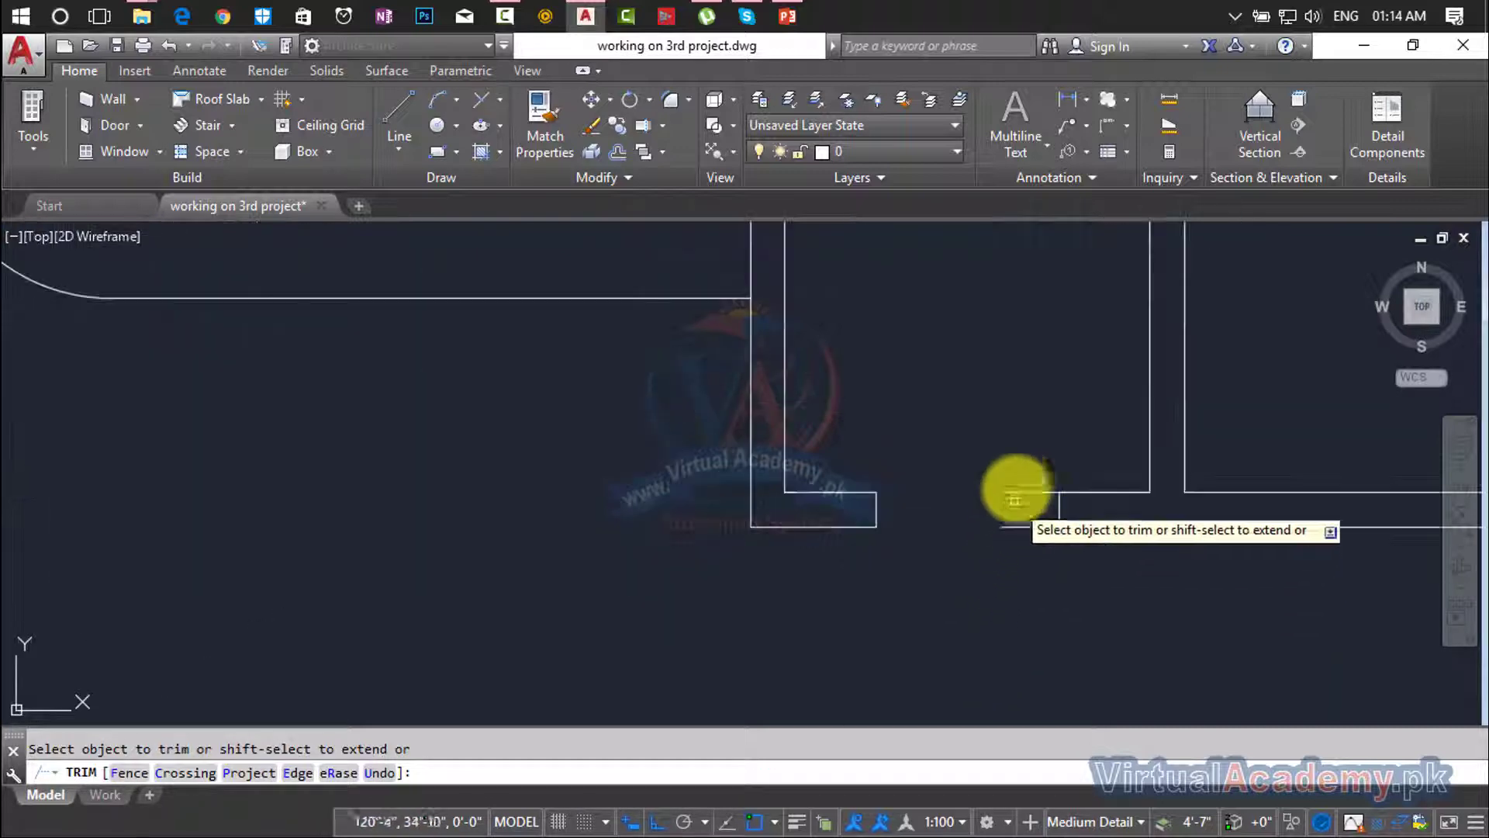
pyautogui.click(1016, 496)
pyautogui.click(1009, 544)
pyautogui.scroll(-3, 1014, 572)
pyautogui.scroll(2, 1016, 572)
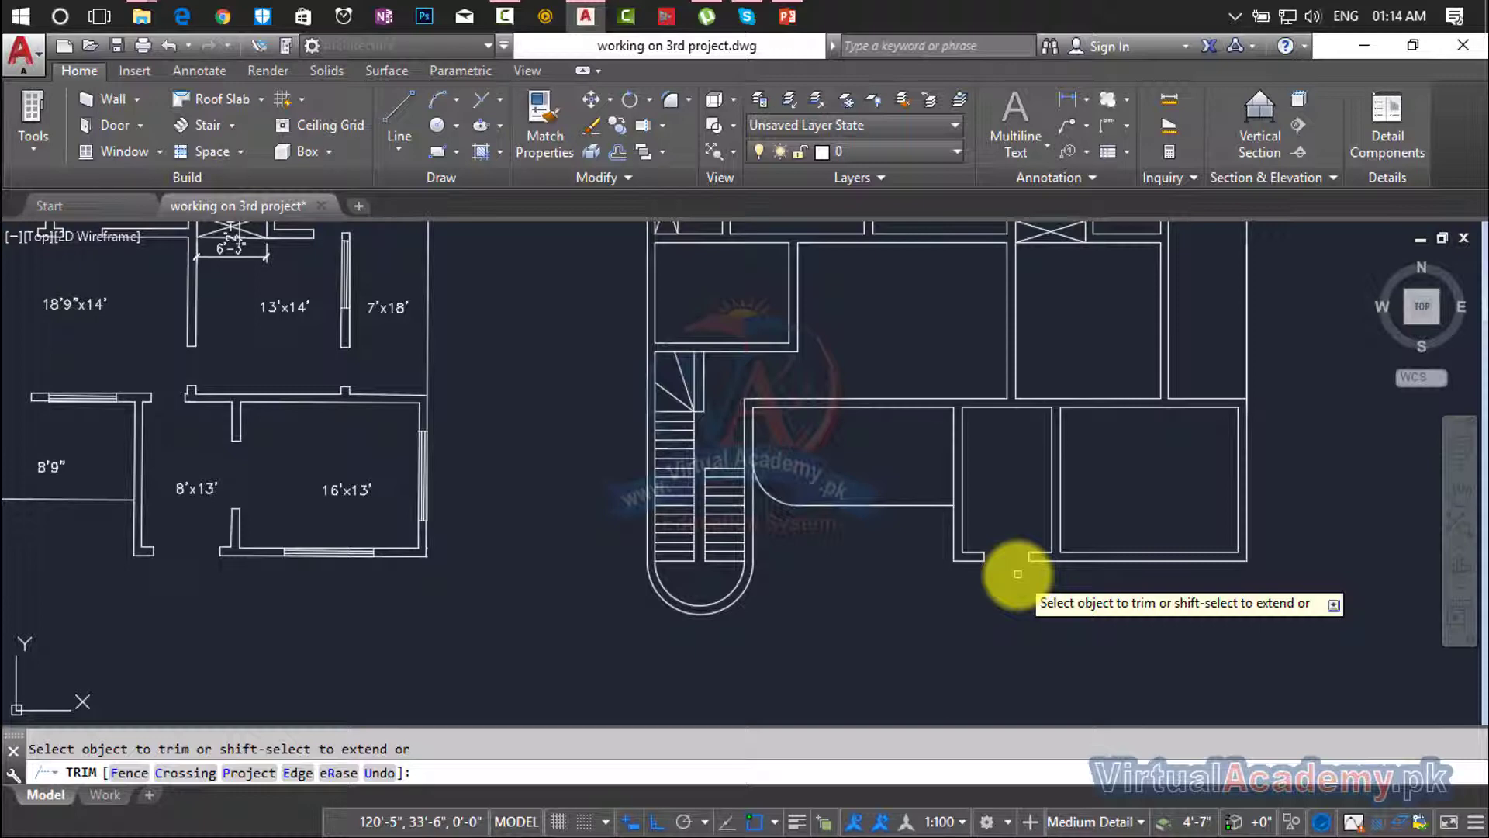
pyautogui.scroll(-2, 1017, 574)
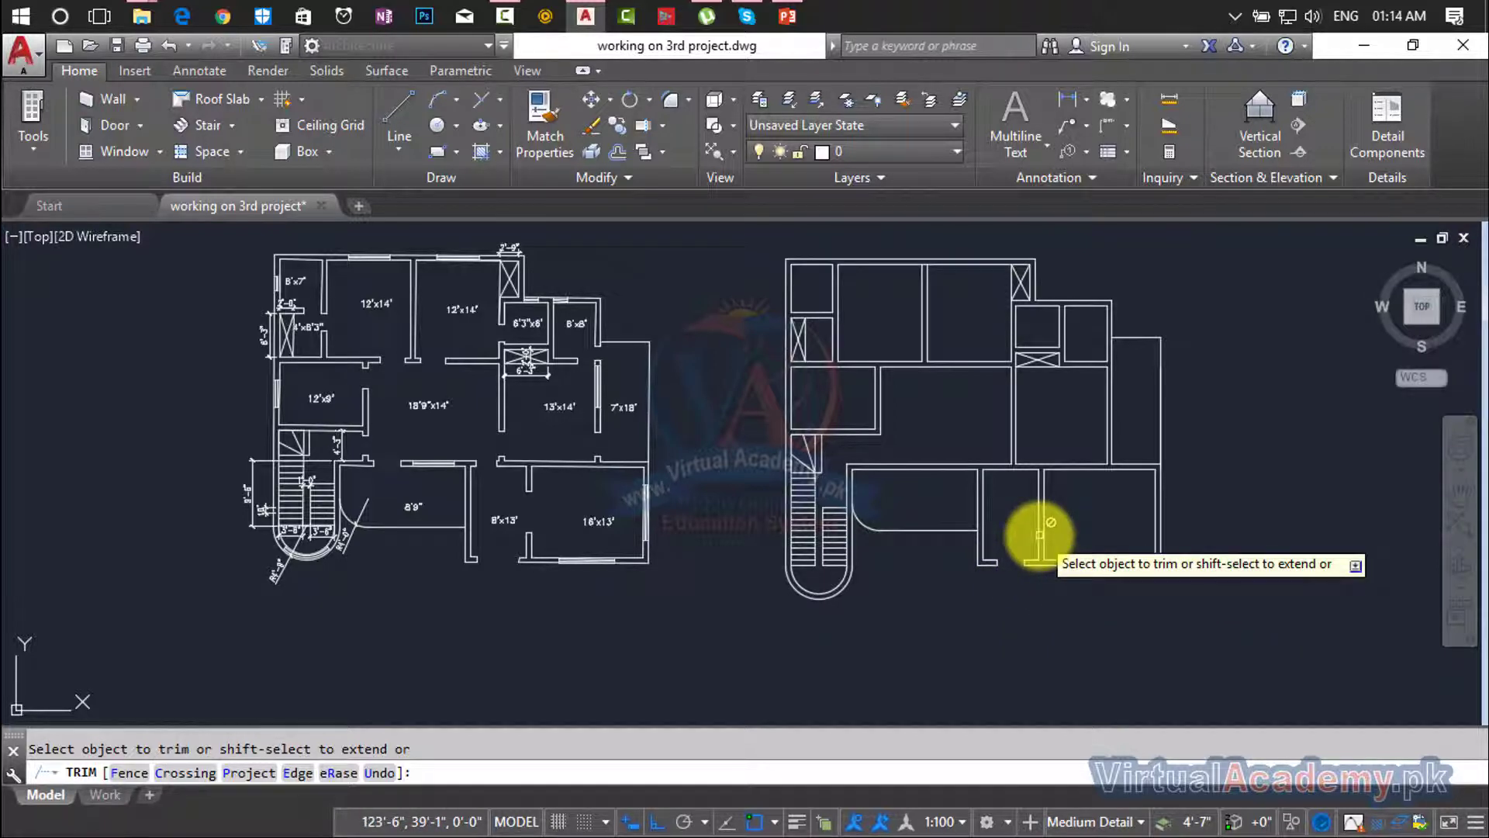
pyautogui.scroll(2, 1037, 532)
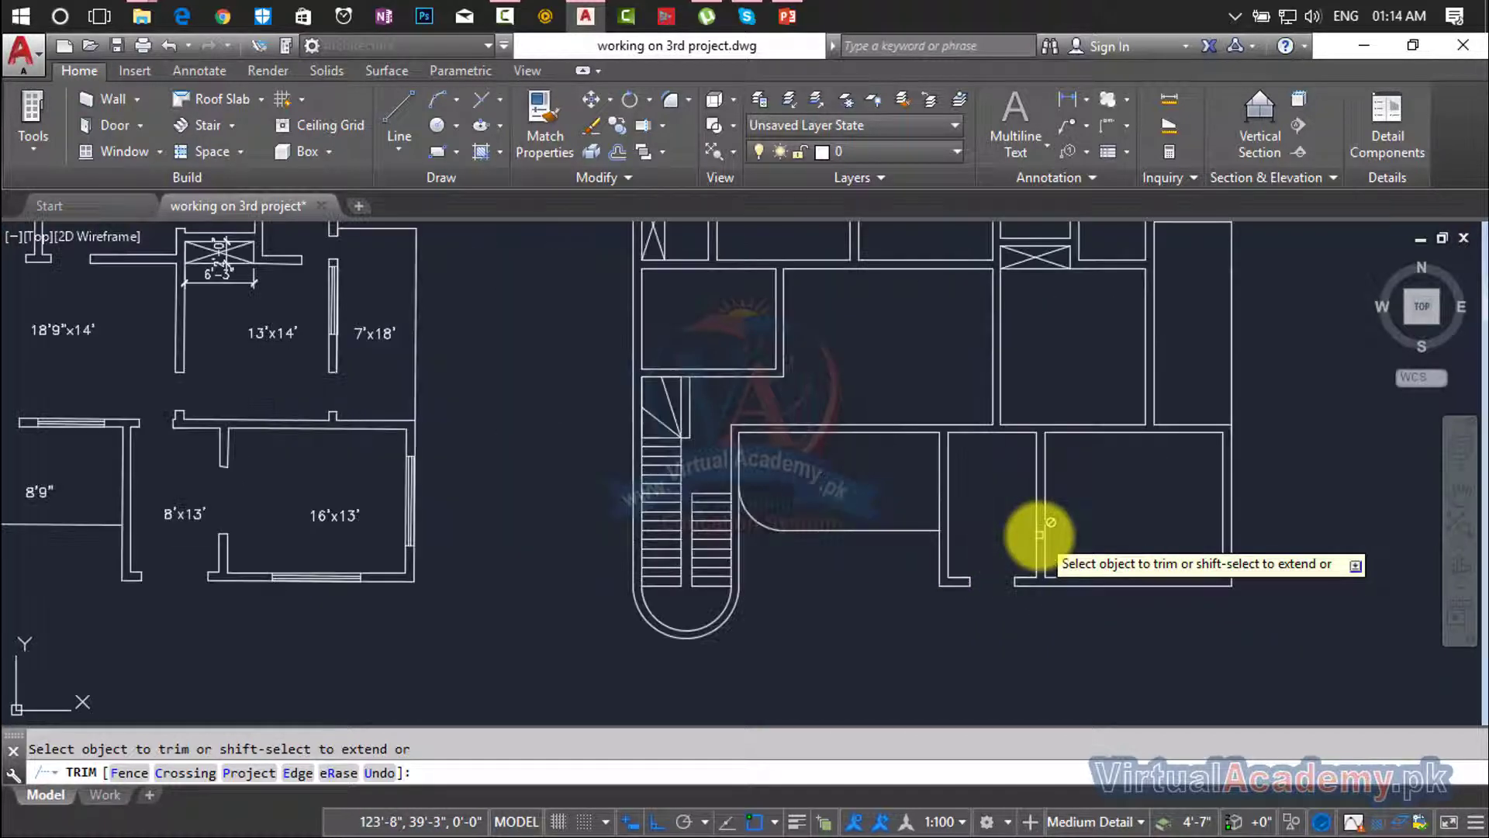
pyautogui.scroll(2, 1041, 509)
pyautogui.press('Escape')
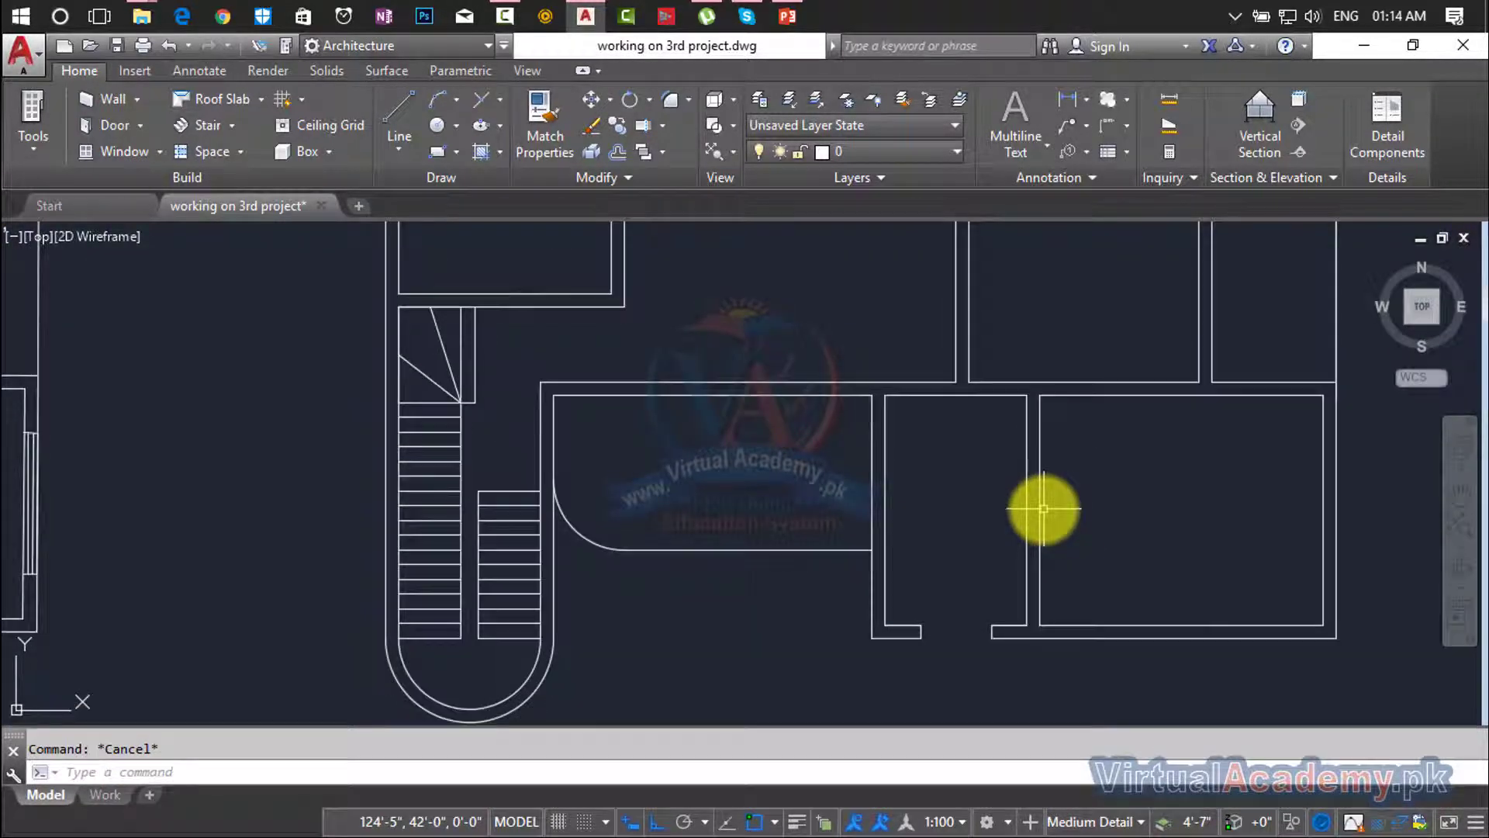
# Draw a short line across the partition between the two front rooms at the wall's midpoint.
pyautogui.write('l')
pyautogui.press('Return')
pyautogui.click(1040, 512)
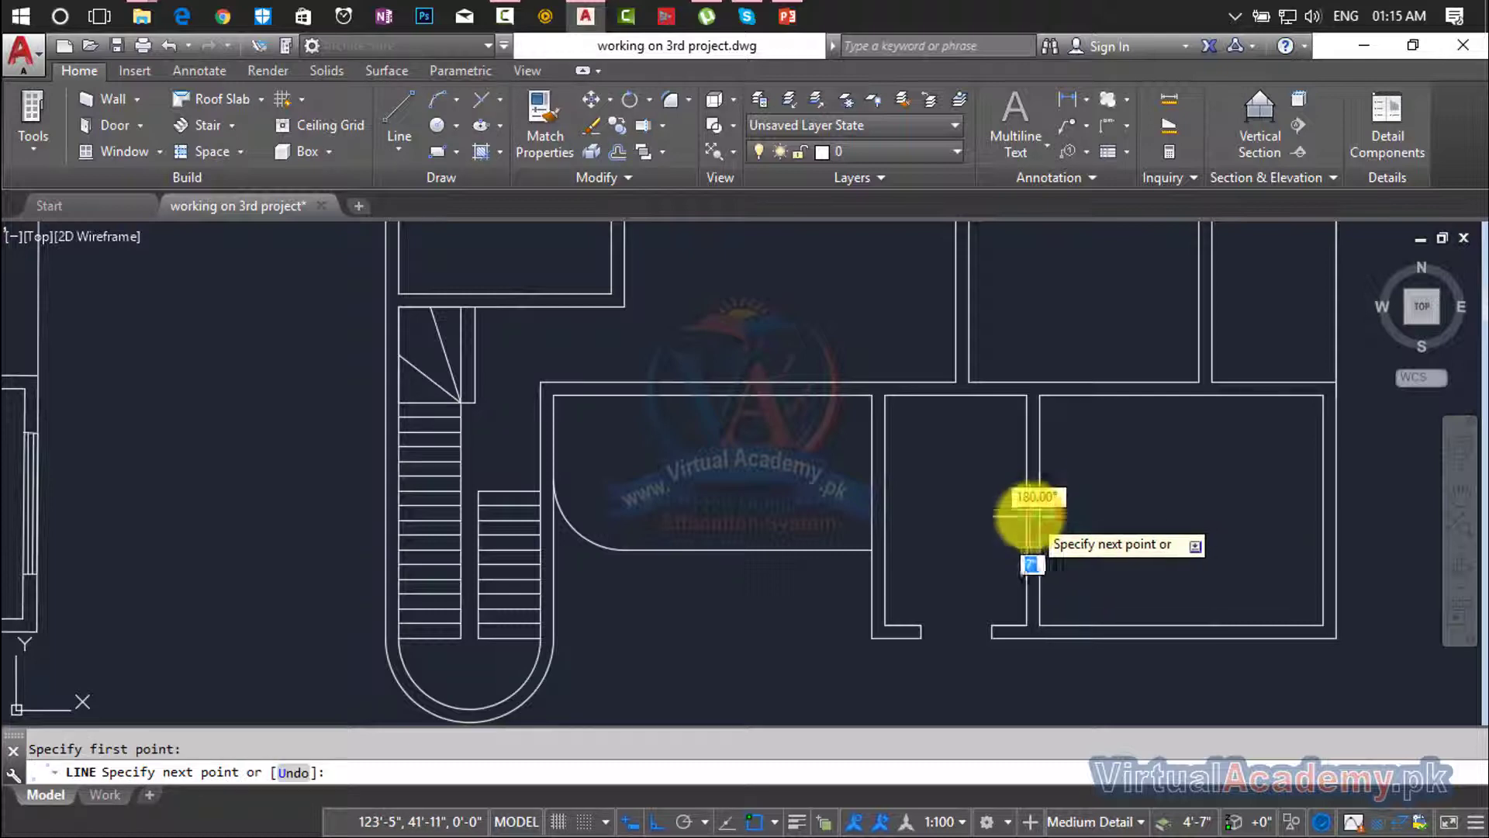
pyautogui.click(1028, 512)
pyautogui.press('Escape')
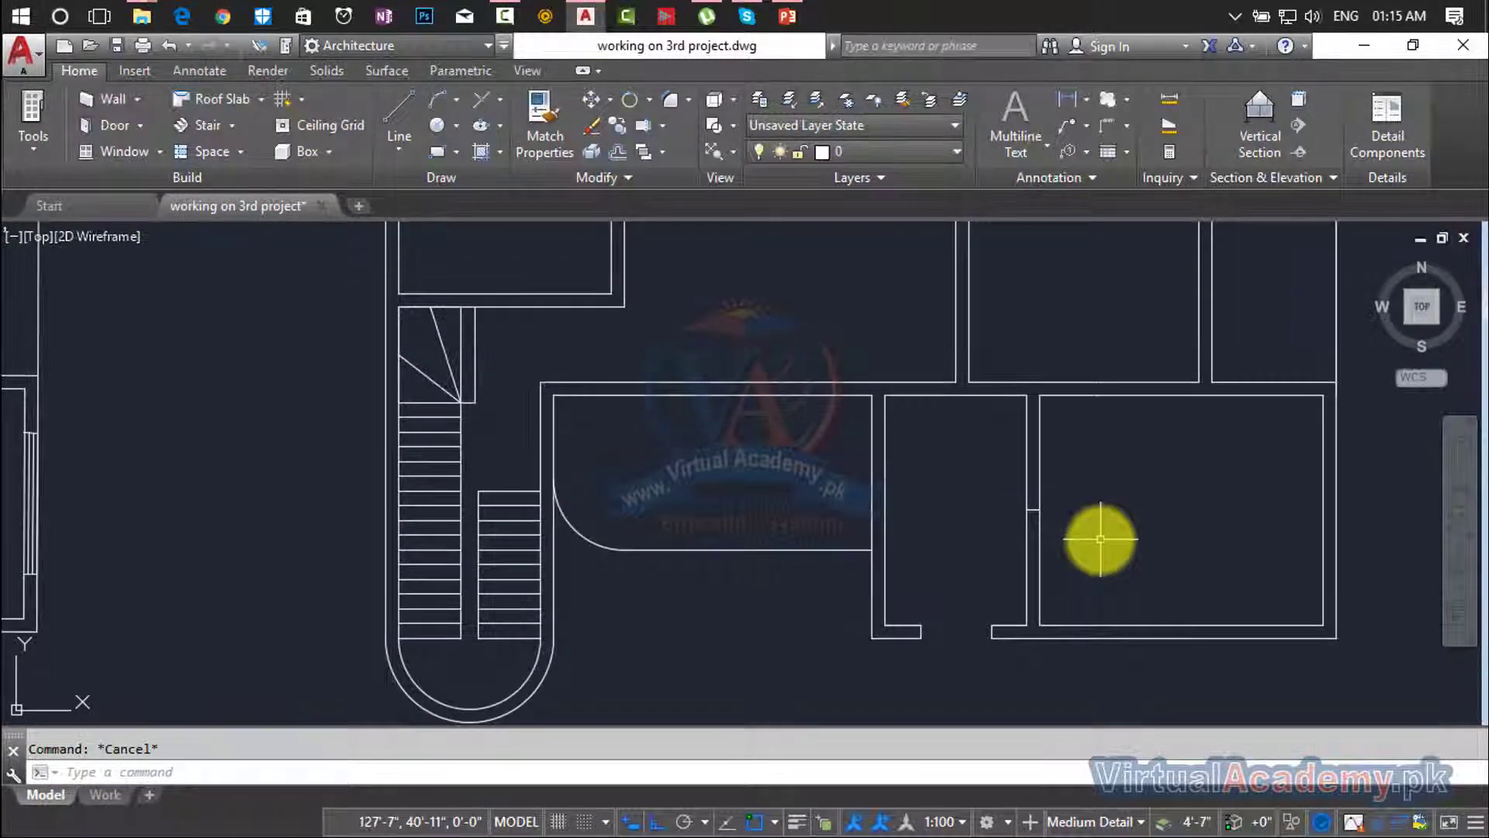
# Offset the partition's midpoint line 2' upward and 2' downward to mark the opening's jambs.
pyautogui.write('o')
pyautogui.press('Return')
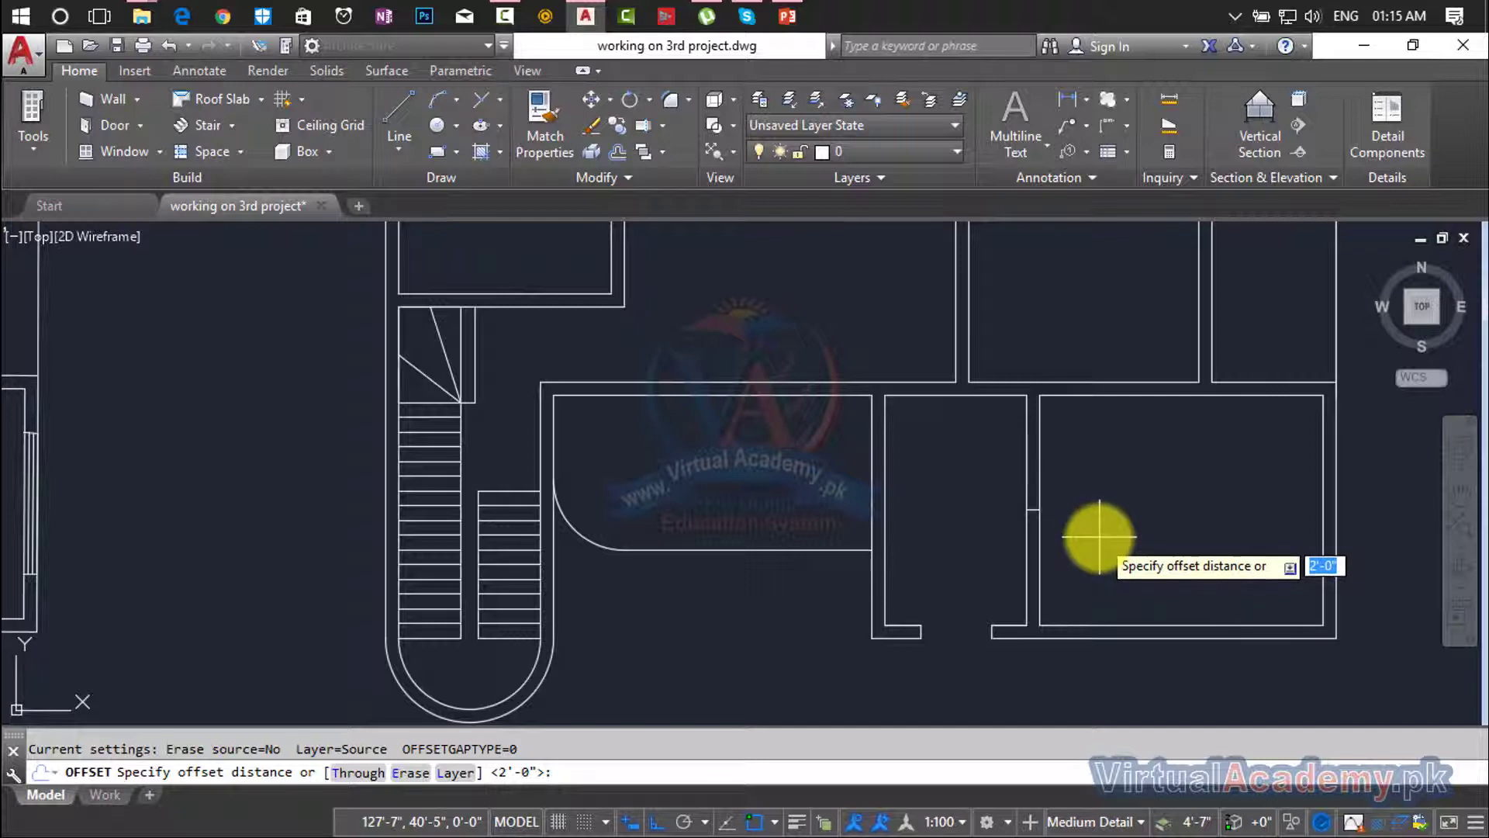
pyautogui.write("2'")
pyautogui.press('Return')
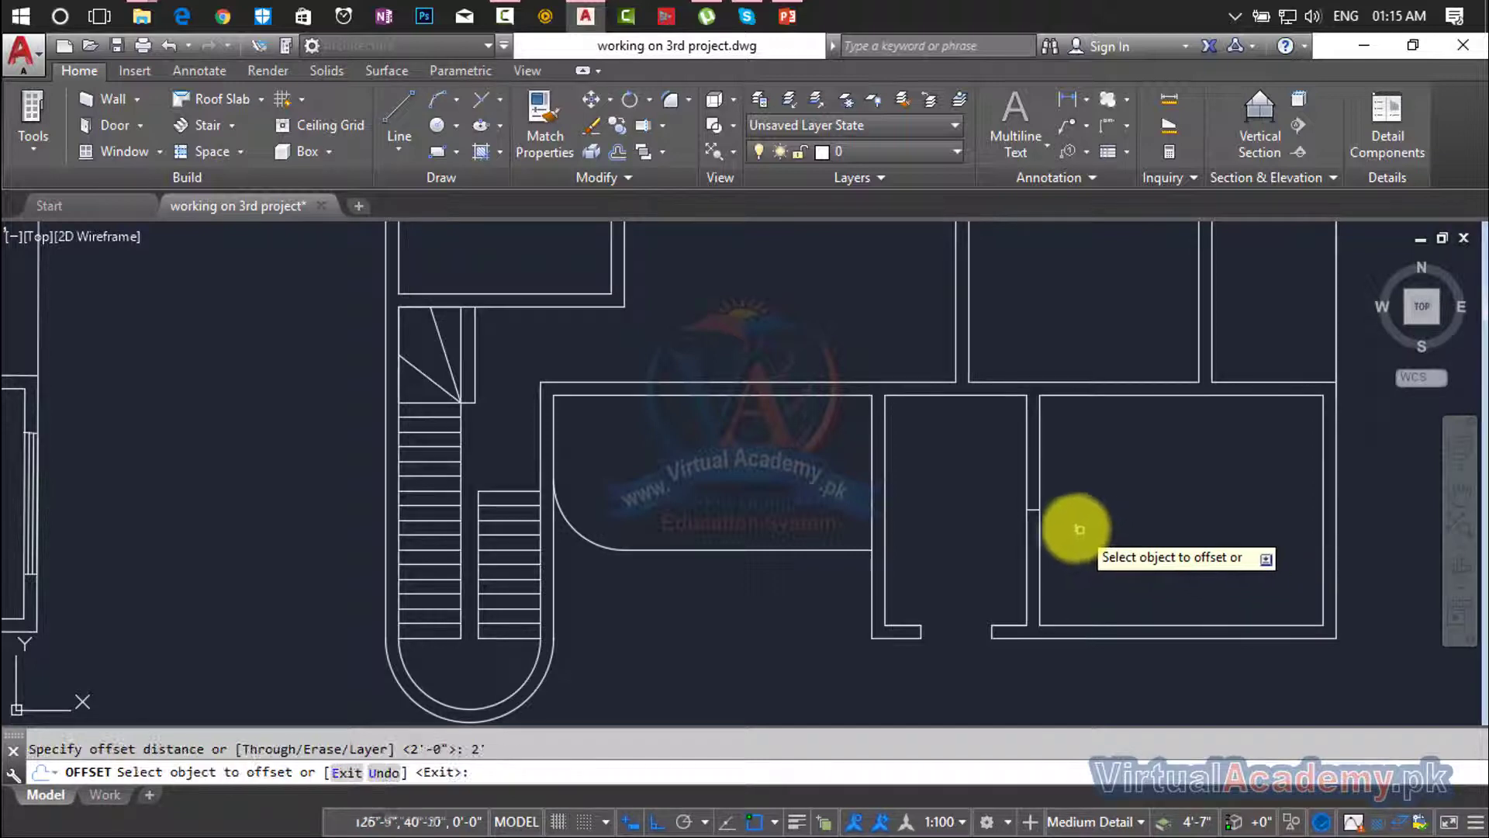
pyautogui.click(1032, 510)
pyautogui.click(1030, 497)
pyautogui.click(1031, 505)
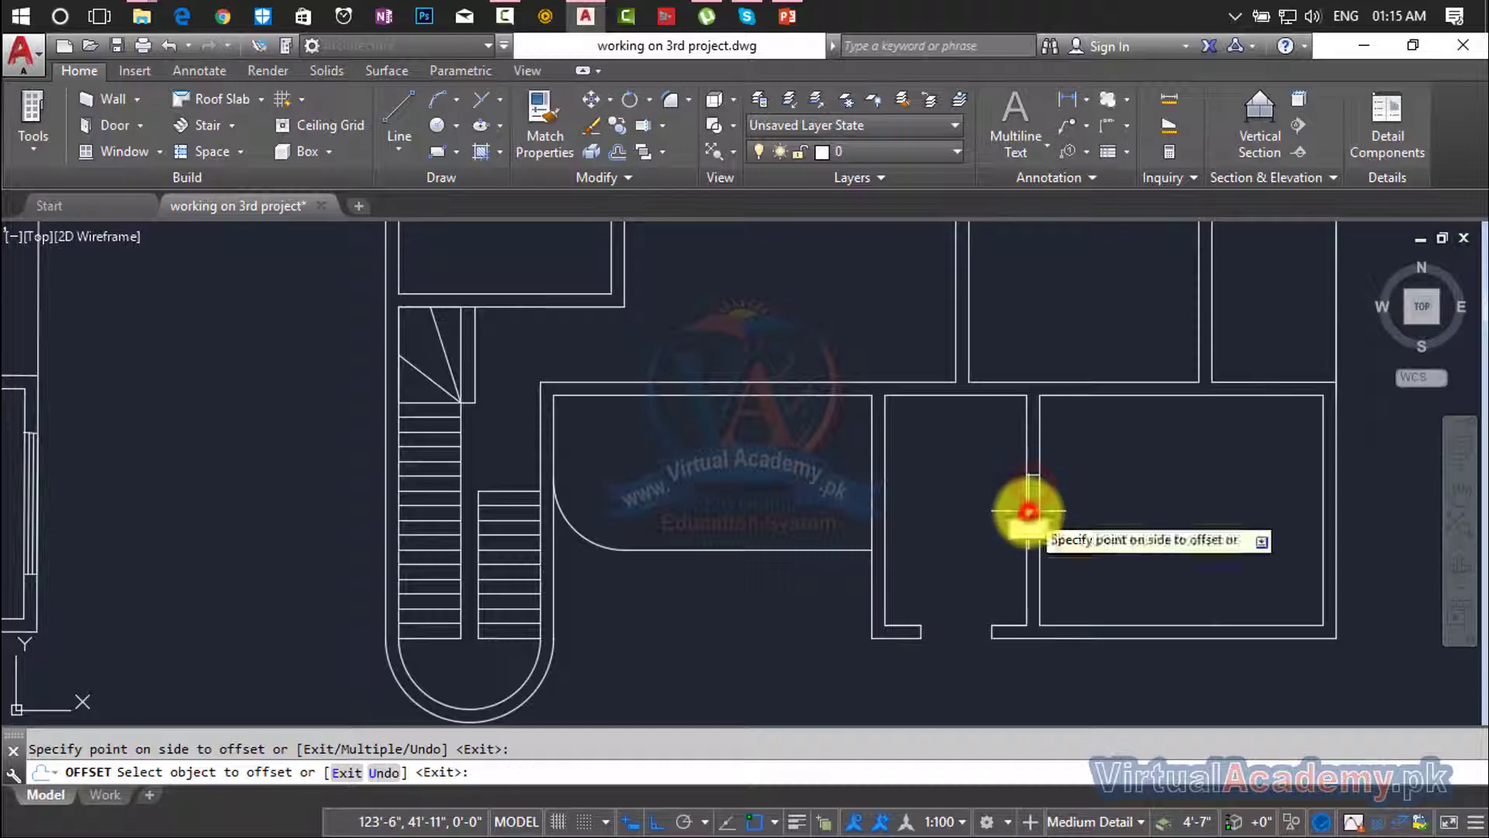
pyautogui.click(1040, 574)
pyautogui.press('Escape')
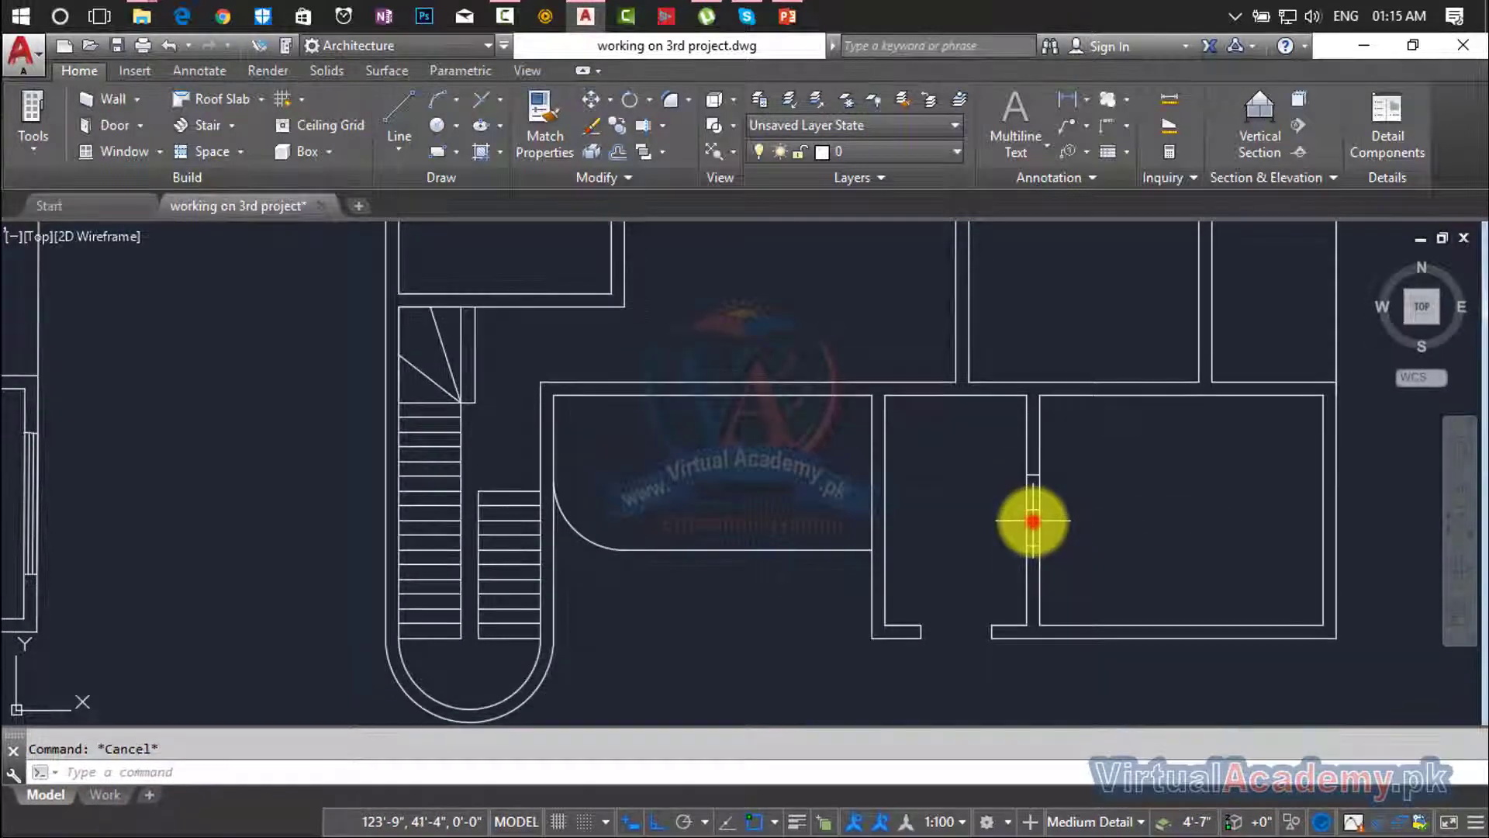
# Erase the original midpoint line between the two partition jambs.
pyautogui.click(1034, 514)
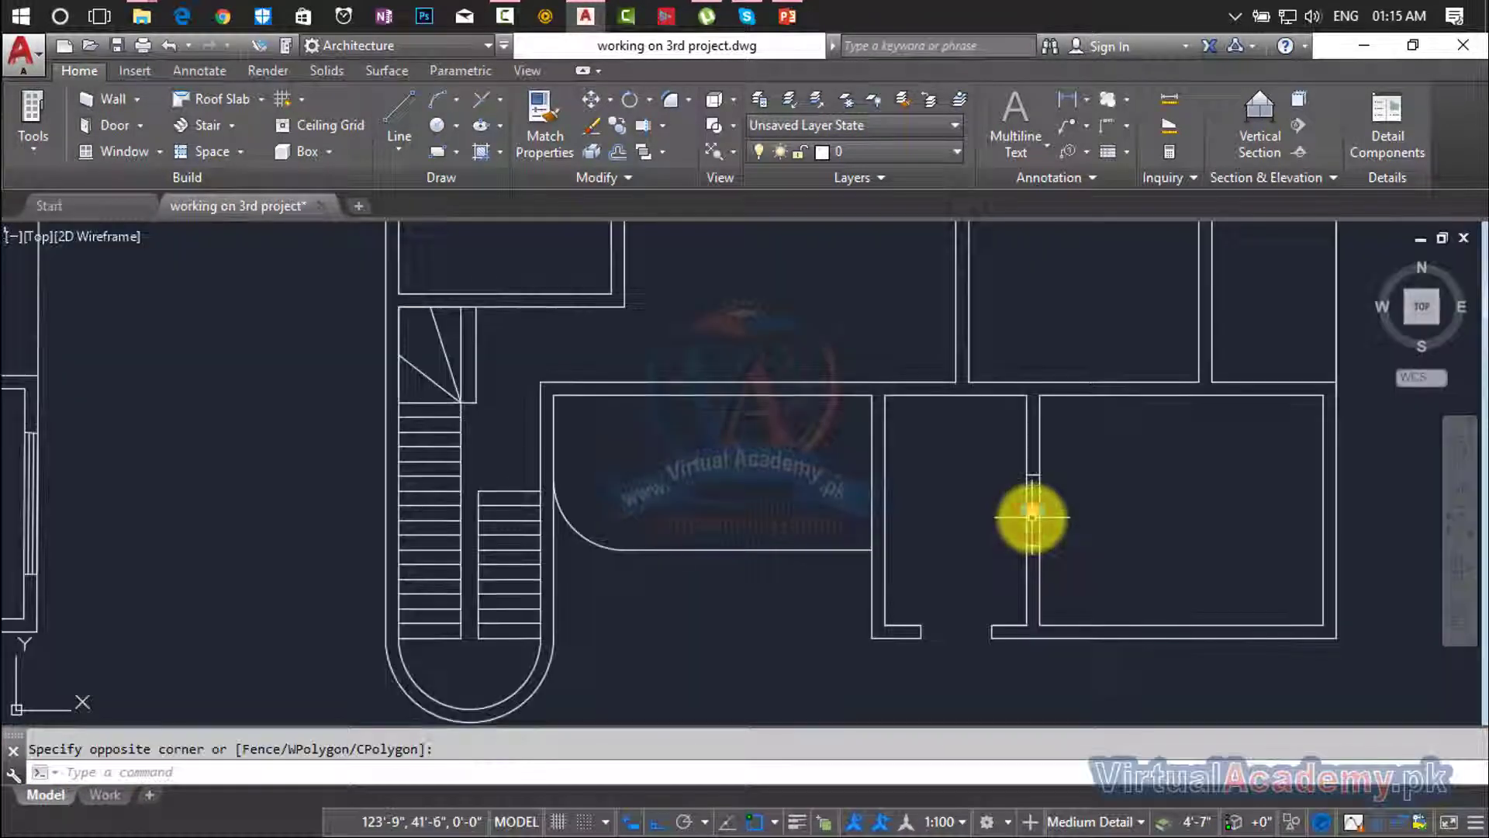
pyautogui.click(1106, 525)
pyautogui.press('Delete')
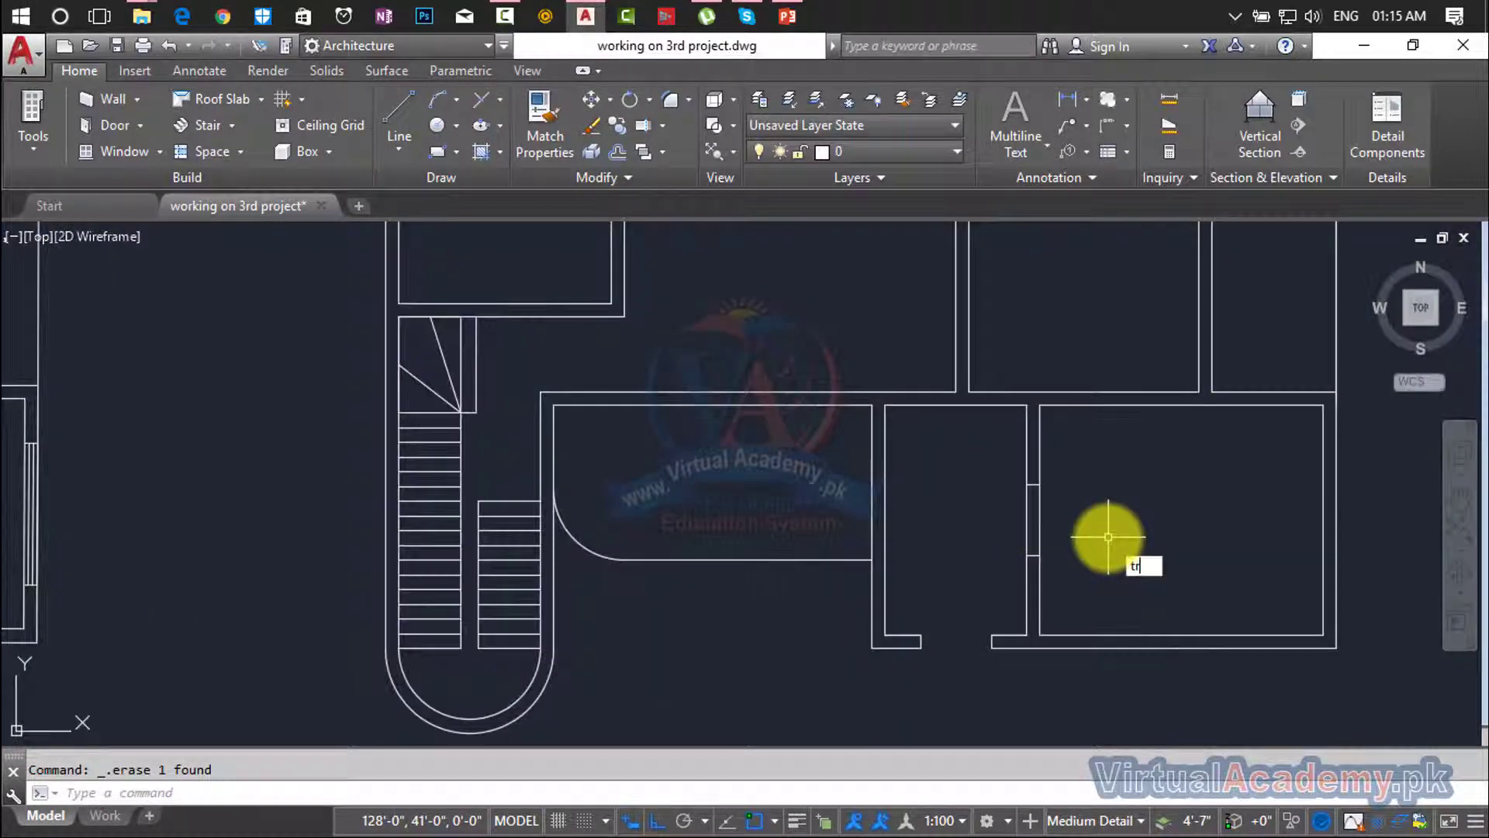
# Trim the partition lines between the two jambs to open the doorway between the two front rooms.
pyautogui.press('Return')
pyautogui.press('Return')
pyautogui.click(1103, 522)
pyautogui.click(989, 532)
pyautogui.scroll(-8, 990, 531)
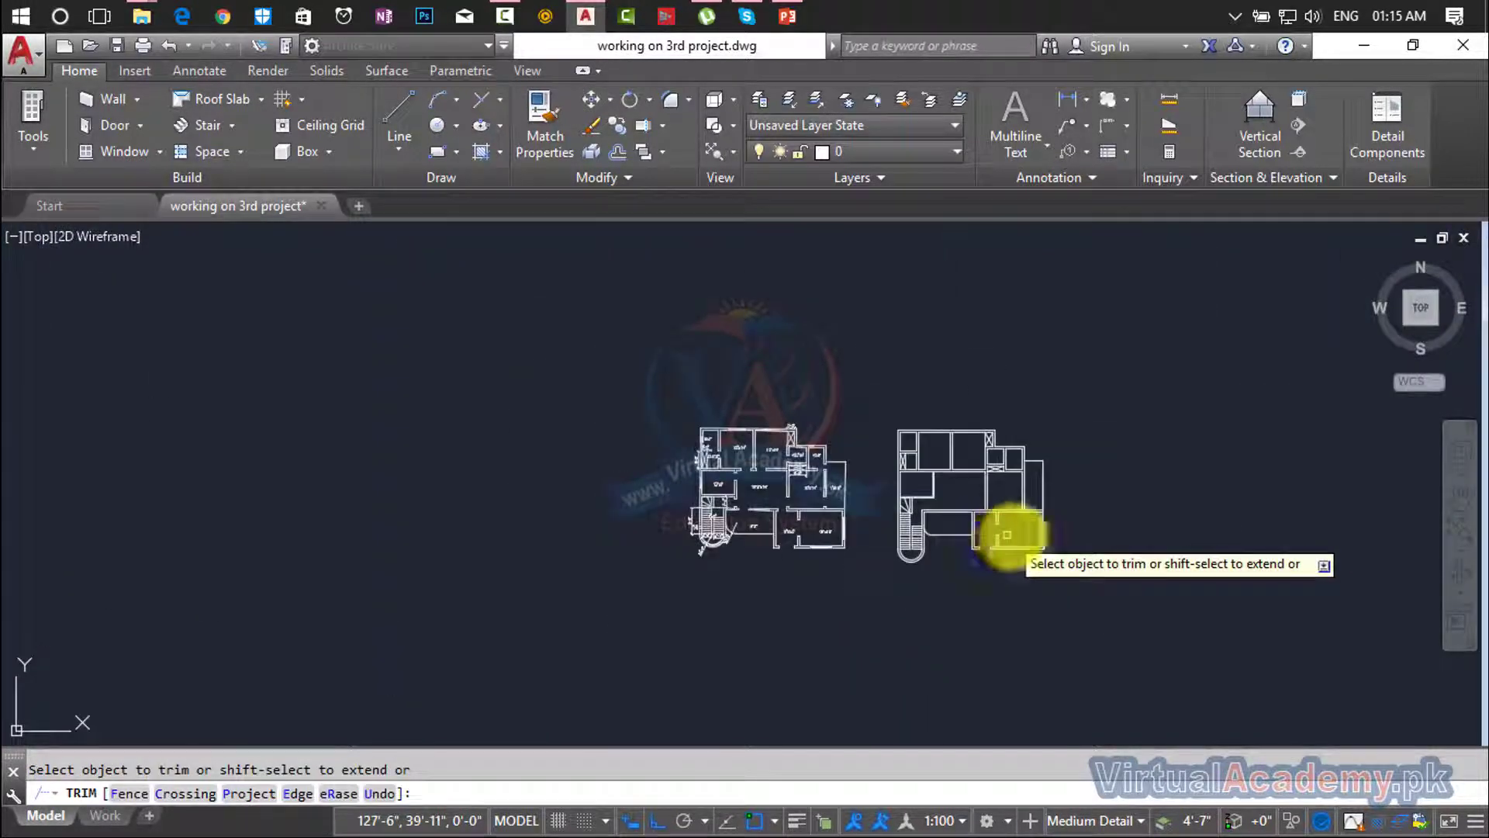
pyautogui.scroll(4, 985, 532)
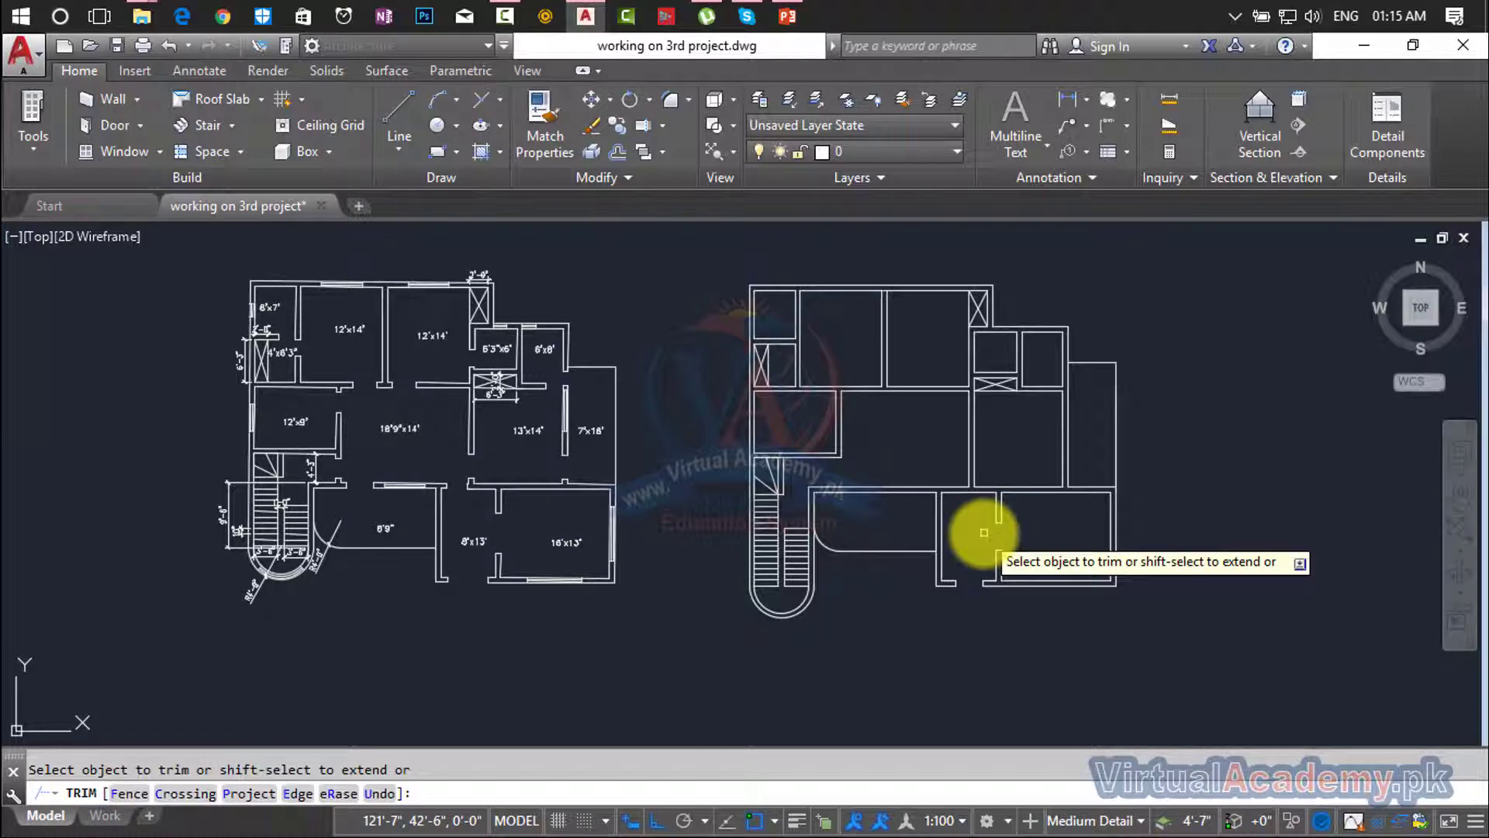
pyautogui.press('Escape')
# Measure the opening between the 8'x13' and 16'x13' rooms in the reference plan.
pyautogui.scroll(6, 498, 521)
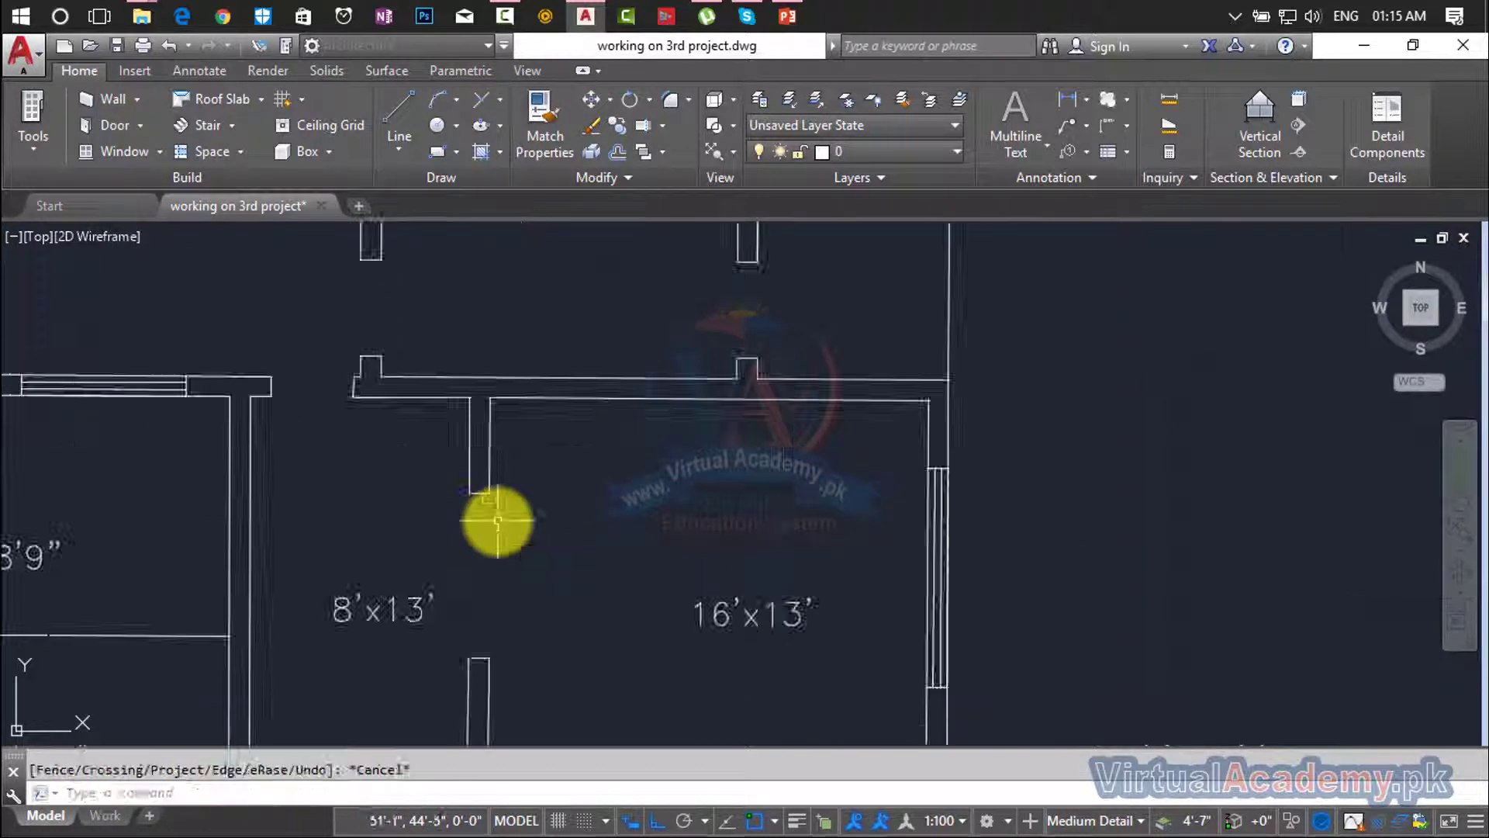
pyautogui.write('dist')
pyautogui.press('Return')
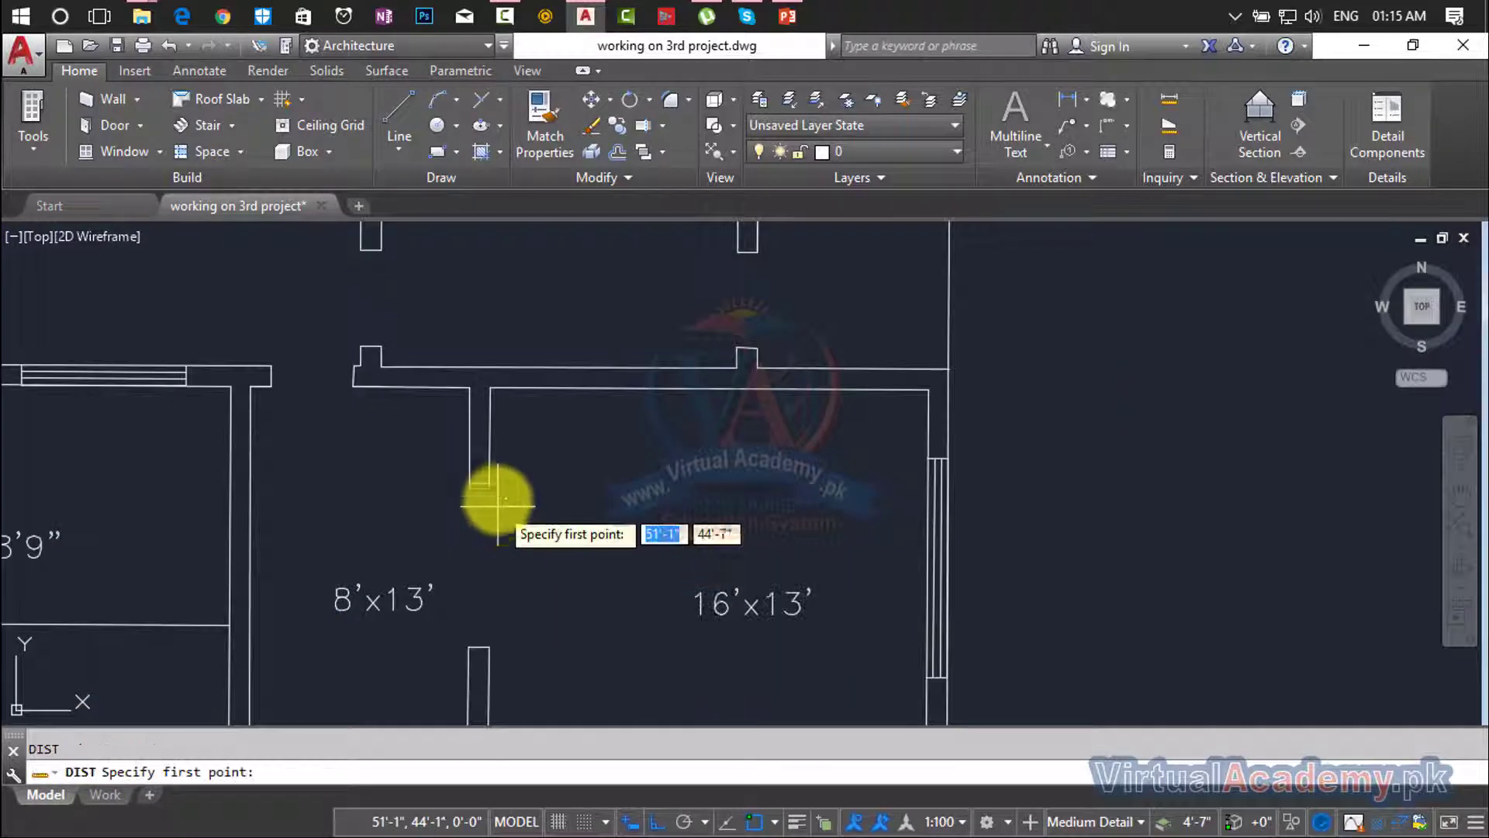
pyautogui.click(489, 484)
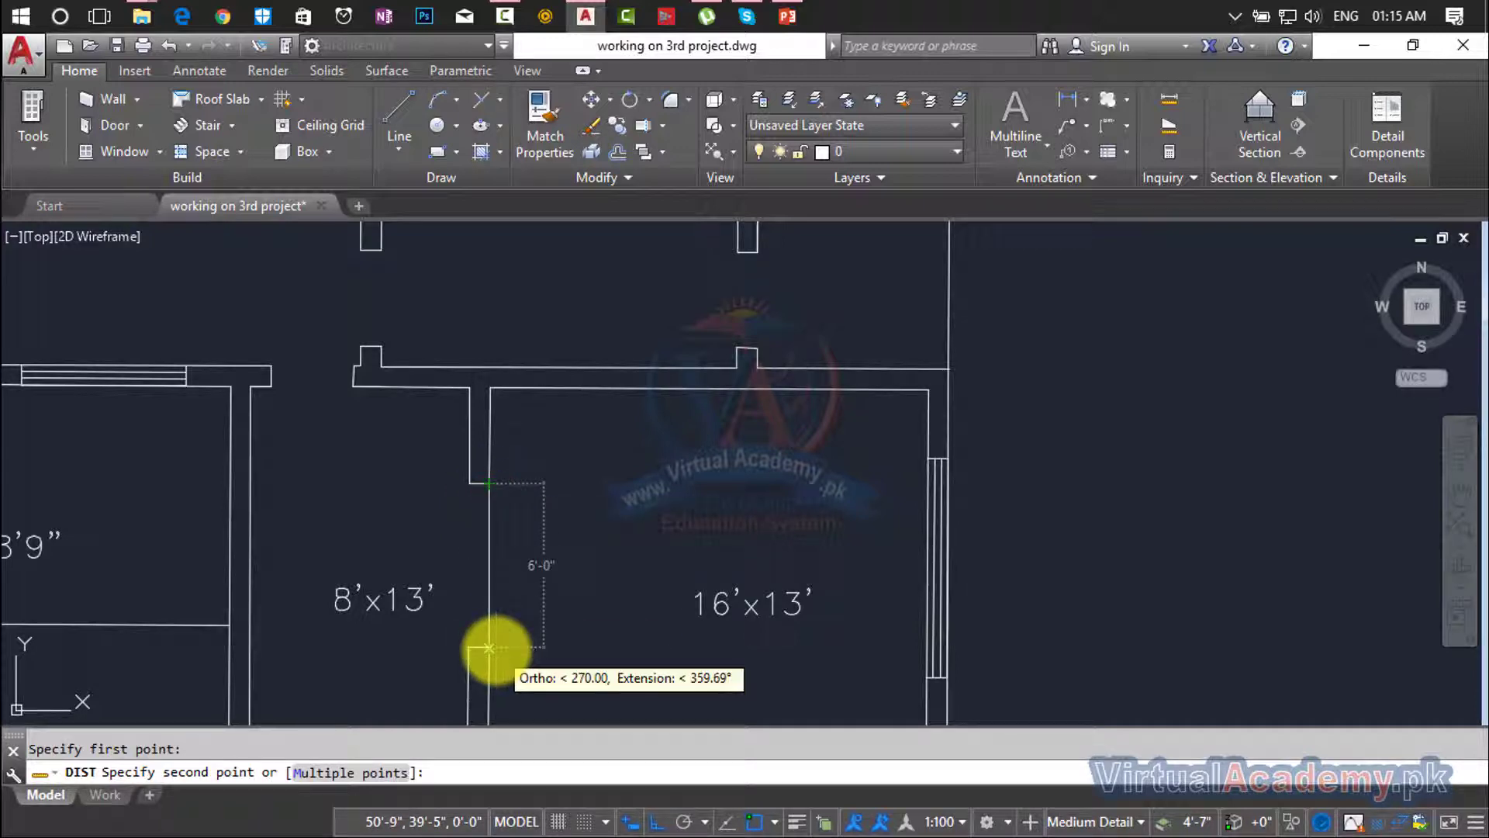
pyautogui.press('Escape')
pyautogui.scroll(-6, 496, 632)
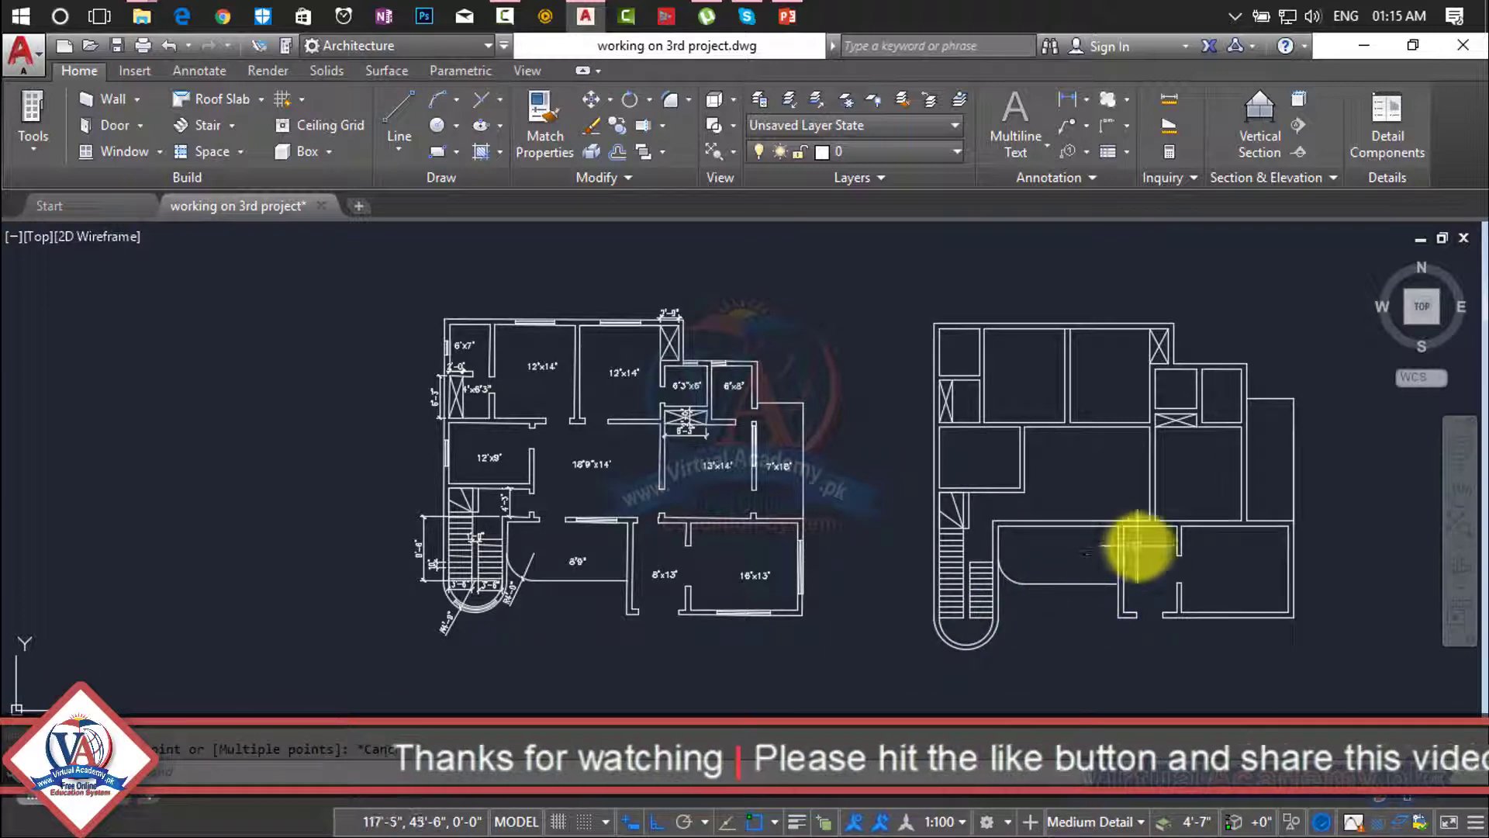
pyautogui.scroll(4, 1159, 551)
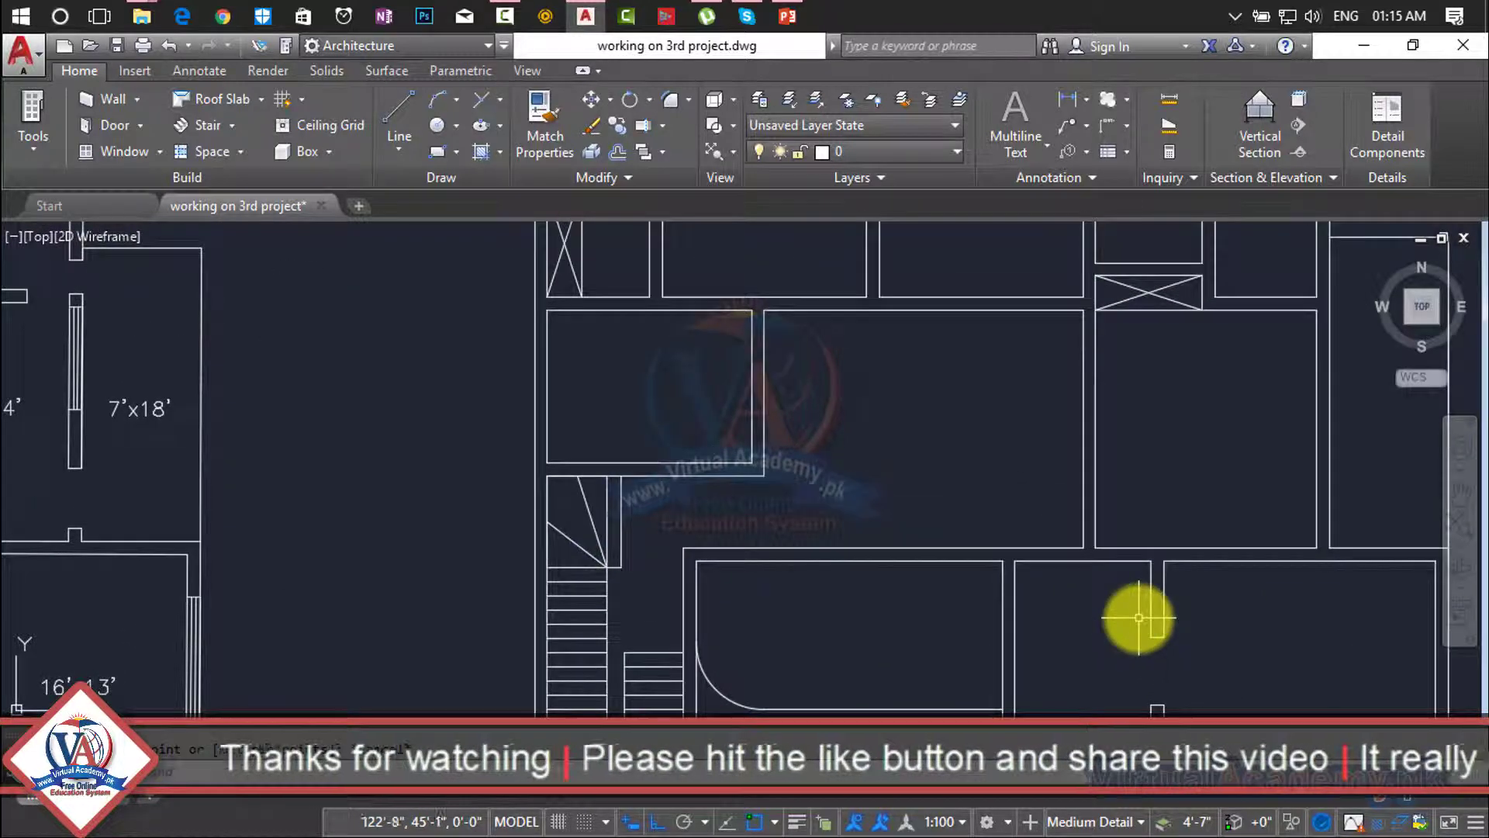
pyautogui.scroll(-2, 1135, 619)
pyautogui.scroll(4, 1094, 593)
pyautogui.write('l')
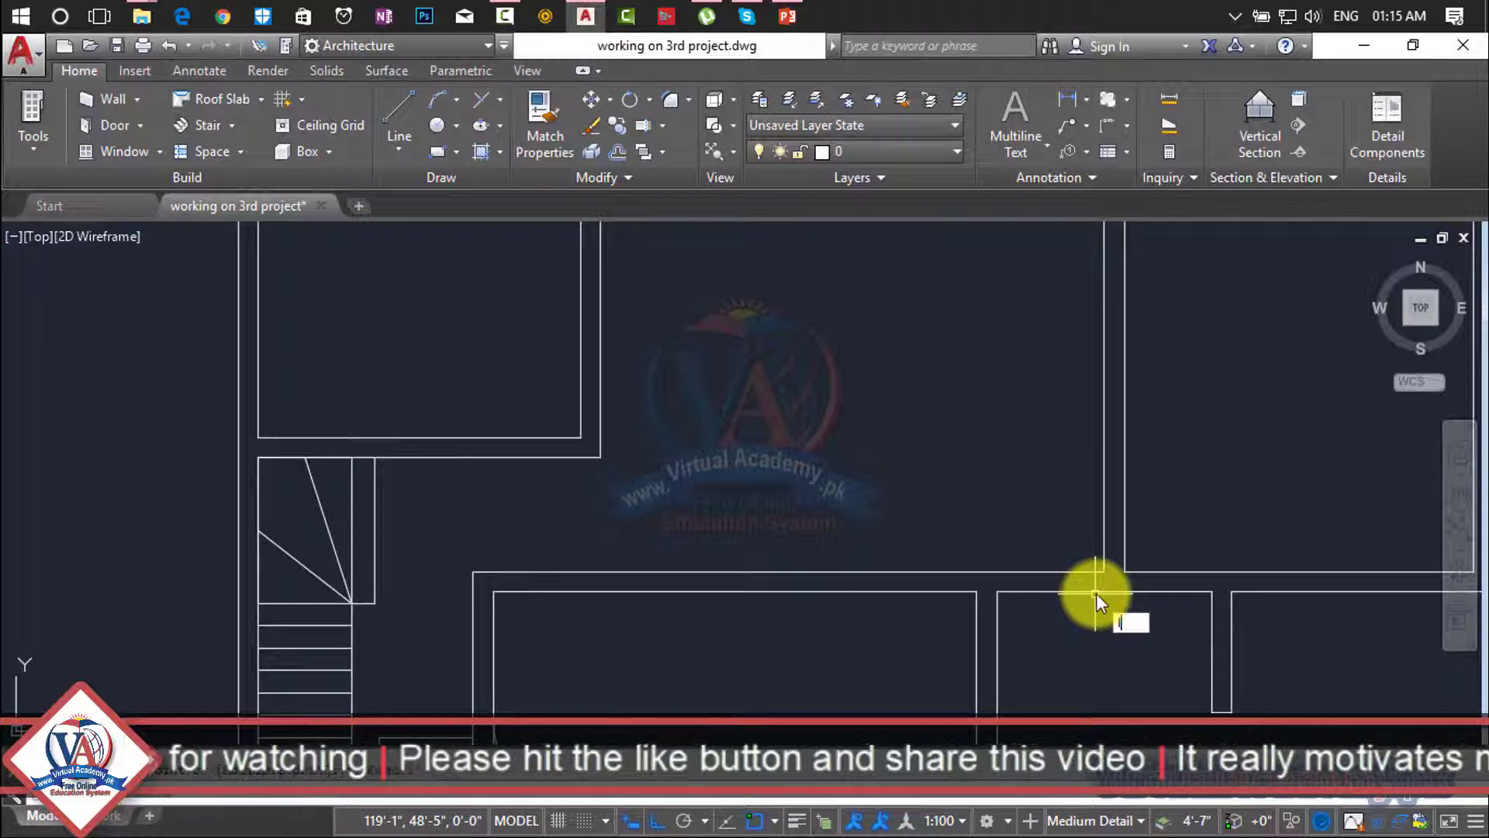
pyautogui.press('Return')
pyautogui.click(1097, 574)
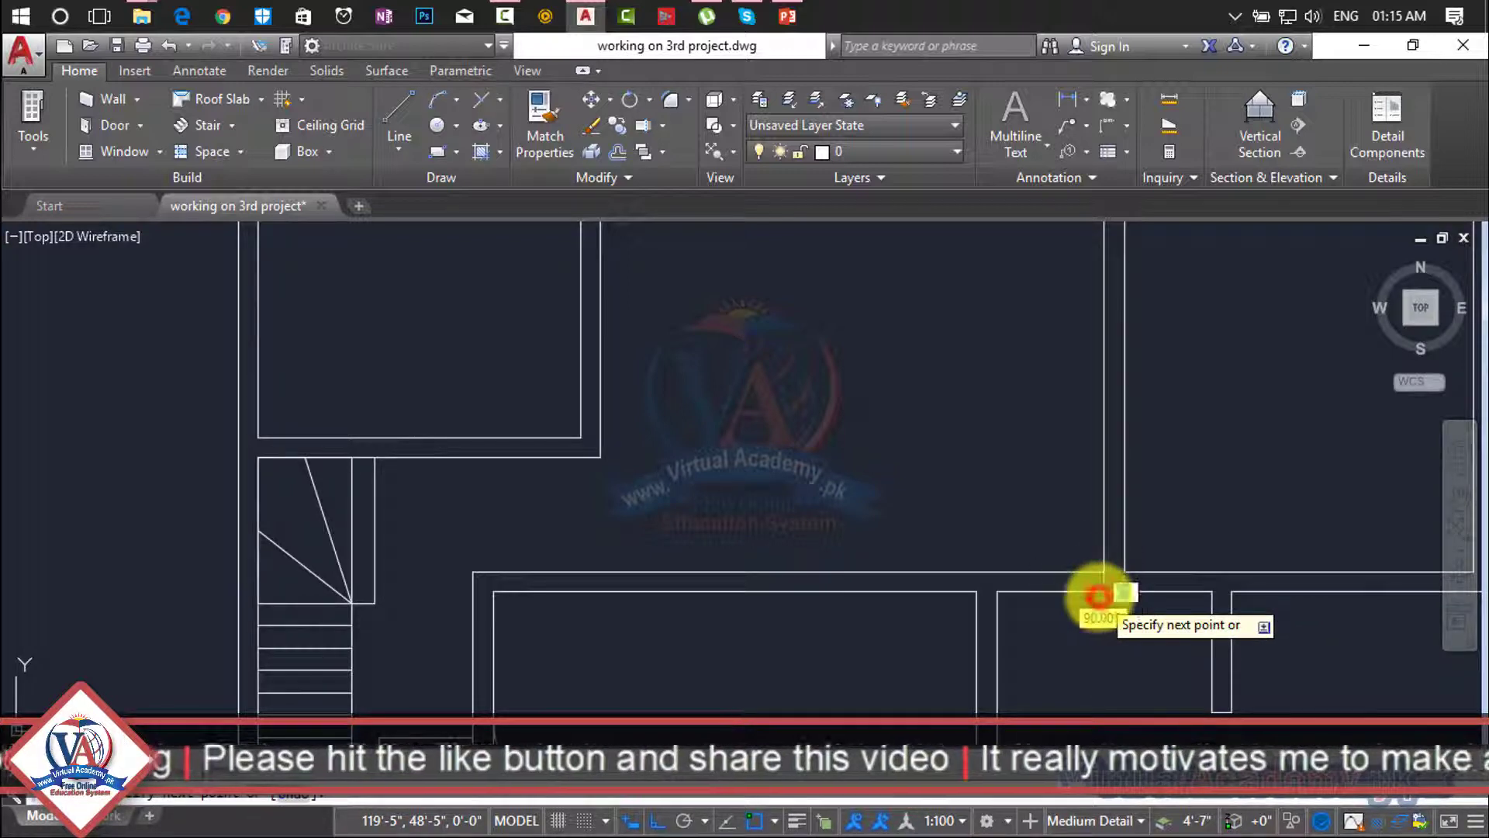
pyautogui.press('Return')
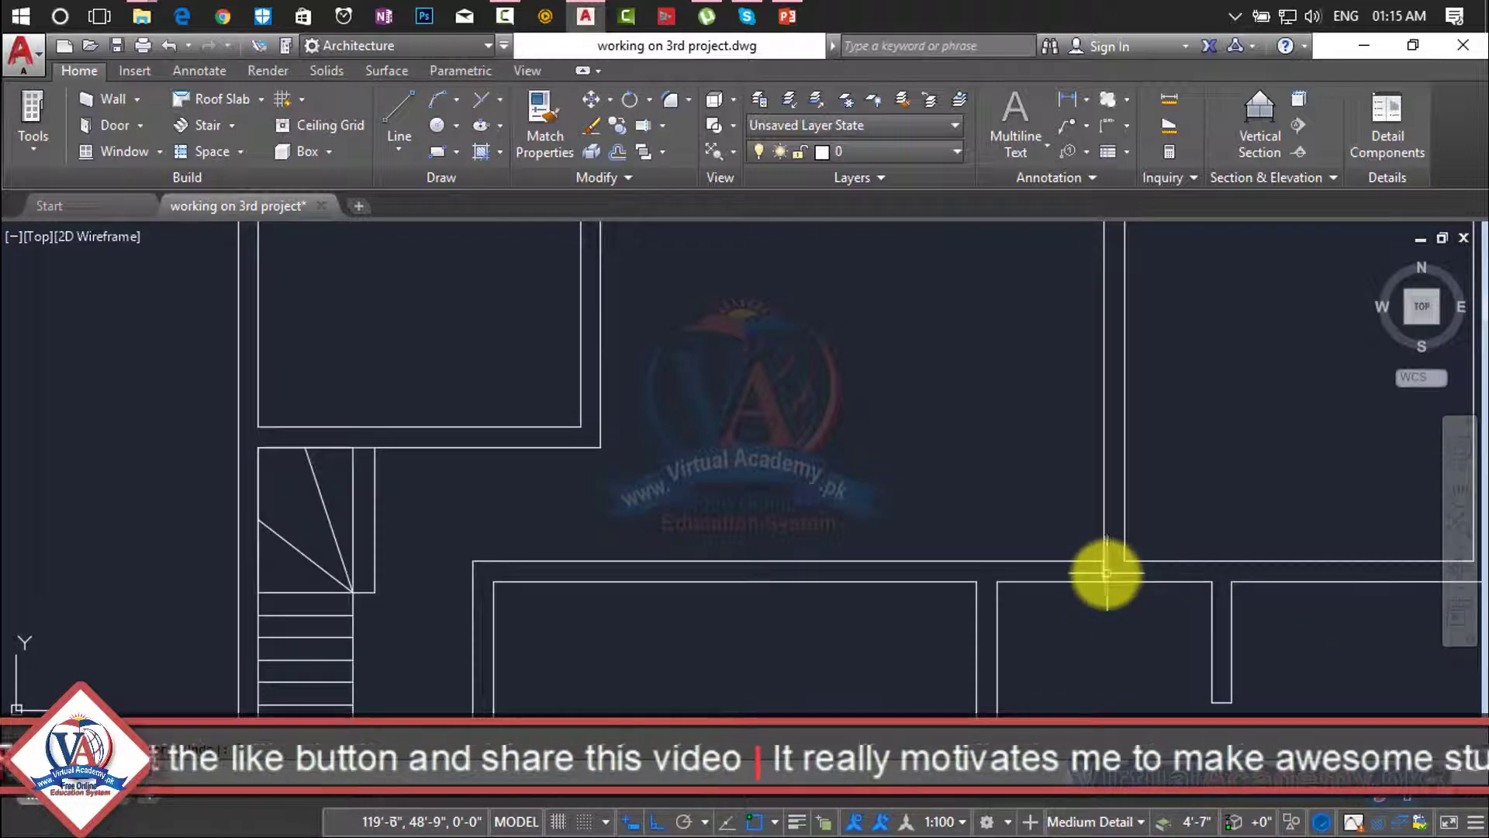
pyautogui.click(1107, 574)
pyautogui.moveTo(1104, 574)
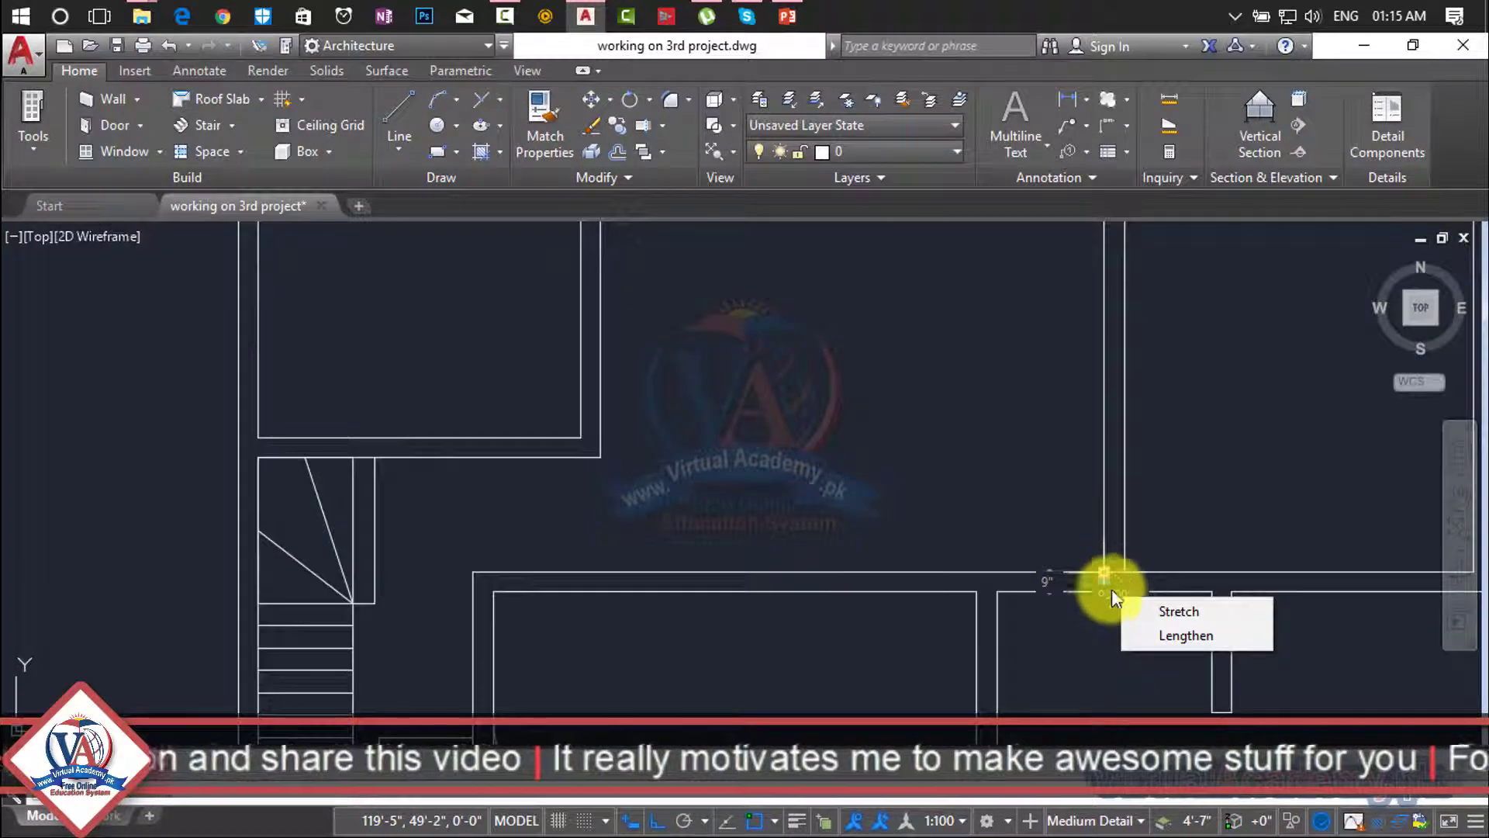
pyautogui.press('Delete')
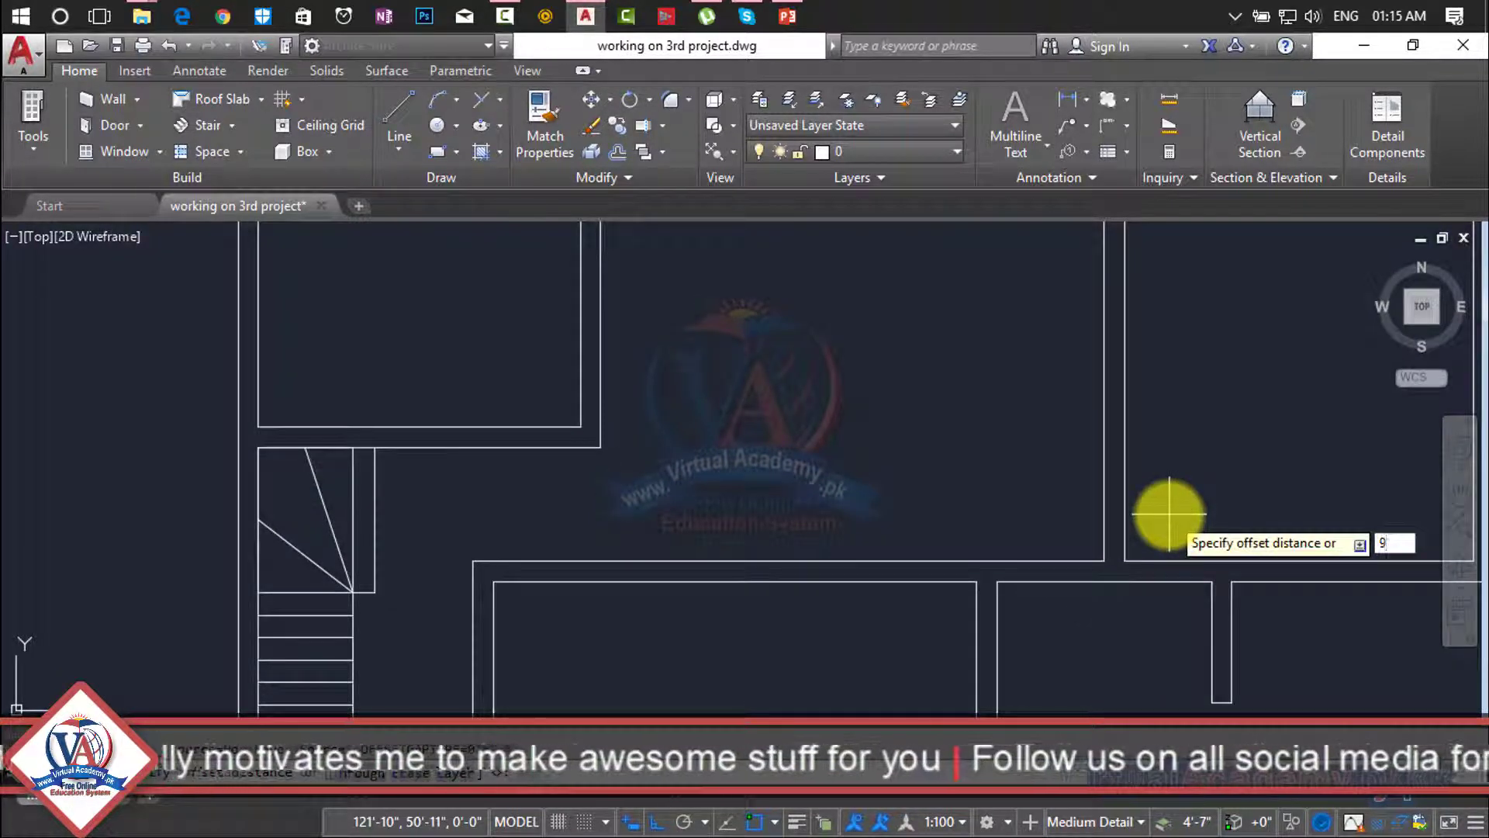
# Offset the hall-side face of the partition above the small front room 9" into the hall to mark the first jamb.
pyautogui.click(1103, 524)
pyautogui.click(1084, 545)
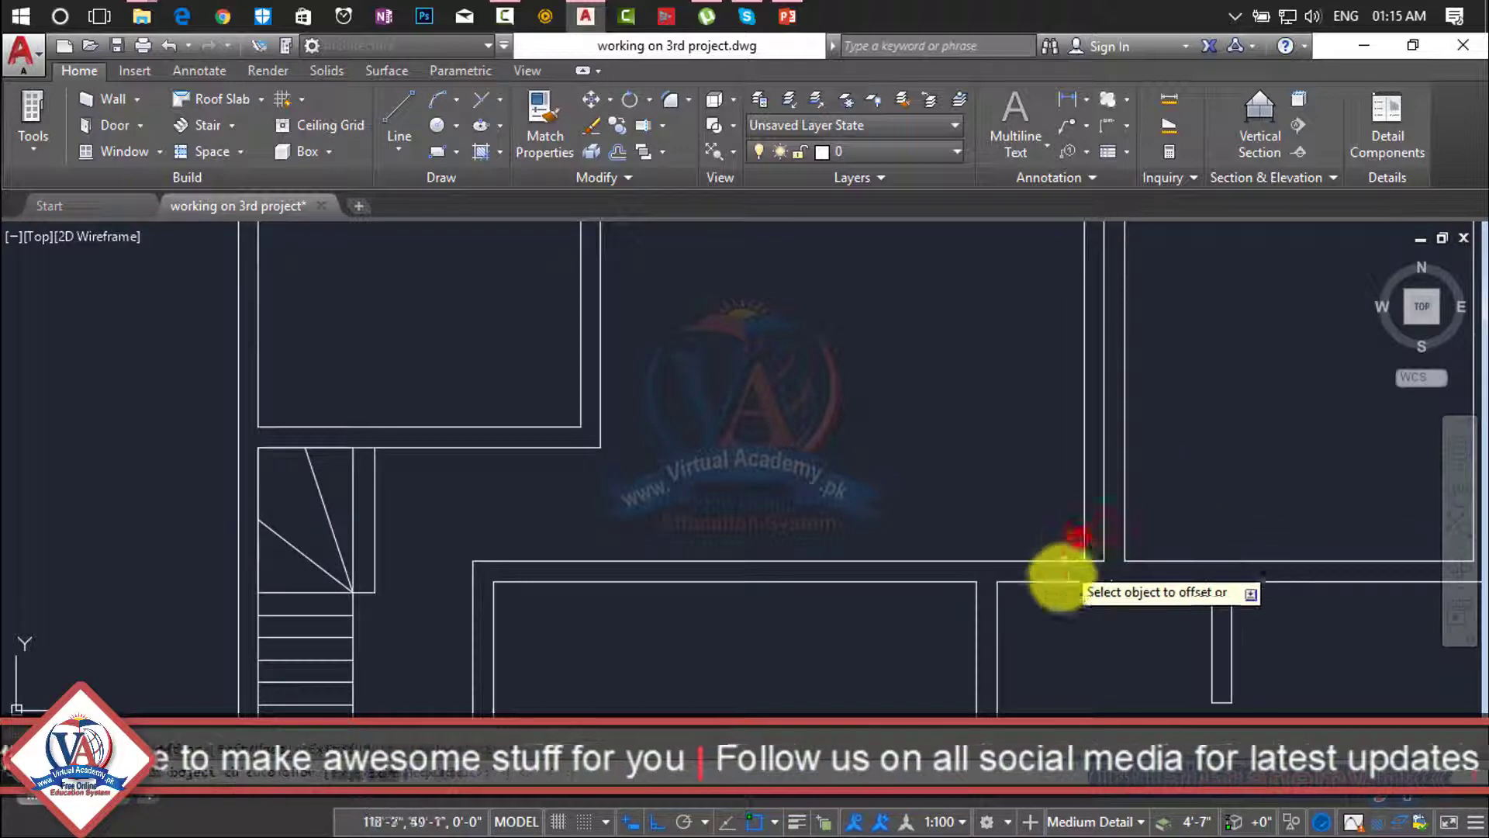
pyautogui.scroll(-2, 1058, 581)
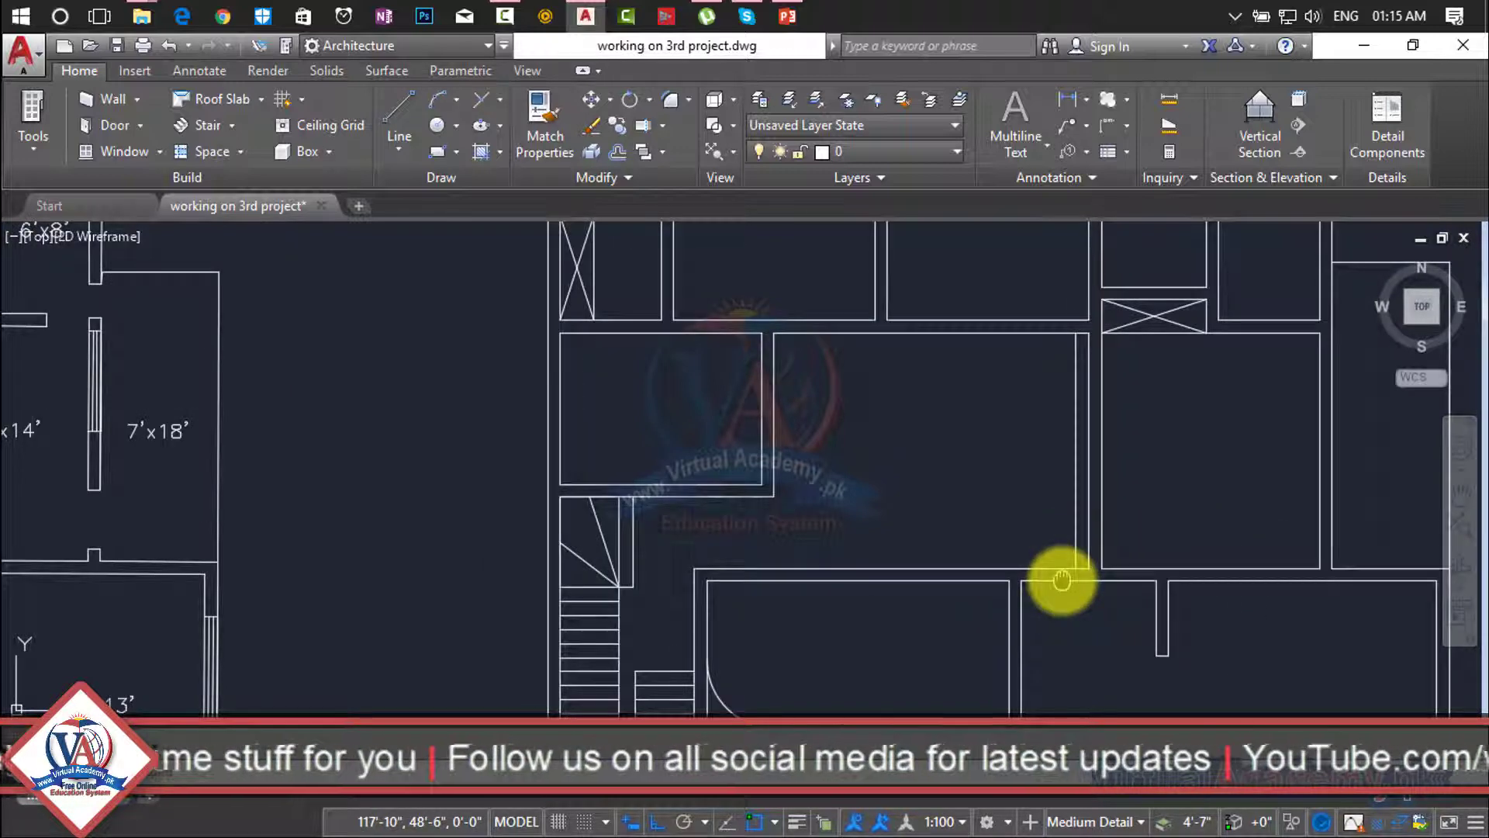
# Measure the width of the doorway between the hall and the 8'x13' room in the reference plan.
pyautogui.moveTo(1057, 582); pyautogui.dragTo(1230, 465, button='middle')
pyautogui.scroll(3, 1124, 481)
pyautogui.scroll(-3, 1080, 489)
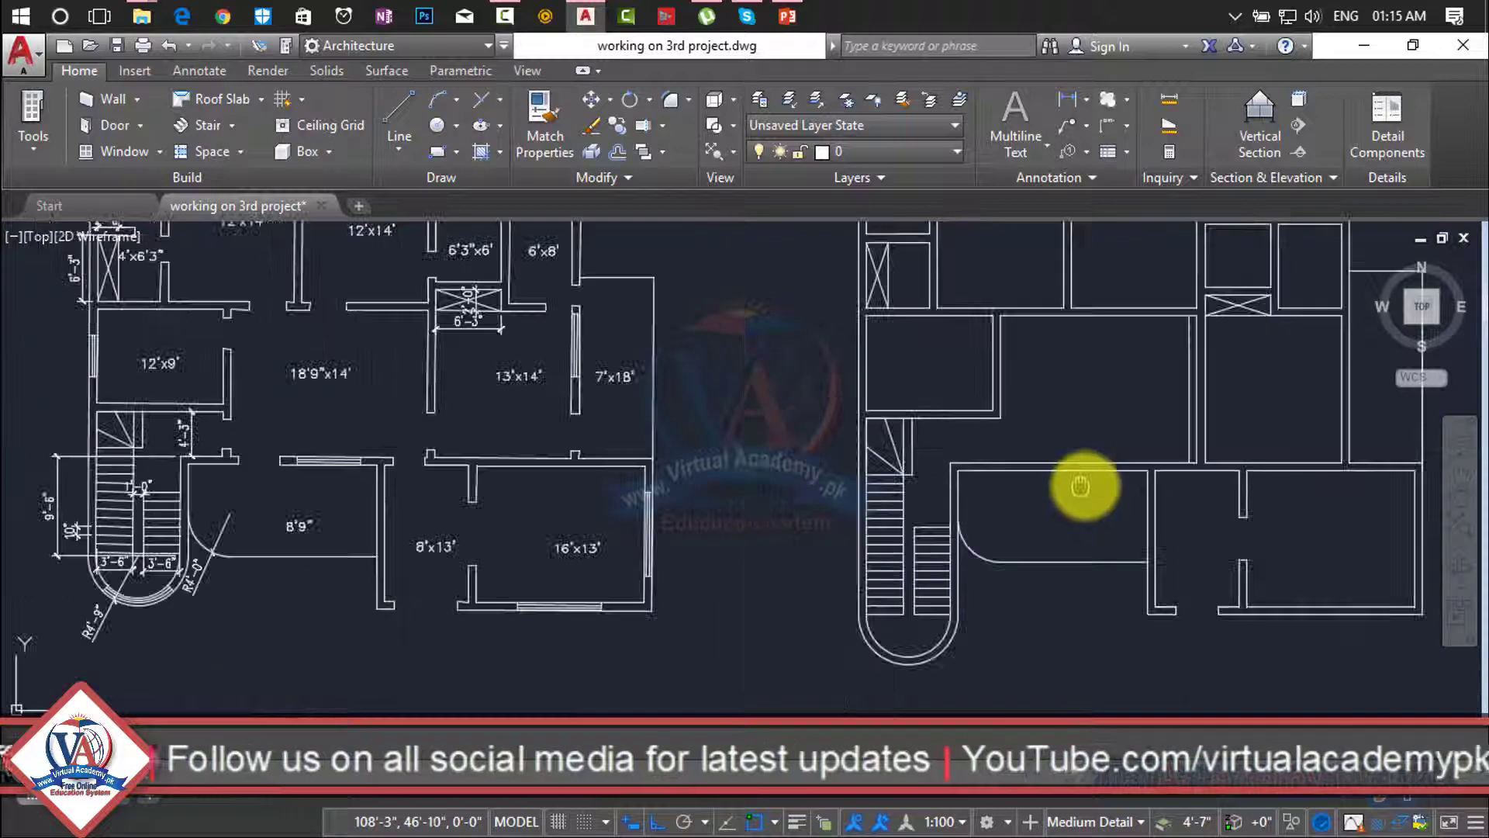
pyautogui.scroll(1, 1101, 477)
pyautogui.moveTo(1101, 478); pyautogui.dragTo(1091, 489, button='middle')
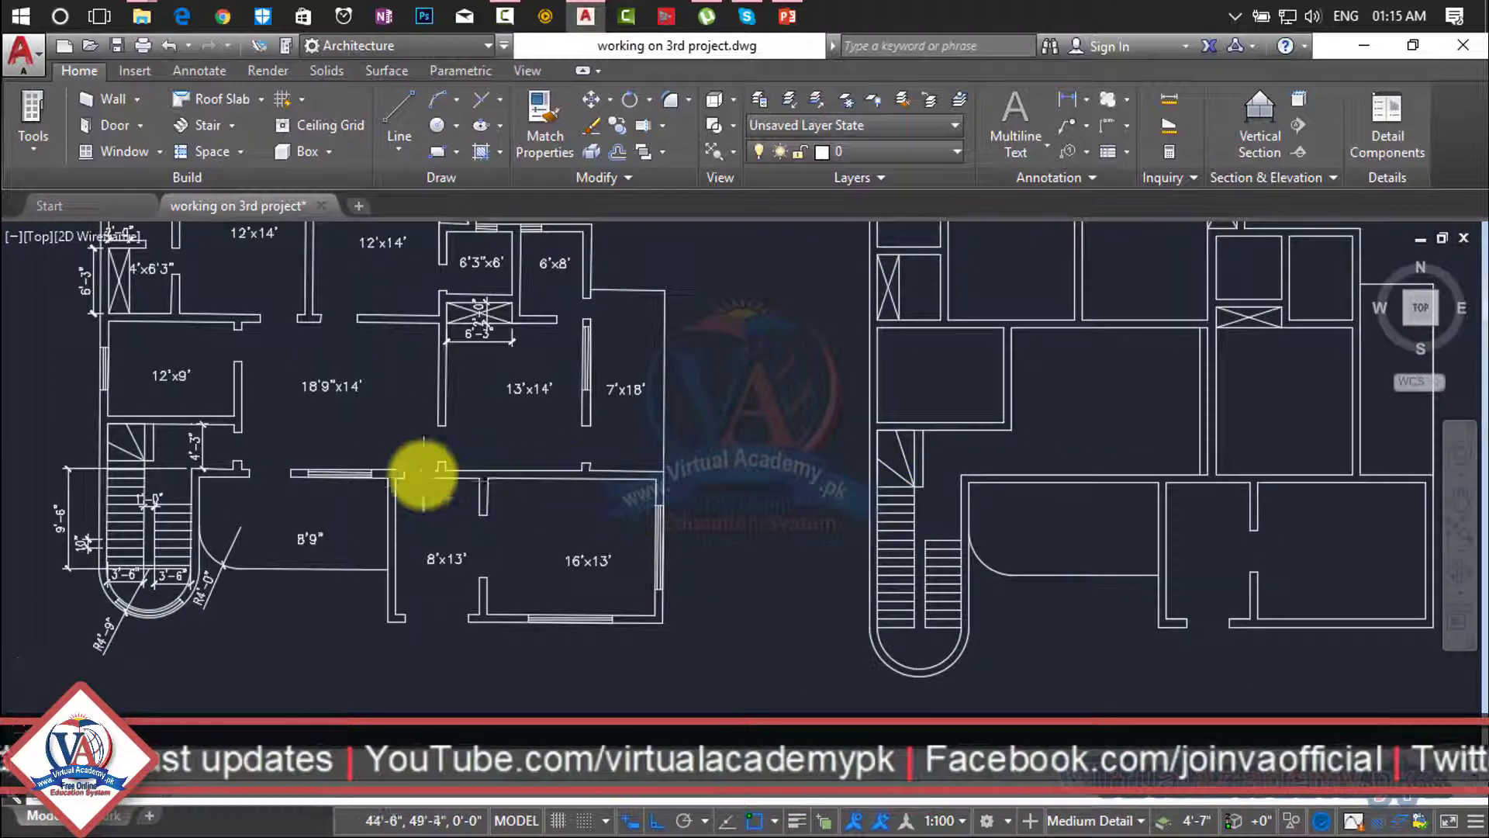
pyautogui.scroll(5, 423, 474)
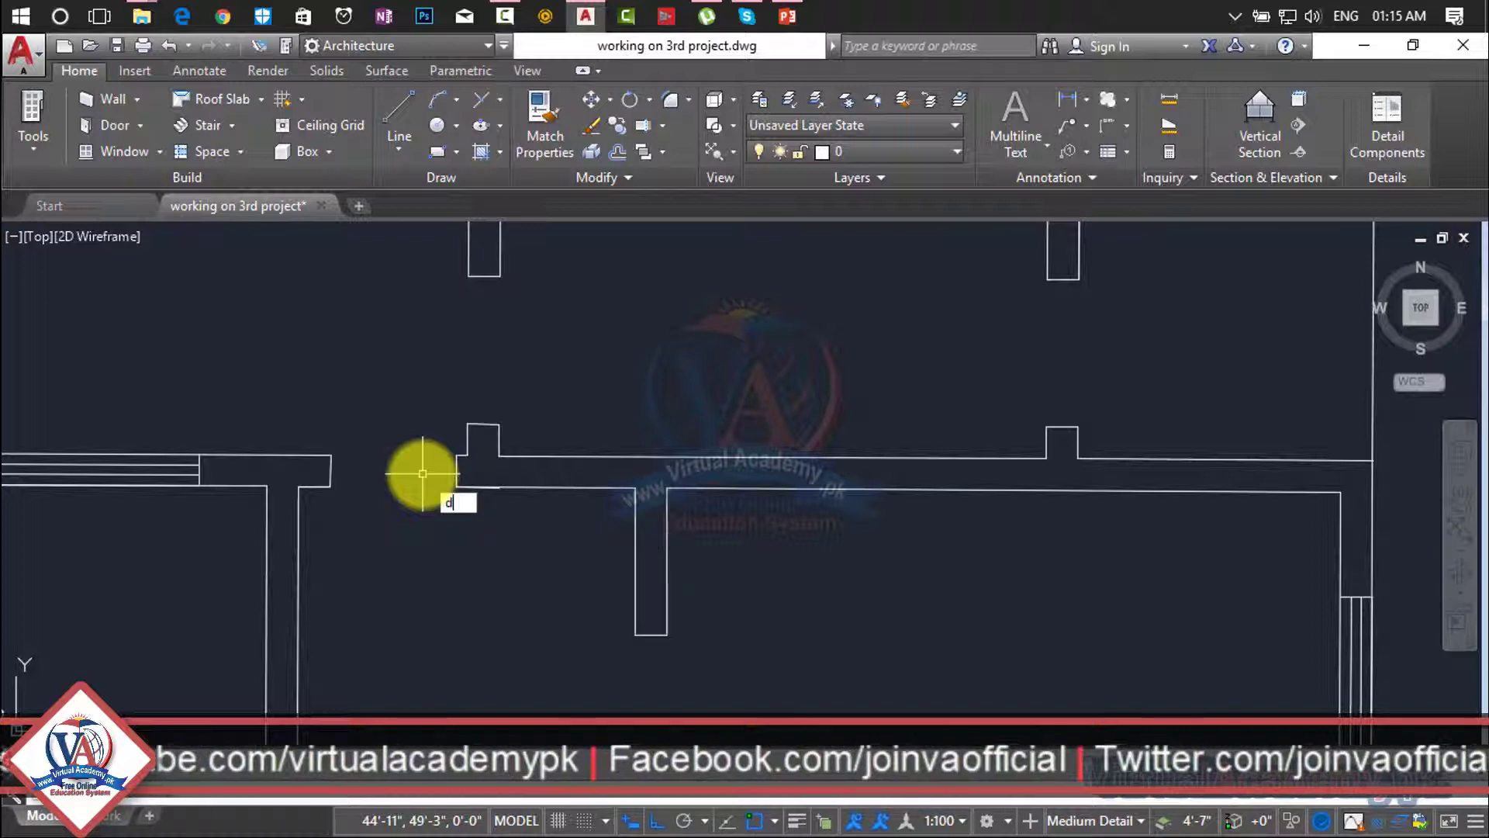
pyautogui.write('i')
pyautogui.press('Return')
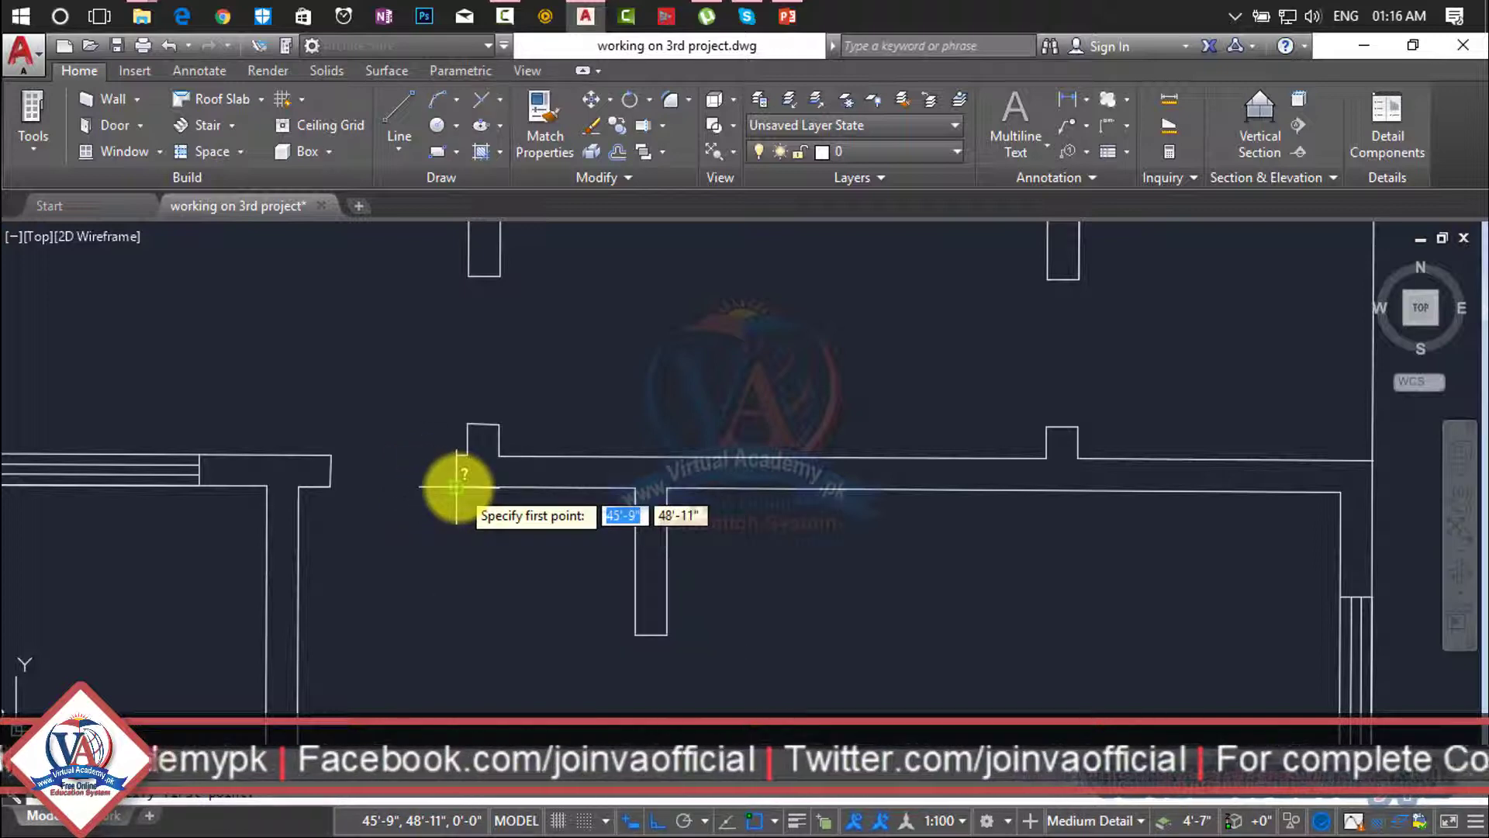
pyautogui.click(456, 487)
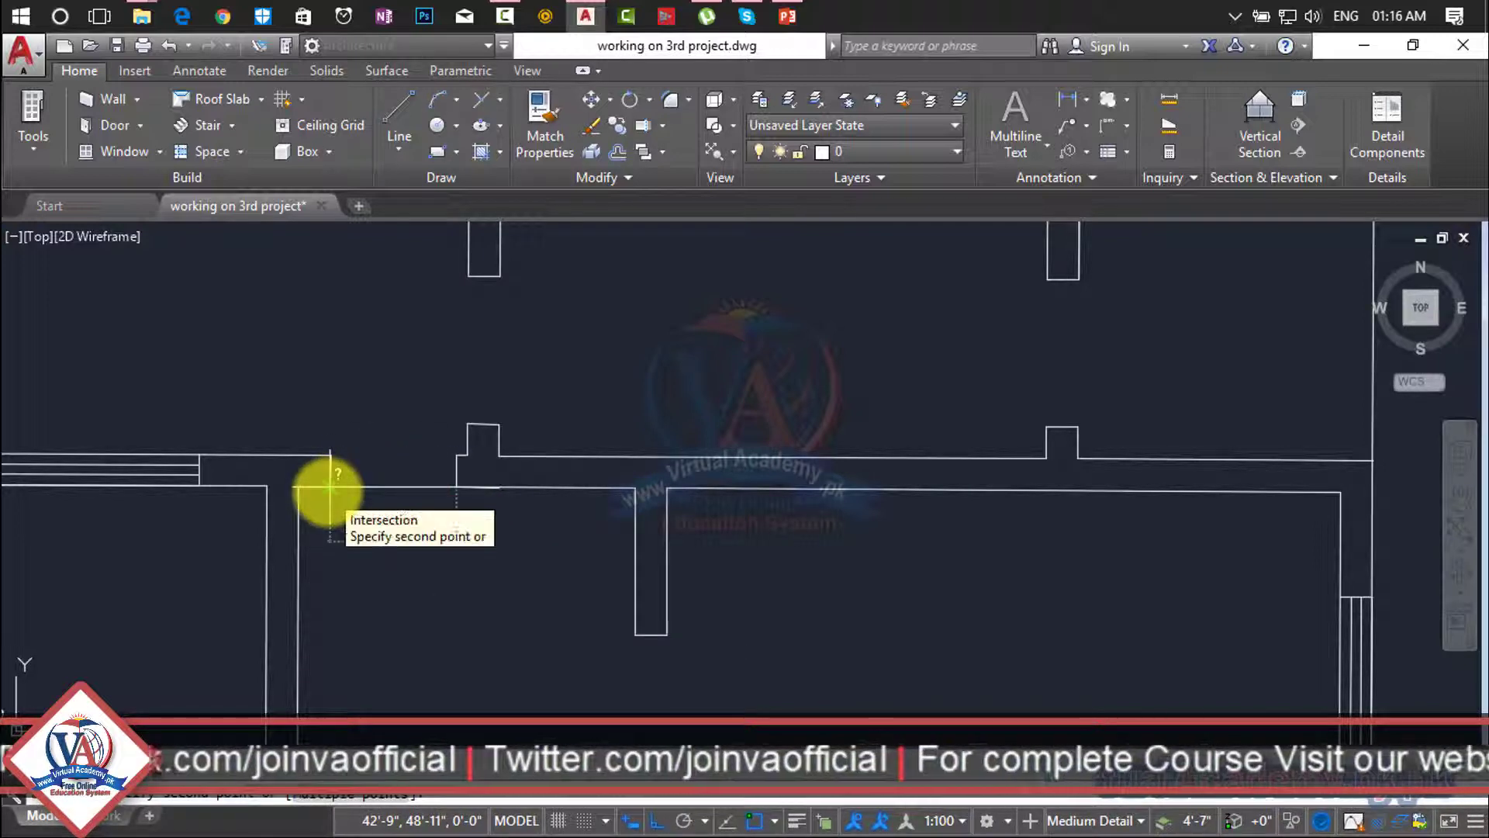
pyautogui.scroll(-6, 1041, 532)
pyautogui.scroll(2, 784, 509)
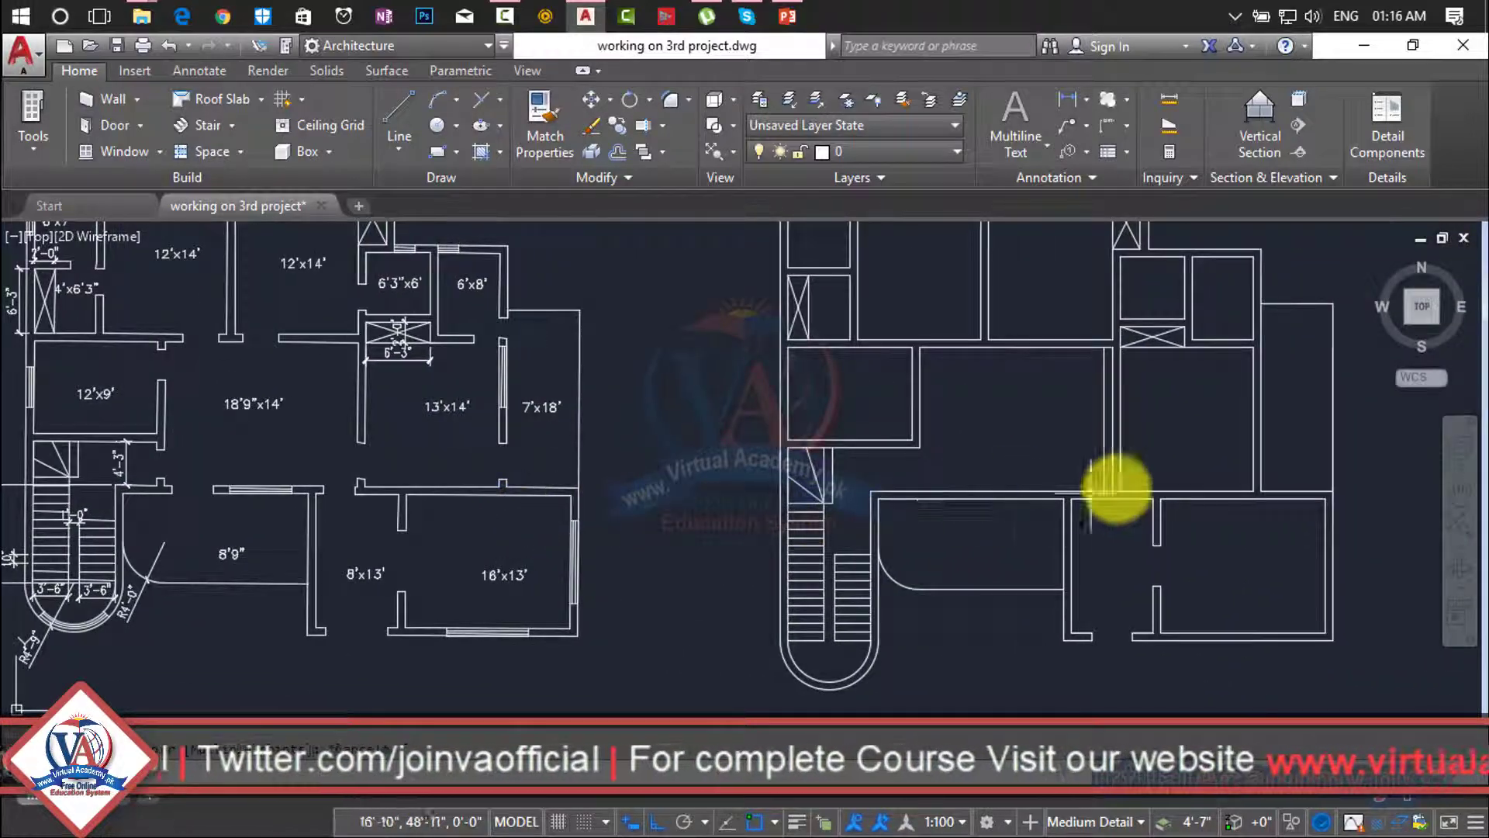
pyautogui.scroll(5, 1115, 487)
pyautogui.press('Return')
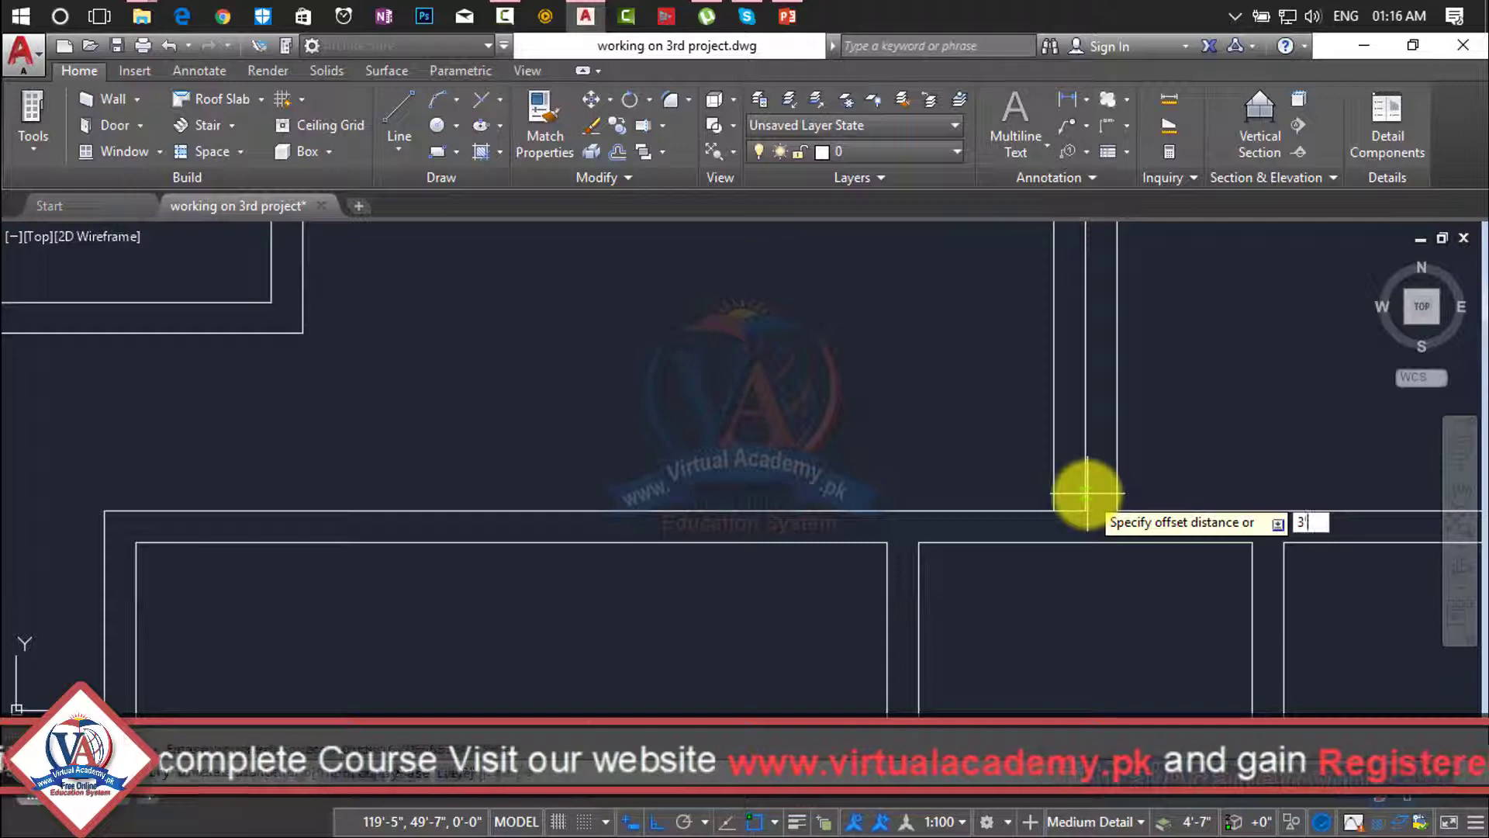
pyautogui.press('Return')
pyautogui.click(1056, 489)
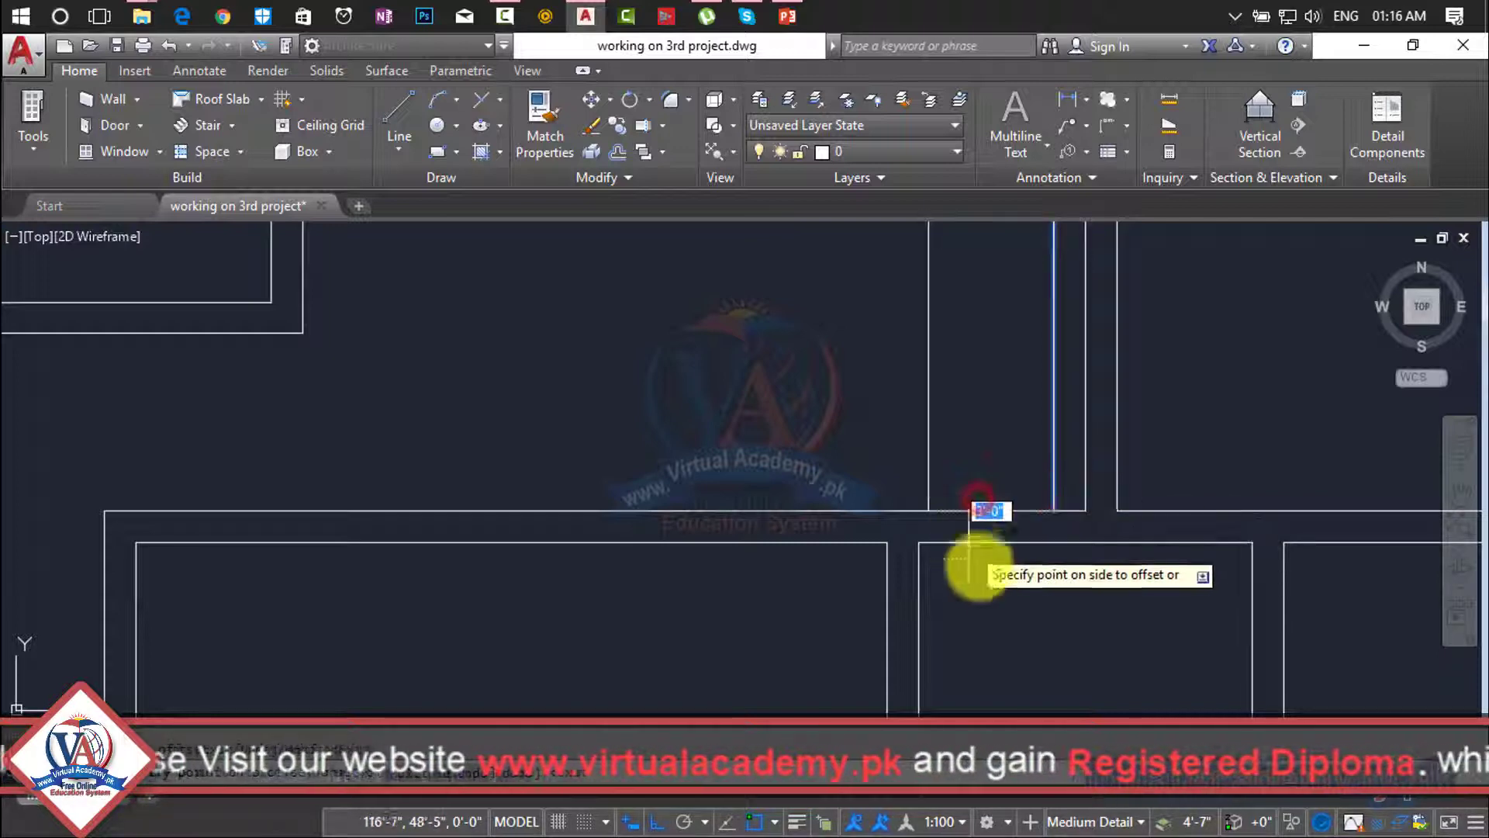
pyautogui.click(988, 599)
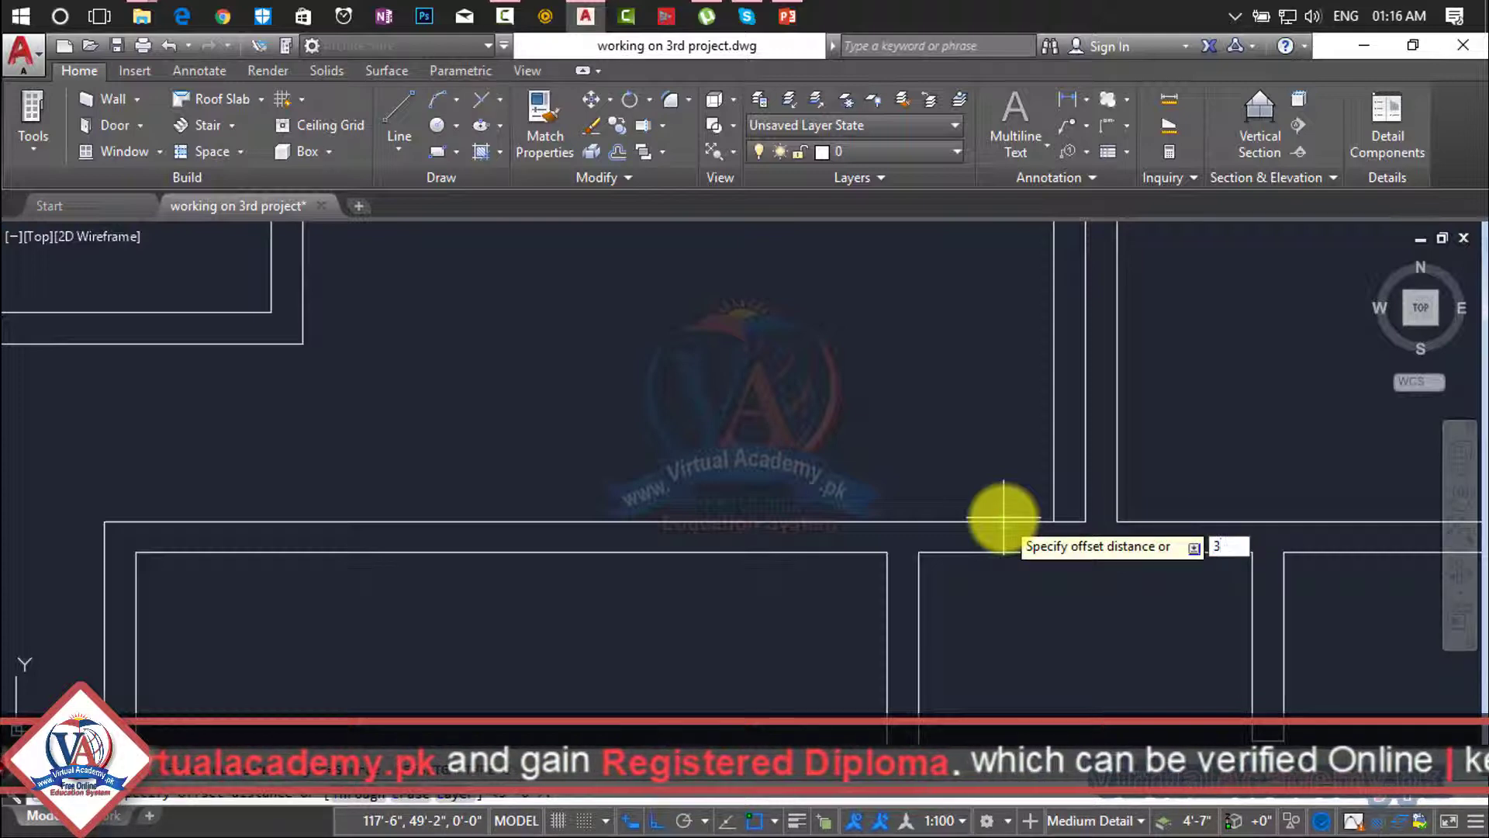
# Offset the first jamb line 3' further into the hall to mark the doorway's second jamb.
pyautogui.press('Return')
pyautogui.click(1054, 473)
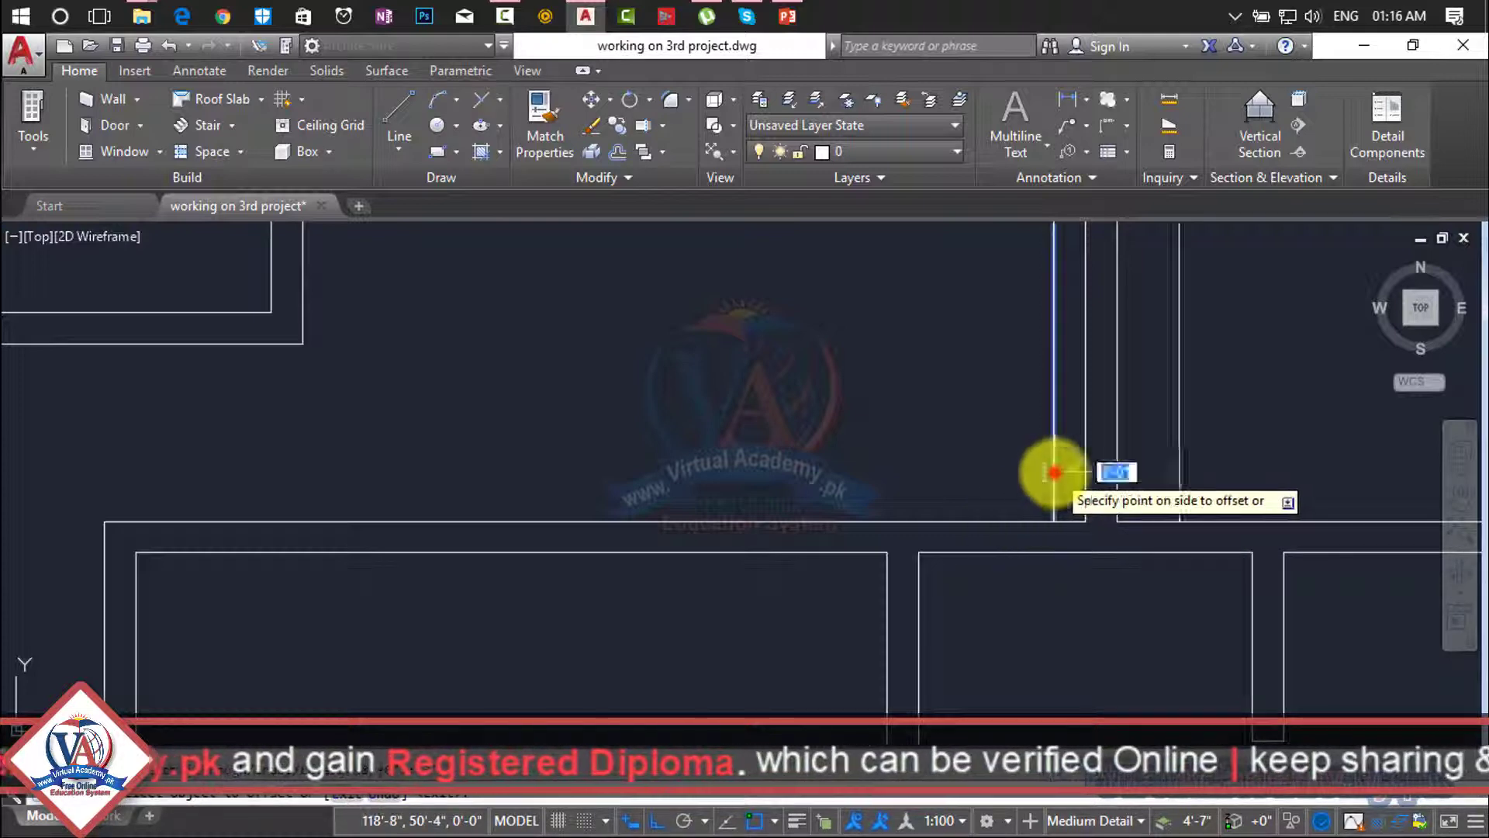
pyautogui.click(1000, 498)
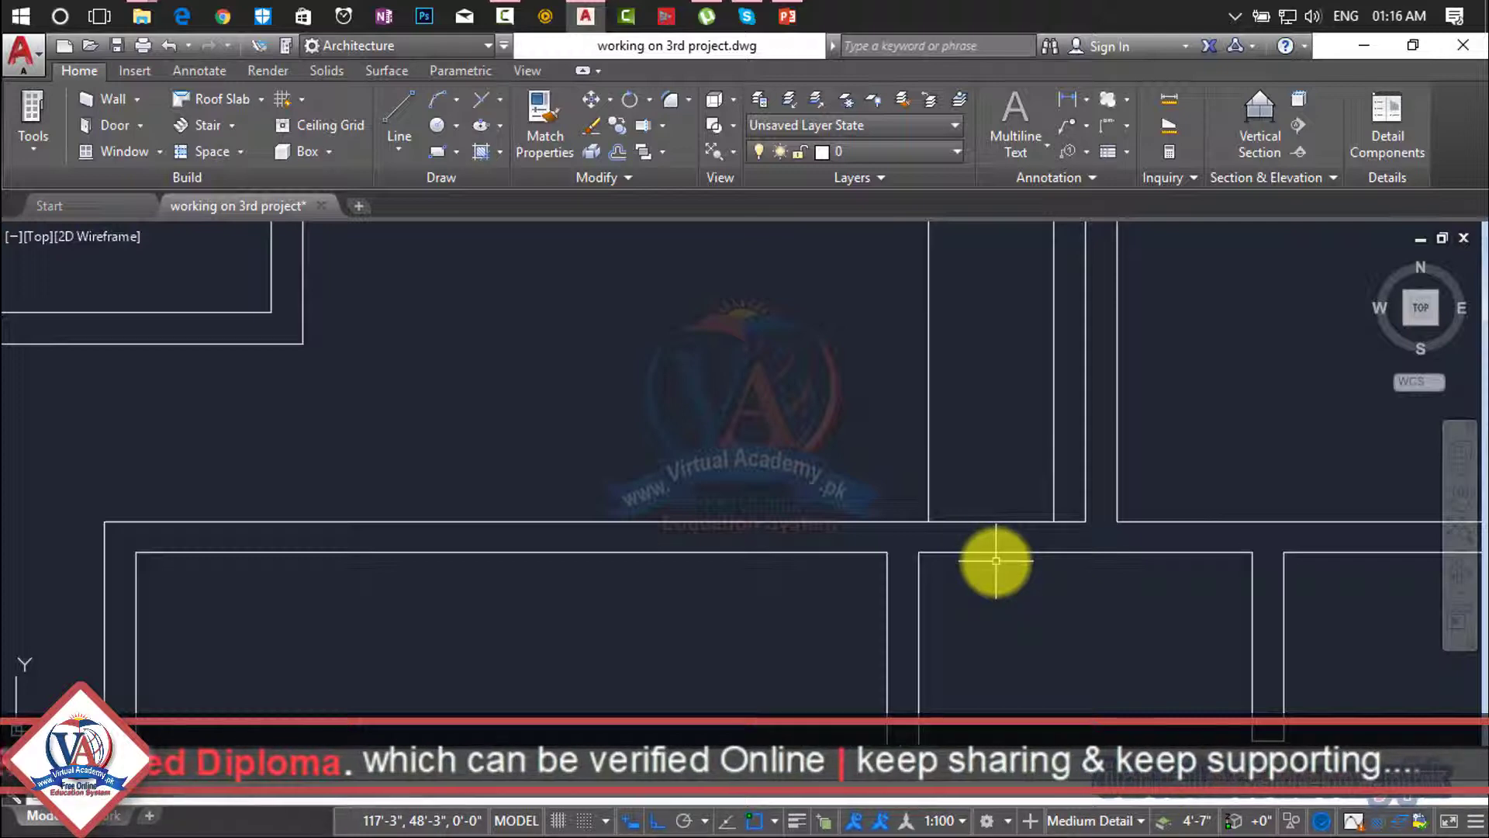
# Extend both jamb lines across the wall to its face on the small front room side.
pyautogui.press('Return')
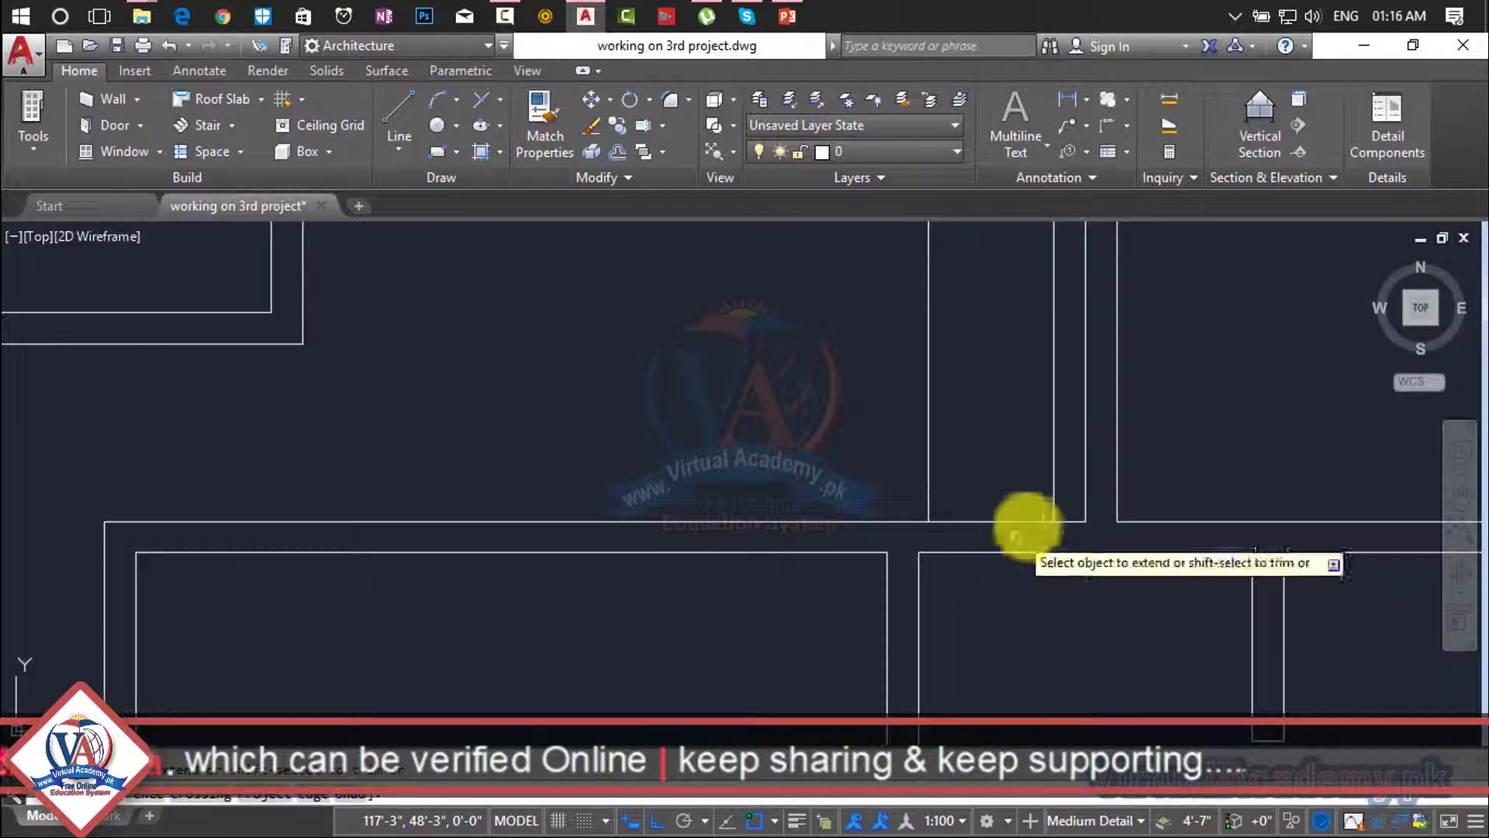
pyautogui.click(1052, 503)
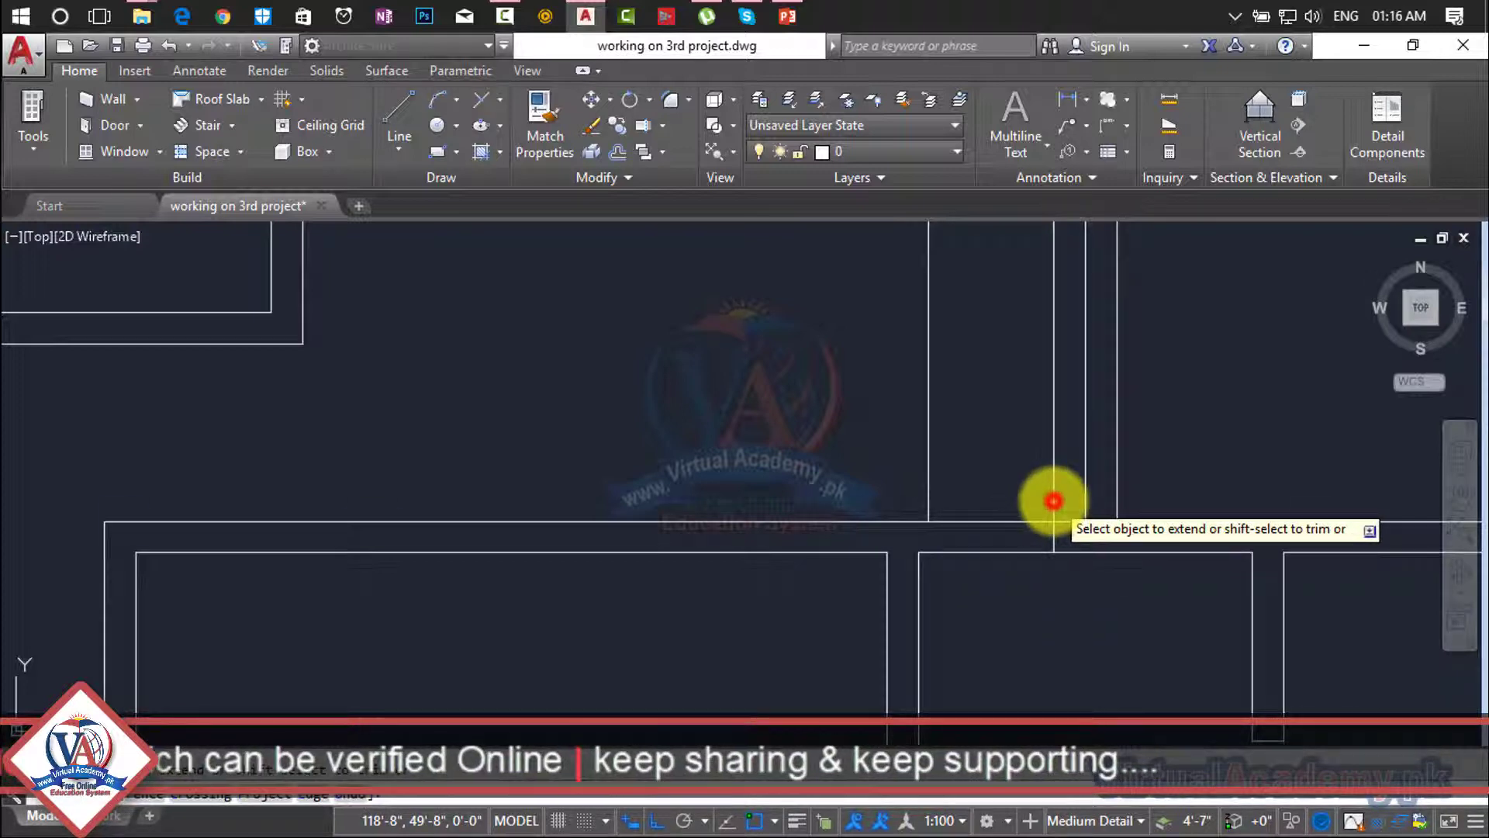
pyautogui.click(924, 499)
pyautogui.click(941, 494)
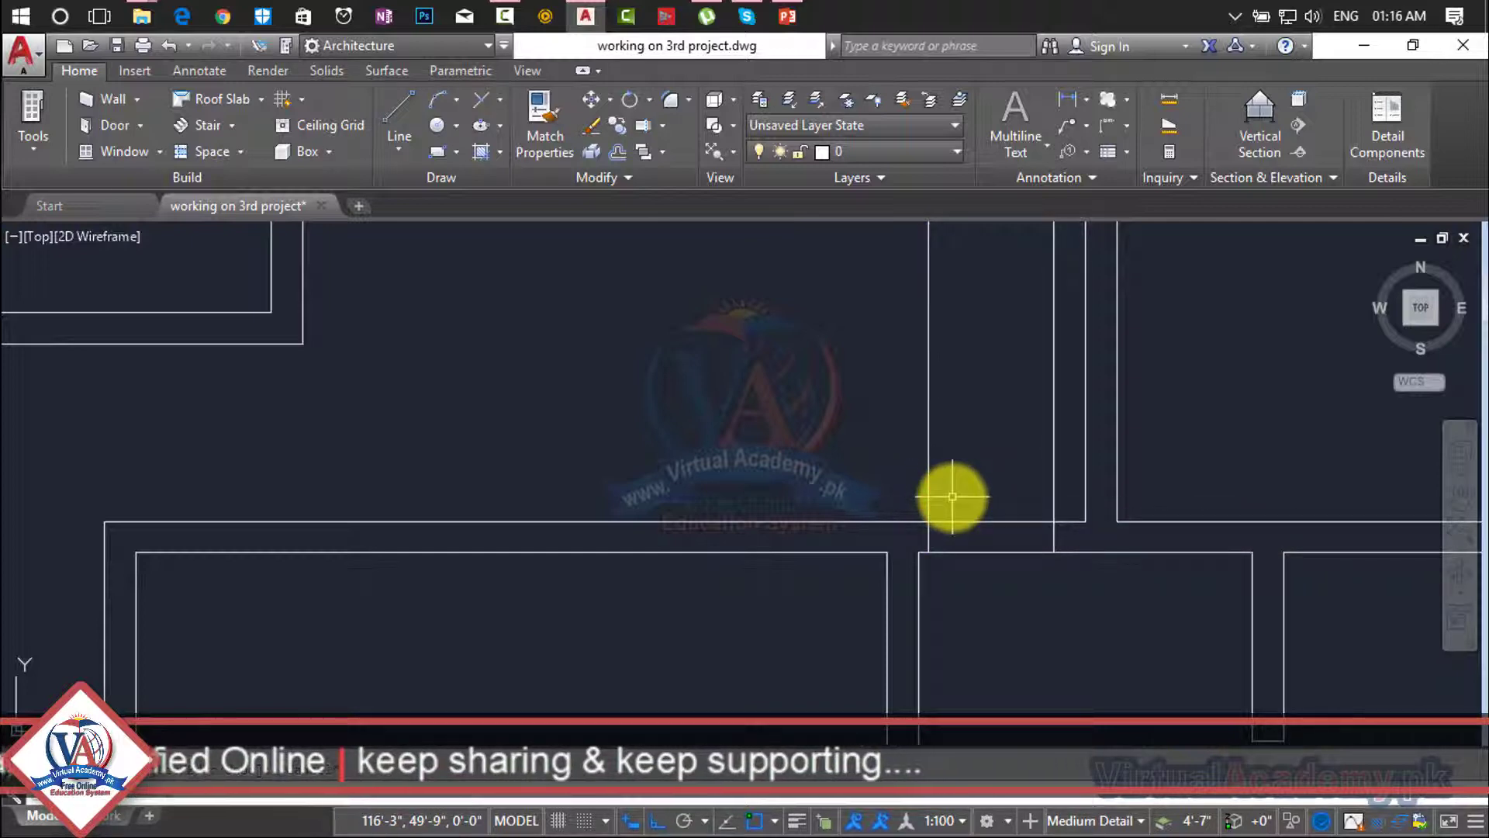
# Trim the jamb lines above the wall and the wall lines between them to open the doorway into the hall.
pyautogui.press('Return')
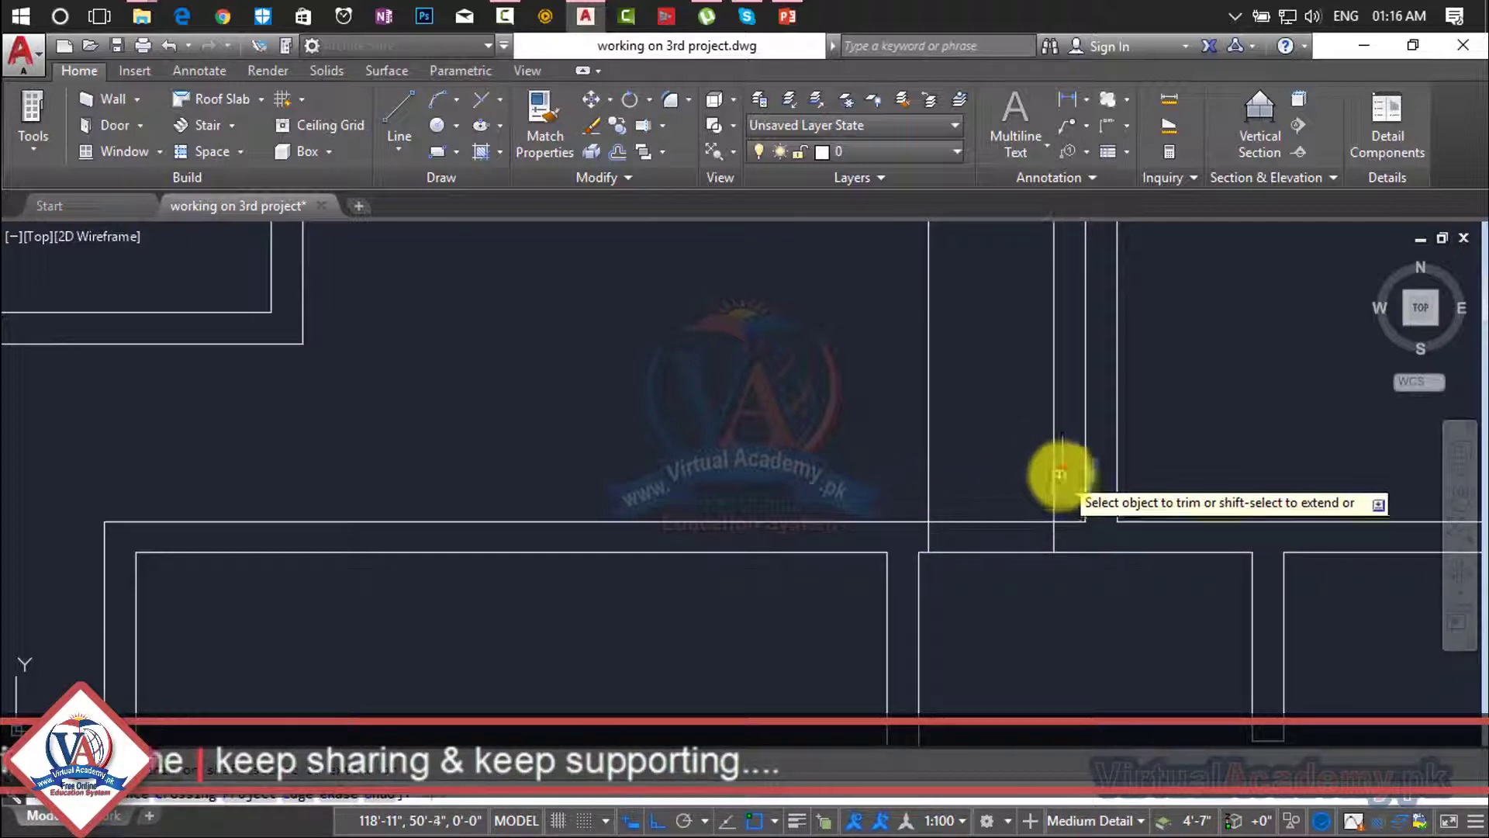
pyautogui.click(1058, 479)
pyautogui.click(893, 481)
pyautogui.click(974, 469)
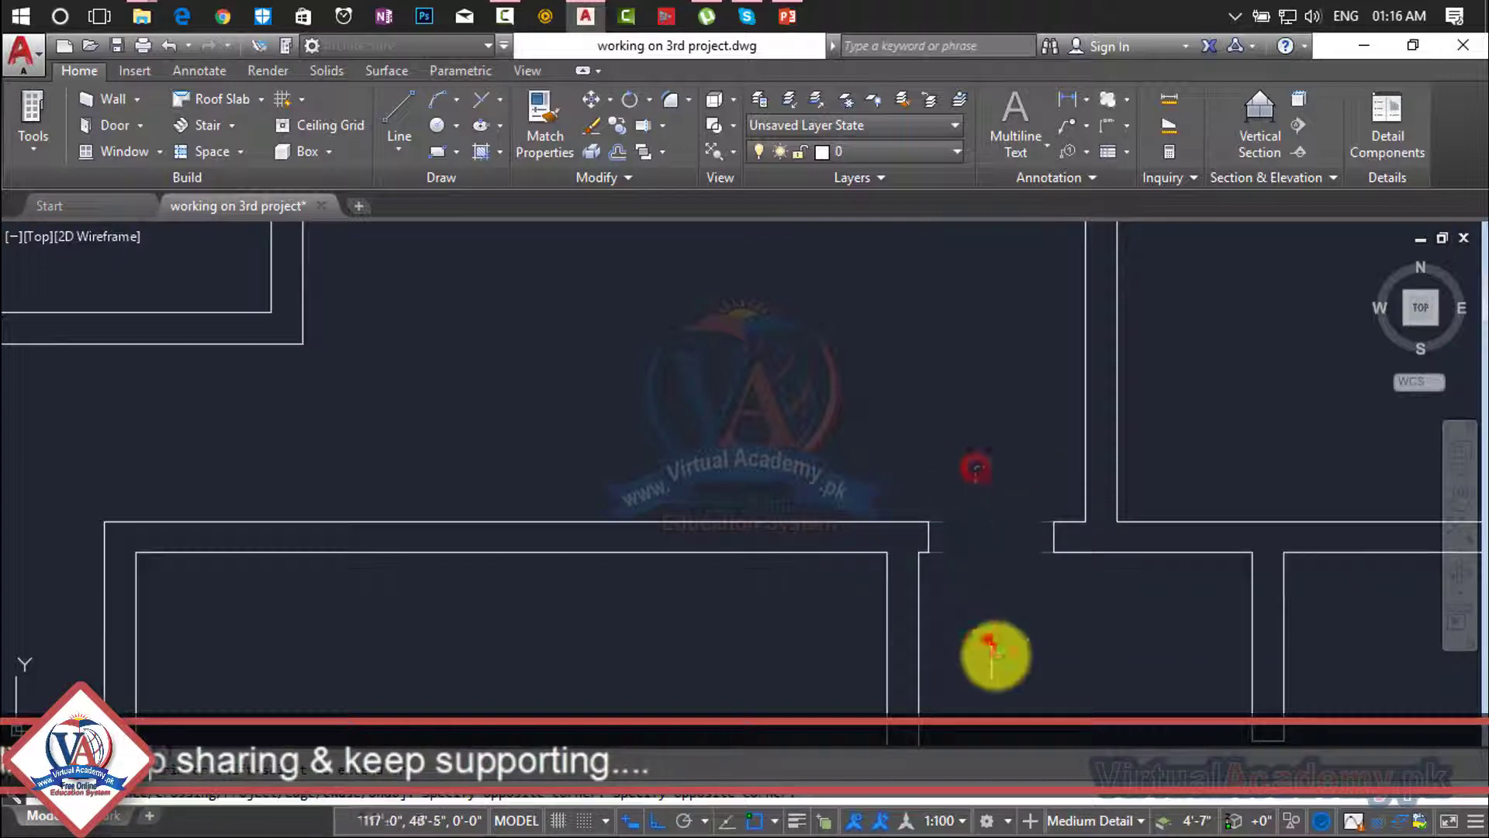
pyautogui.scroll(-3, 1000, 636)
pyautogui.scroll(3, 1020, 633)
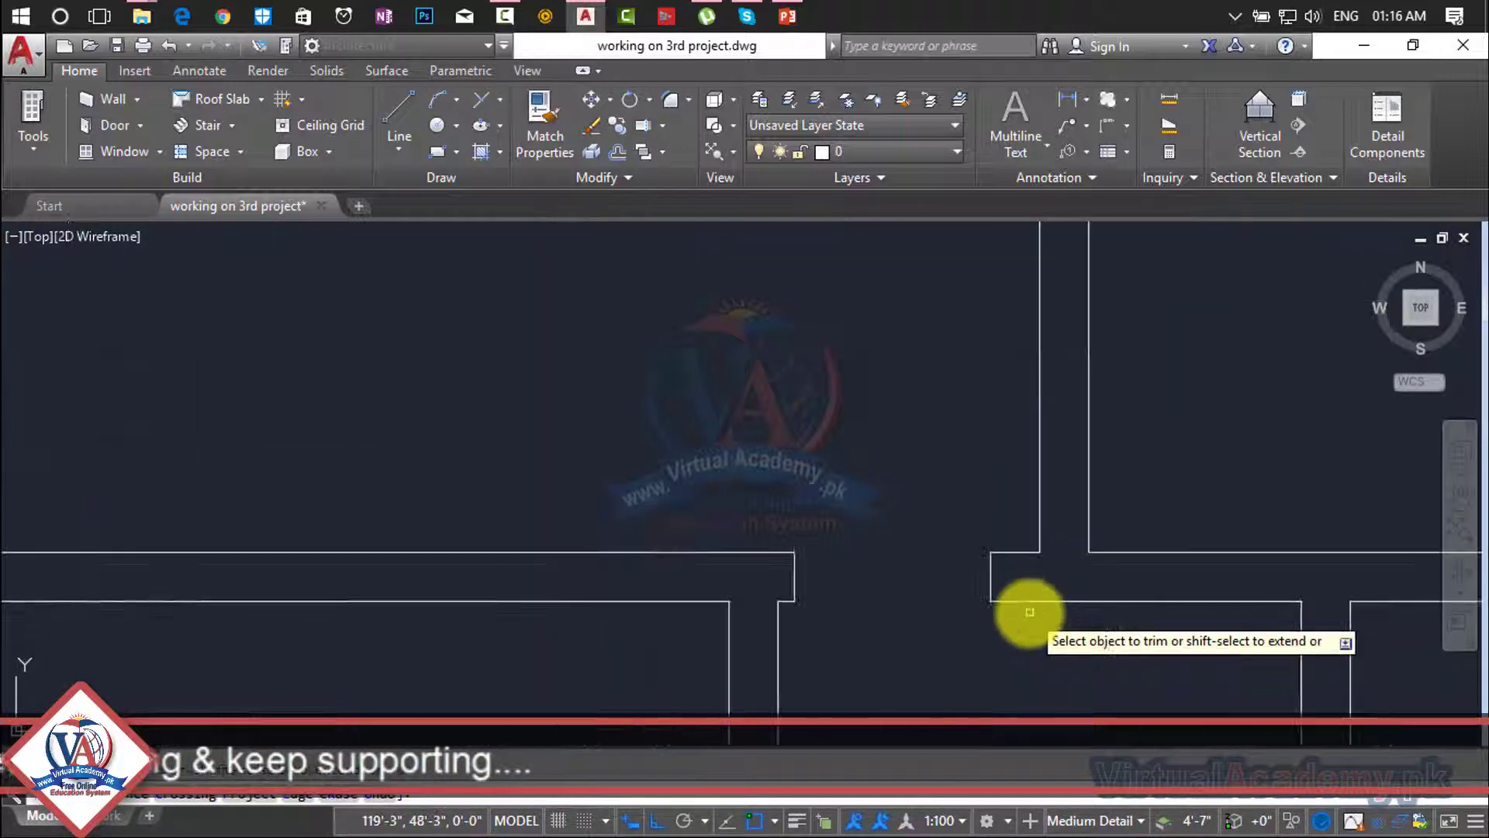
pyautogui.press('Escape')
# Offset the lower wall line of the room beside the hall 9" upward to mark a jamb on the partition.
pyautogui.write('o')
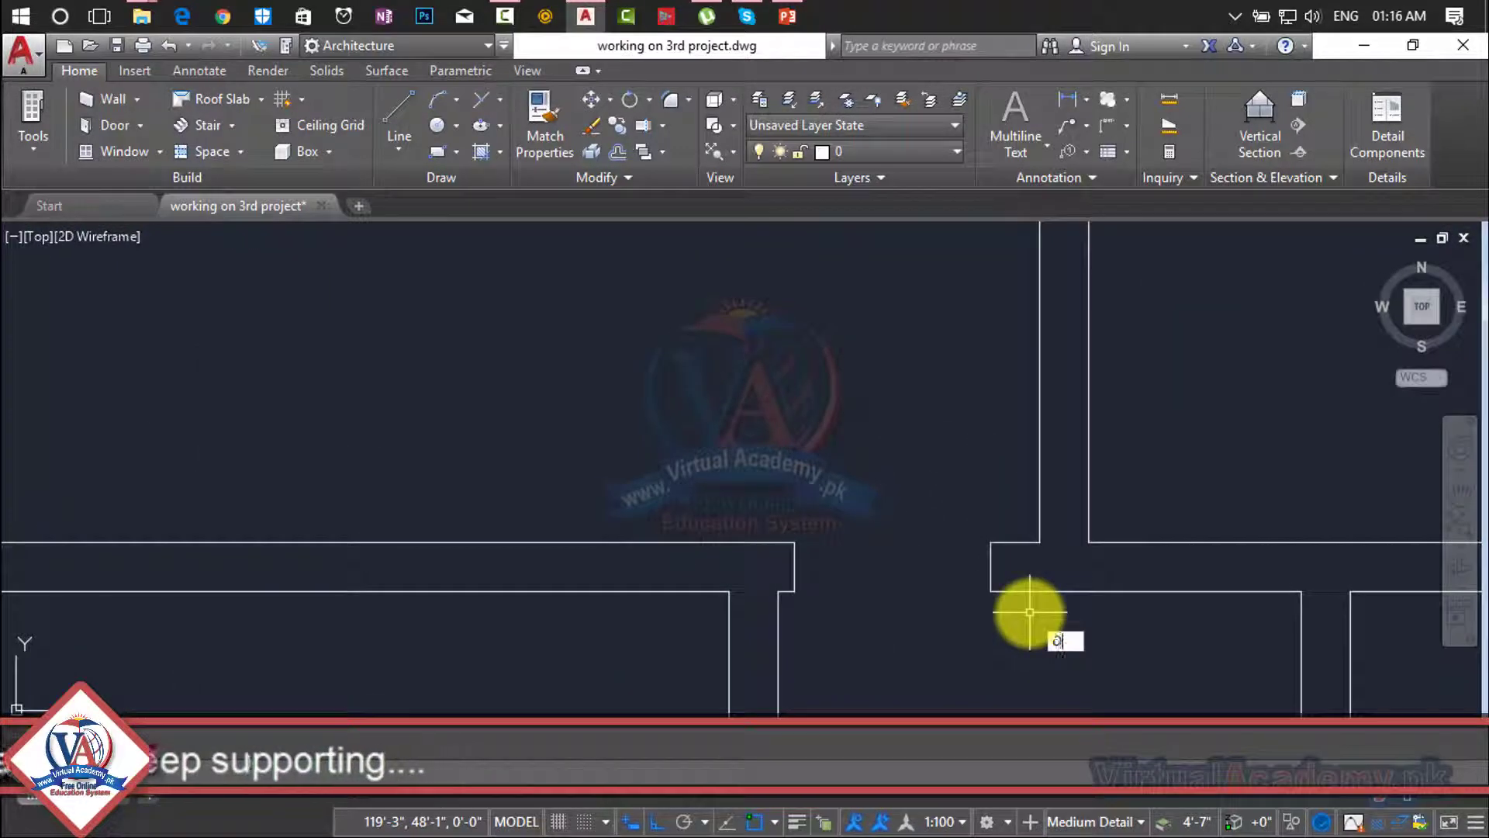
pyautogui.press('Return')
pyautogui.write('9"')
pyautogui.press('Return')
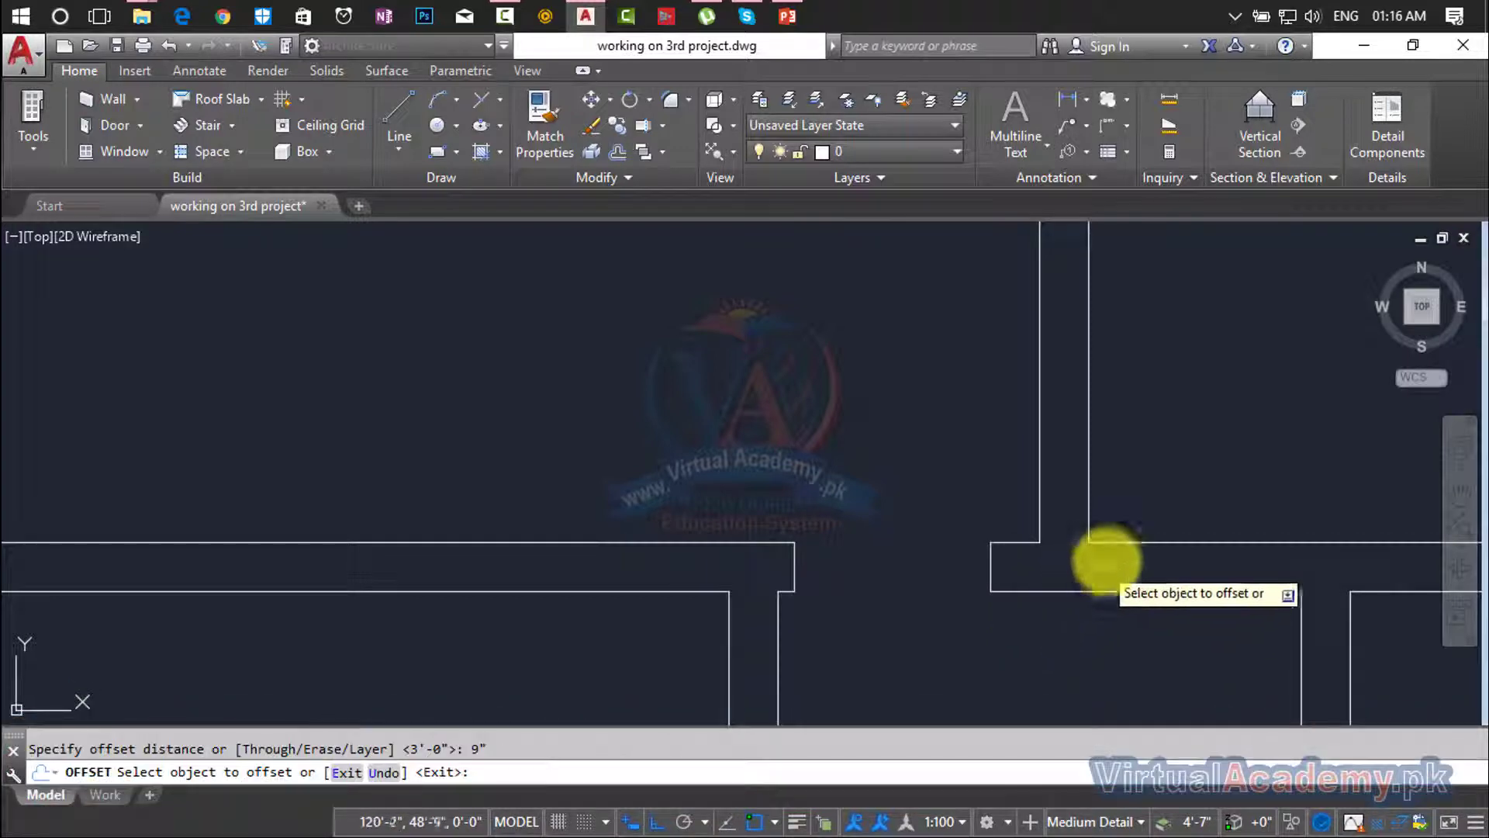
pyautogui.click(1108, 542)
pyautogui.click(1115, 473)
pyautogui.moveTo(1114, 465); pyautogui.dragTo(972, 553, button='middle')
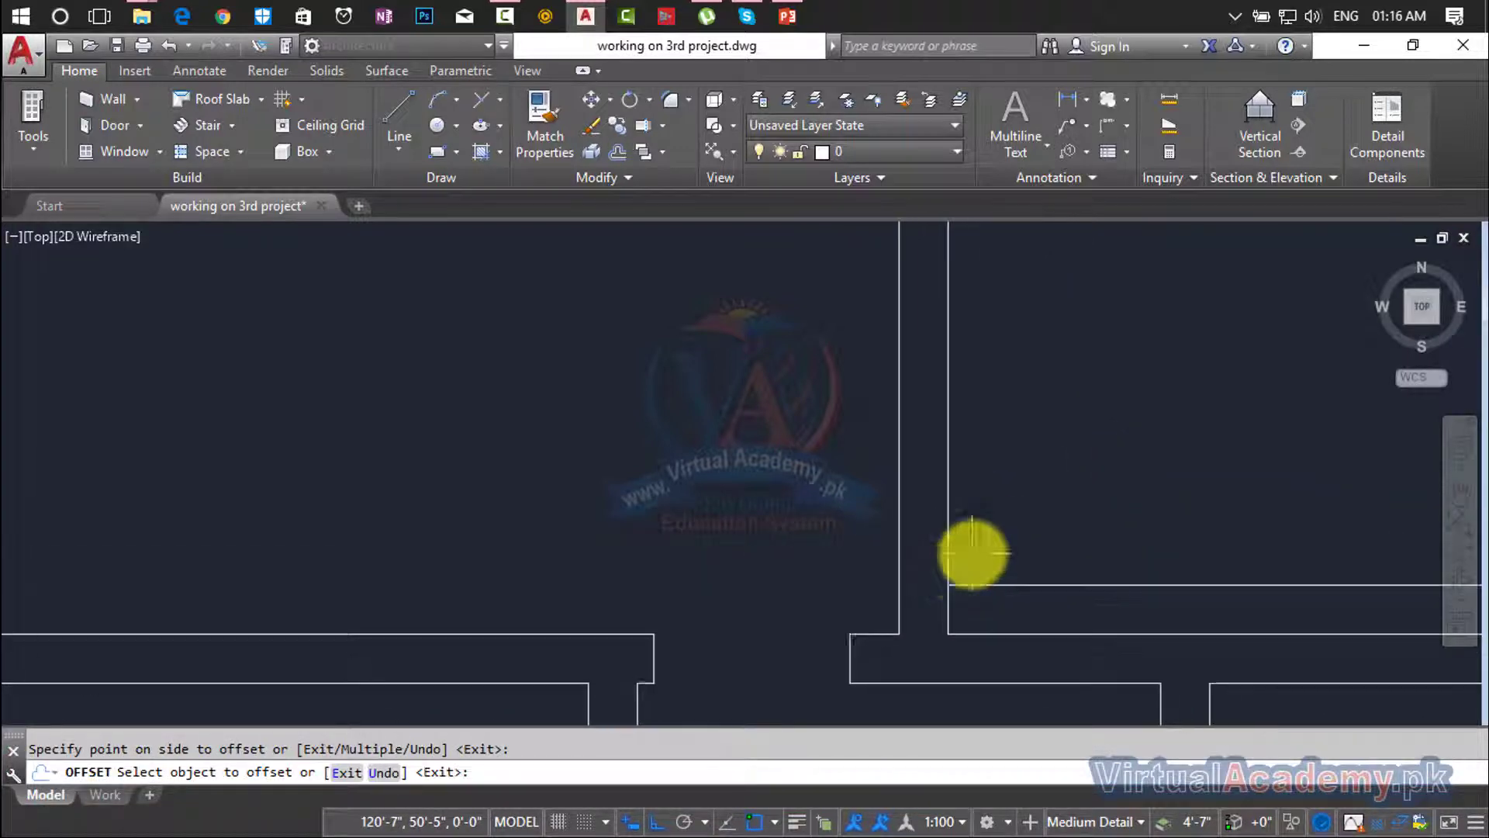
# Offset the first jamb line 3' further up into the room beside the hall to mark the doorway's second jamb.
pyautogui.write('o')
pyautogui.press('Return')
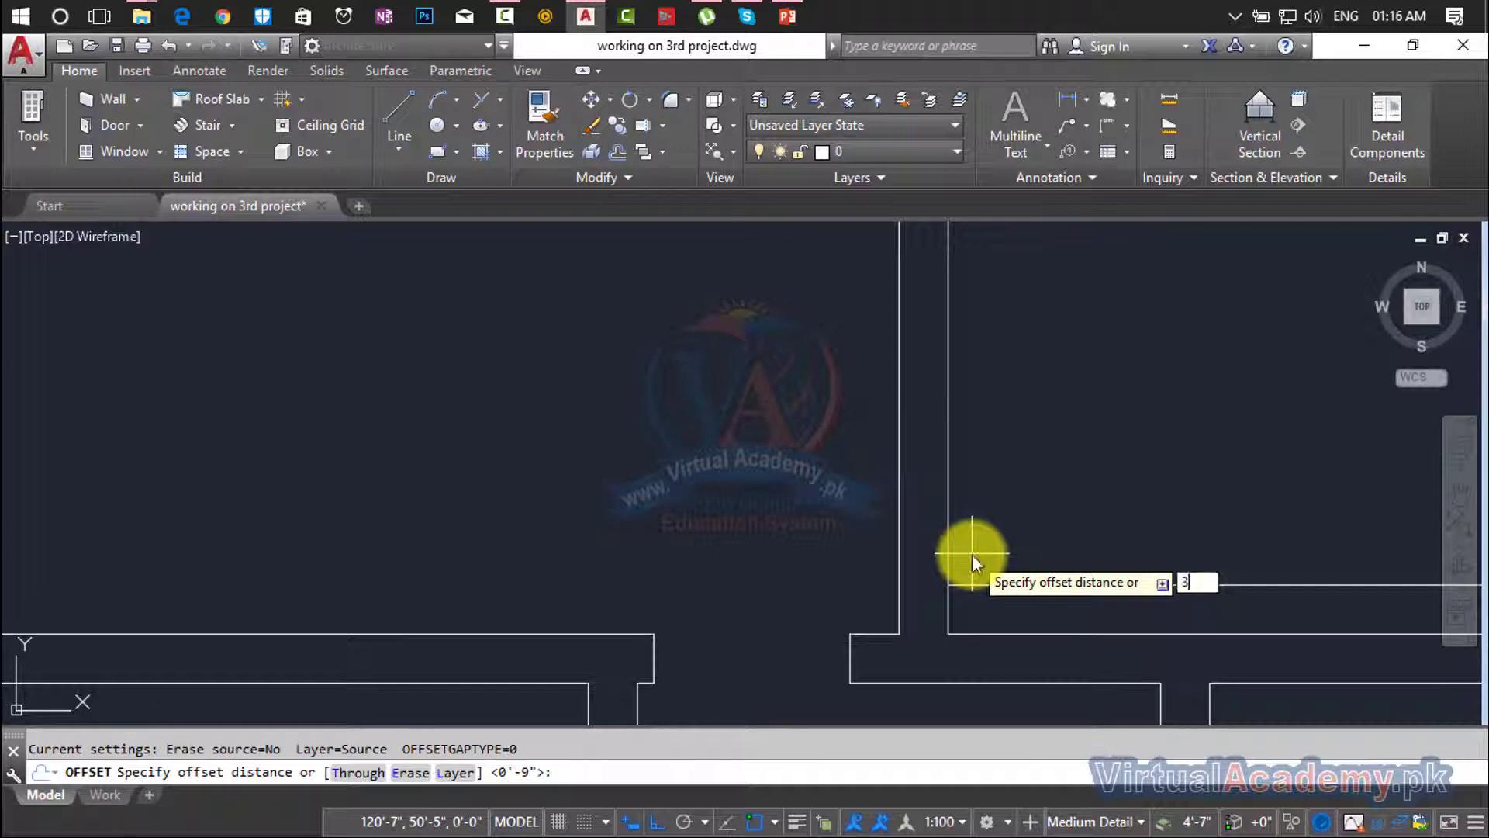
pyautogui.write("3'")
pyautogui.press('Return')
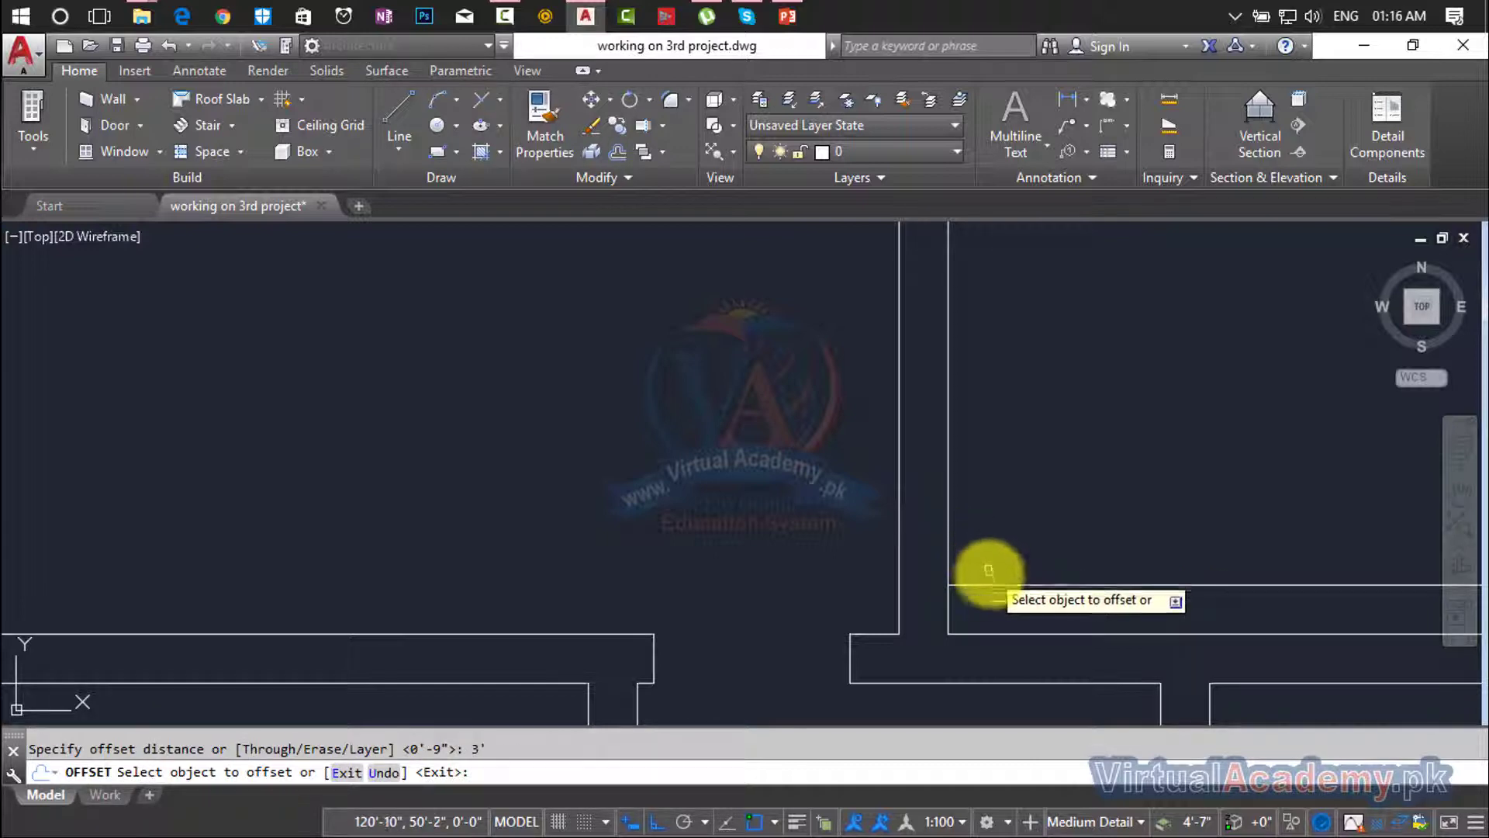
pyautogui.click(991, 584)
pyautogui.click(991, 492)
pyautogui.scroll(-4, 991, 489)
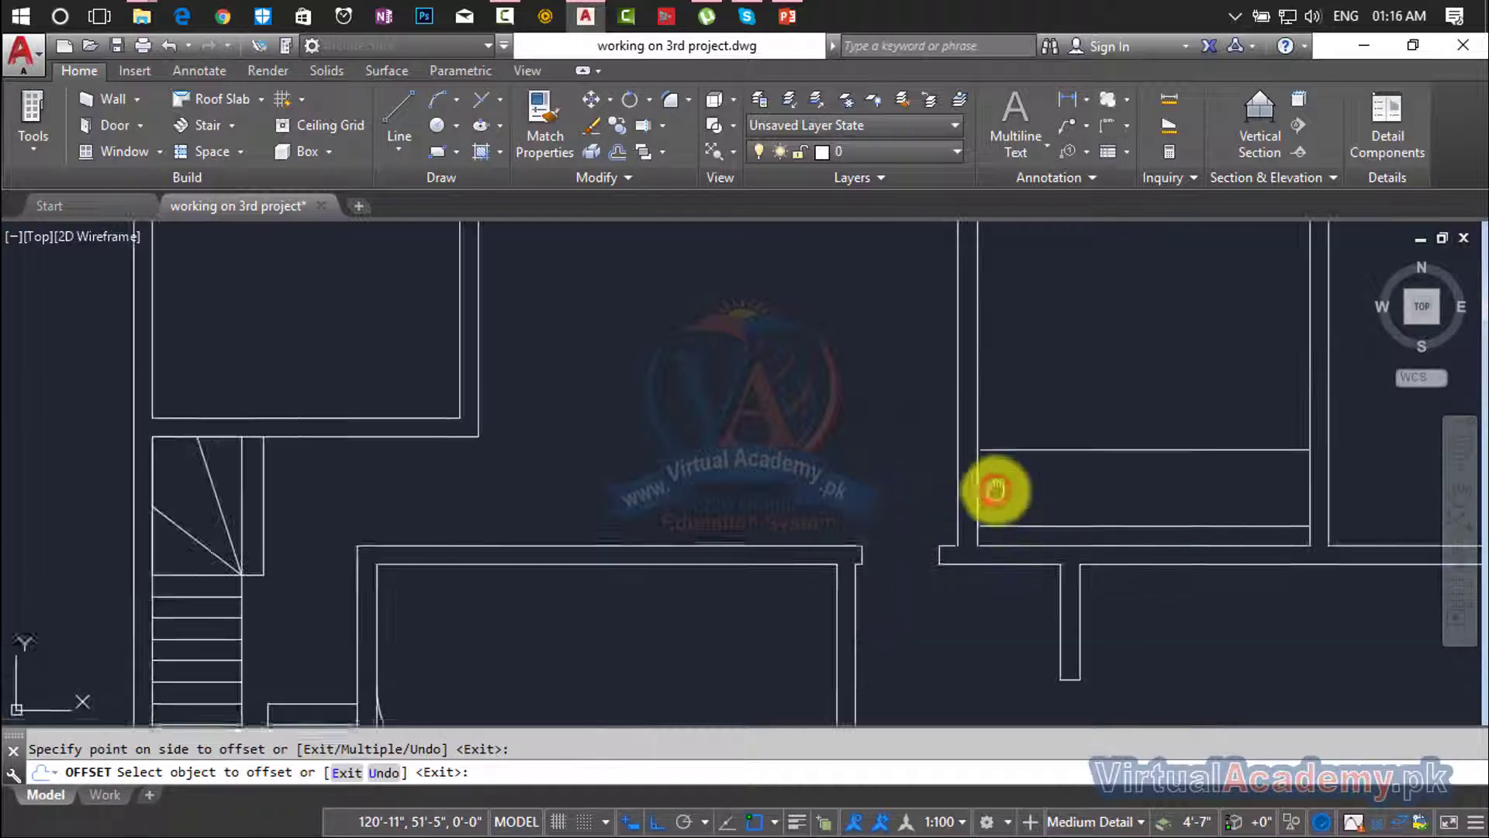
pyautogui.moveTo(991, 488); pyautogui.dragTo(991, 525, button='middle')
pyautogui.press('Escape')
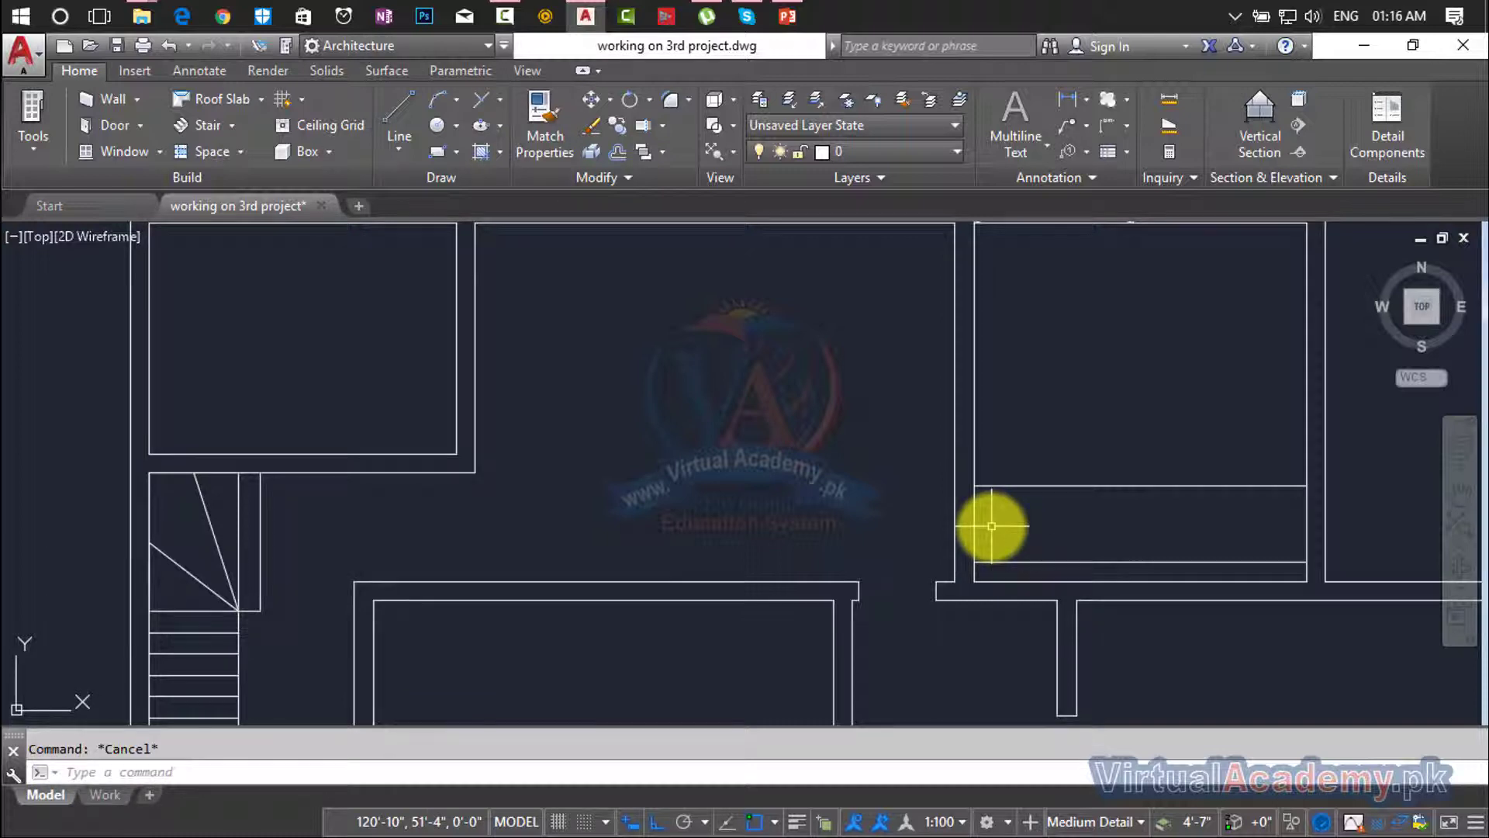
# Extend both jamb lines across the partition to its face on the hall side.
pyautogui.press('Return')
pyautogui.press('Return')
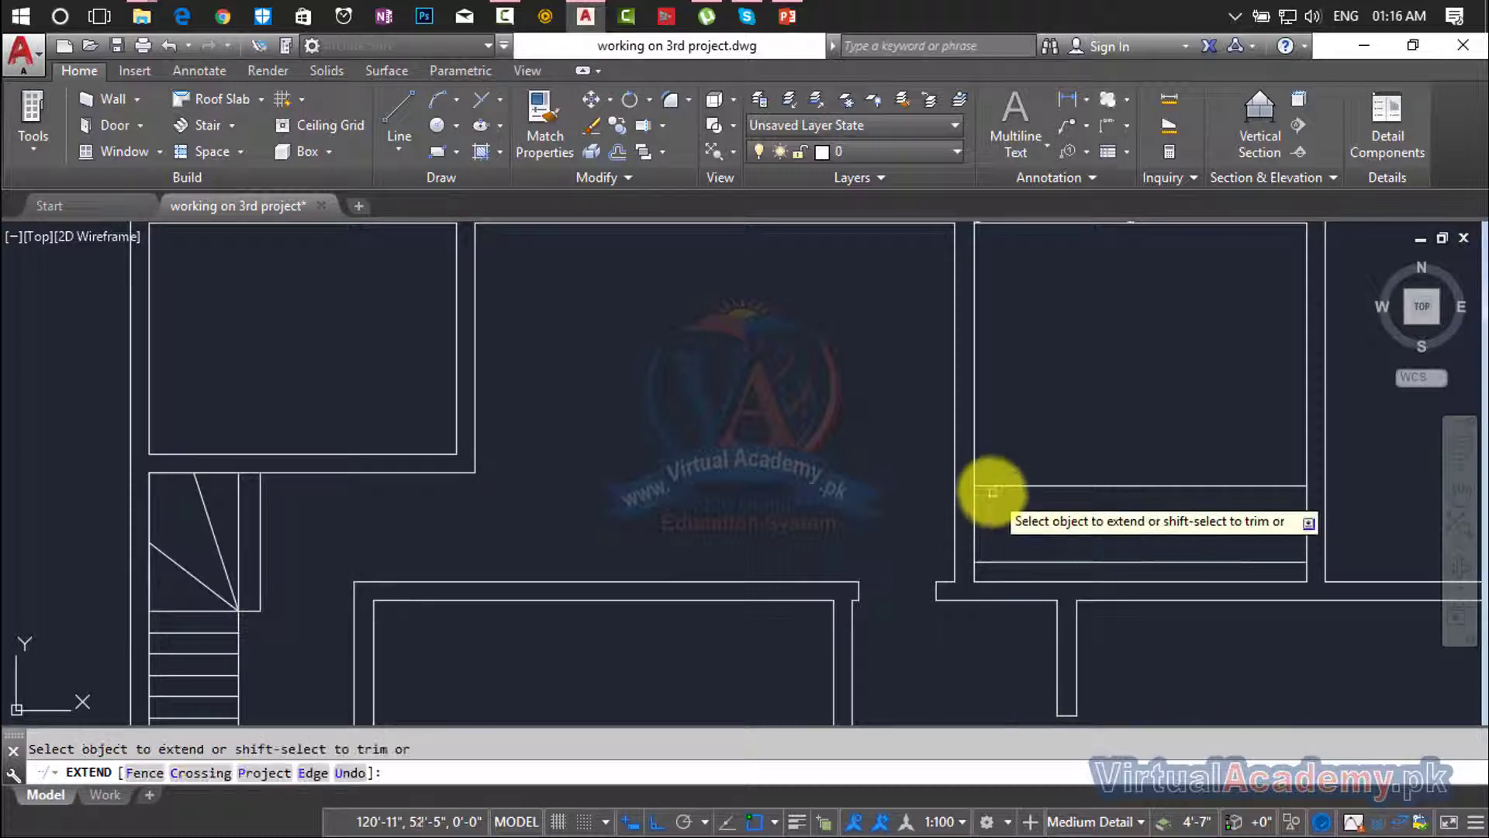
pyautogui.click(991, 488)
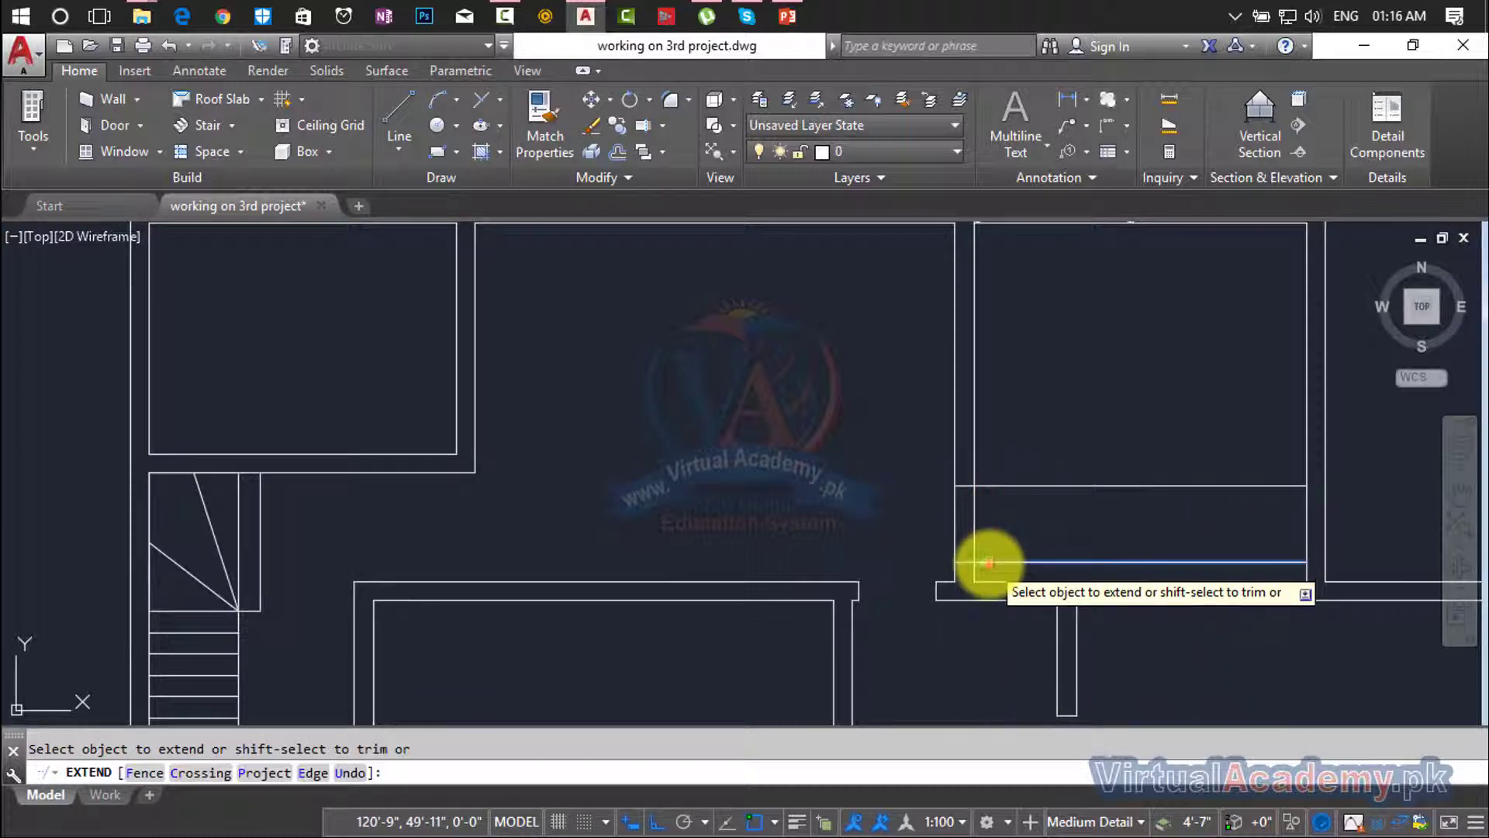
pyautogui.click(988, 561)
pyautogui.press('Return')
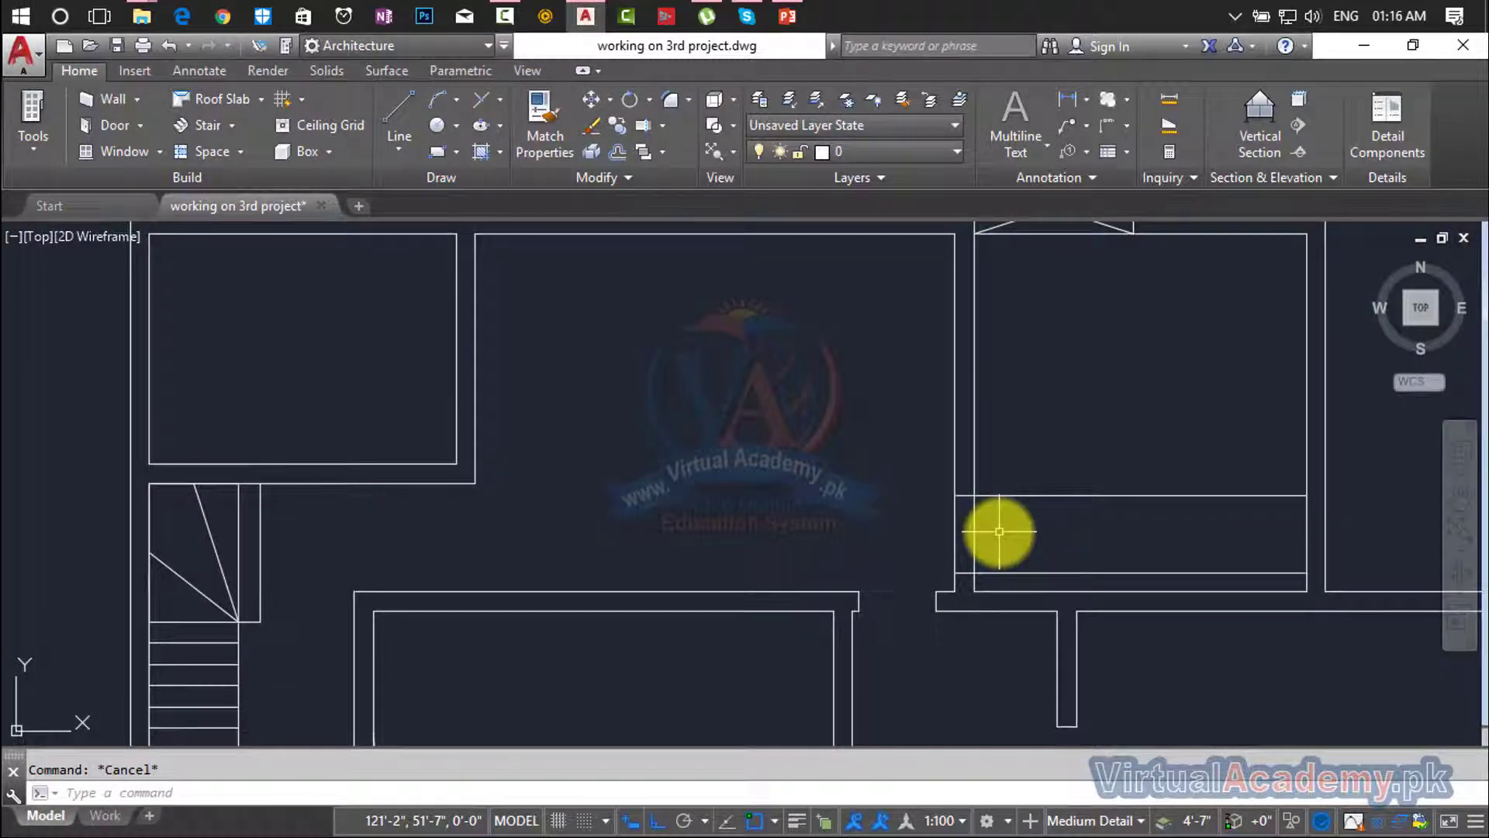
# Trim the jamb lines inside the room and the partition lines between them to open the doorway from the hall.
pyautogui.press('Return')
pyautogui.press('Return')
pyautogui.click(1047, 423)
pyautogui.click(1017, 567)
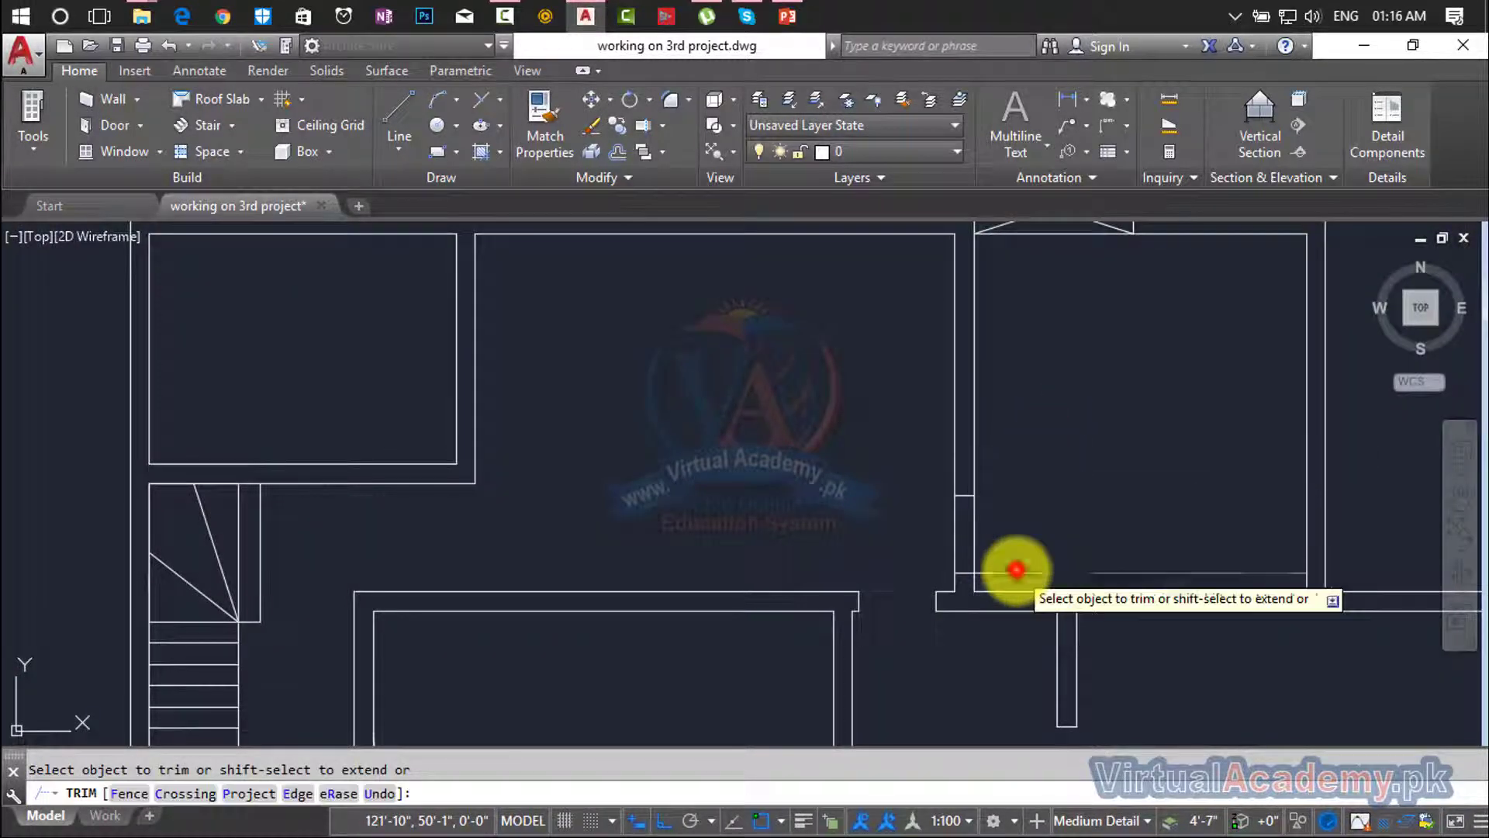
pyautogui.click(1041, 530)
pyautogui.click(944, 526)
pyautogui.click(1044, 519)
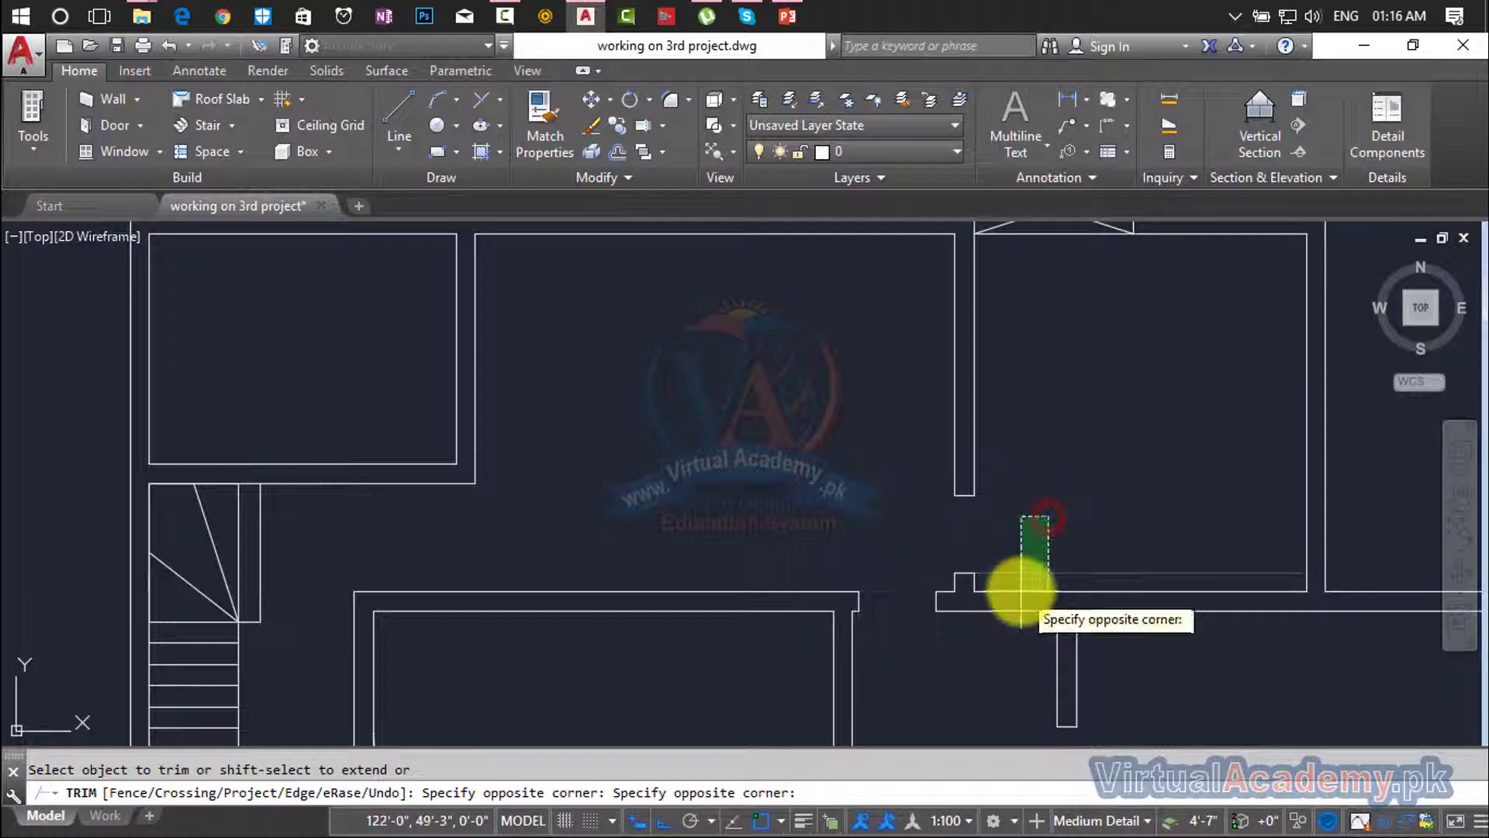
pyautogui.click(1021, 577)
pyautogui.scroll(-5, 1021, 578)
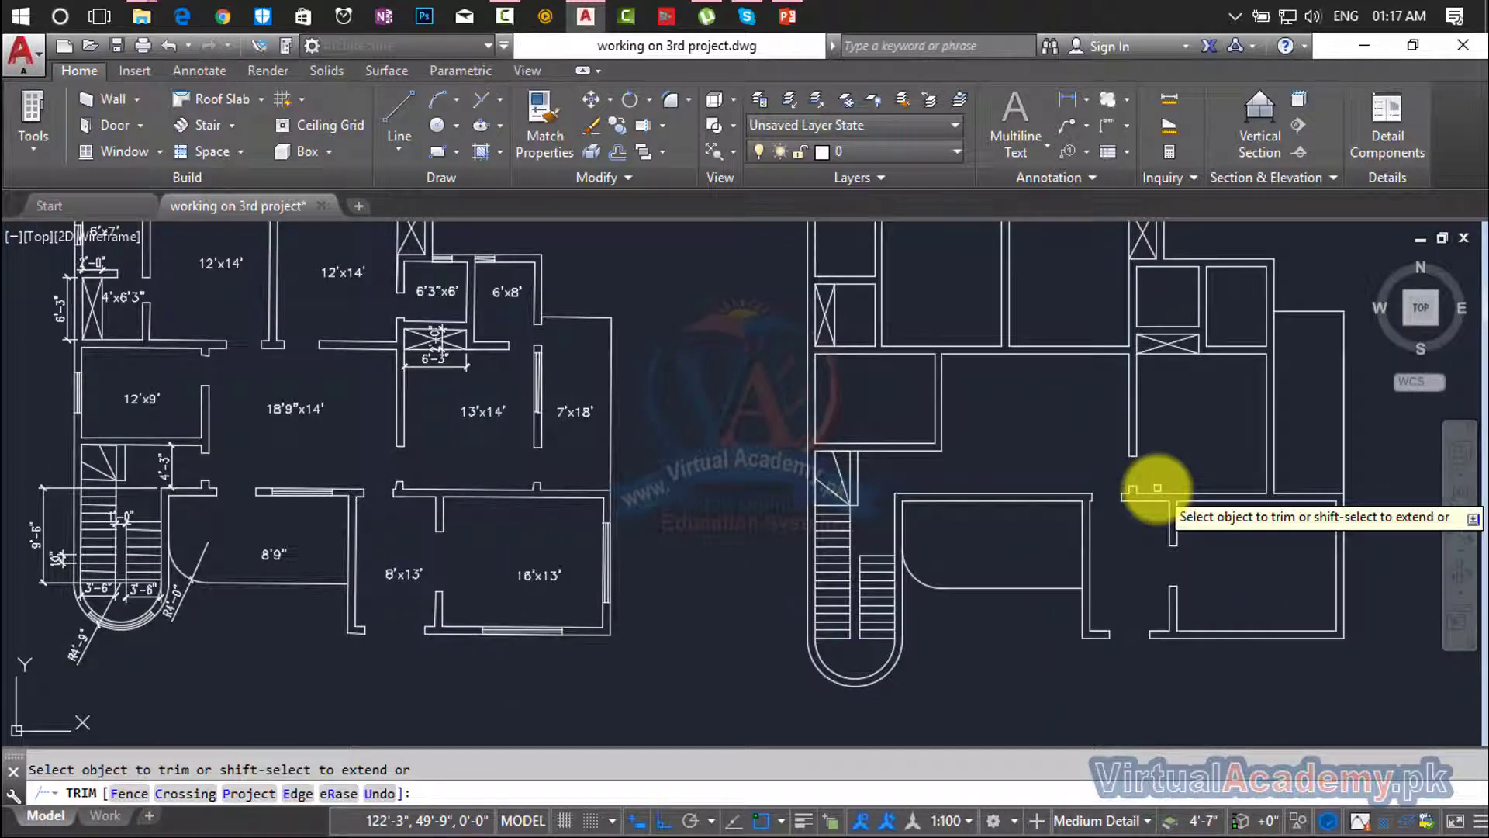
pyautogui.moveTo(1156, 488); pyautogui.dragTo(921, 523, button='middle')
pyautogui.press('Escape')
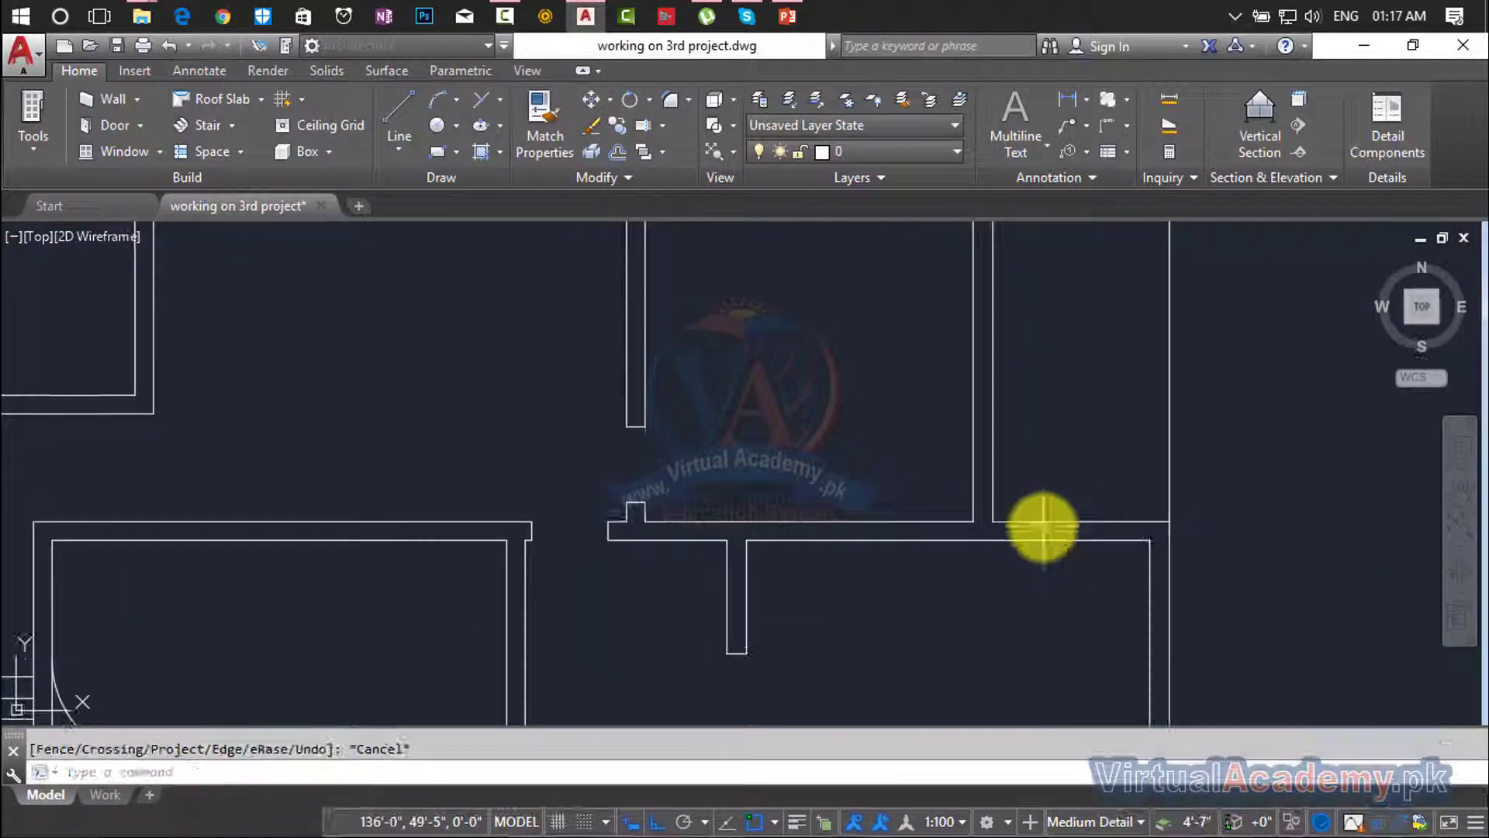
# Offset the lower wall line of the narrow space along the plan's right side 9" upward to mark a jamb.
pyautogui.write('o')
pyautogui.press('Return')
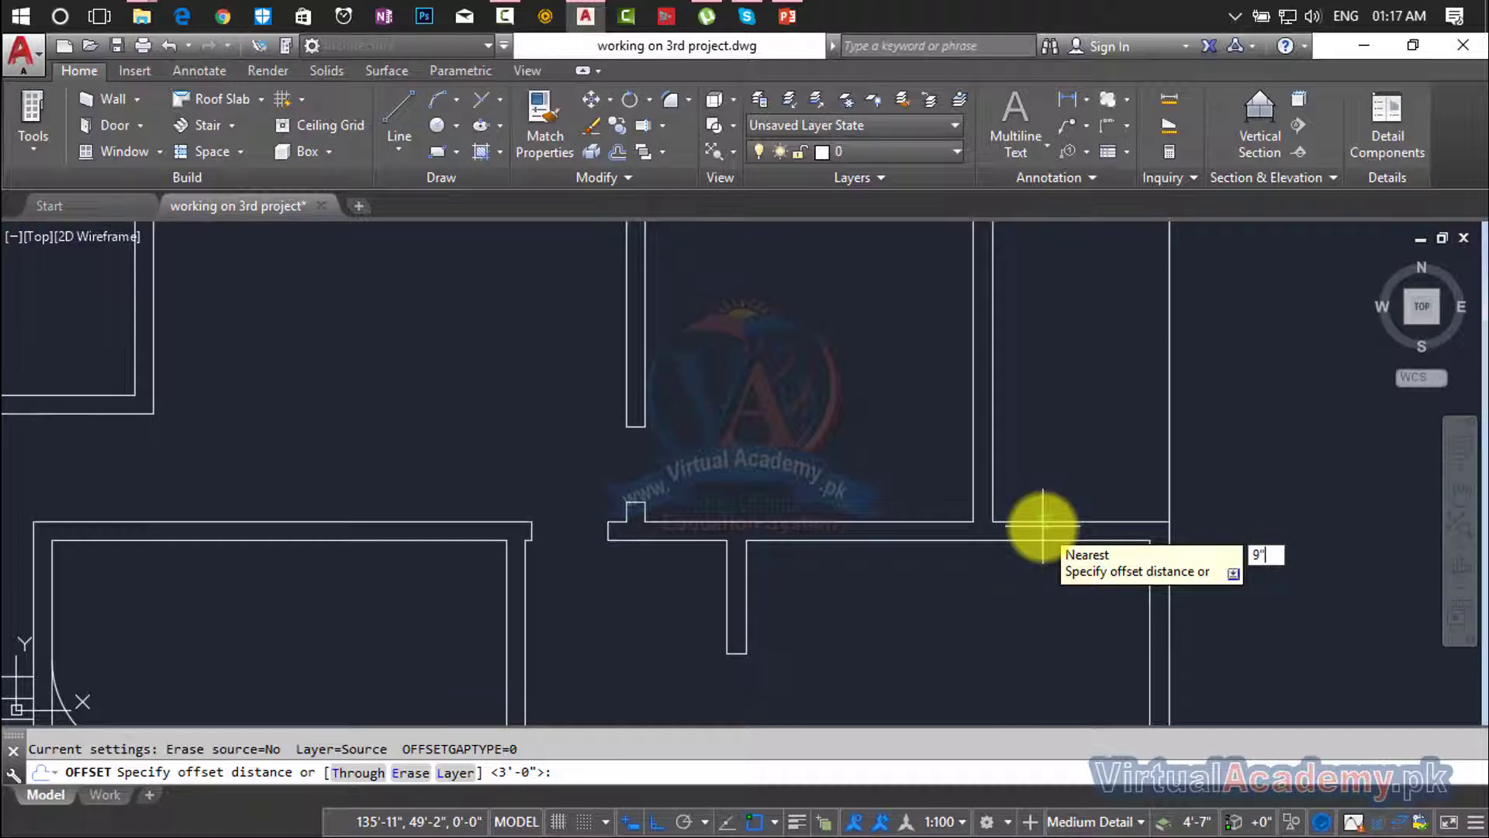
pyautogui.write('9"')
pyautogui.press('Return')
pyautogui.click(1042, 521)
pyautogui.click(1030, 469)
pyautogui.press('Escape')
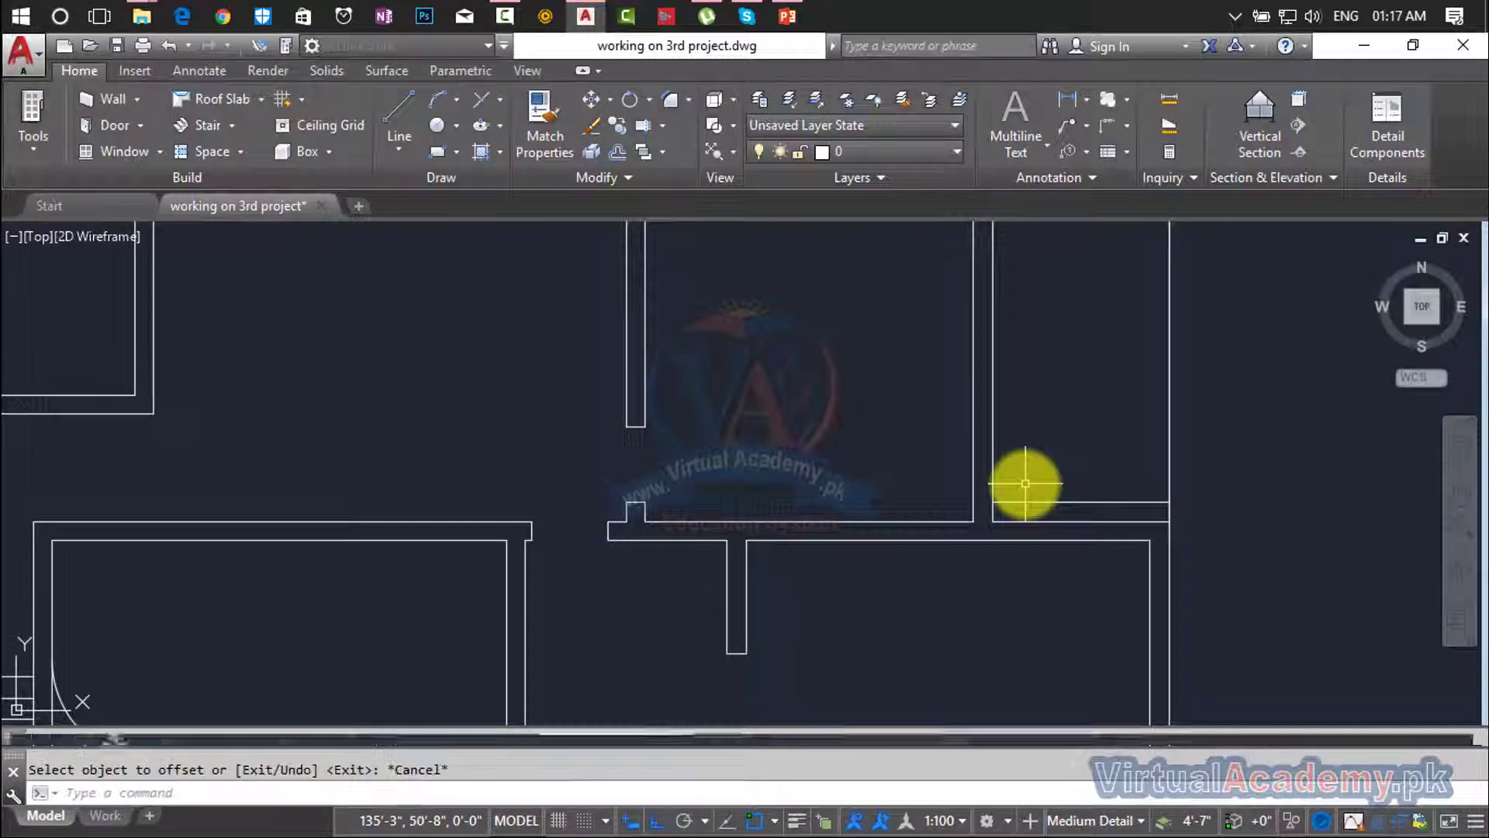
# Offset the new jamb line in the narrow right-hand space 3' upward to mark the second jamb.
pyautogui.press('Return')
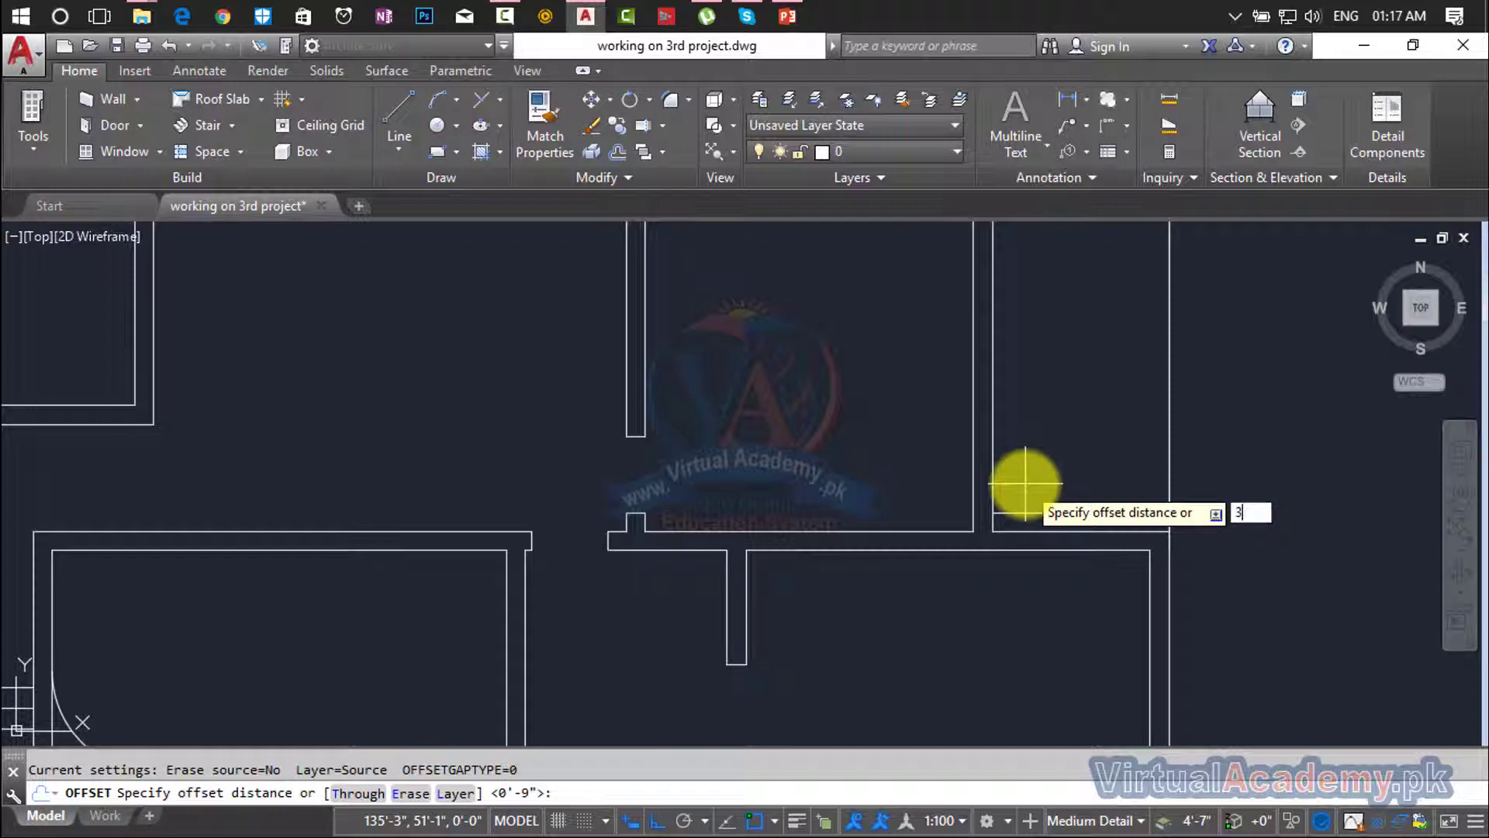
pyautogui.write("3'")
pyautogui.press('Return')
pyautogui.click(1040, 511)
pyautogui.click(1040, 426)
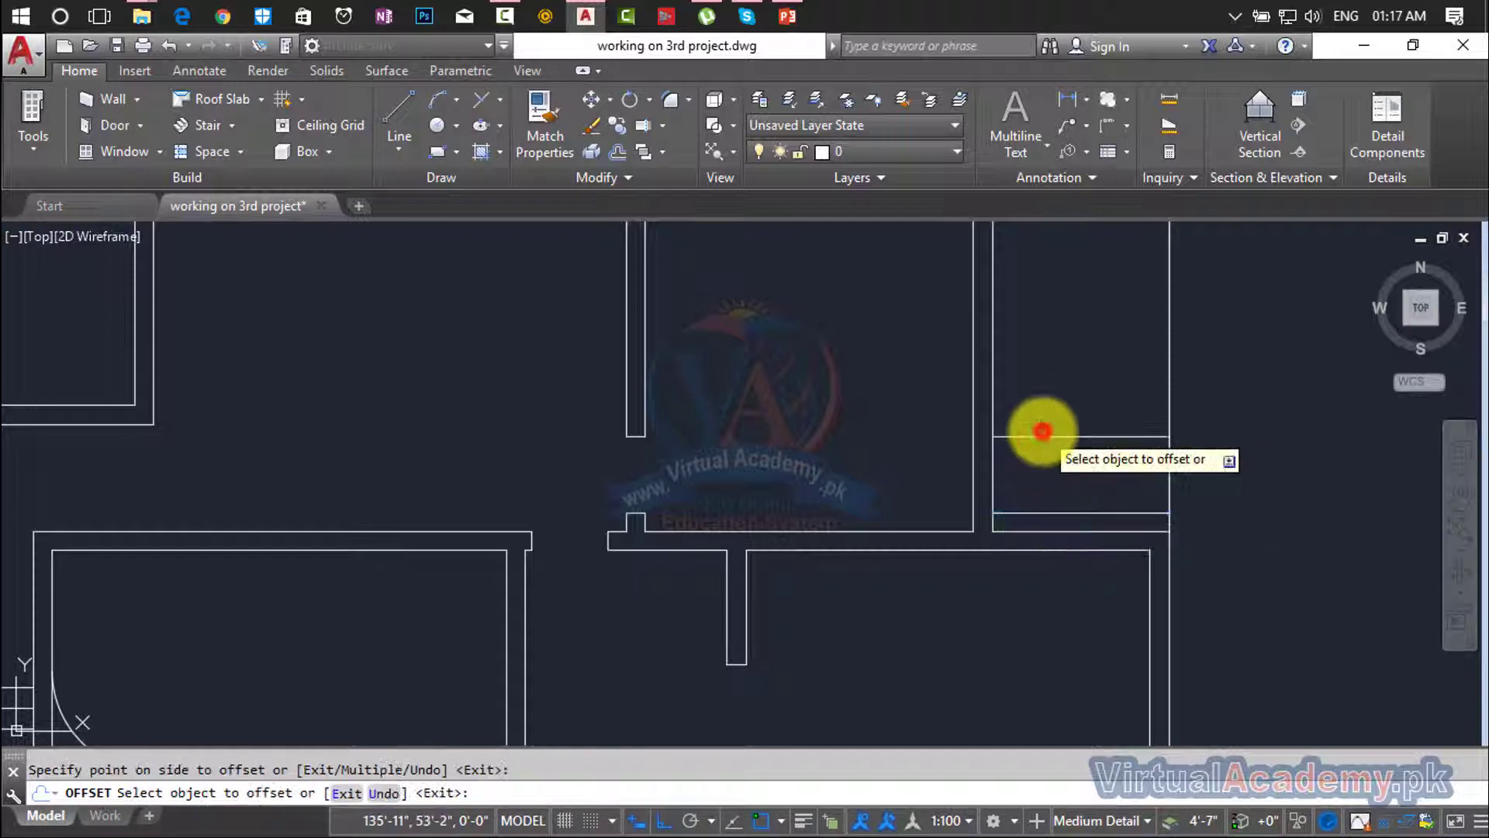
pyautogui.press('Escape')
pyautogui.press('Escape')
# Extend both jamb lines from the narrow right-hand space across the wall to its face on the neighbouring room side.
pyautogui.write('ex')
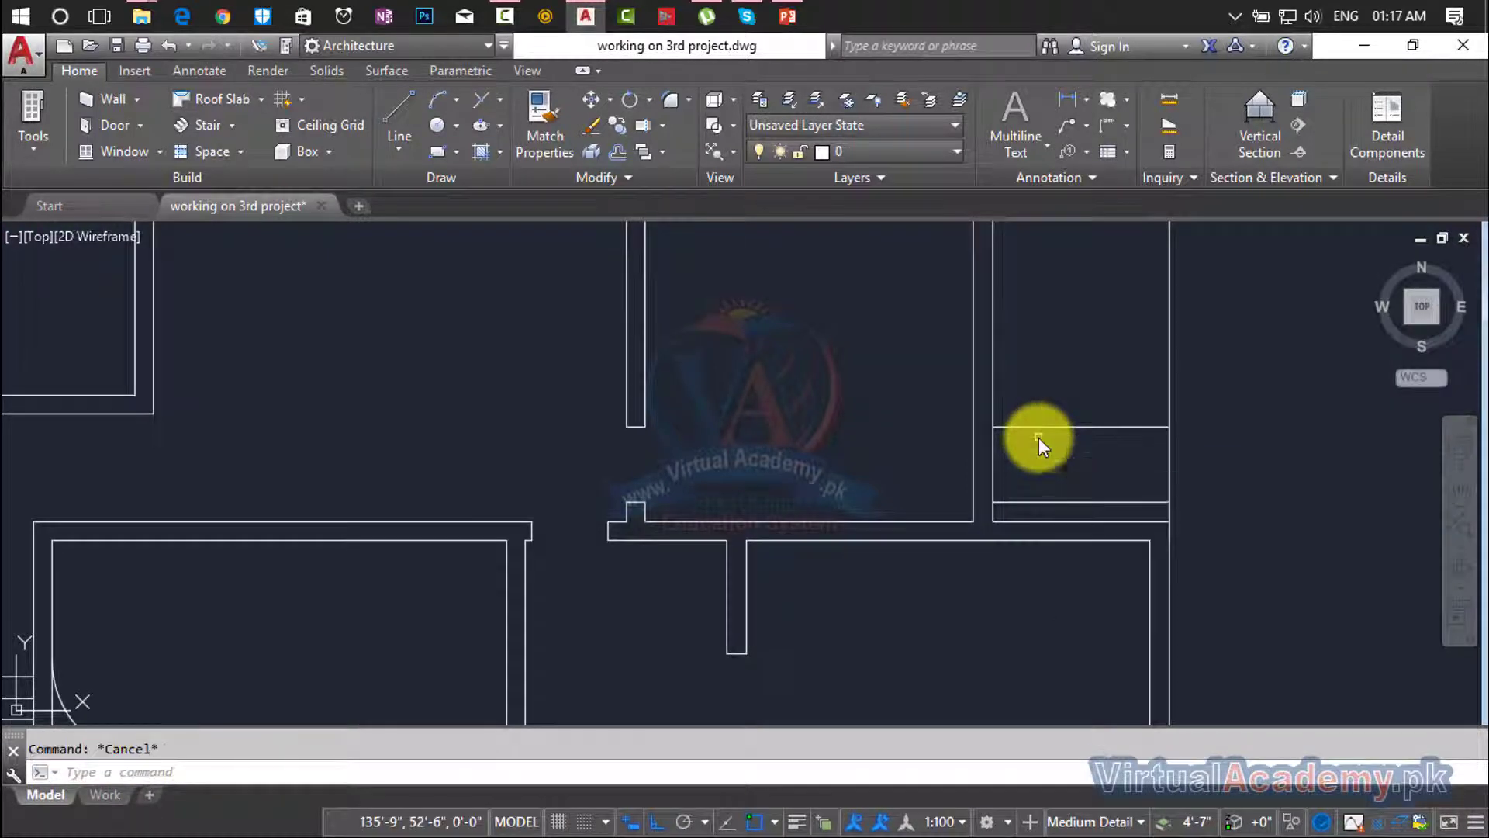
pyautogui.press('Return')
pyautogui.click(1039, 399)
pyautogui.click(1008, 508)
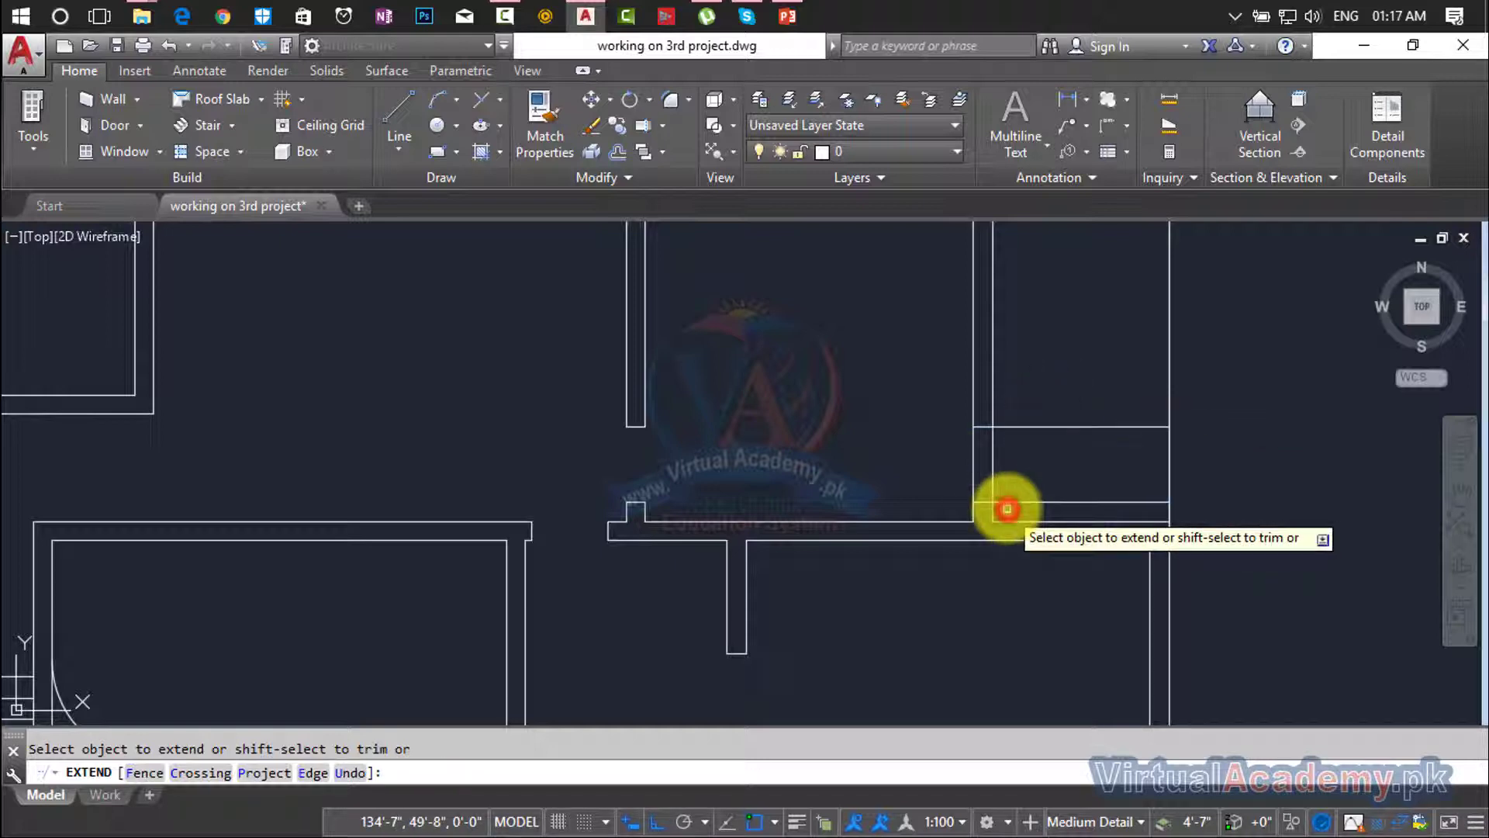
pyautogui.press('Escape')
# Trim the jamb lines outside the wall and the wall lines between them to open the doorway to the narrow right-hand space.
pyautogui.write('tr')
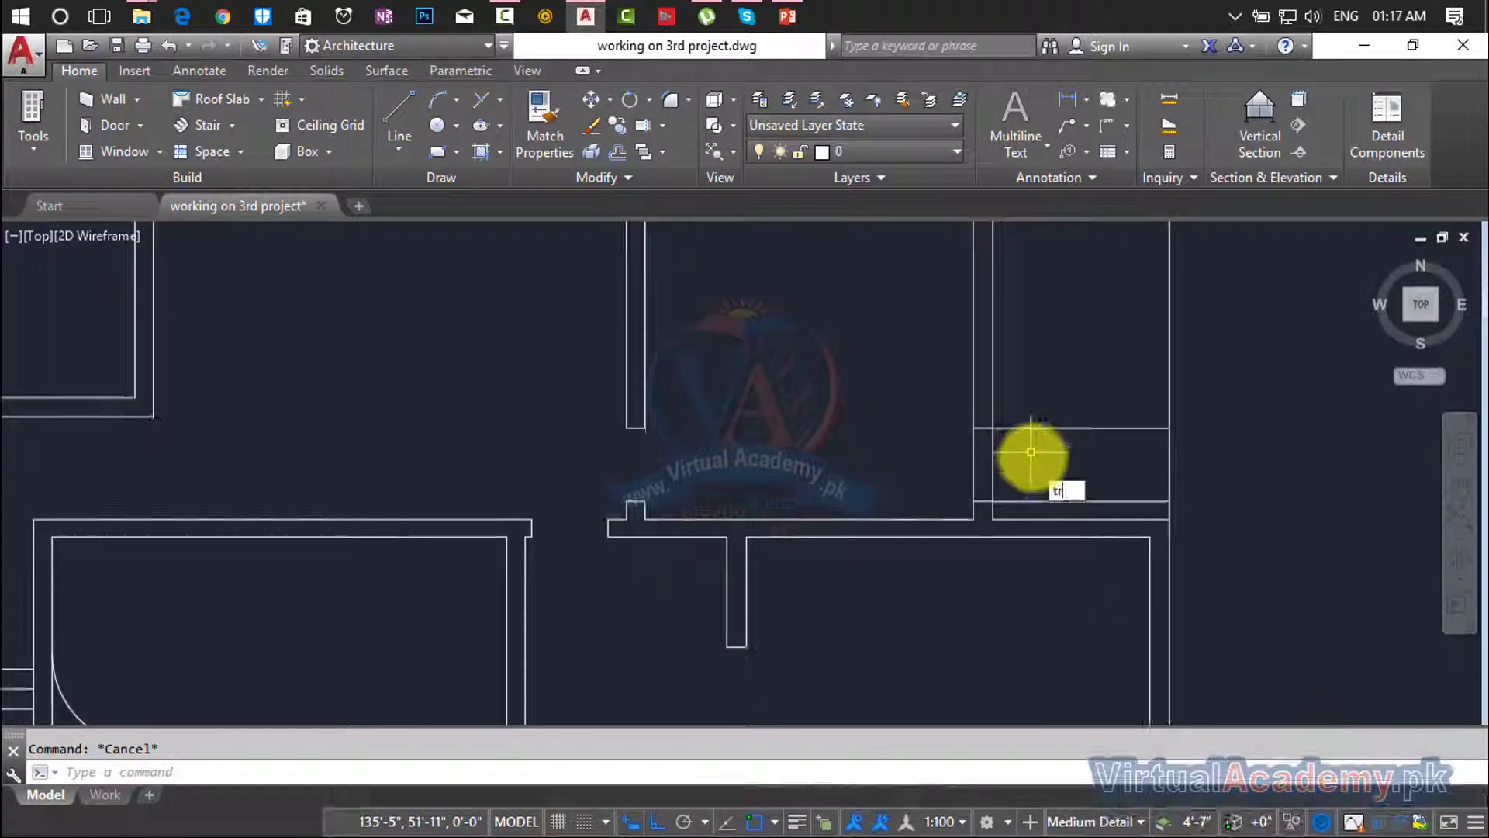
pyautogui.press('Return')
pyautogui.click(1048, 394)
pyautogui.click(1022, 510)
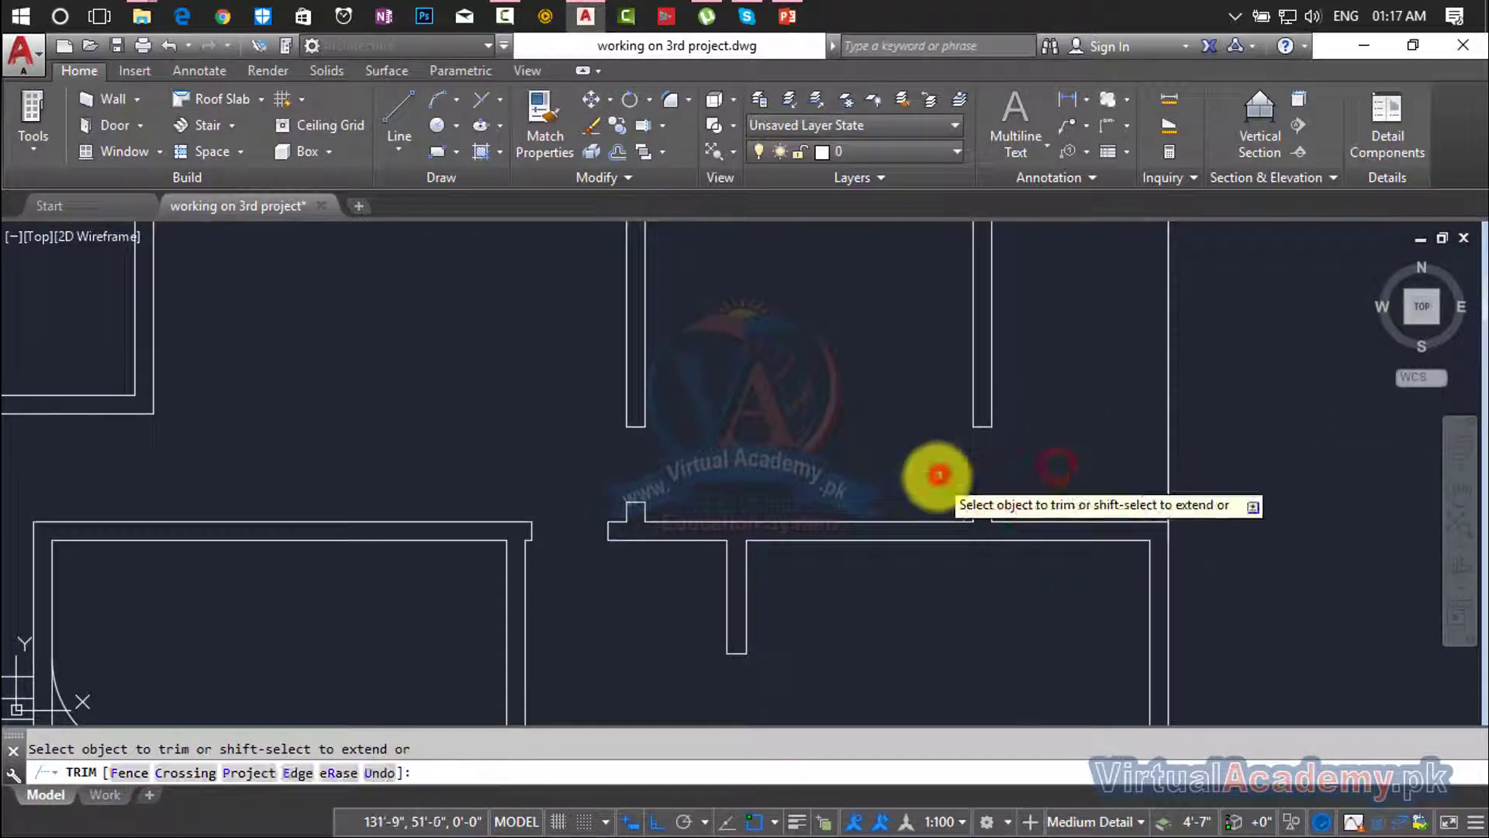
pyautogui.scroll(-6, 954, 477)
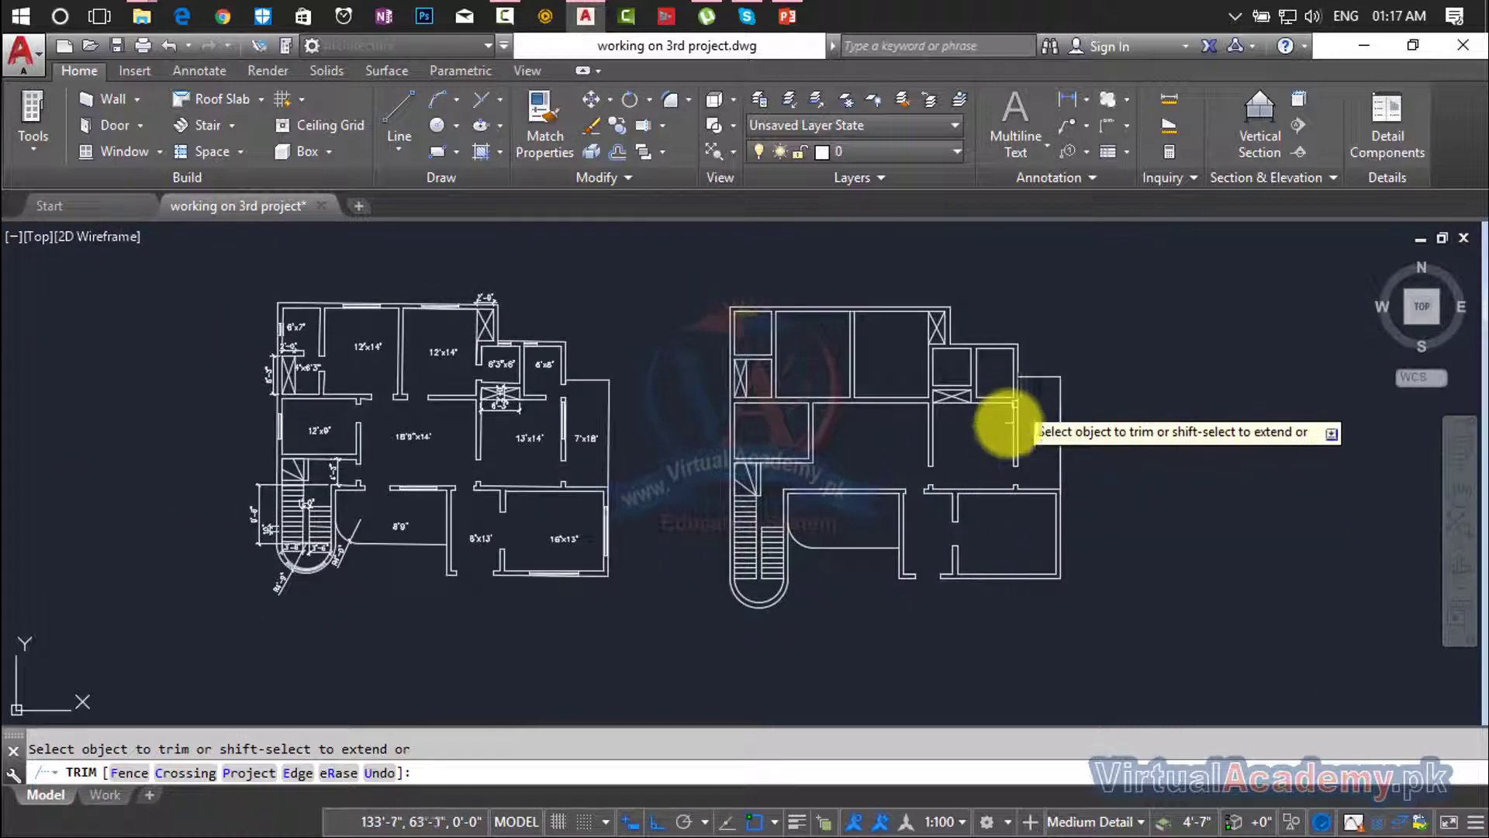
pyautogui.click(1007, 402)
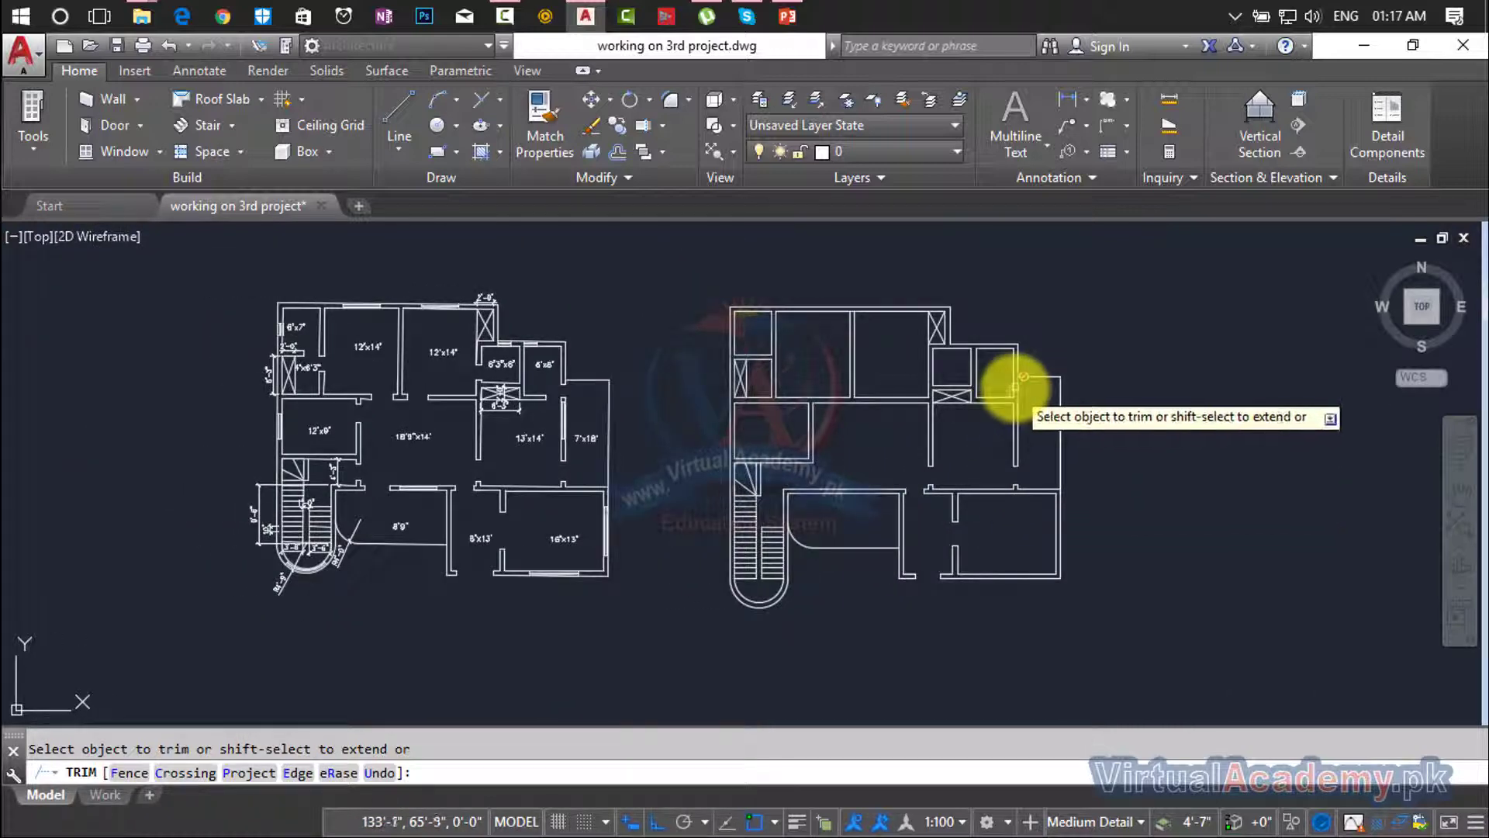
pyautogui.scroll(4, 1007, 401)
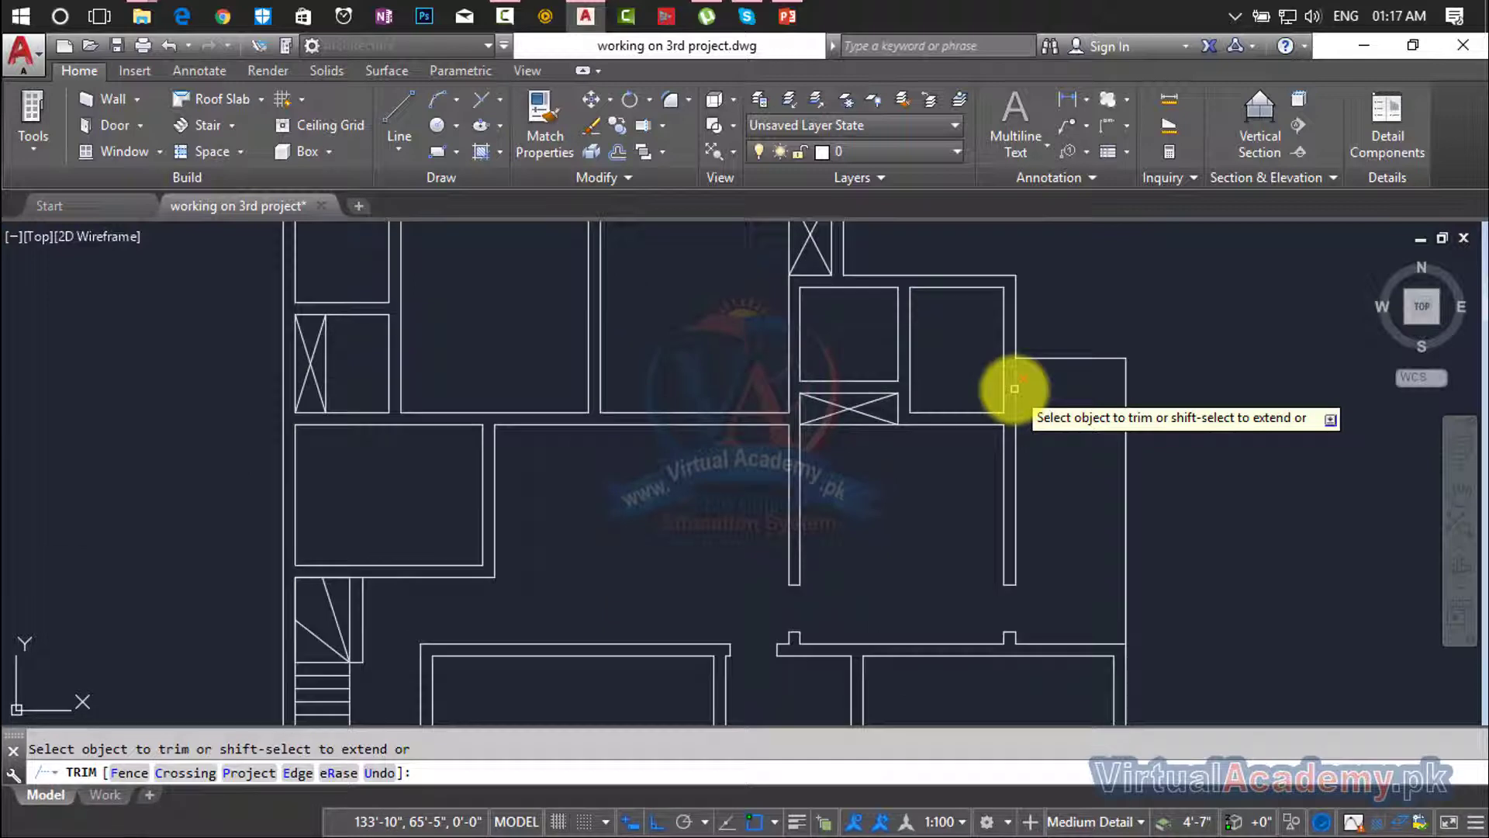
pyautogui.scroll(-2, 1014, 389)
pyautogui.moveTo(1014, 443); pyautogui.dragTo(1015, 533, button='middle')
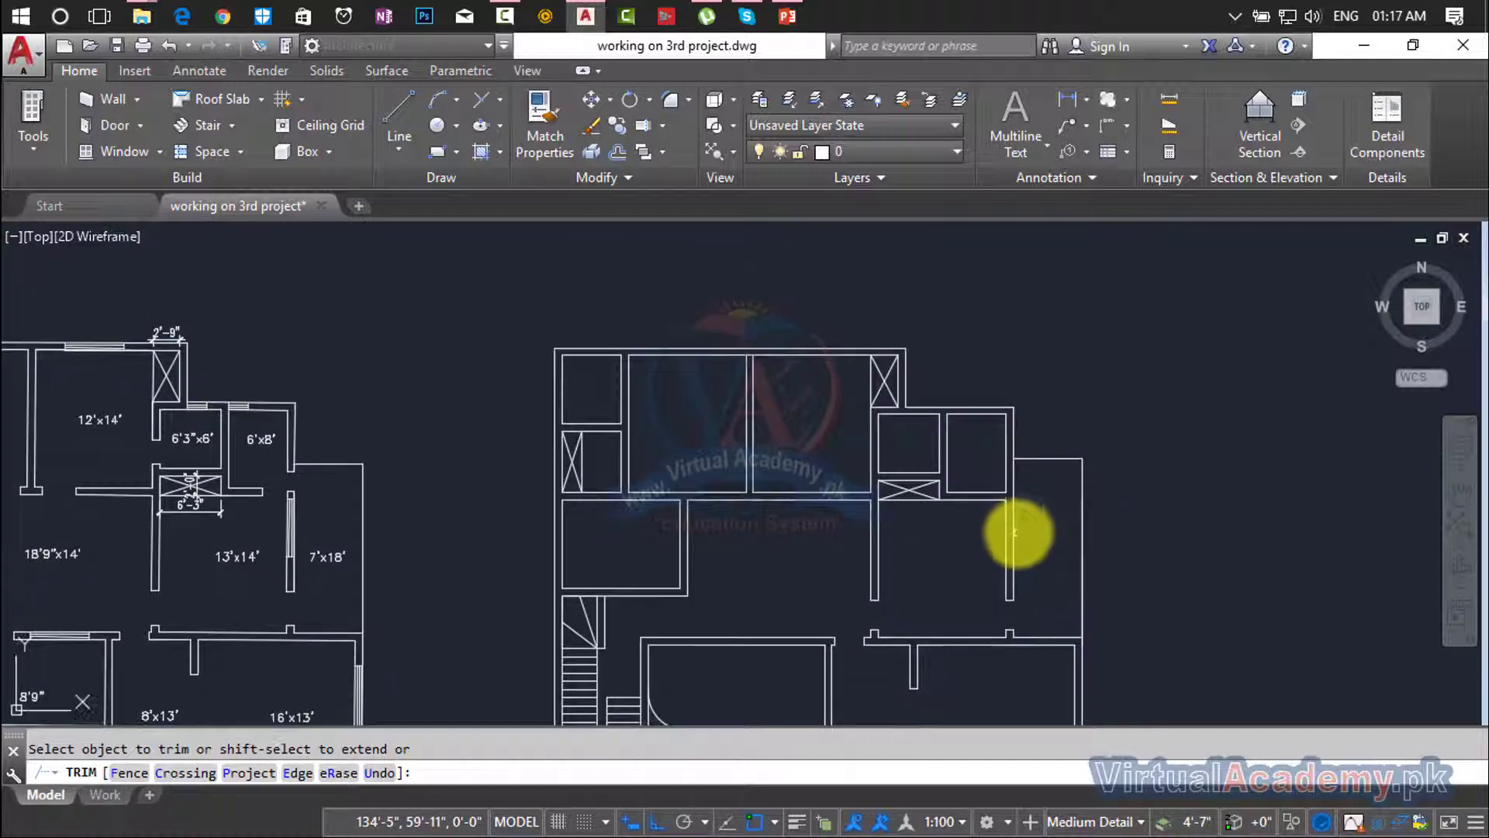
pyautogui.scroll(5, 1014, 482)
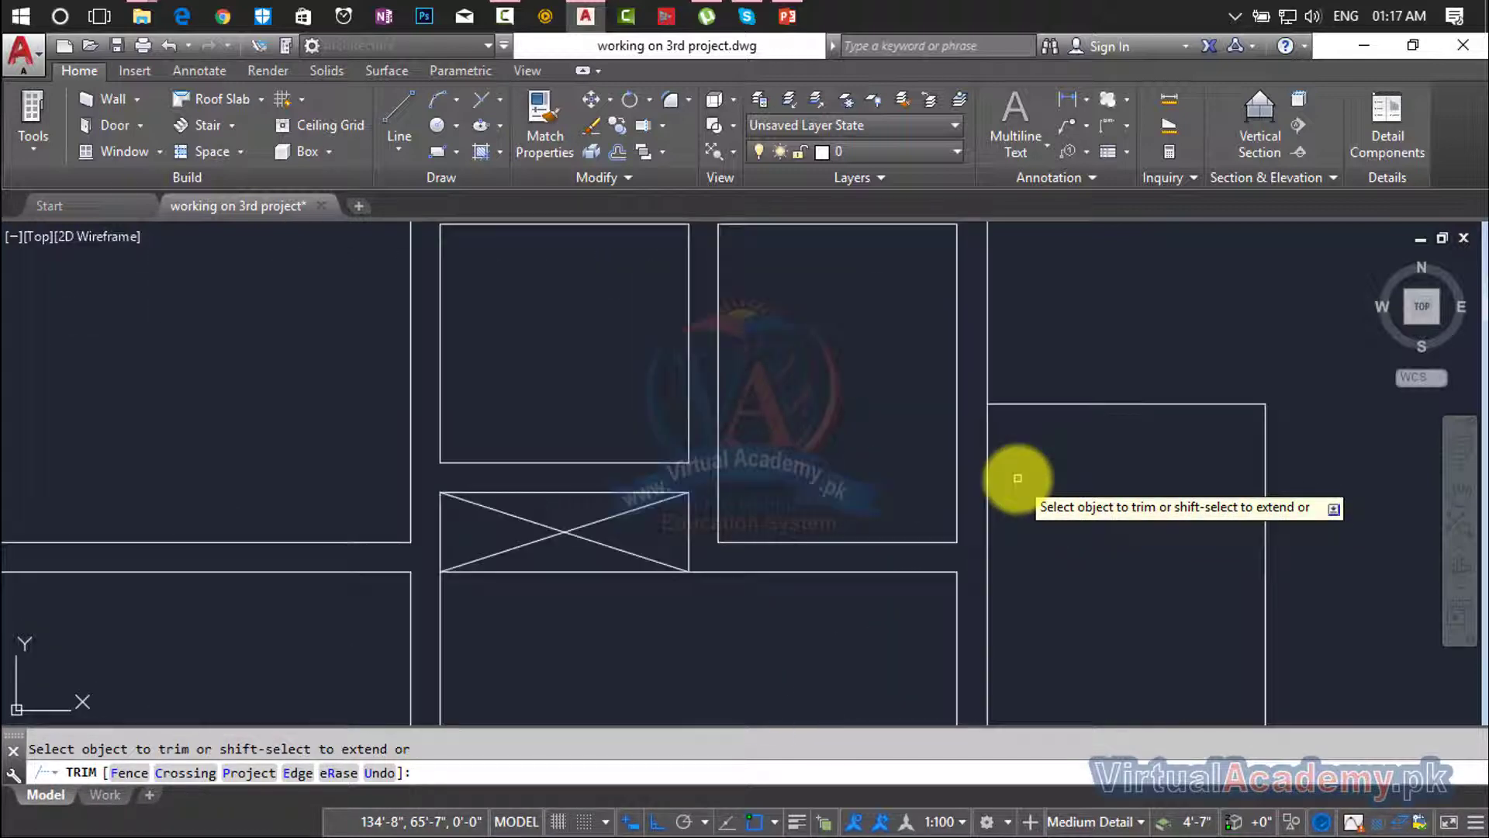
pyautogui.press('Escape')
# Offset the top line of the narrow right-hand space 9" downward to mark a jamb.
pyautogui.write('o')
pyautogui.press('Return')
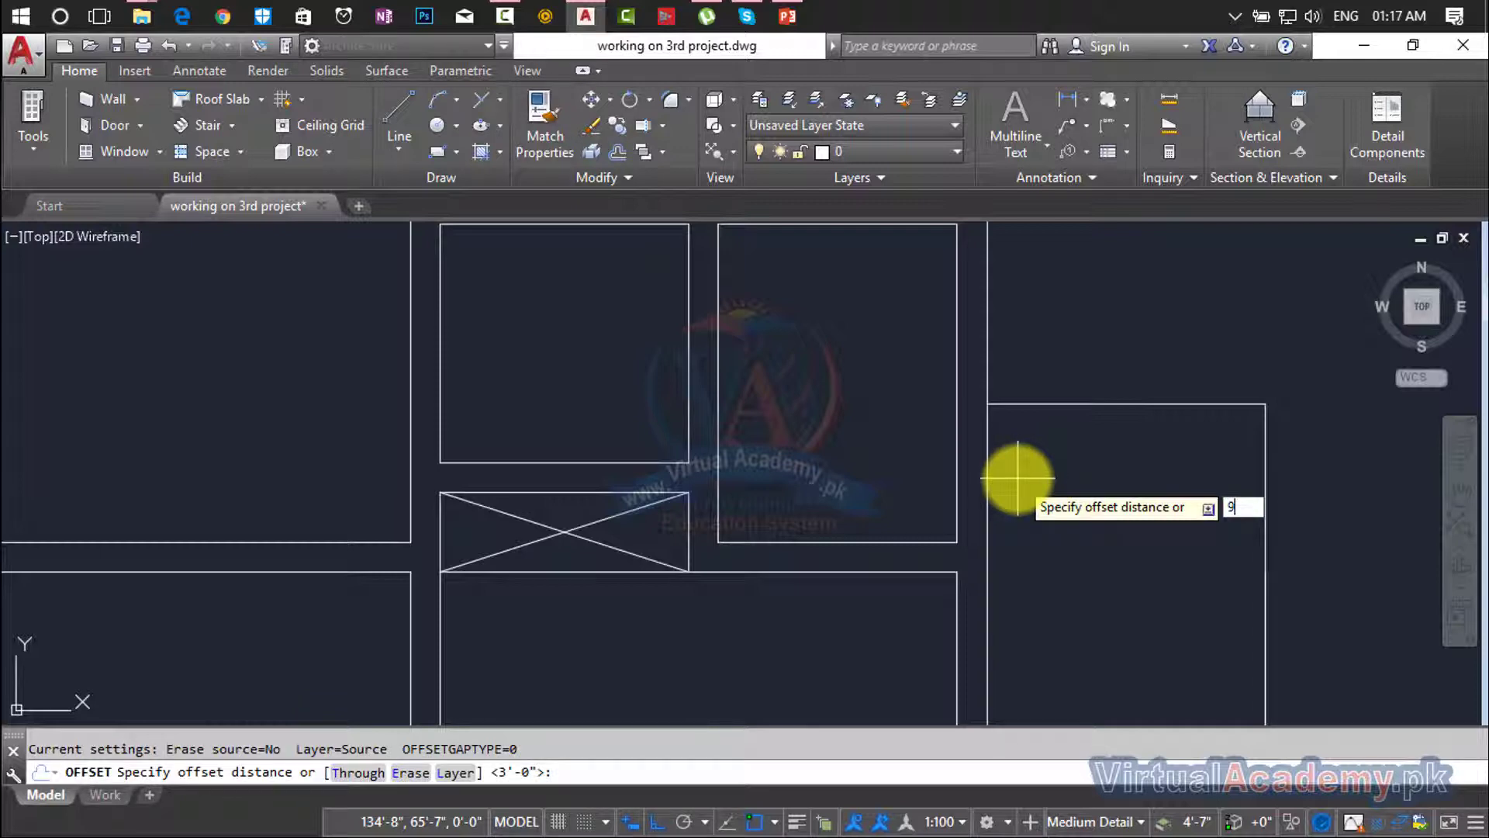
pyautogui.write('9"')
pyautogui.press('Return')
pyautogui.click(1026, 404)
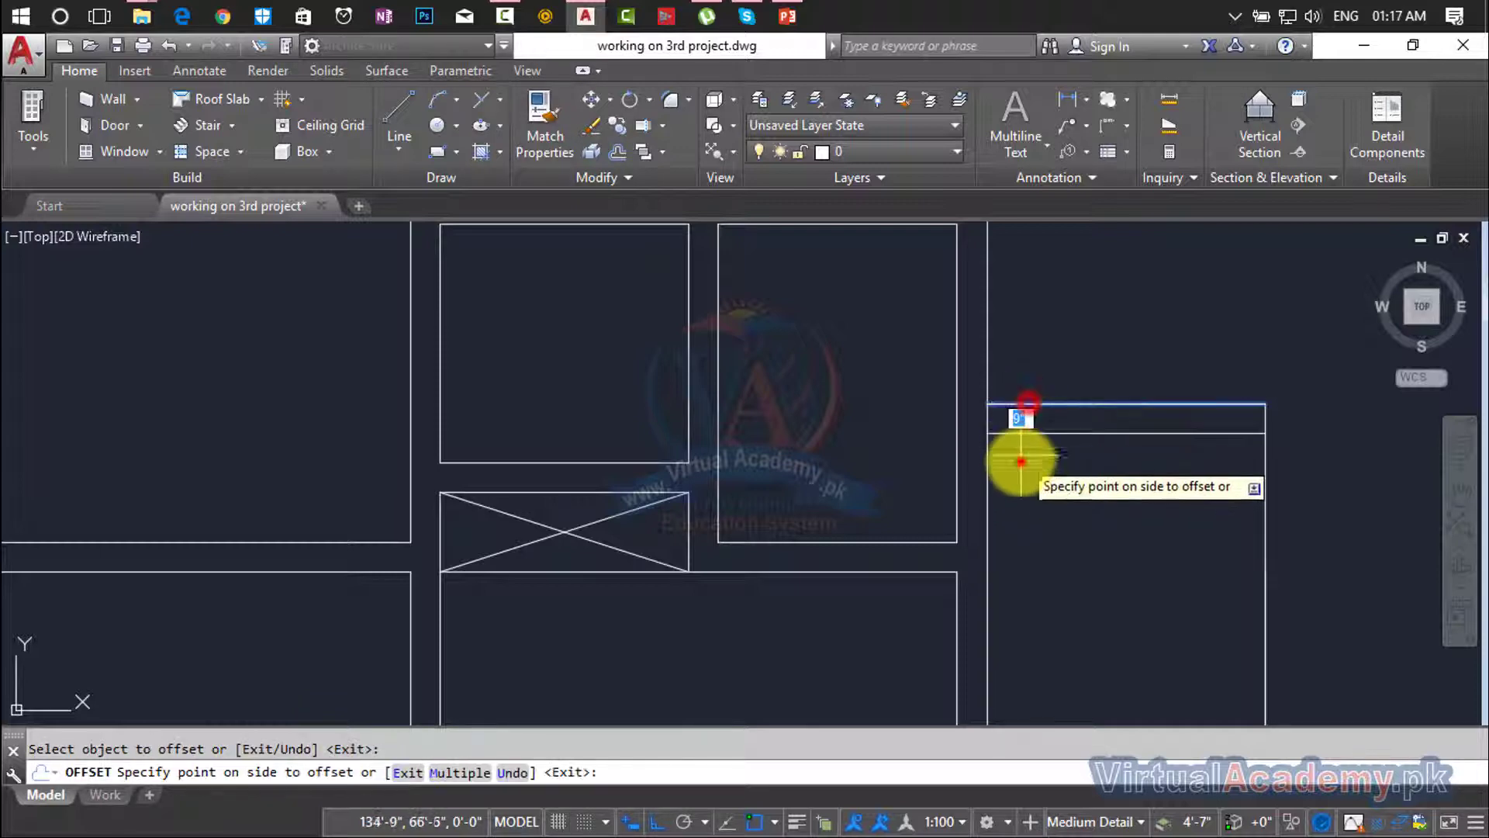
pyautogui.click(1022, 465)
pyautogui.press('Escape')
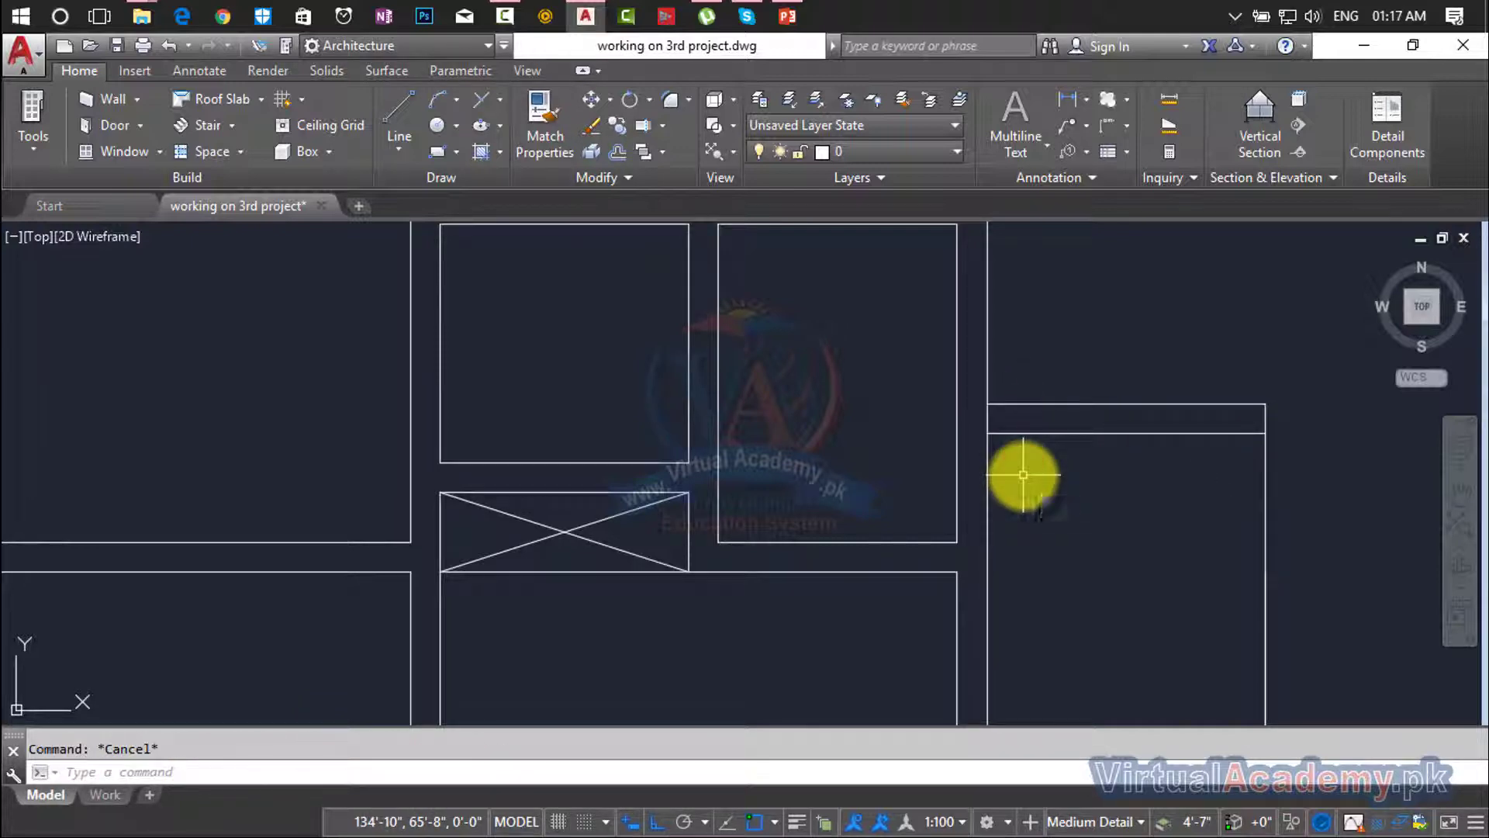
pyautogui.write('o')
pyautogui.press('Return')
pyautogui.press('Return')
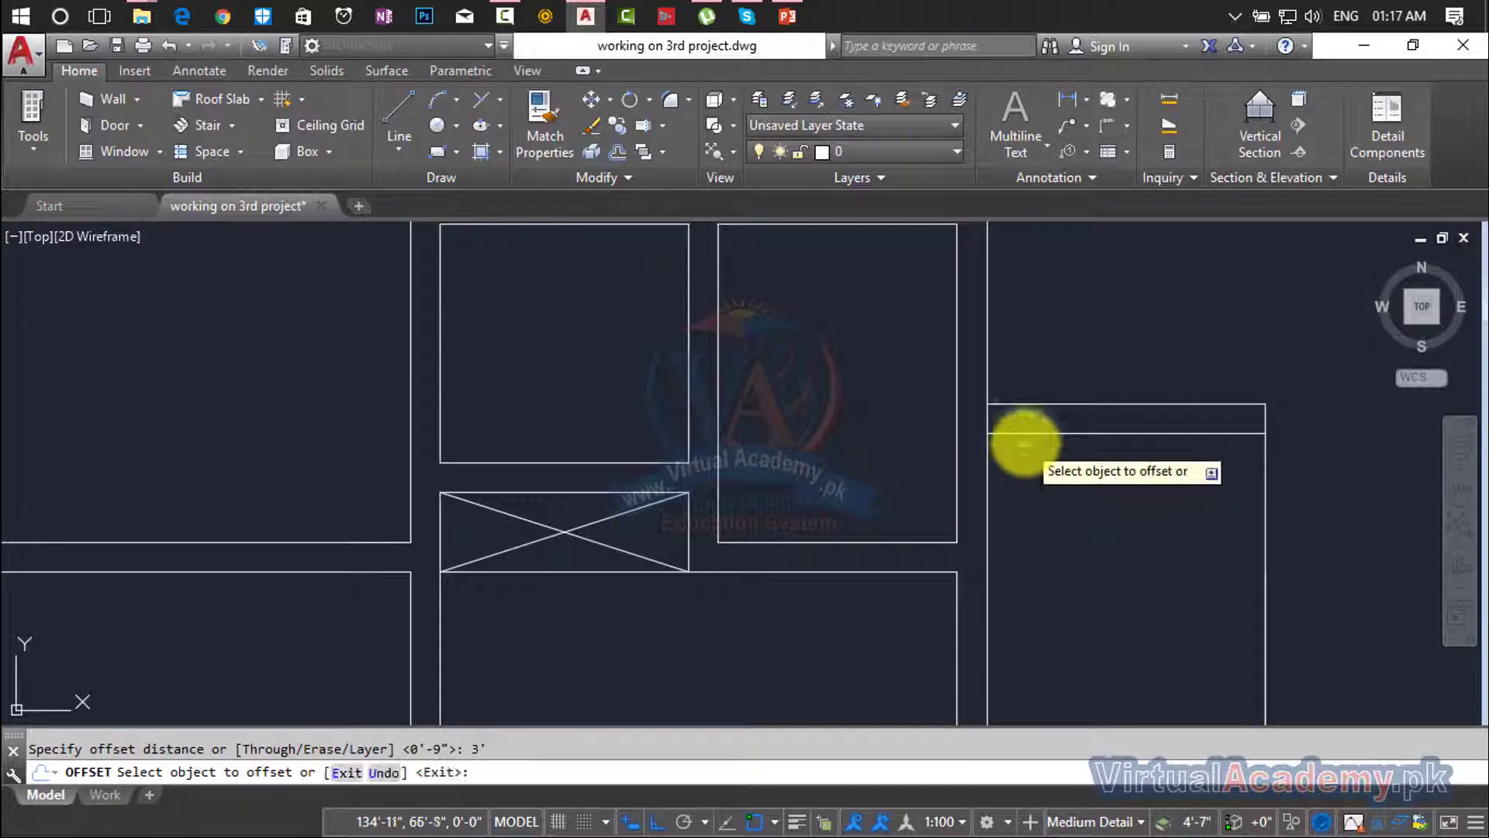
pyautogui.click(1025, 433)
pyautogui.press('Escape')
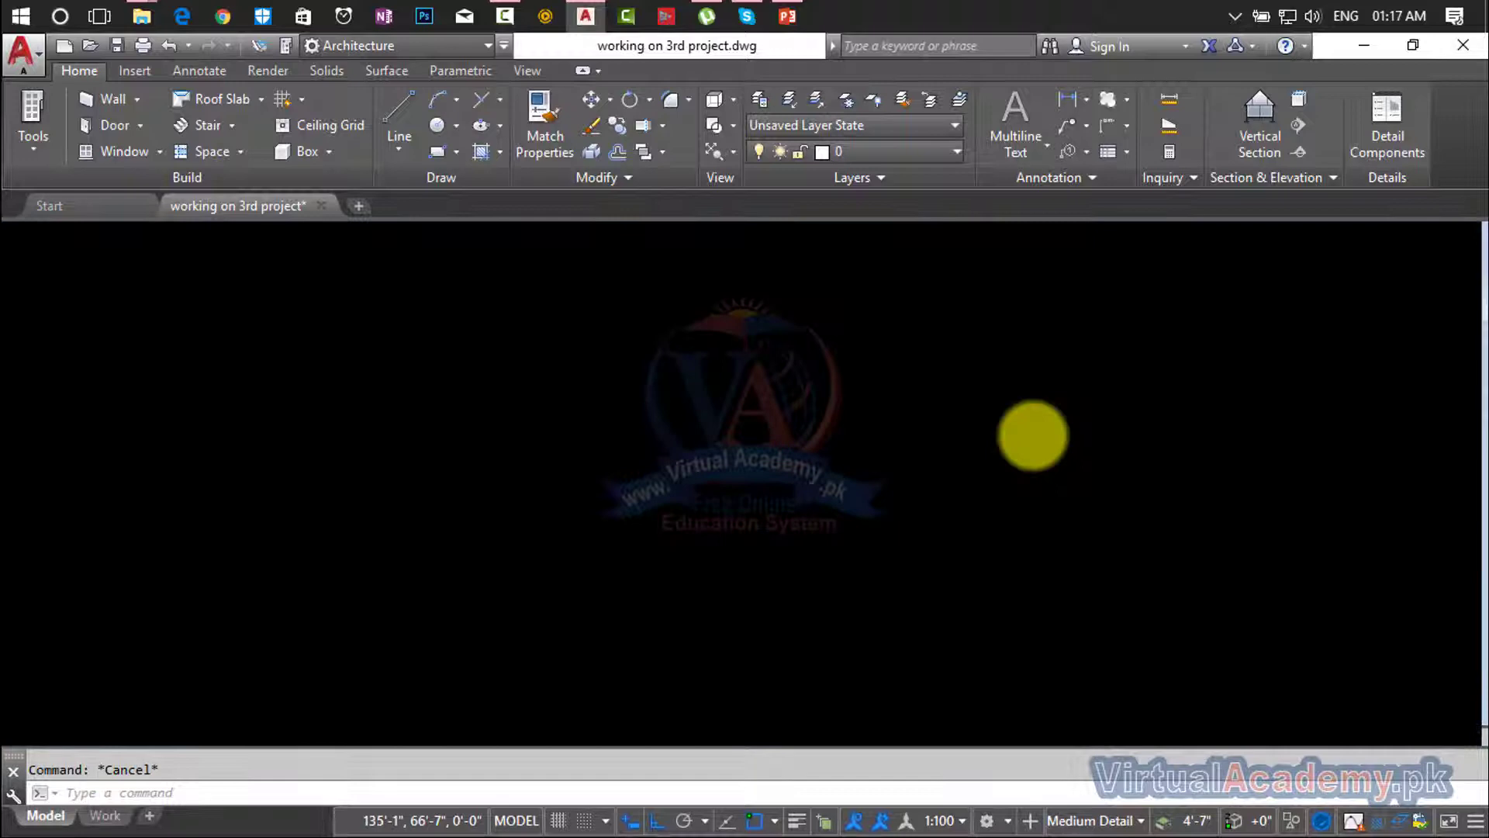
# Erase the 9" jamb line below the top line of the narrow right-hand space.
pyautogui.click(1032, 435)
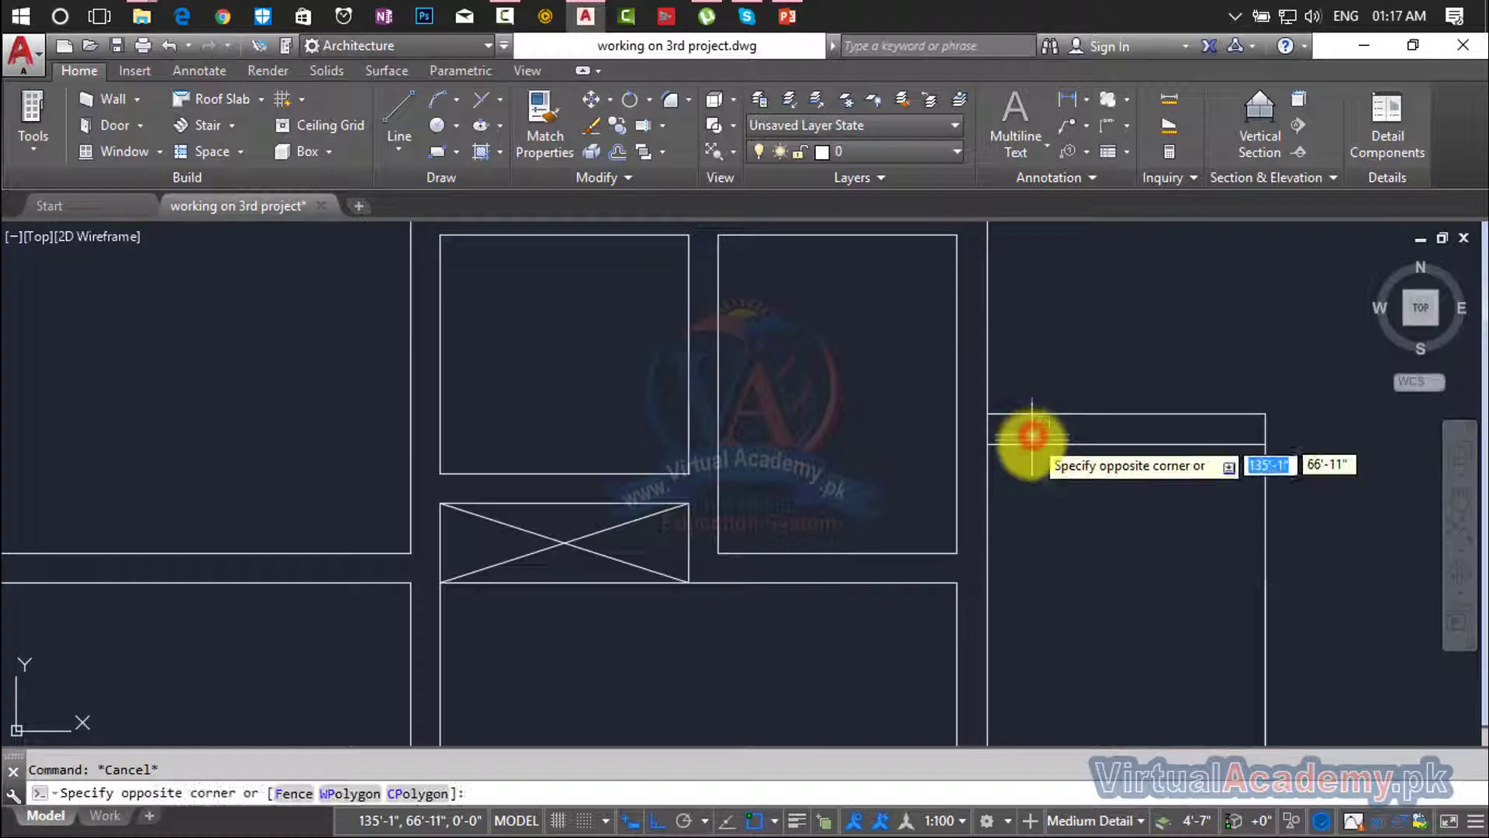
pyautogui.click(1033, 445)
pyautogui.press('Delete')
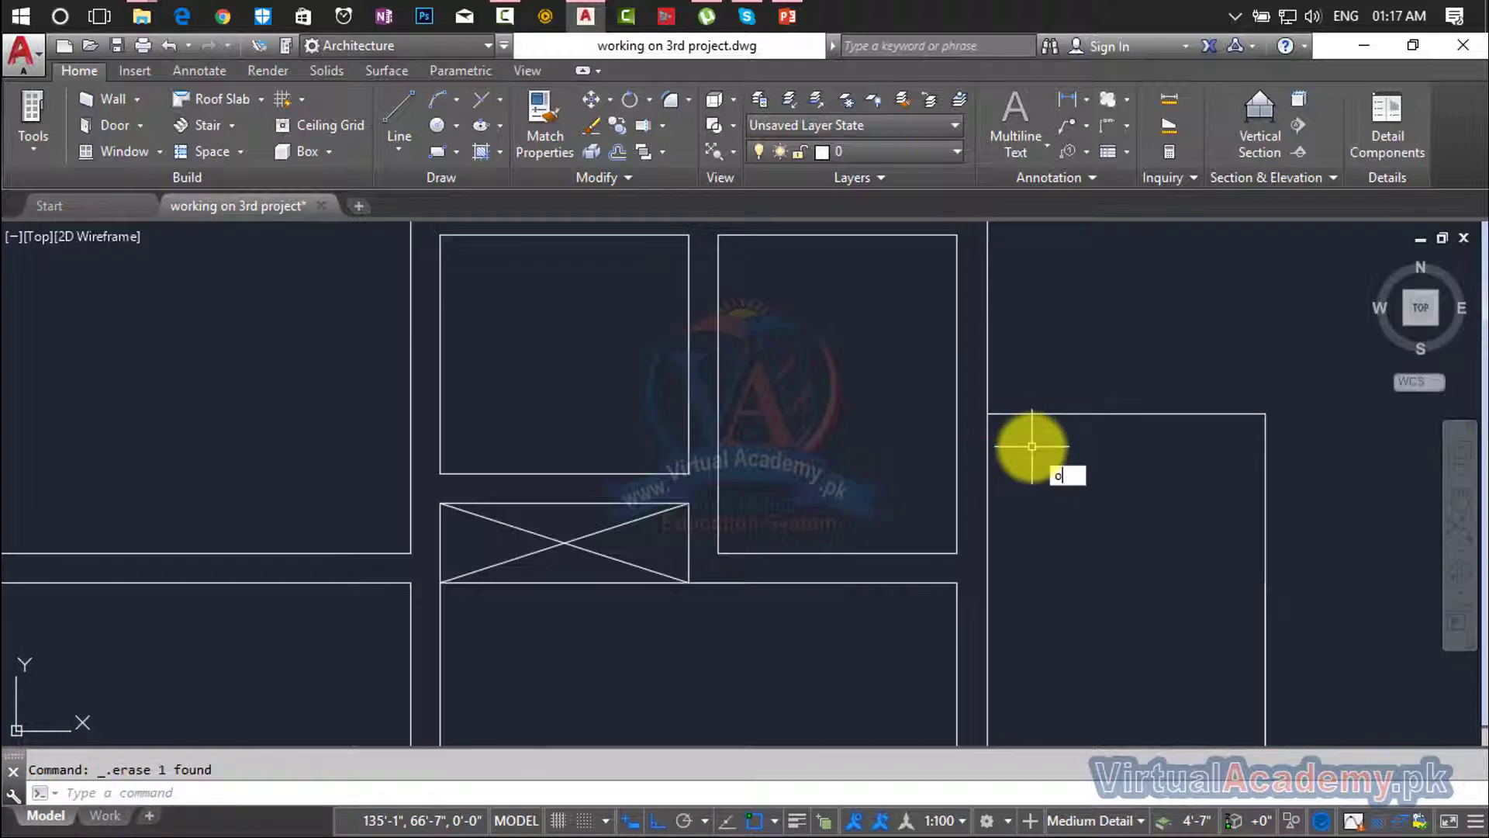
# Offset the top line of the narrow right-hand space 6" downward to mark the upper door's first jamb.
pyautogui.press('Return')
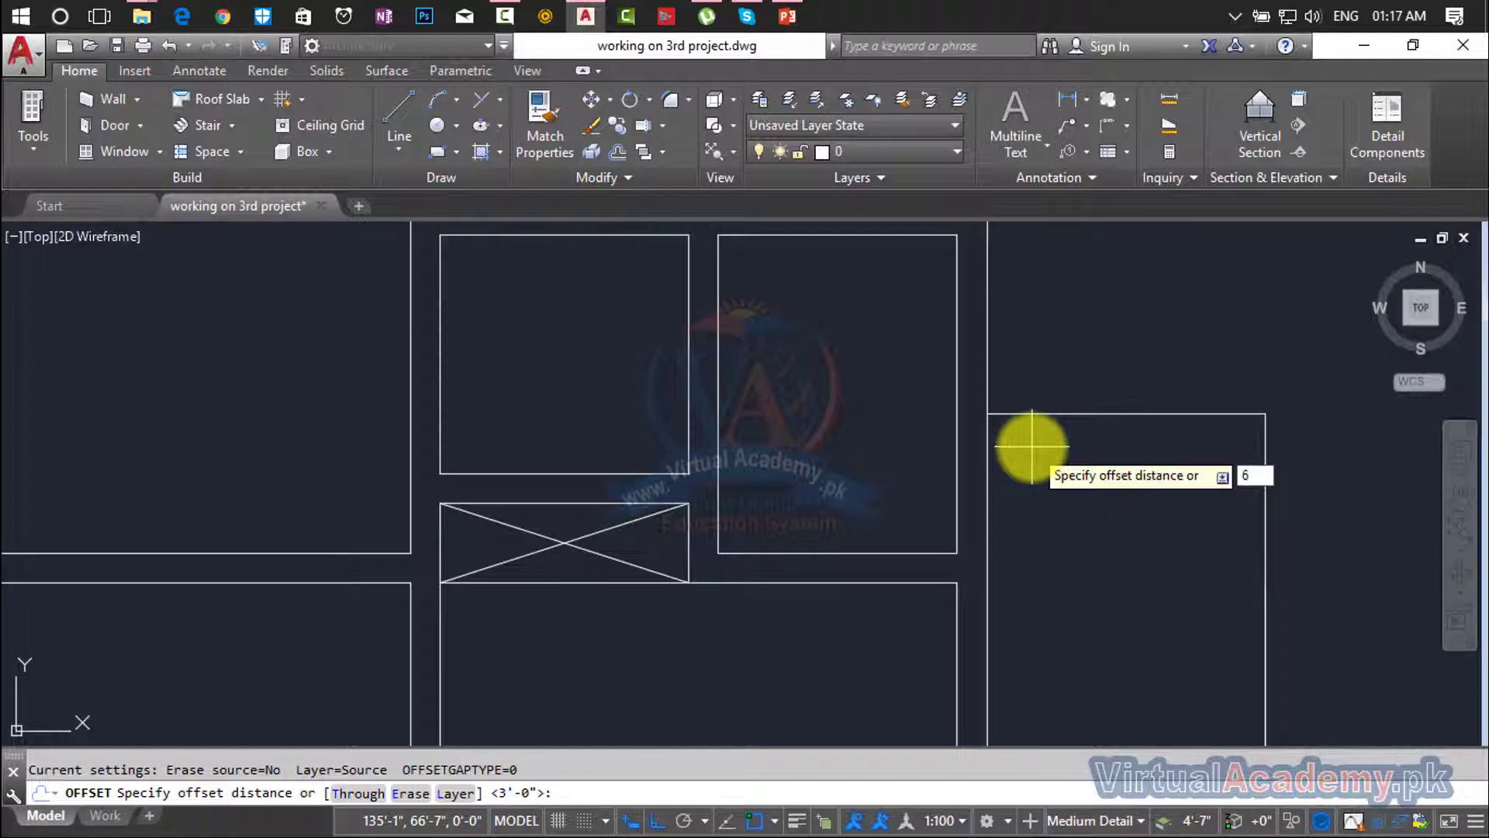
pyautogui.write('6"')
pyautogui.press('Return')
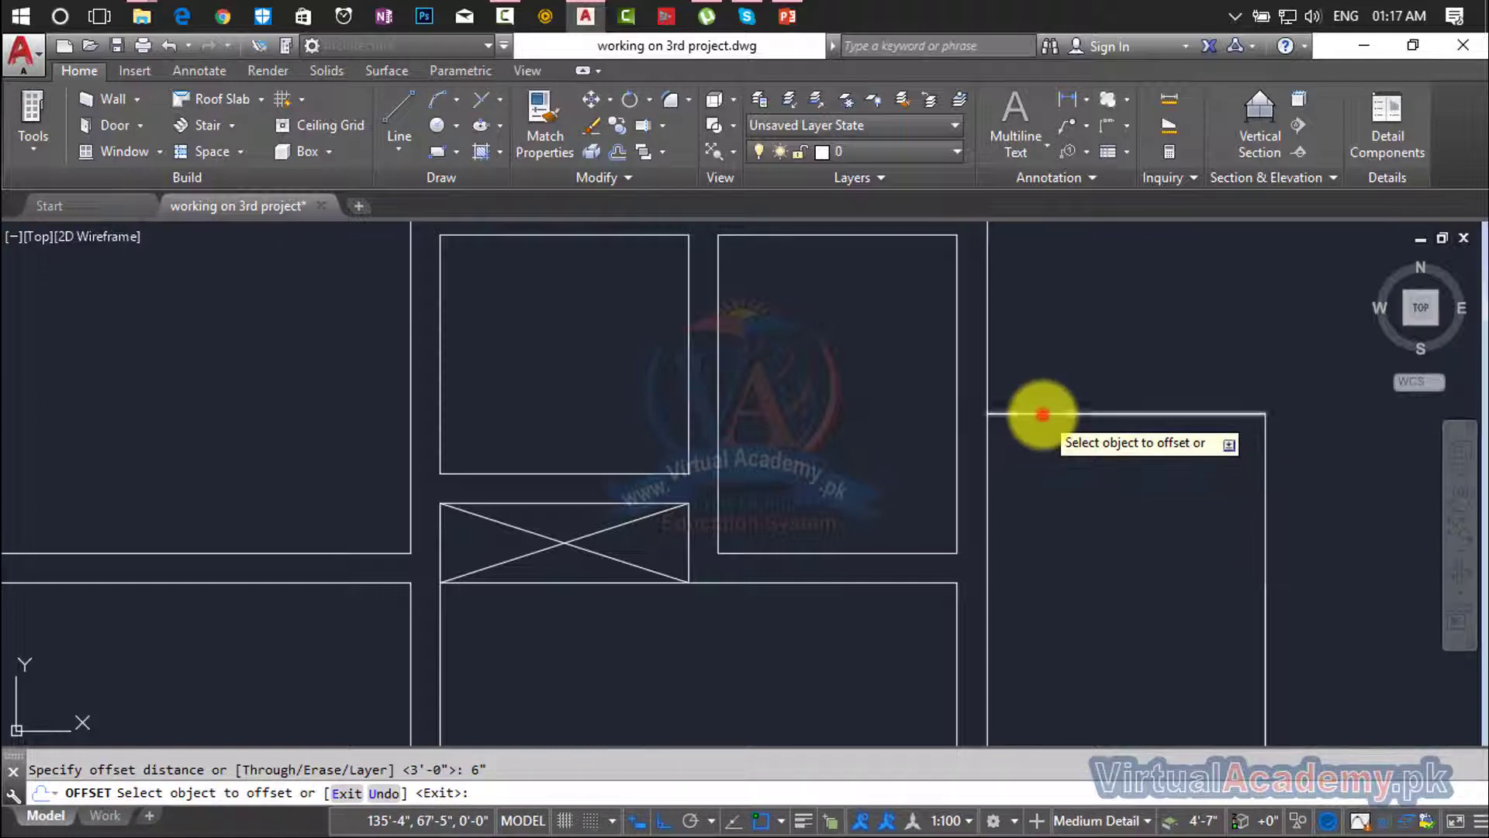
pyautogui.click(1038, 416)
pyautogui.click(1040, 477)
pyautogui.press('Escape')
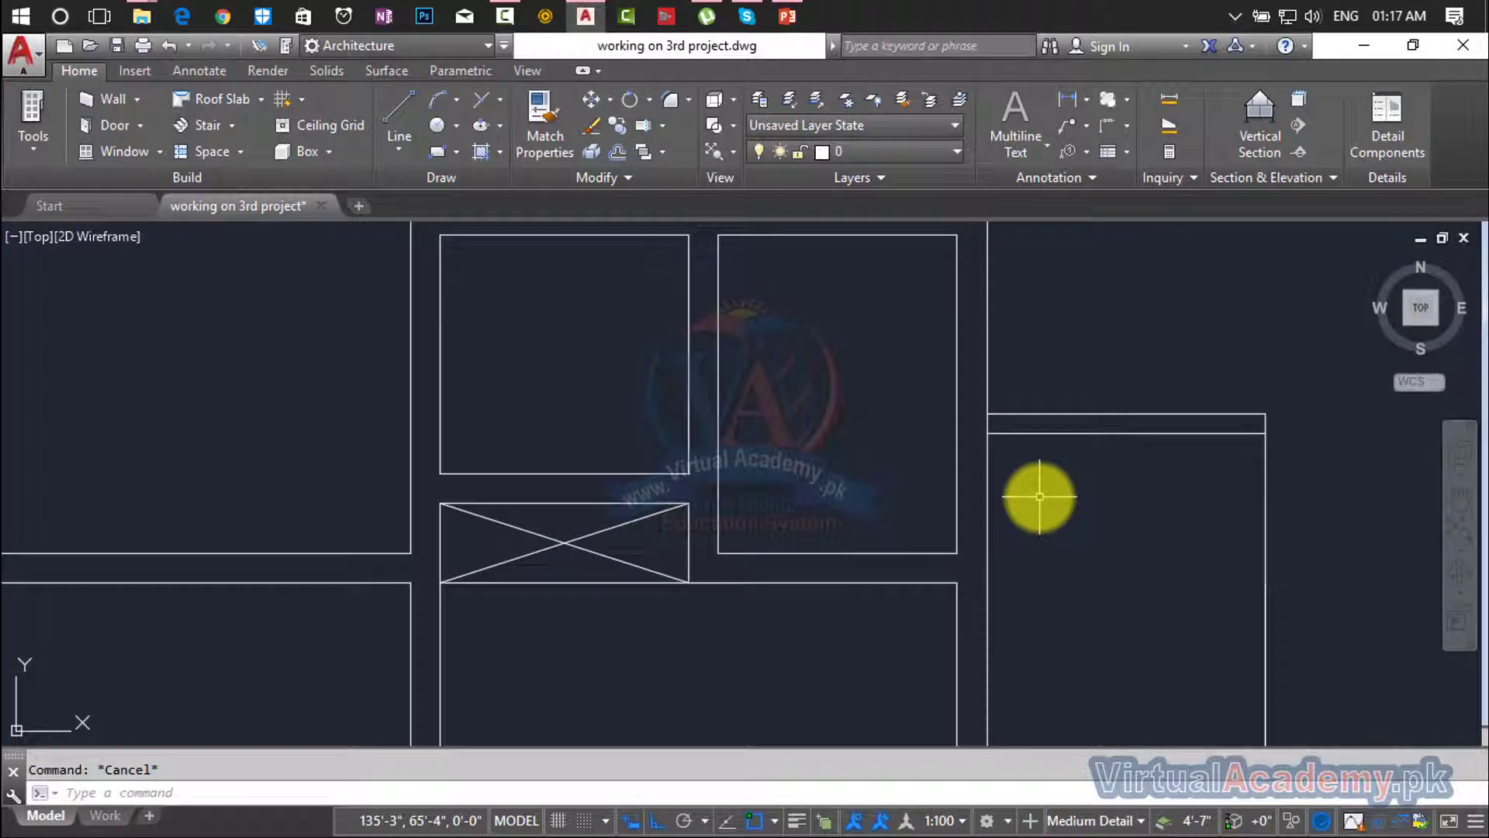
# Offset the upper door's first jamb line 2'6" downward in the narrow right-hand space to mark the second jamb.
pyautogui.press('Return')
pyautogui.write('2')
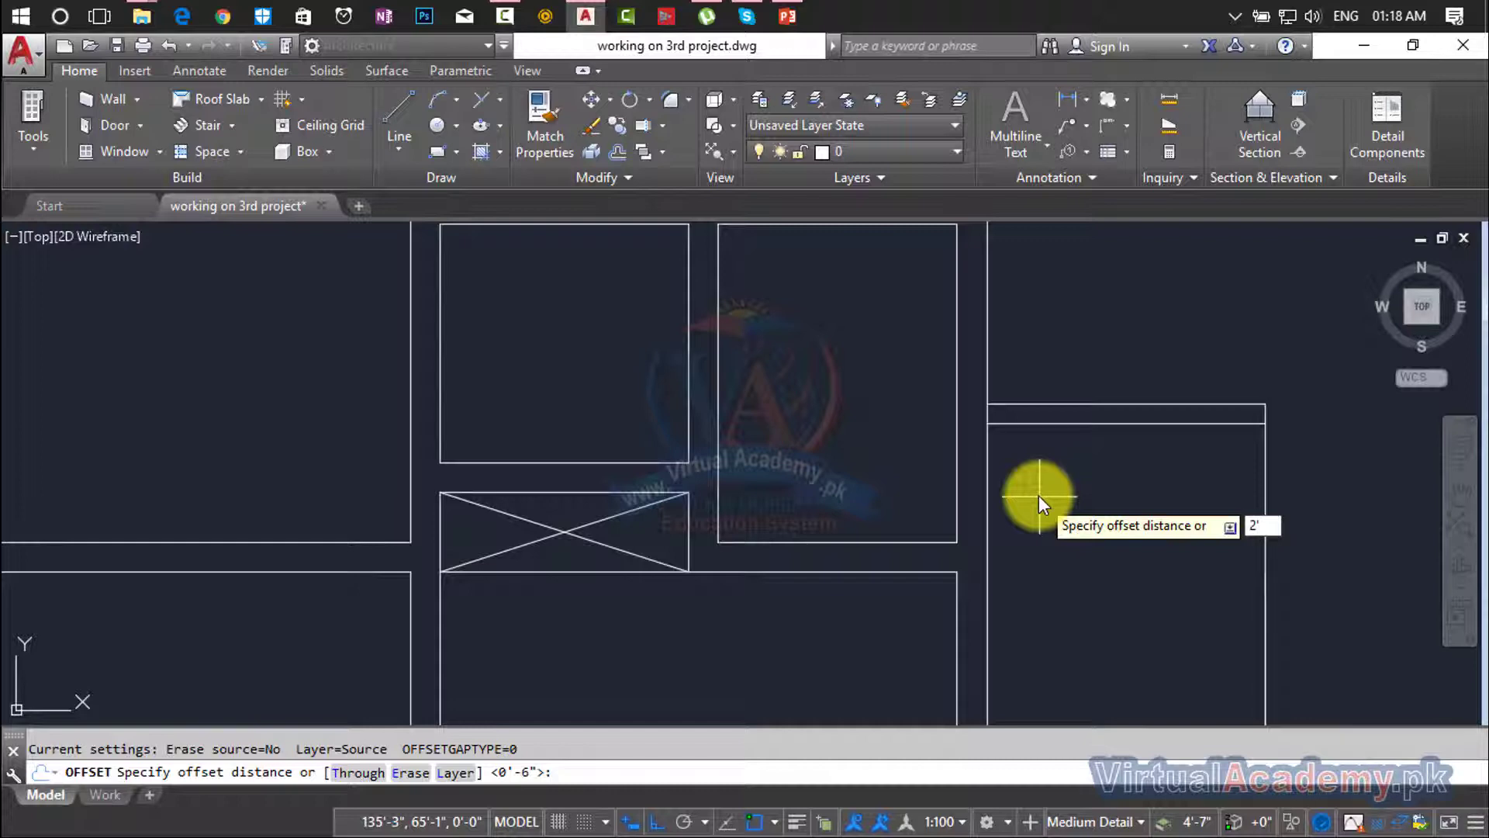
pyautogui.write("'6")
pyautogui.press('Return')
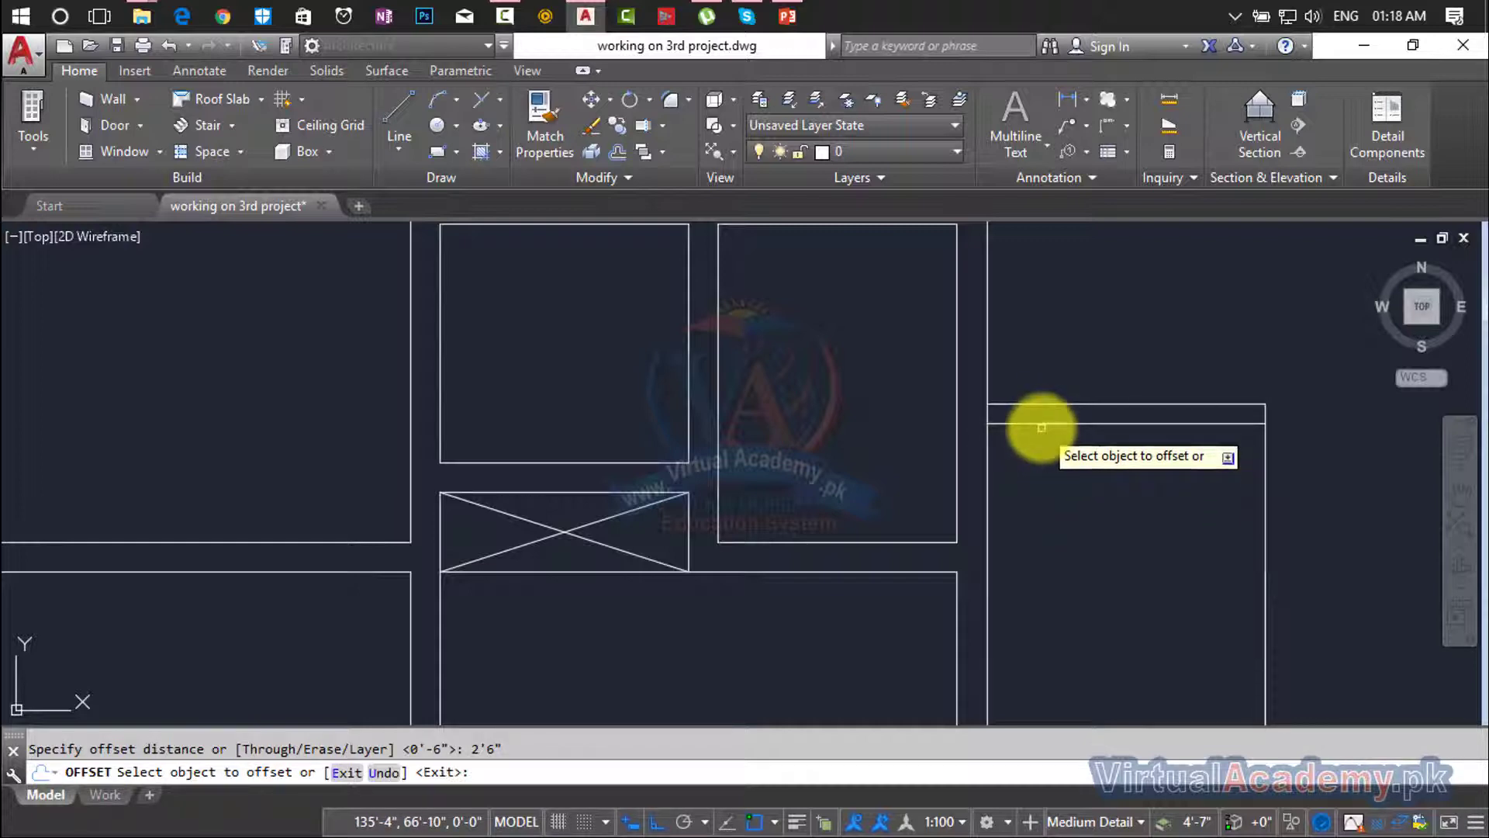
pyautogui.click(1041, 424)
pyautogui.click(1046, 504)
pyautogui.scroll(-4, 1046, 504)
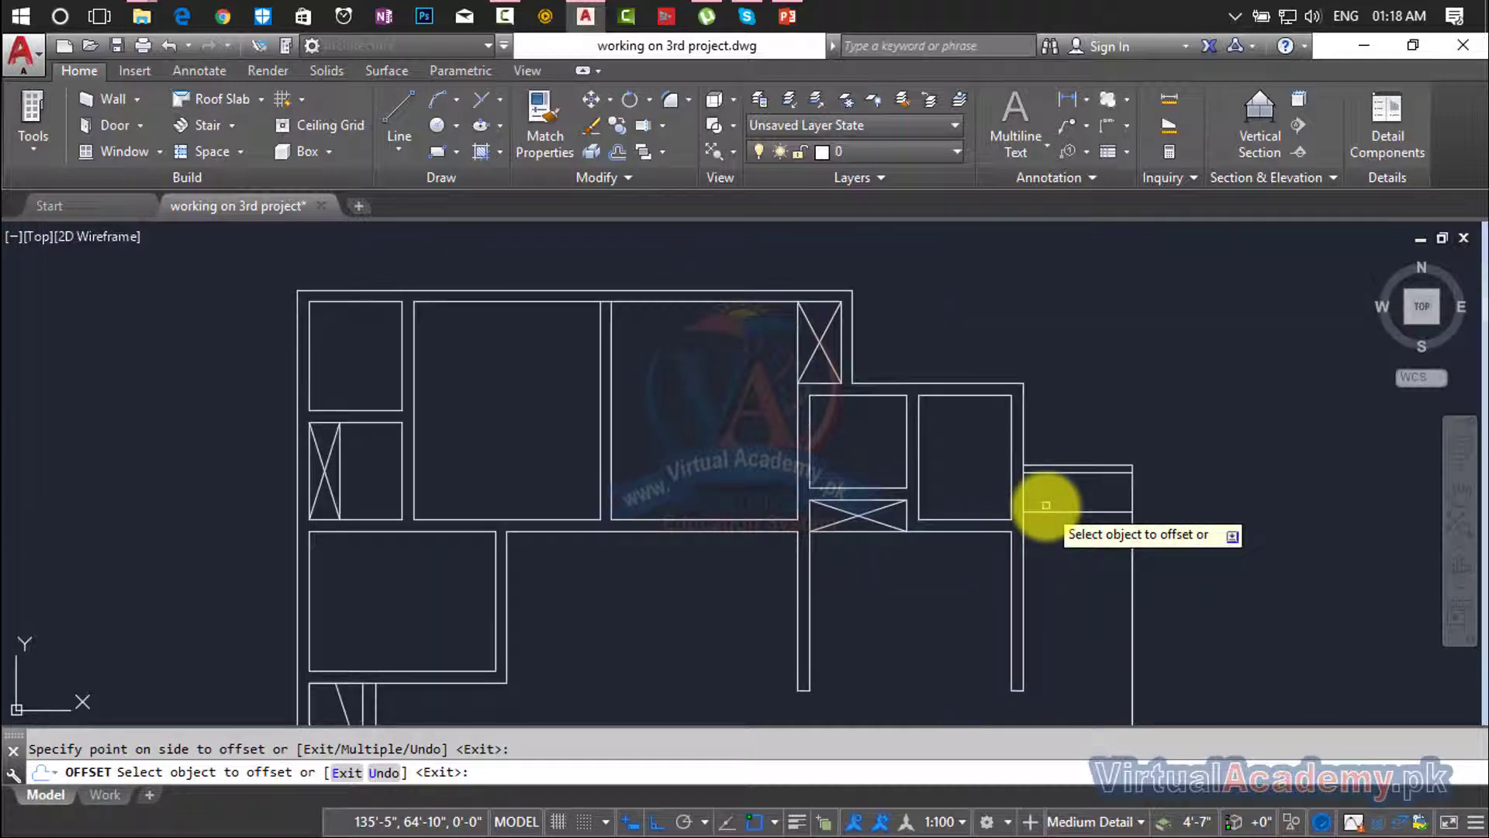
pyautogui.scroll(-4, 1045, 505)
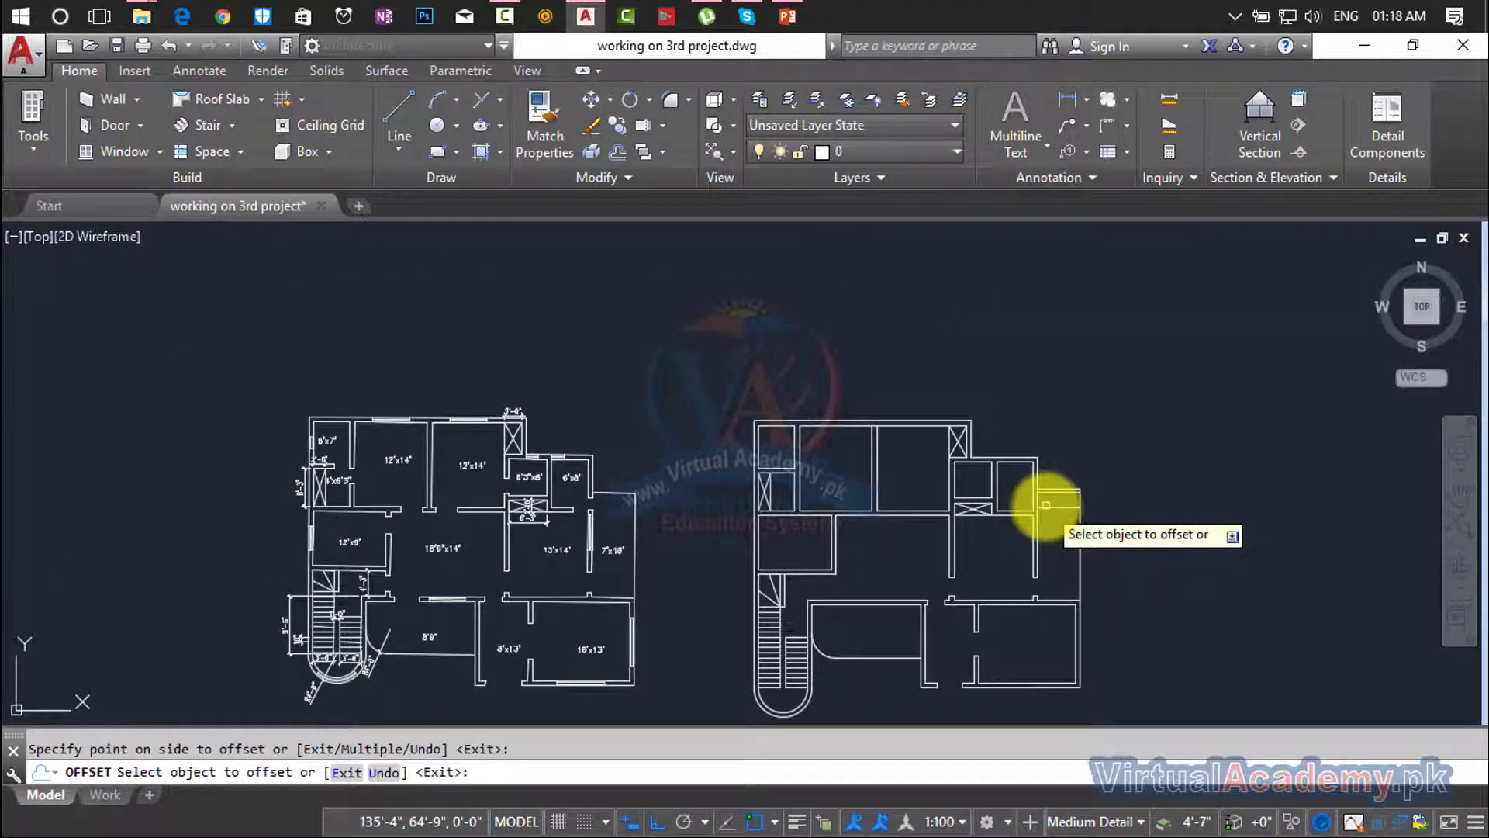
pyautogui.scroll(6, 1046, 504)
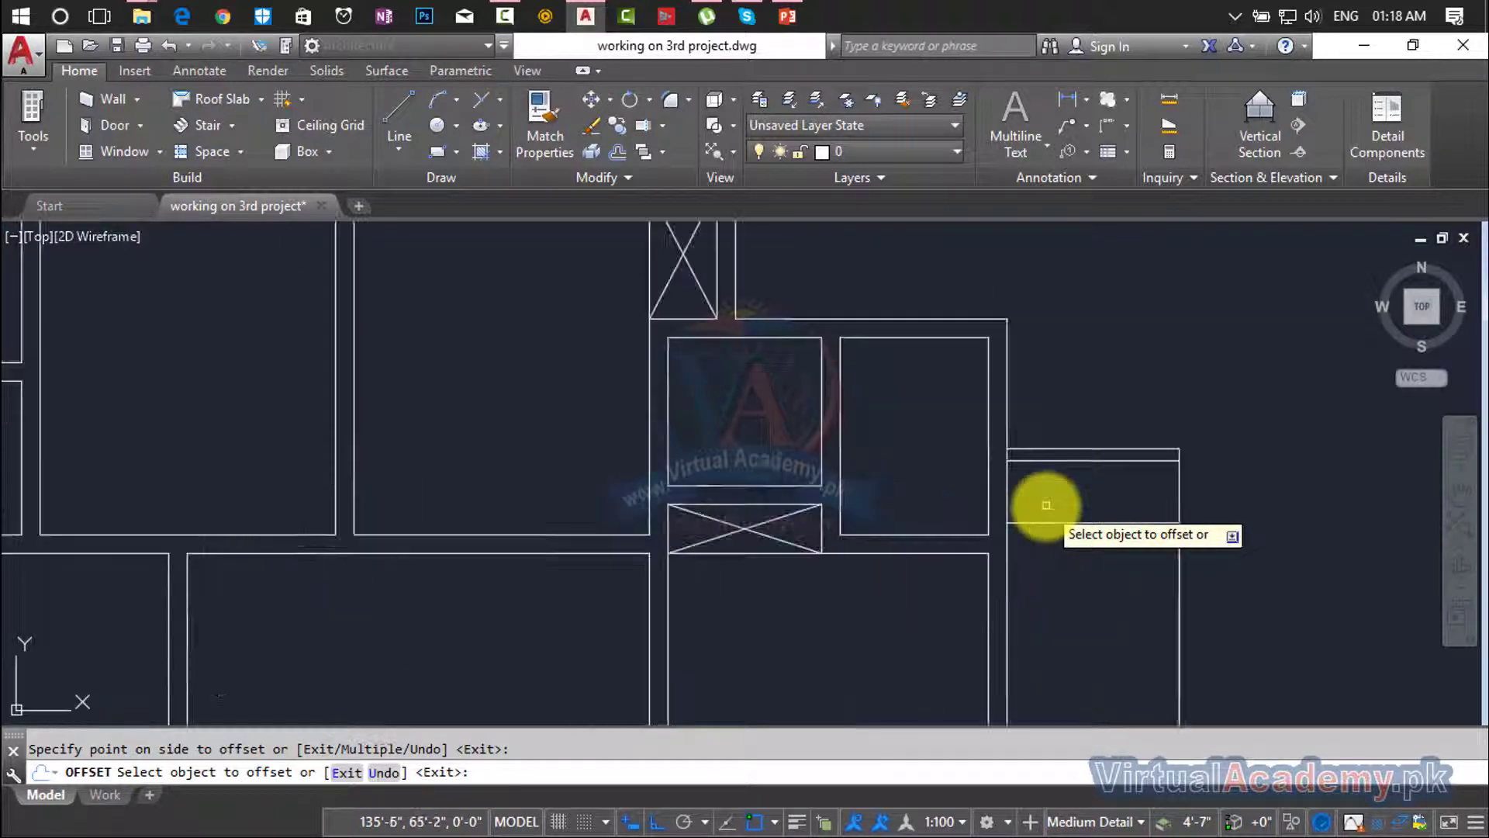
pyautogui.press('Escape')
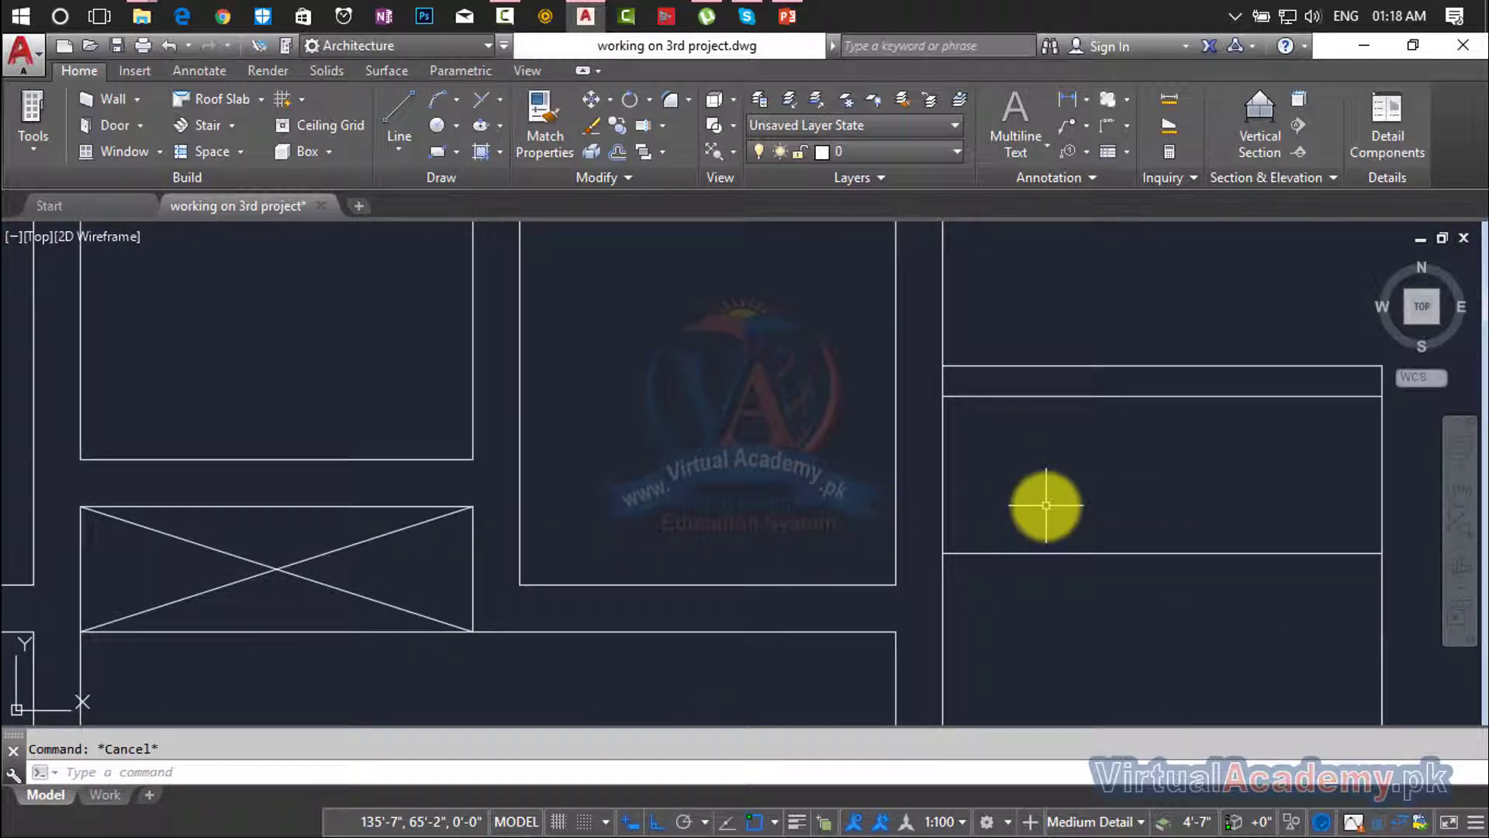
# Extend both upper jamb lines of the narrow right-hand space leftward across the wall thickness.
pyautogui.press('Return')
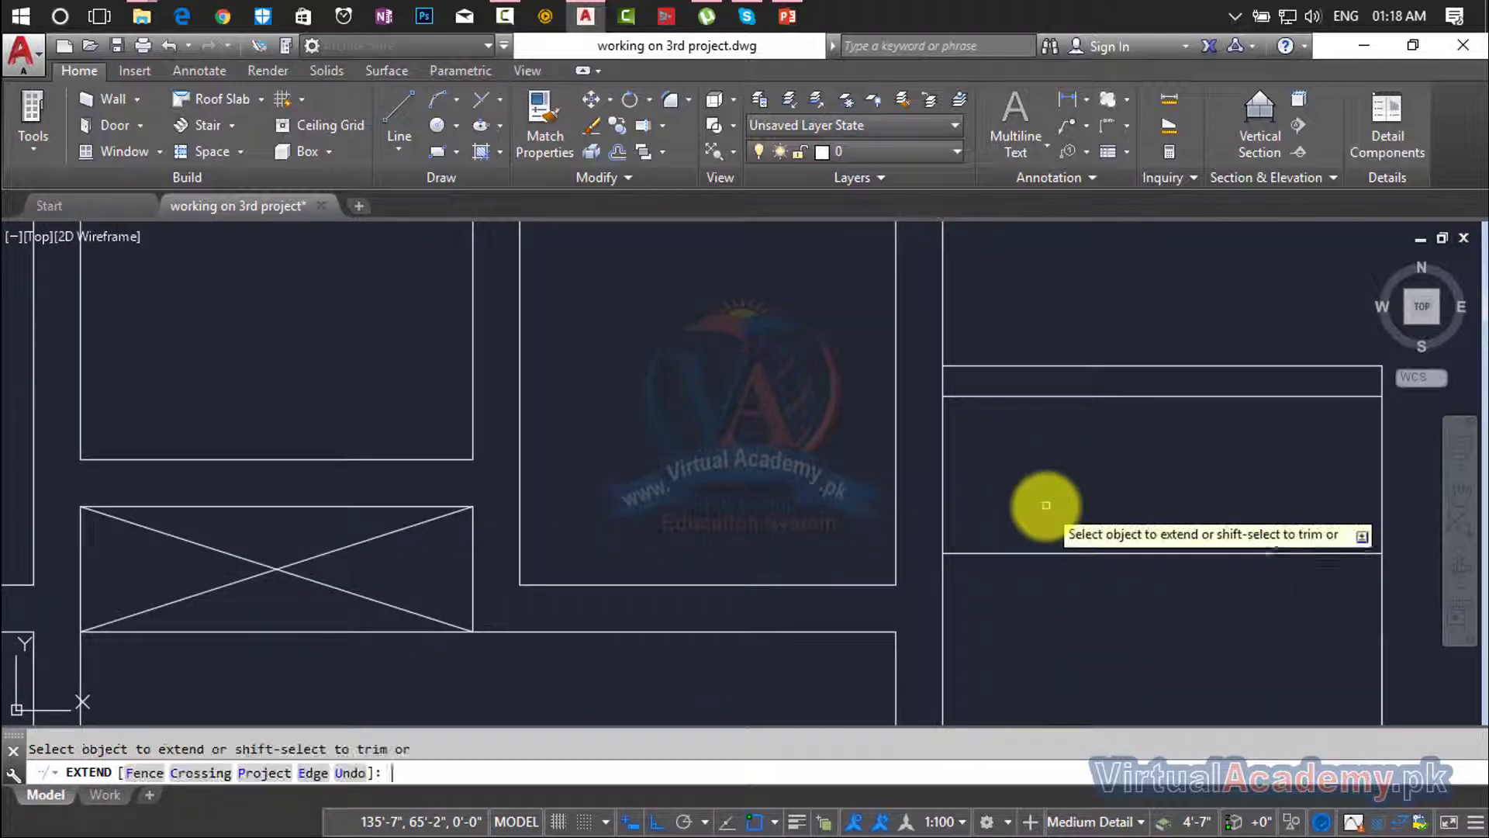
pyautogui.click(1013, 398)
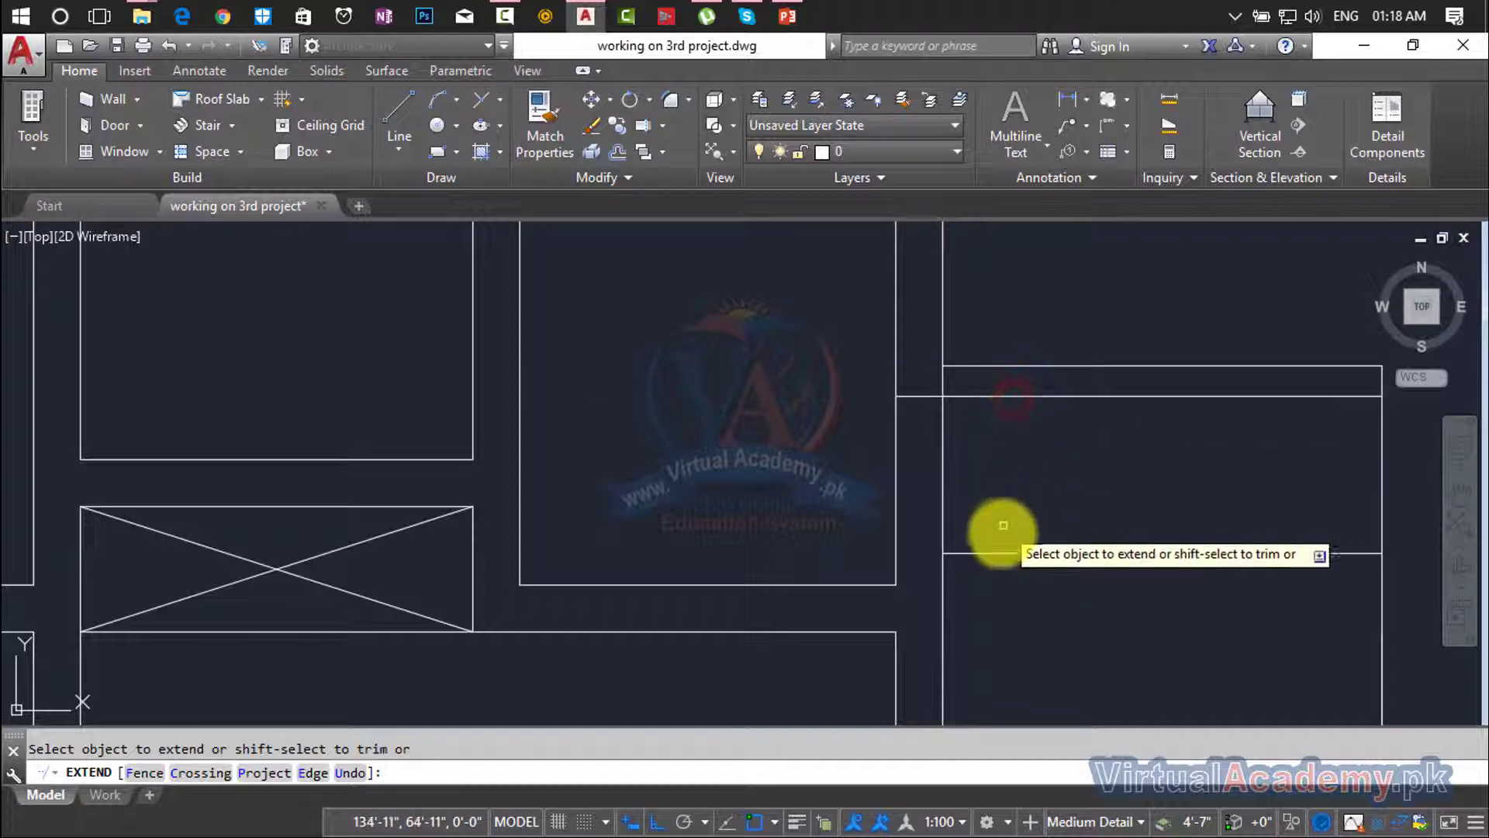
pyautogui.click(1000, 553)
pyautogui.press('Return')
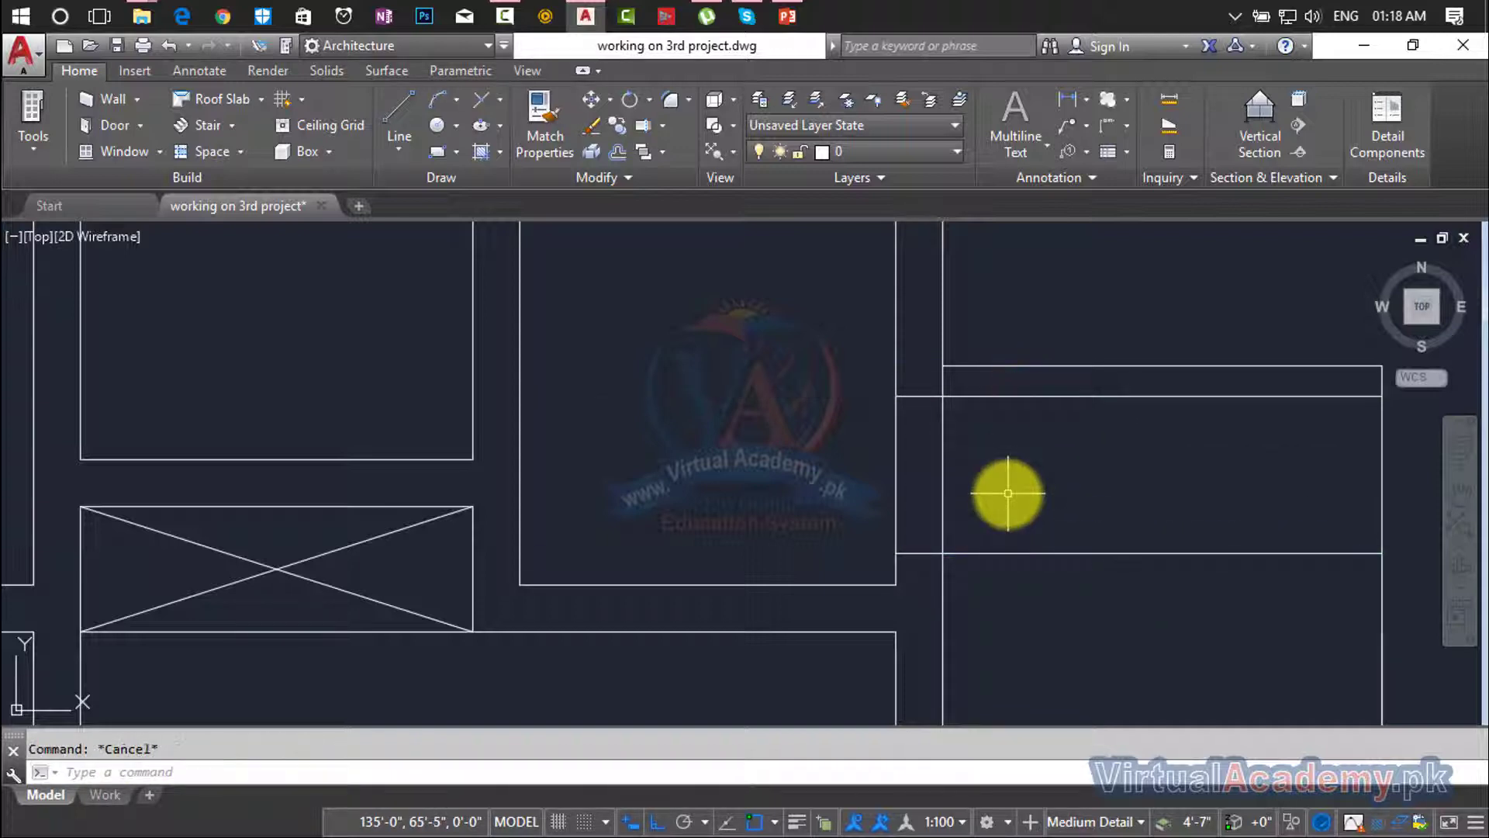
# Trim the wall lines between the upper door's jambs and the jamb lines running into the narrow right-hand space.
pyautogui.press('Return')
pyautogui.press('Return')
pyautogui.click(1031, 454)
pyautogui.click(834, 505)
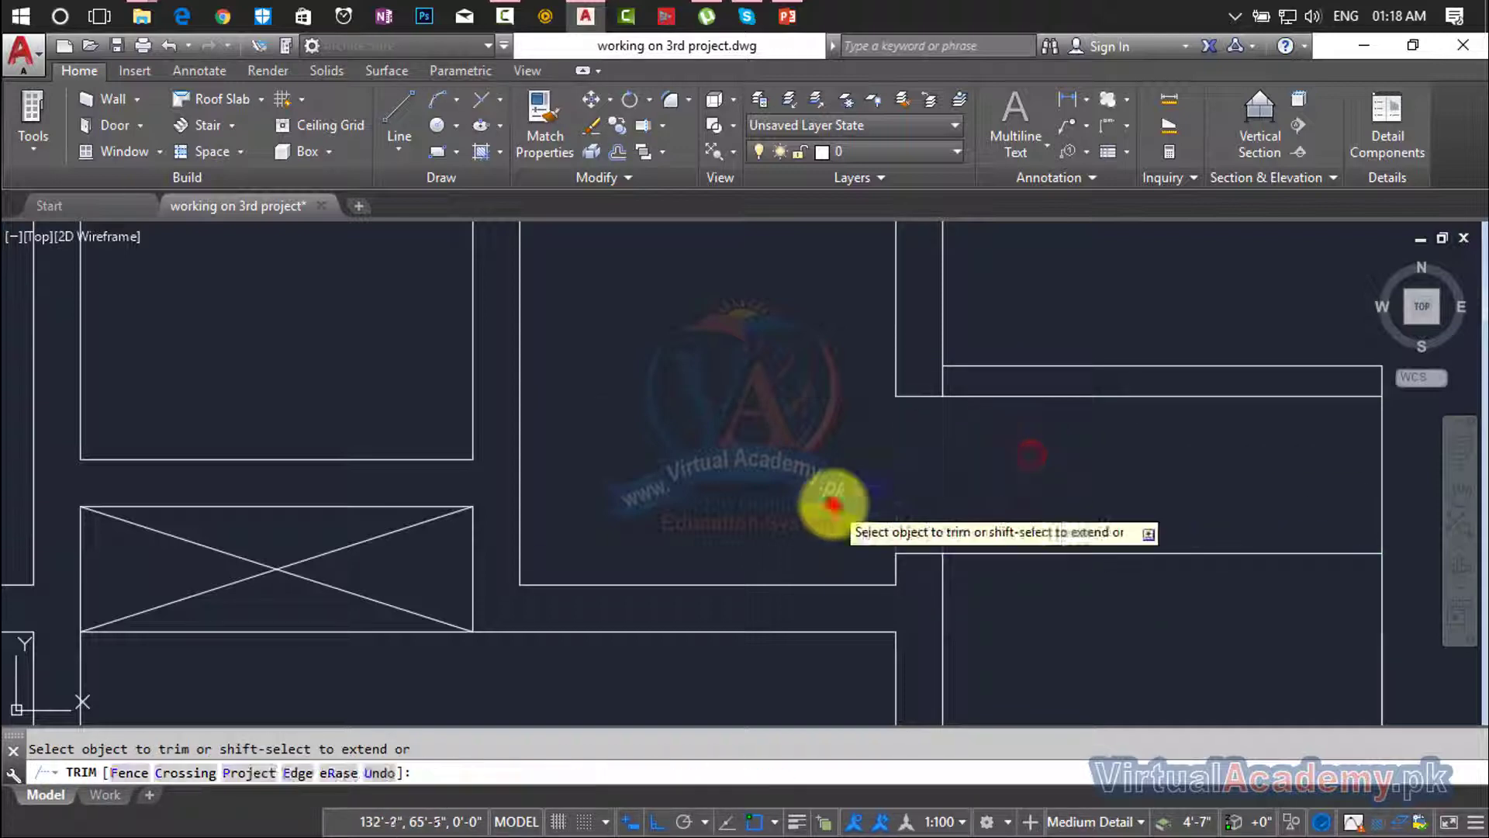
pyautogui.click(1050, 383)
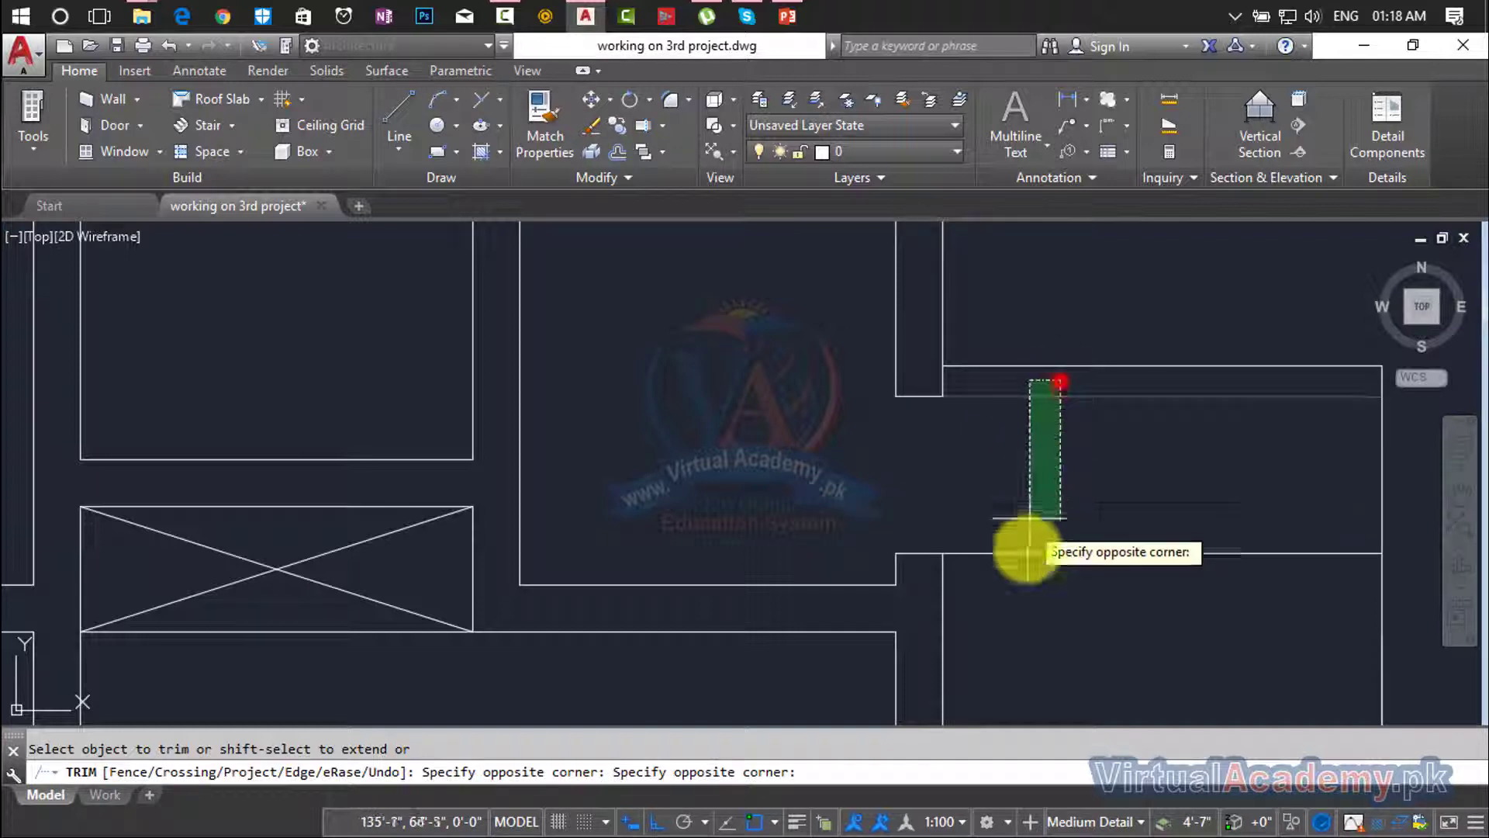
pyautogui.click(1014, 548)
pyautogui.scroll(-4, 1031, 586)
pyautogui.moveTo(1030, 586)
pyautogui.mouseDown(button='middle')
pyautogui.moveTo(1165, 463)
pyautogui.moveTo(1185, 467)
pyautogui.mouseUp(button='middle')
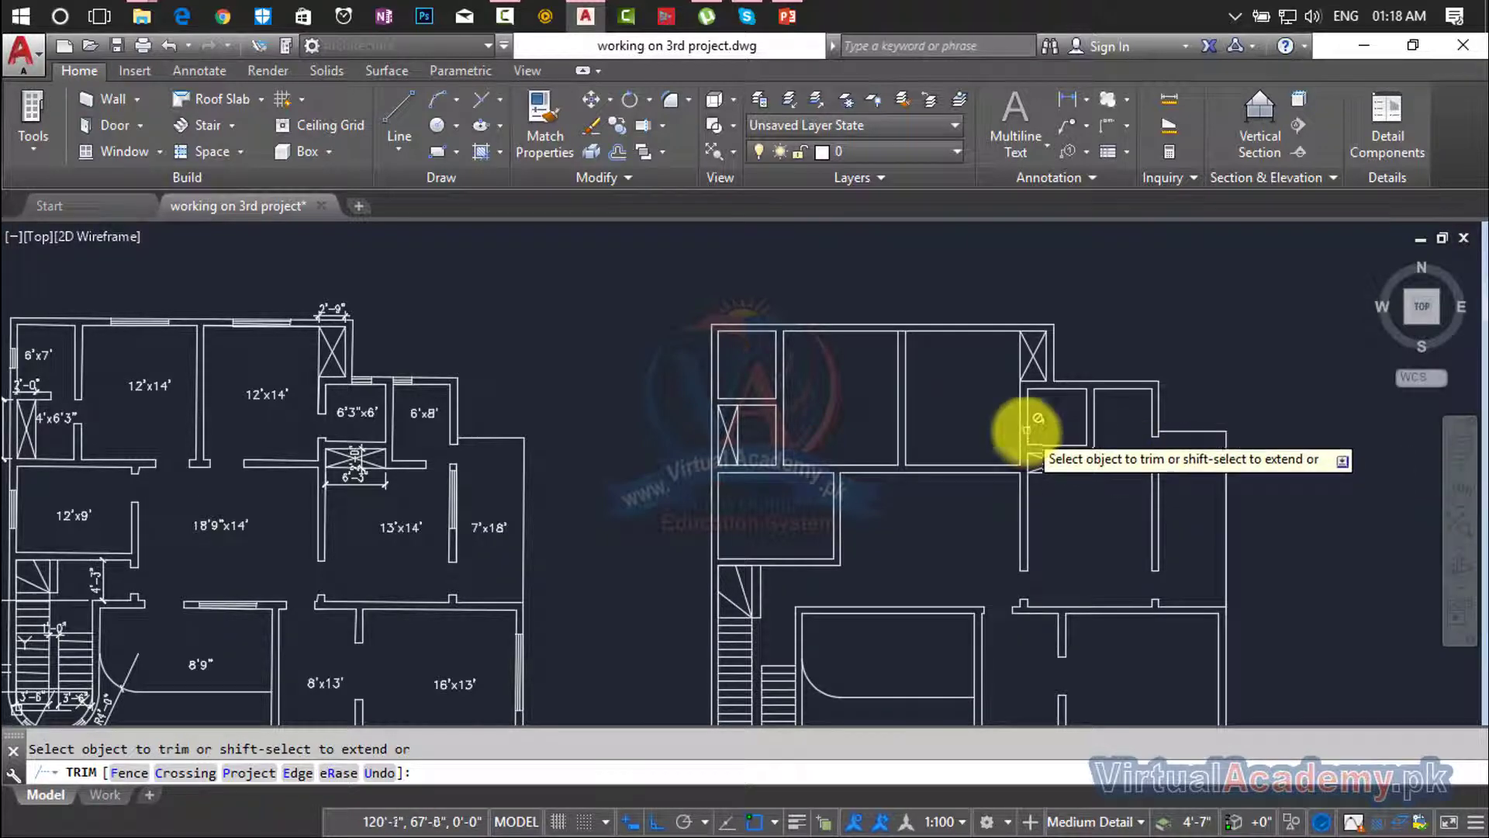
pyautogui.scroll(4, 1030, 427)
pyautogui.press('Escape')
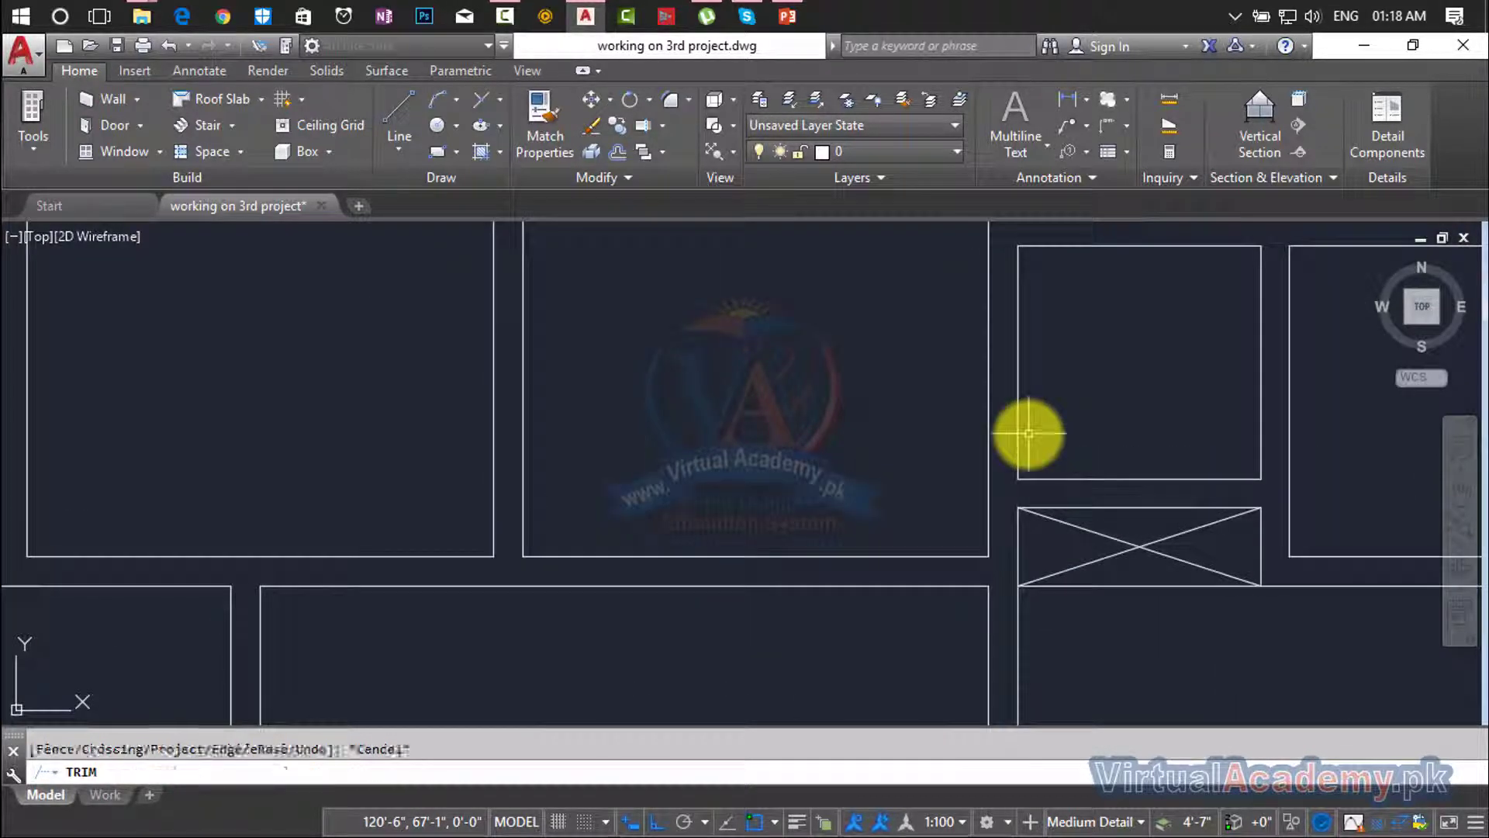
# Offset the bottom line of the small room above the crossed box 6" upward to mark its door's first jamb.
pyautogui.write('o')
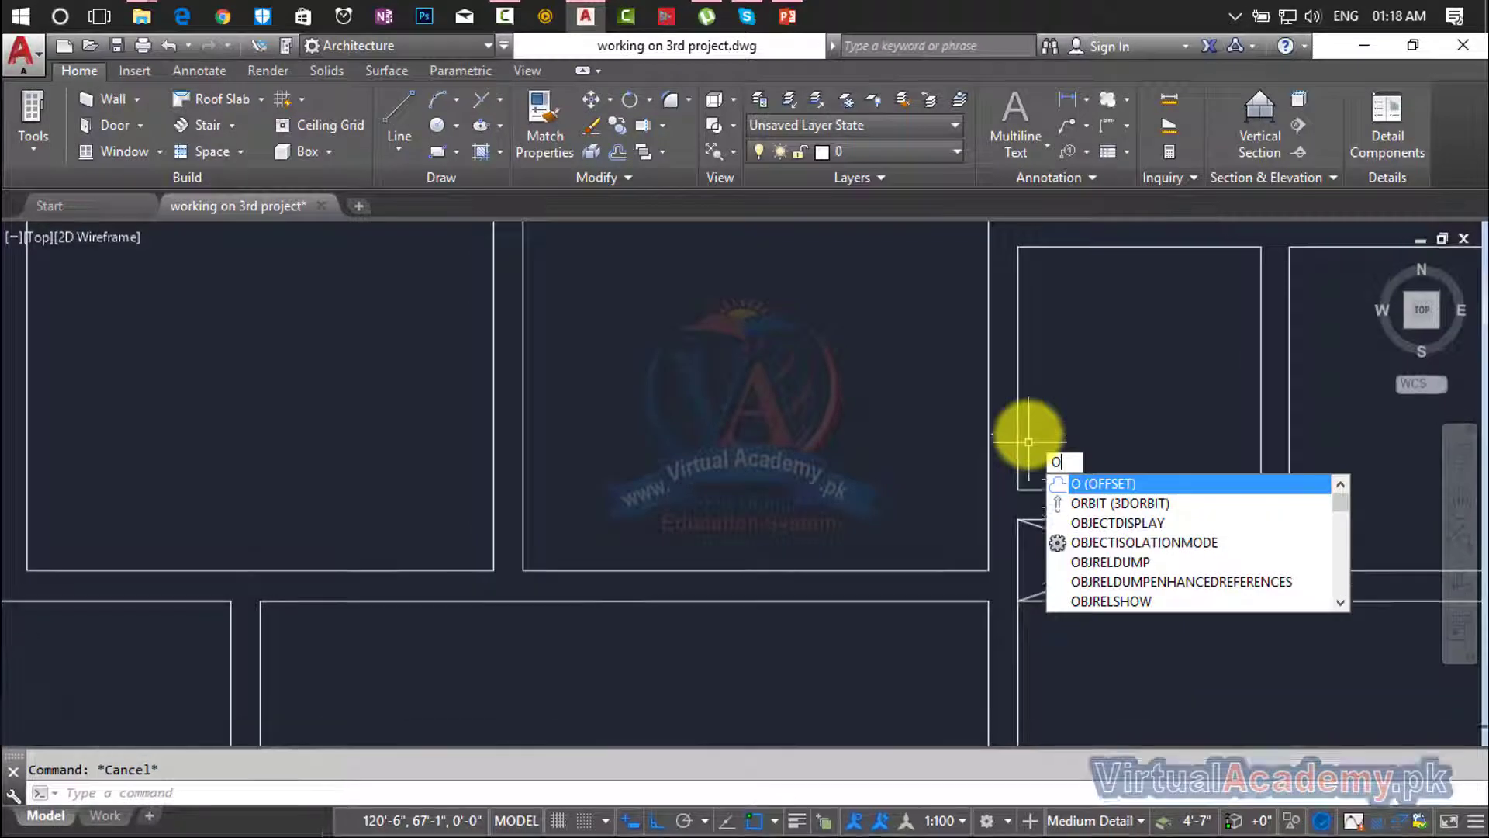
pyautogui.press('Escape')
pyautogui.write('o')
pyautogui.press('Return')
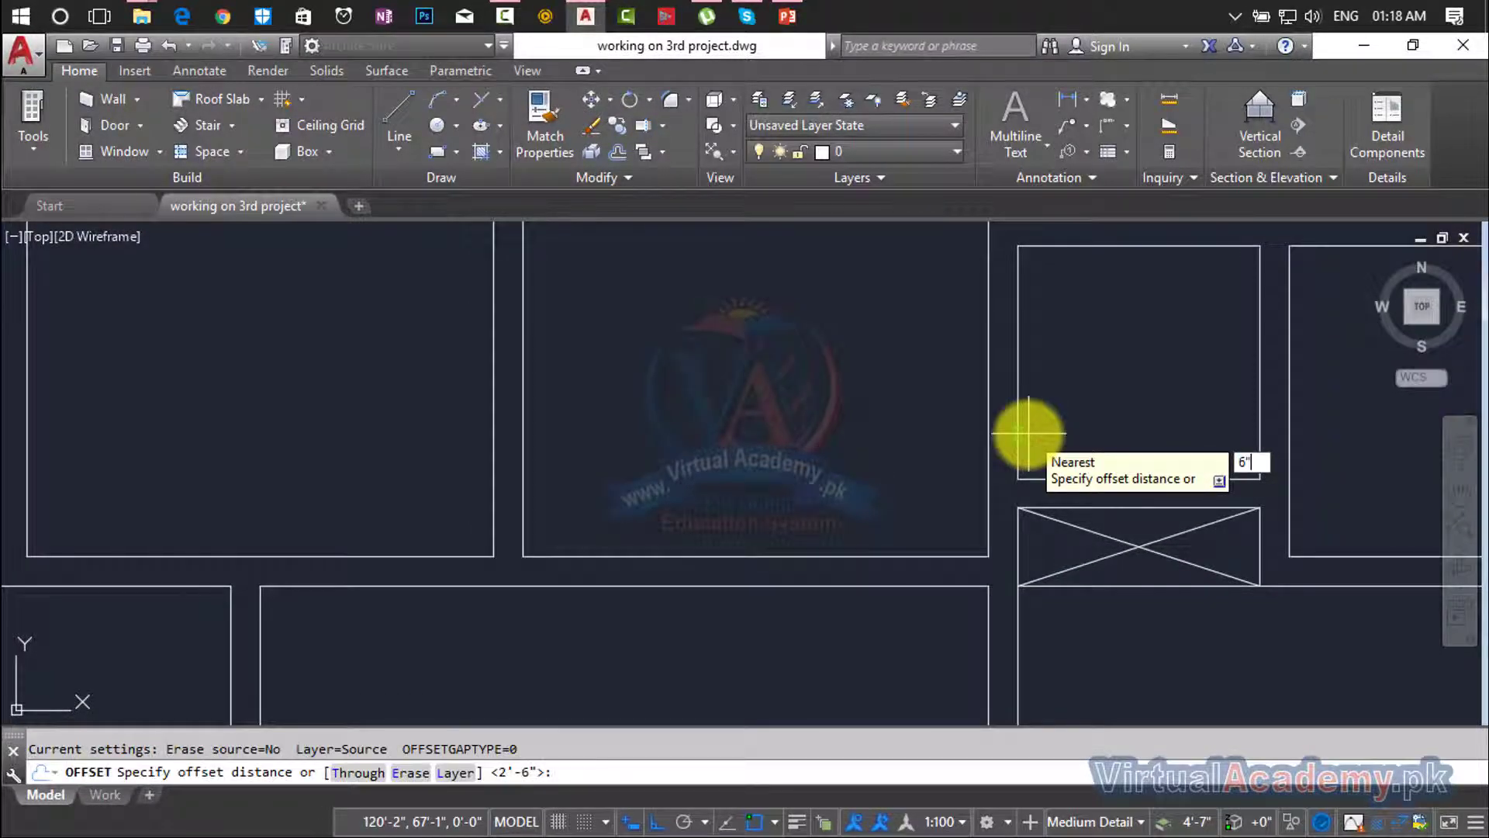
pyautogui.write('6"')
pyautogui.press('Return')
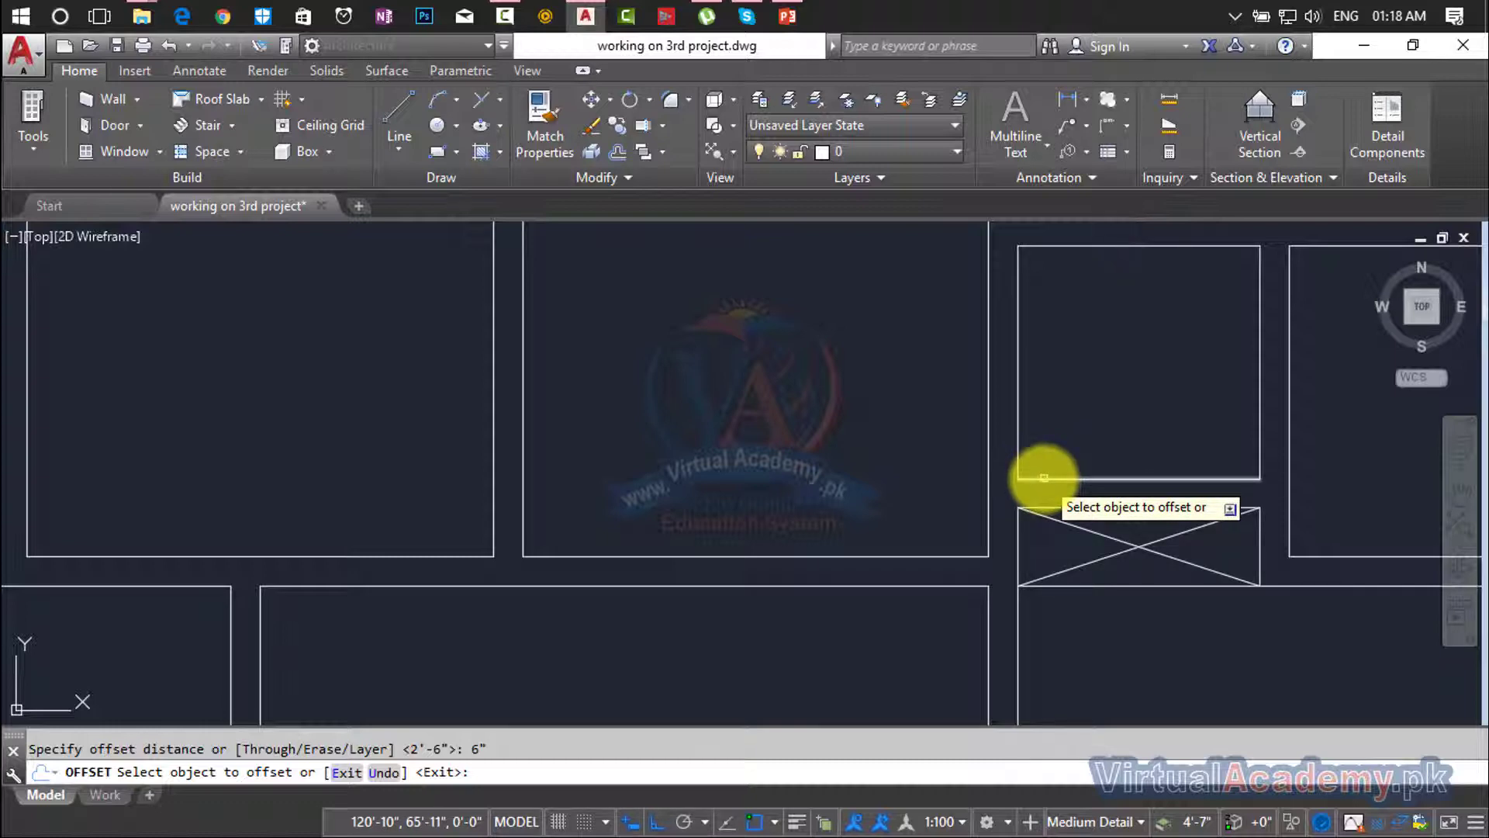
pyautogui.click(1044, 477)
pyautogui.press('Escape')
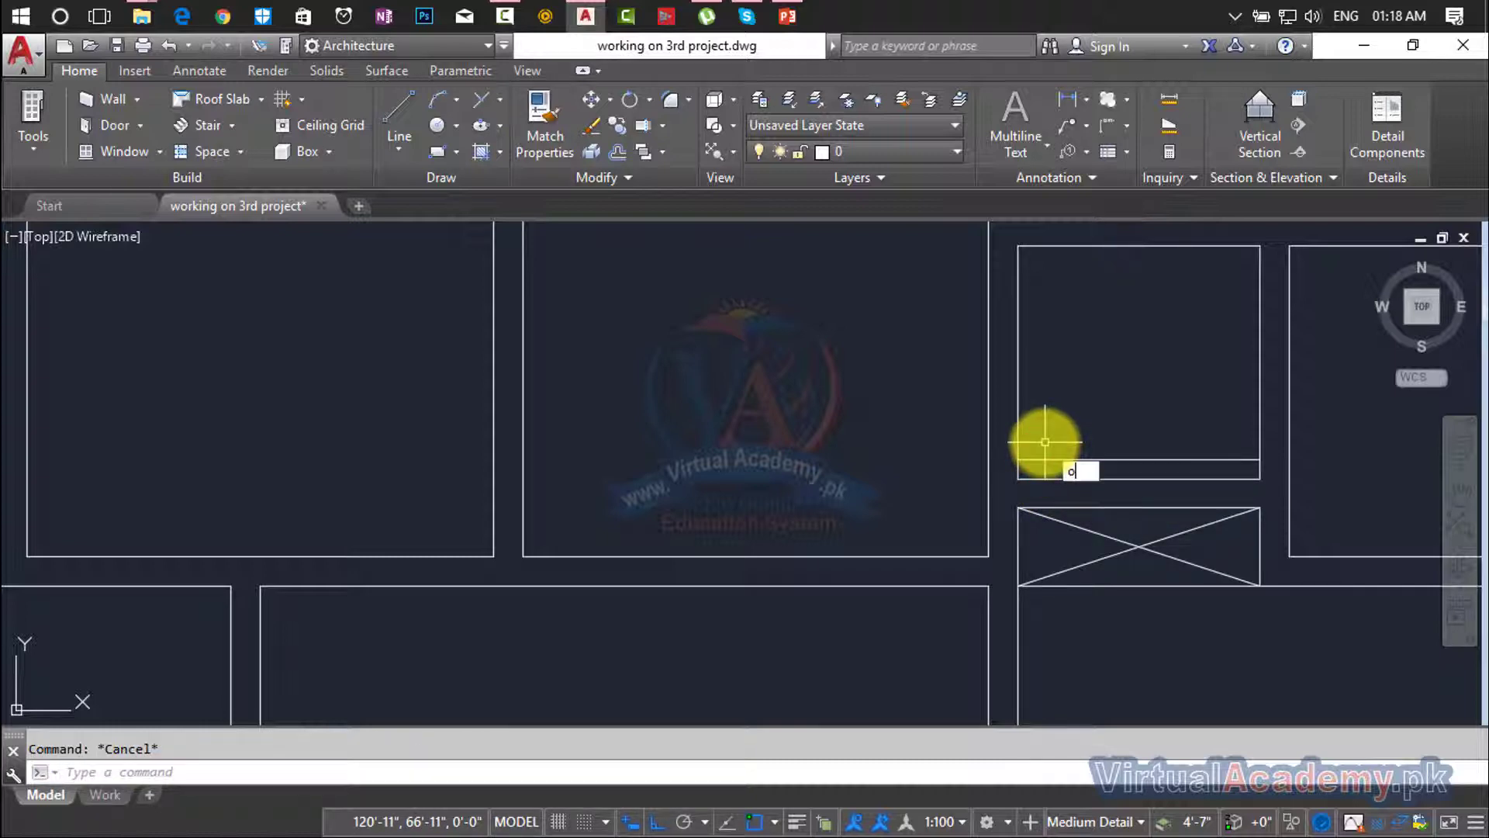
# Offset the 6" jamb line in the small room 3' upward to mark the second jamb.
pyautogui.write('o')
pyautogui.press('Return')
pyautogui.write("3'")
pyautogui.press('Return')
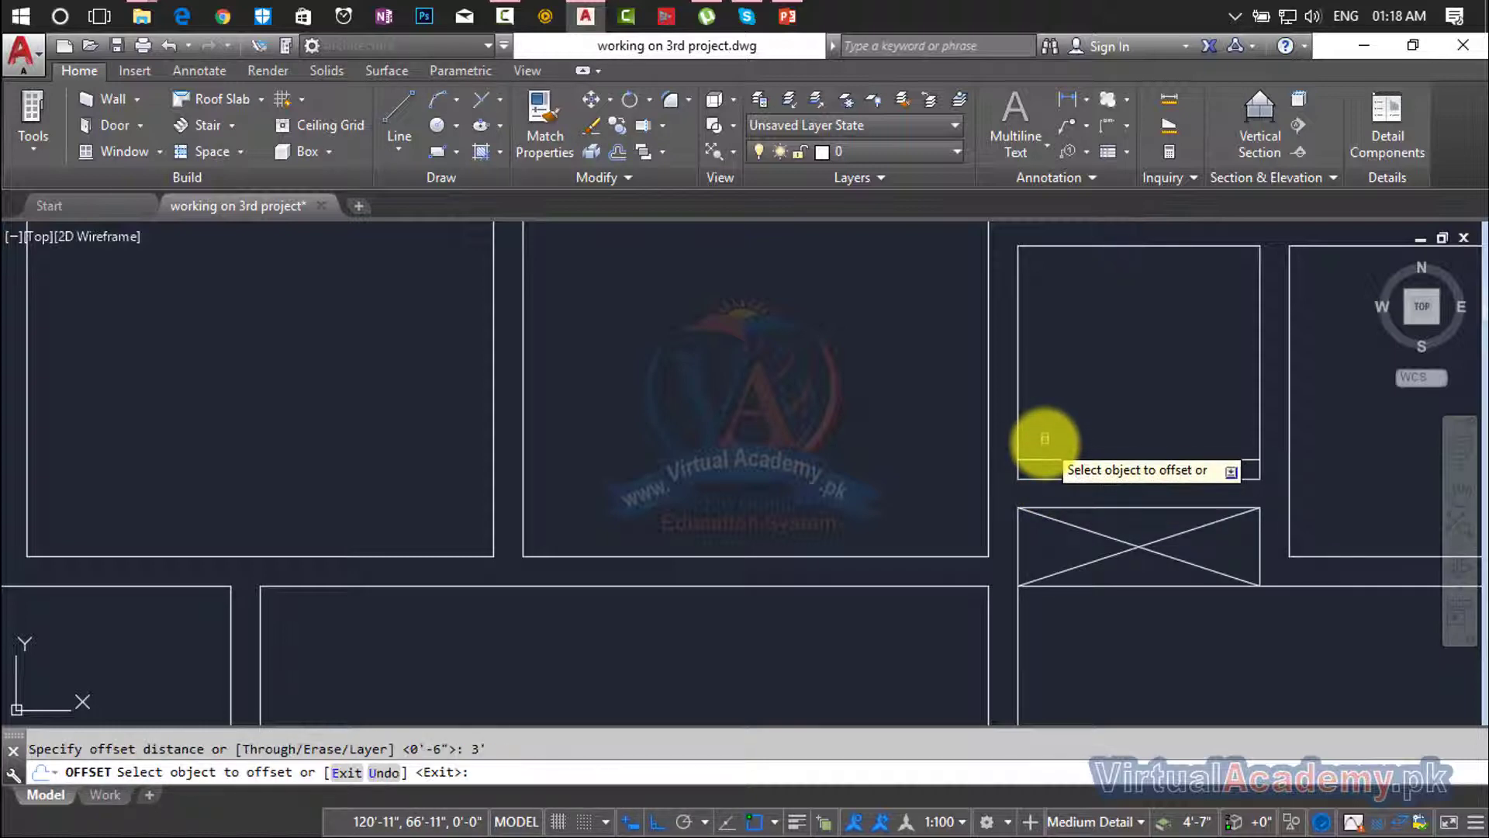
pyautogui.click(1044, 473)
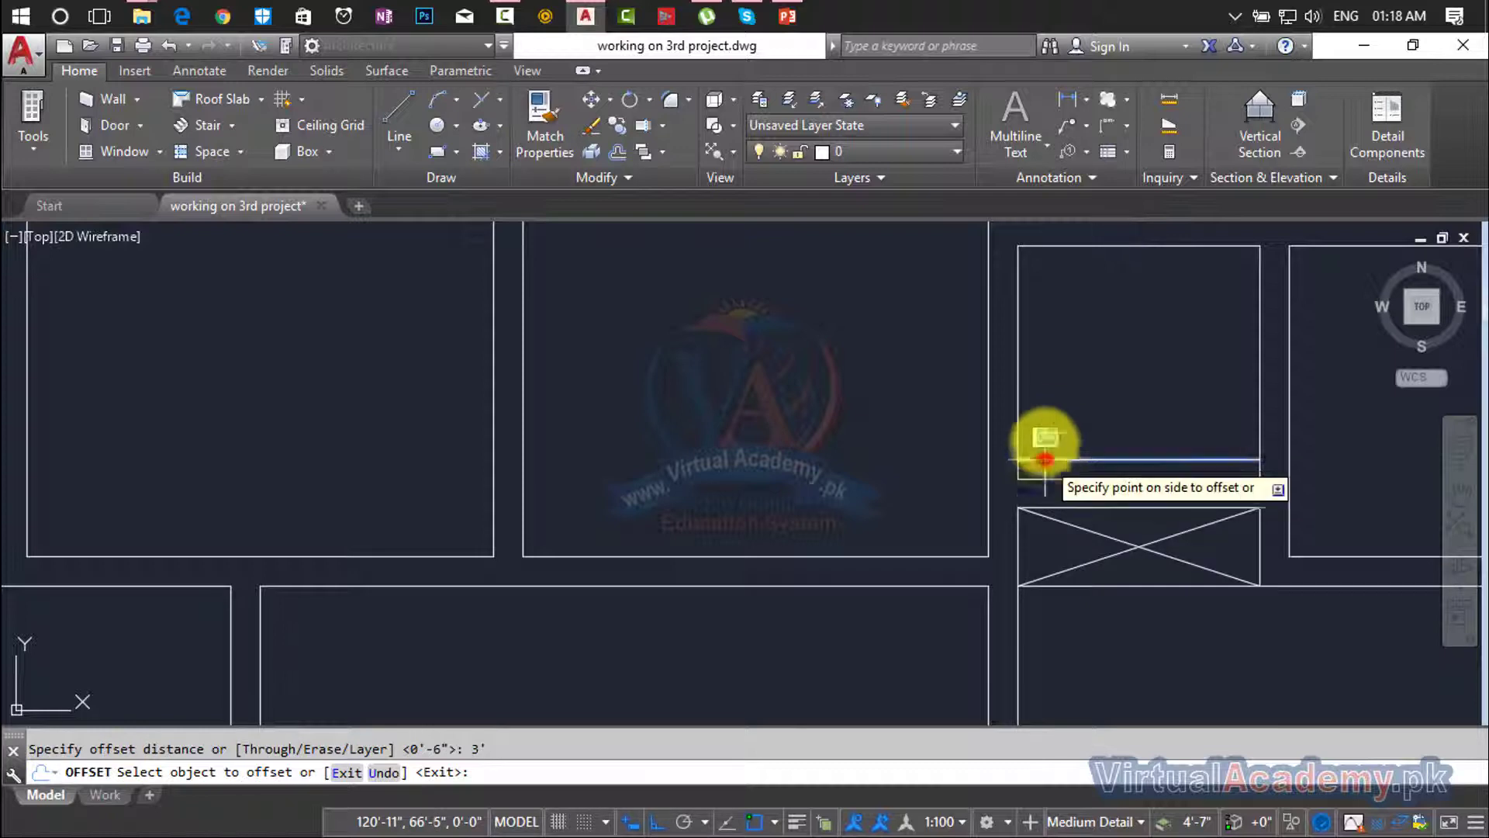
pyautogui.click(1059, 372)
pyautogui.press('Escape')
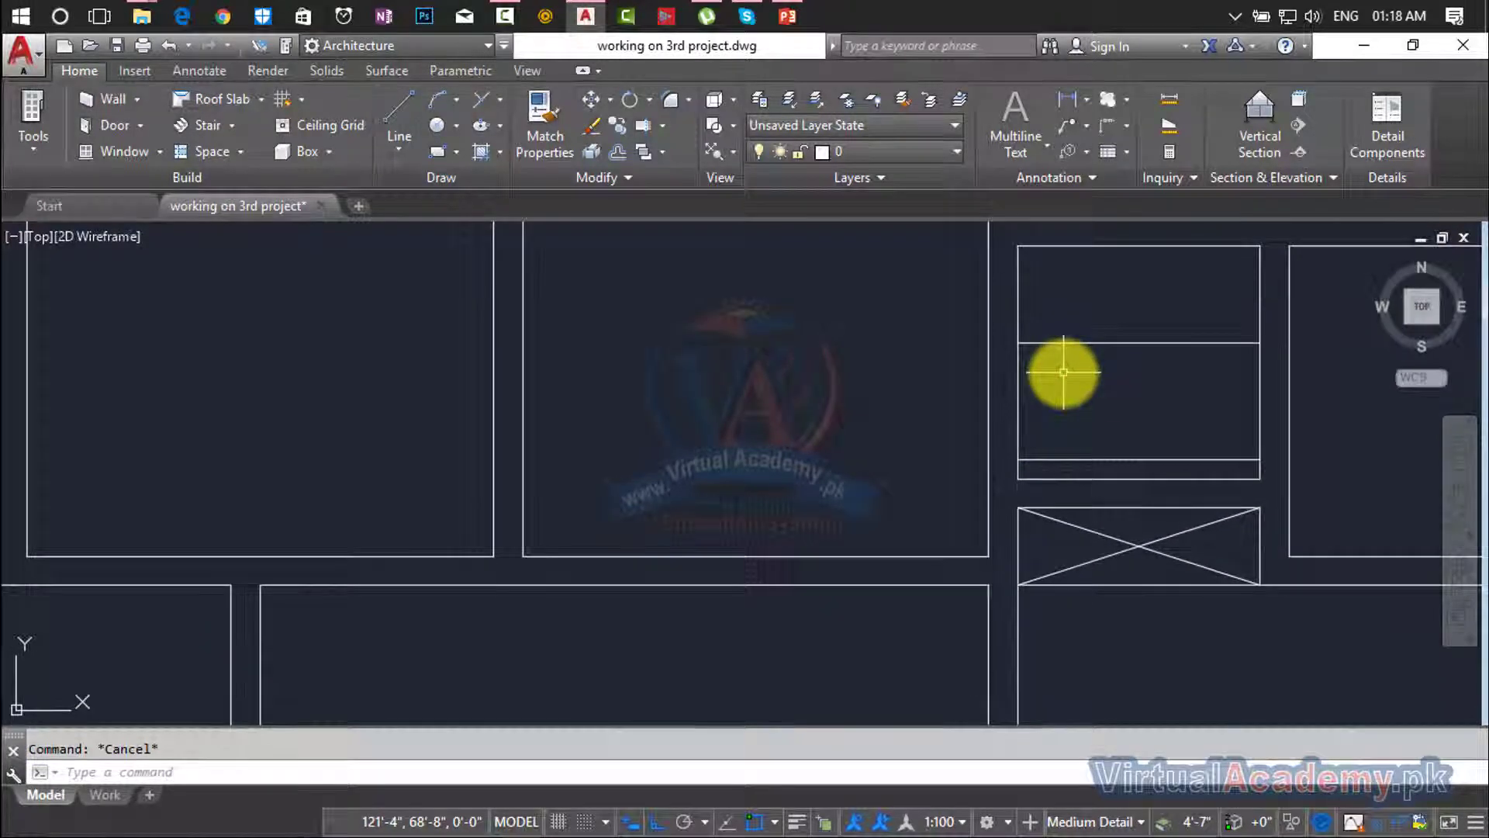
# Extend the small room's two jamb lines leftward across the wall to the adjoining large room.
pyautogui.write('ex')
pyautogui.press('Return')
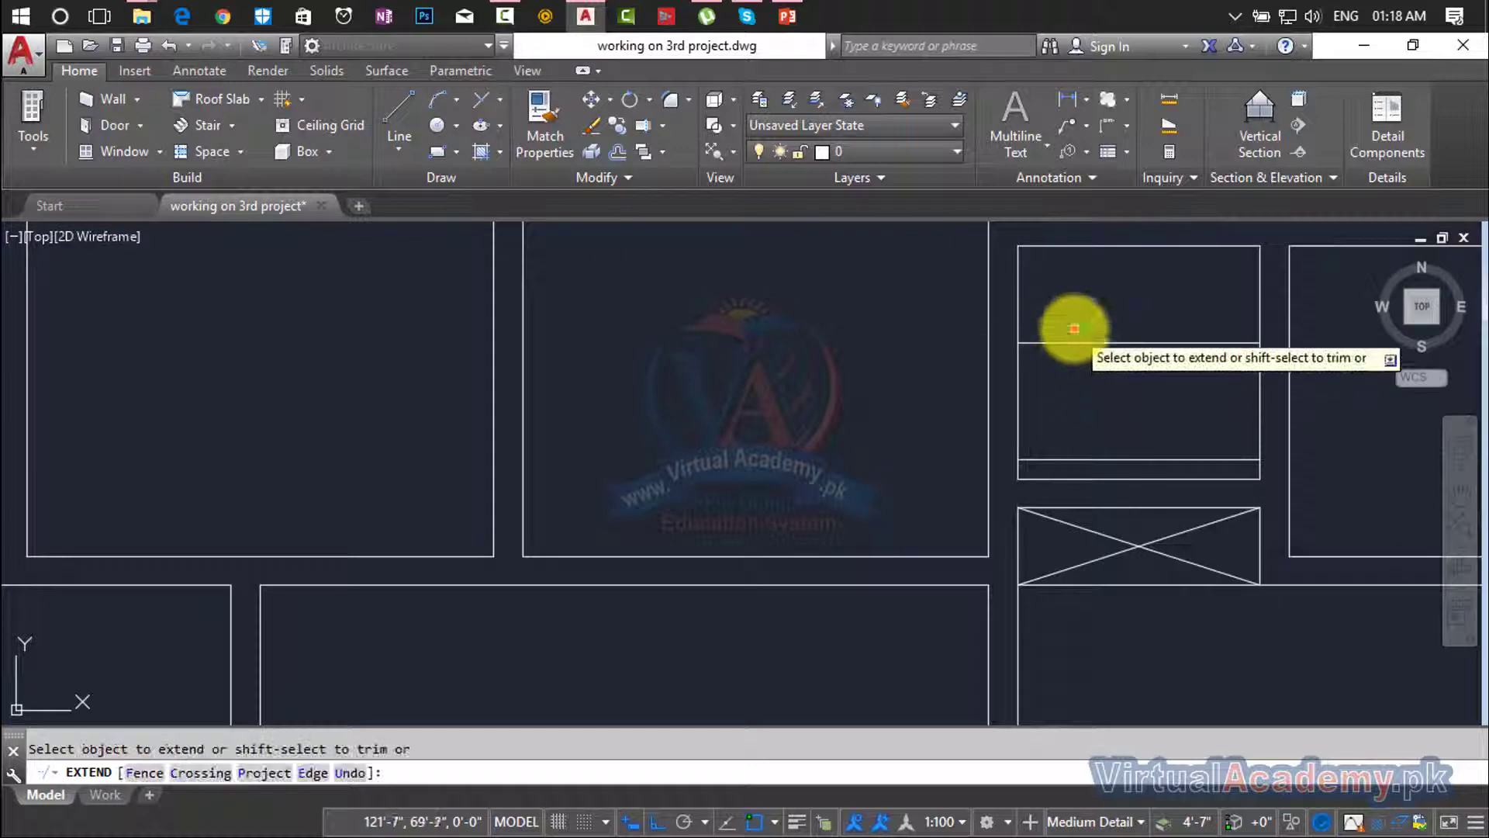
pyautogui.click(1074, 330)
pyautogui.click(1063, 469)
pyautogui.press('Return')
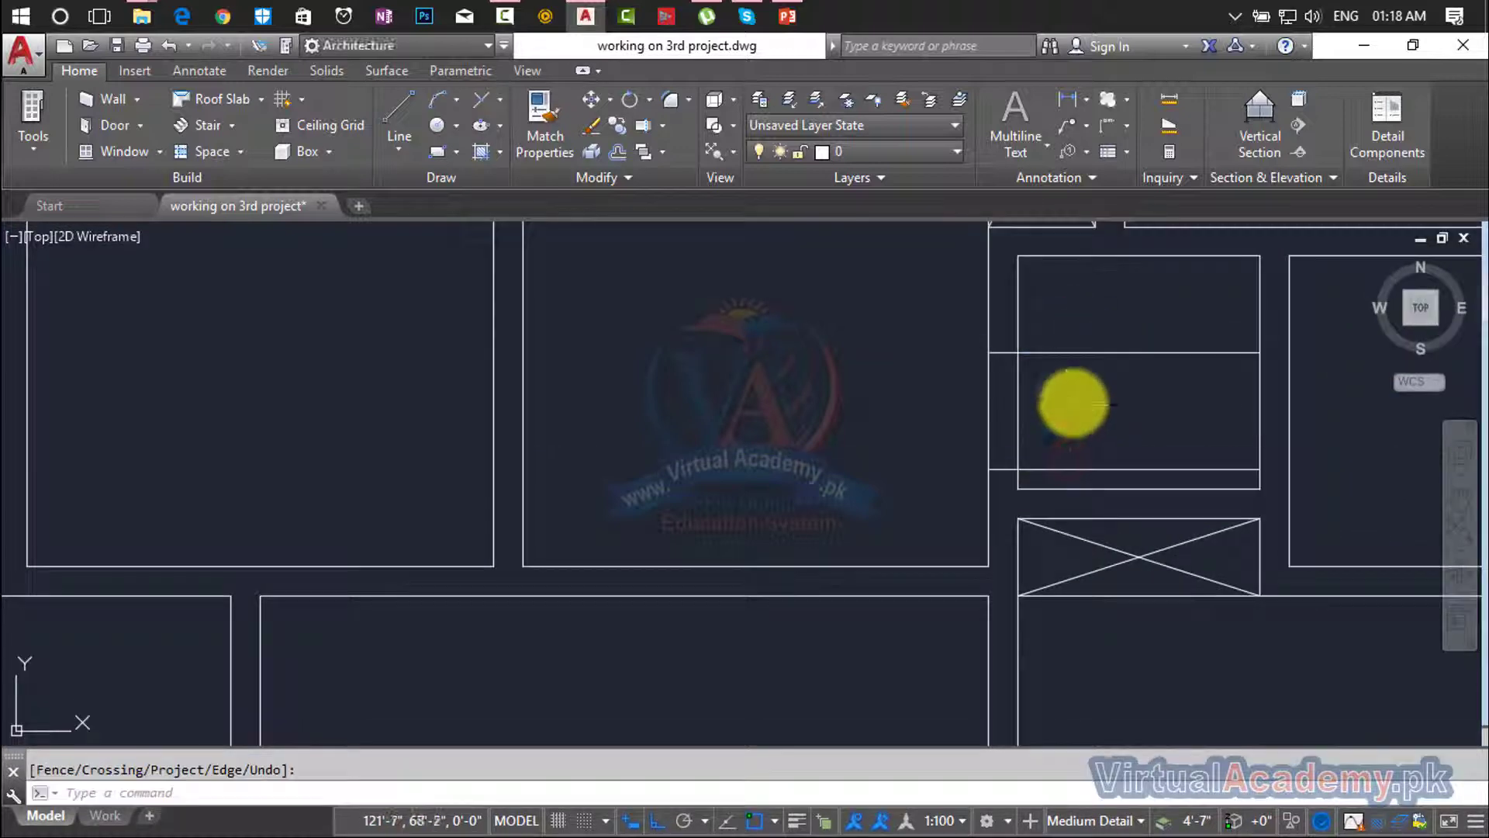
# Trim the wall lines between the small room's jambs and the jamb lines inside the room to open the doorway.
pyautogui.press('Return')
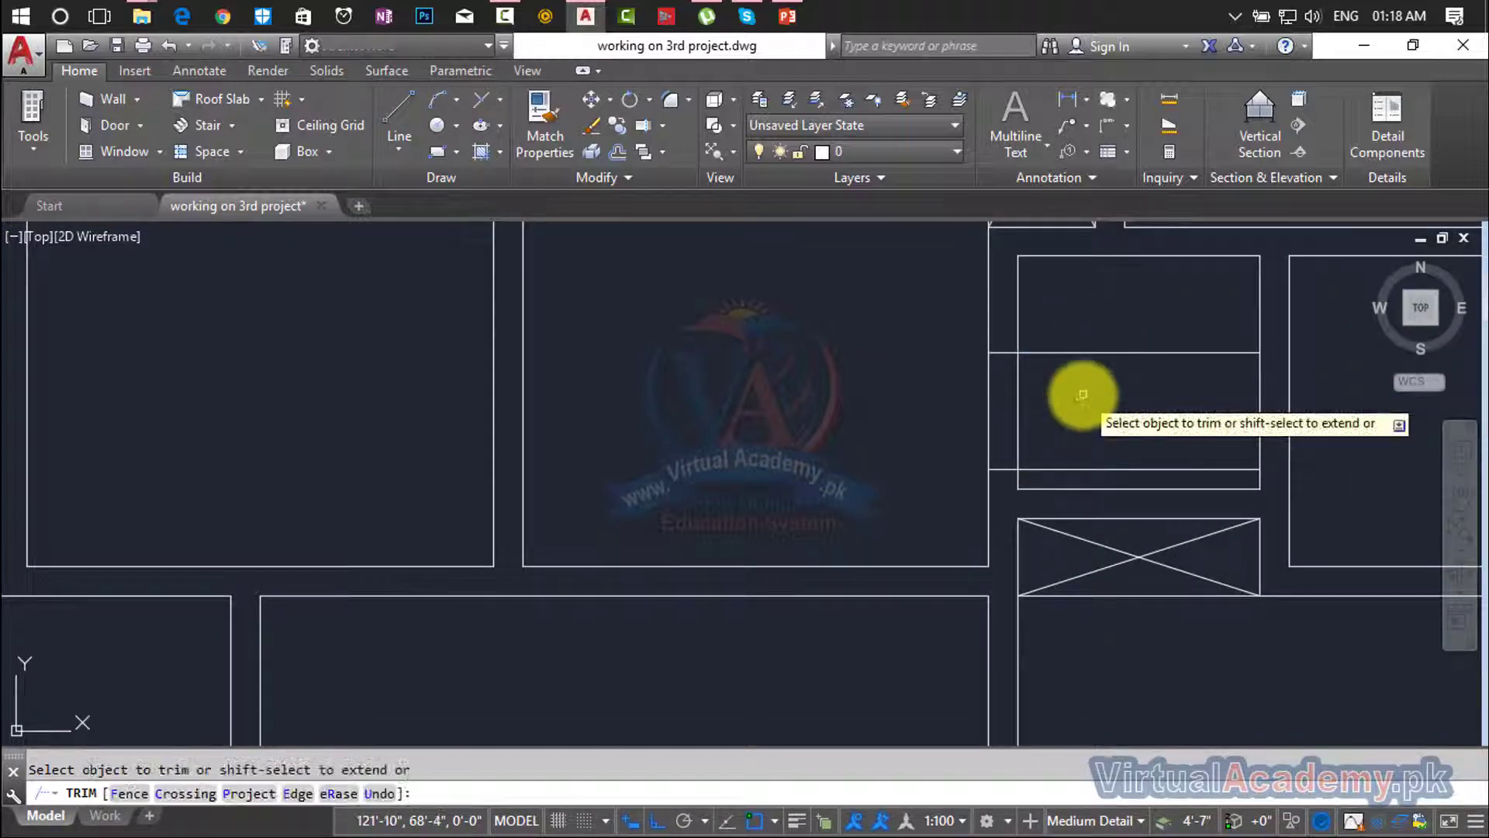
pyautogui.click(1073, 392)
pyautogui.click(906, 416)
pyautogui.click(1110, 327)
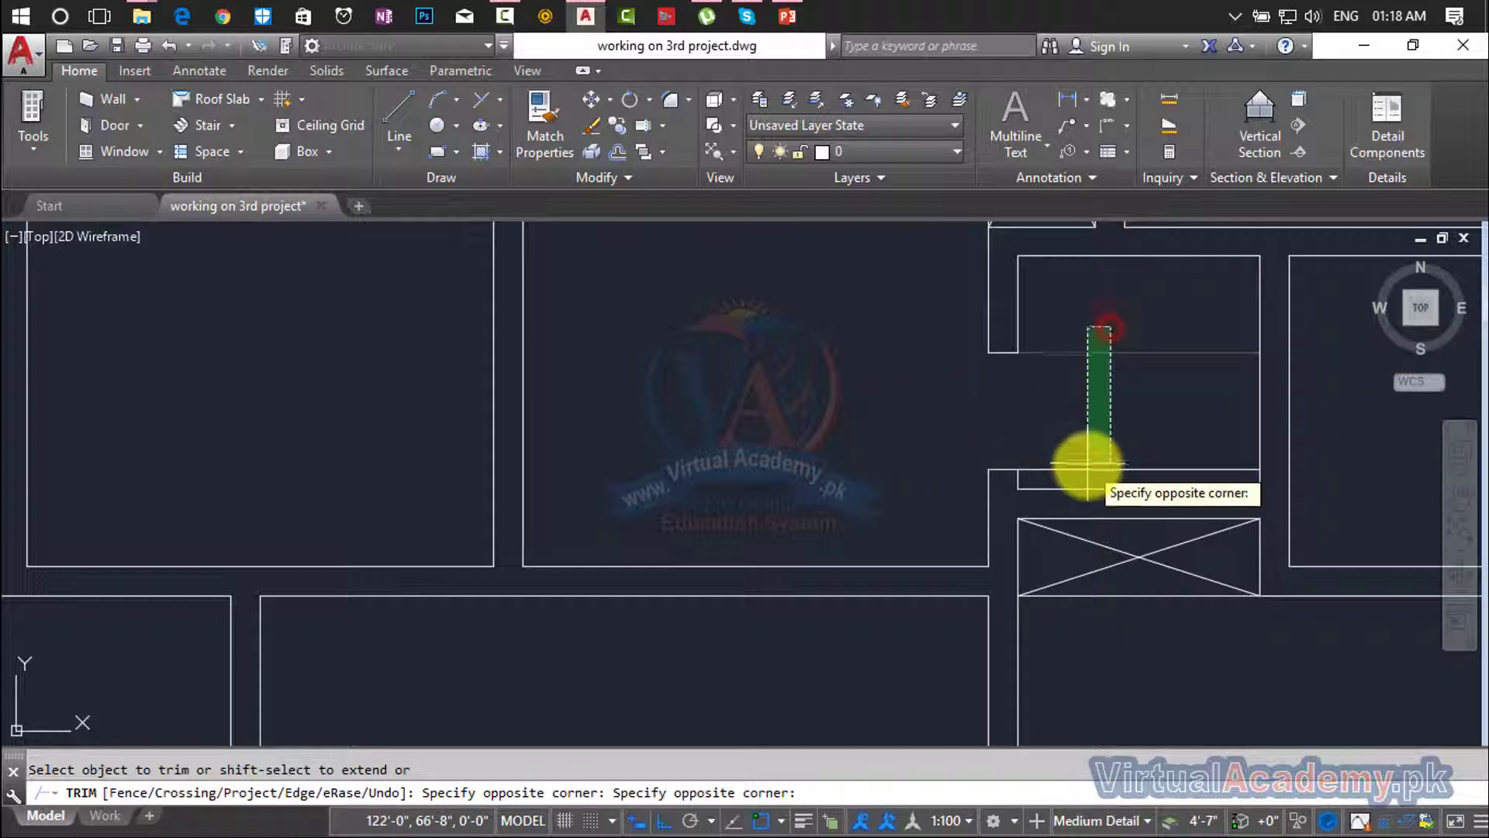
pyautogui.click(1081, 473)
pyautogui.scroll(-5, 1081, 465)
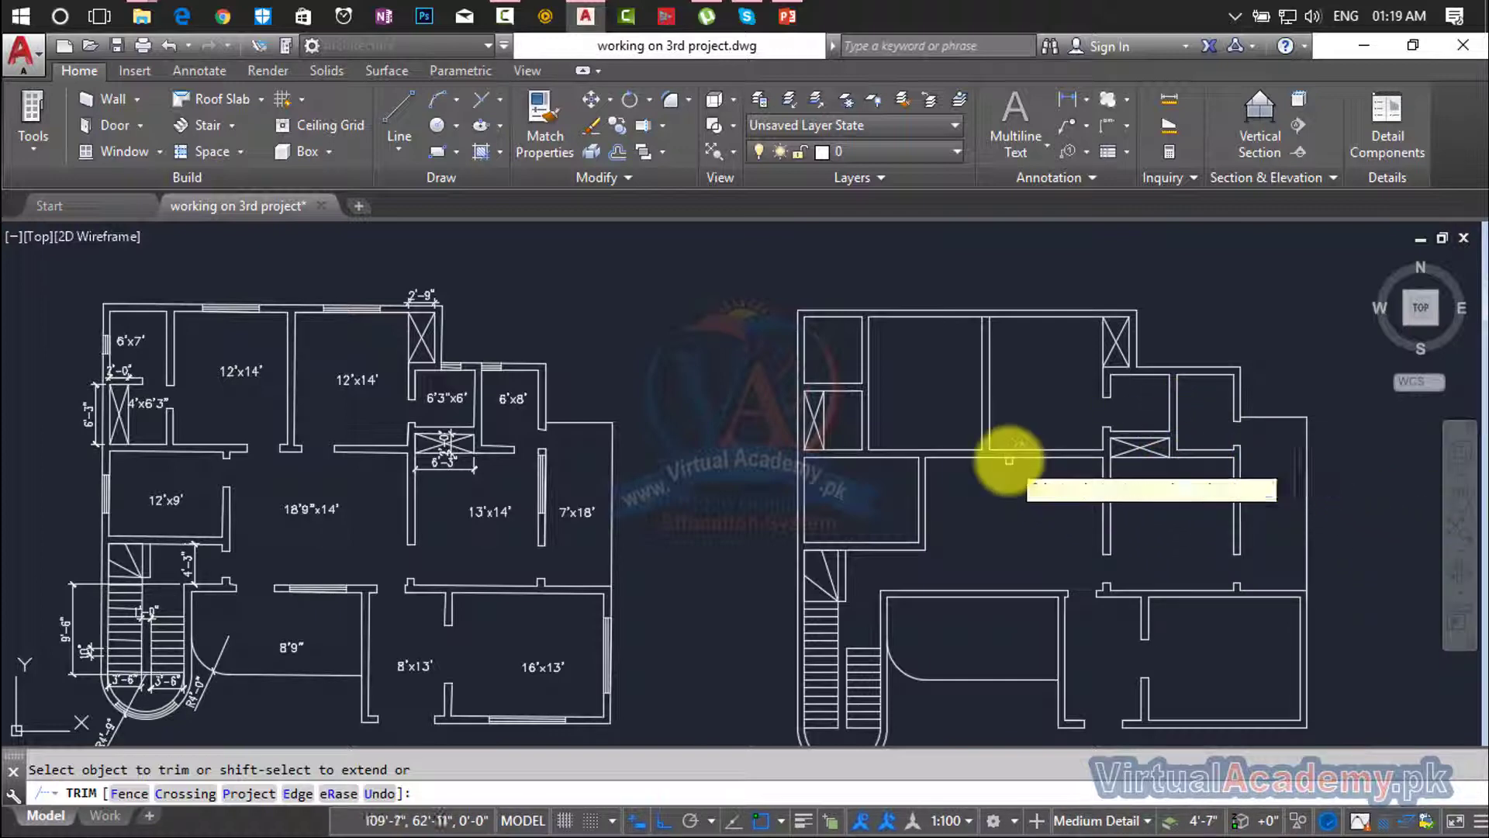
pyautogui.scroll(4, 1001, 456)
pyautogui.press('Escape')
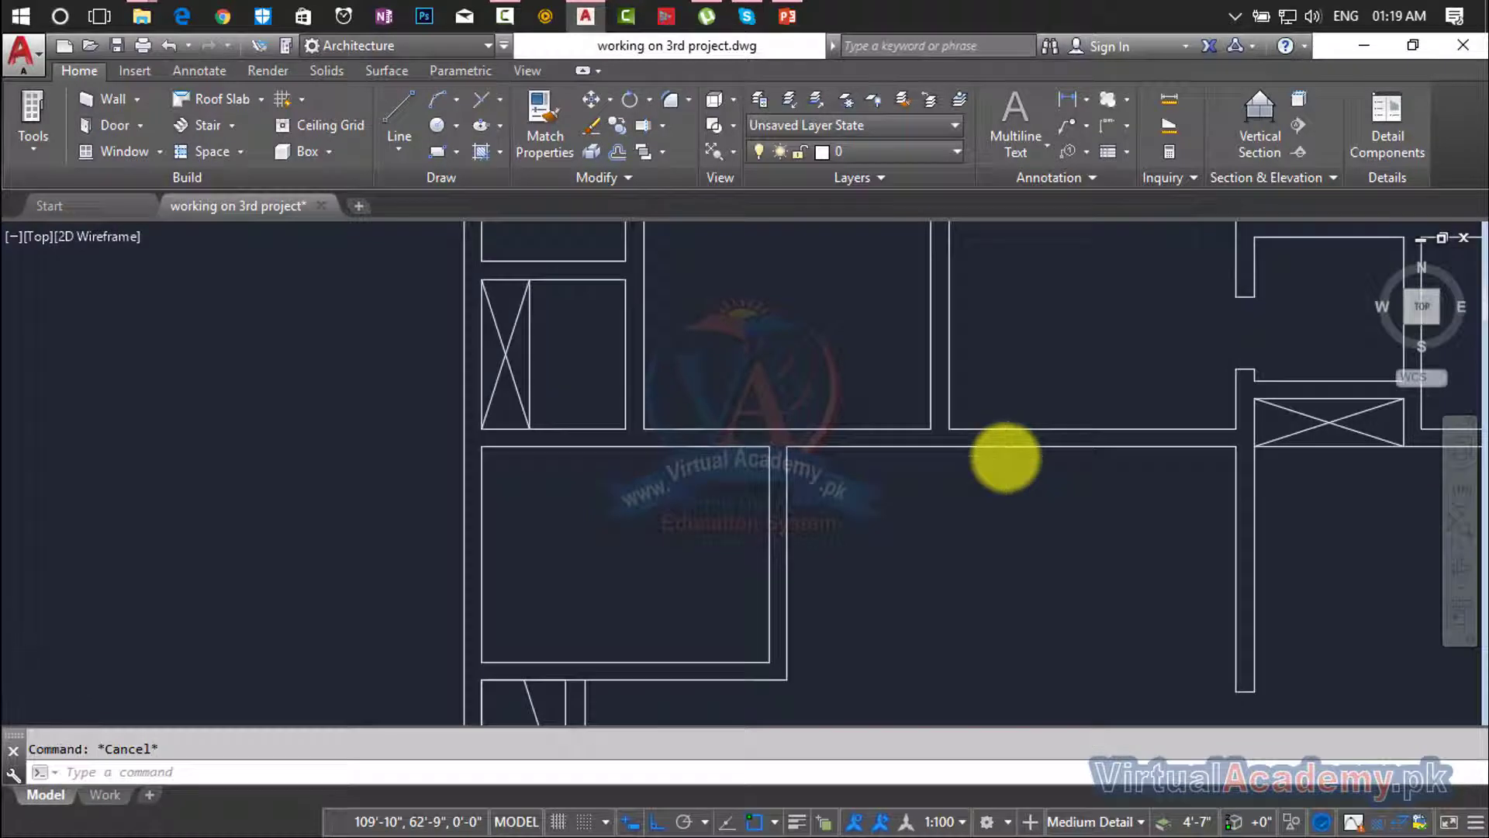
# Offset both faces of the wall between the two large upper rooms 9" outward to mark a jamb in each room.
pyautogui.scroll(-5, 1006, 458)
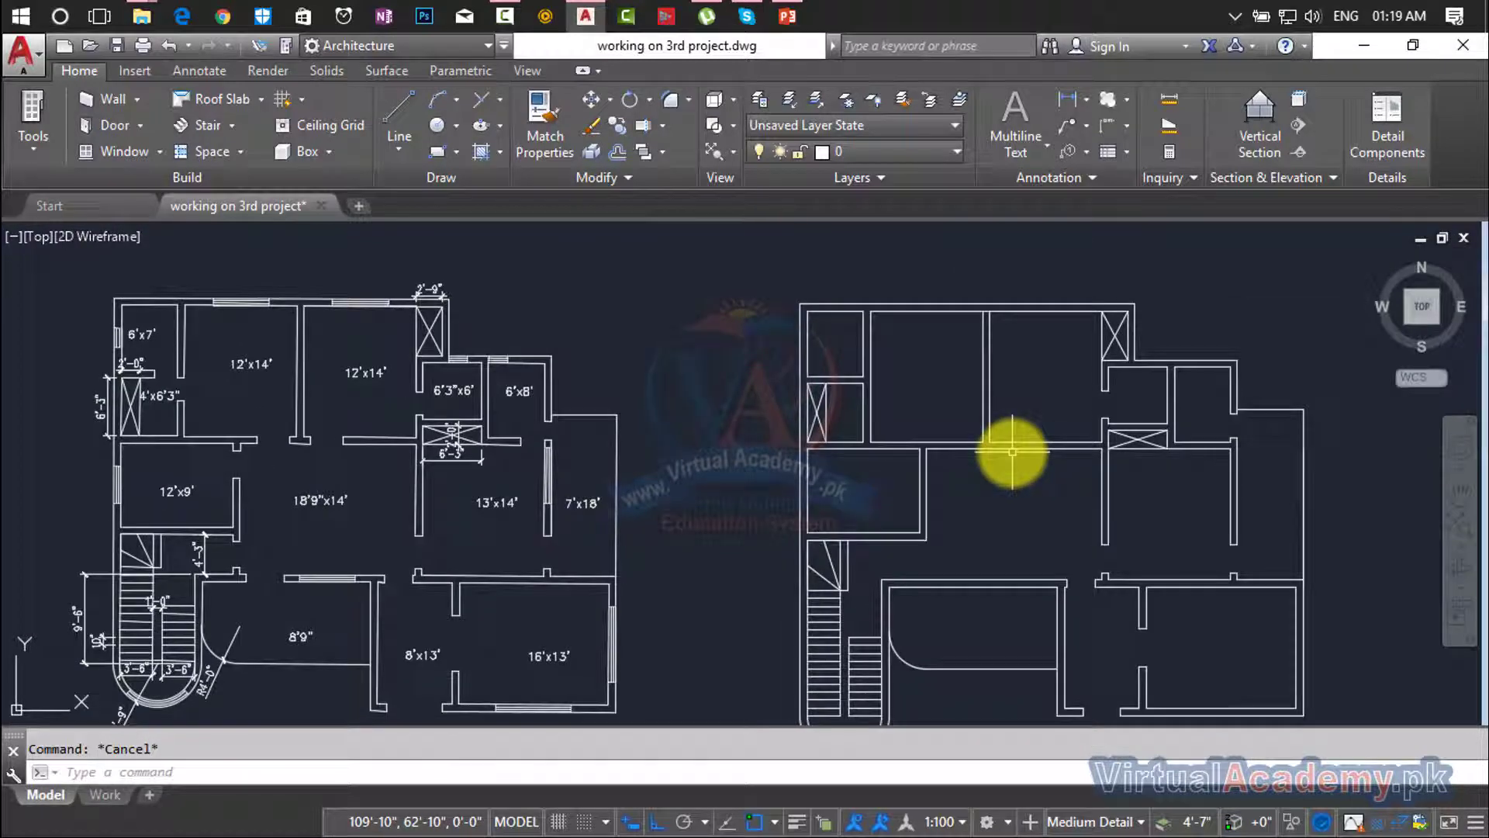
pyautogui.press('Return')
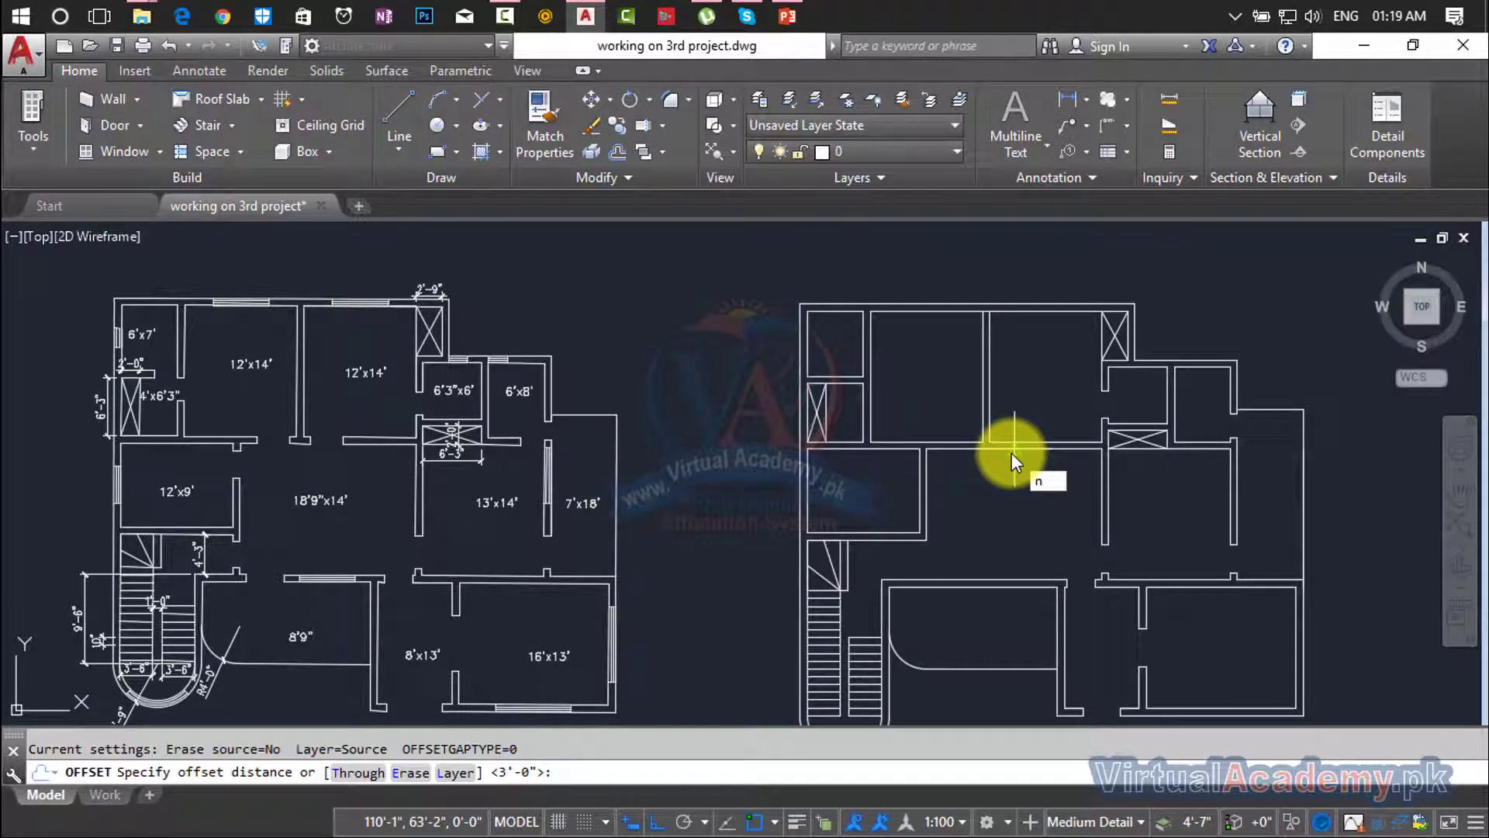
pyautogui.press('Escape')
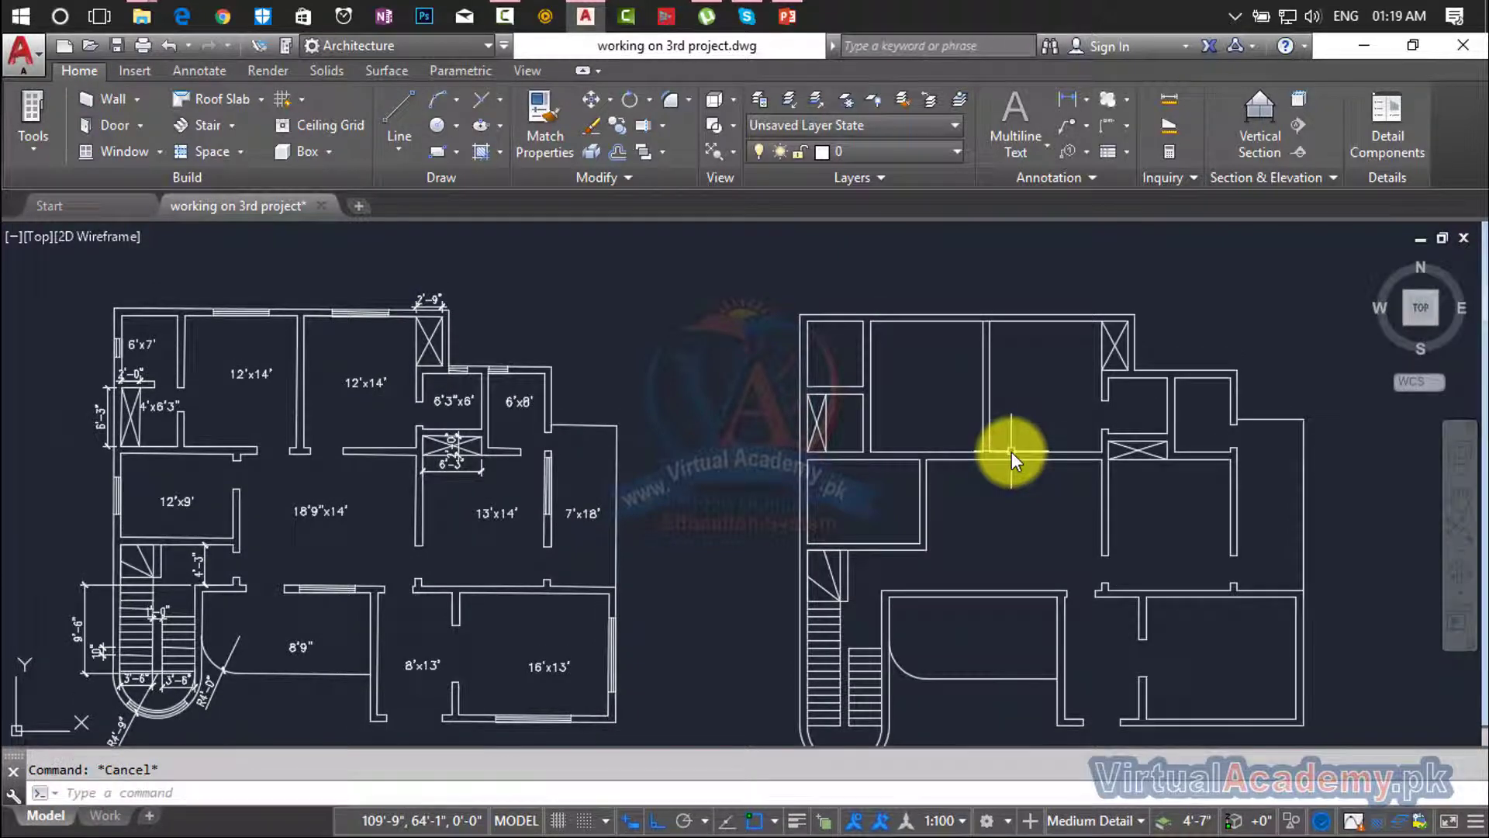
pyautogui.write('o')
pyautogui.press('Return')
pyautogui.write('9"')
pyautogui.press('Return')
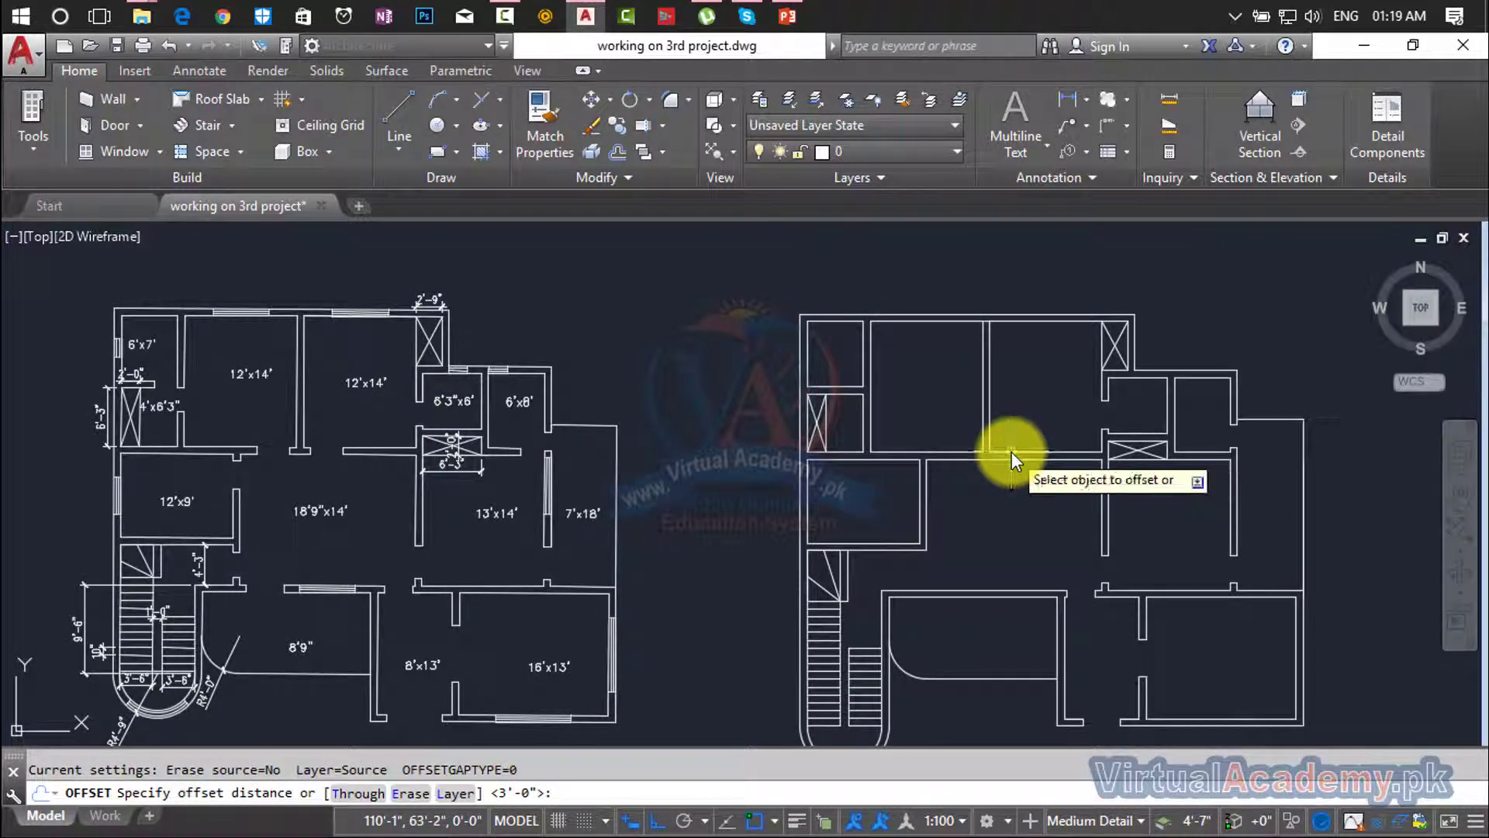
pyautogui.click(990, 423)
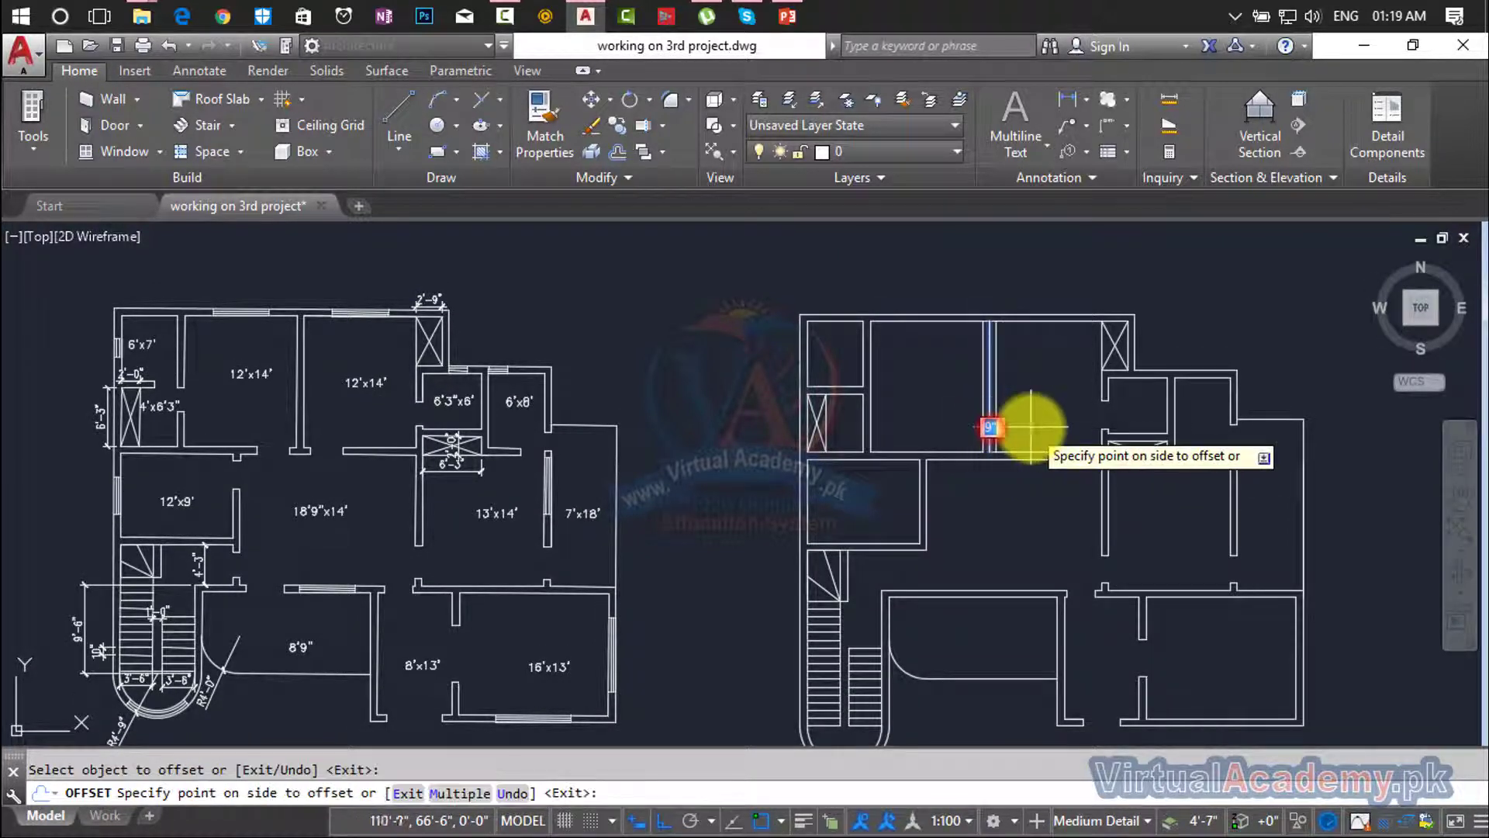
pyautogui.click(1030, 425)
pyautogui.click(983, 442)
pyautogui.click(968, 473)
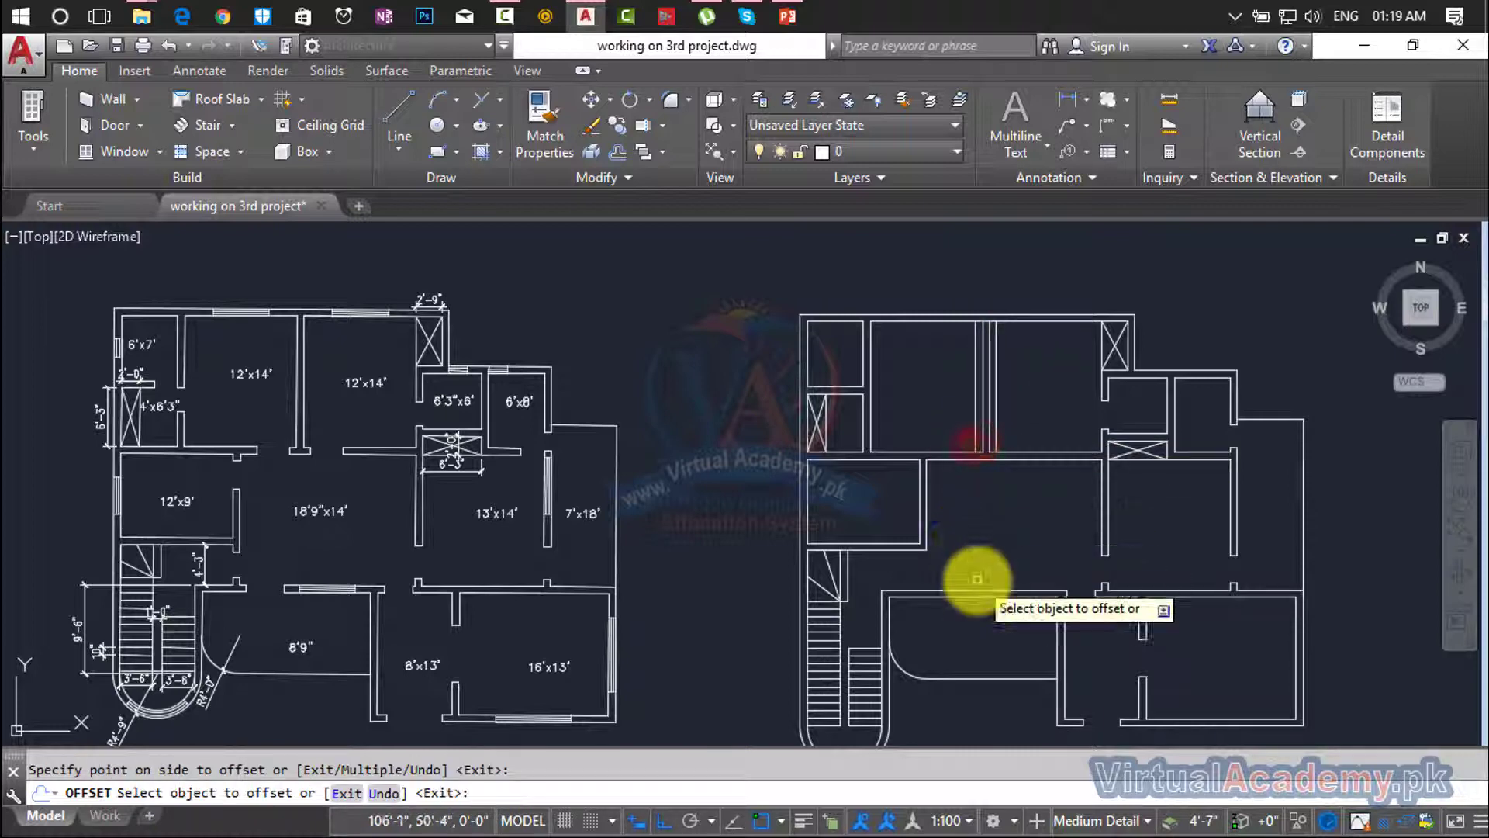
pyautogui.press('Escape')
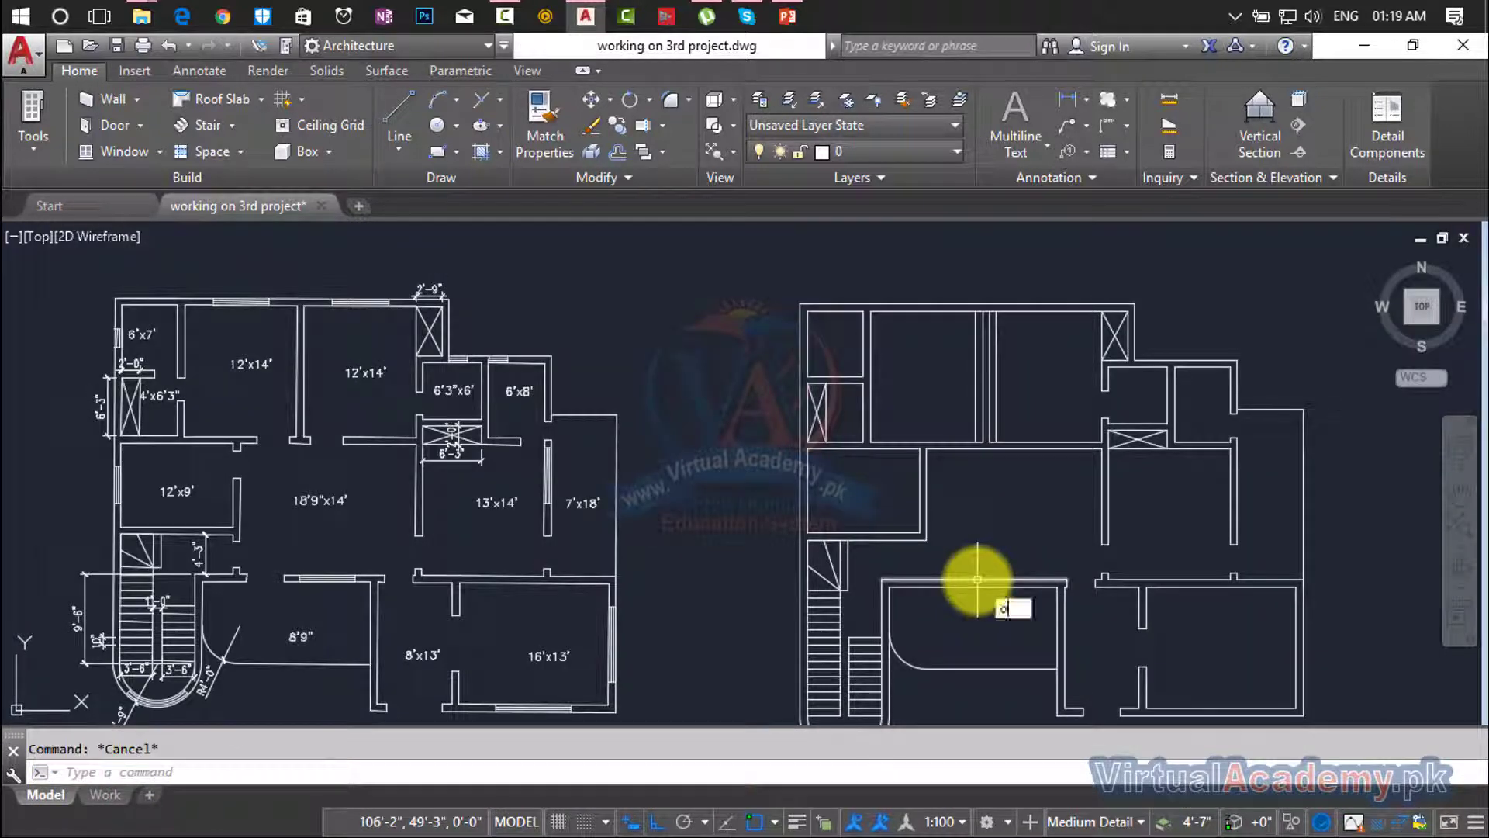
# Offset each 9" jamb line beside the wall between the two large upper rooms 3' outward to mark the second jambs.
pyautogui.write('o')
pyautogui.press('Return')
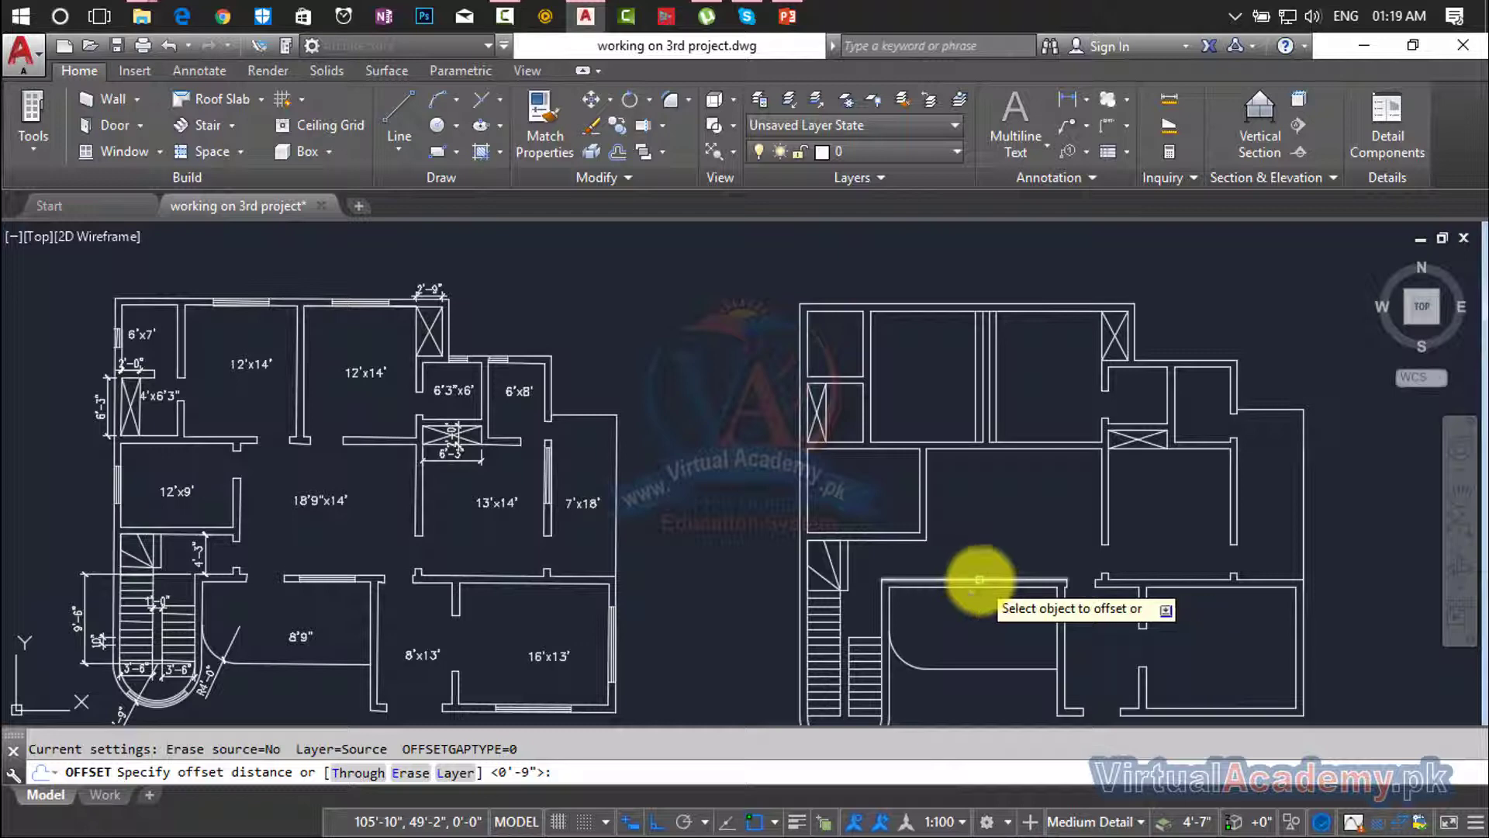
pyautogui.click(996, 431)
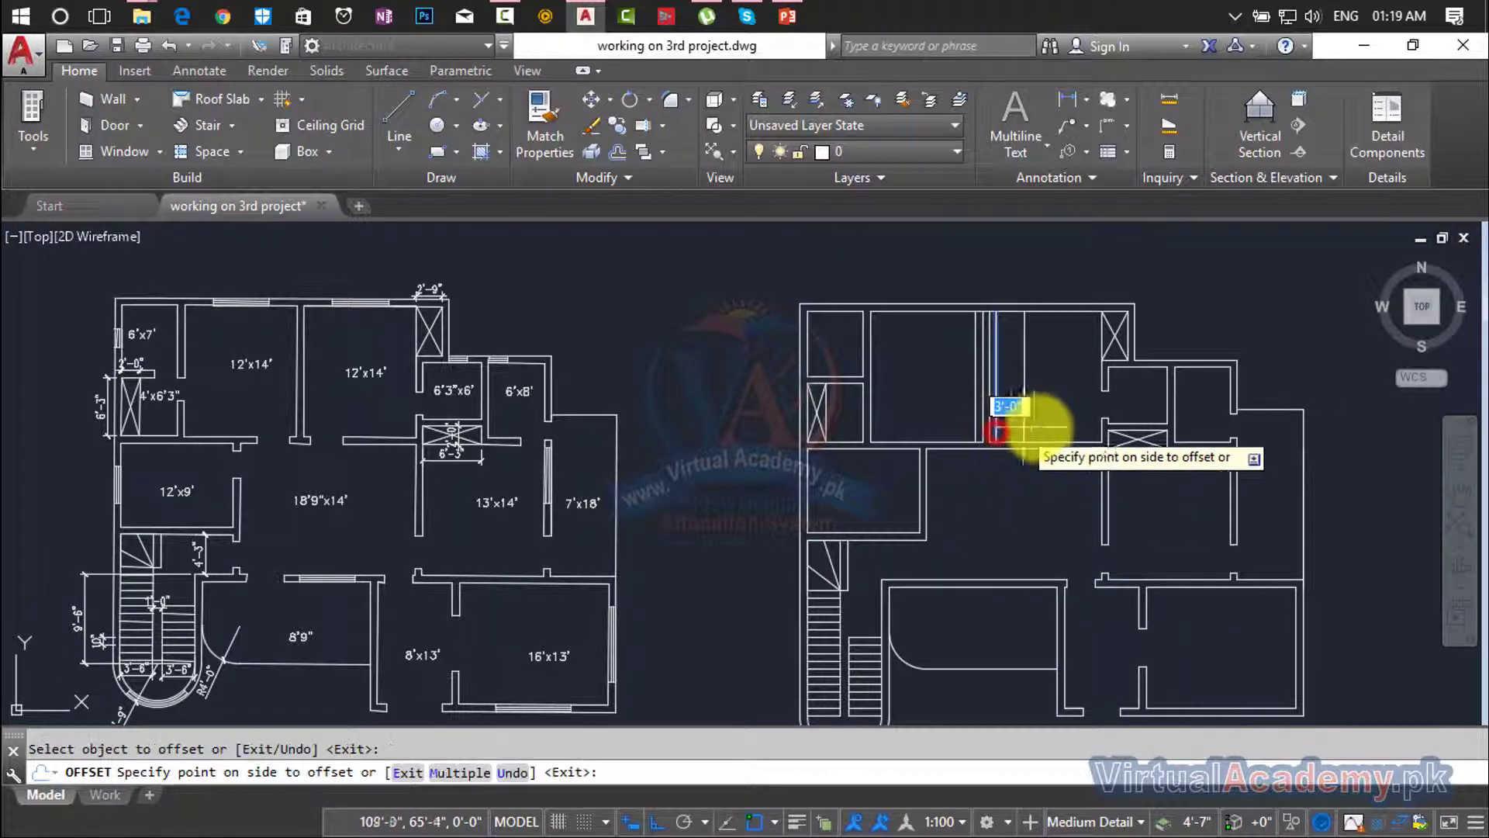
pyautogui.click(1028, 425)
pyautogui.click(976, 433)
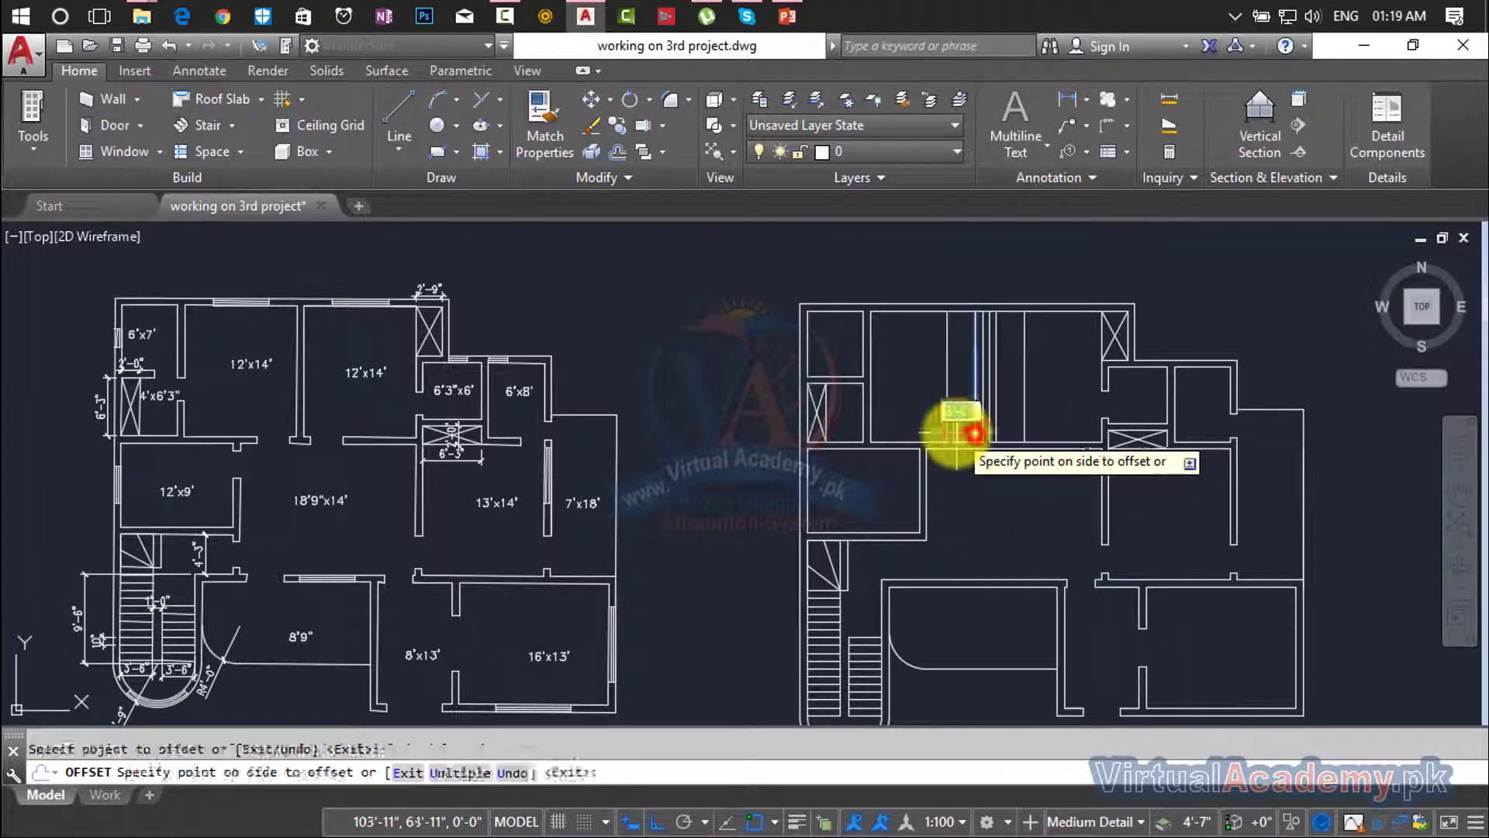
pyautogui.click(956, 433)
pyautogui.press('Escape')
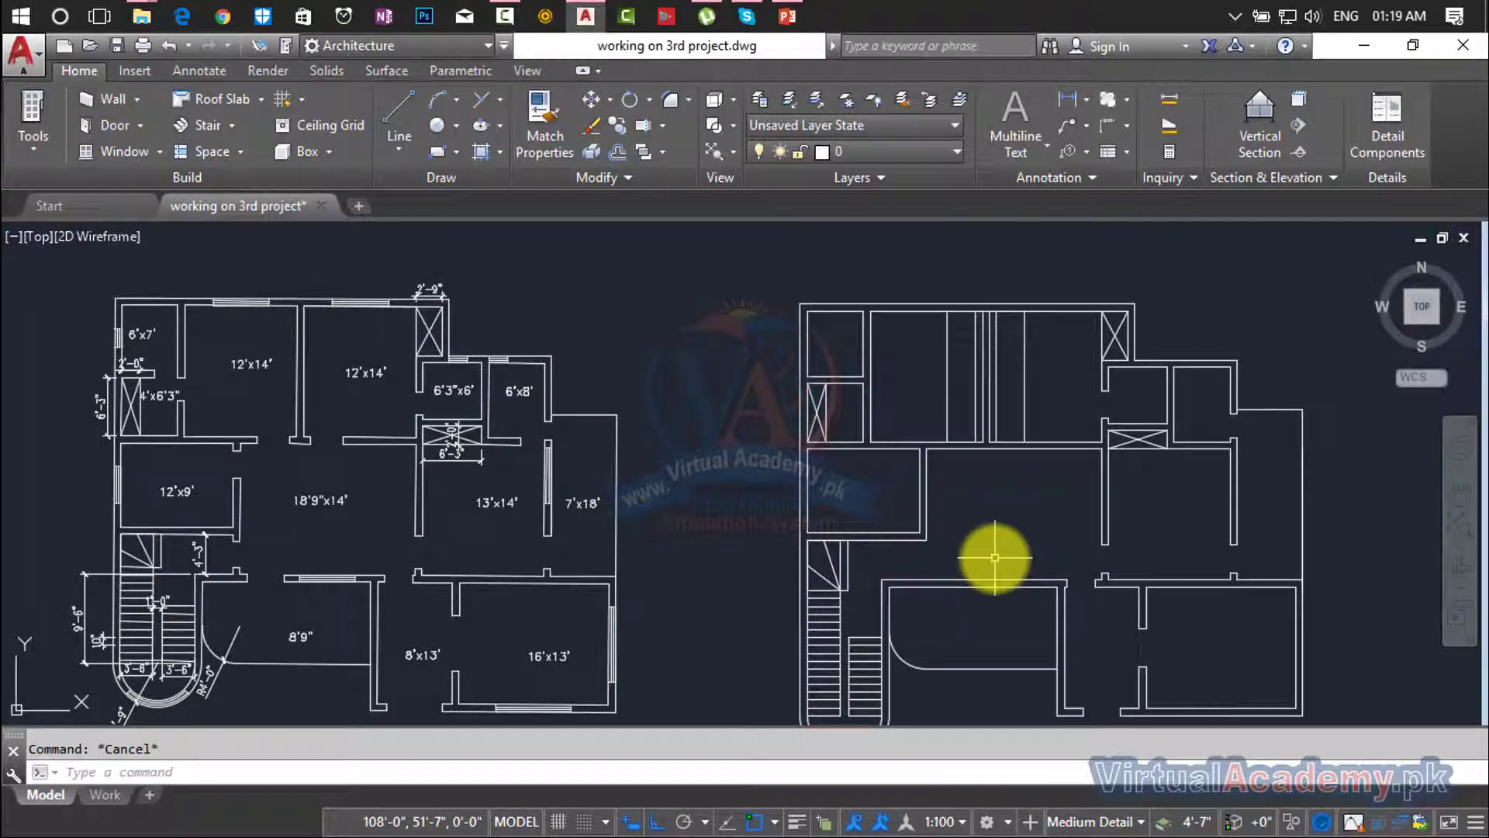
# Extend the four jamb lines of the two large upper rooms down across the rooms' lower wall.
pyautogui.write('EX')
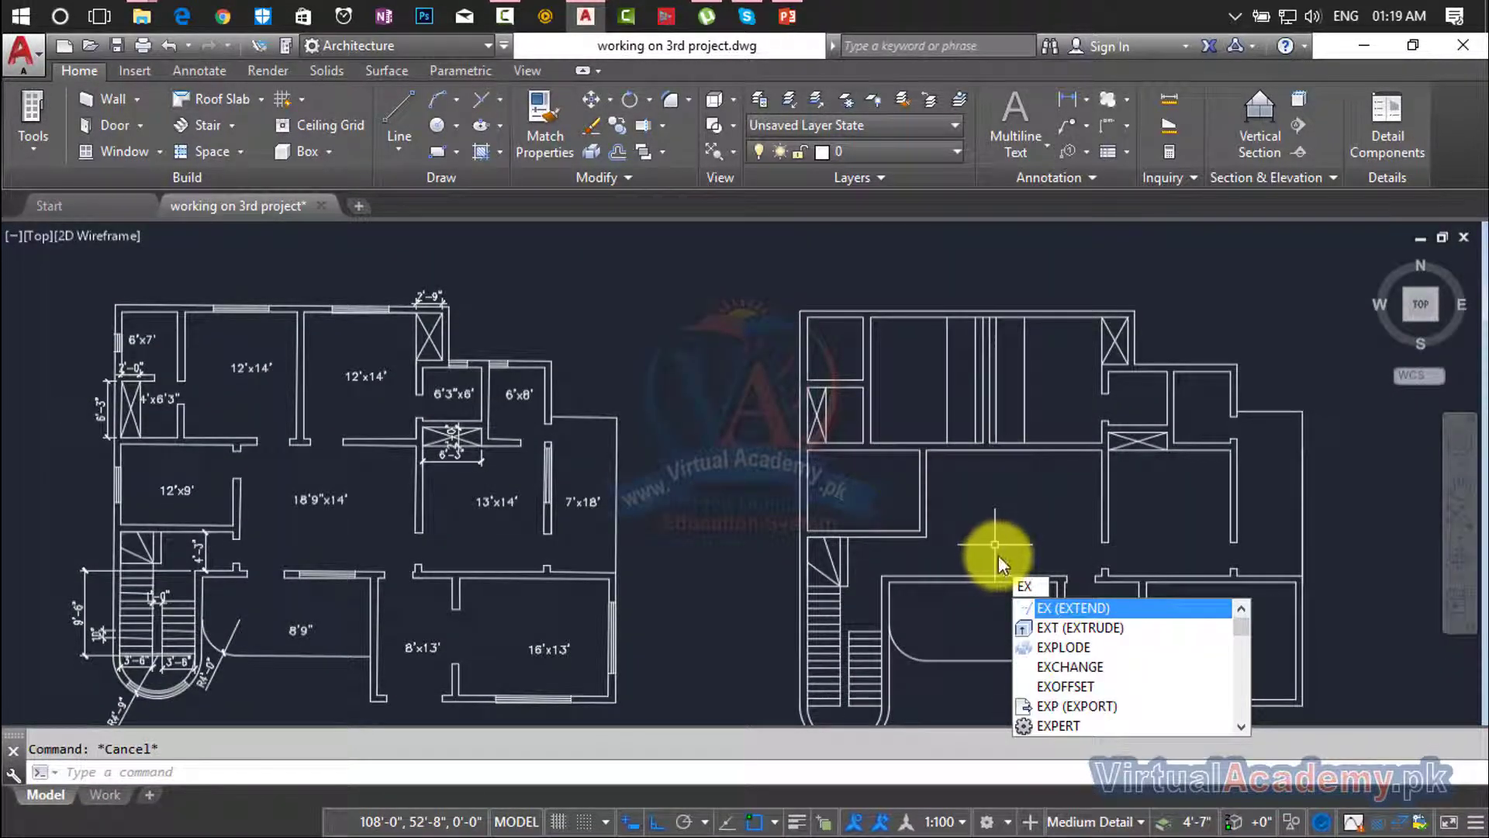
pyautogui.press('Return')
pyautogui.press('Return')
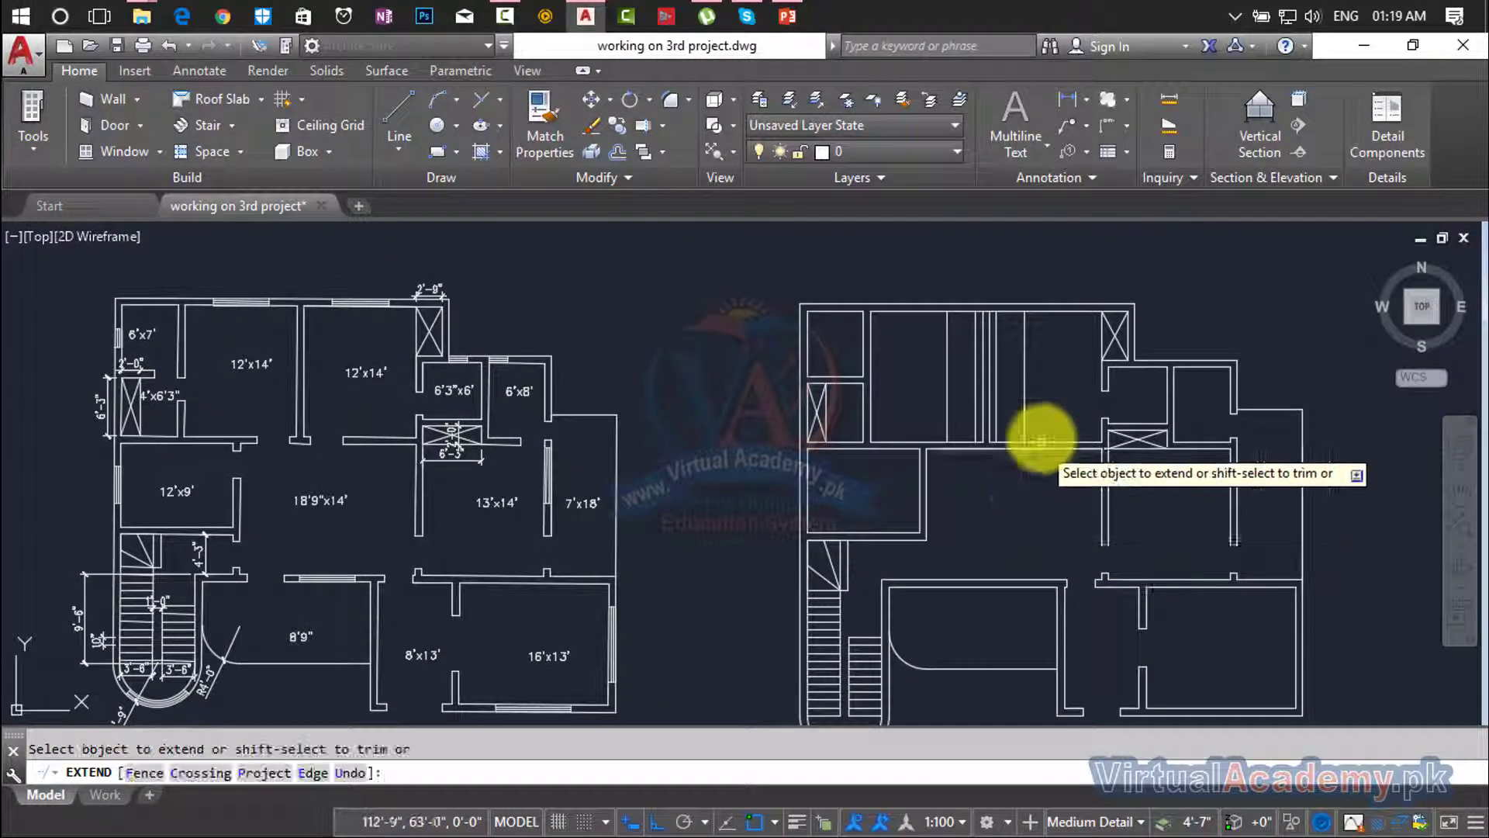
pyautogui.click(1049, 415)
pyautogui.click(991, 433)
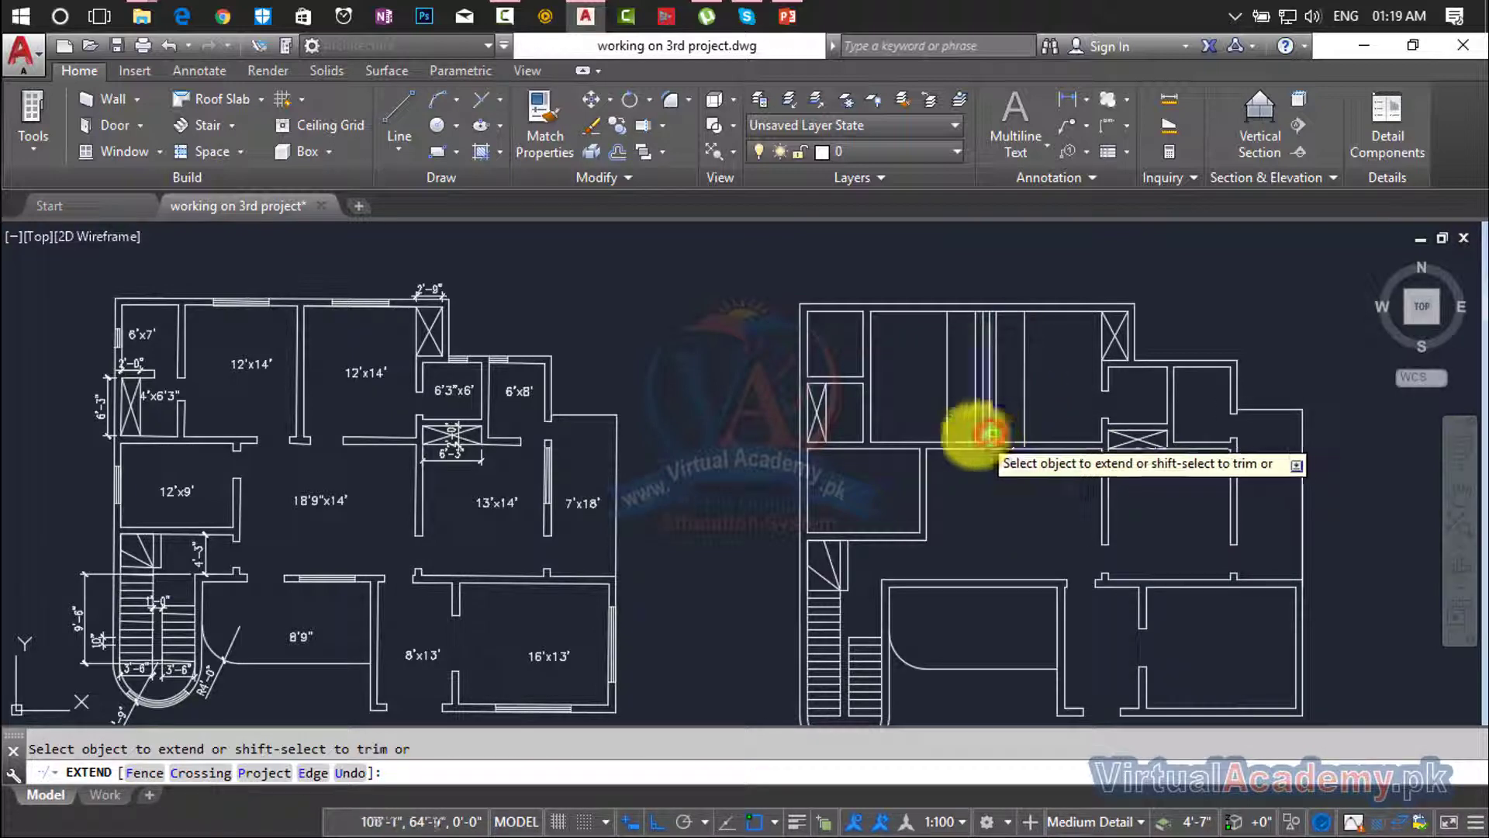
pyautogui.click(978, 430)
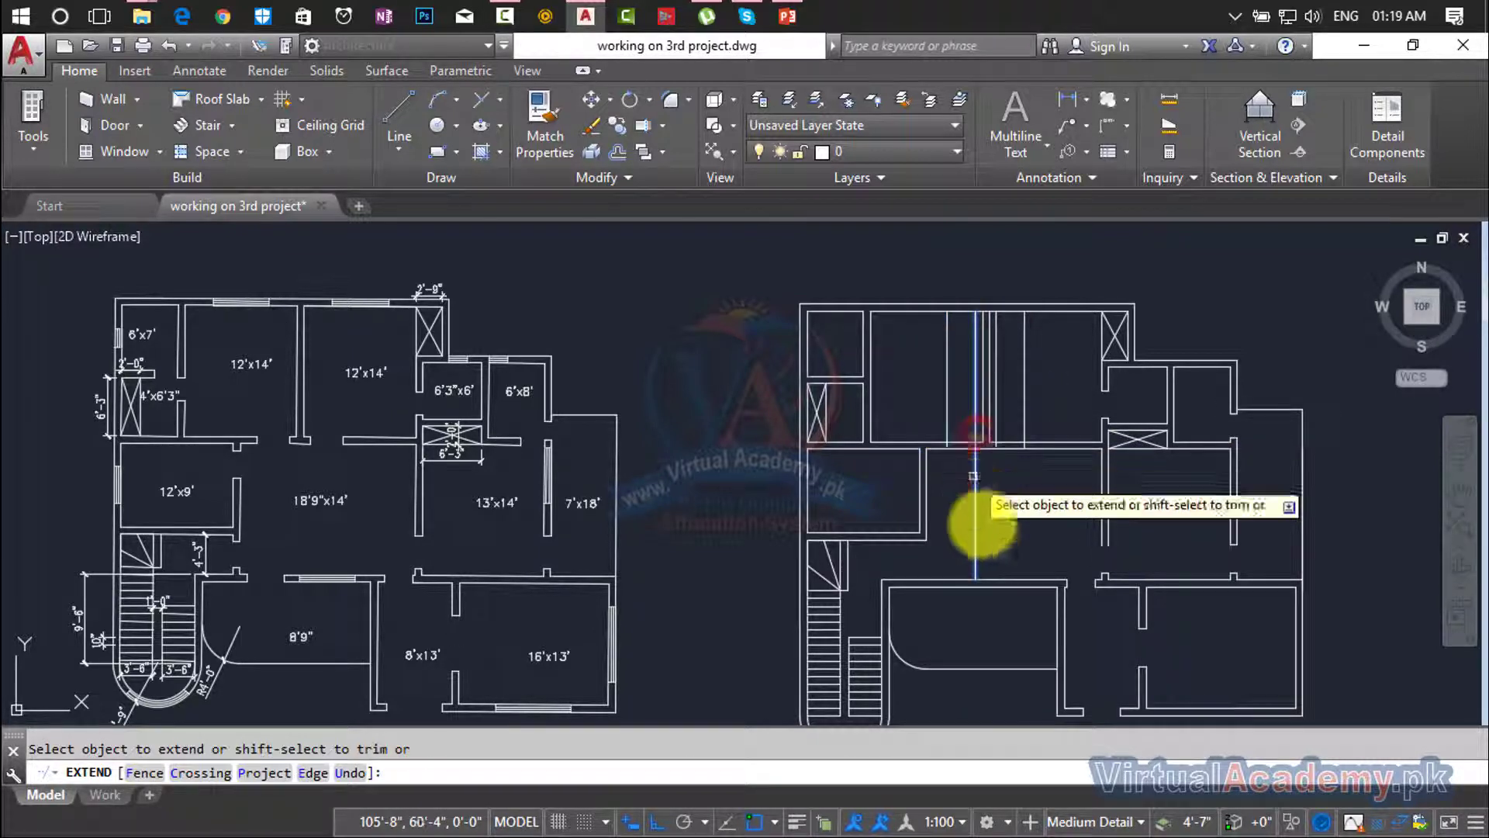
pyautogui.press('Escape')
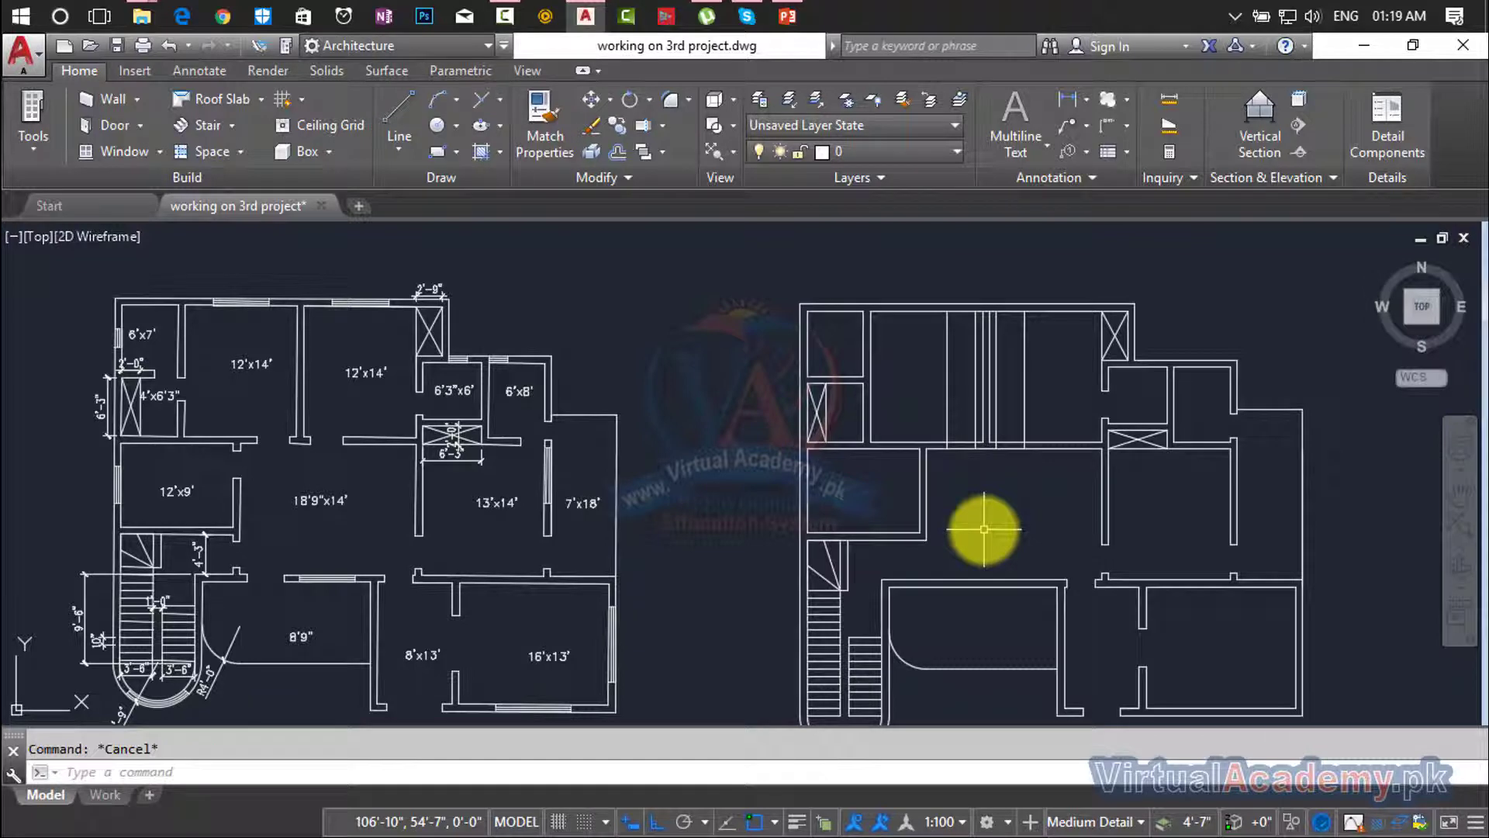
# Trim away the portions of the four jamb lines that run inside the two large upper rooms.
pyautogui.write('tr')
pyautogui.press('Return')
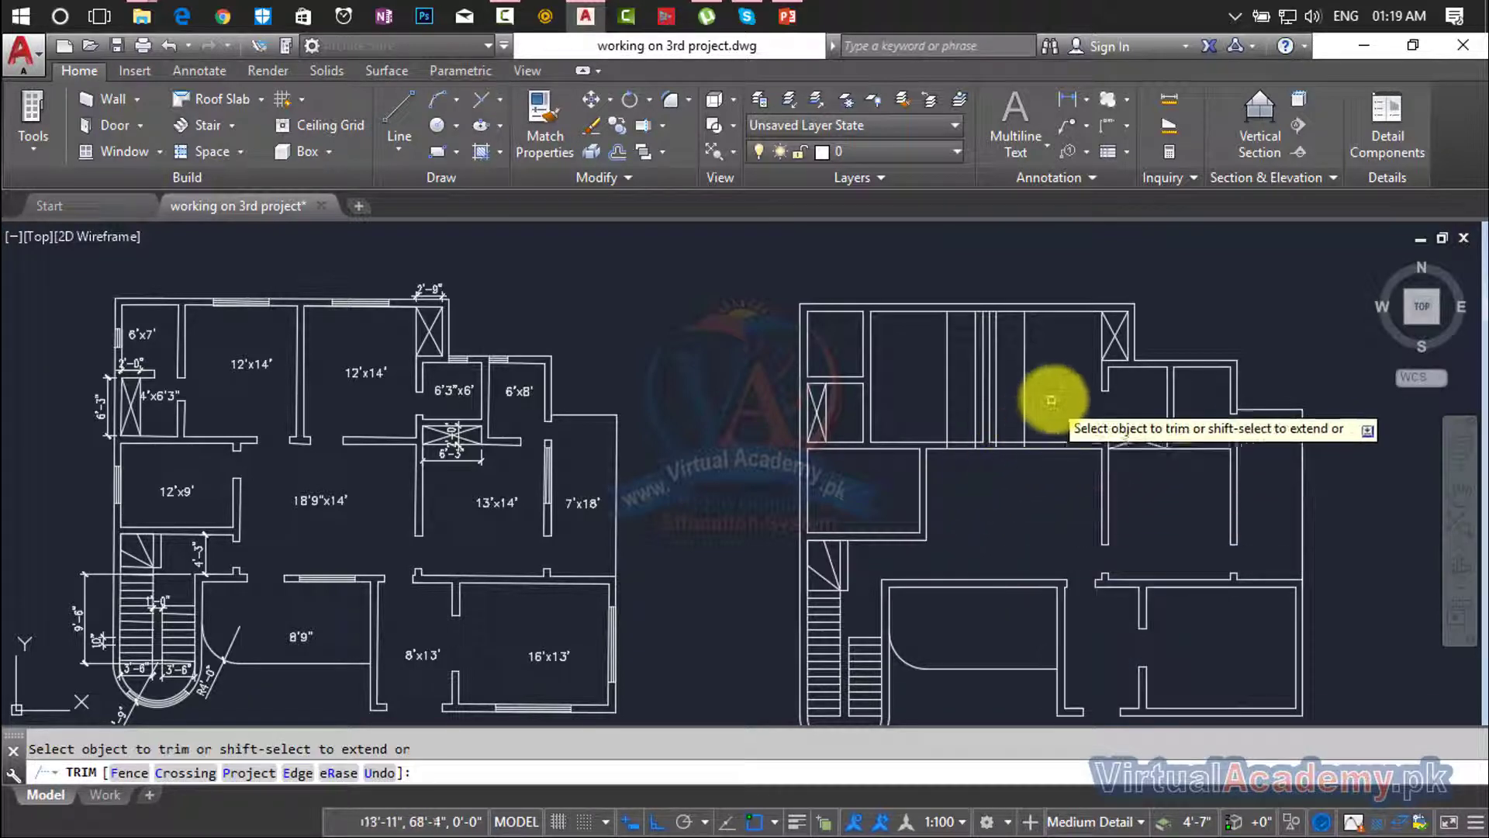
pyautogui.click(1053, 401)
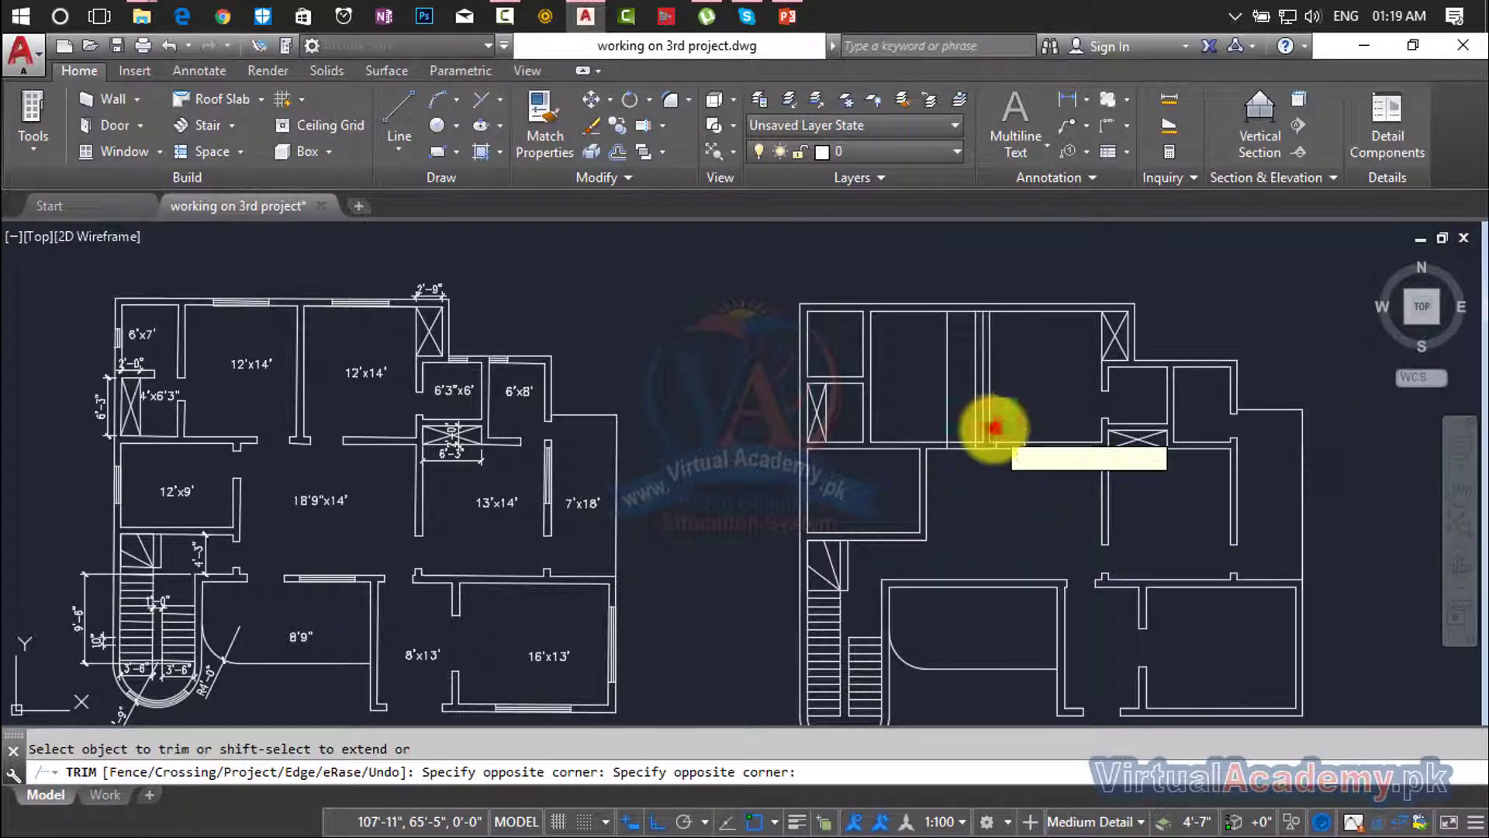
pyautogui.click(912, 416)
pyautogui.click(974, 429)
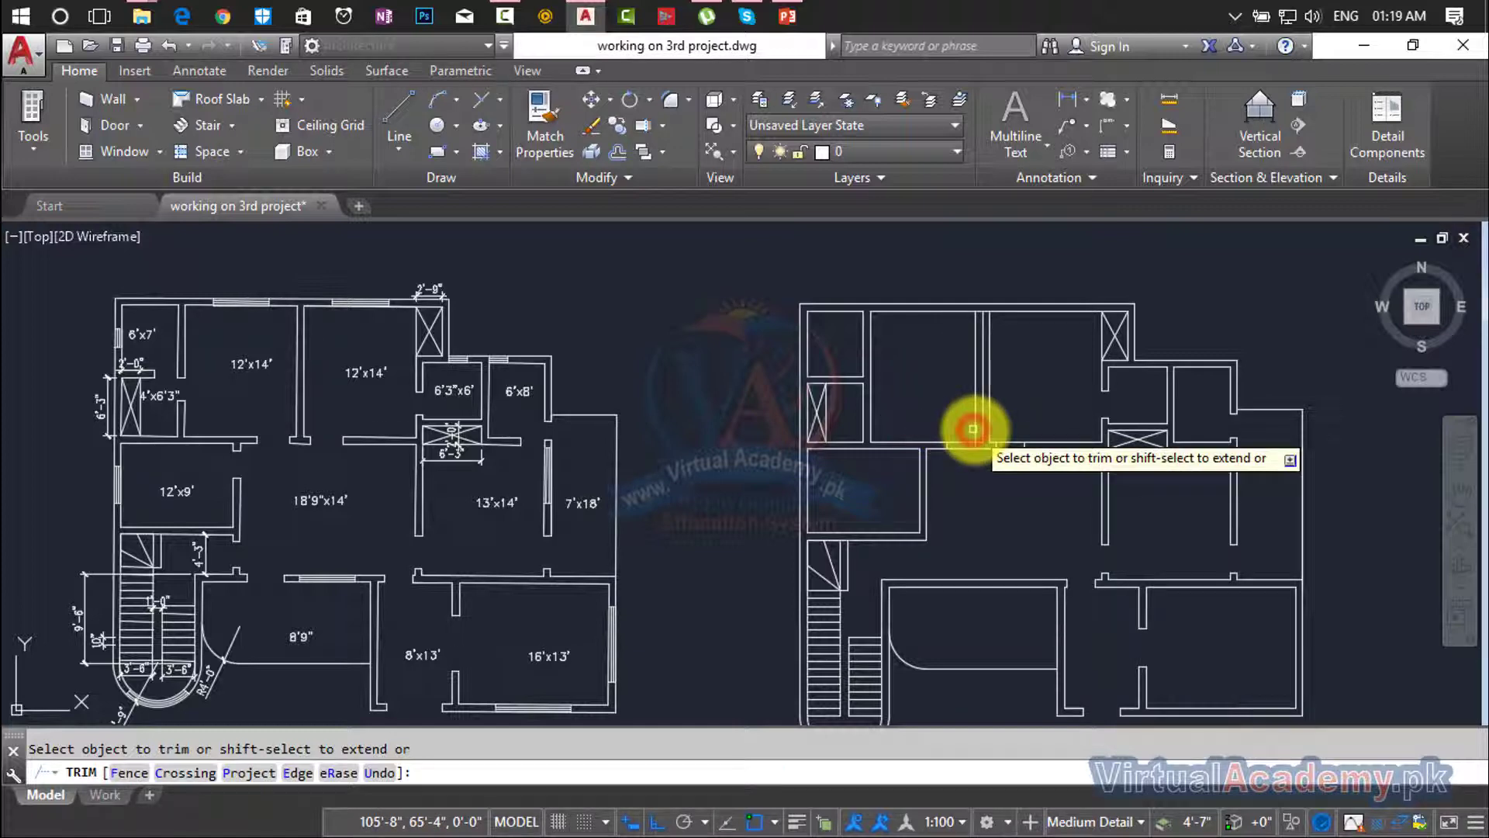
# Trim both wall lines between each pair of jambs to open the two doorways below the large upper rooms.
pyautogui.click(1017, 419)
pyautogui.click(1017, 510)
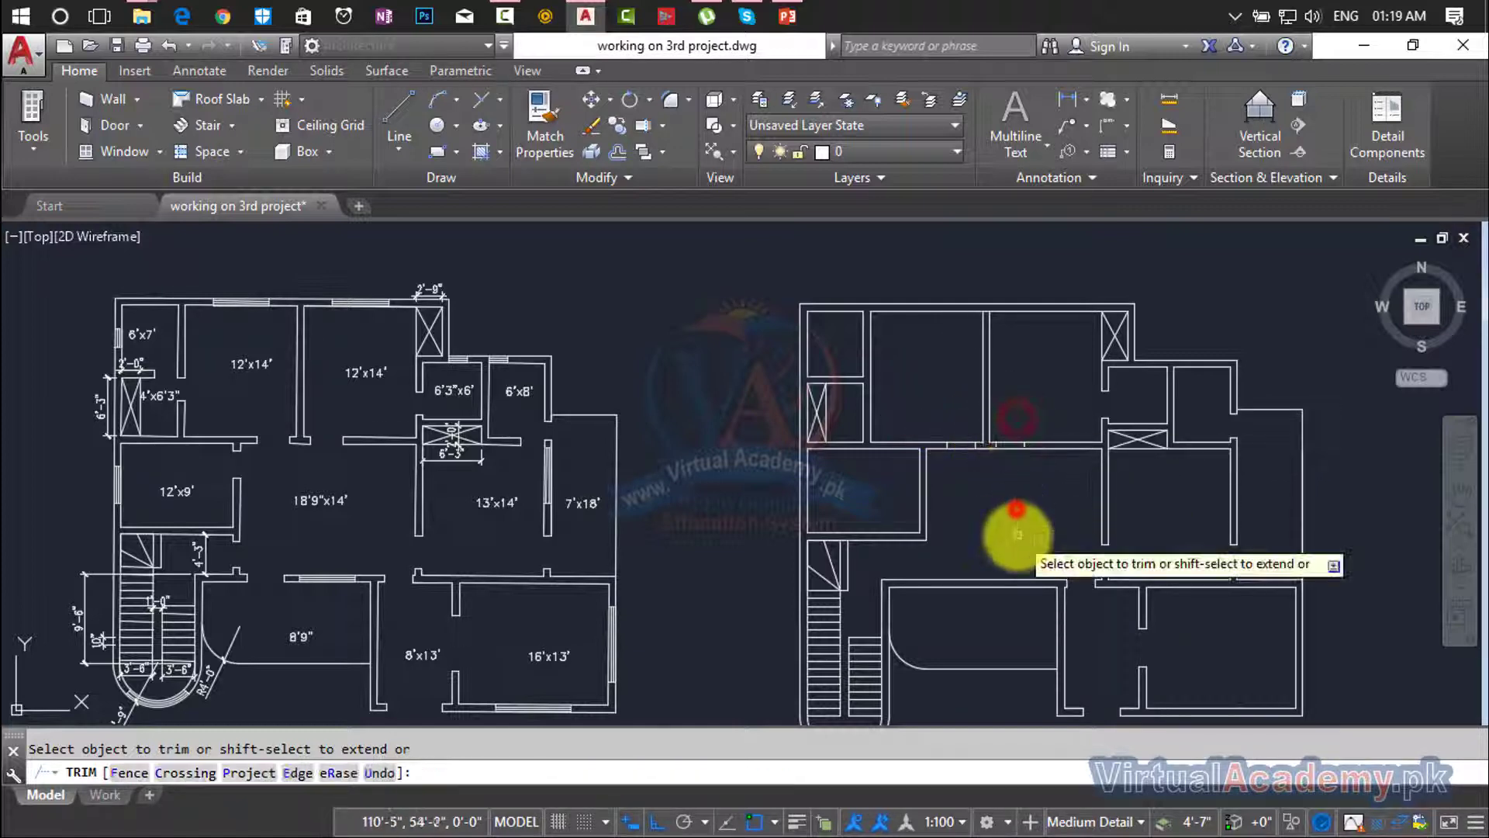
pyautogui.click(1015, 428)
pyautogui.click(1007, 480)
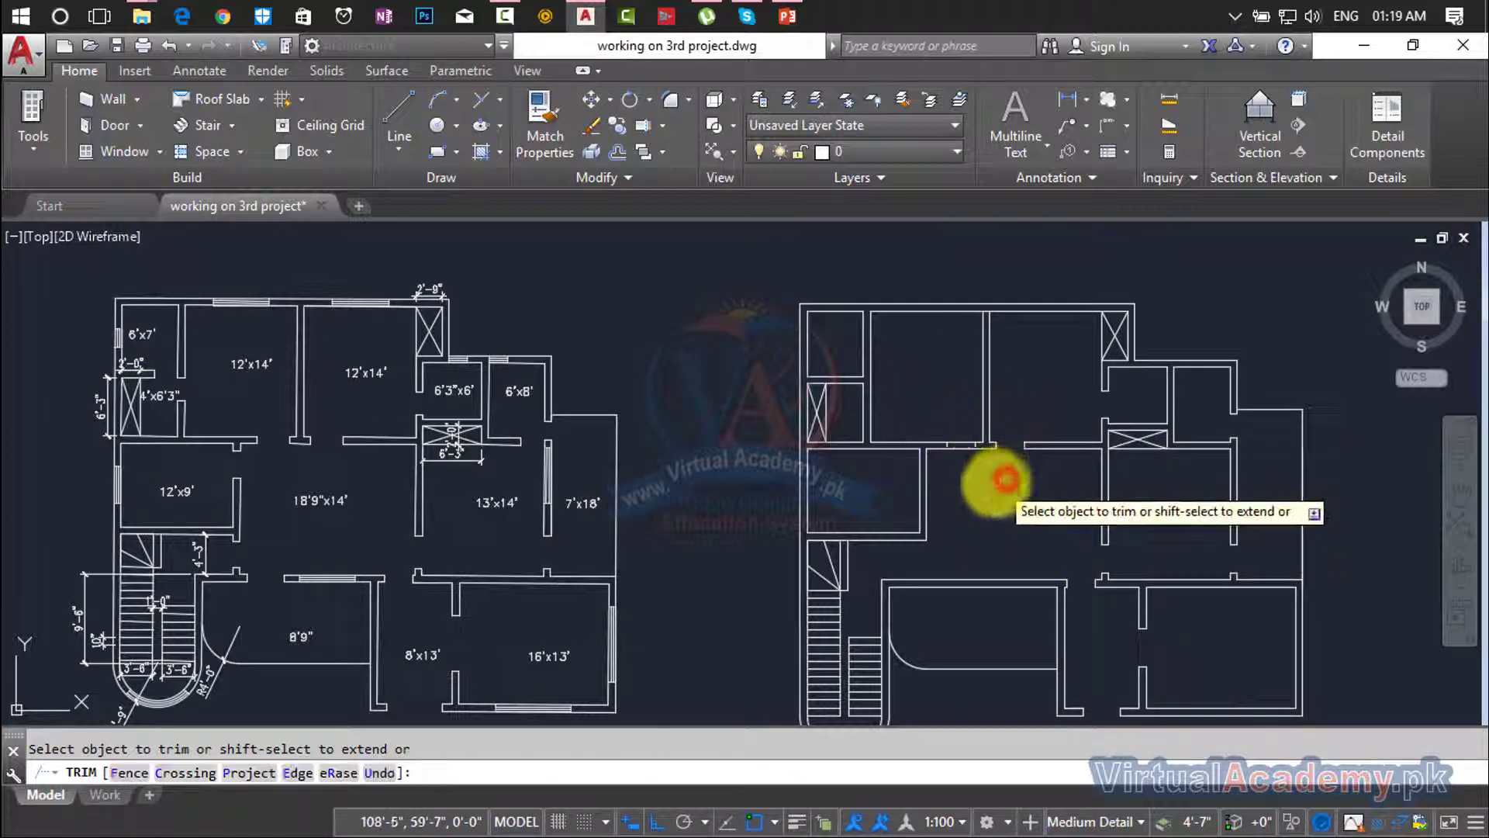
pyautogui.click(958, 430)
pyautogui.click(964, 539)
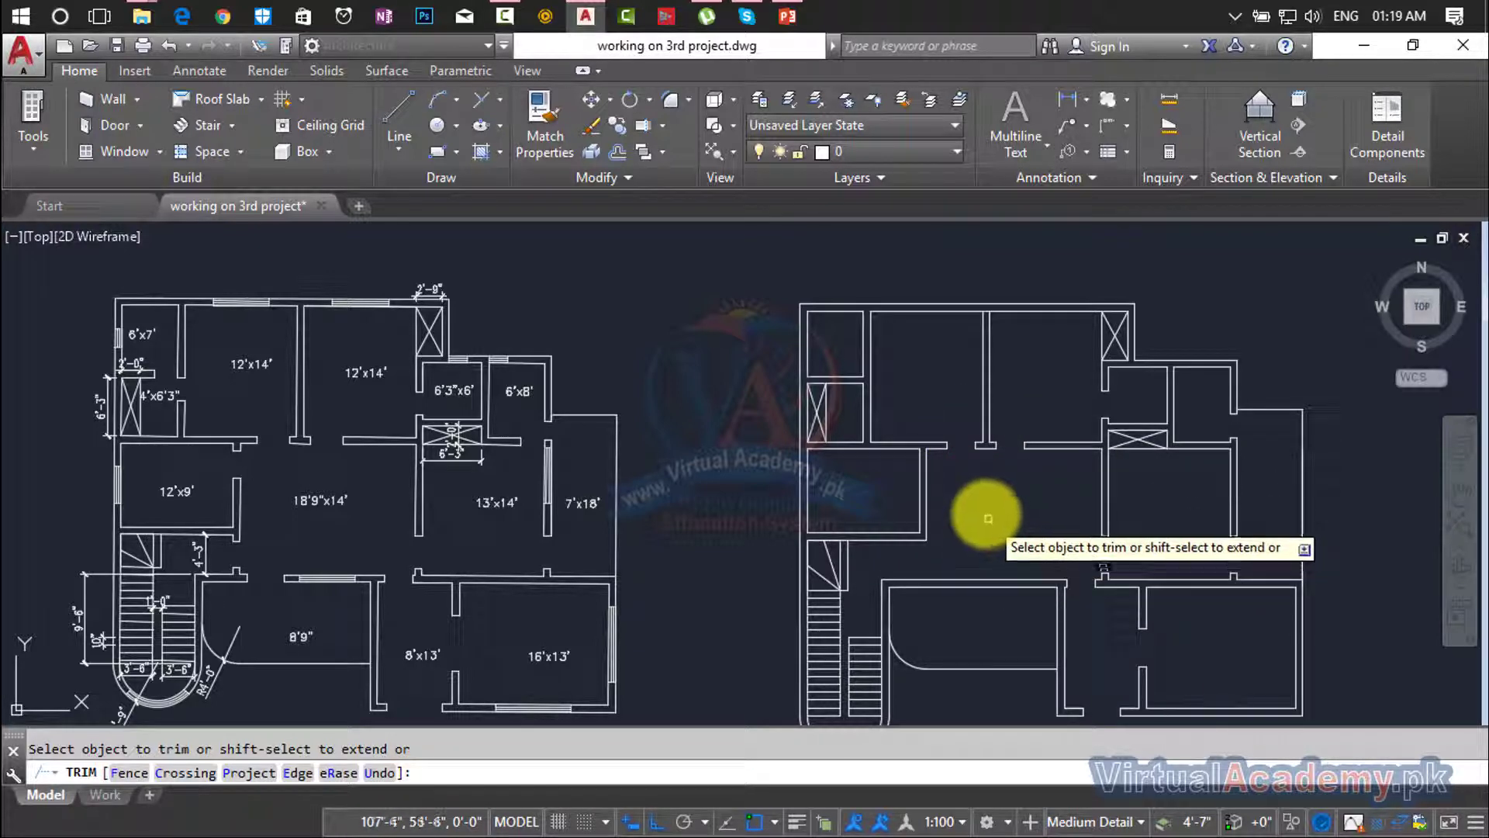
pyautogui.moveTo(975, 515); pyautogui.dragTo(1063, 482, button='middle')
pyautogui.press('Escape')
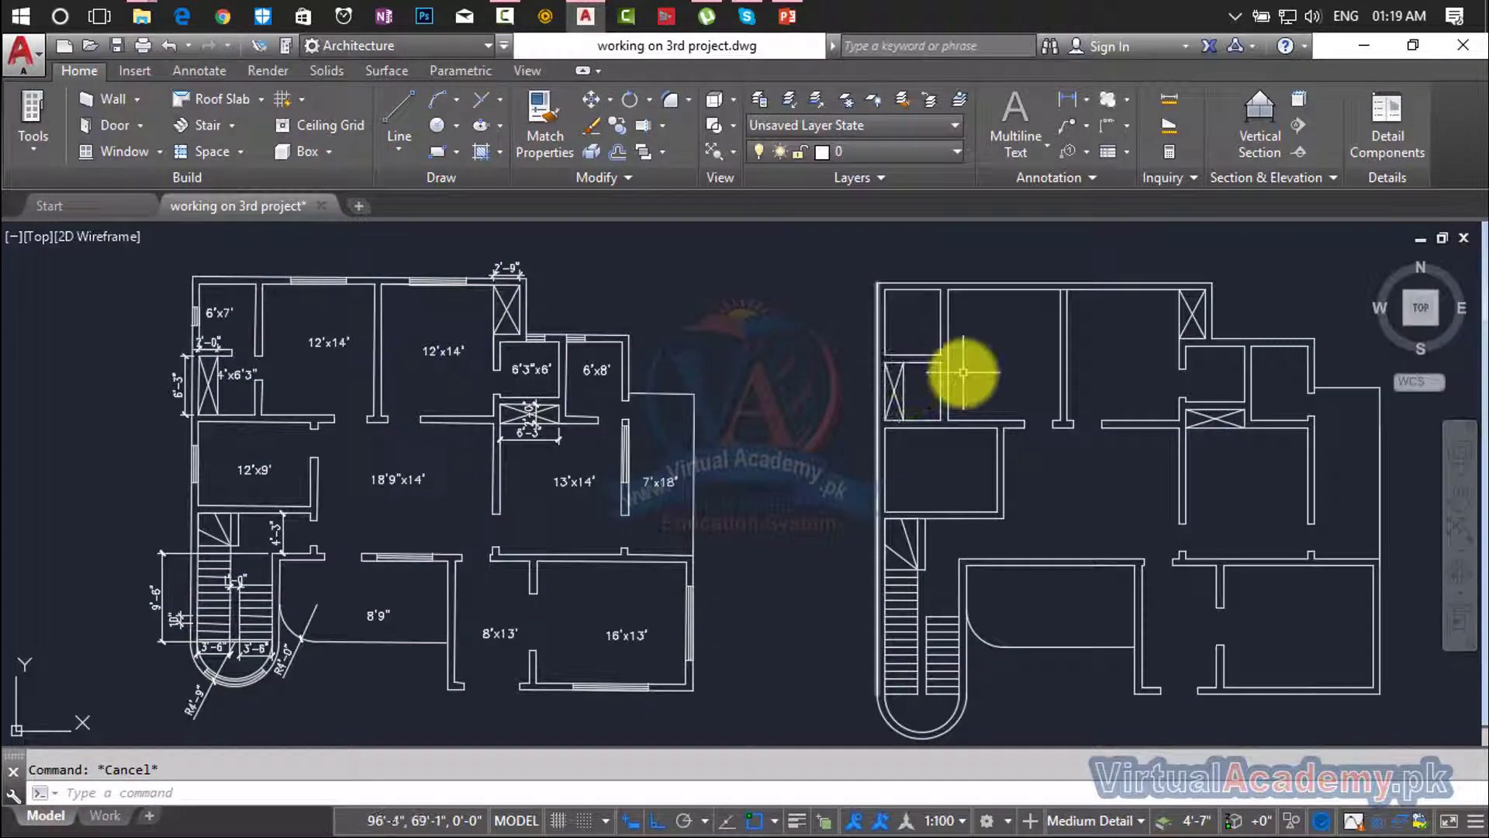
pyautogui.scroll(3, 945, 370)
pyautogui.scroll(-3, 943, 430)
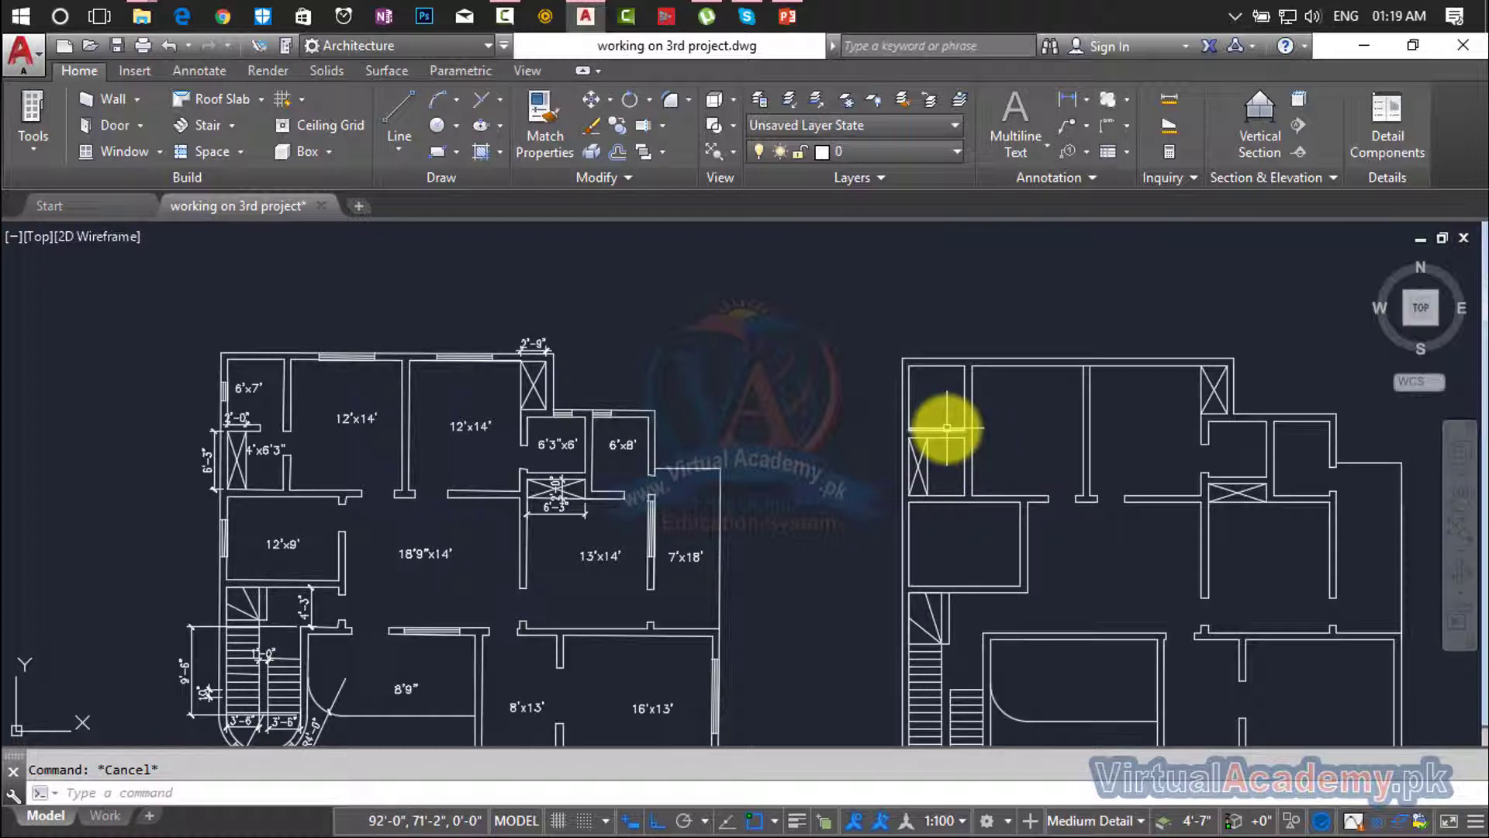
pyautogui.scroll(3, 954, 435)
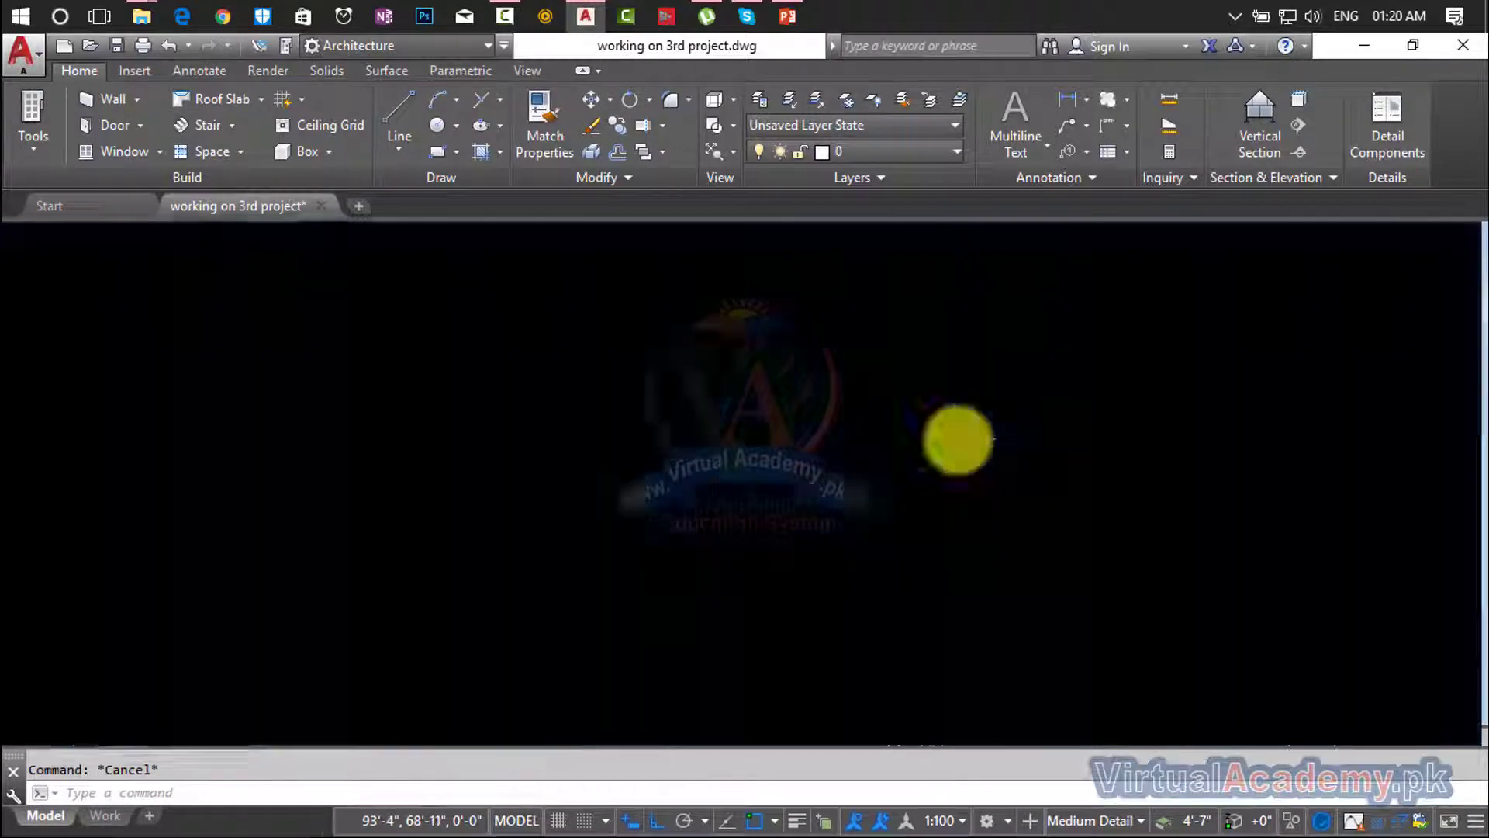
pyautogui.scroll(-3, 962, 439)
pyautogui.moveTo(966, 442); pyautogui.dragTo(1036, 440, button='middle')
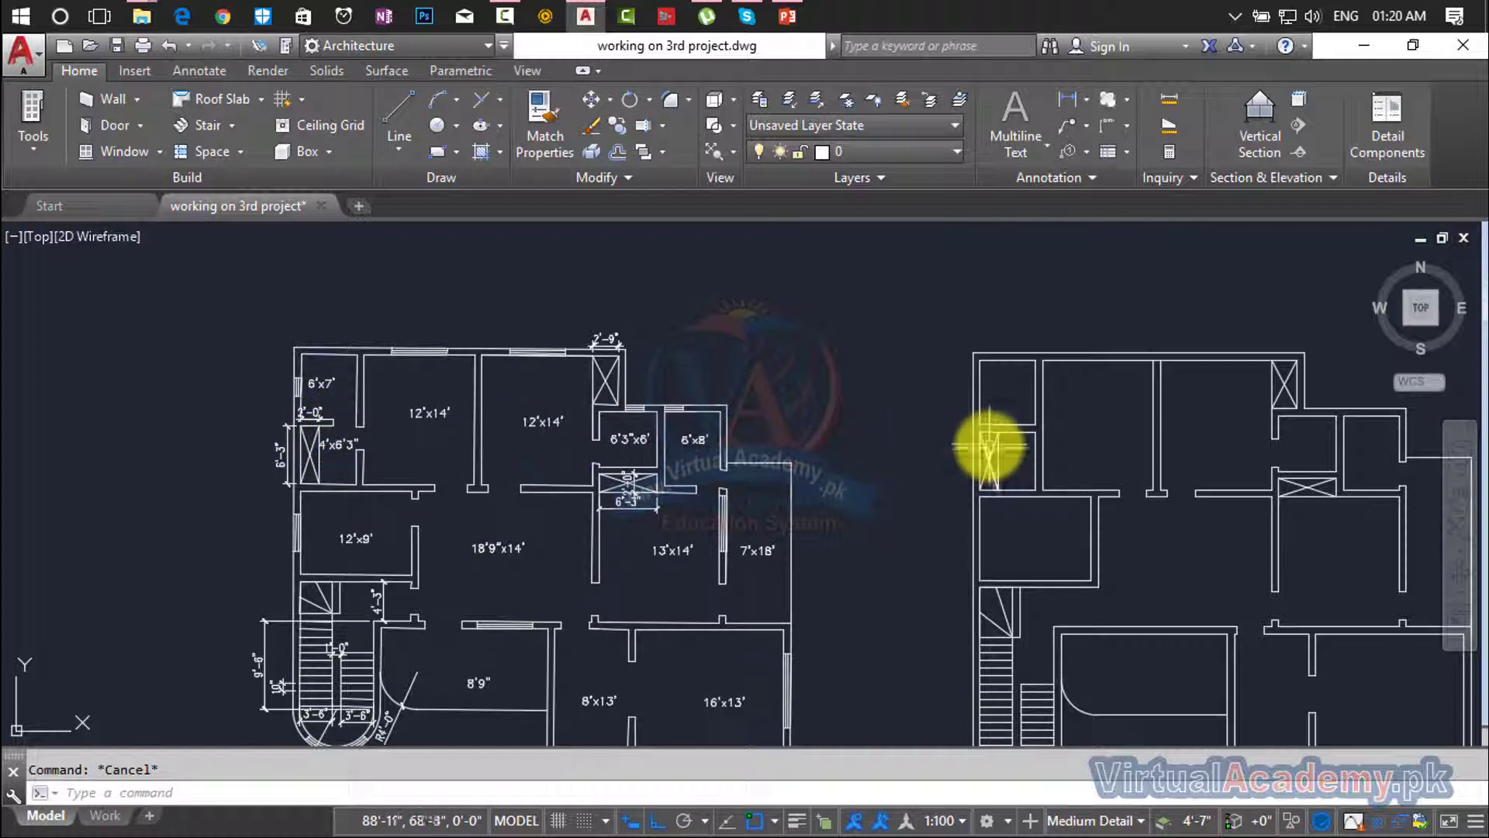
pyautogui.scroll(2, 989, 445)
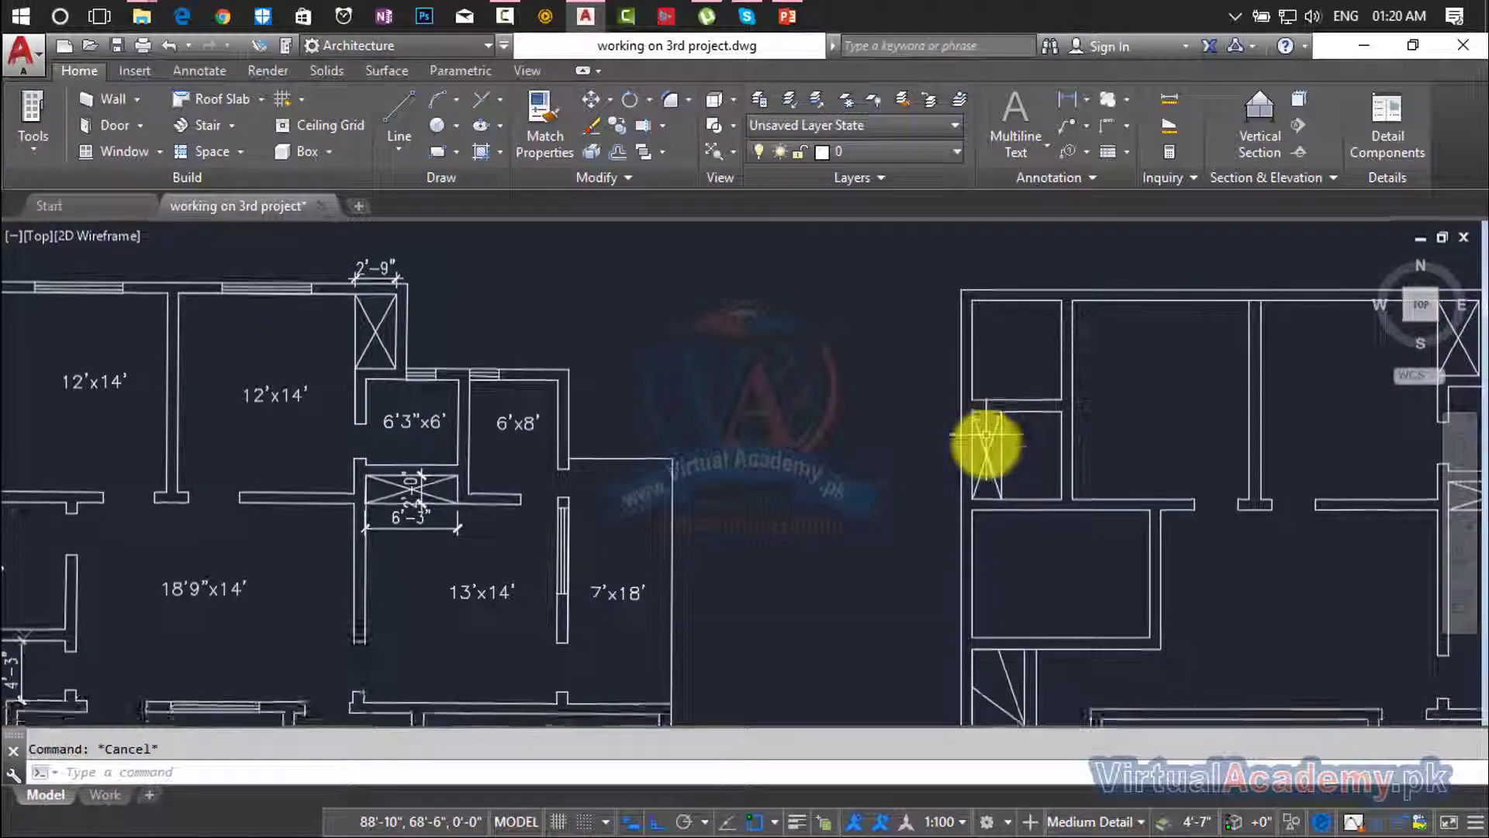
pyautogui.write('L')
pyautogui.scroll(5, 1060, 369)
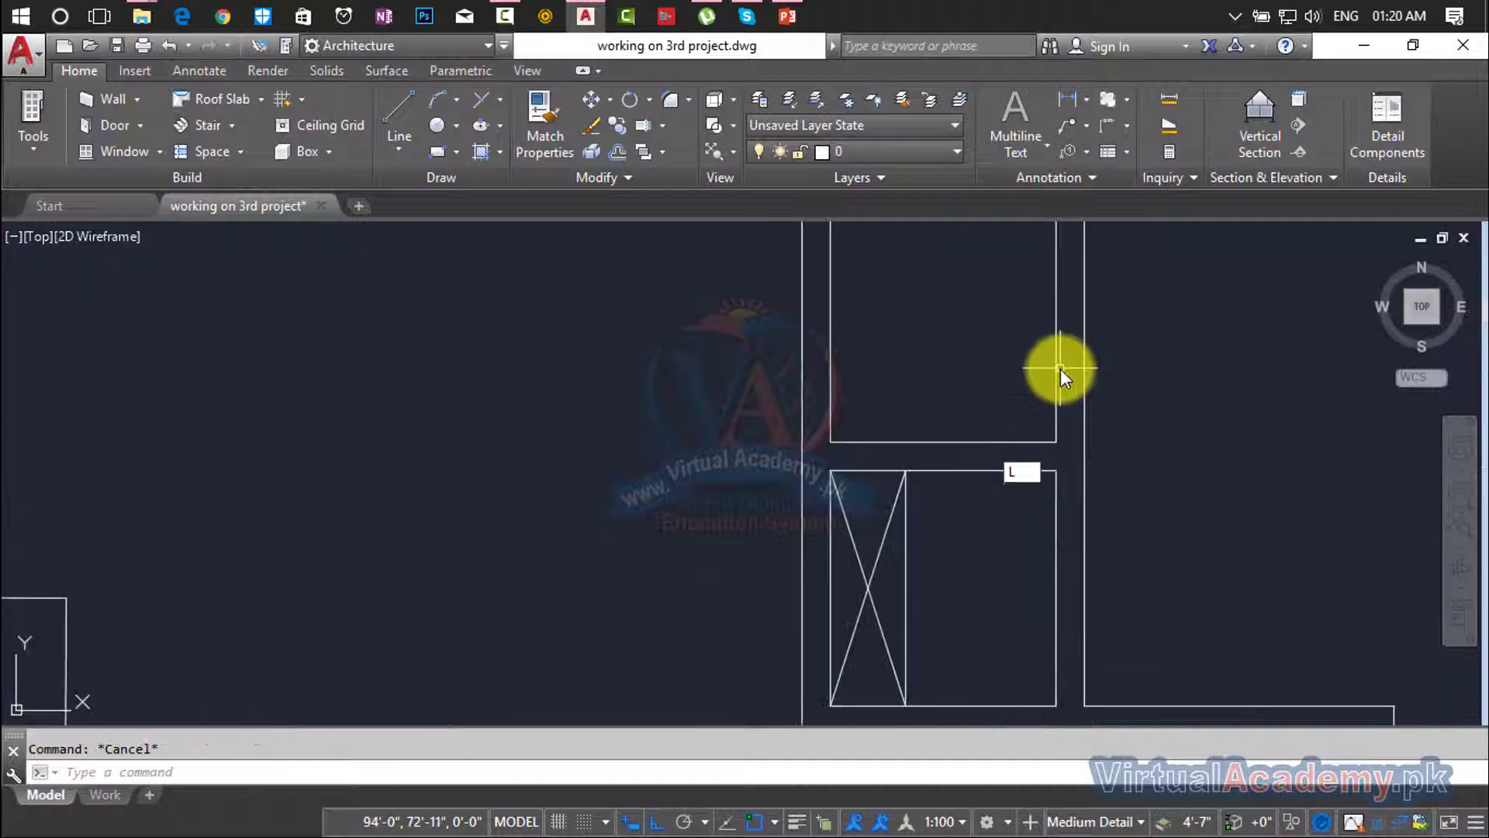
pyautogui.press('Escape')
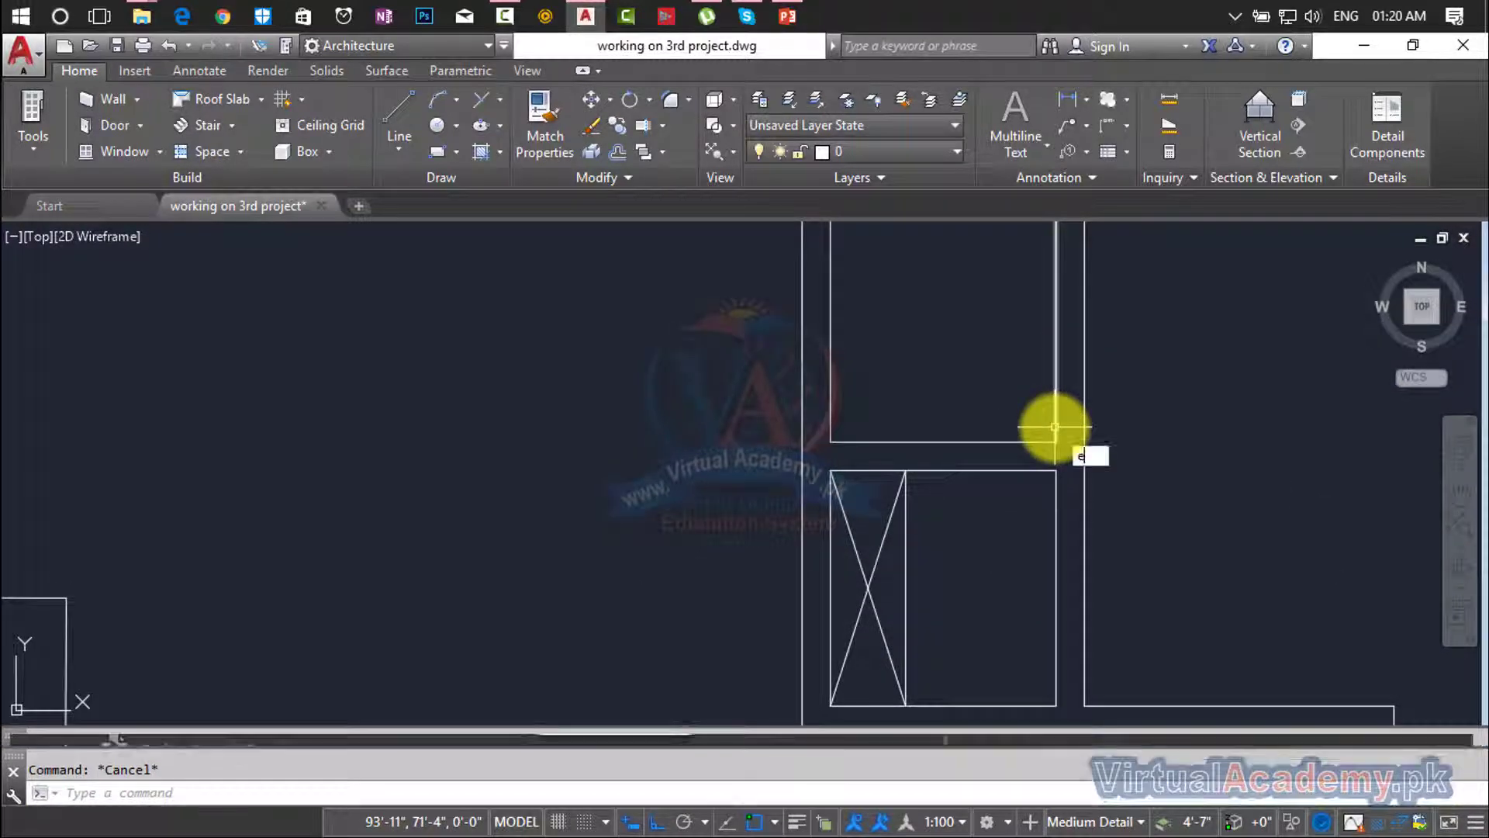
# Extend the lower face of the partition between the two small upper-left rooms across the wall to the adjoining large room.
pyautogui.write('ex')
pyautogui.press('Return')
pyautogui.press('Return')
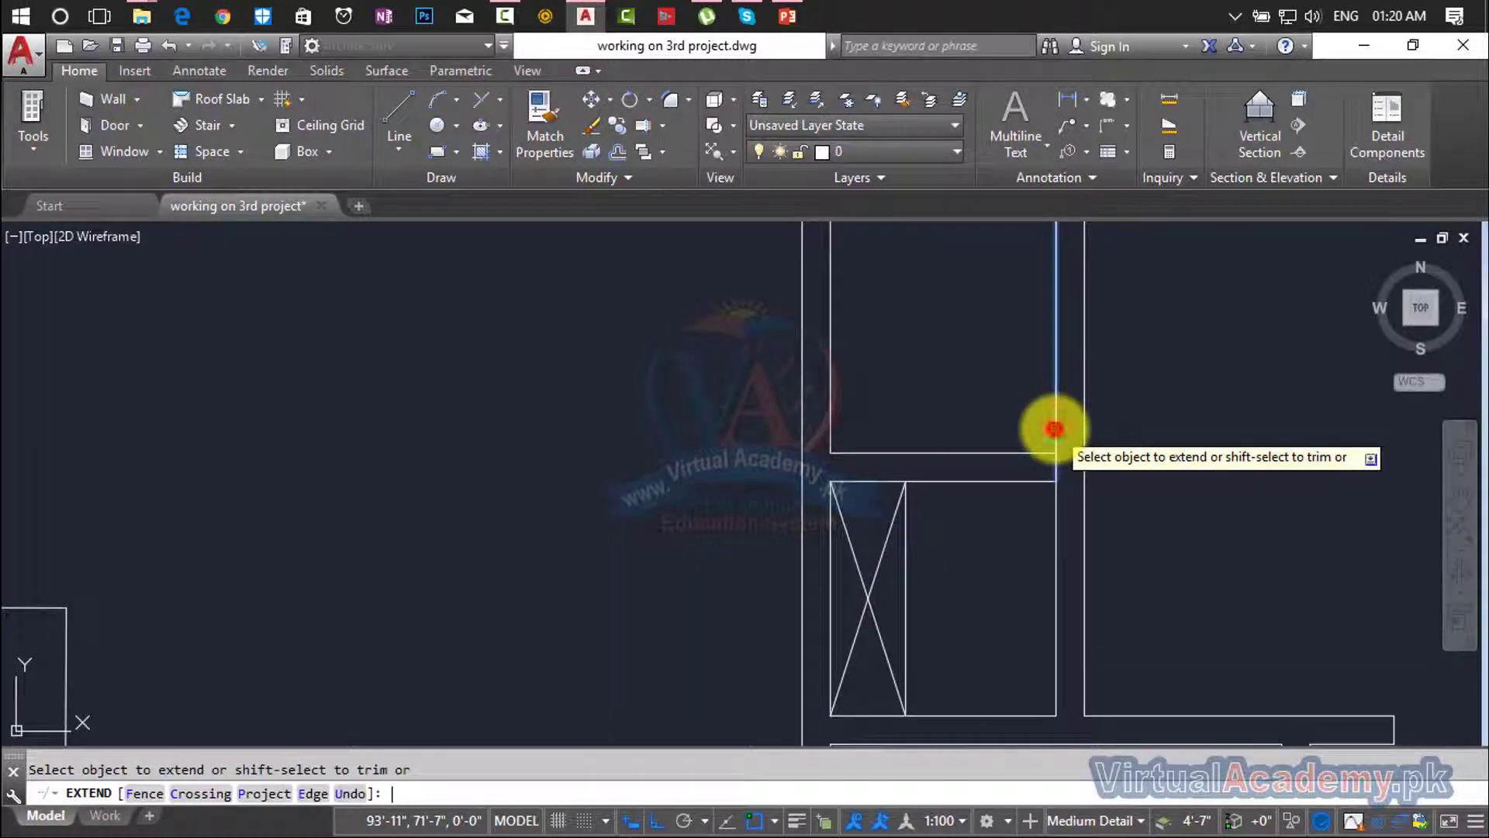
pyautogui.scroll(-4, 1034, 432)
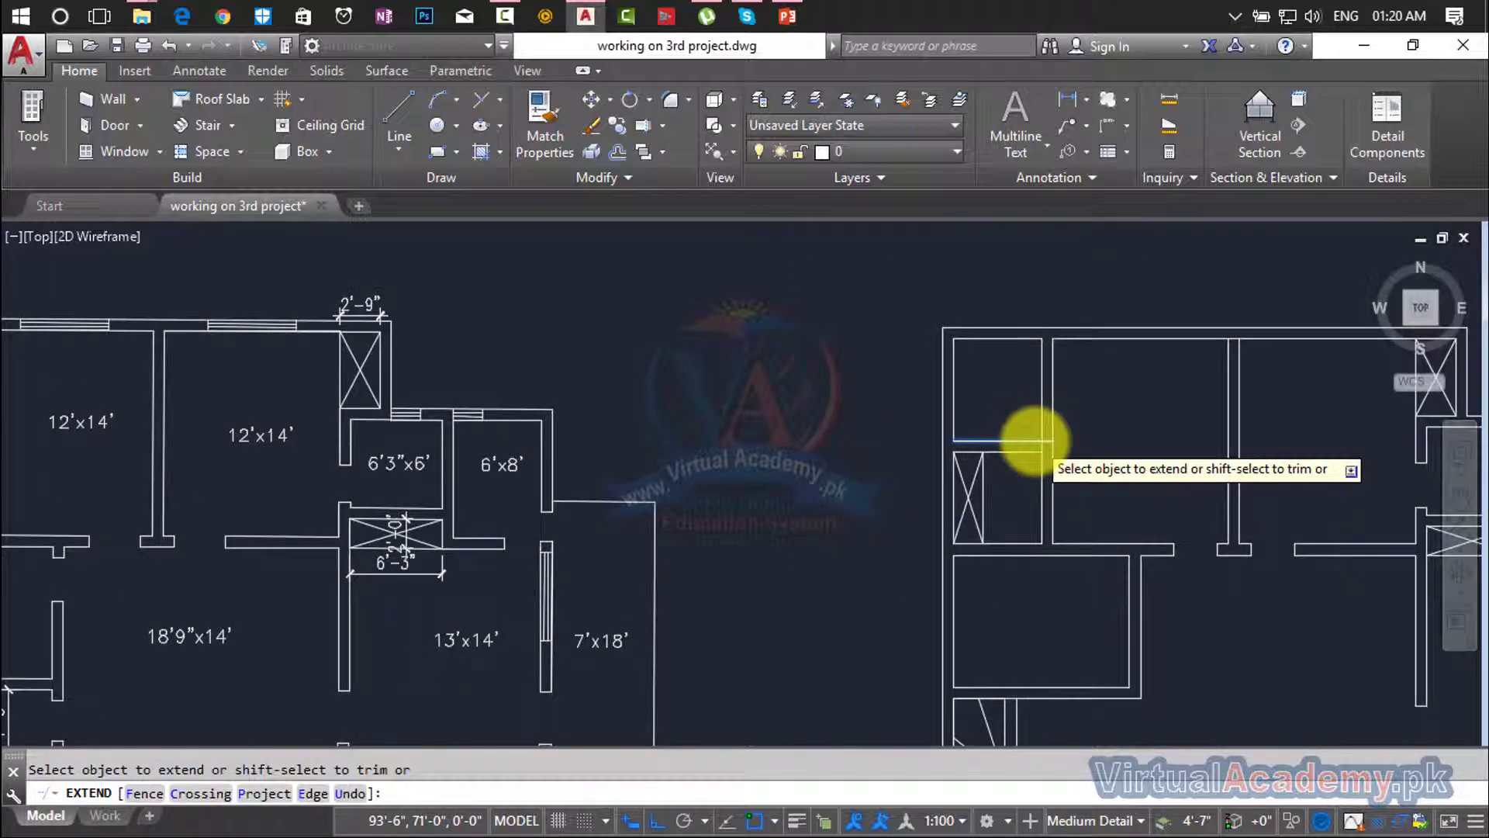
pyautogui.scroll(-2, 1034, 439)
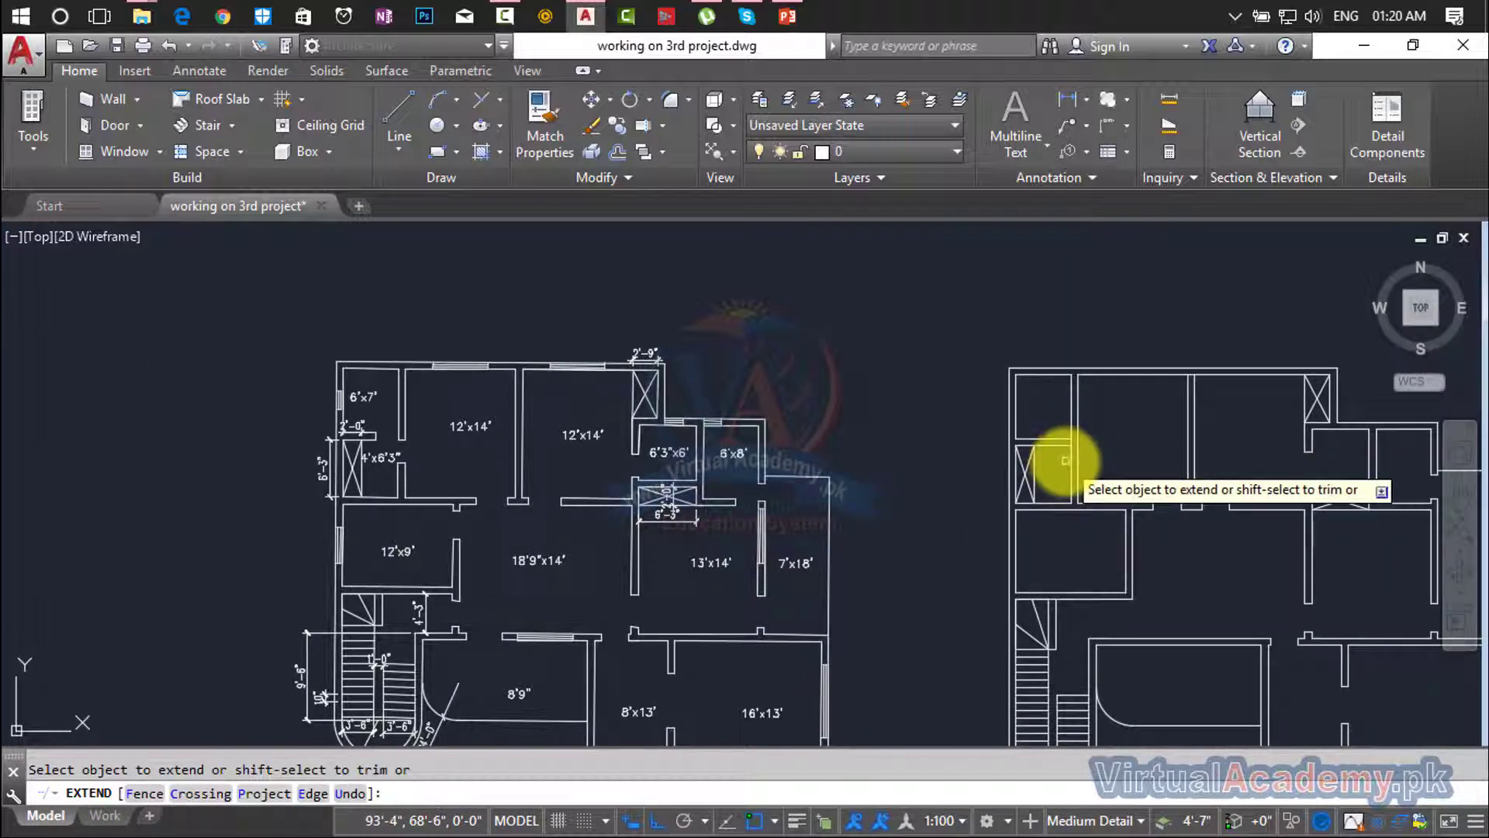
pyautogui.scroll(4, 1059, 434)
pyautogui.click(1043, 419)
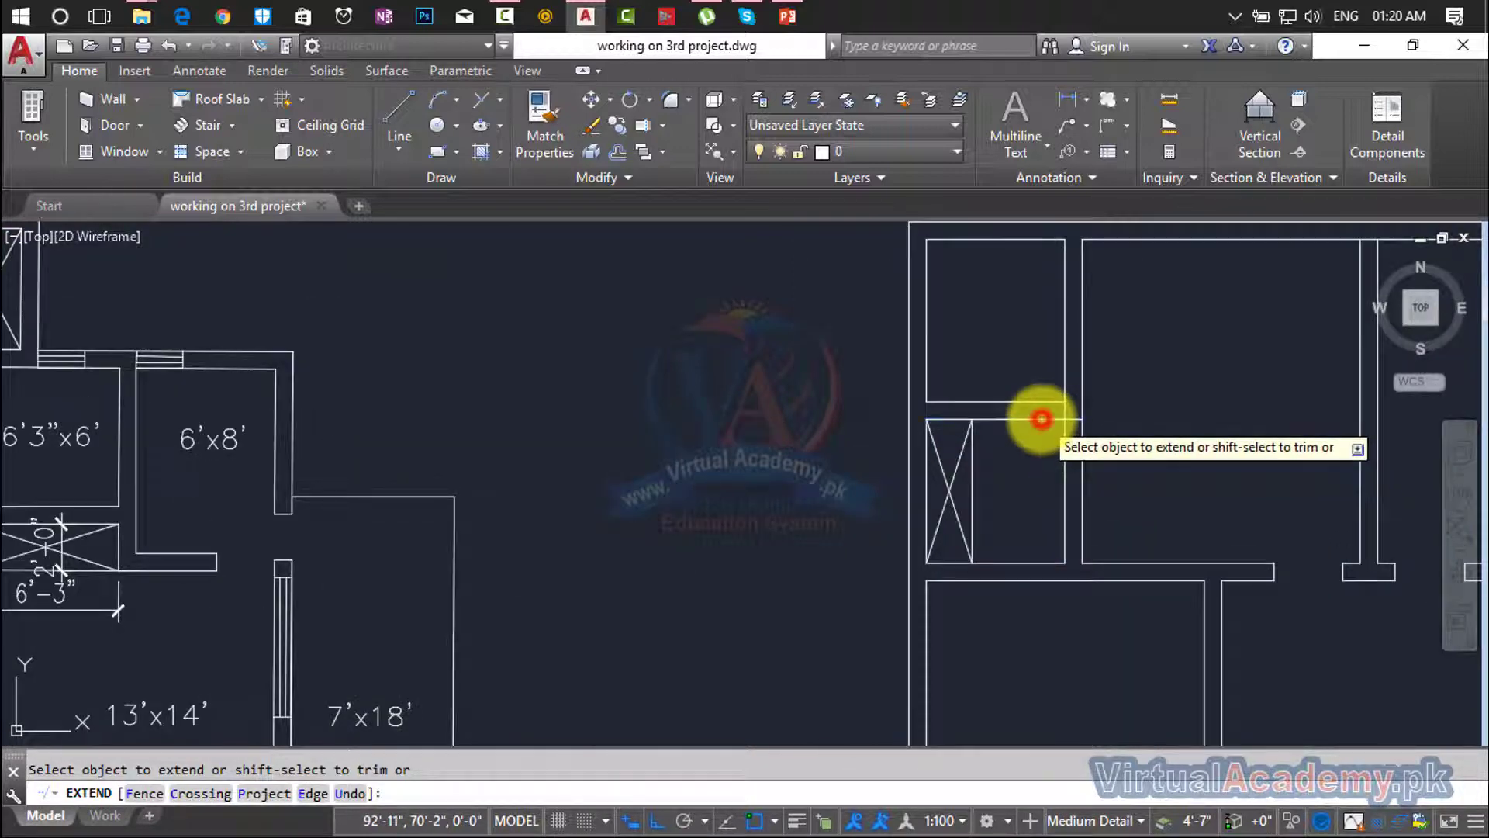
pyautogui.click(1122, 434)
pyautogui.press('Escape')
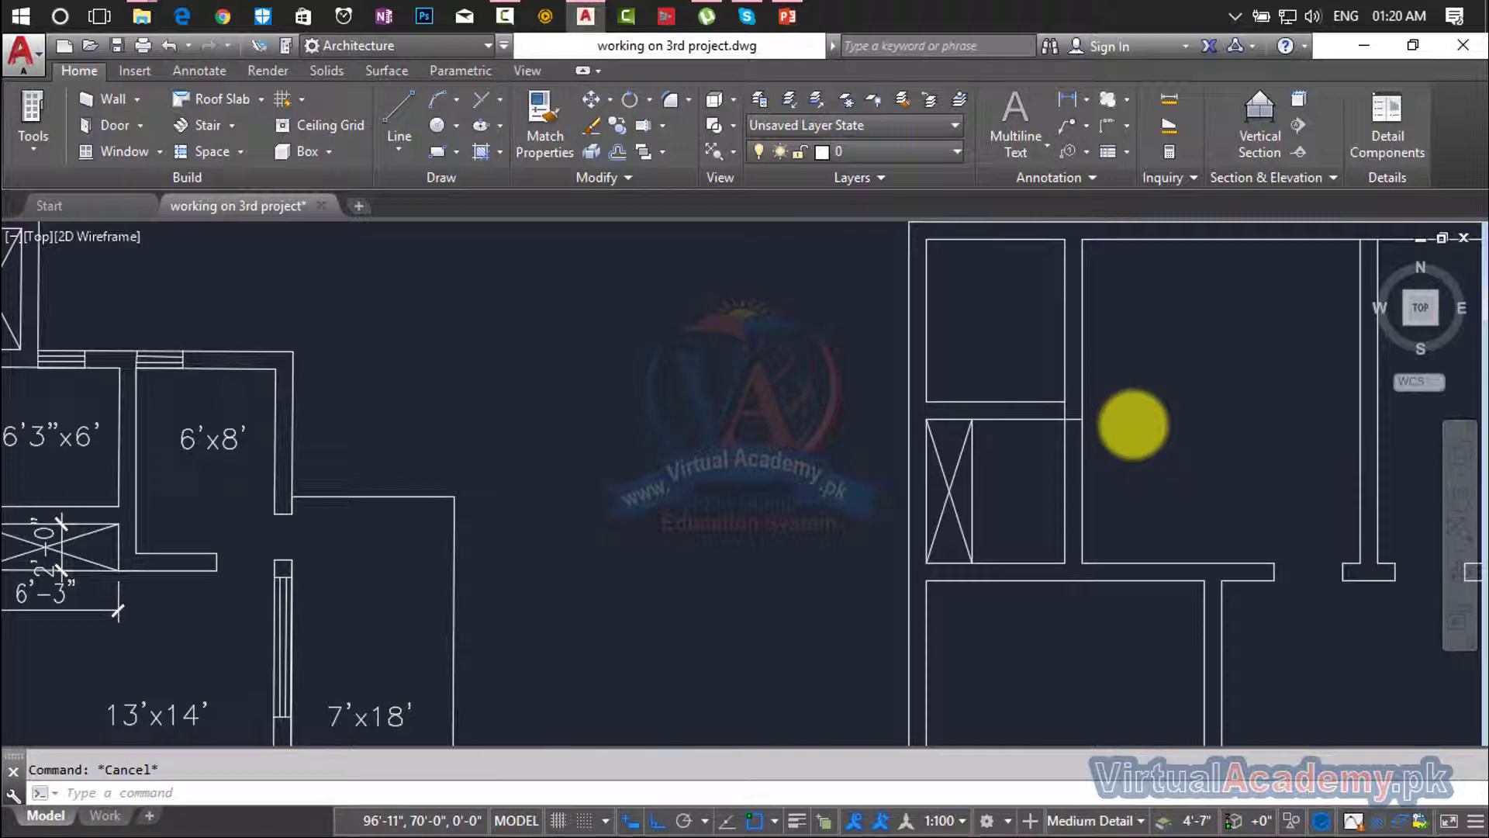
pyautogui.scroll(-2, 1133, 424)
pyautogui.moveTo(1134, 425); pyautogui.dragTo(1363, 406, button='middle')
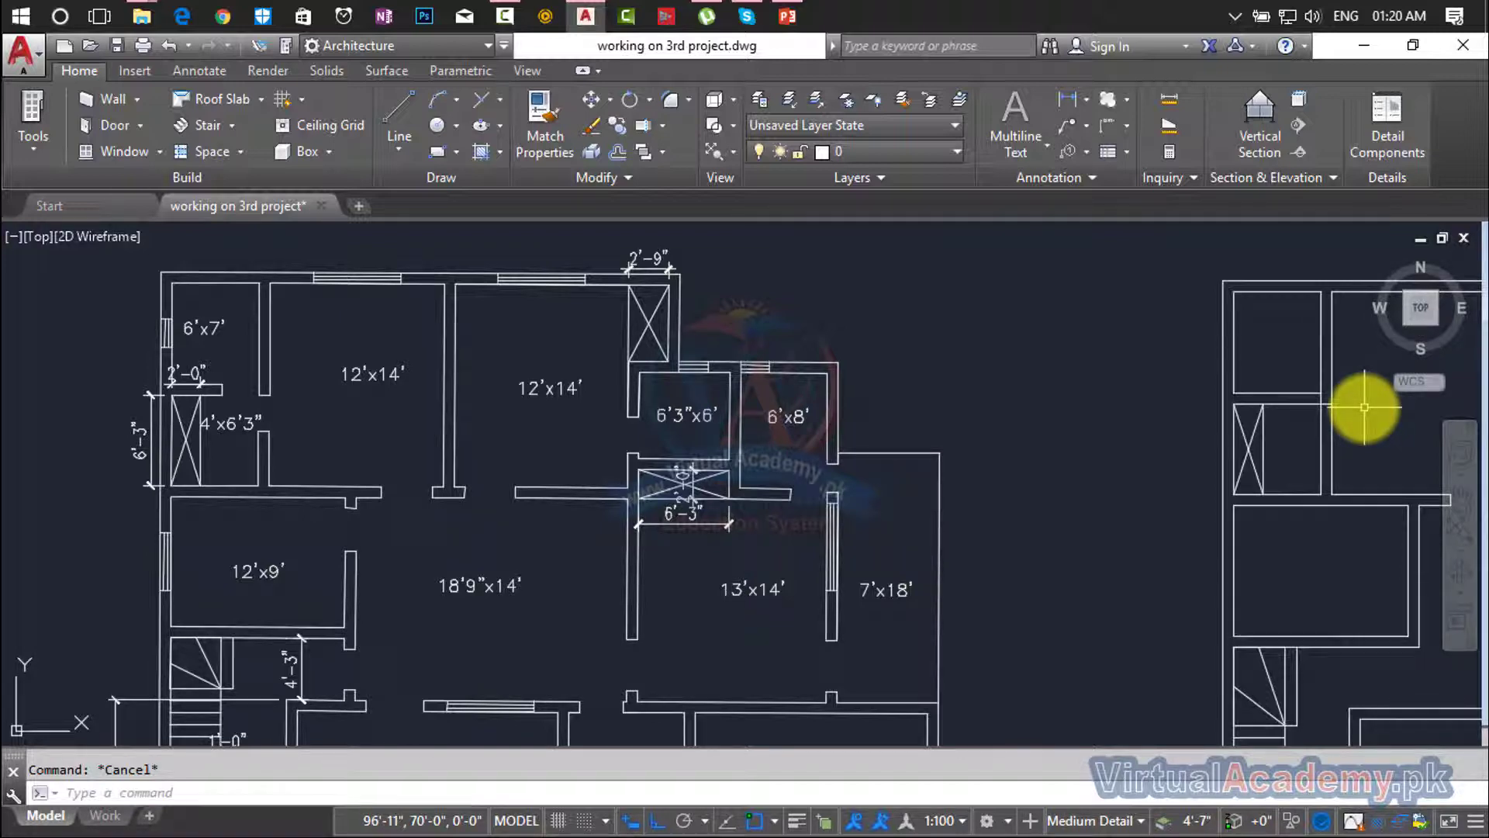
pyautogui.write('c')
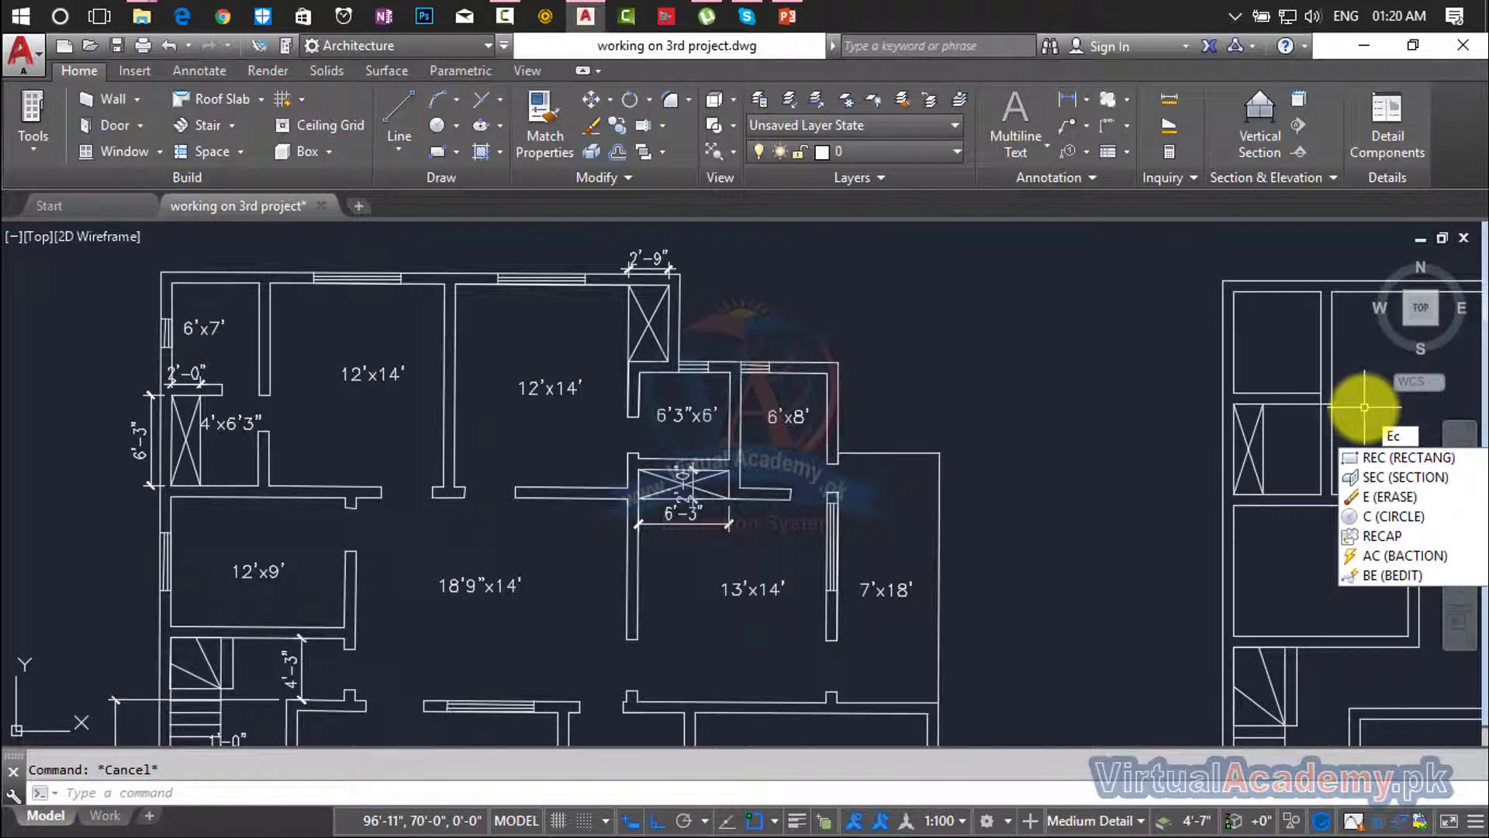
pyautogui.press('BackSpace')
pyautogui.press('BackSpace')
pyautogui.write('x')
pyautogui.press('Return')
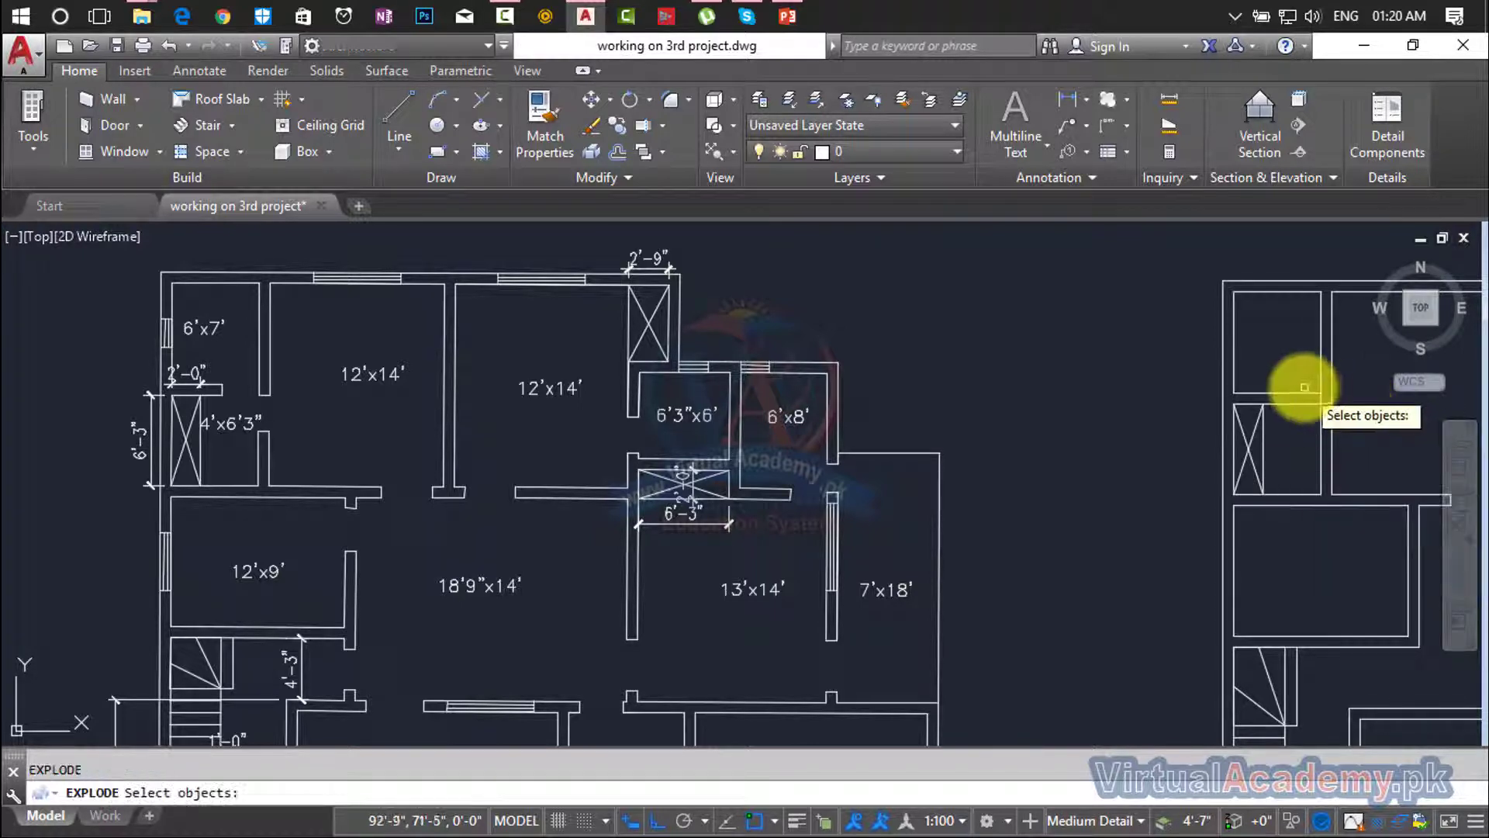
pyautogui.click(1301, 394)
pyautogui.press('Escape')
# Extend the upper face of the partition between the two small upper-left rooms across the wall to the adjoining large room.
pyautogui.write('e')
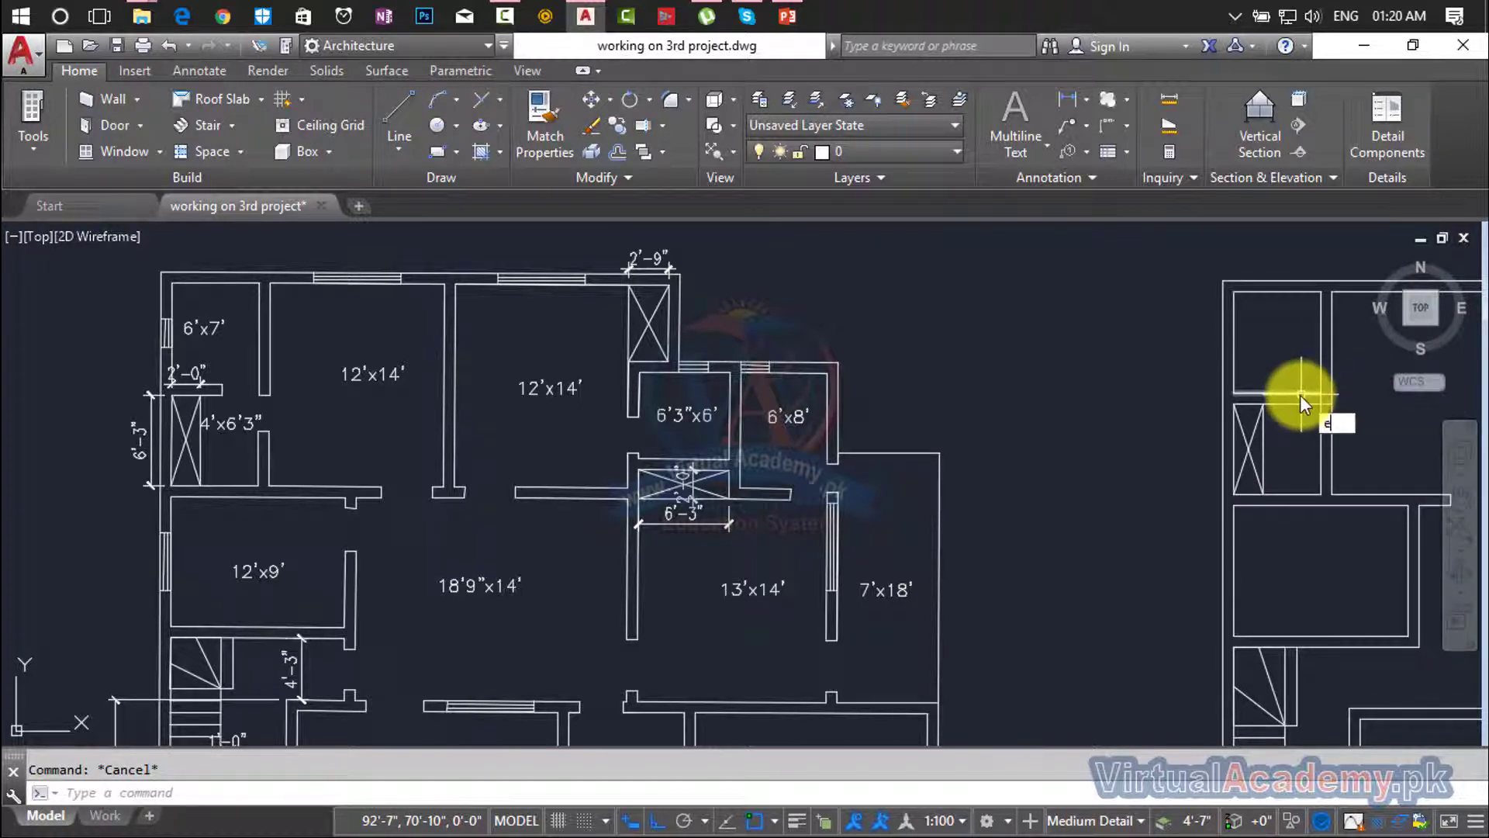
pyautogui.write('x')
pyautogui.press('Return')
pyautogui.press('Return')
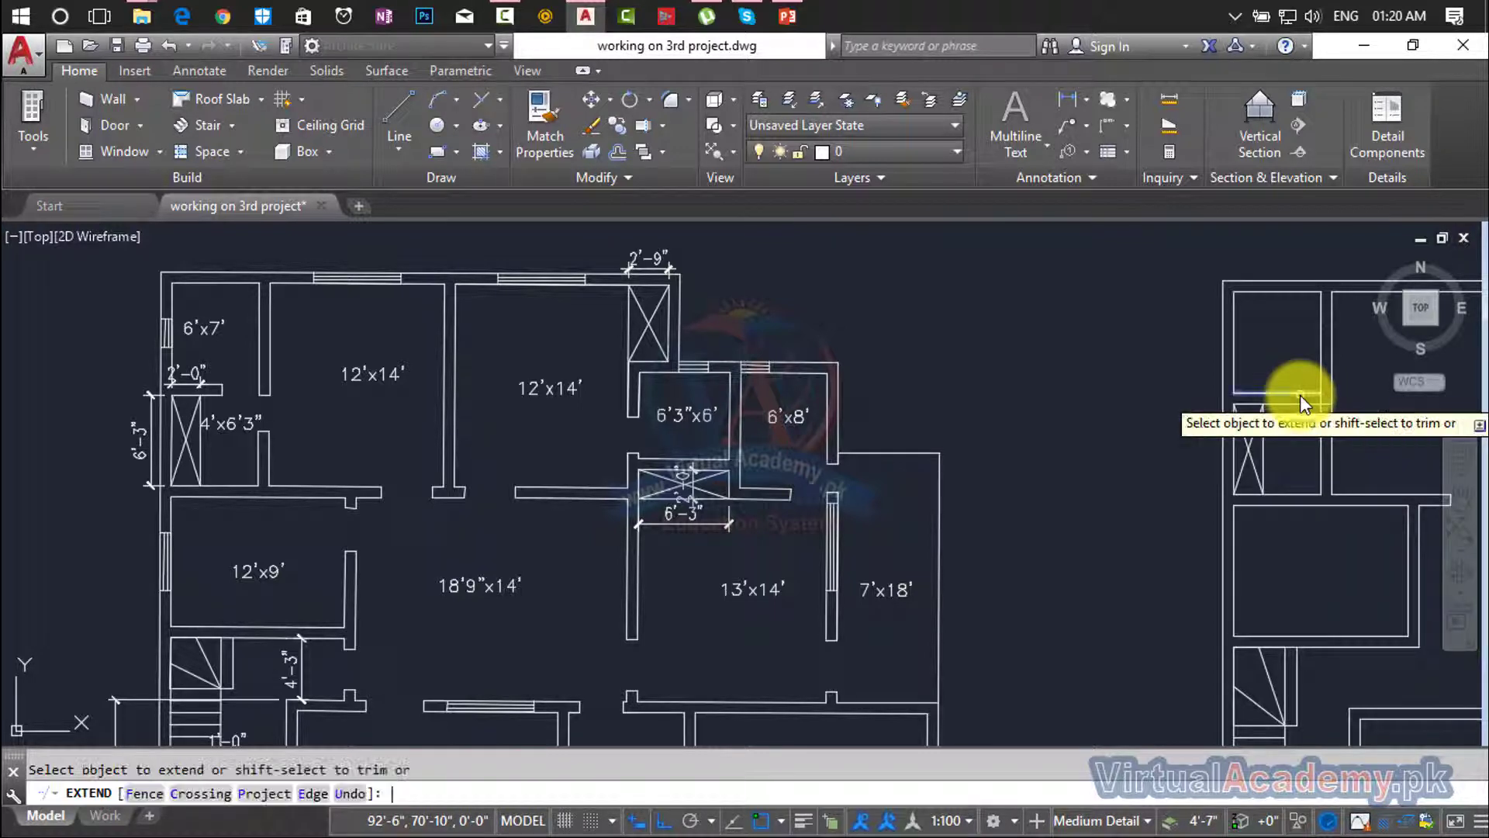
pyautogui.click(1301, 394)
pyautogui.press('Escape')
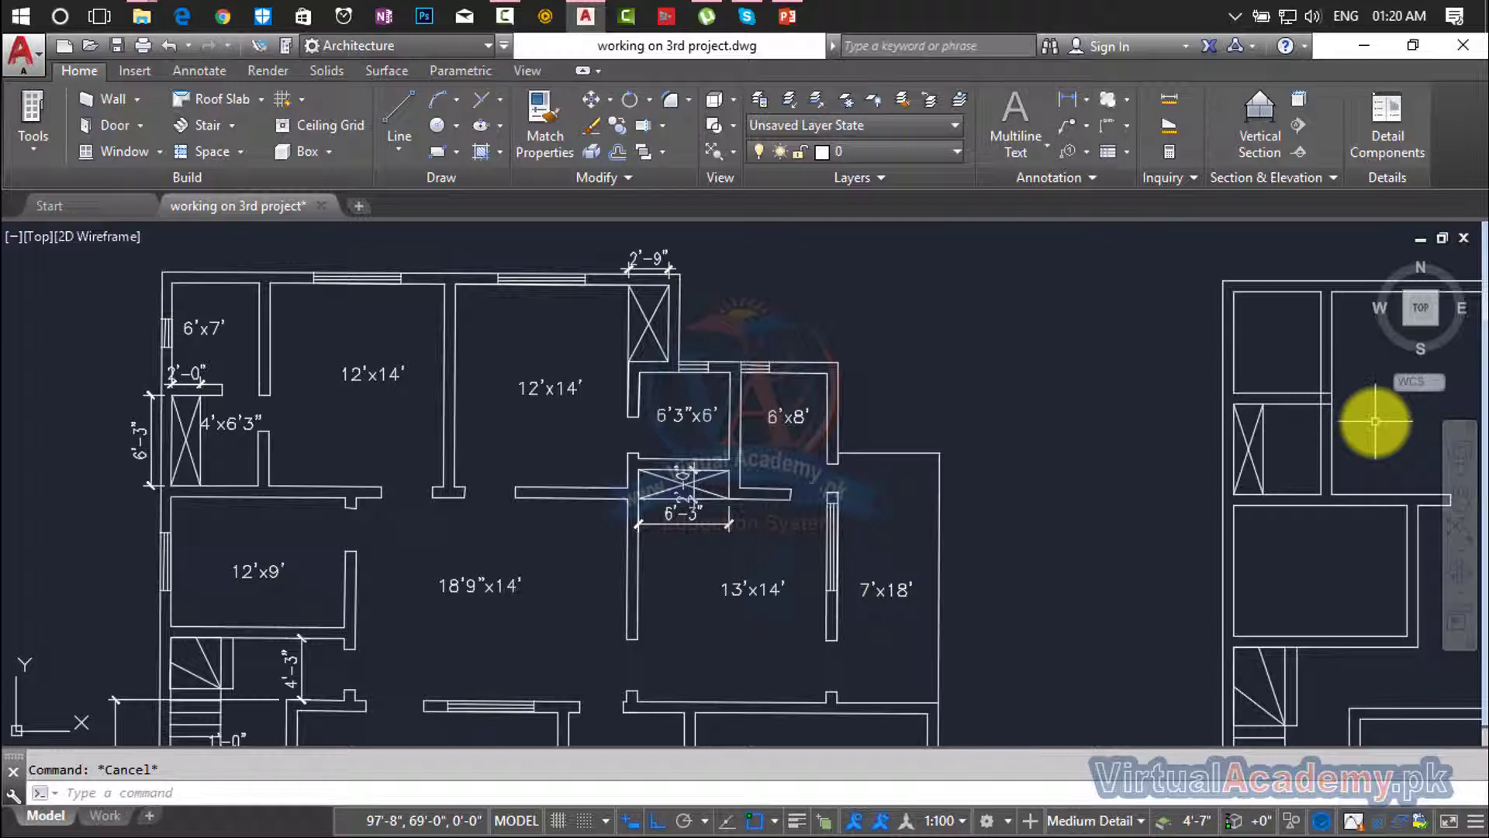
# Offset the left face of the wall between the upper-left small room and the large room 3 feet into the small room.
pyautogui.write('o')
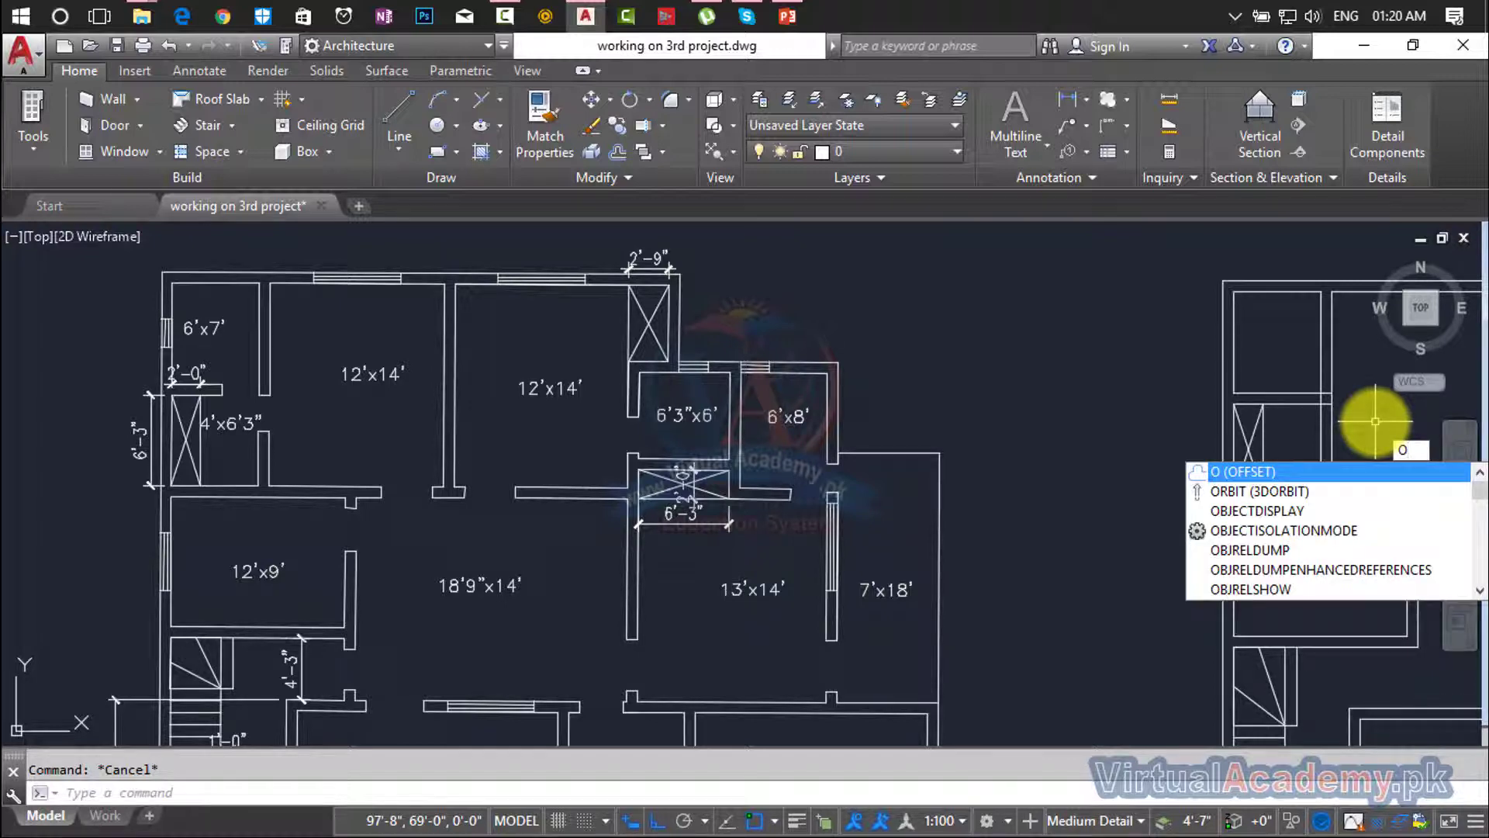
pyautogui.press('Return')
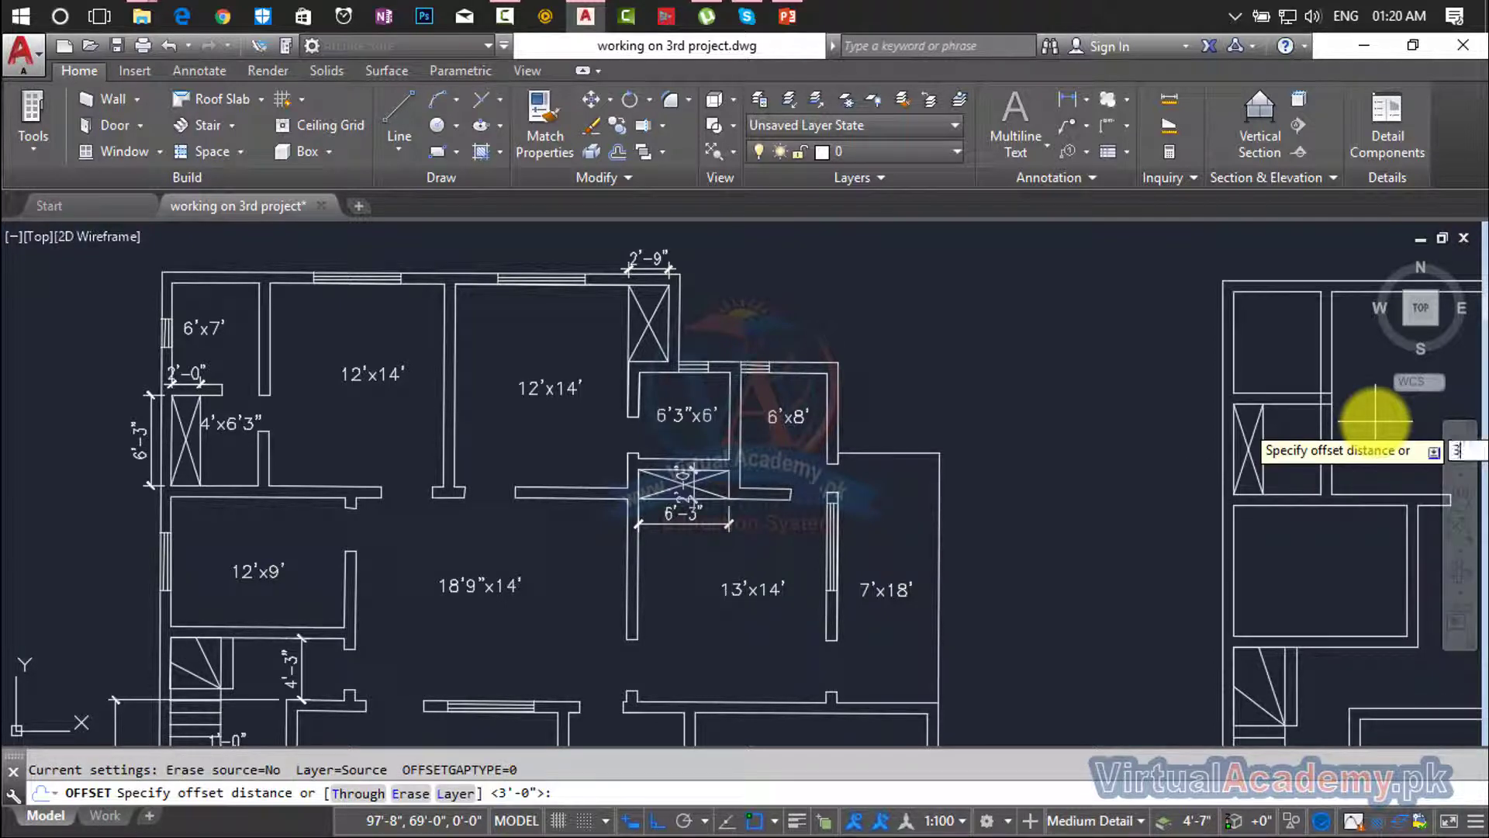
pyautogui.write('3')
pyautogui.press('Return')
pyautogui.click(1322, 309)
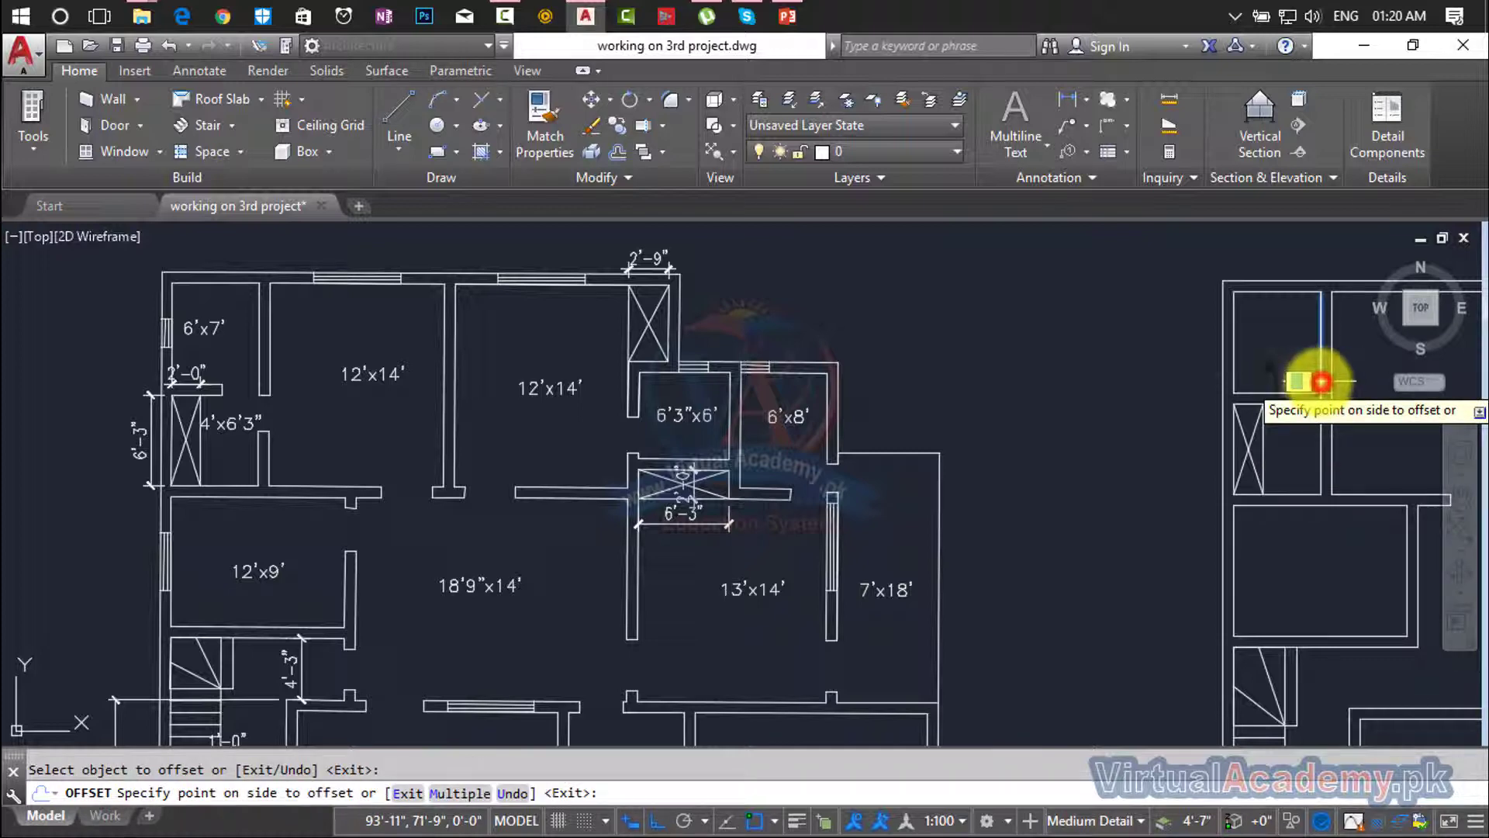
pyautogui.click(1298, 380)
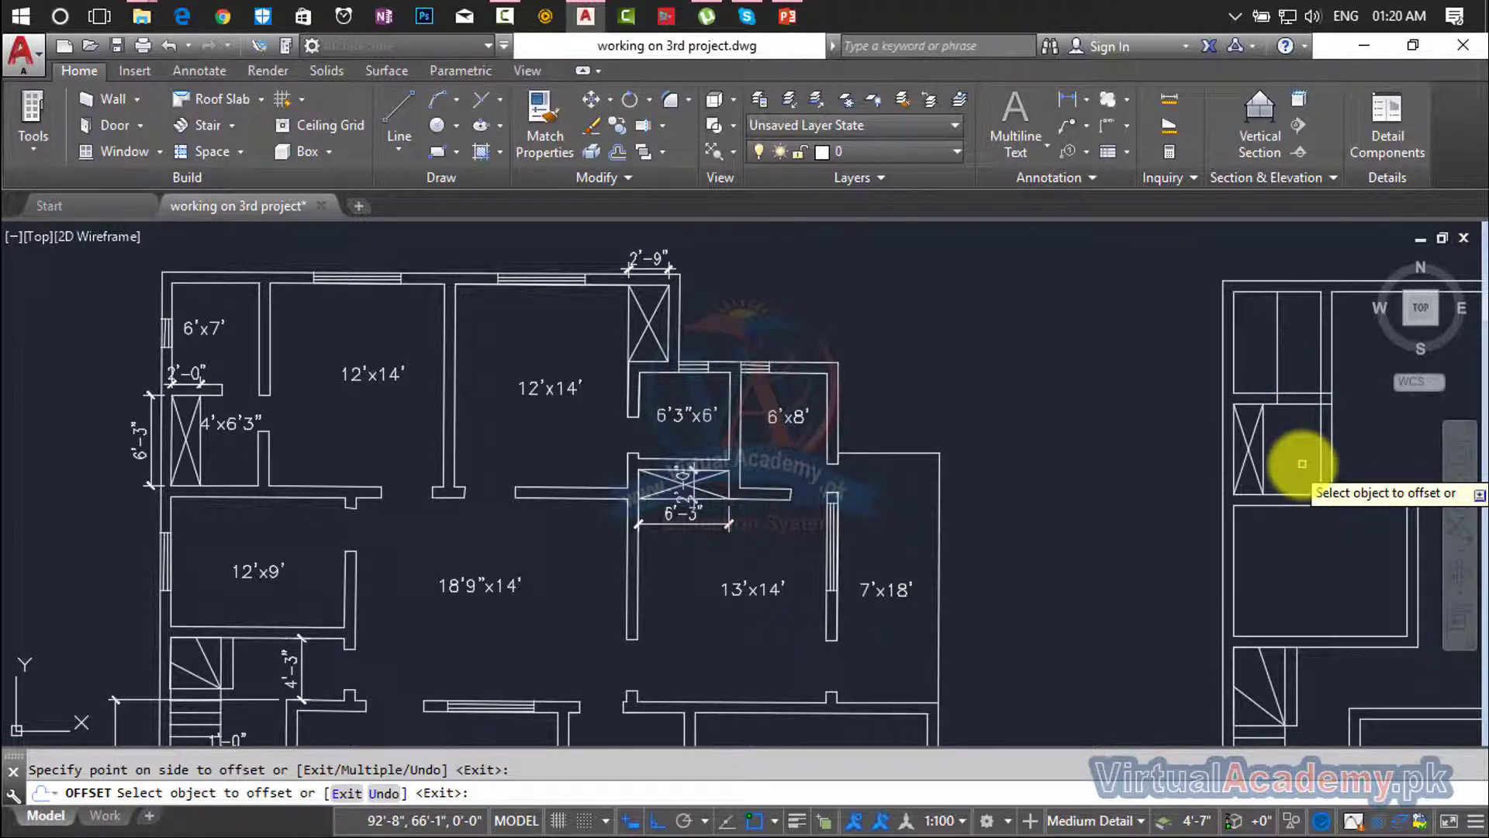
# Offset the lower face of the partition between the two small upper-left rooms 3 feet downward.
pyautogui.click(1313, 404)
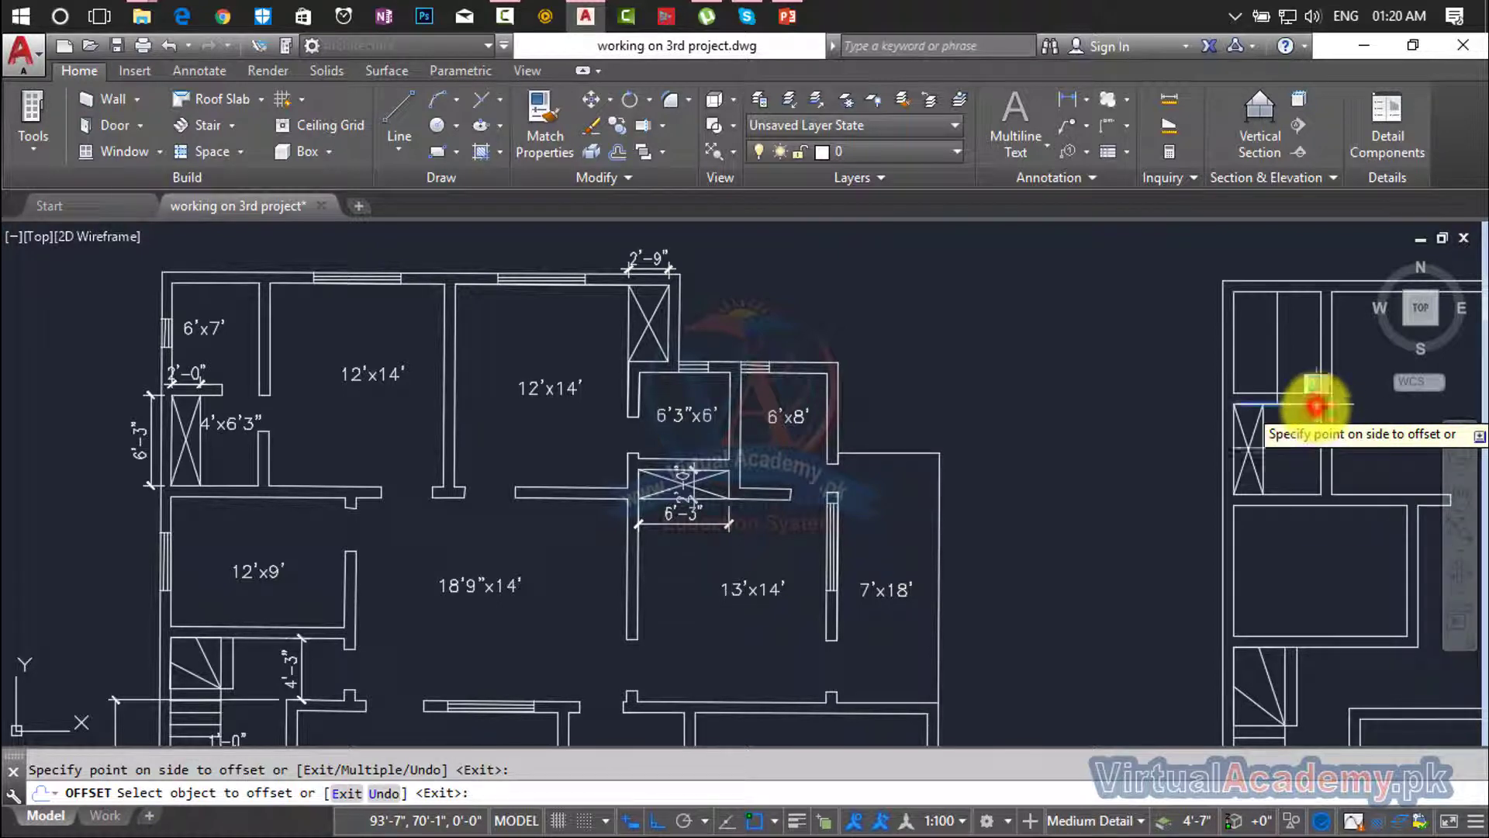
pyautogui.click(1314, 432)
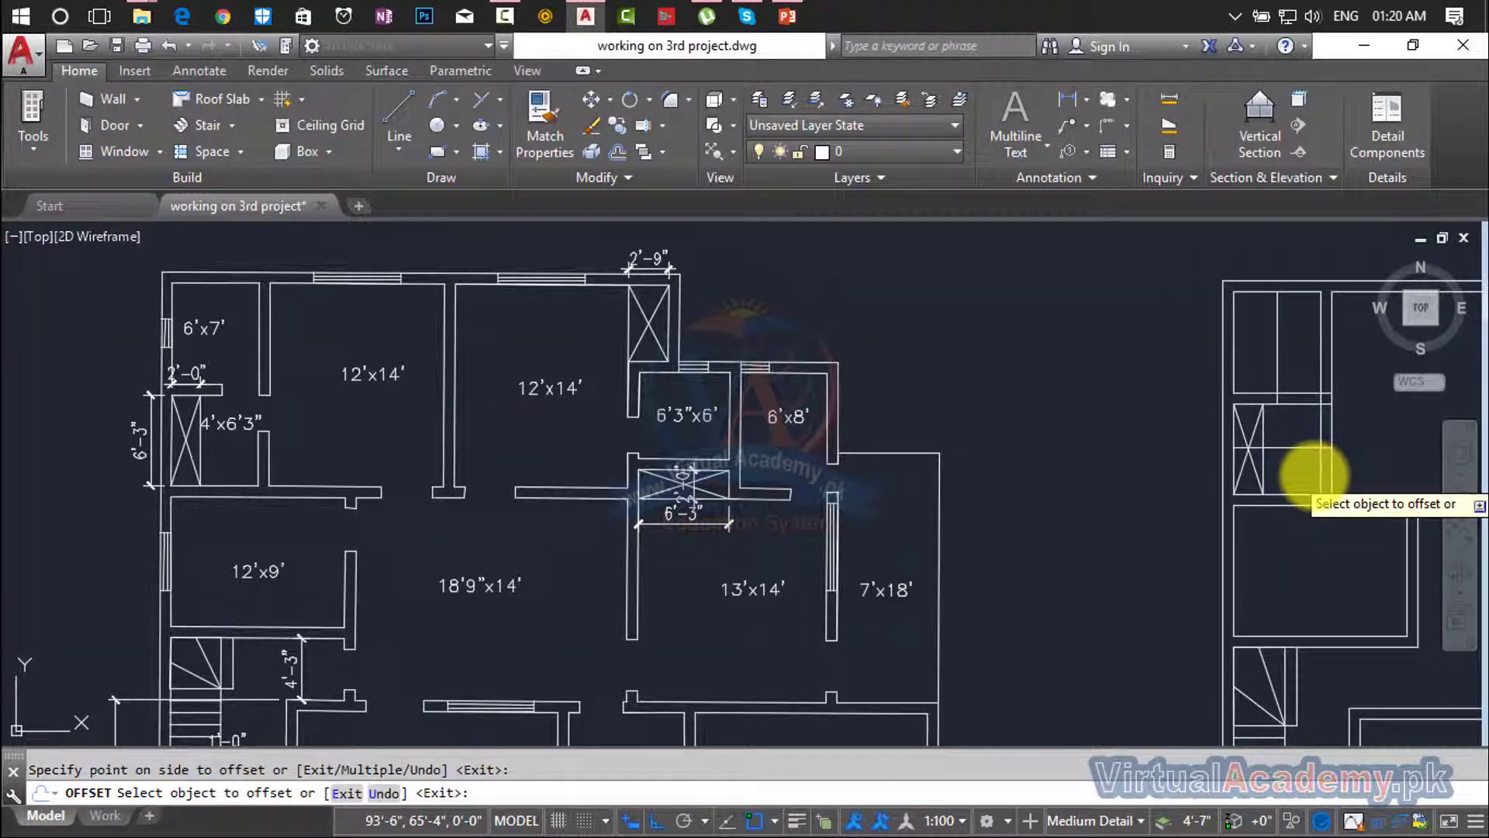
pyautogui.press('Escape')
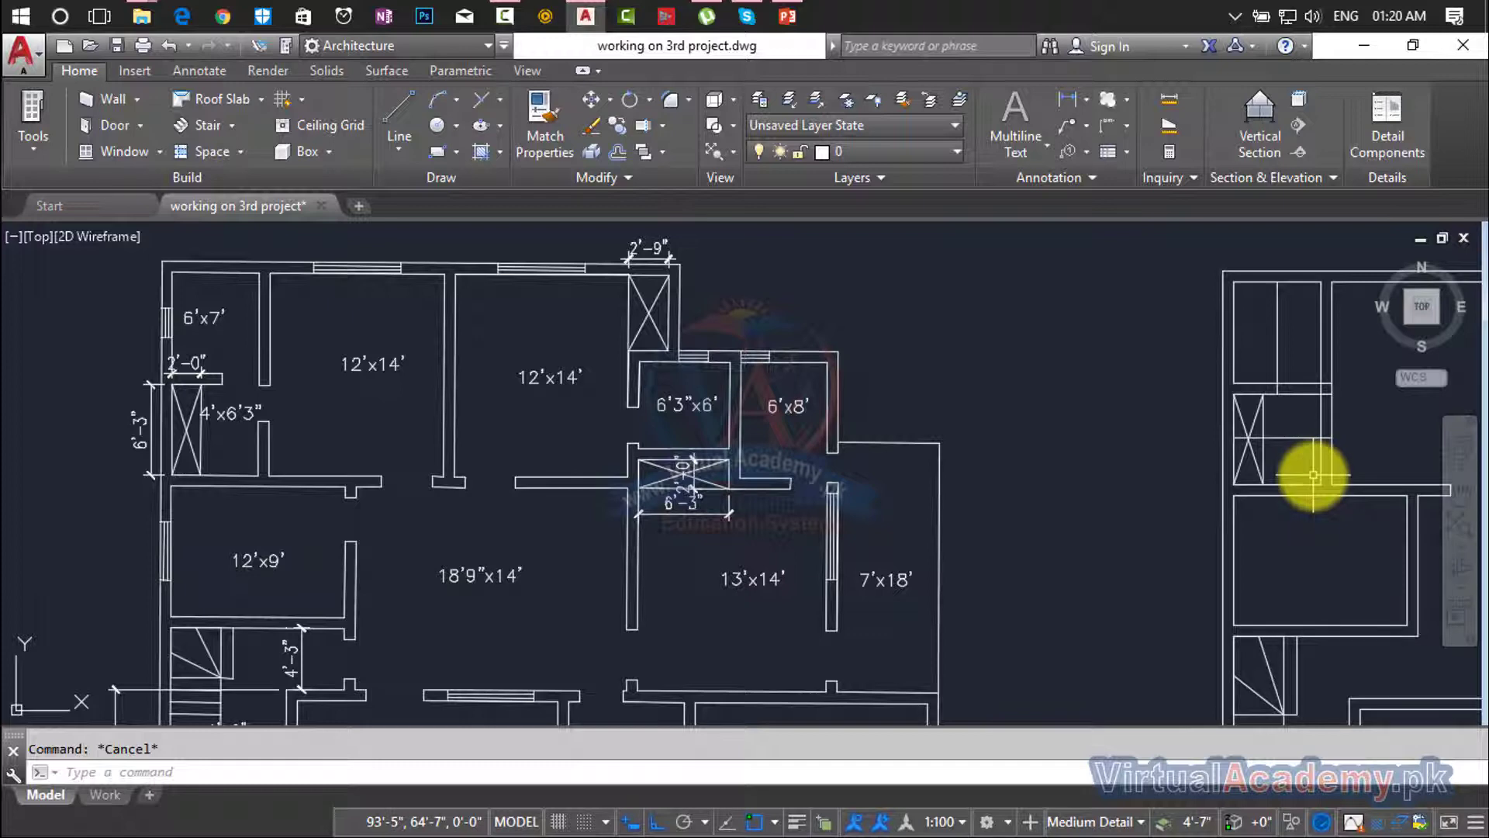
# Trim the offset line beside the crossed wardrobe and erase its remaining piece.
pyautogui.scroll(8, 1257, 440)
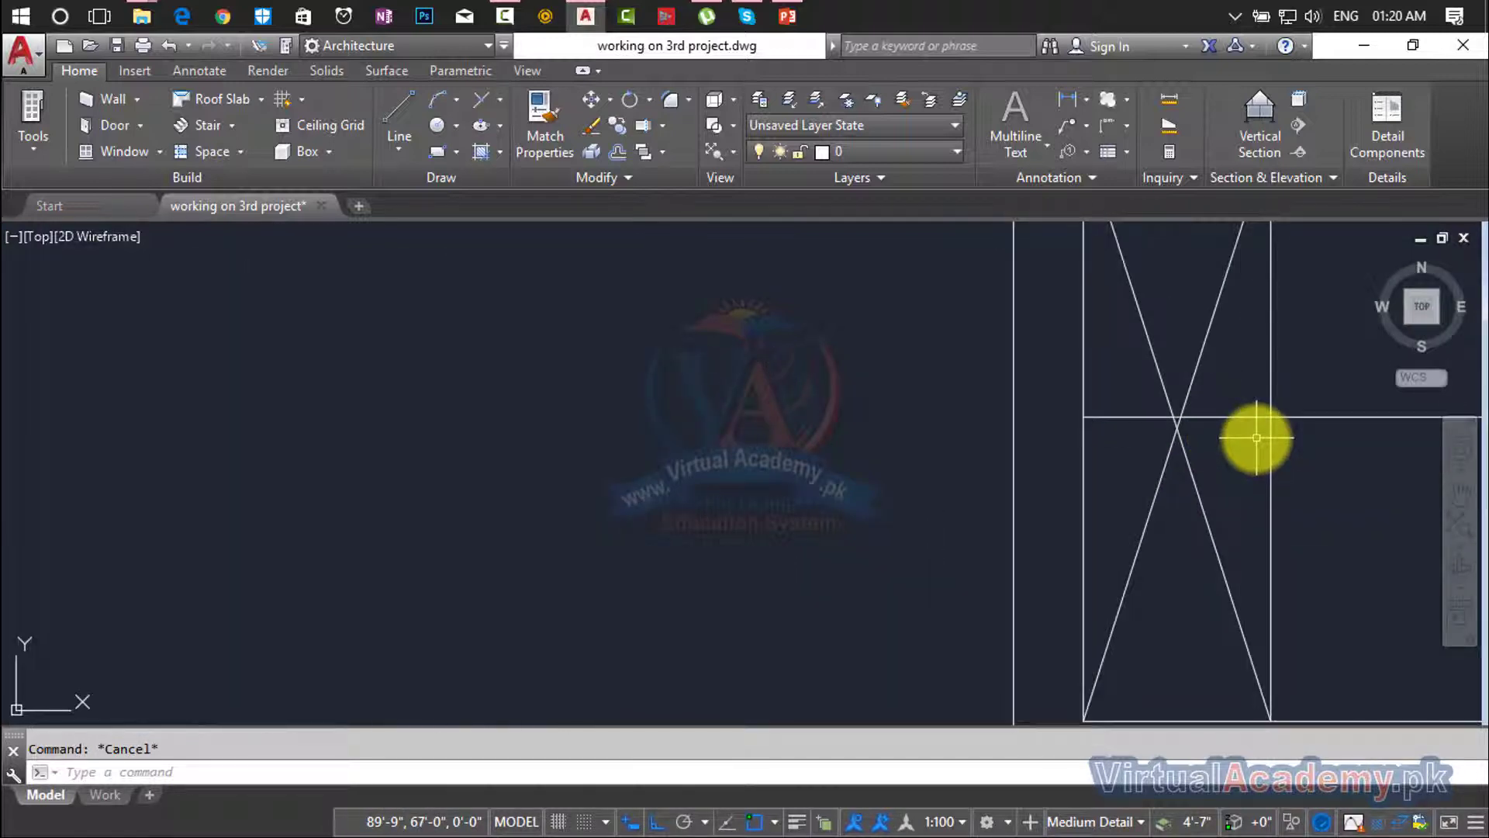
pyautogui.press('Return')
pyautogui.press('Return')
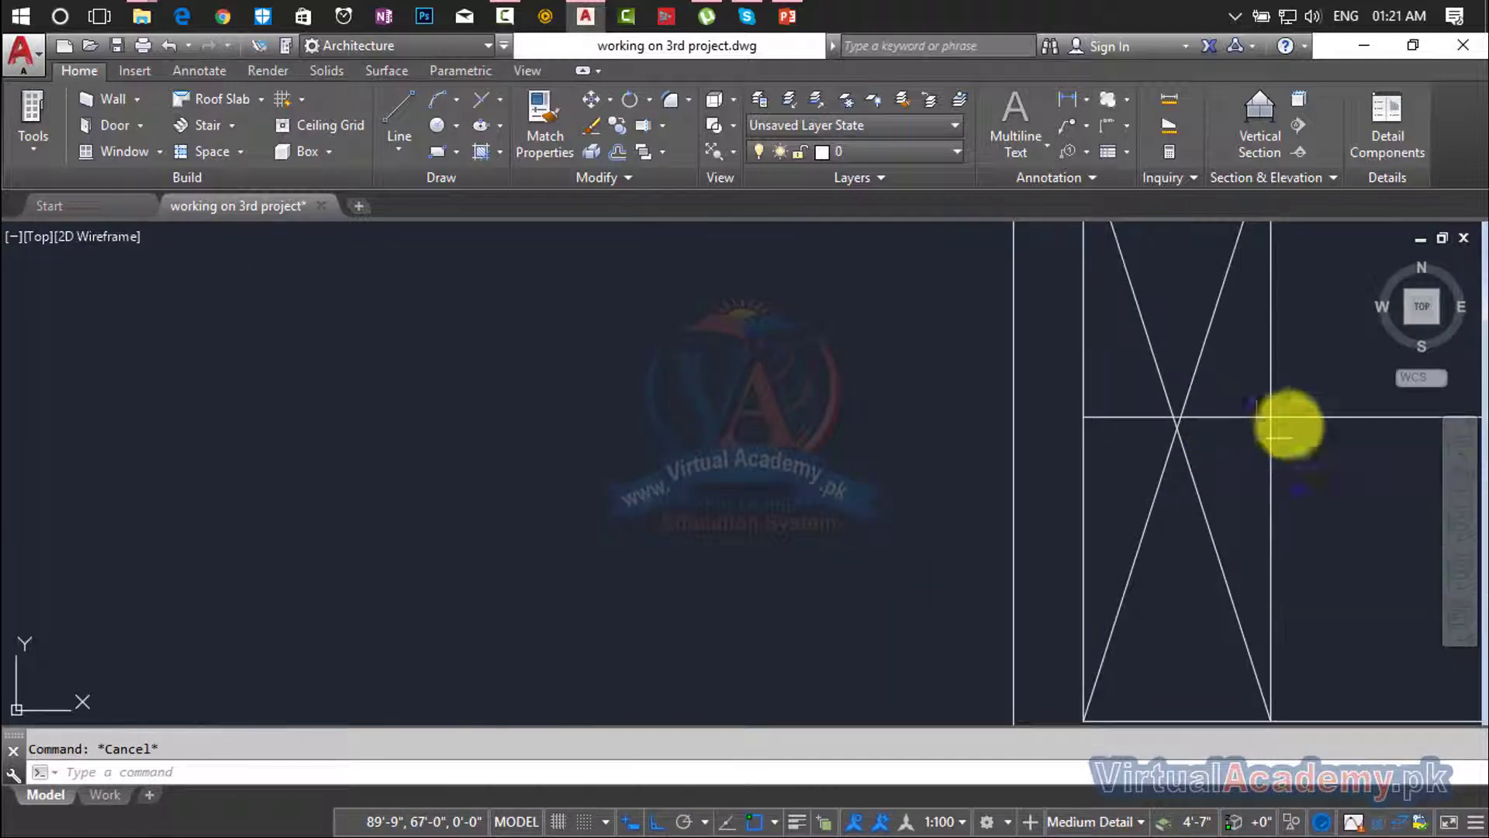
pyautogui.click(1313, 390)
pyautogui.click(1322, 487)
pyautogui.press('Escape')
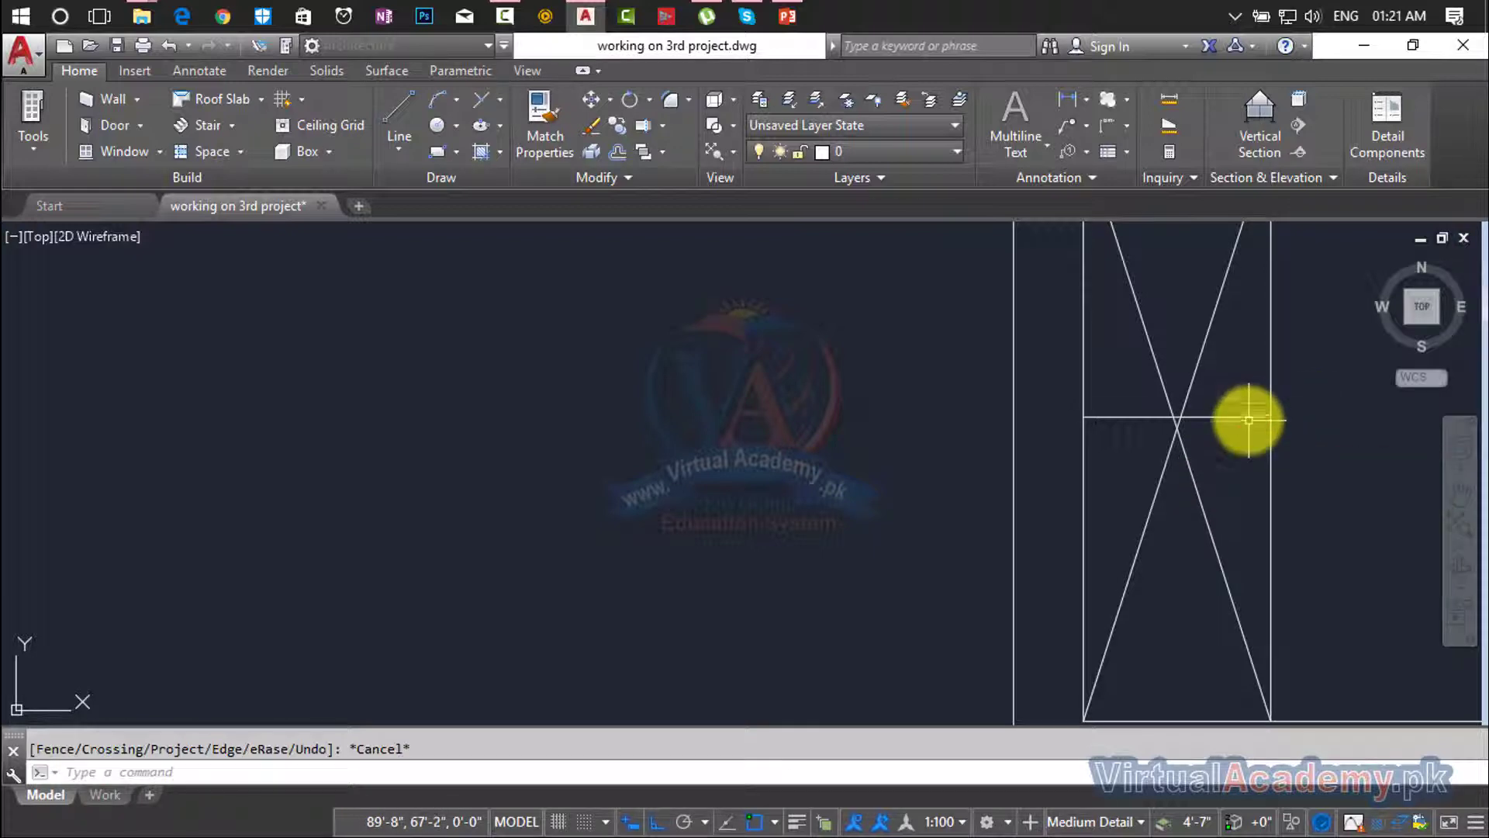
pyautogui.click(1247, 418)
pyautogui.press('Delete')
pyautogui.scroll(-5, 1239, 418)
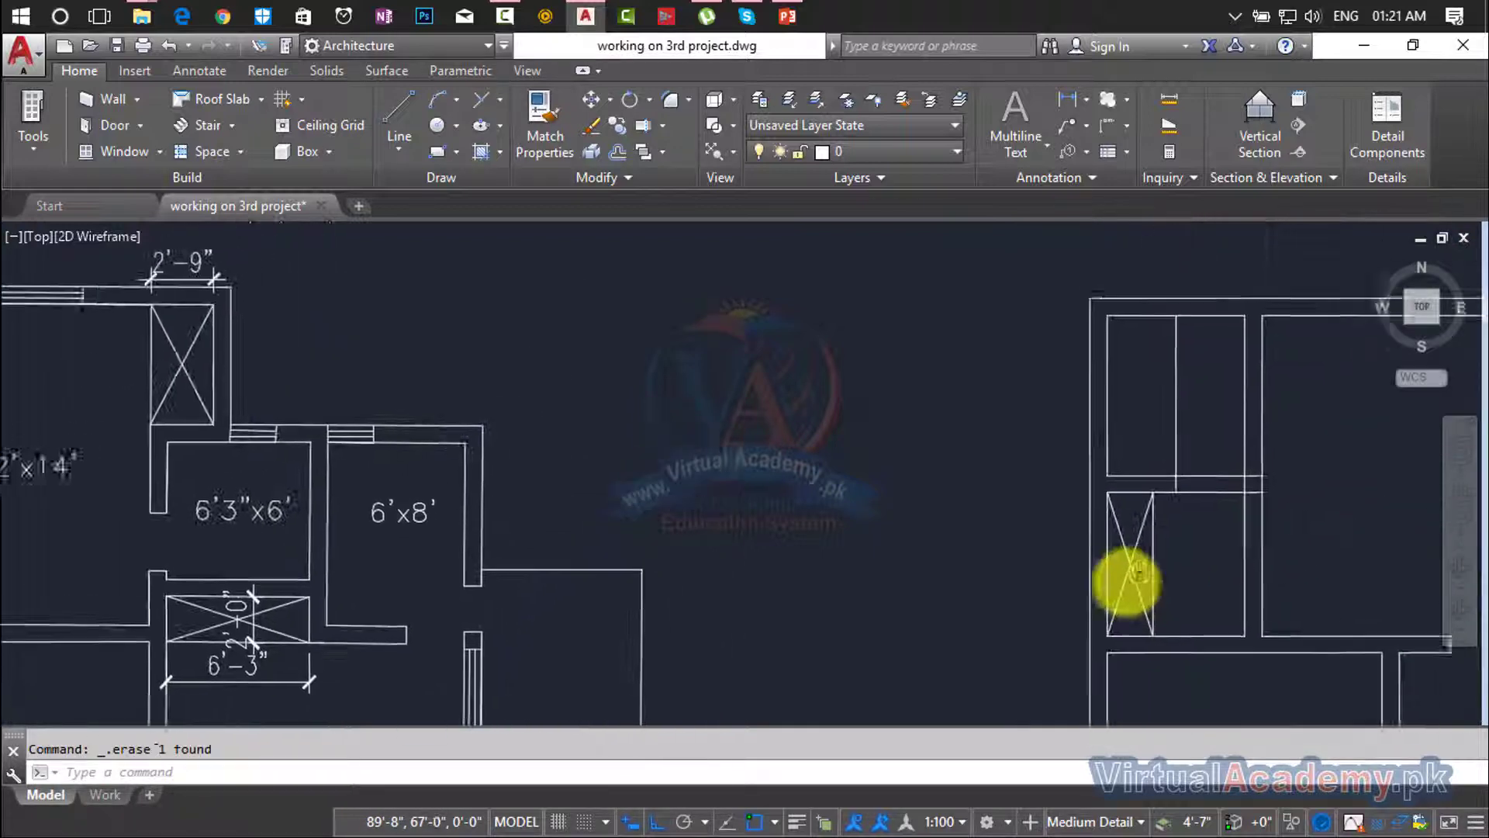
# Trim away the jamb line above the partition and both partition faces between the jamb and the wall to open the doorway.
pyautogui.scroll(5, 1149, 485)
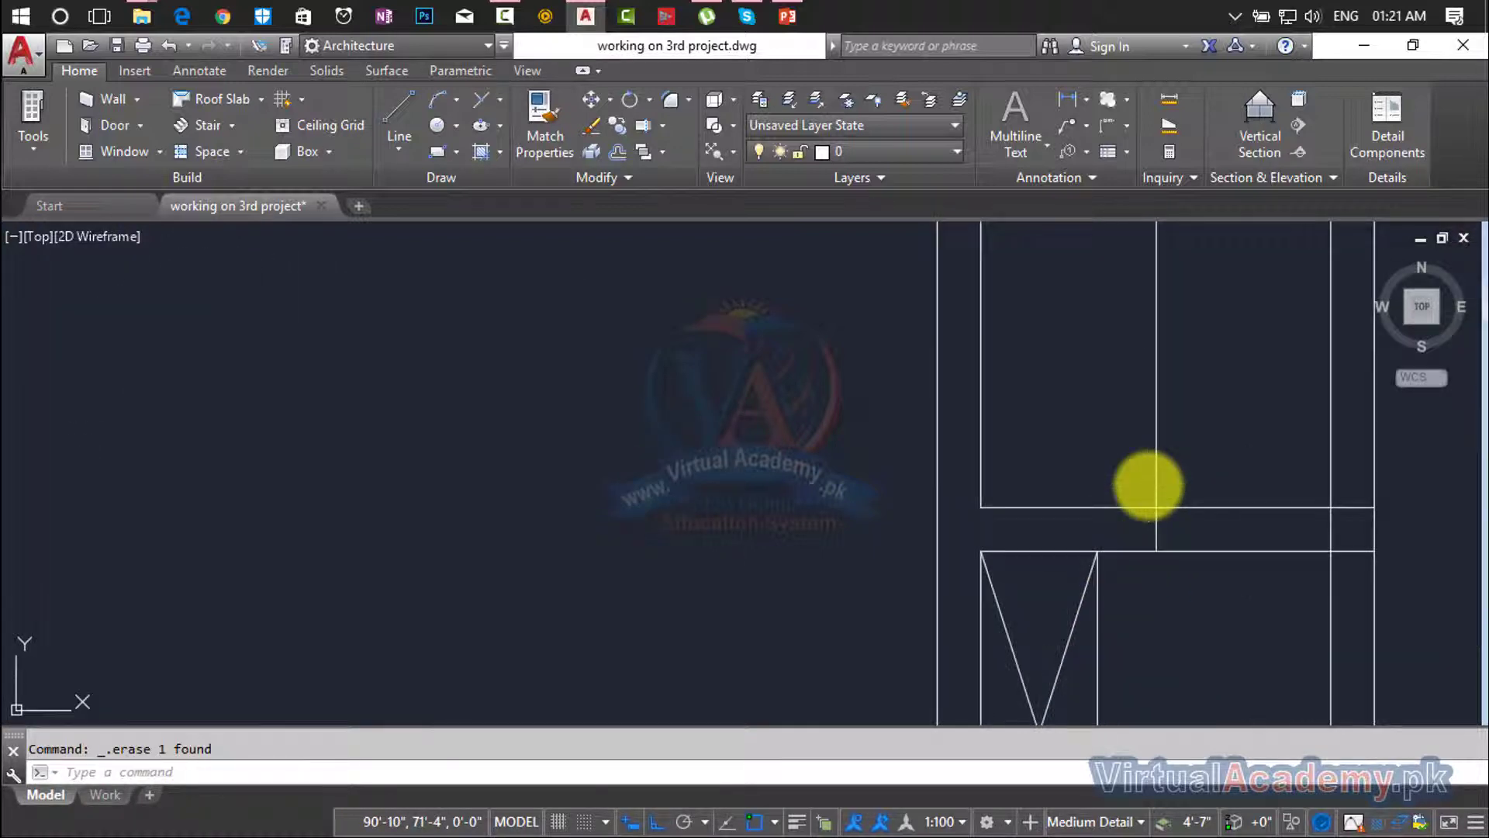
pyautogui.hotkey('ctrl', 'z')
pyautogui.press('Return')
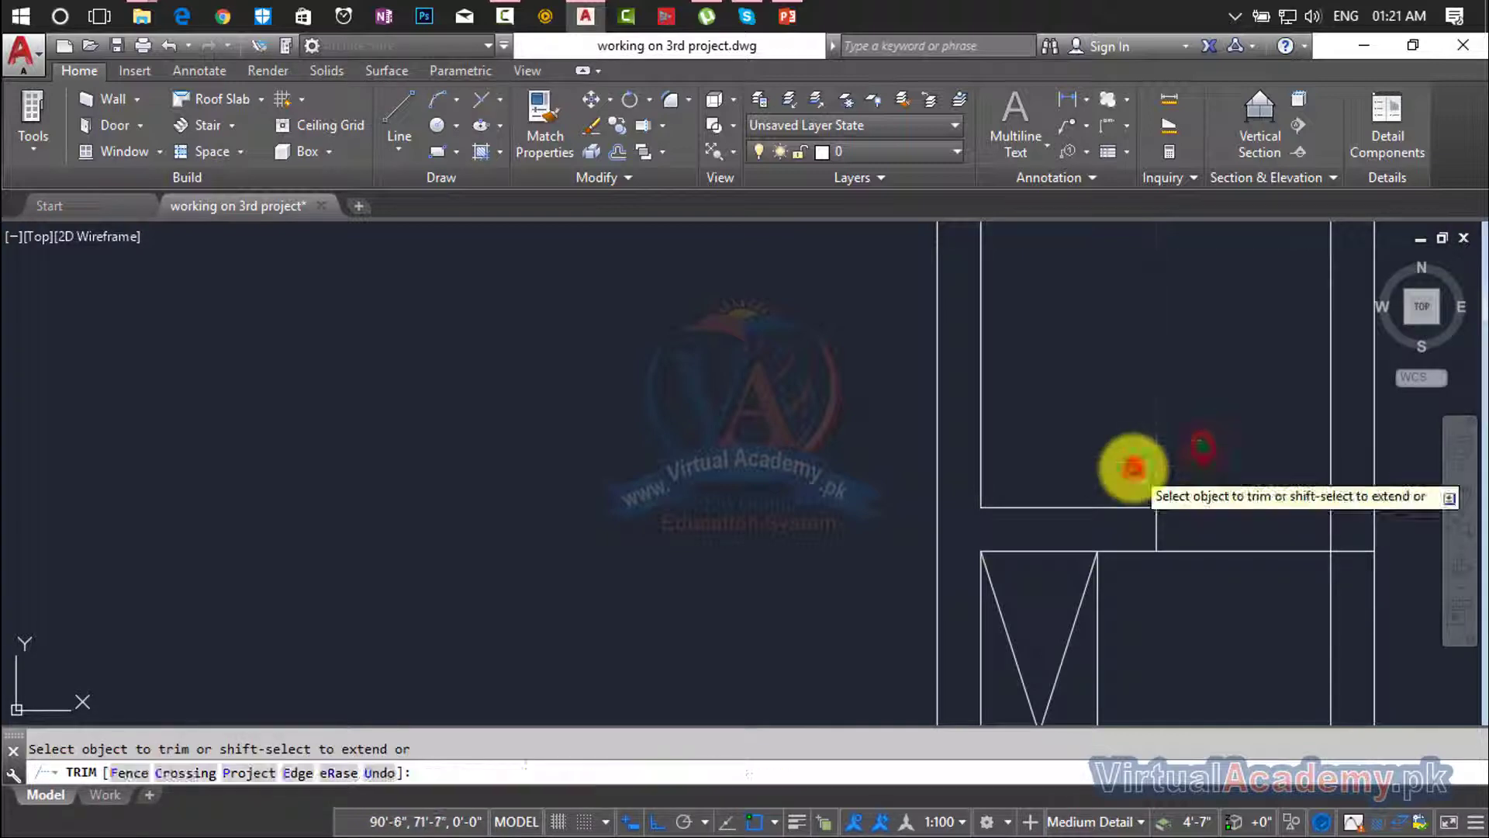
pyautogui.scroll(-3, 1130, 465)
pyautogui.click(1179, 456)
pyautogui.click(1173, 555)
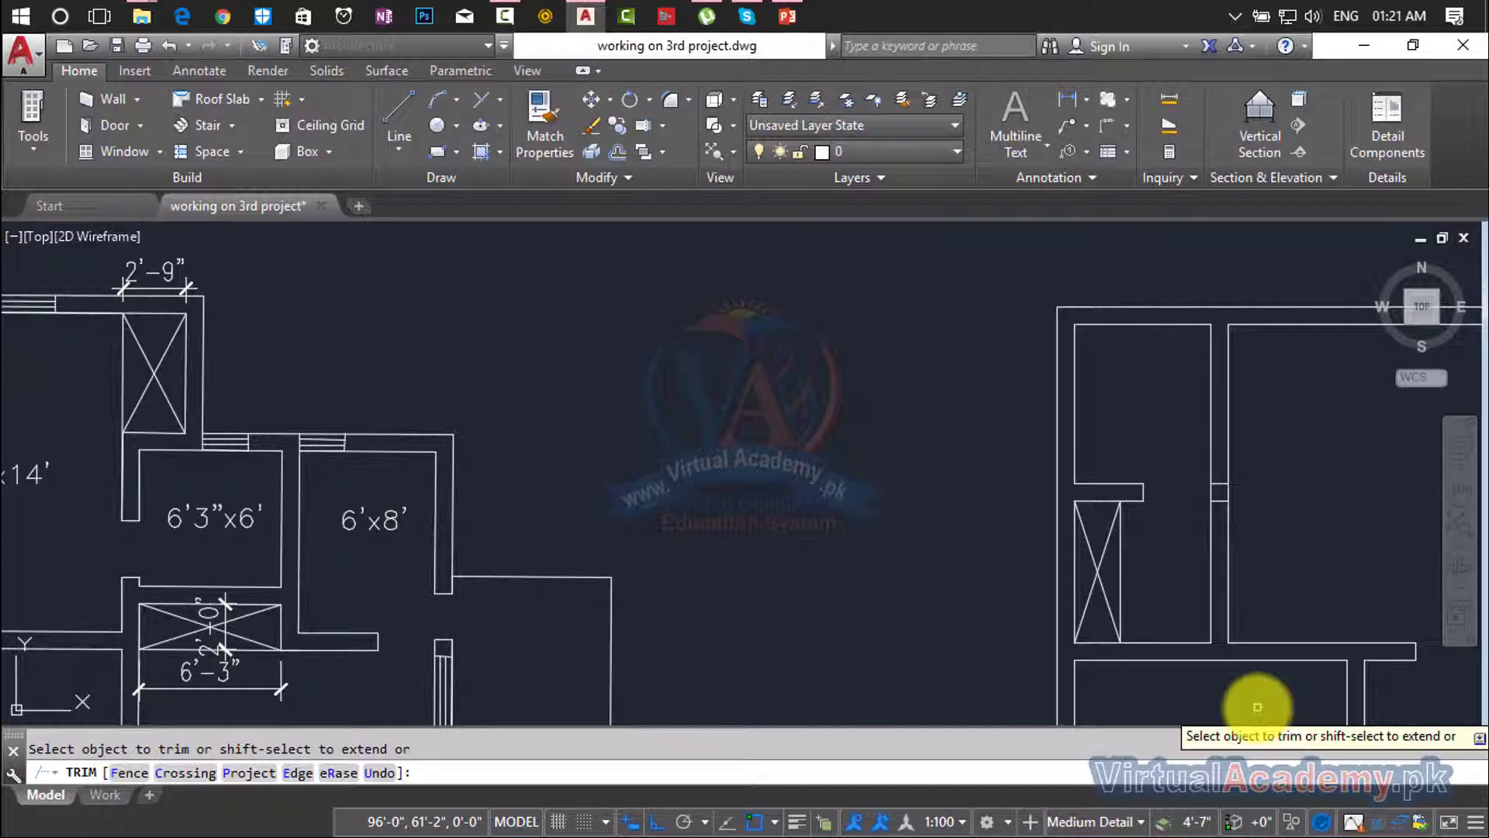
pyautogui.press('Escape')
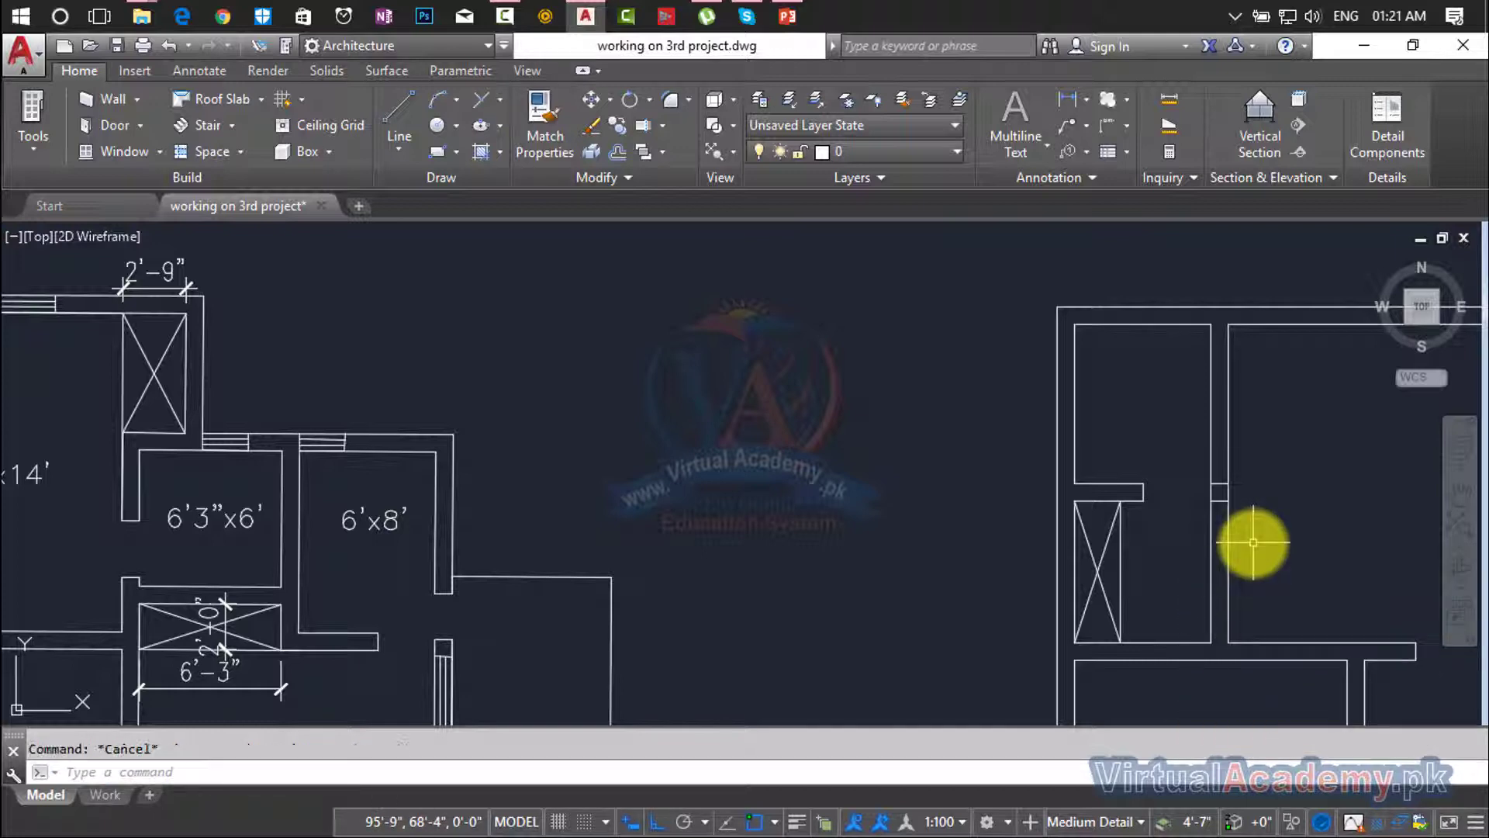
# Offset the lower short line inside the wall beside the wardrobe room 3 feet downward as the second jamb.
pyautogui.write('o')
pyautogui.press('Return')
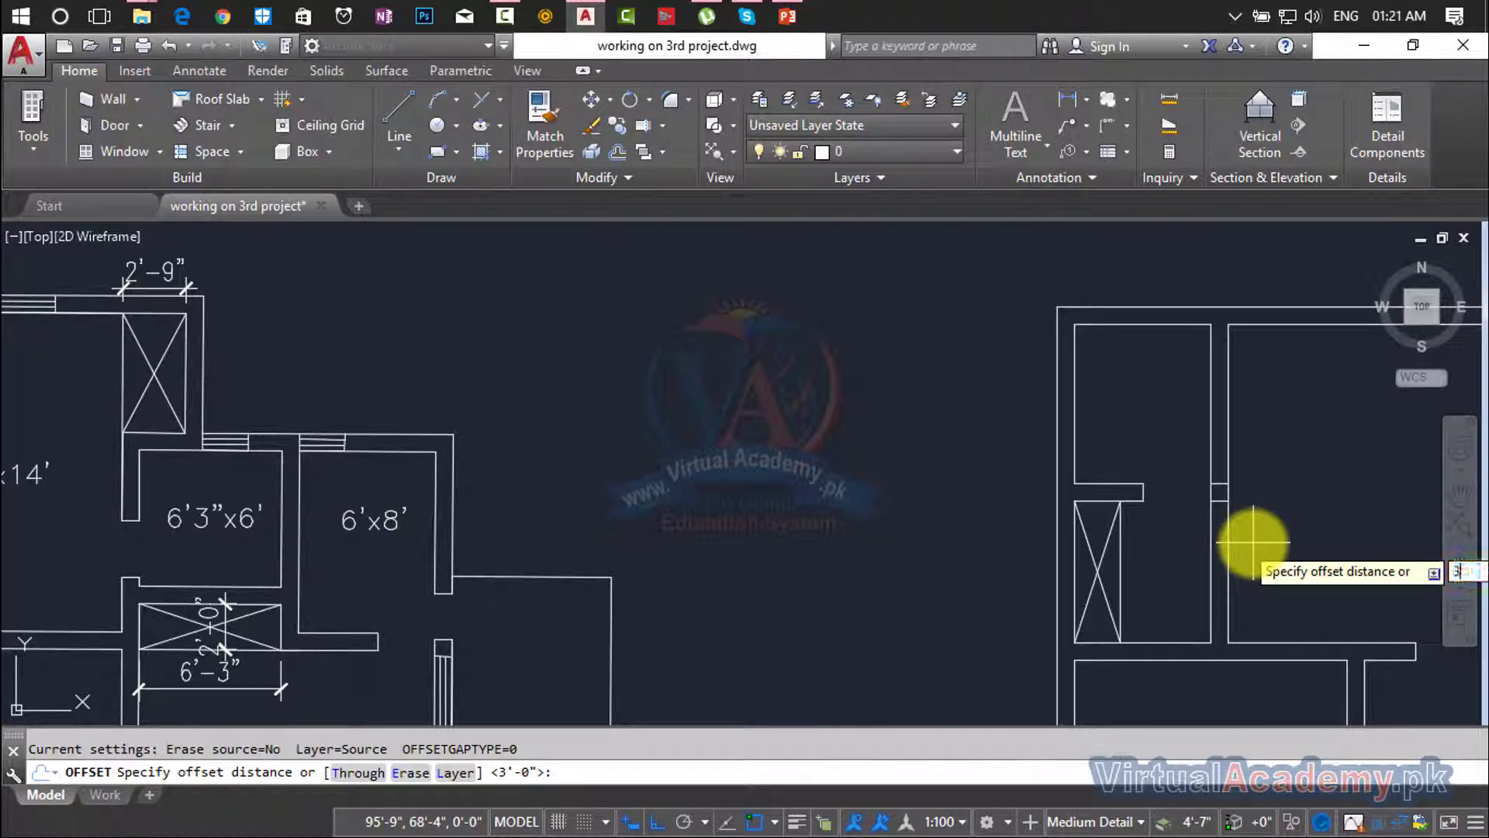
pyautogui.write('3')
pyautogui.press('Return')
pyautogui.click(1212, 529)
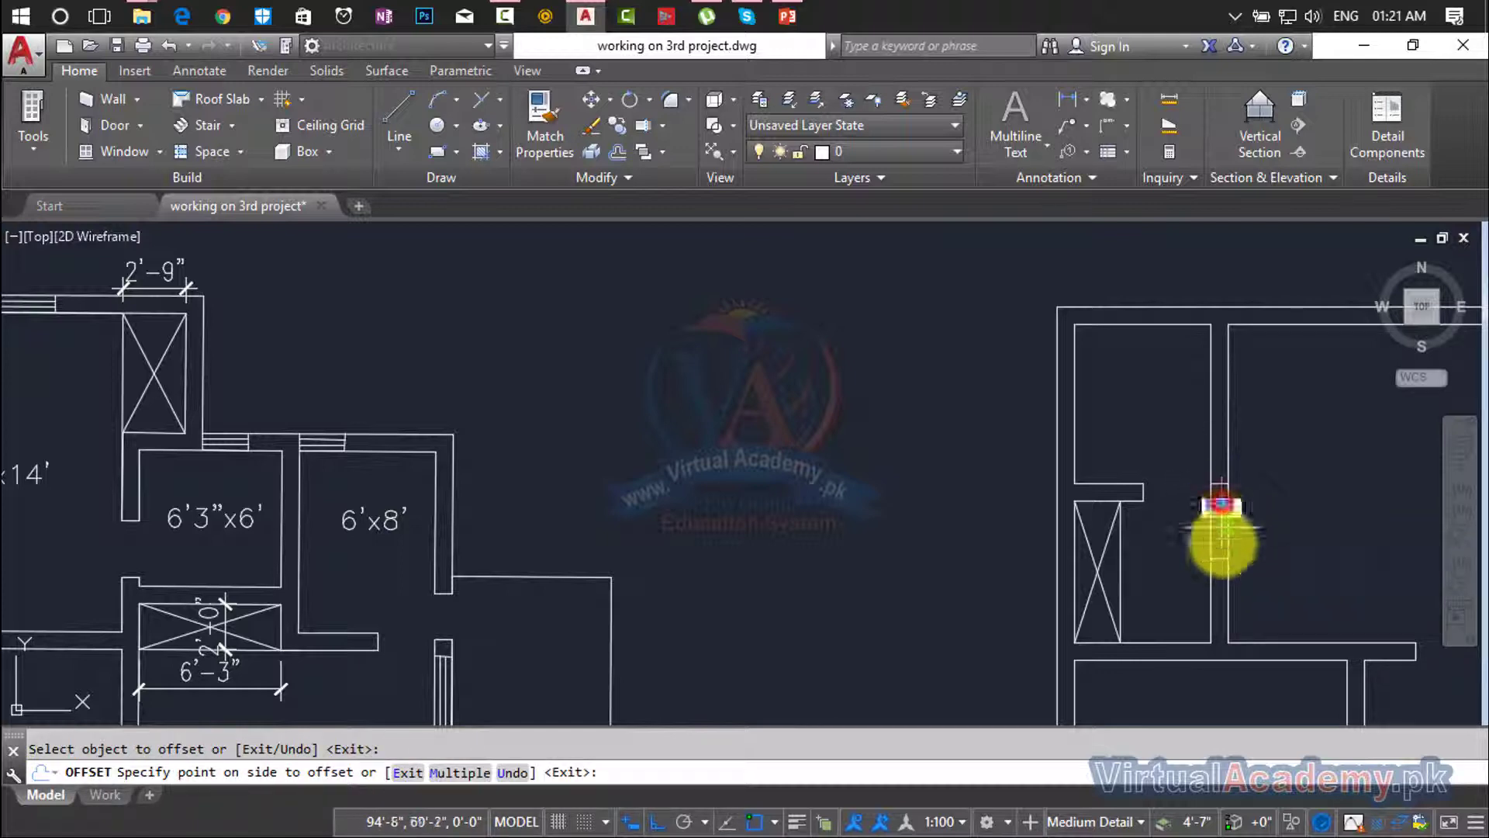
pyautogui.click(1223, 550)
pyautogui.press('Escape')
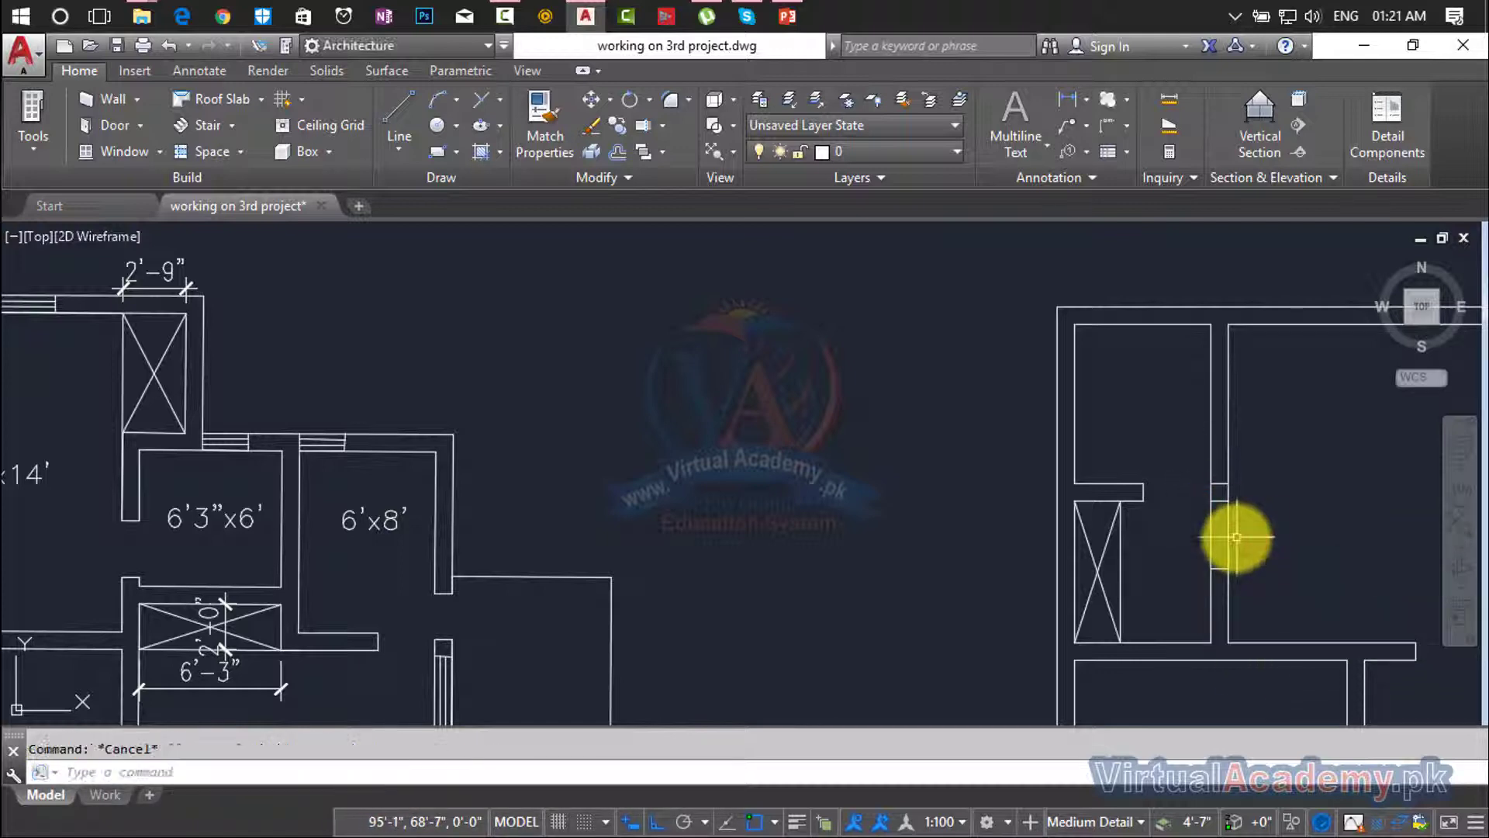
# Trim both wall faces between the two jambs to open the doorway from the wardrobe room into the large room.
pyautogui.press('Return')
pyautogui.click(1267, 516)
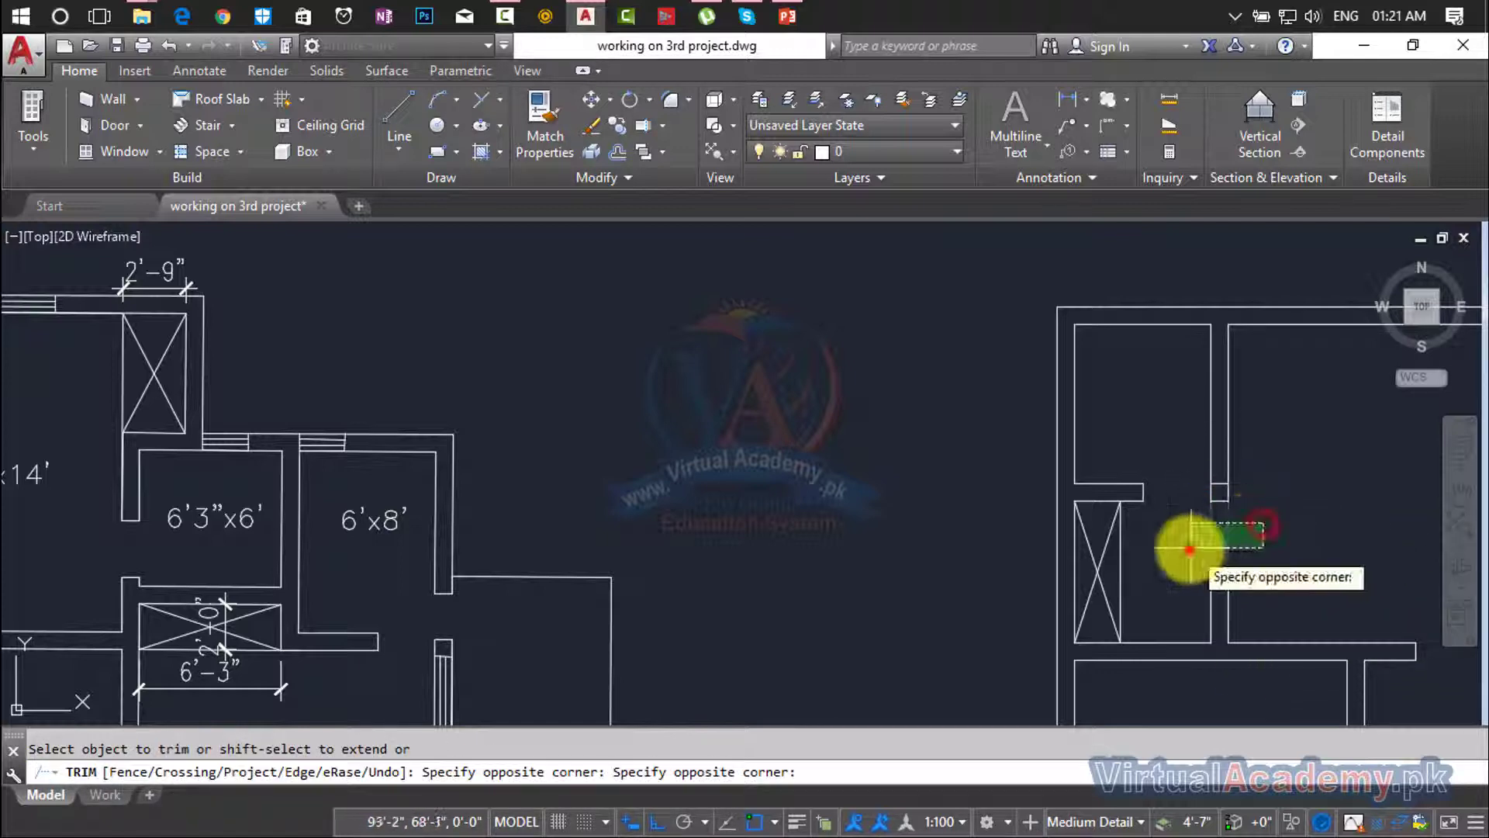
pyautogui.click(1187, 543)
pyautogui.scroll(-3, 1195, 543)
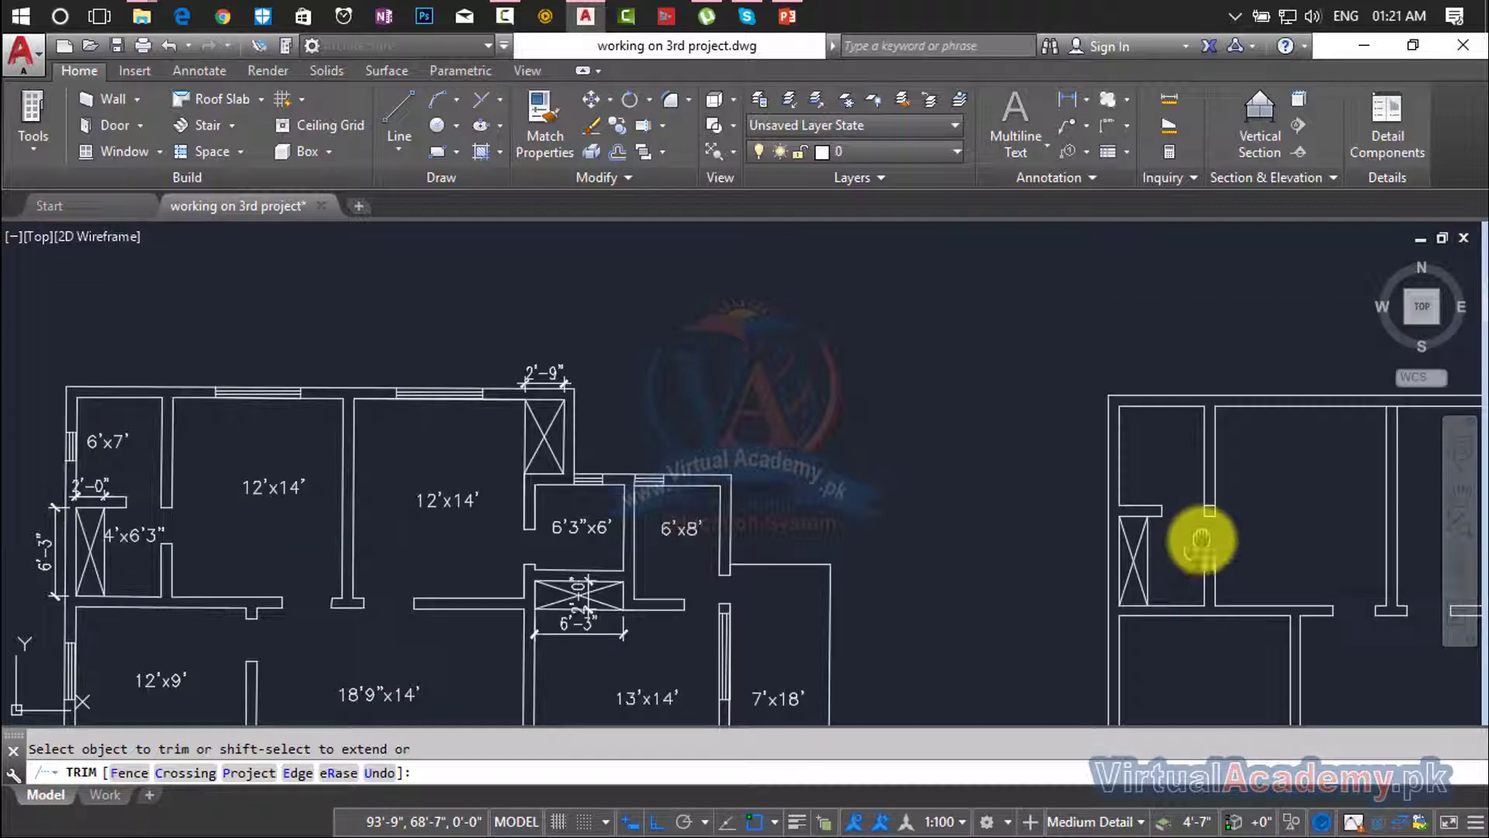
# Erase the leftover short line inside the wall just above the new doorway.
pyautogui.scroll(6, 1236, 497)
pyautogui.rightClick(1231, 481)
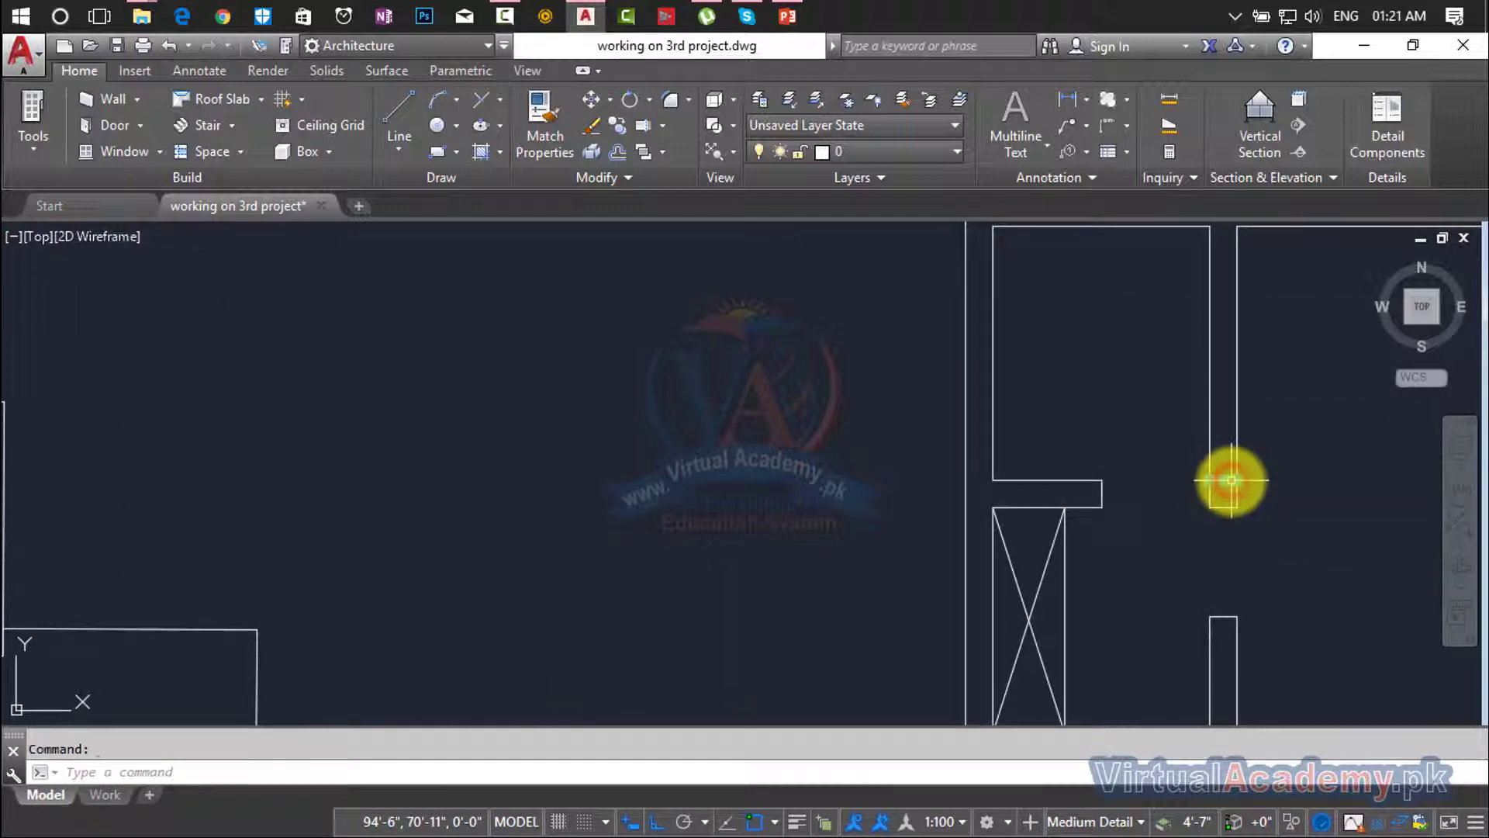
pyautogui.click(1232, 482)
pyautogui.press('Delete')
pyautogui.scroll(-5, 1232, 496)
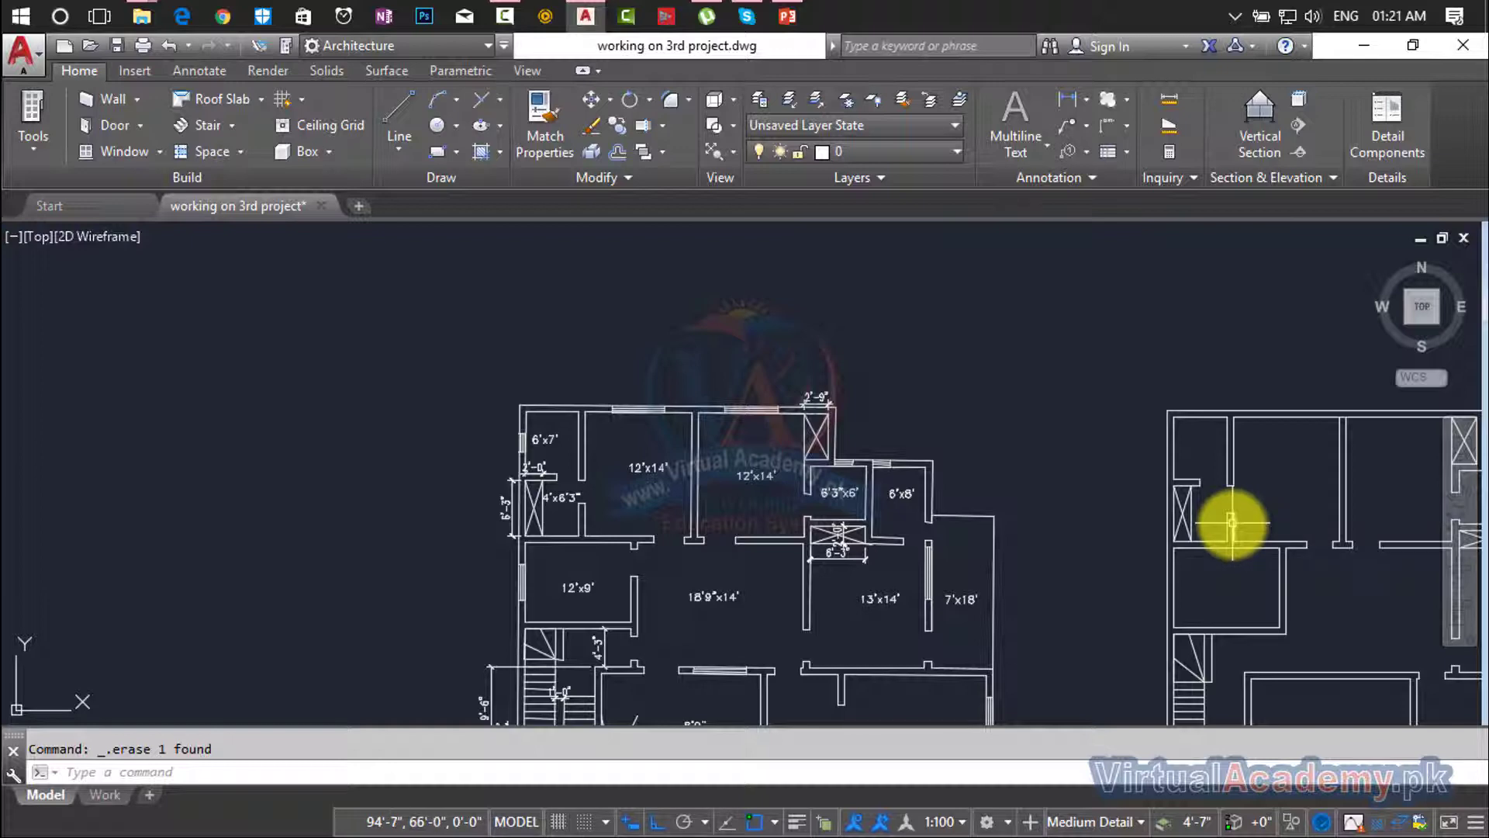
# Offset the upper wall line of the room below the wardrobe room 9 inches down into that room.
pyautogui.moveTo(1257, 598); pyautogui.dragTo(1179, 482, button='middle')
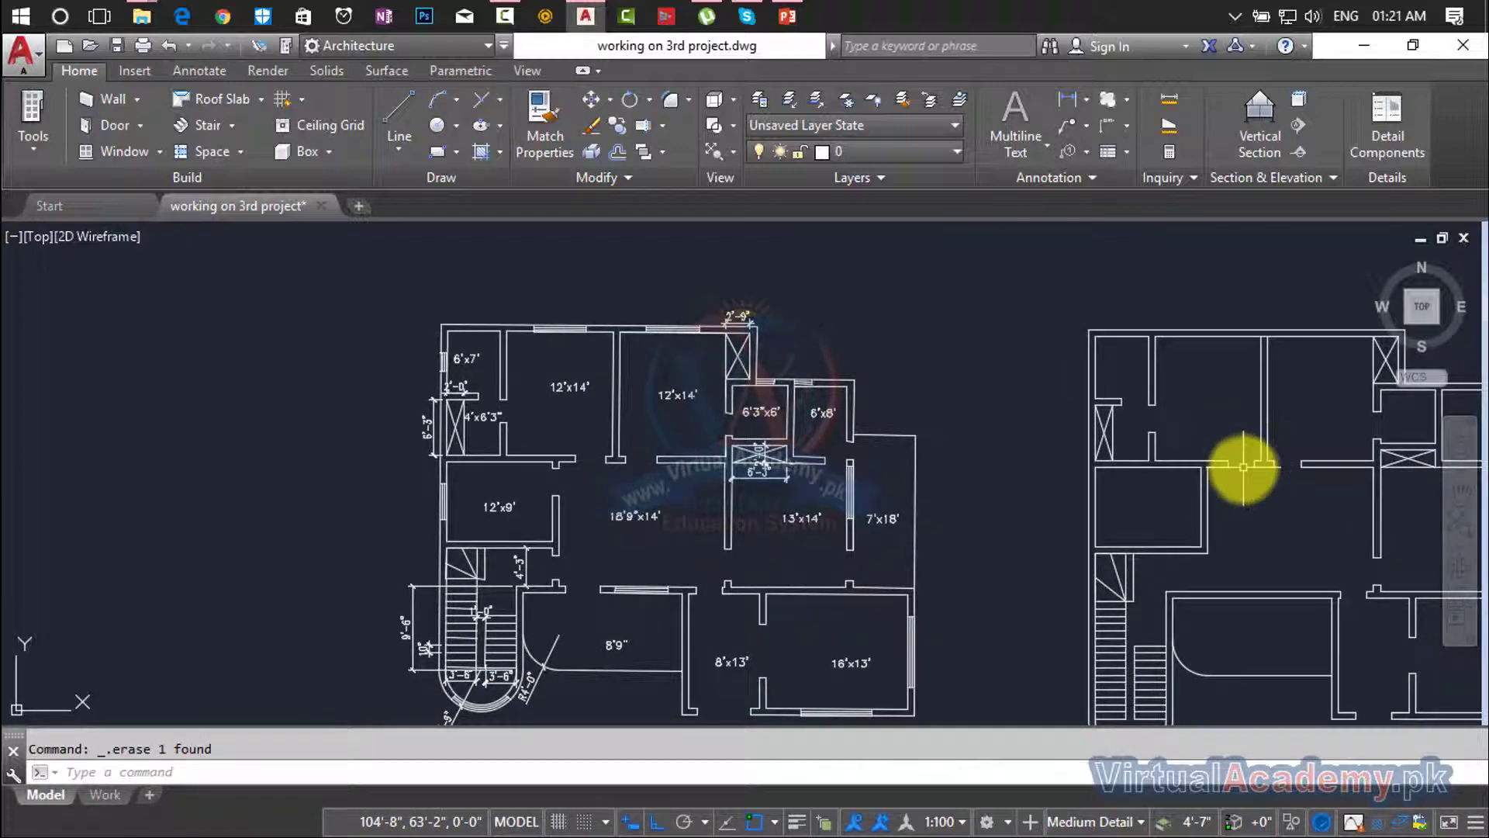
pyautogui.scroll(4, 1204, 477)
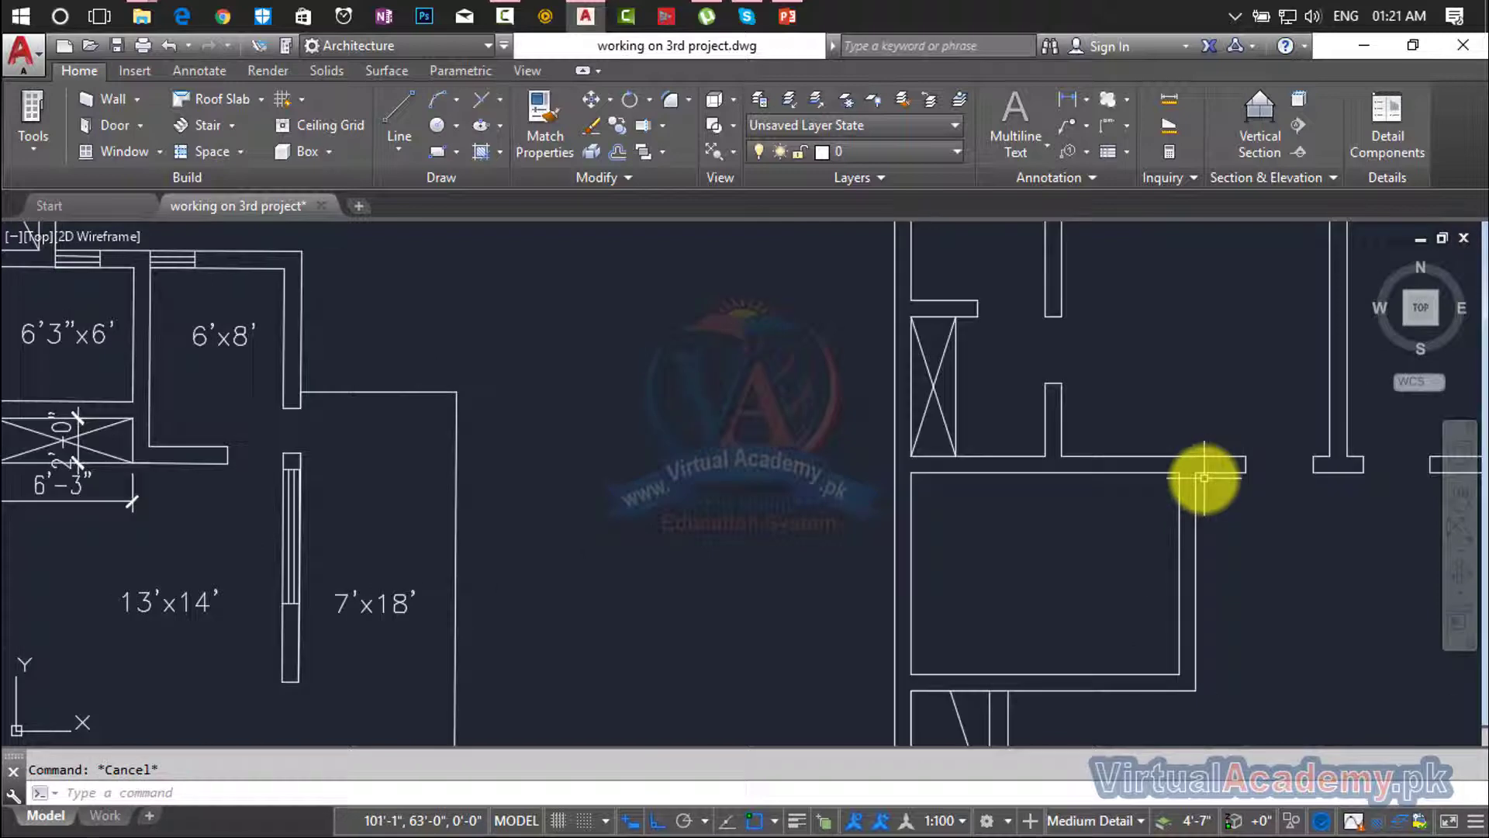
pyautogui.press('Return')
pyautogui.write('9')
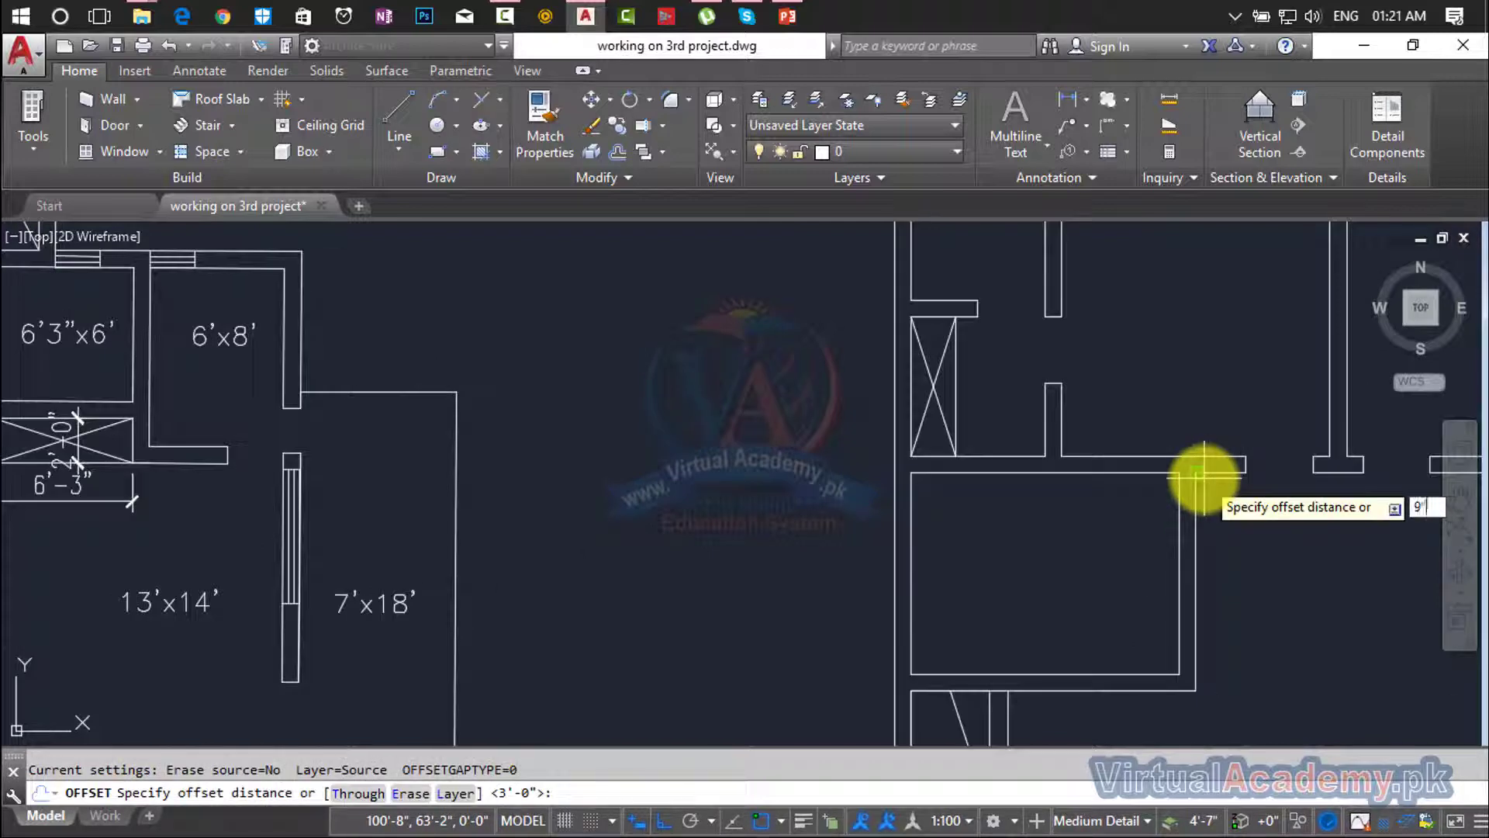
pyautogui.press('Return')
pyautogui.click(1156, 473)
pyautogui.click(1140, 575)
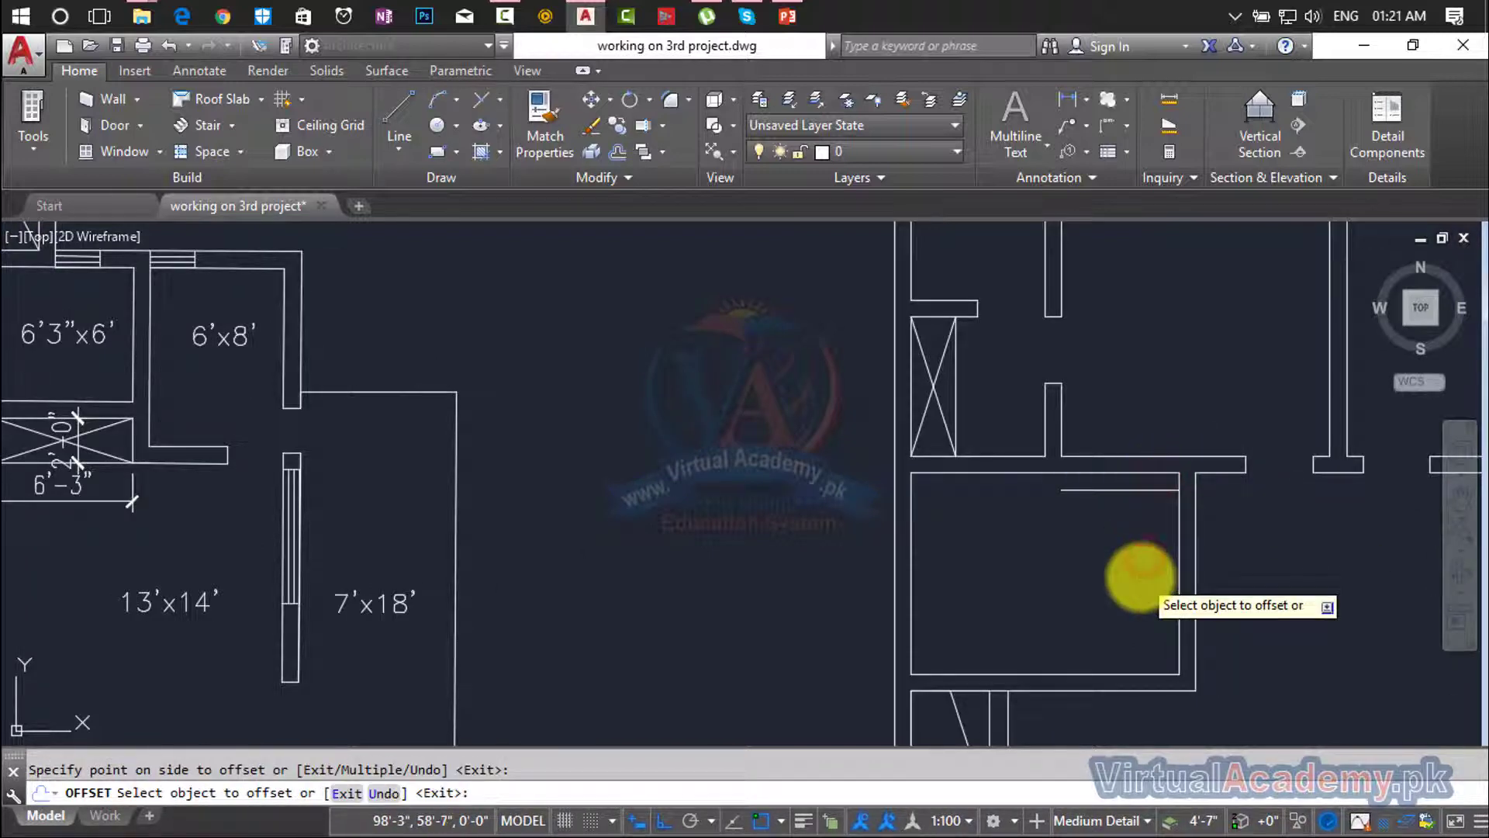
pyautogui.press('Escape')
# Offset the new jamb line 3 feet downward to mark the other side of the doorway.
pyautogui.press('Return')
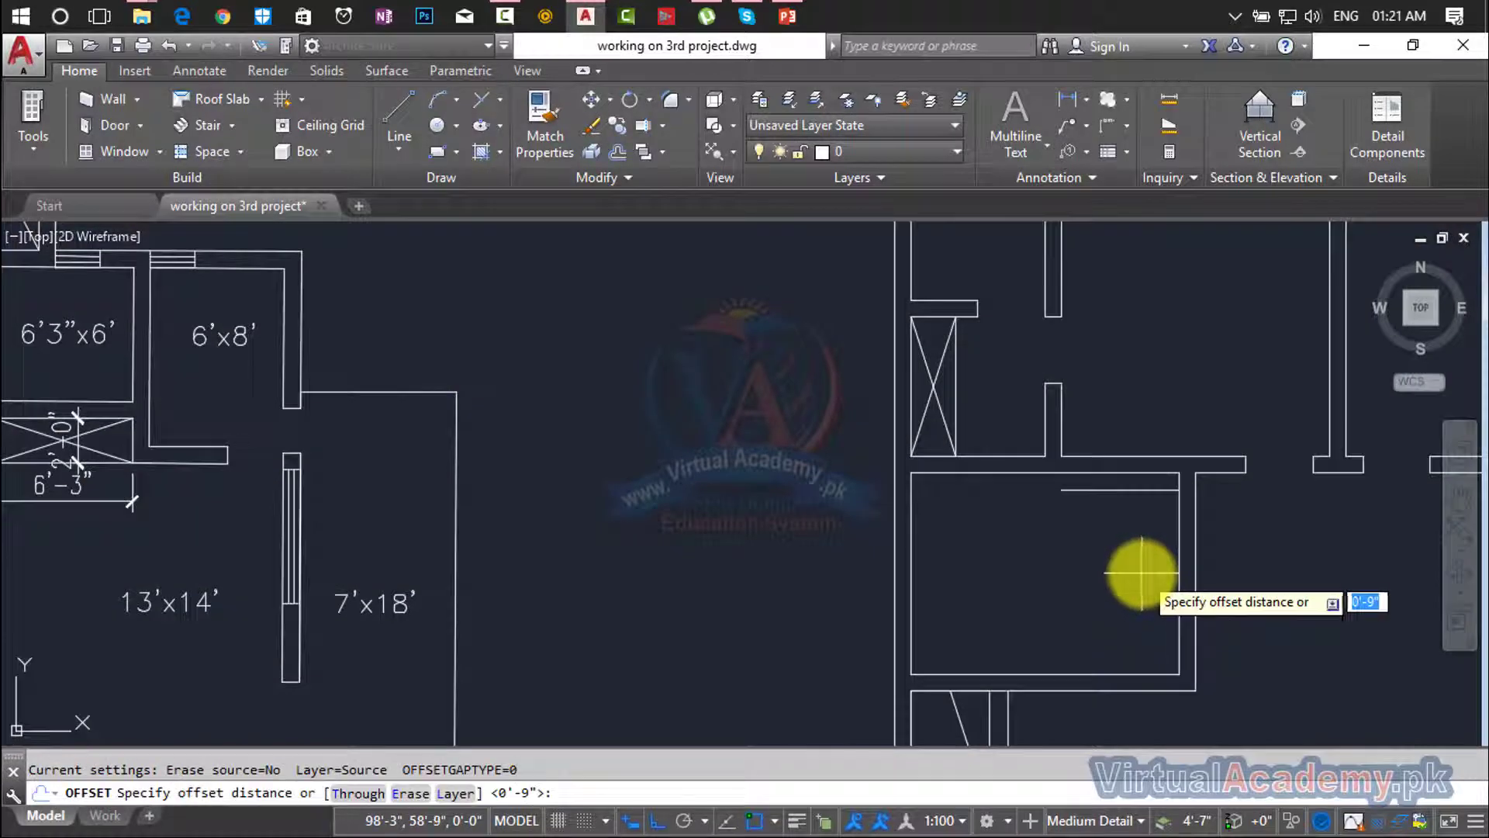
pyautogui.write('9')
pyautogui.press('Return')
pyautogui.click(1134, 489)
pyautogui.click(1133, 615)
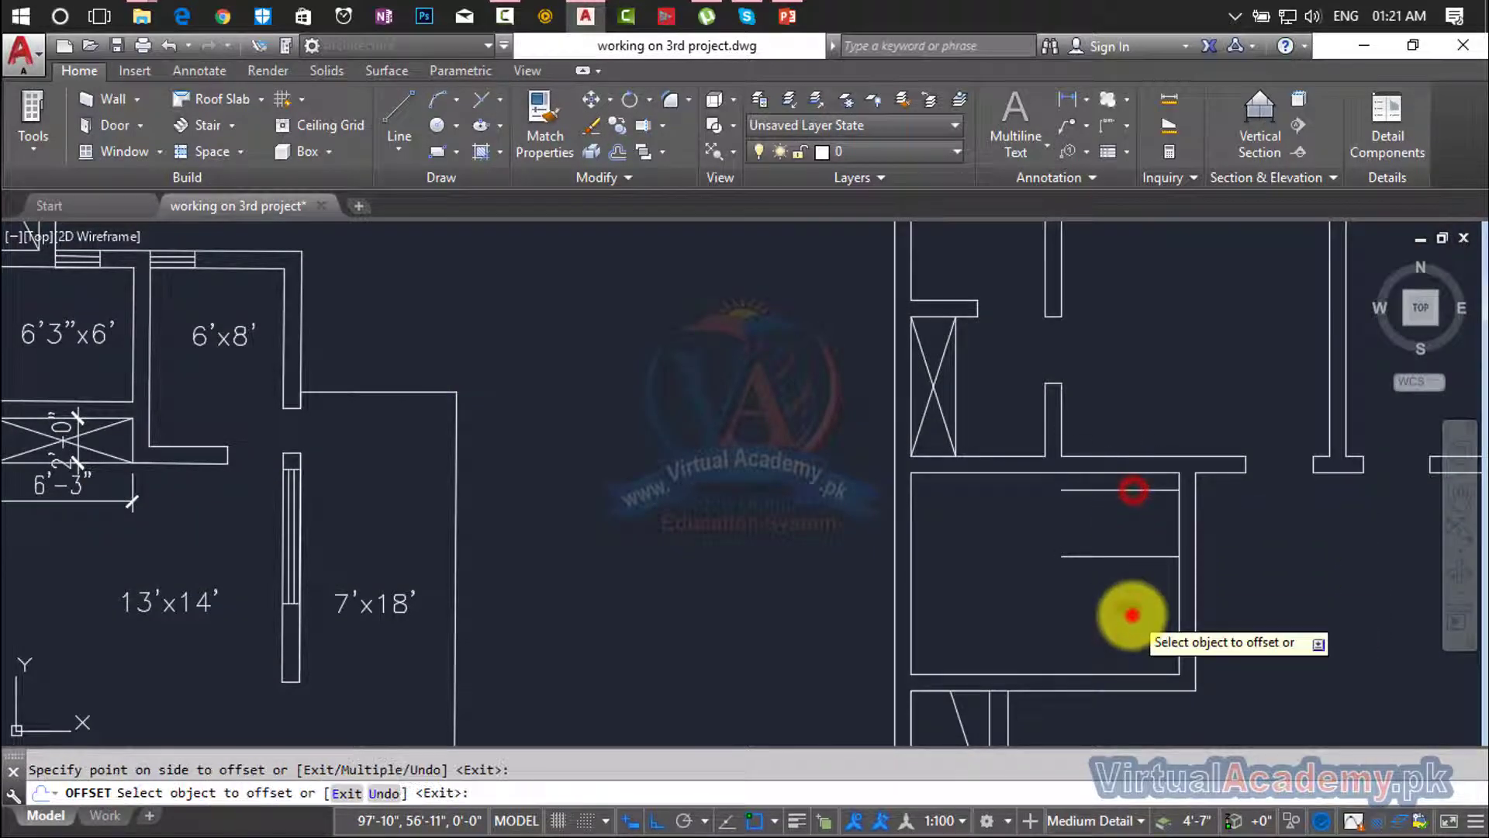
pyautogui.press('Escape')
# Extend both jamb lines across the room's right wall to its outer face.
pyautogui.write('ex')
pyautogui.press('Return')
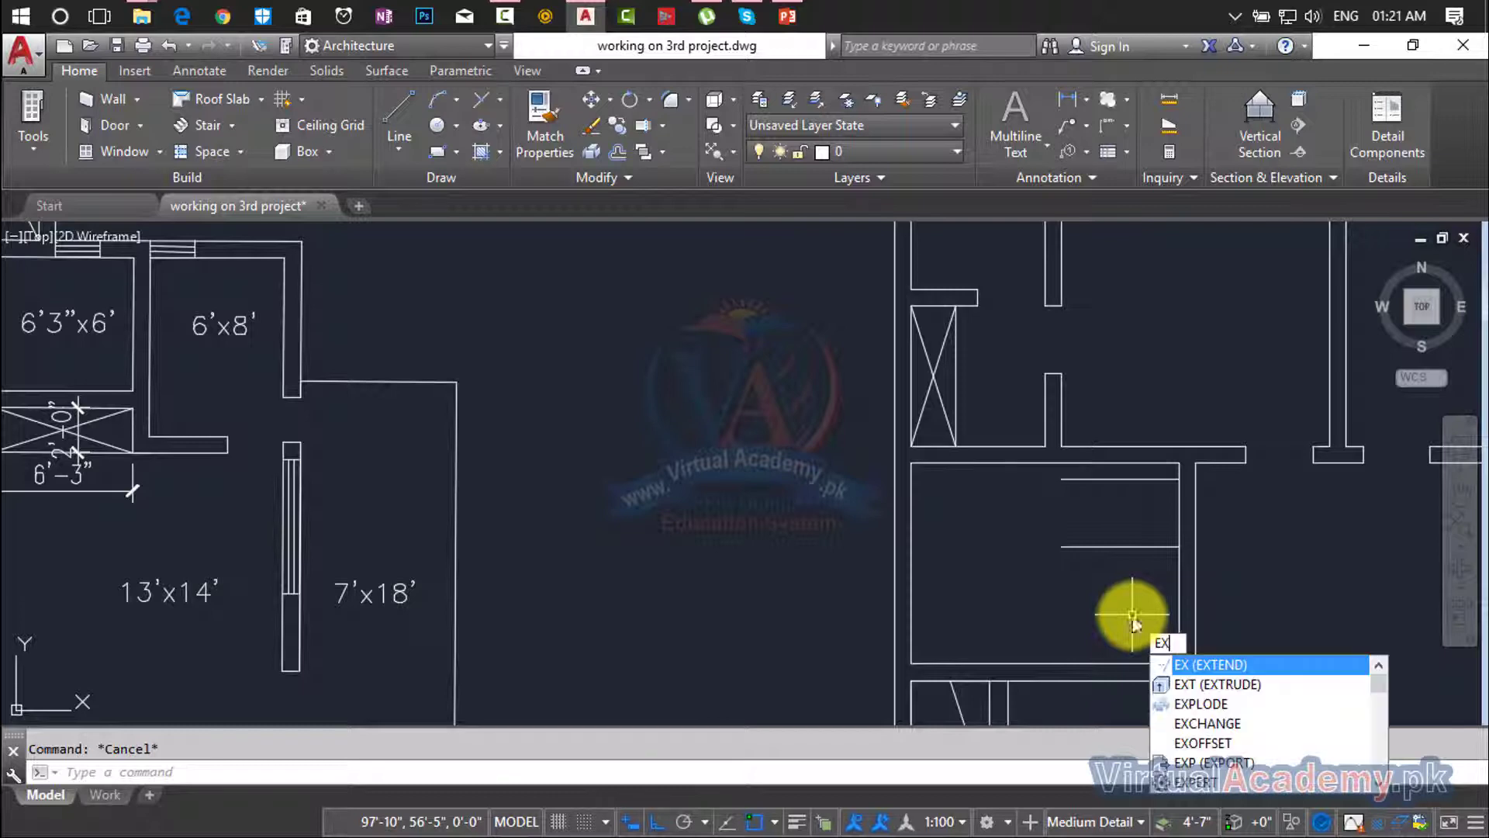
pyautogui.click(1130, 471)
pyautogui.click(1138, 479)
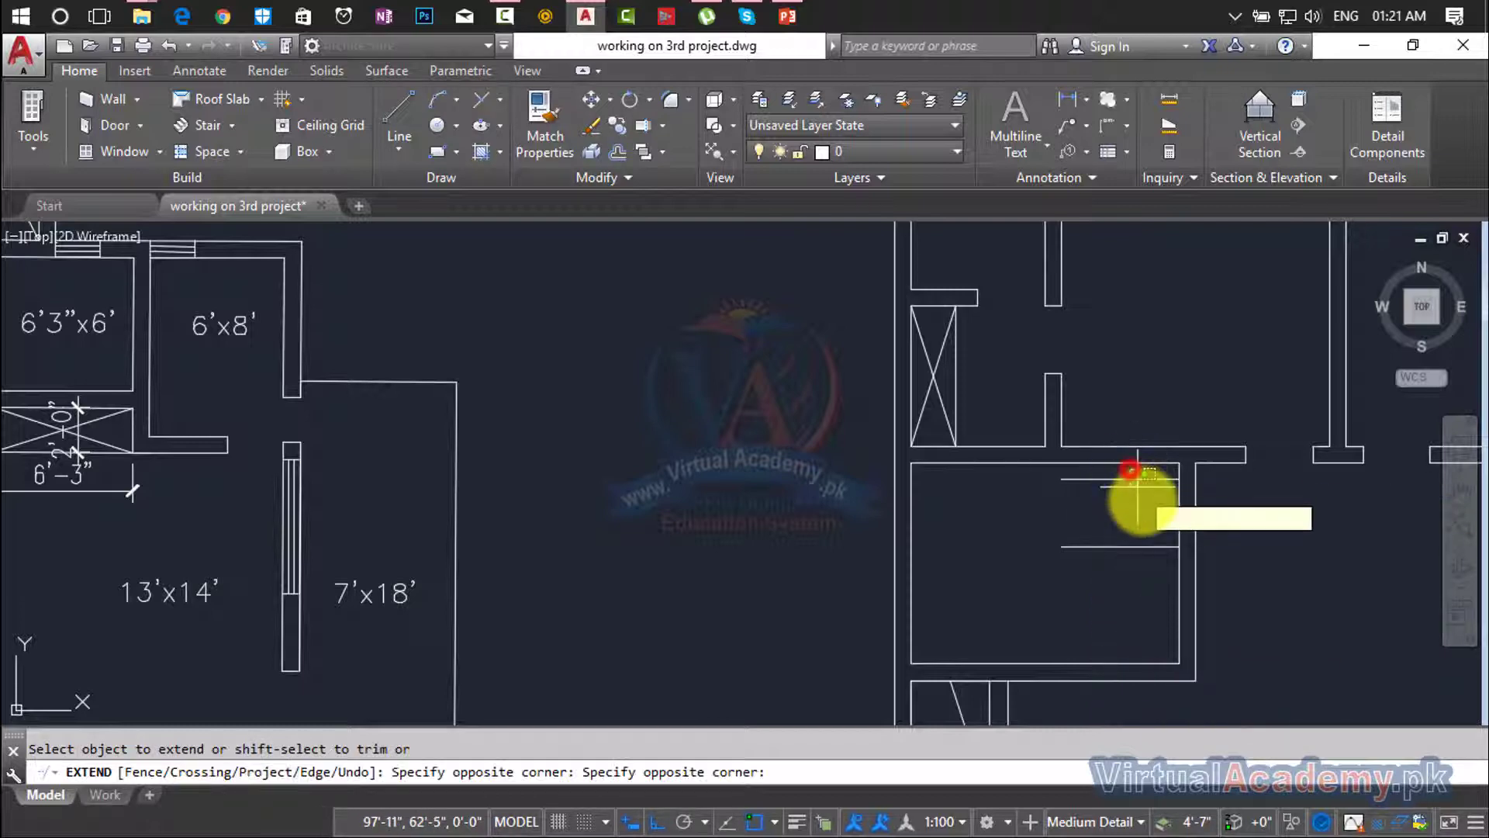
pyautogui.click(1152, 583)
pyautogui.press('Escape')
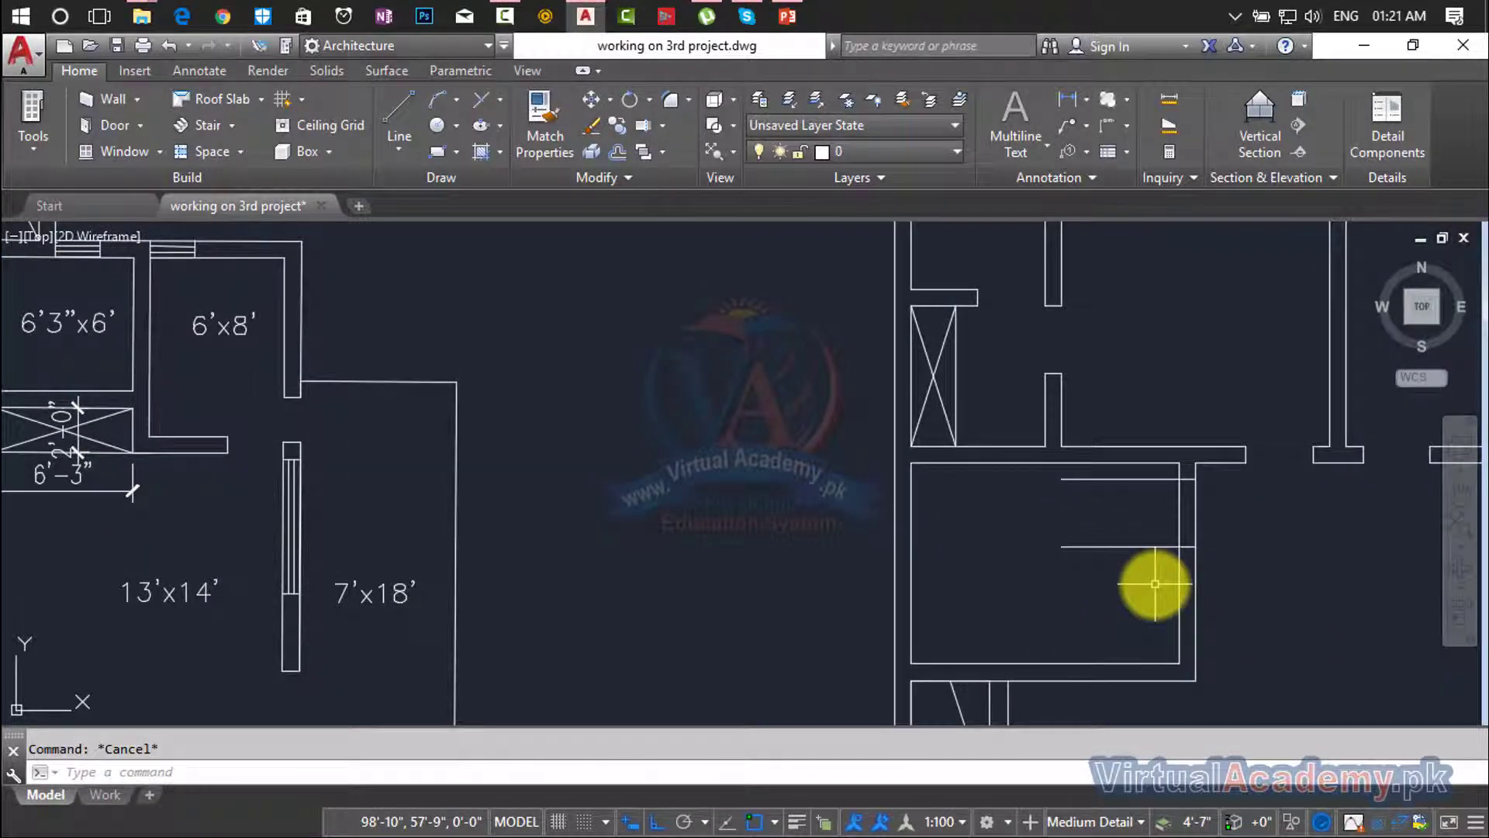
# Trim away the portions of the two jamb lines that run inside the room below the wardrobe room.
pyautogui.write('tr')
pyautogui.press('Return')
pyautogui.click(1140, 471)
pyautogui.click(1125, 596)
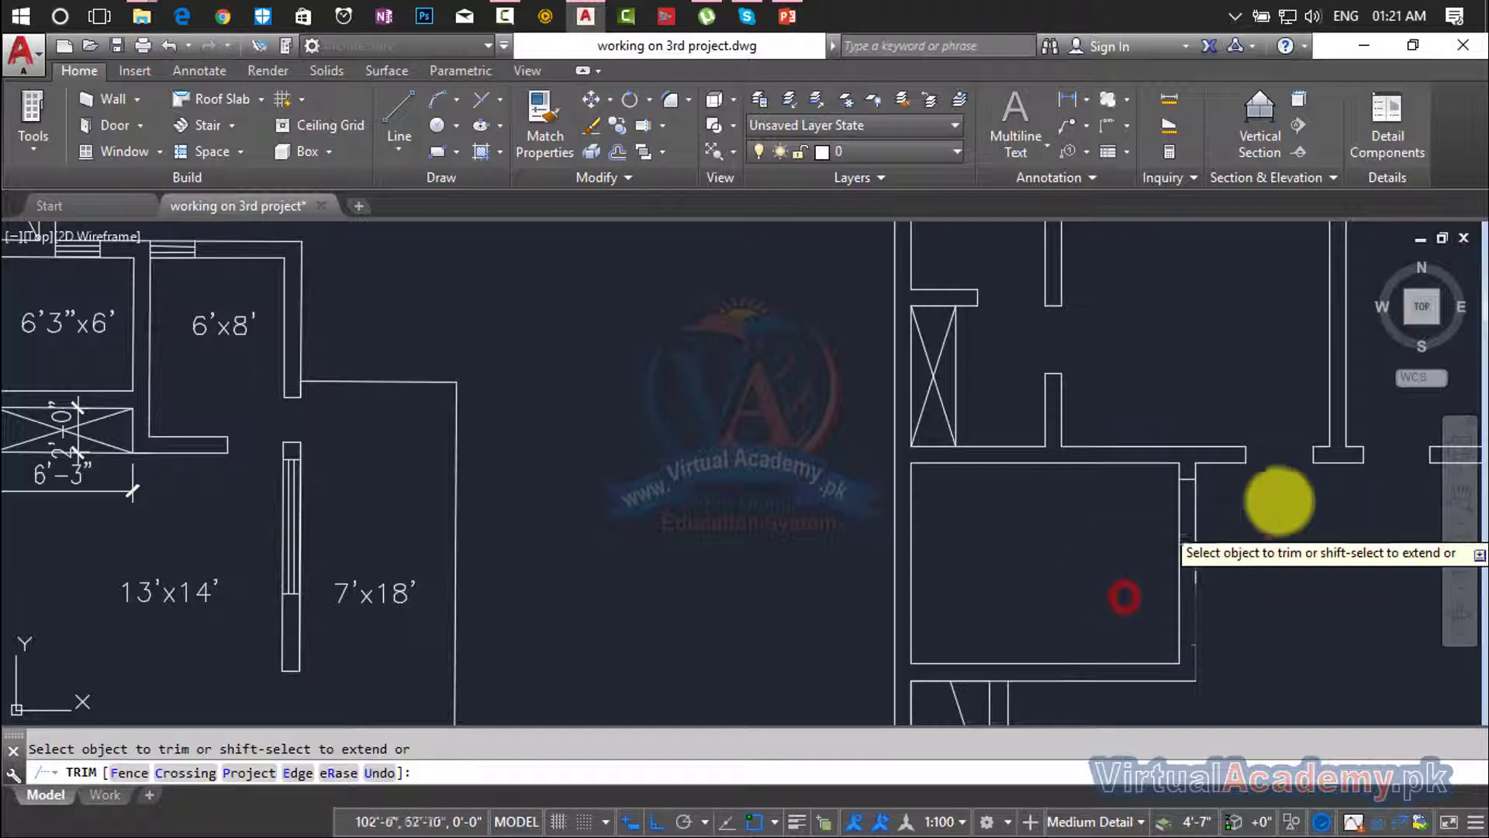
# Trim both faces of the room's right wall between the jambs to open the doorway.
pyautogui.click(1278, 497)
pyautogui.click(1180, 526)
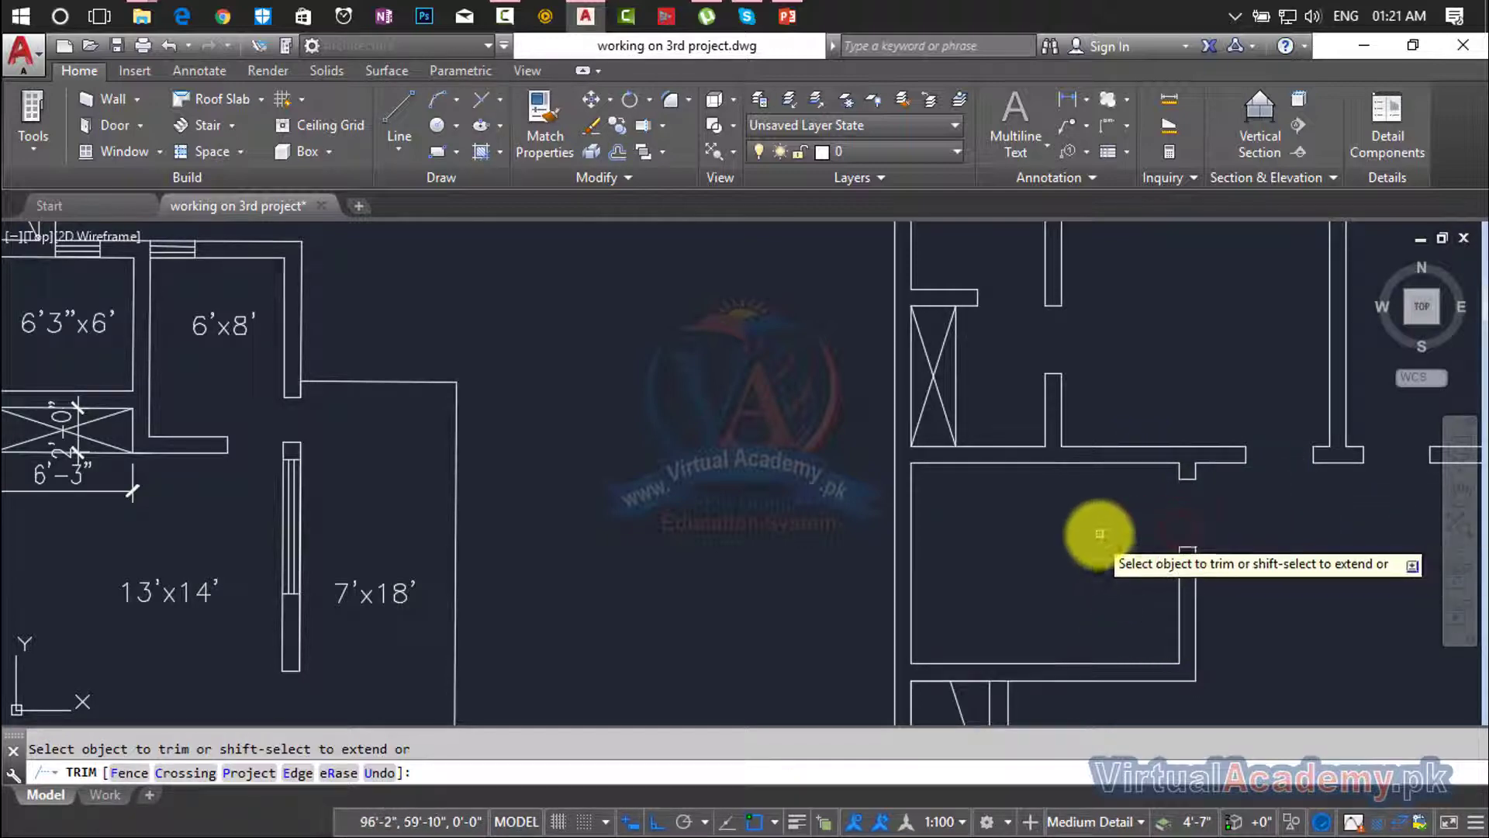
pyautogui.scroll(-4, 1099, 533)
pyautogui.moveTo(1101, 533); pyautogui.dragTo(1131, 376, button='middle')
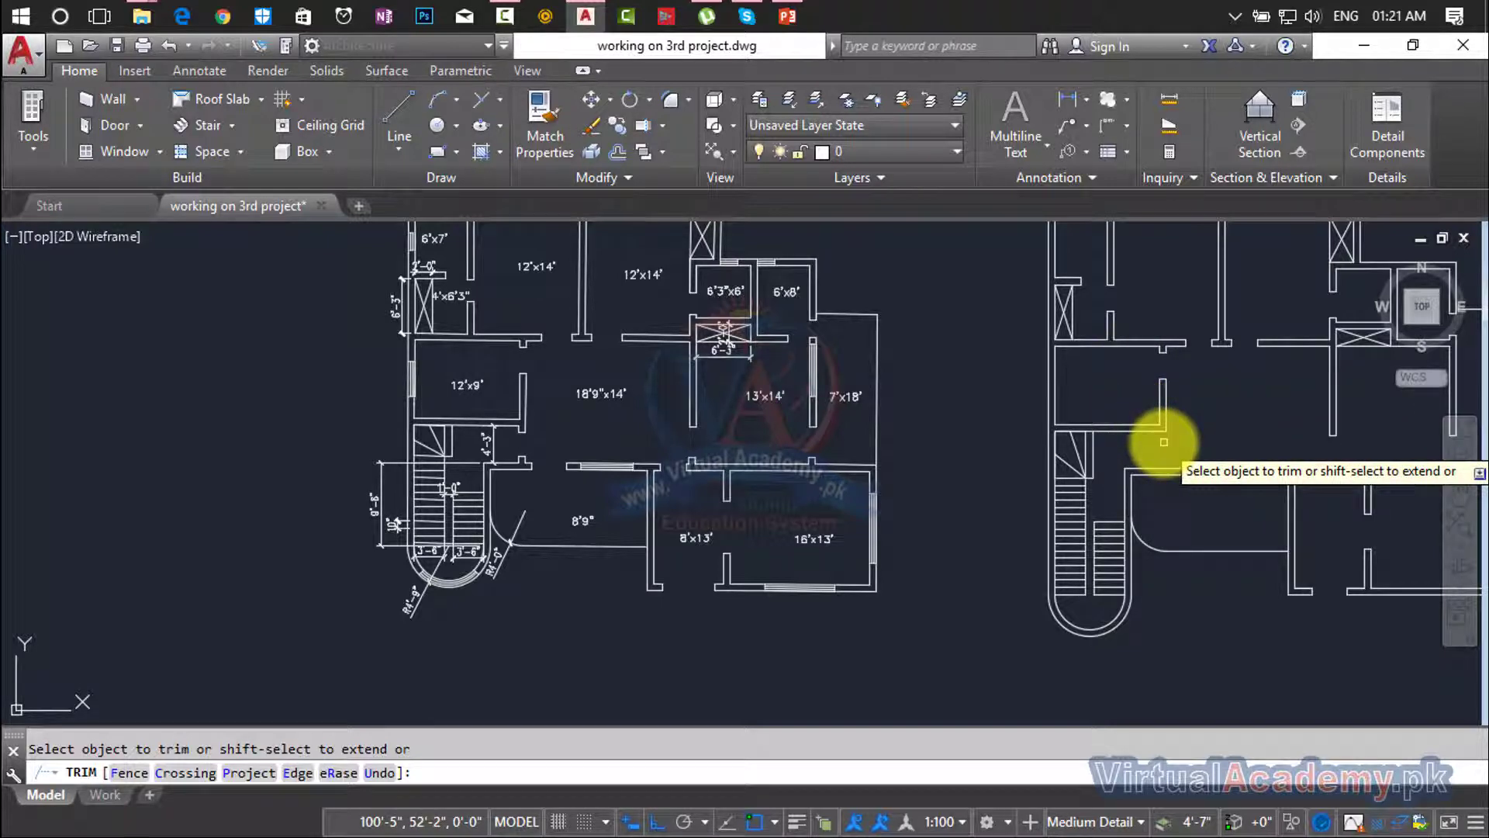
pyautogui.scroll(2, 1163, 442)
pyautogui.press('Escape')
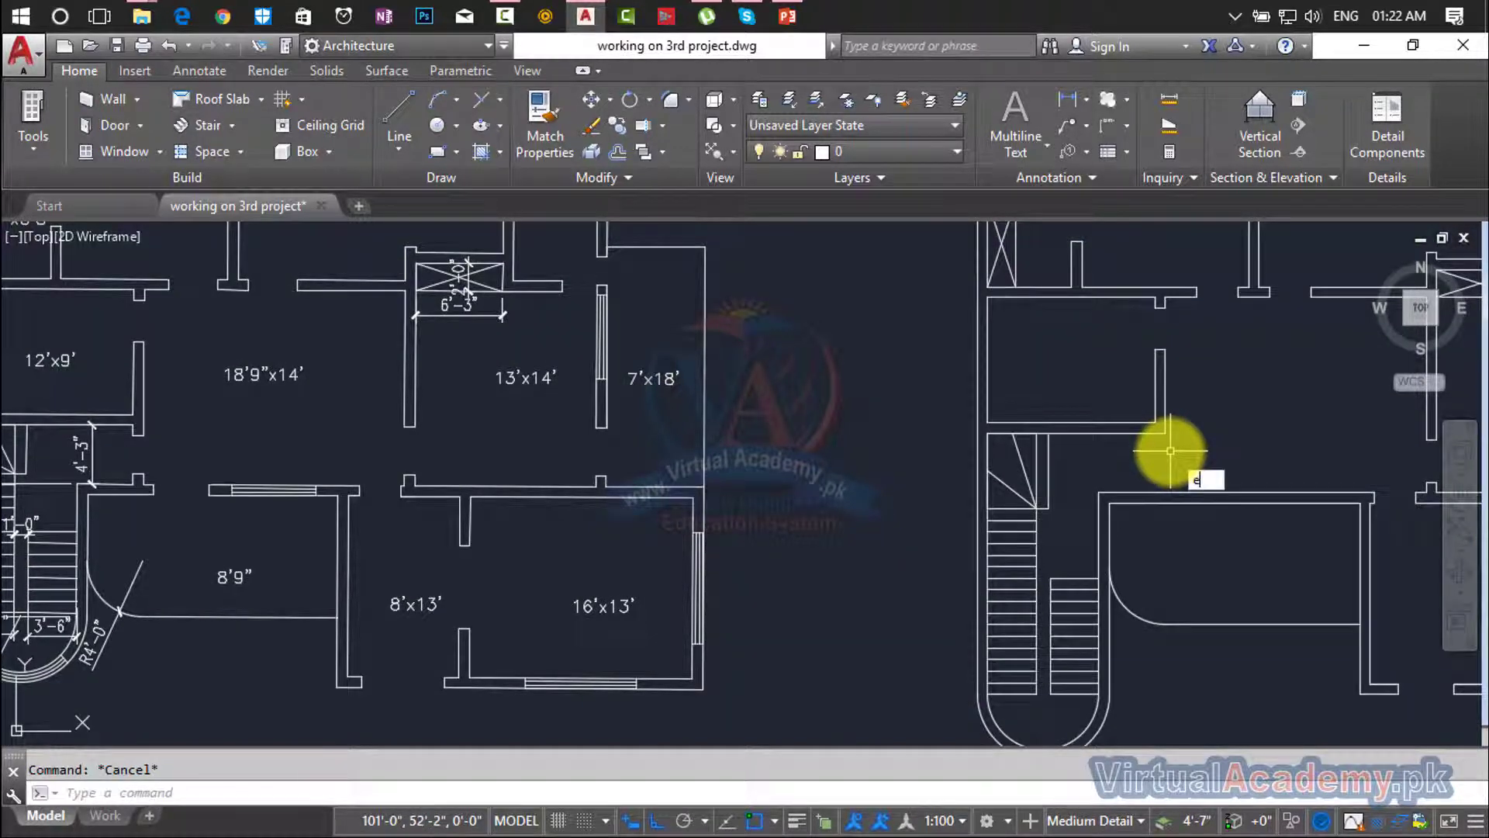
# Extend both faces of the wall at the end of the room above the stairs down to the horizontal wall below.
pyautogui.press('Return')
pyautogui.press('Return')
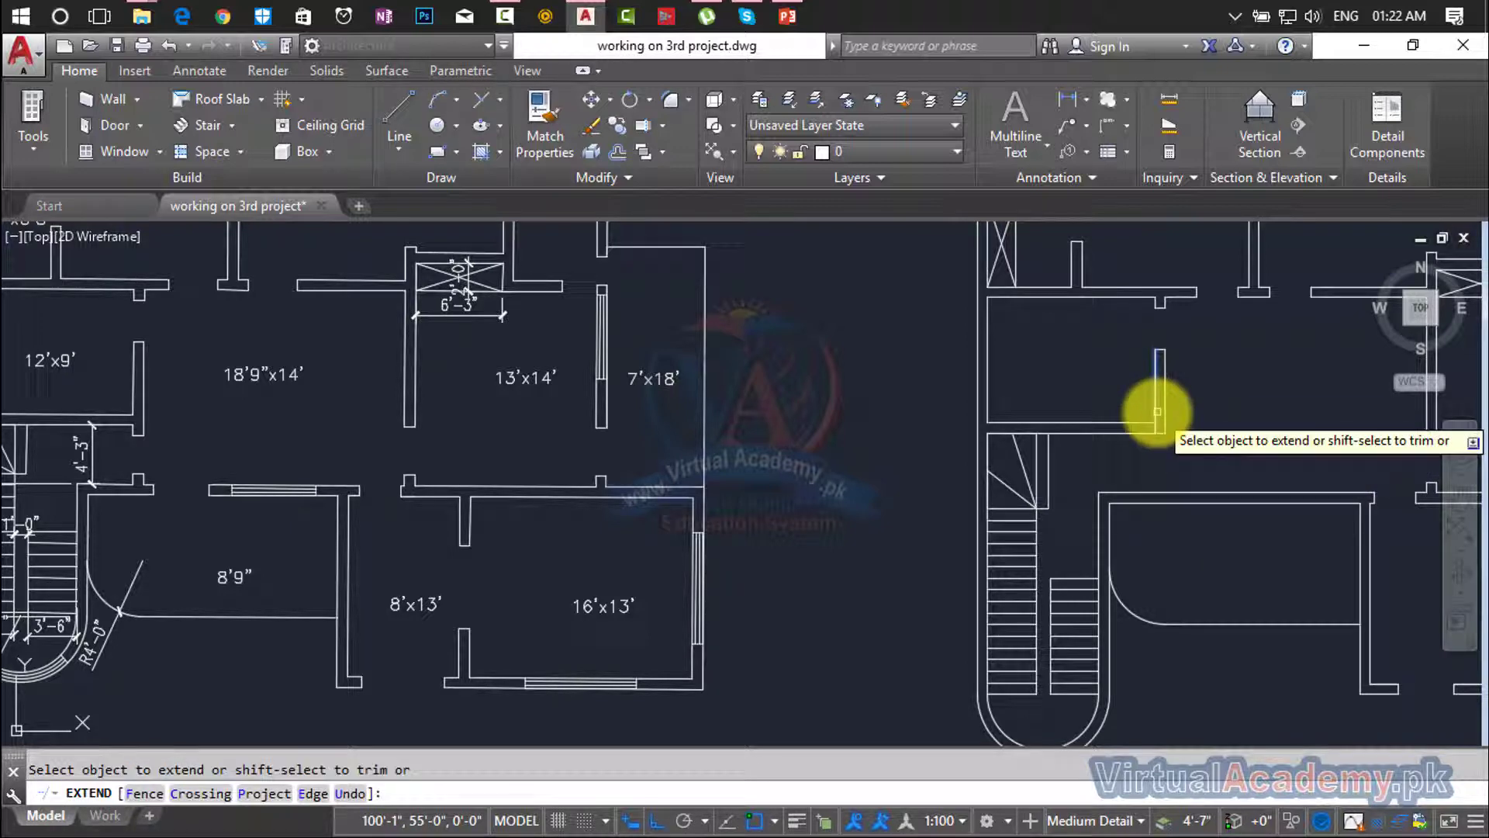
pyautogui.click(1165, 421)
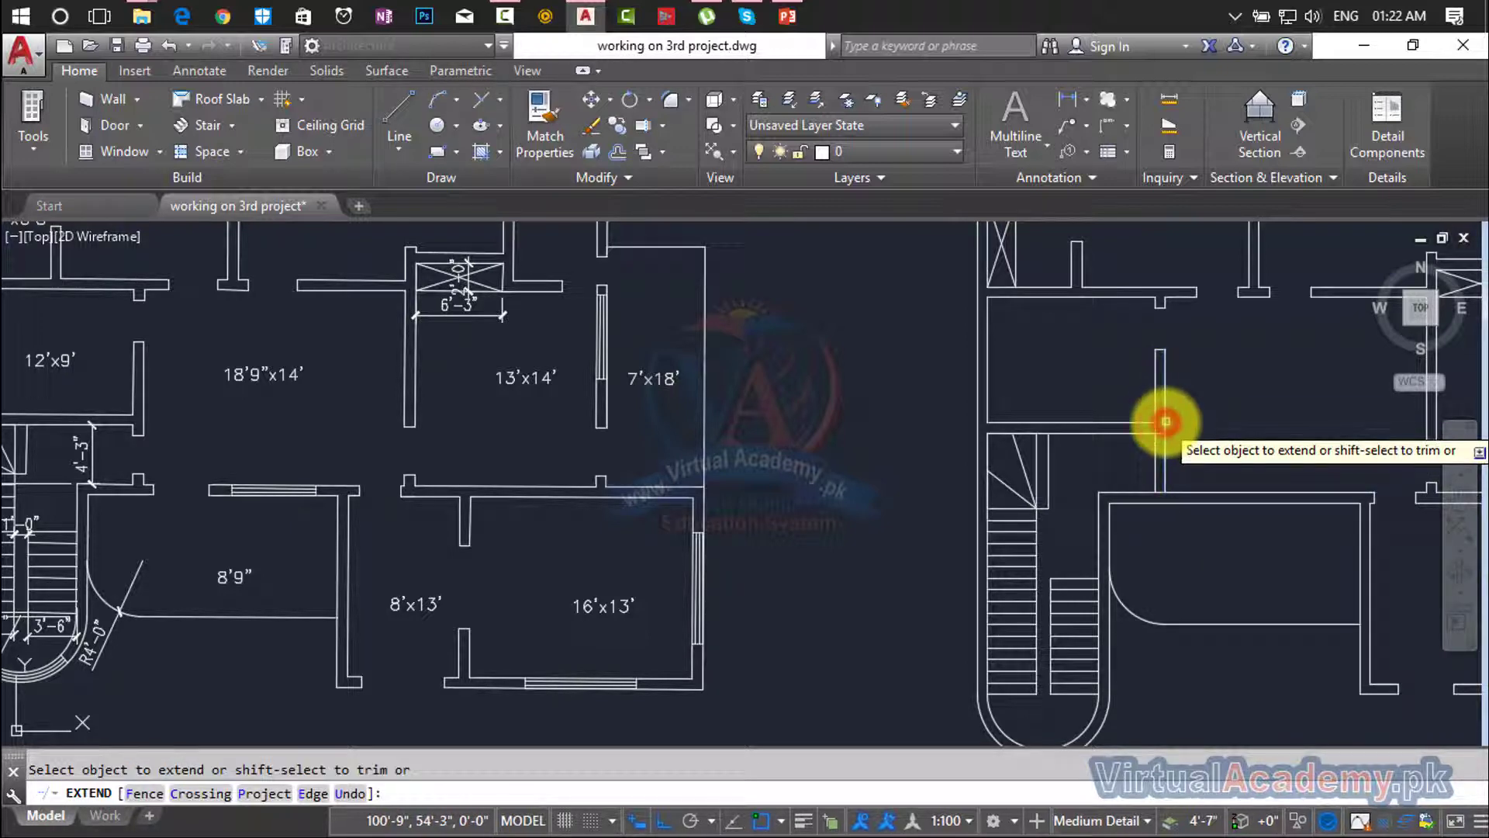
pyautogui.press('Escape')
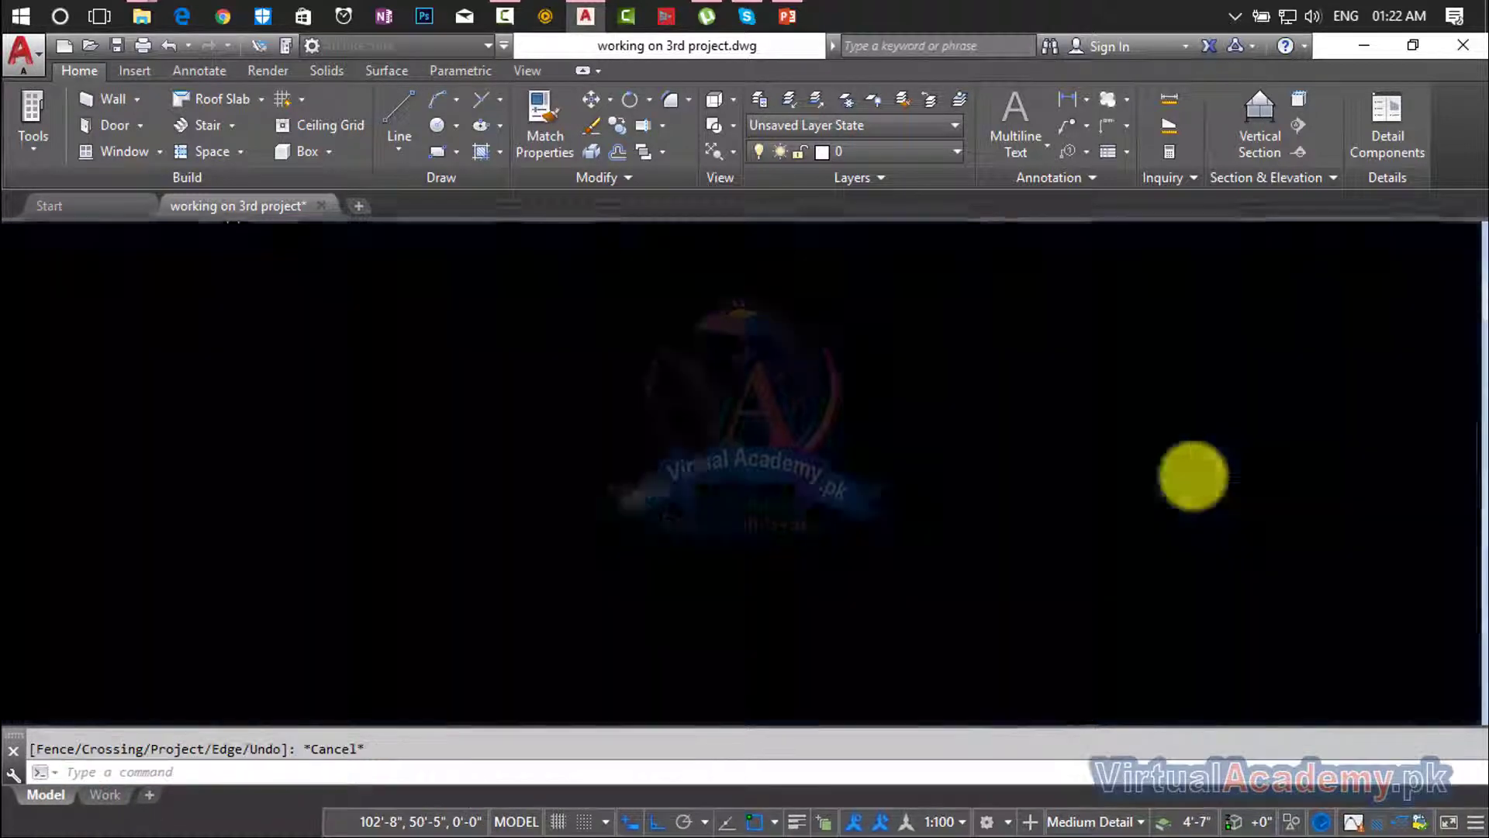
pyautogui.scroll(5, 1204, 457)
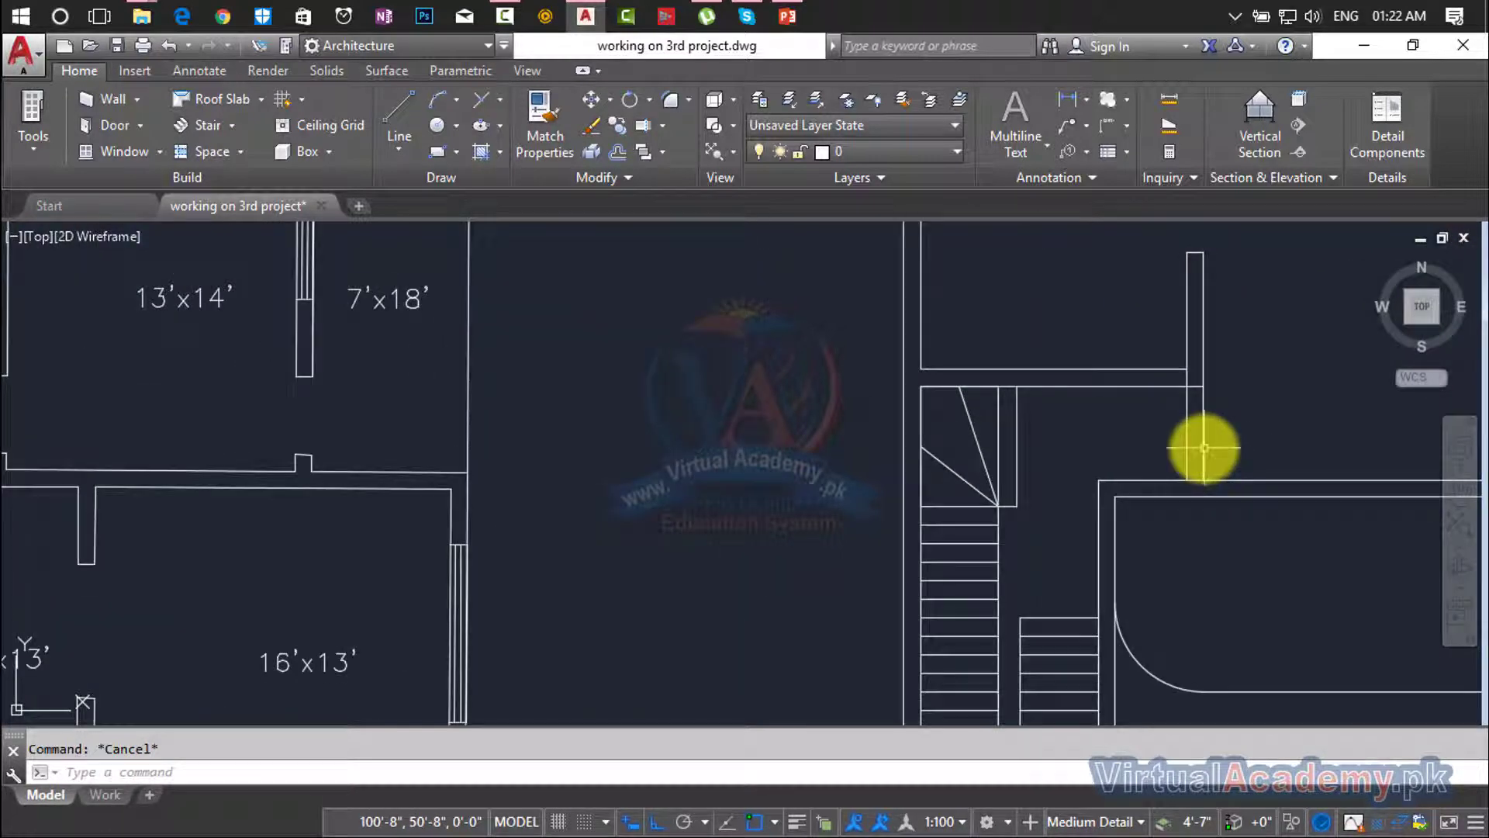
pyautogui.write('L')
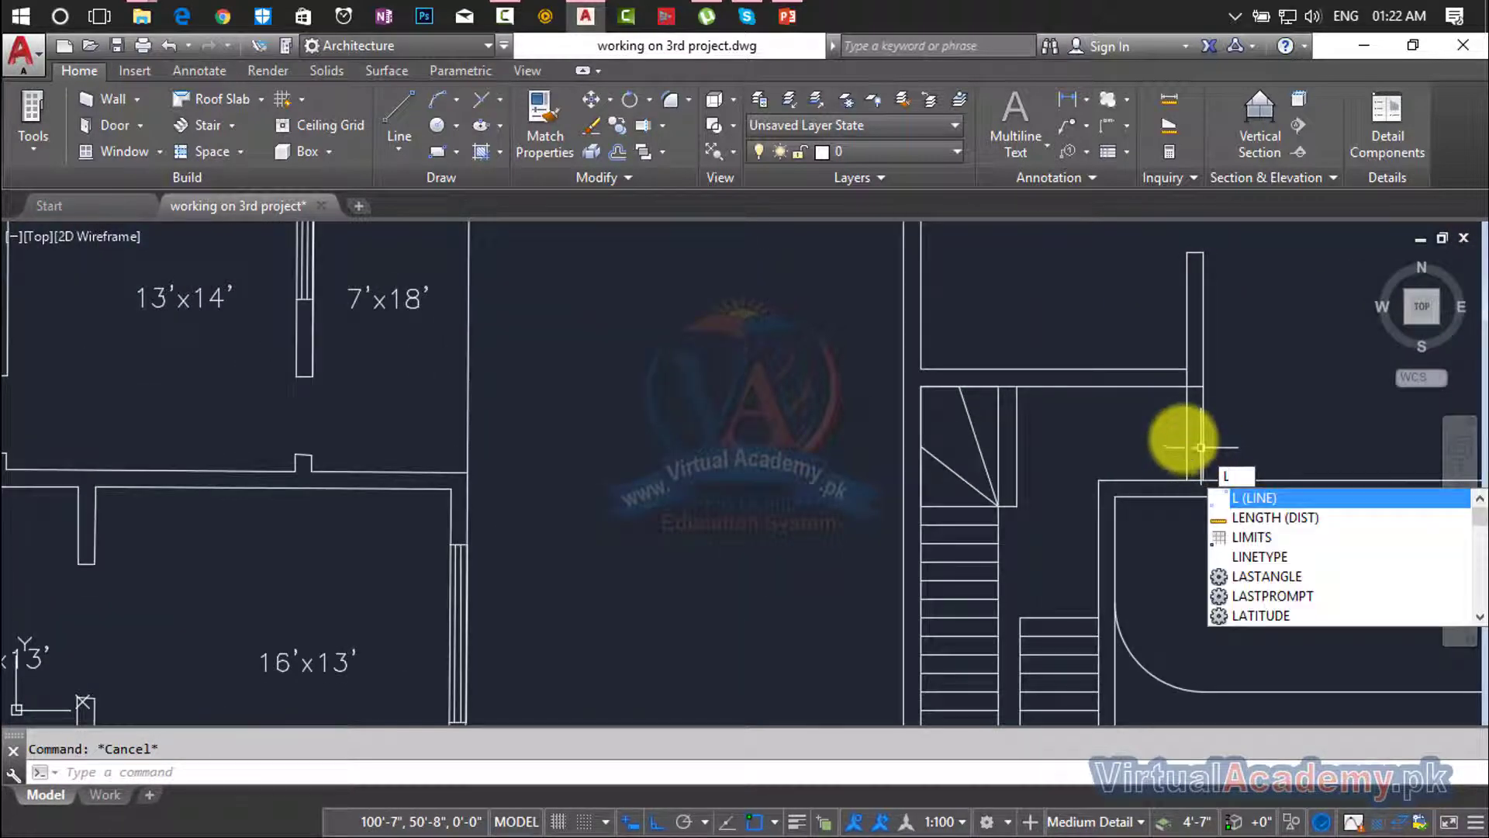
pyautogui.press('Return')
pyautogui.scroll(3, 1180, 426)
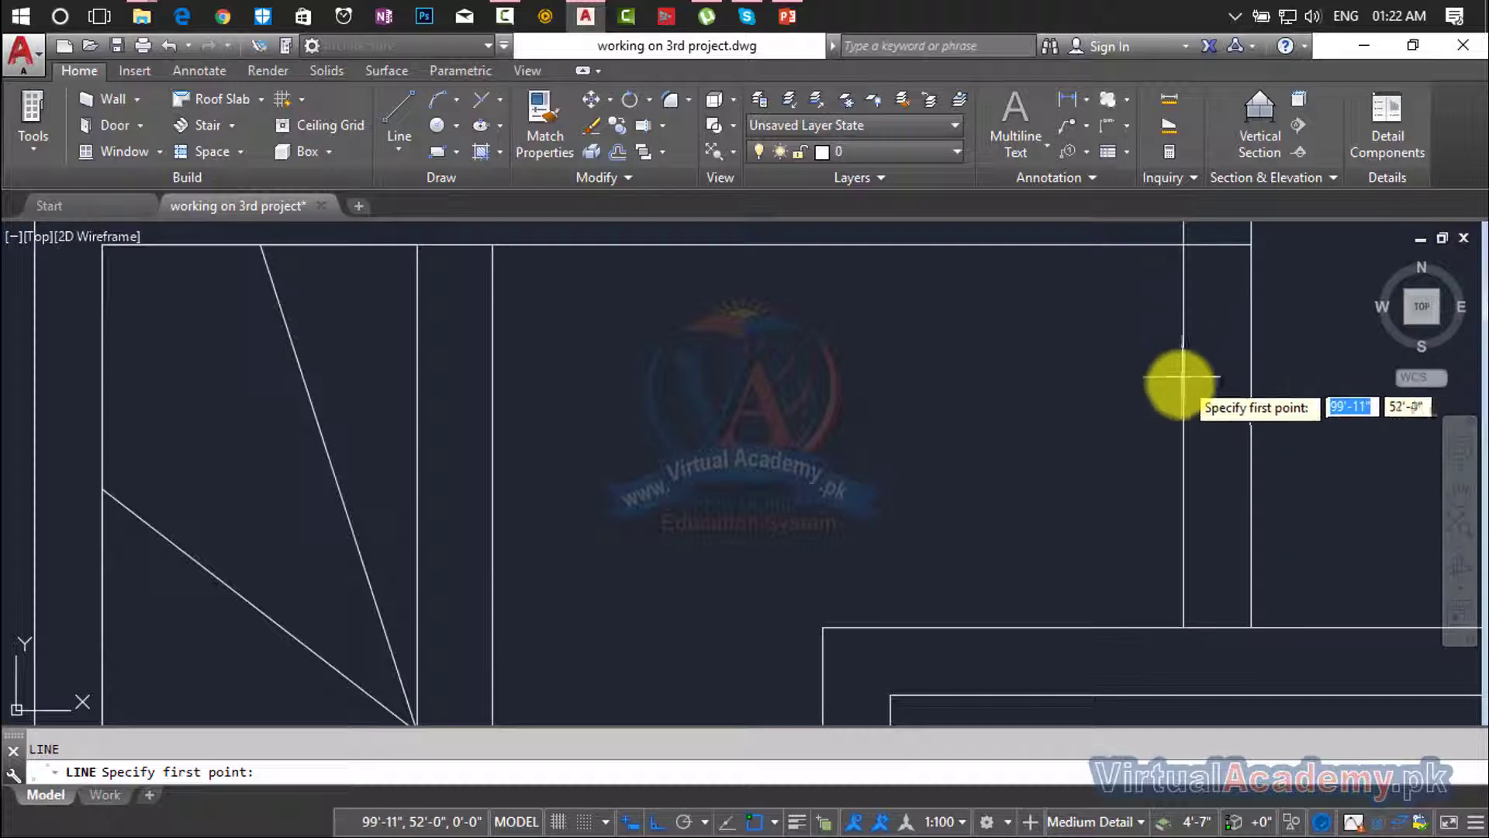
pyautogui.scroll(-2, 1185, 425)
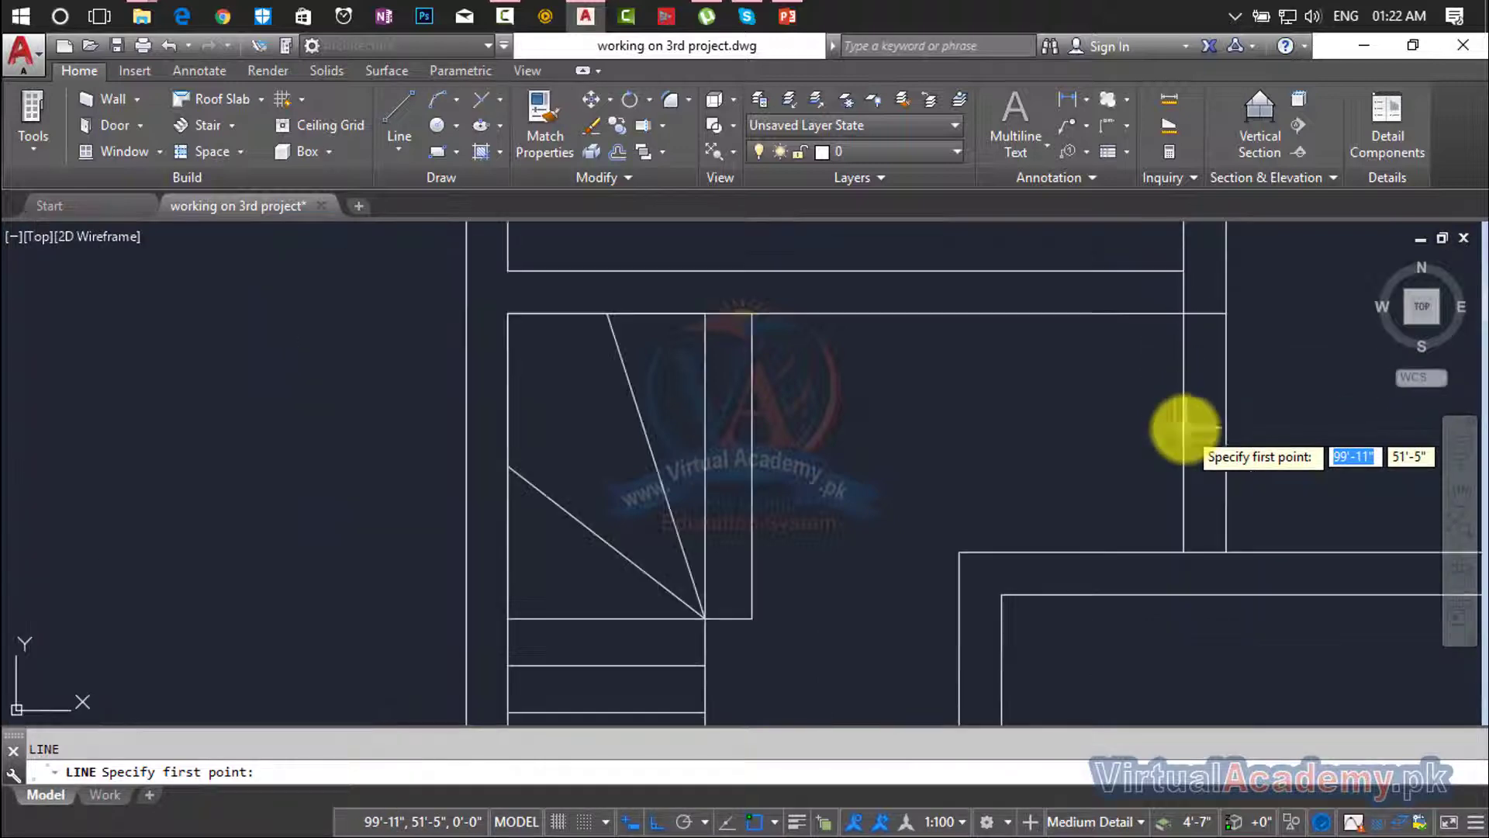
pyautogui.moveTo(1184, 426); pyautogui.dragTo(1107, 505, button='middle')
pyautogui.press('Escape')
pyautogui.write('L')
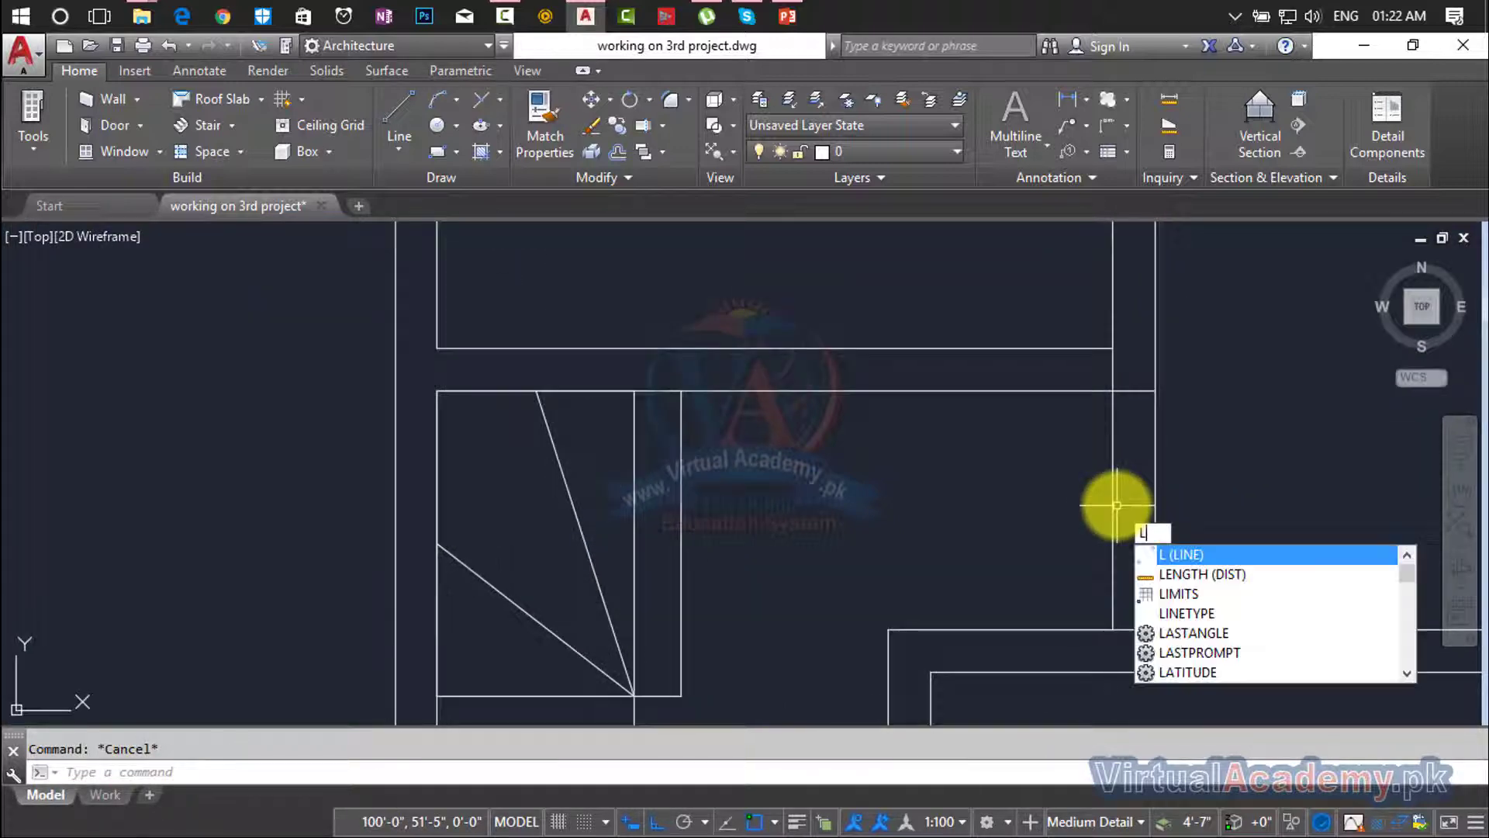
pyautogui.press('Escape')
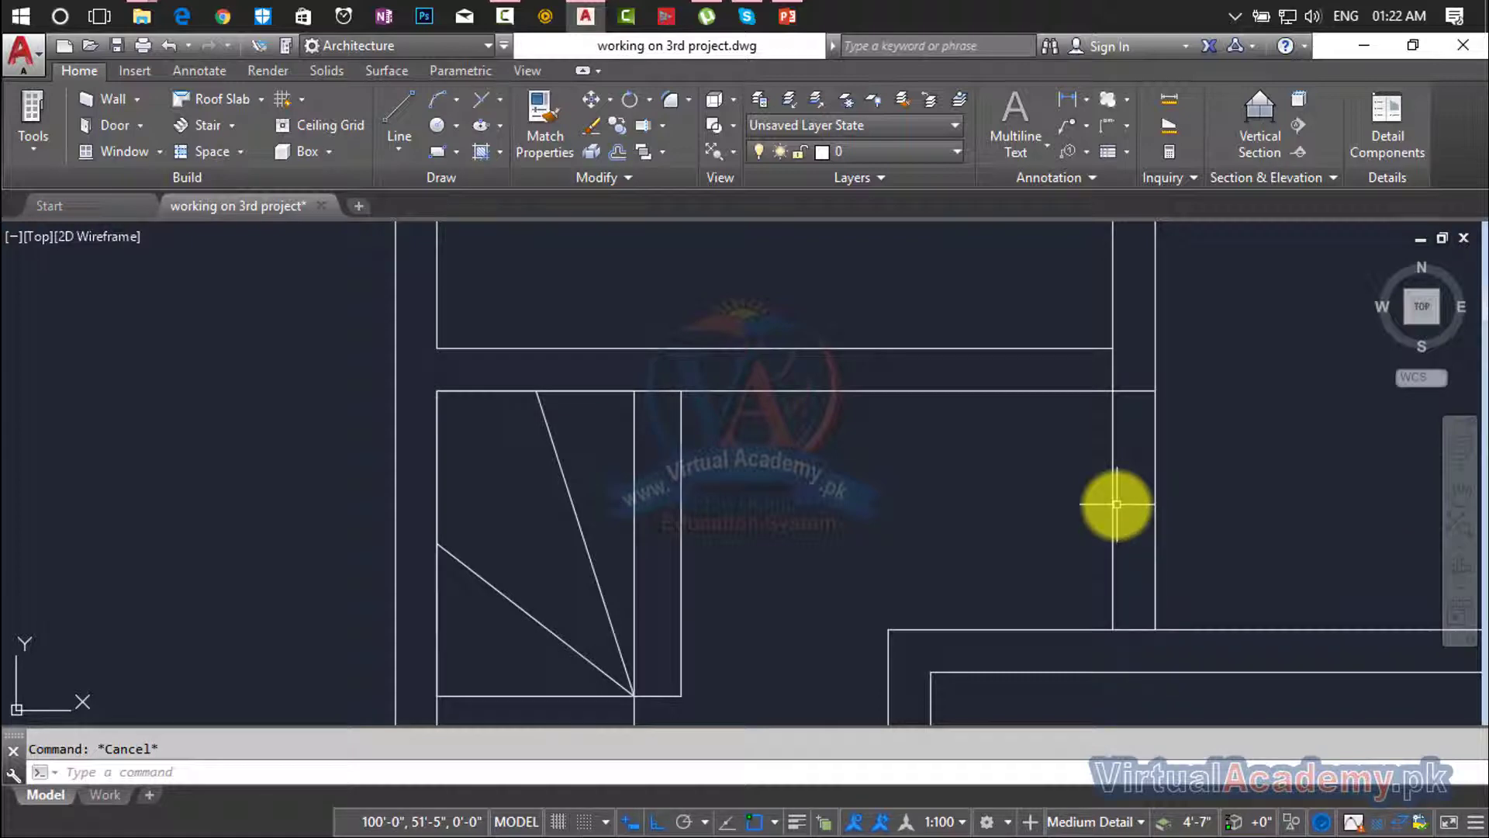
# Trim the extended wall's inner face line where it crosses the thickness of the horizontal wall above the stairs.
pyautogui.write('tr')
pyautogui.press('Return')
pyautogui.press('Return')
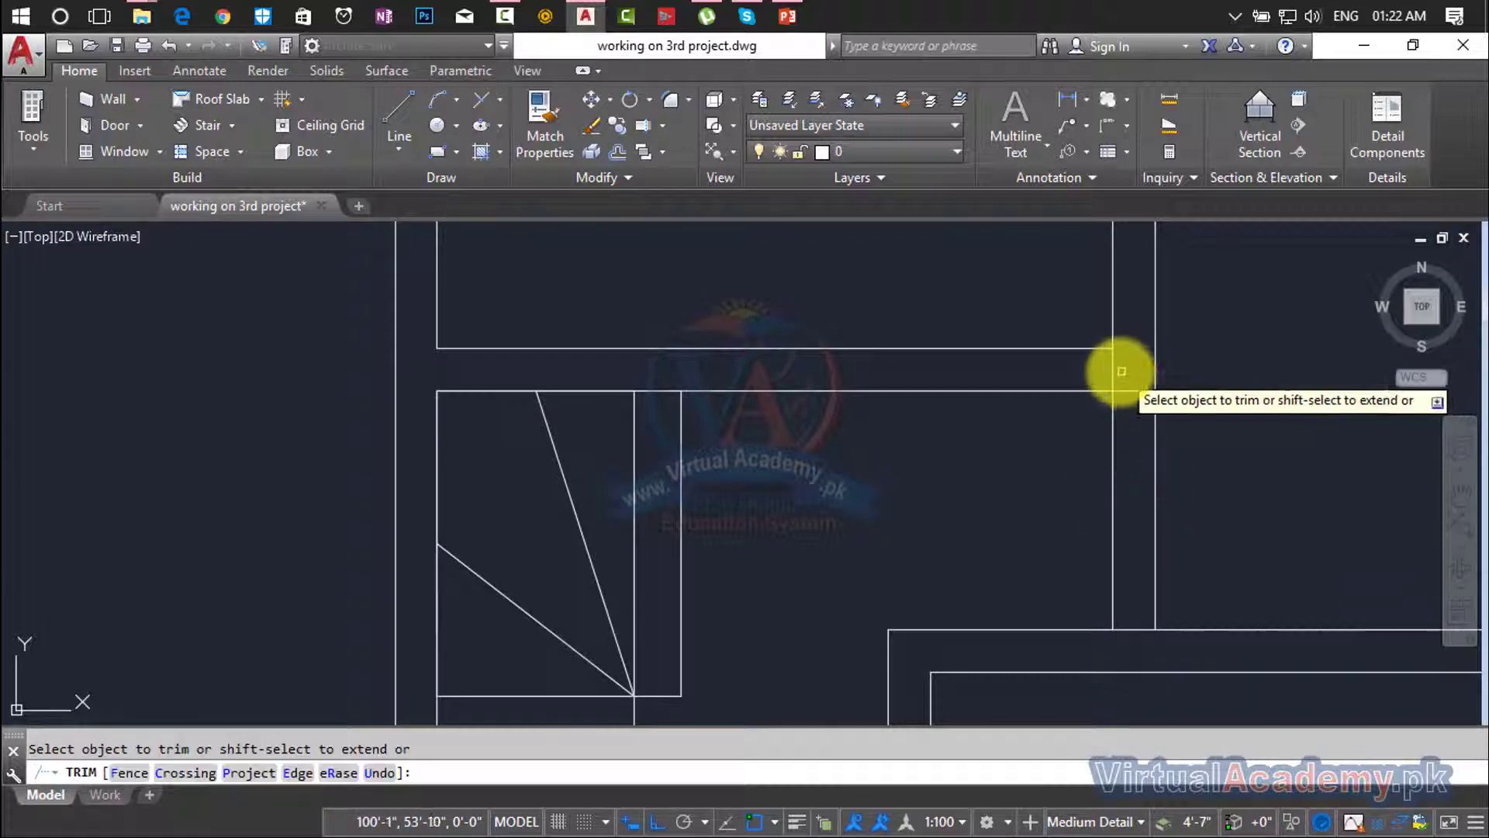
pyautogui.click(1118, 373)
pyautogui.click(1096, 380)
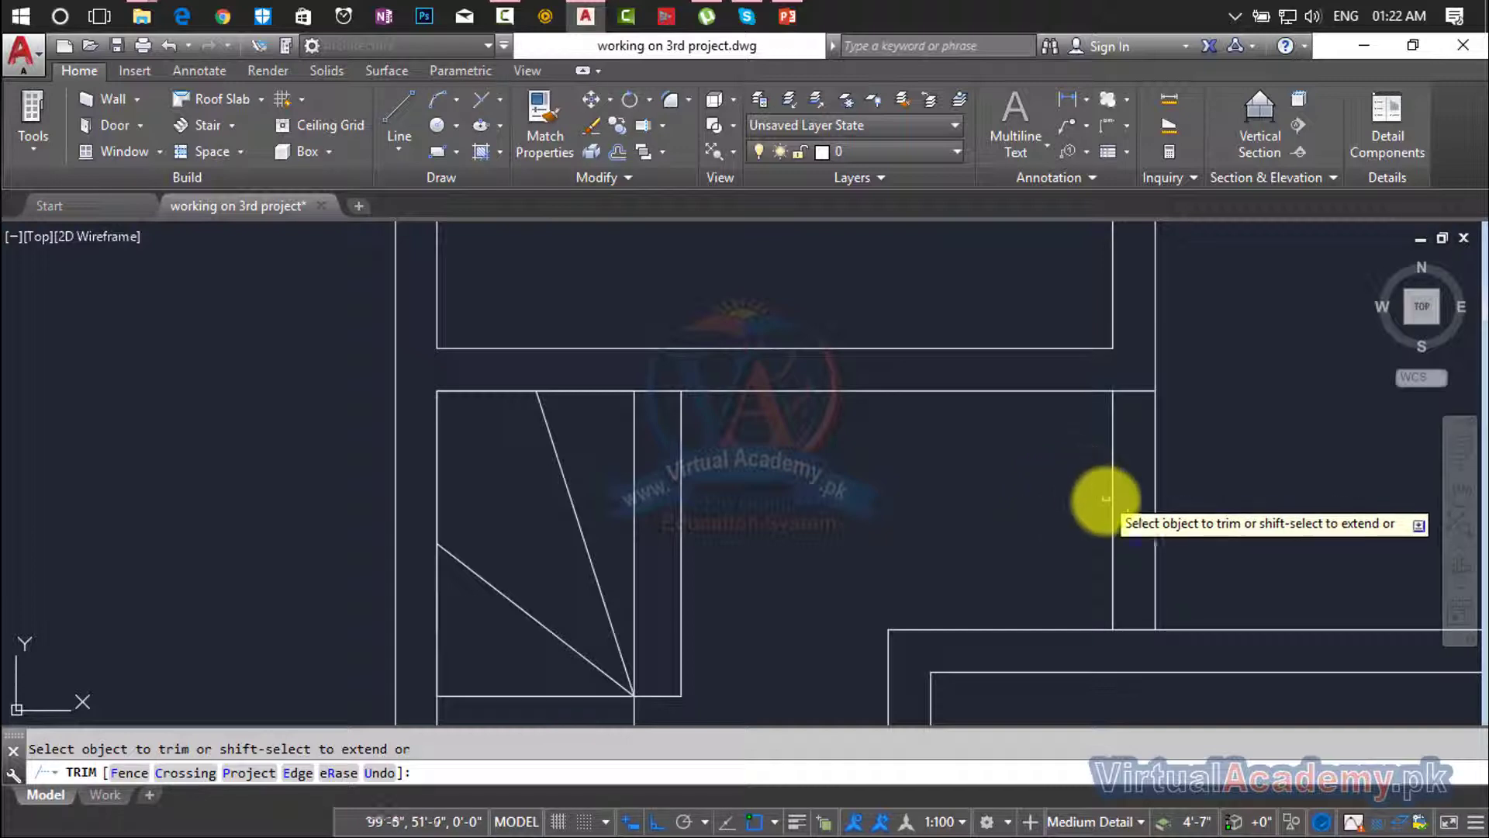
pyautogui.press('Escape')
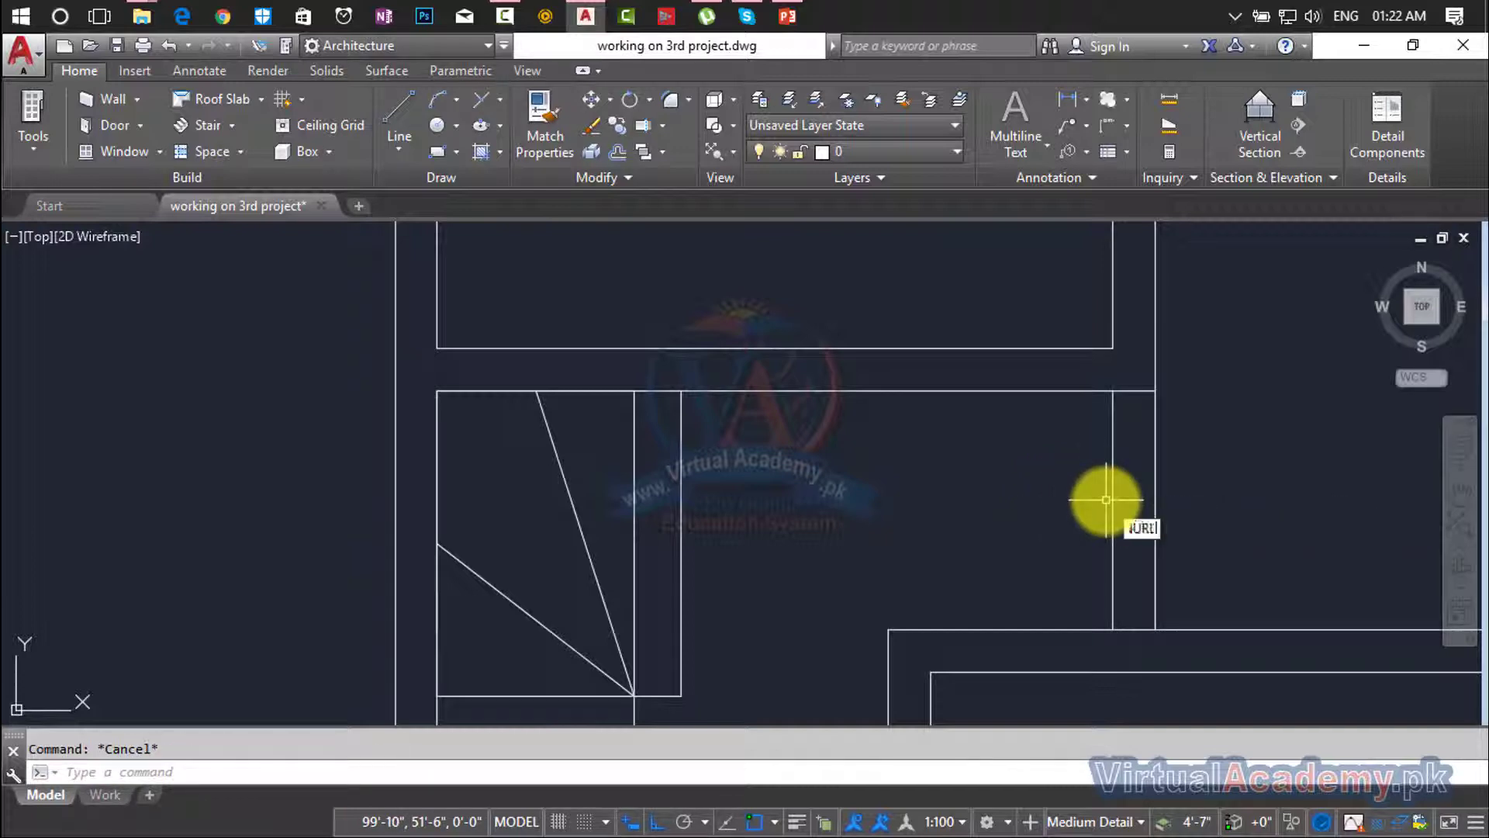
# Draw a horizontal line across the extended wall, from the midpoint of its inner face to its outer face.
pyautogui.press('Escape')
pyautogui.write('l')
pyautogui.press('Return')
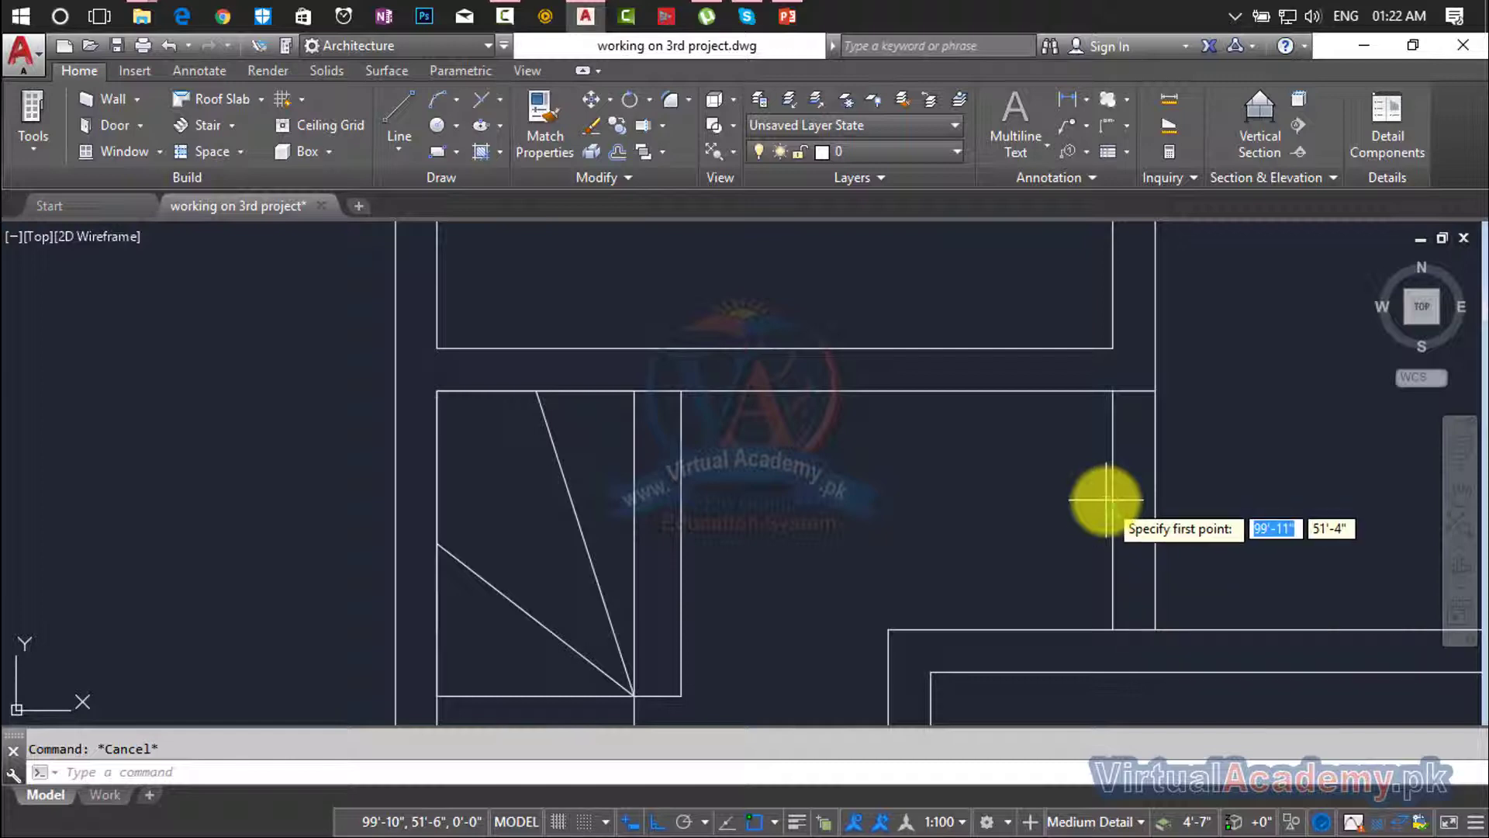
pyautogui.click(1107, 509)
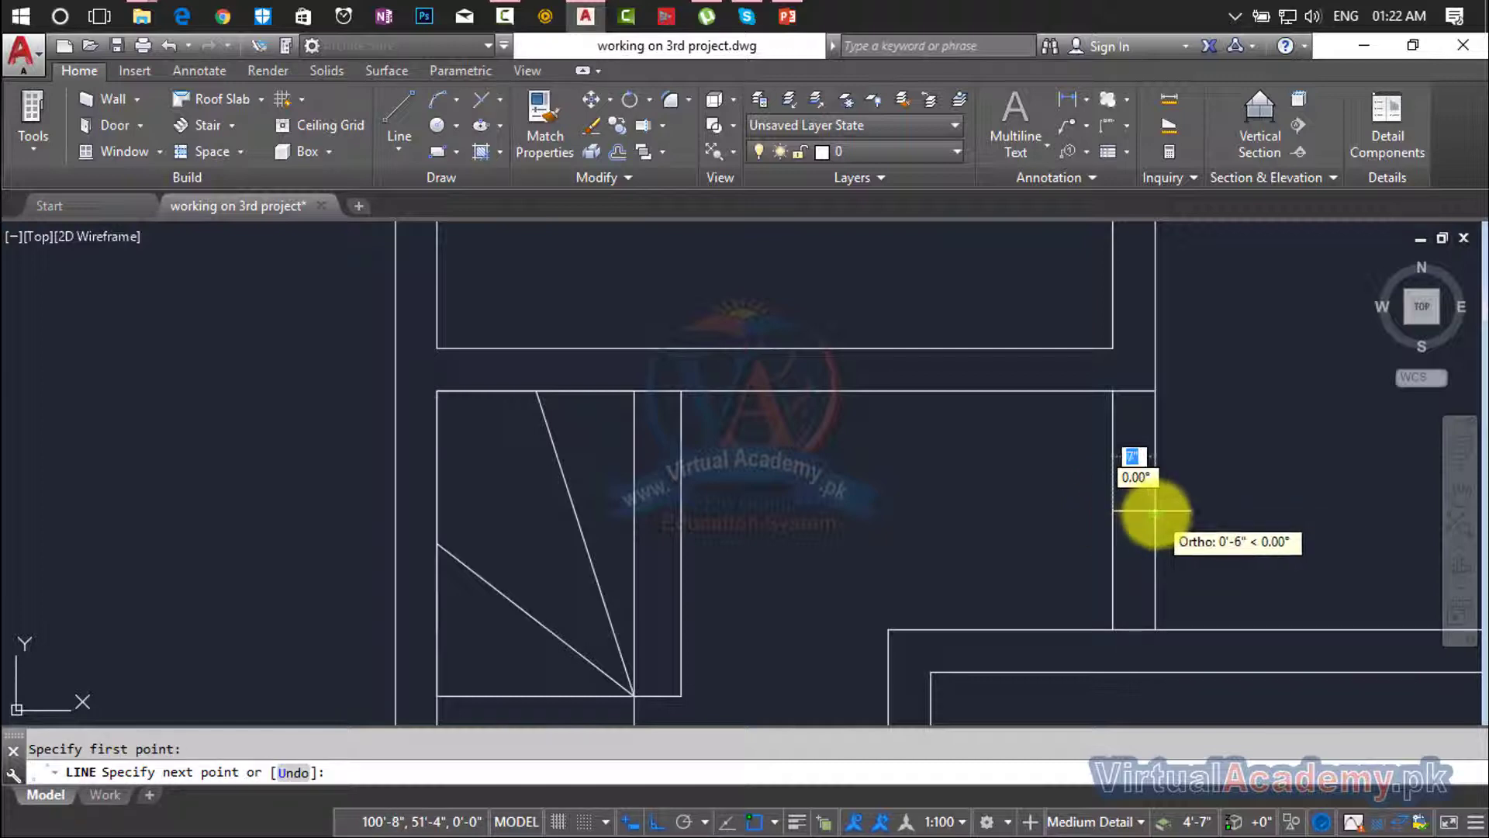
pyautogui.click(1155, 510)
pyautogui.press('Return')
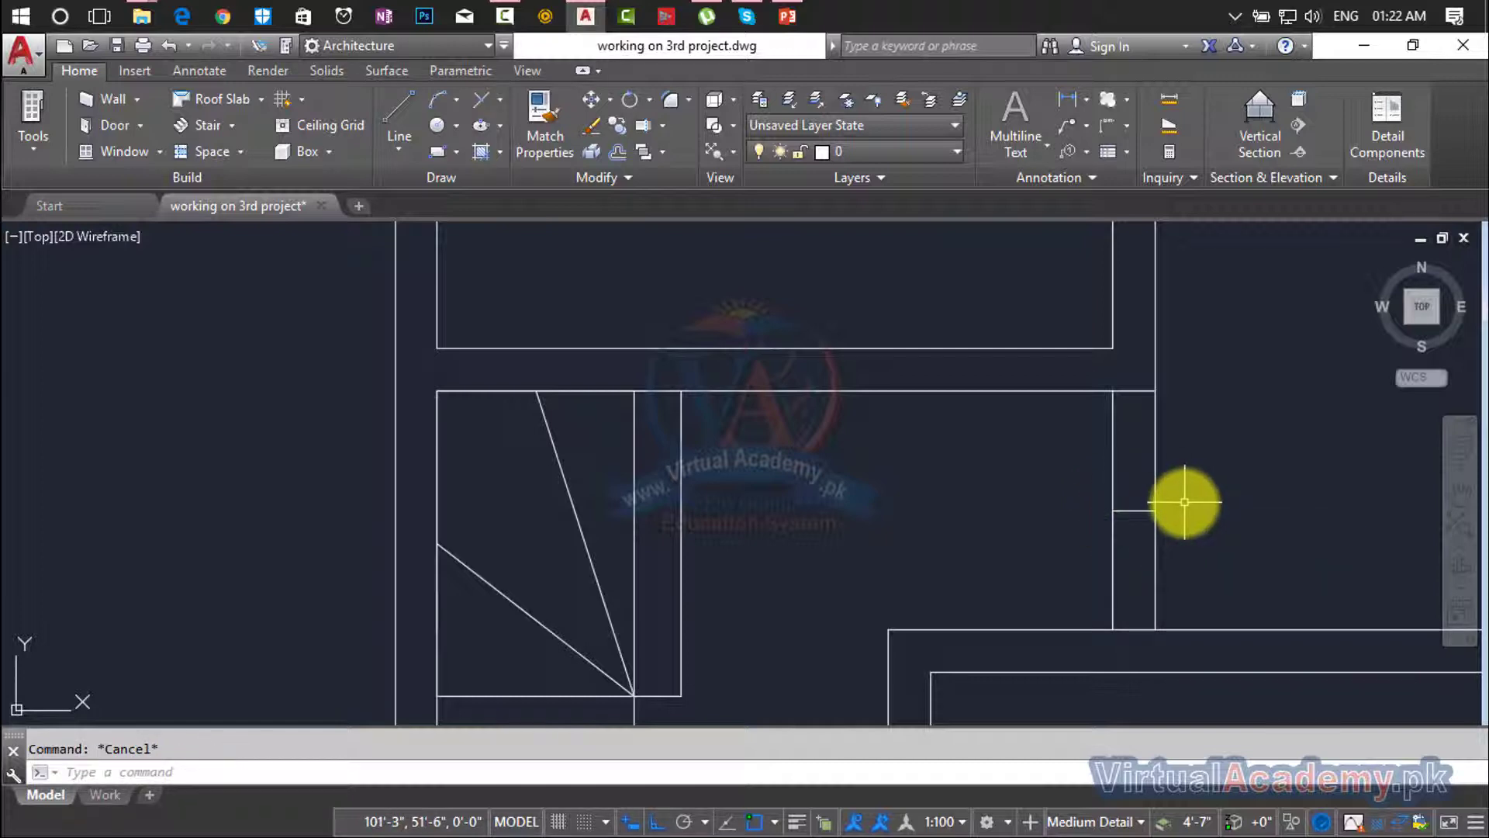
# Measure the extended wall's inner face from its upper corner down to the wall below.
pyautogui.write('di')
pyautogui.press('Return')
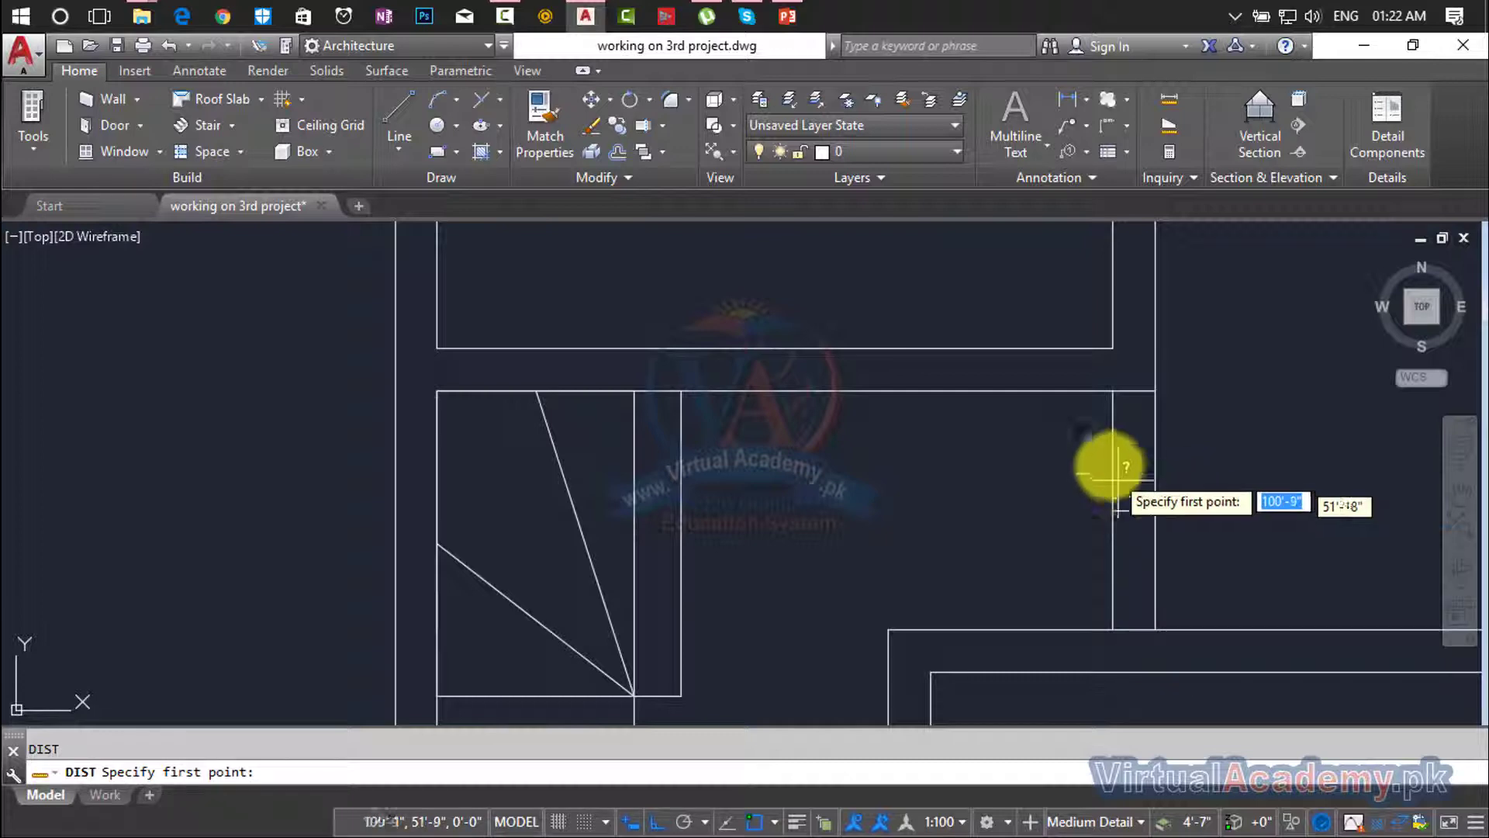
pyautogui.click(1112, 391)
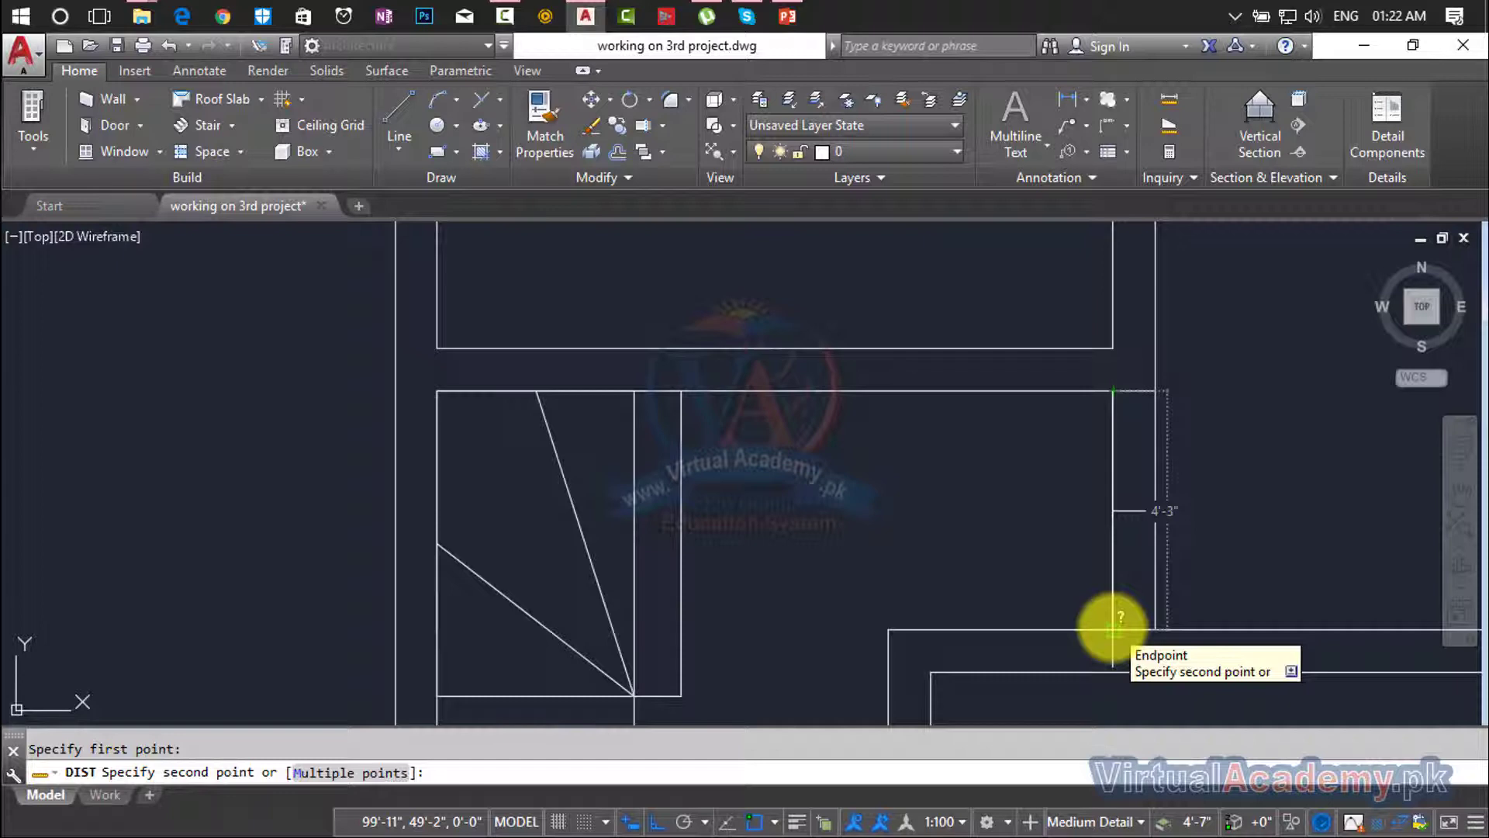
pyautogui.press('Escape')
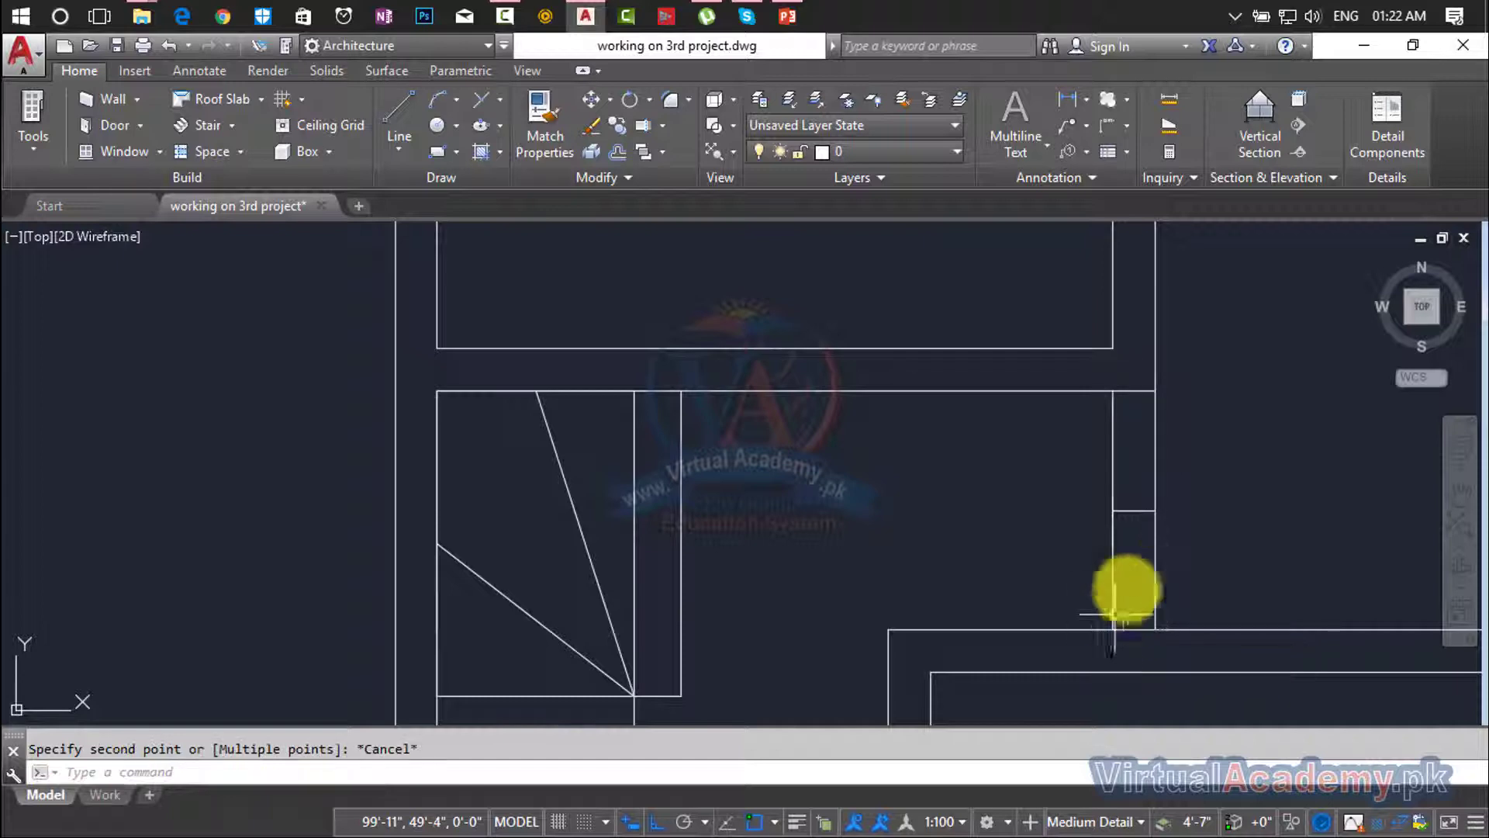
# Offset the short horizontal line across the extended wall by 2'6".
pyautogui.write('o')
pyautogui.press('Return')
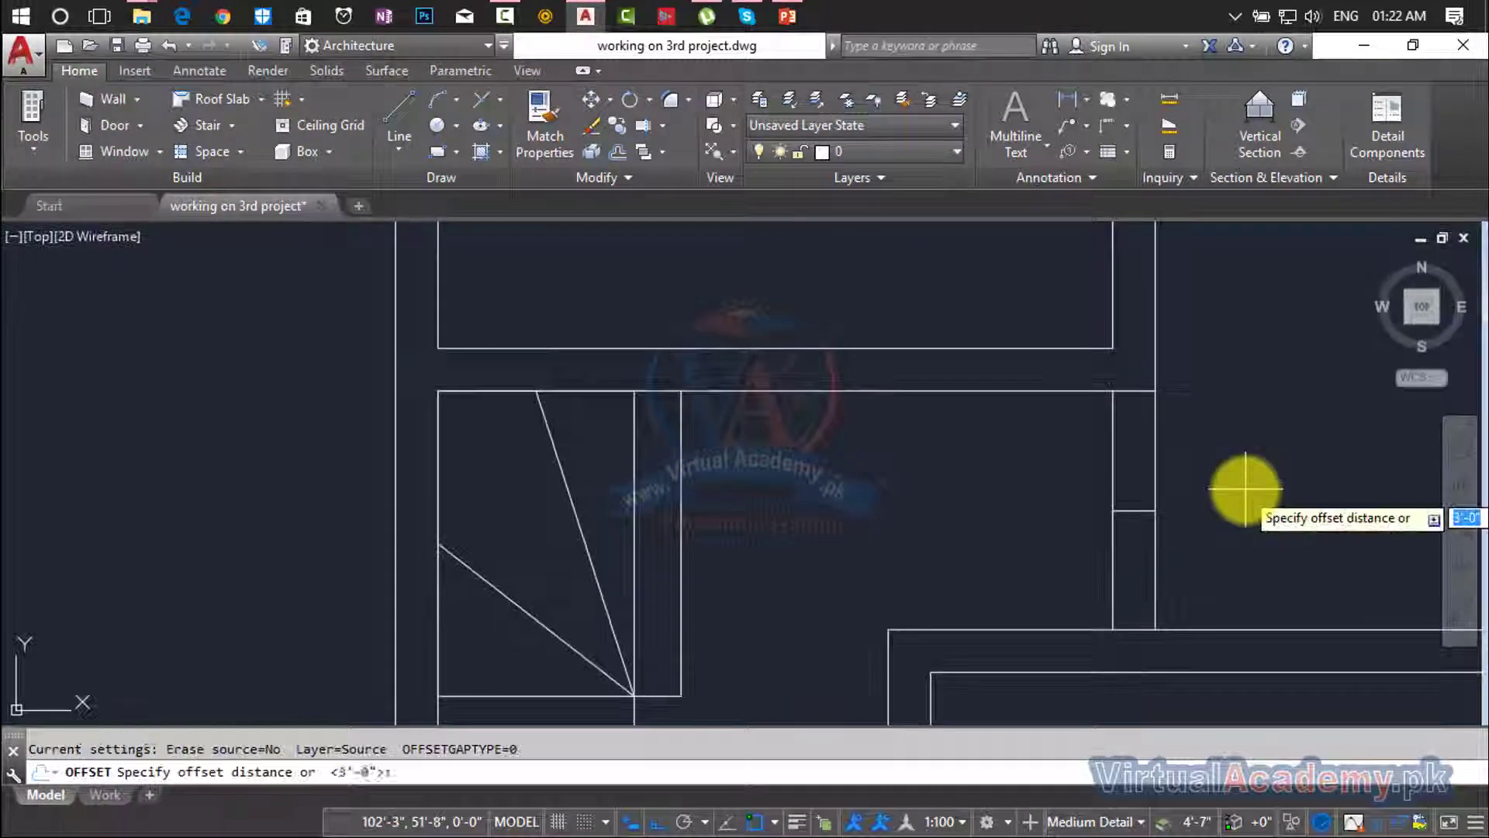
pyautogui.write("2'6")
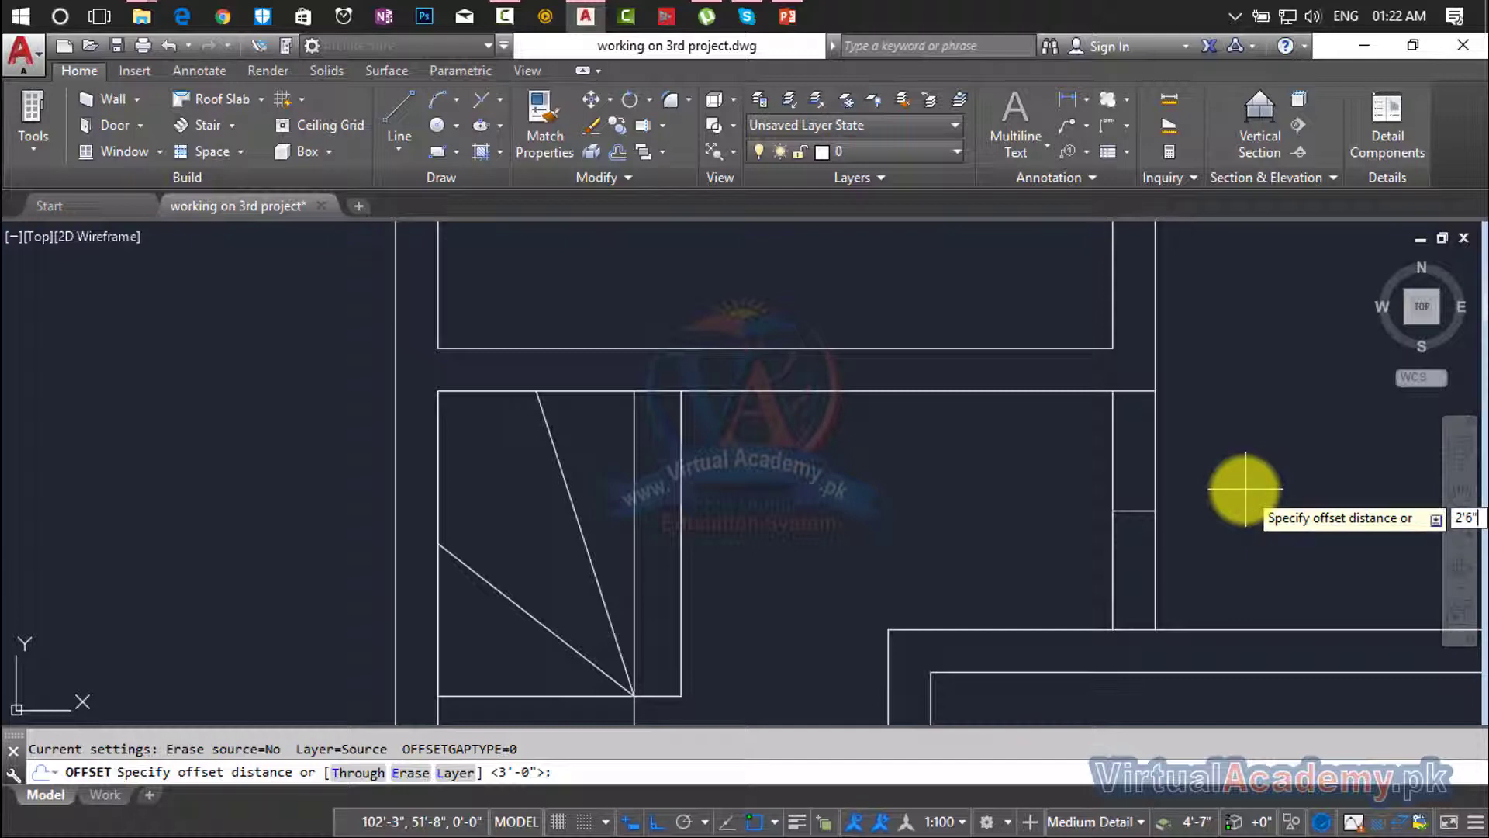
pyautogui.press('Return')
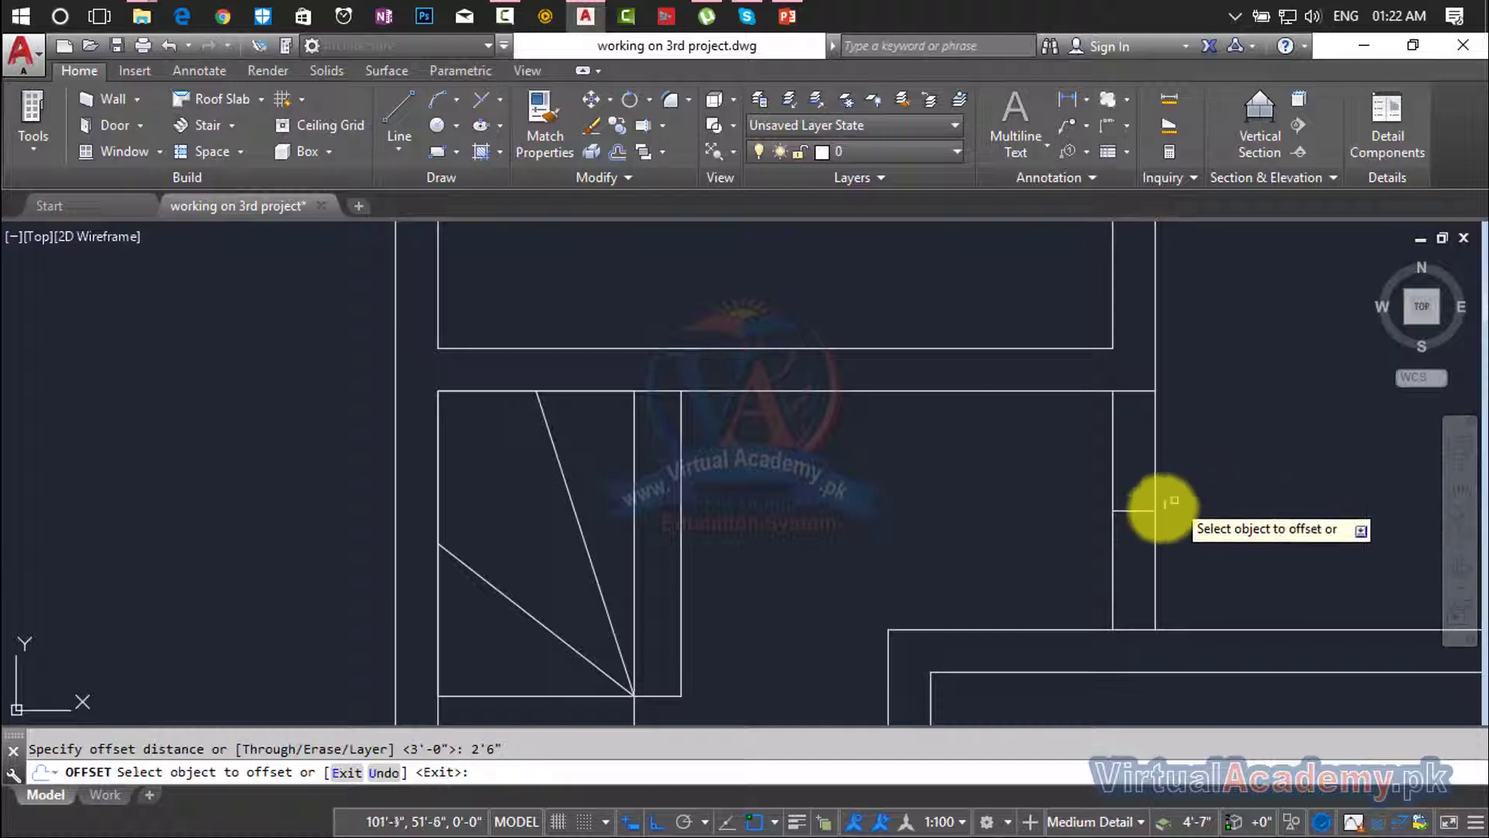
pyautogui.click(1148, 510)
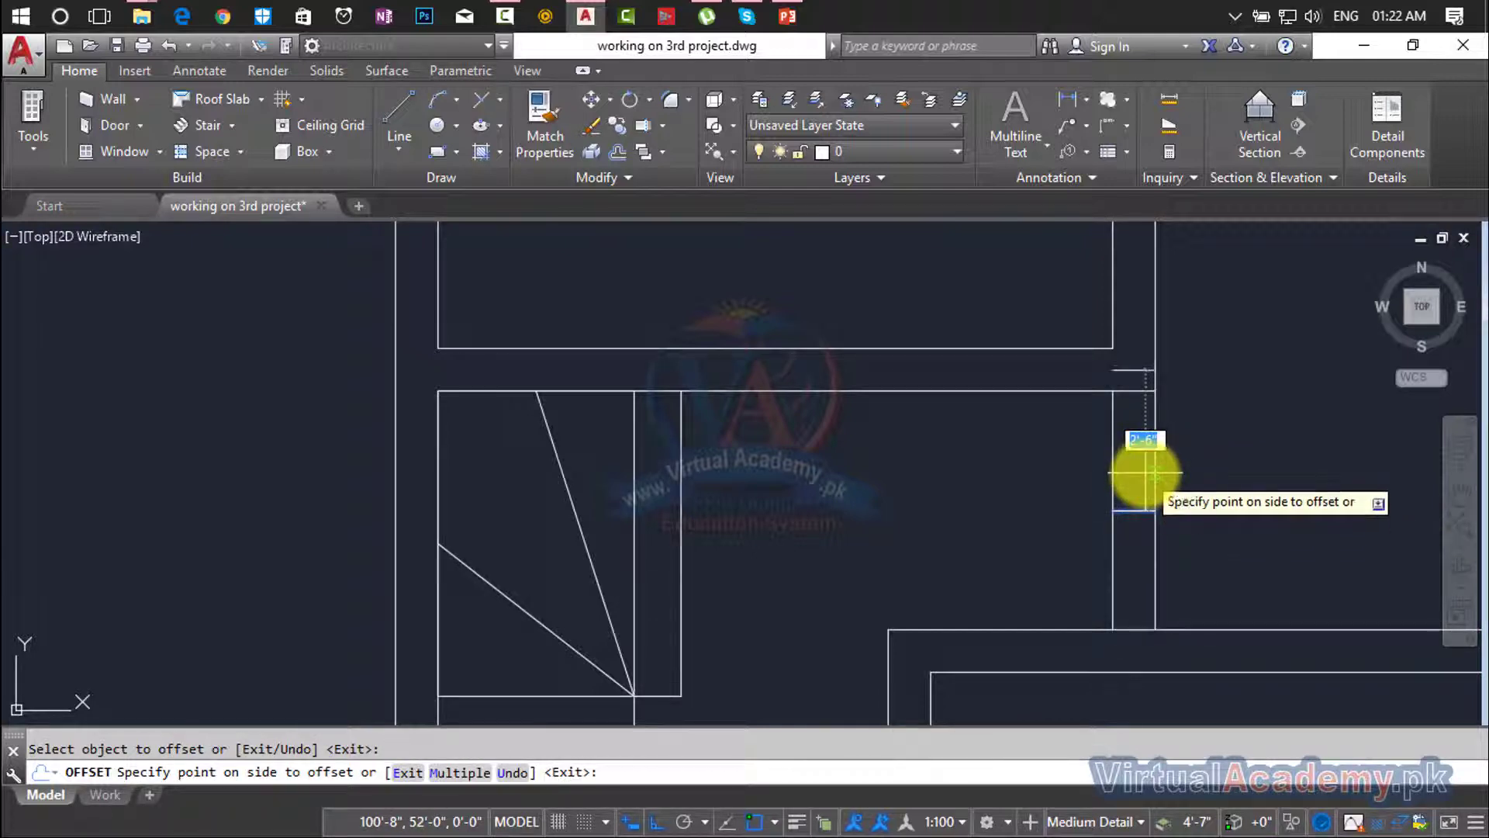
# Offset the short midpoint line across the wall east of the staircase by 1' upward and 1' downward.
pyautogui.press('Escape')
pyautogui.press('Return')
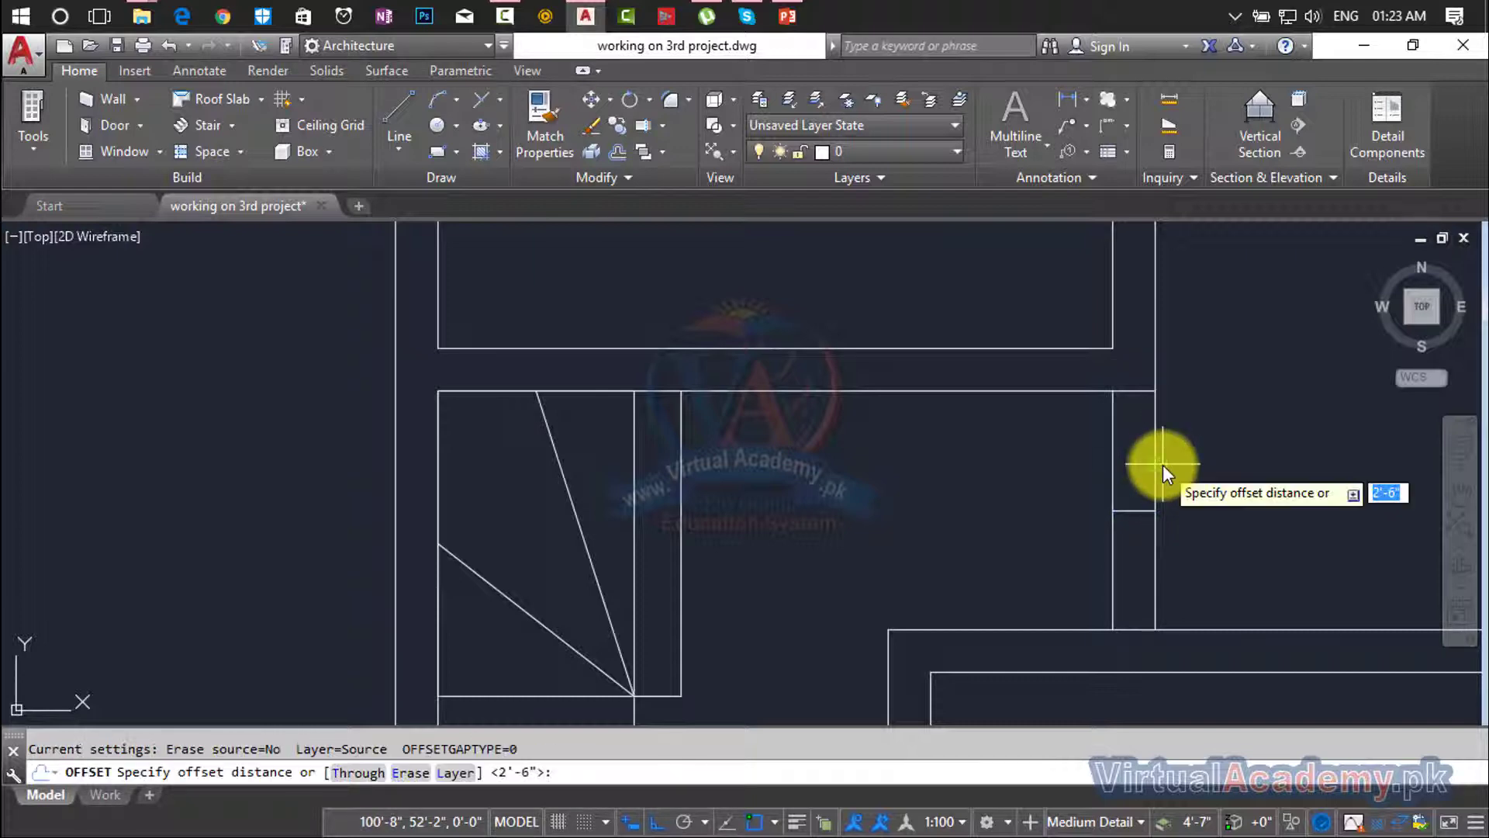
pyautogui.write('1')
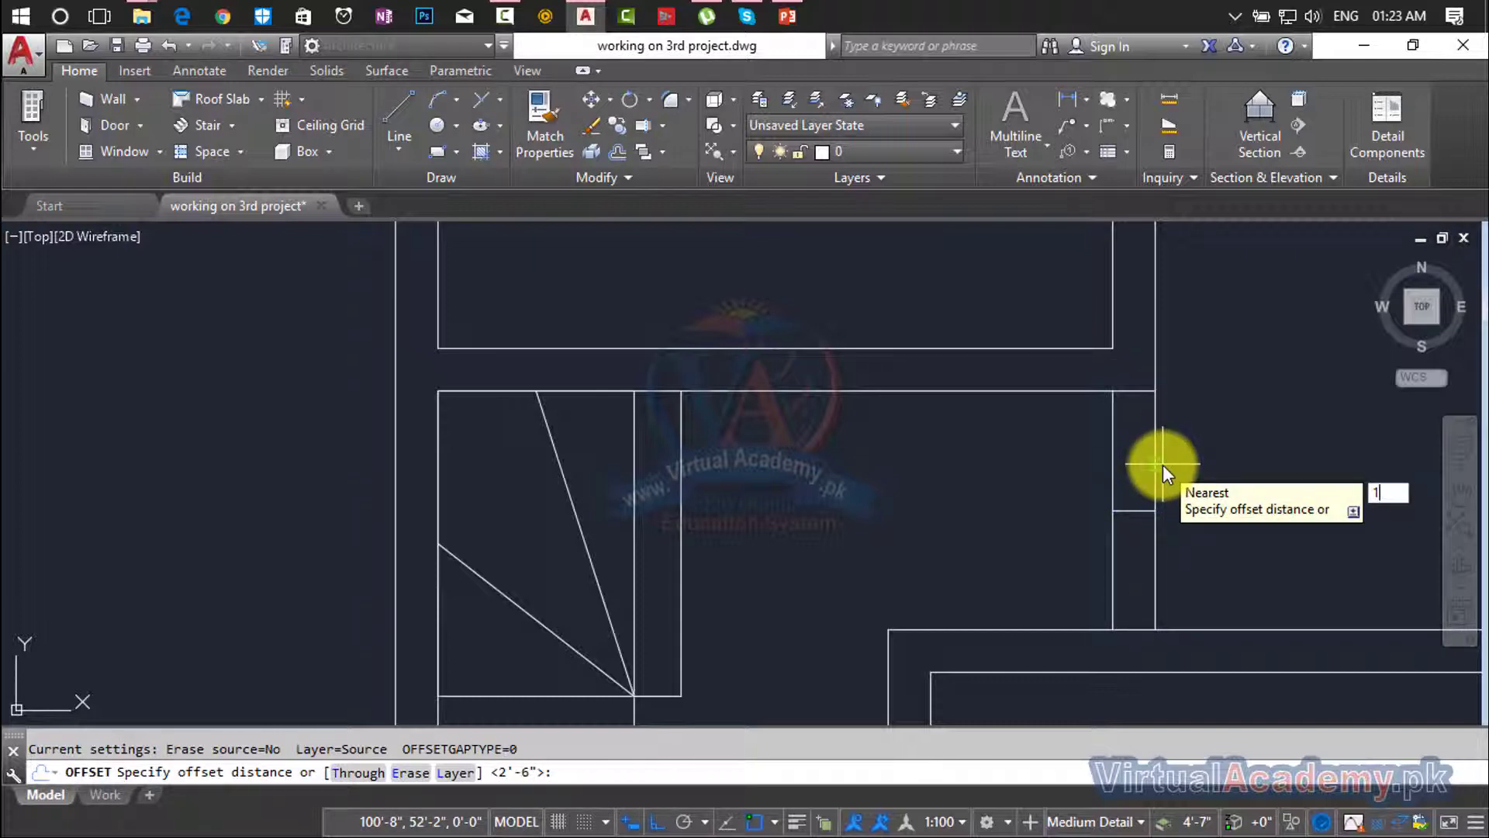
pyautogui.write("'")
pyautogui.press('Return')
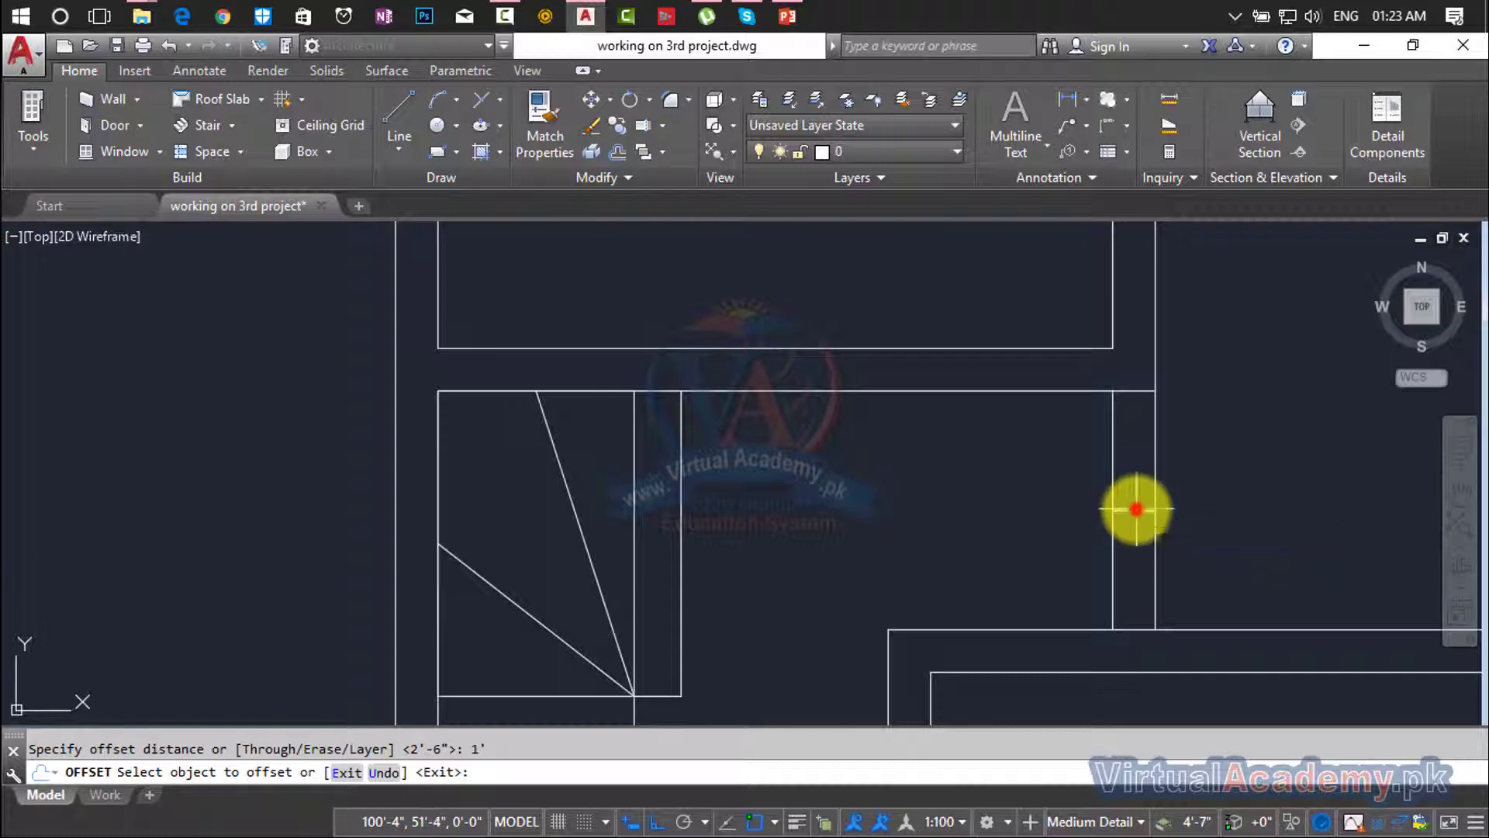
pyautogui.click(1138, 509)
pyautogui.click(1138, 483)
pyautogui.click(1137, 512)
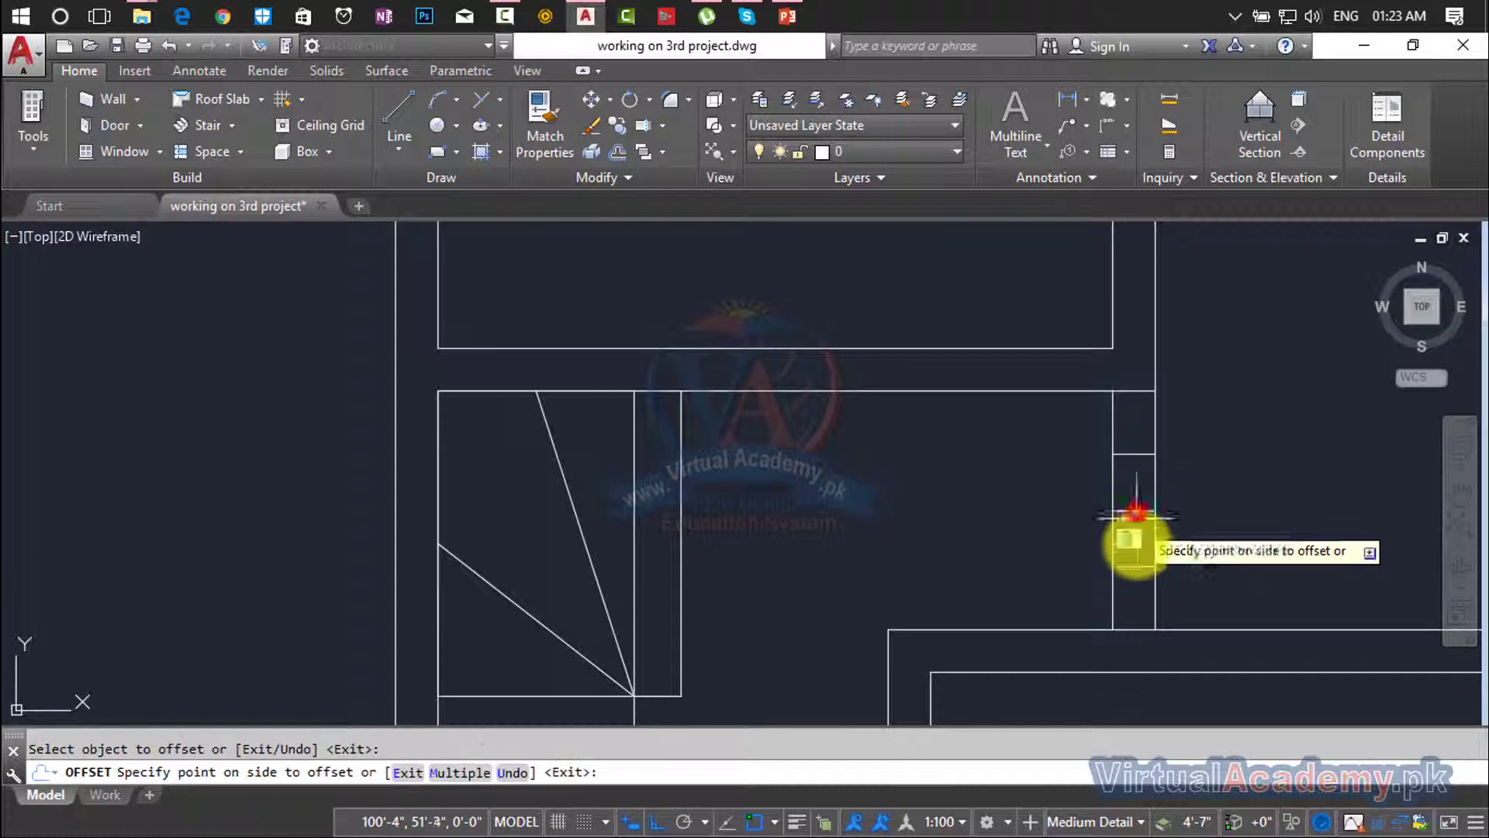
pyautogui.click(1146, 605)
pyautogui.press('Escape')
# Delete the two 1' offset lines above and below the midpoint line in the wall east of the staircase.
pyautogui.click(1140, 513)
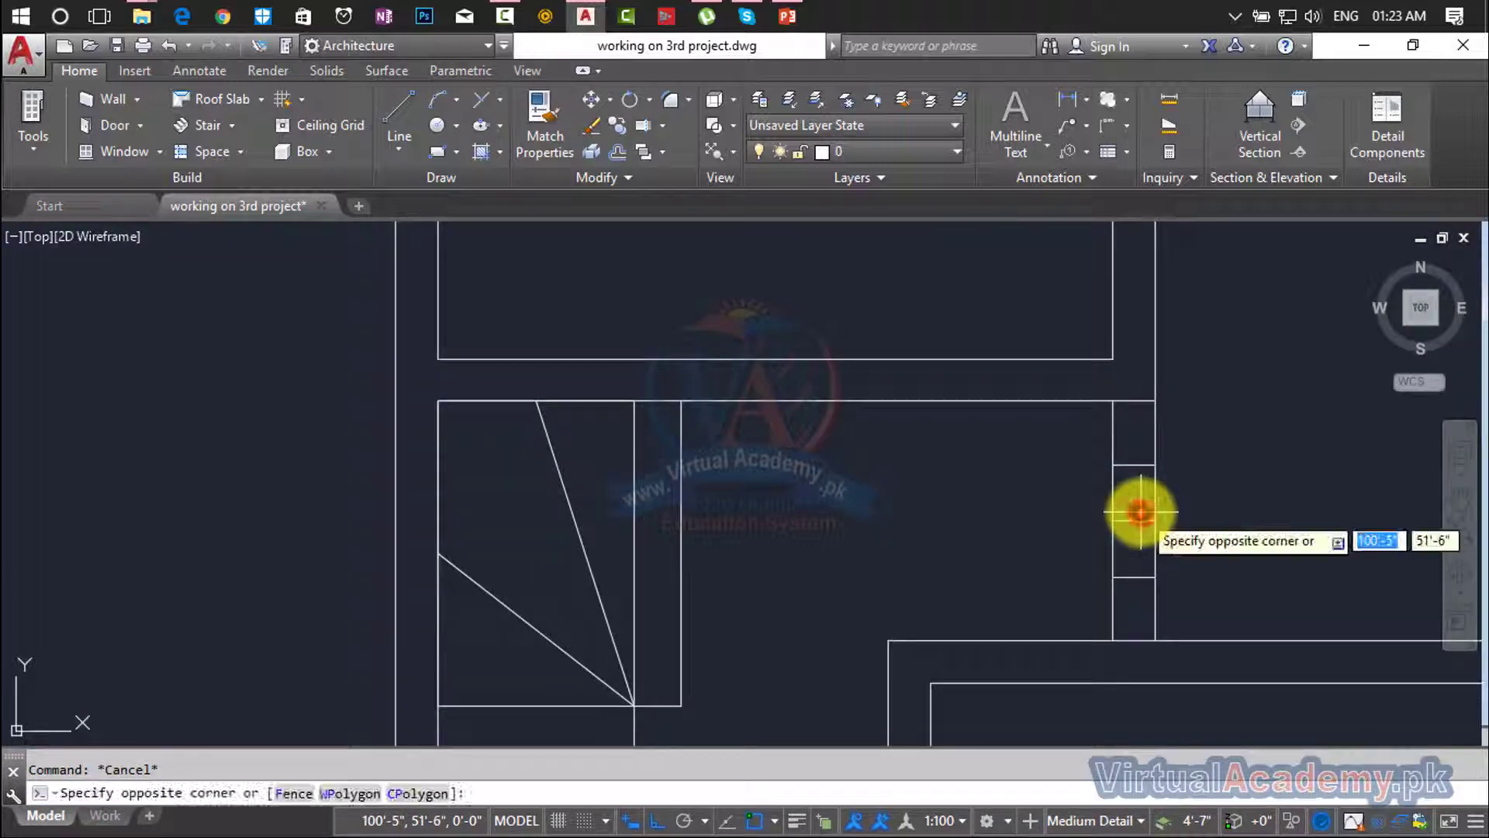
pyautogui.press('Escape')
pyautogui.press('Escape')
pyautogui.click(1139, 468)
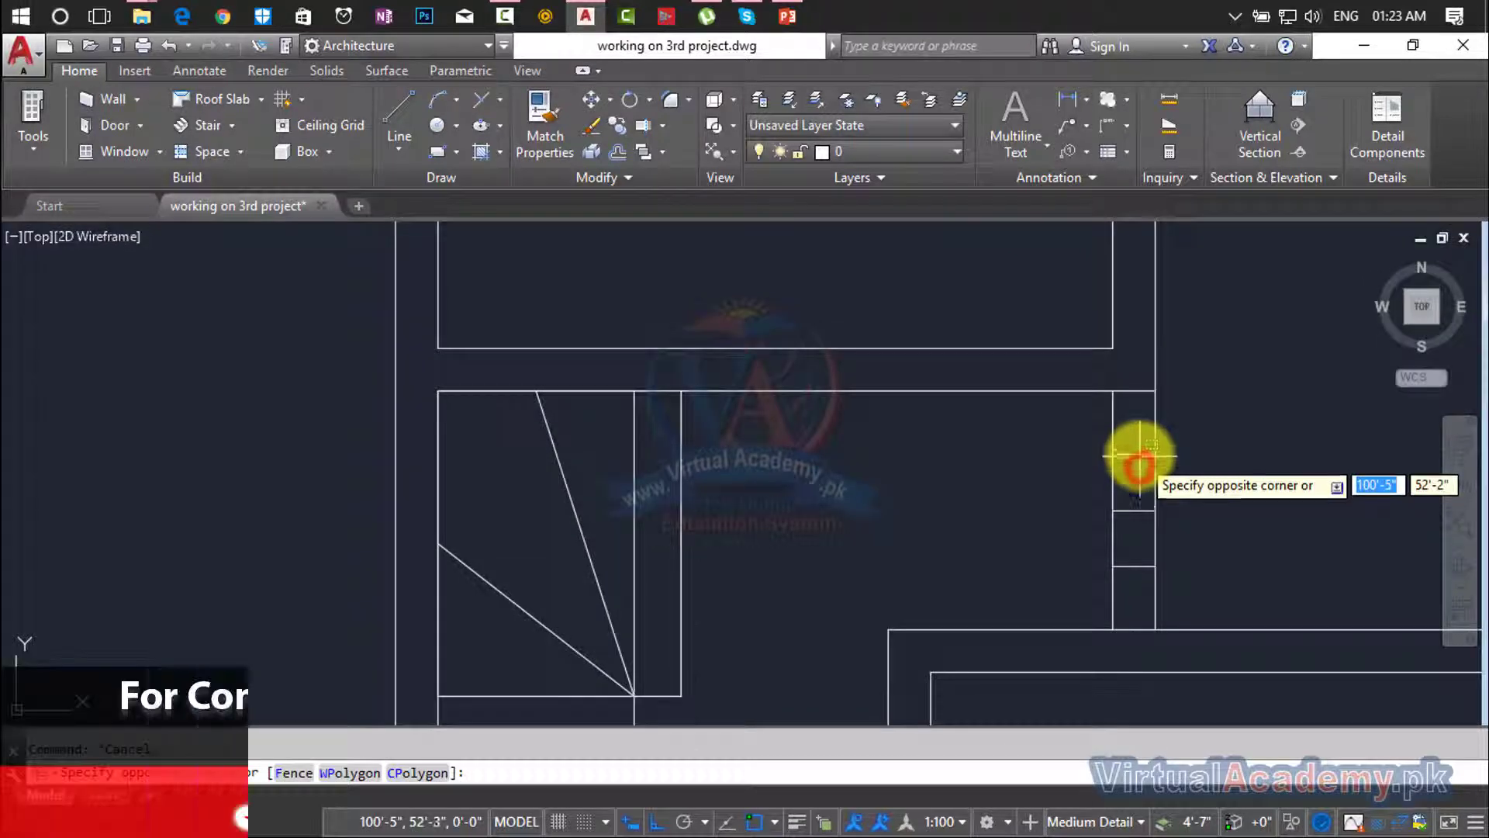
pyautogui.click(1137, 444)
pyautogui.press('Delete')
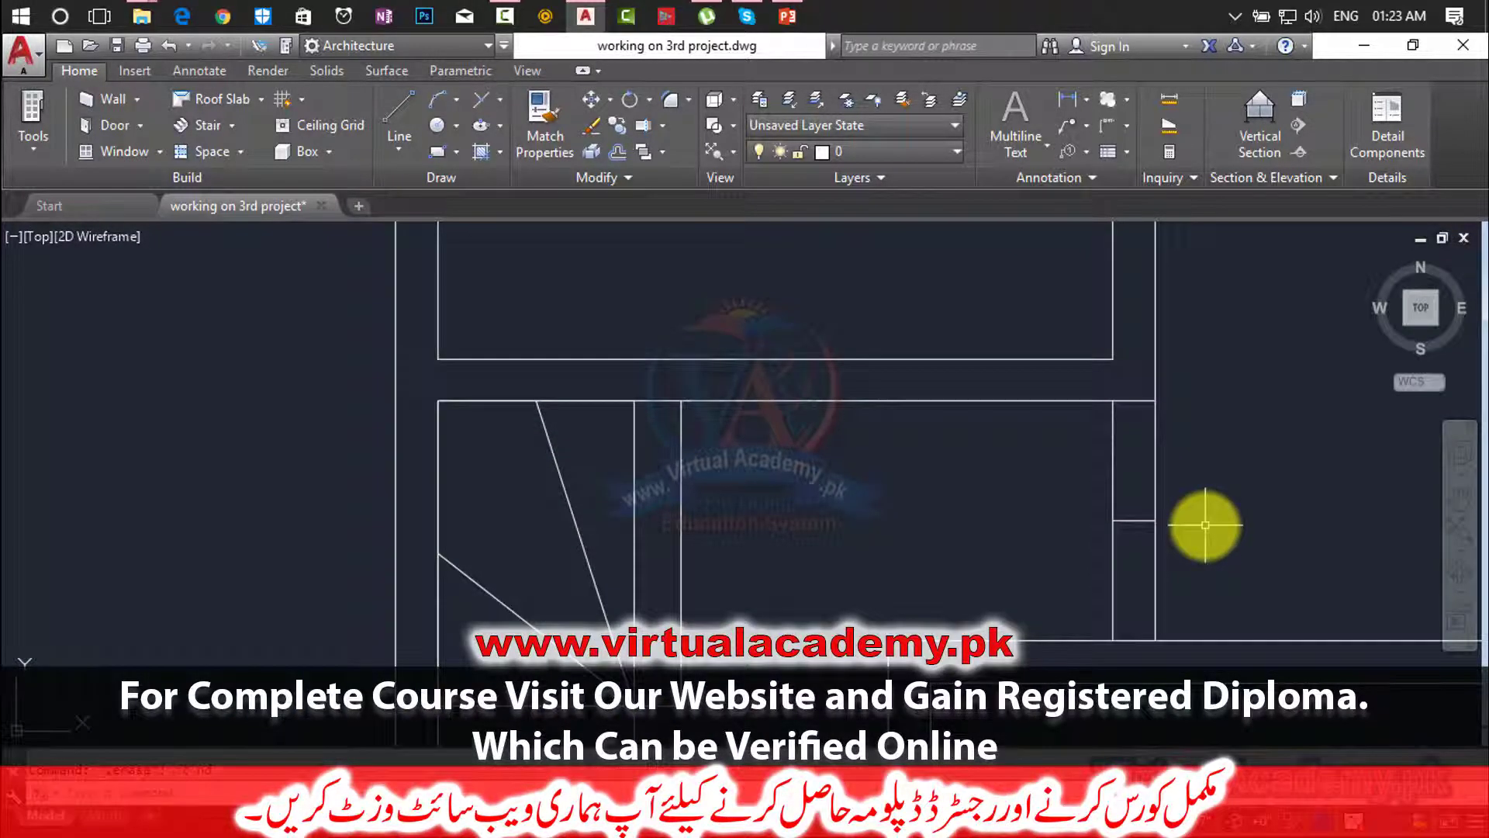
# Offset the wall's midpoint line 1'6" upward and downward, and delete the original midpoint line.
pyautogui.write('o')
pyautogui.press('Return')
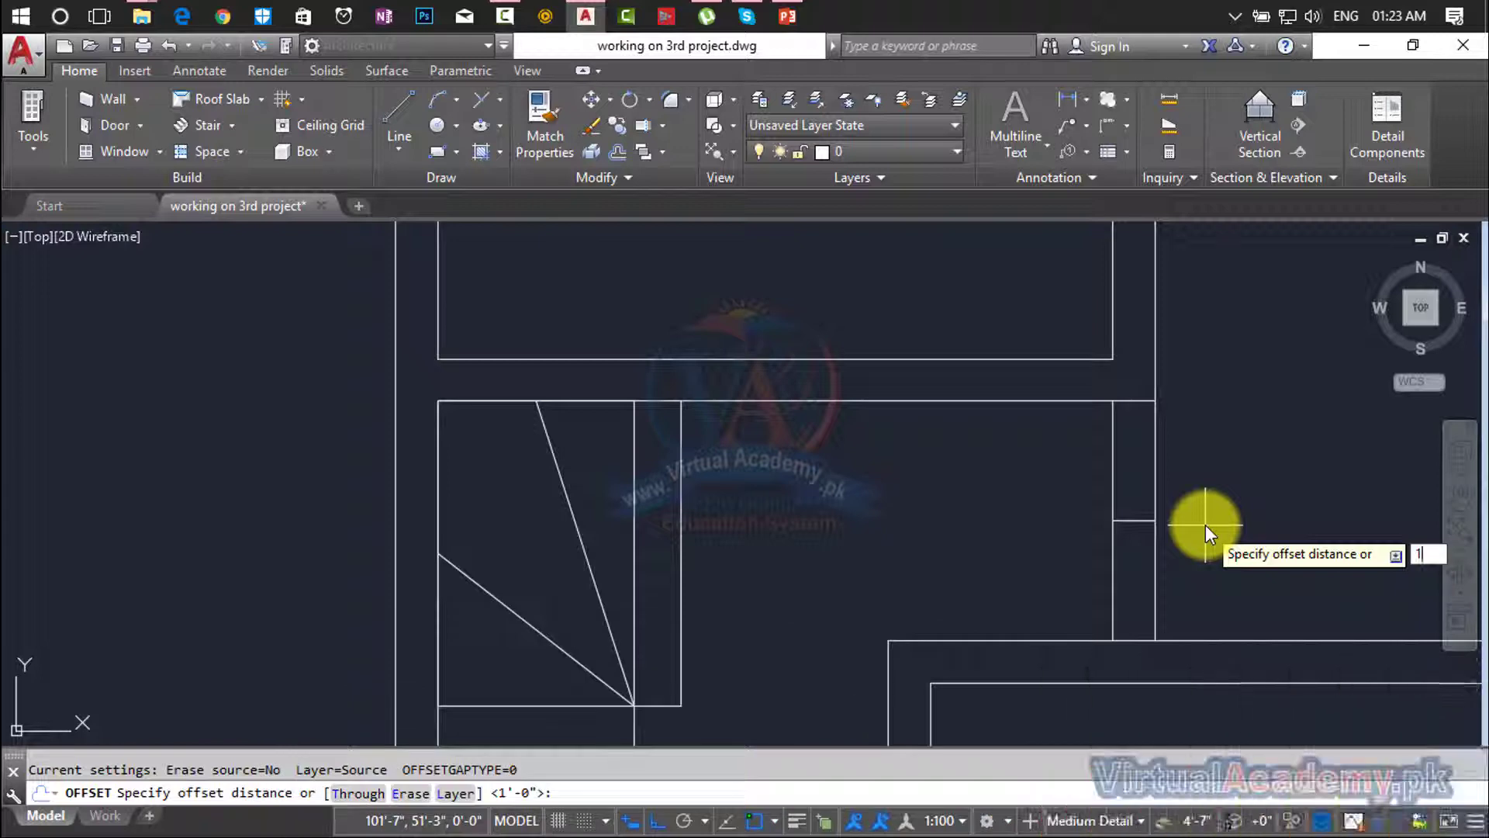
pyautogui.write("1'6")
pyautogui.press('Return')
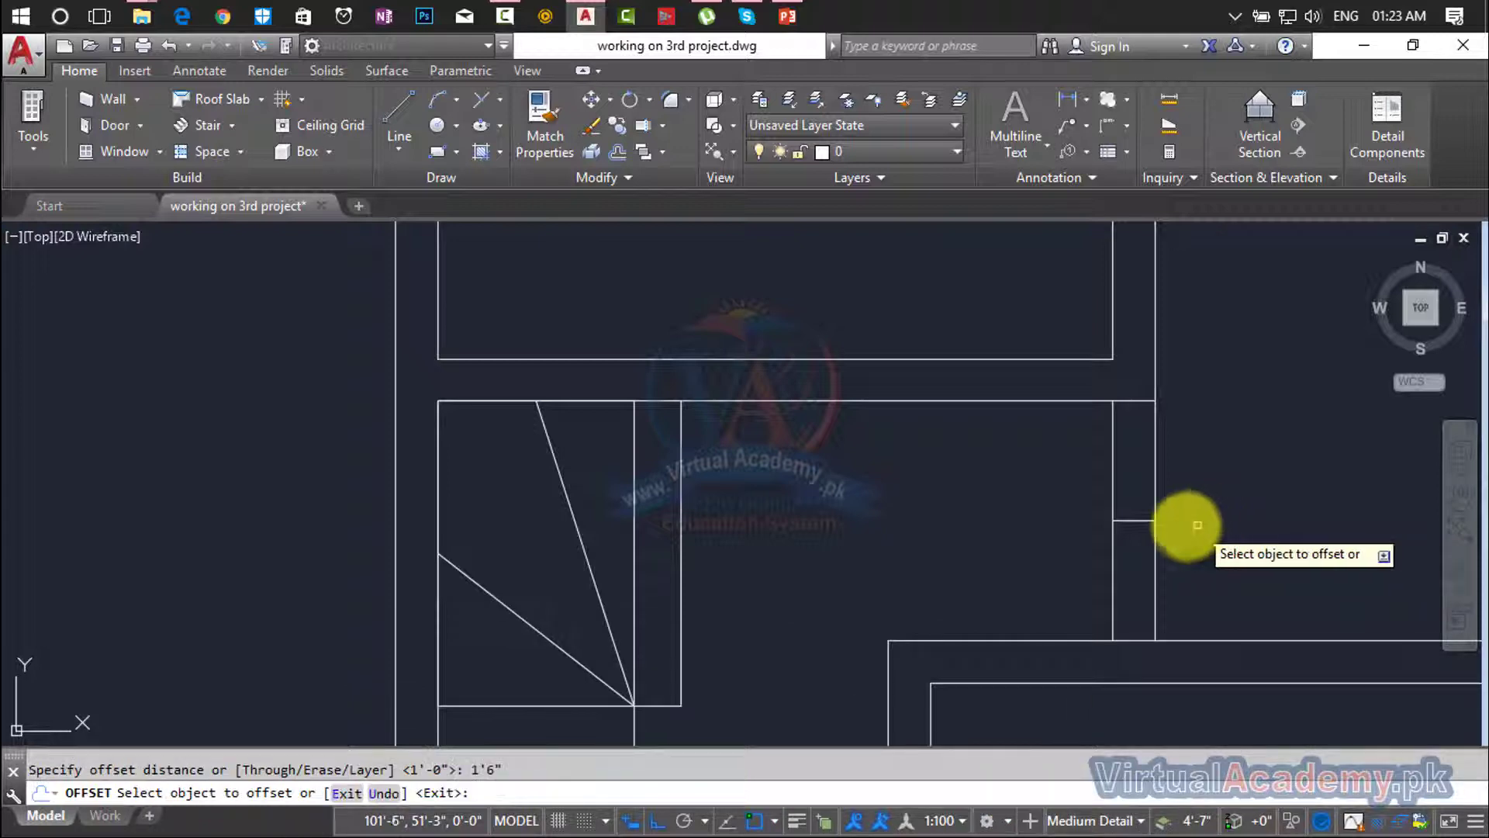
pyautogui.click(1139, 520)
pyautogui.click(1135, 497)
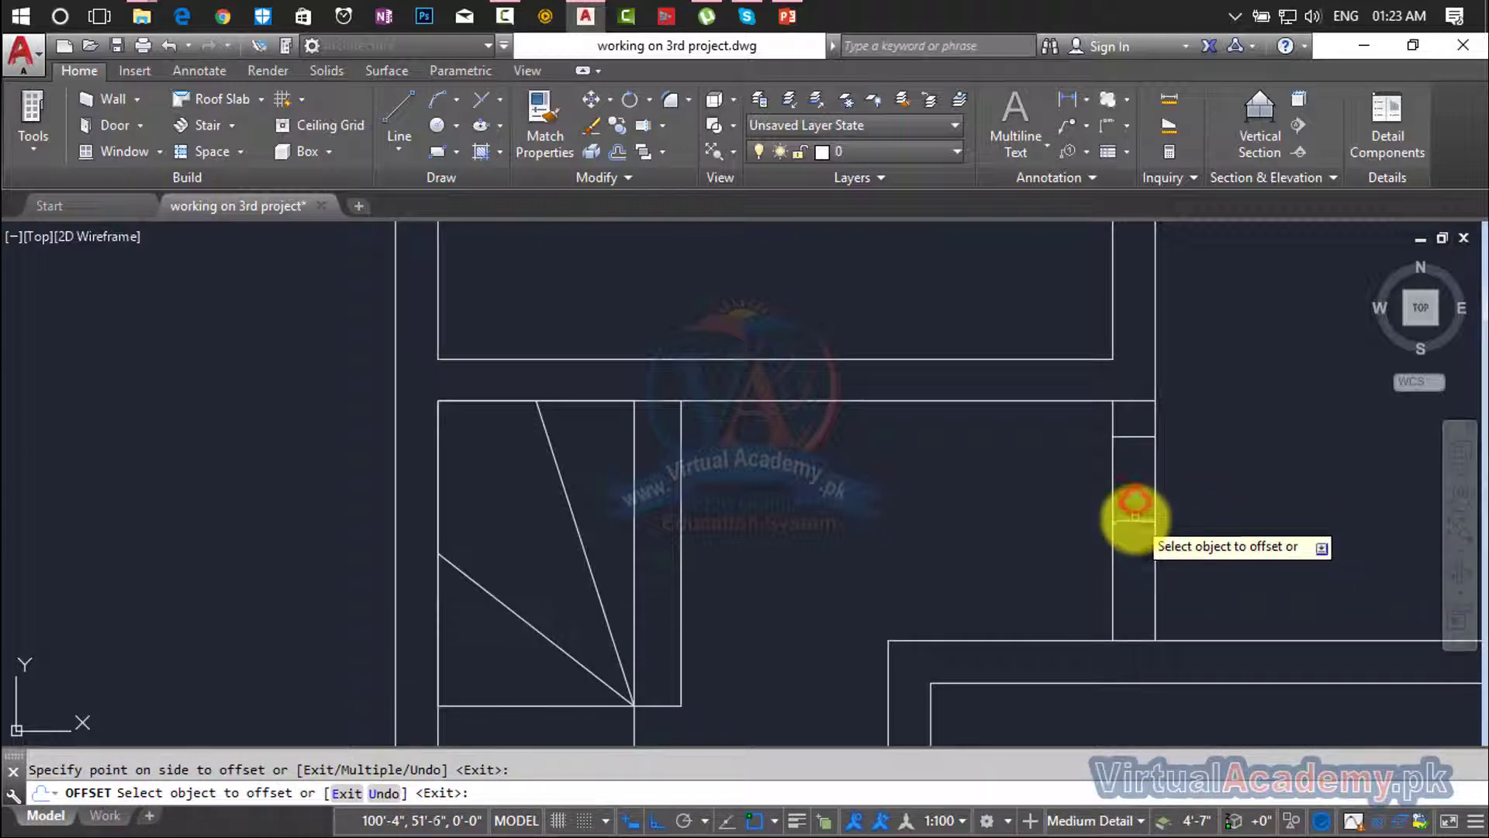
pyautogui.click(1133, 520)
pyautogui.click(1141, 588)
pyautogui.press('Escape')
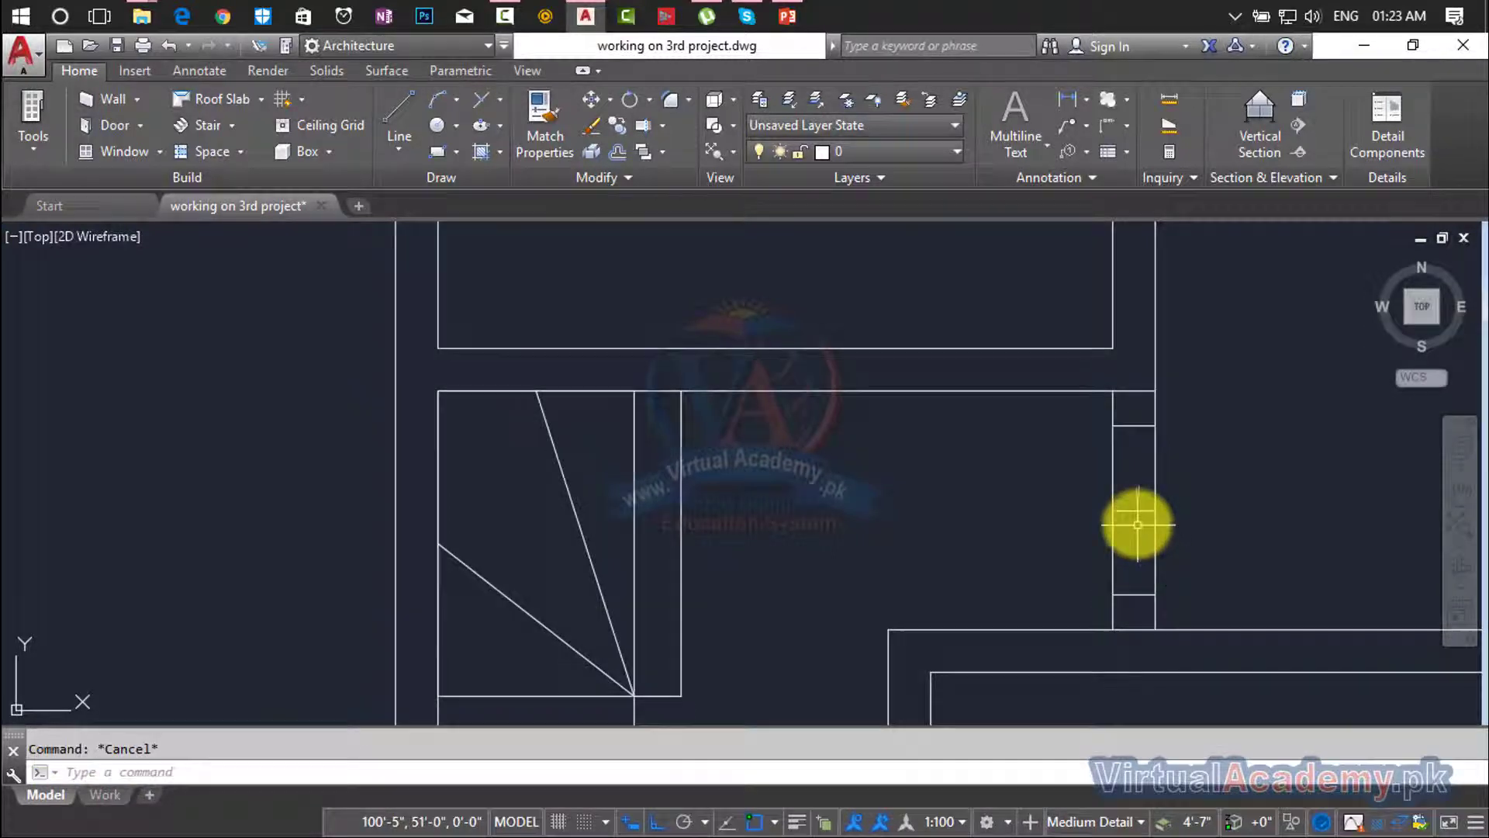
pyautogui.click(1136, 514)
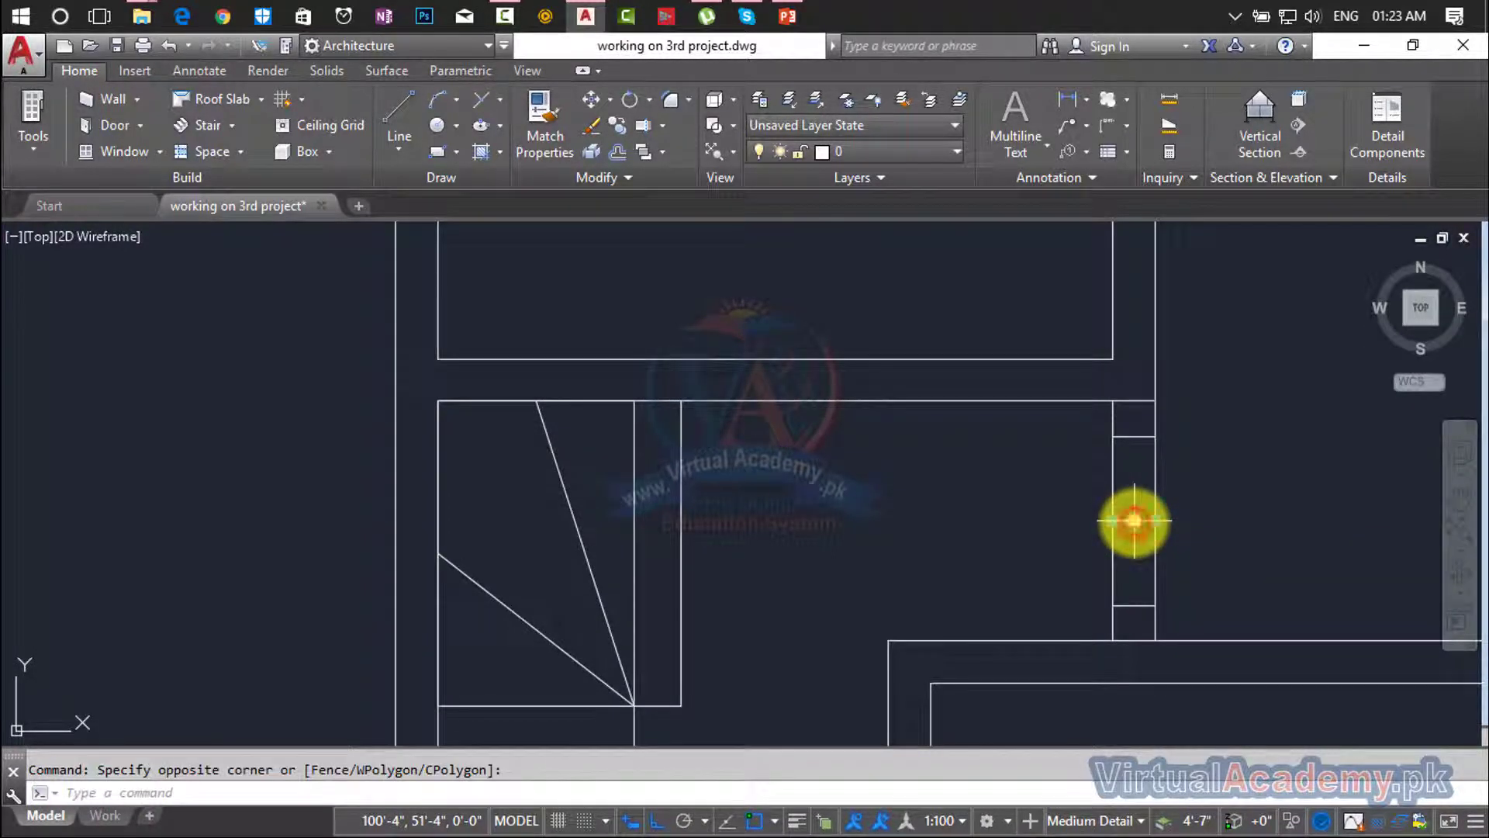
pyautogui.click(1134, 523)
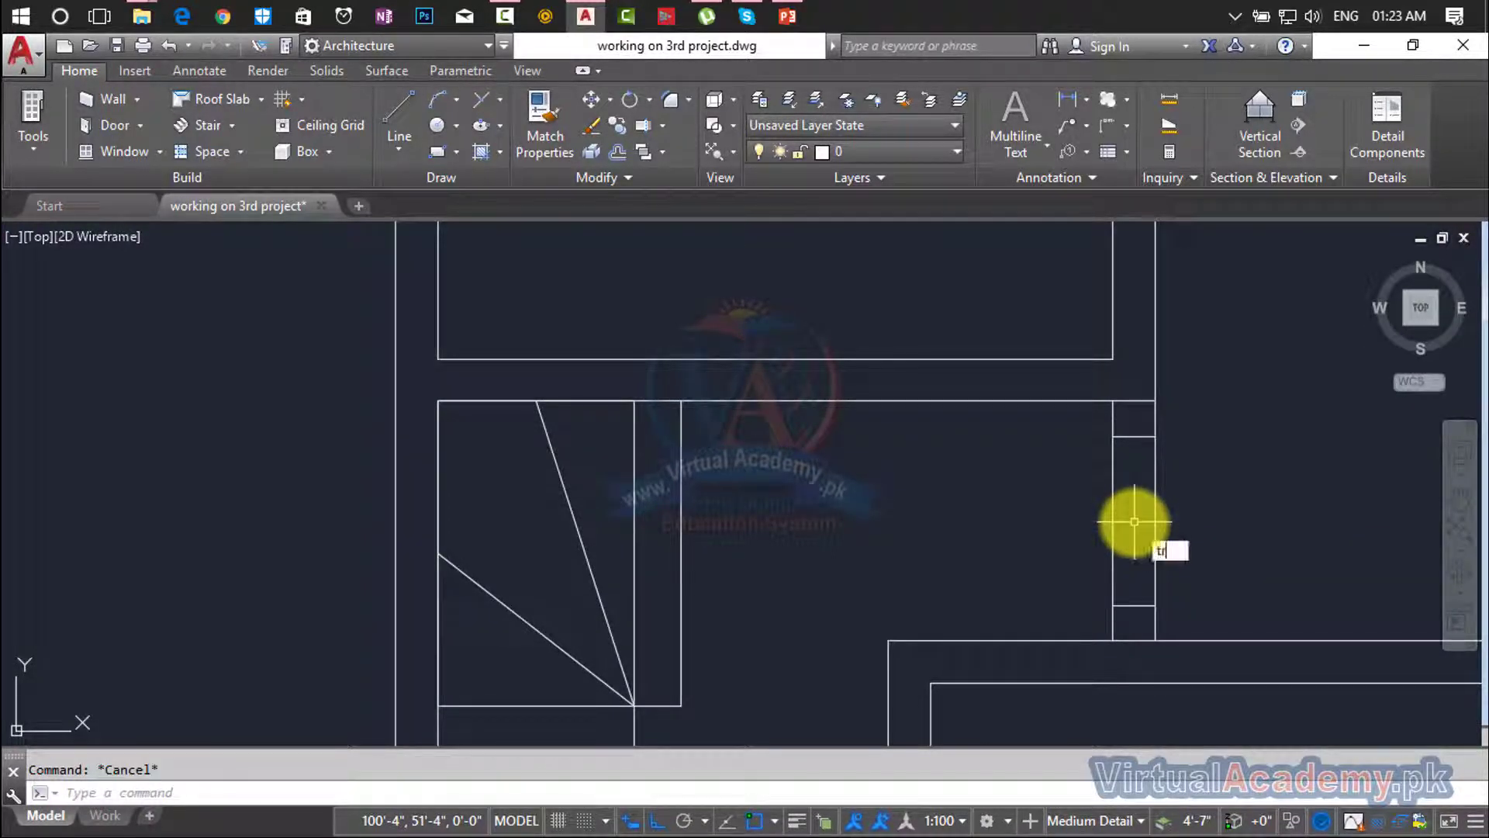
# Trim the wall lines between the two jamb lines to open the doorway, and trim the crossing lines where both stubs meet the walls.
pyautogui.press('Return')
pyautogui.press('Return')
pyautogui.click(1216, 512)
pyautogui.click(1078, 548)
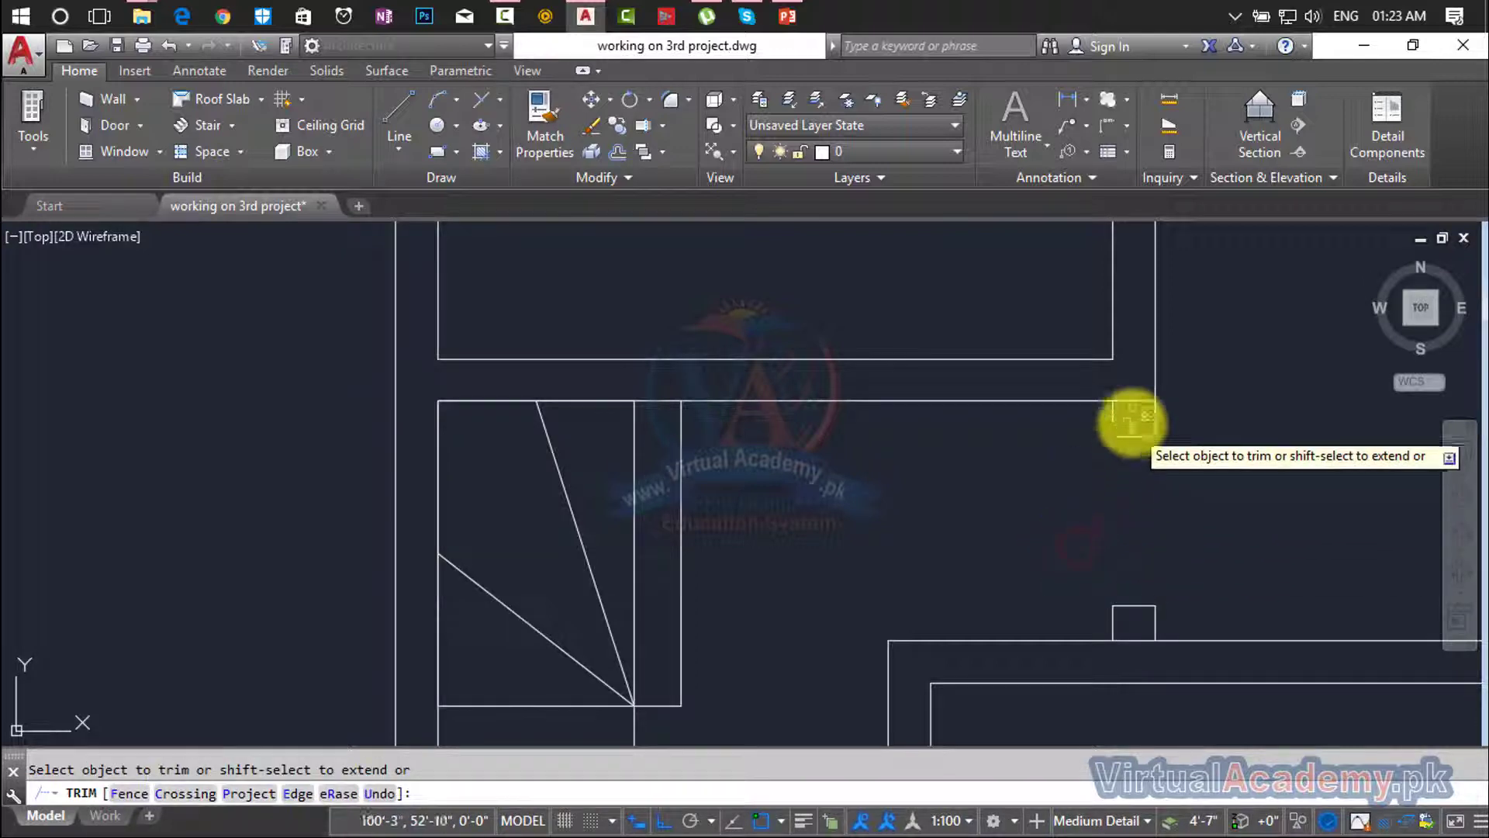
pyautogui.click(1132, 402)
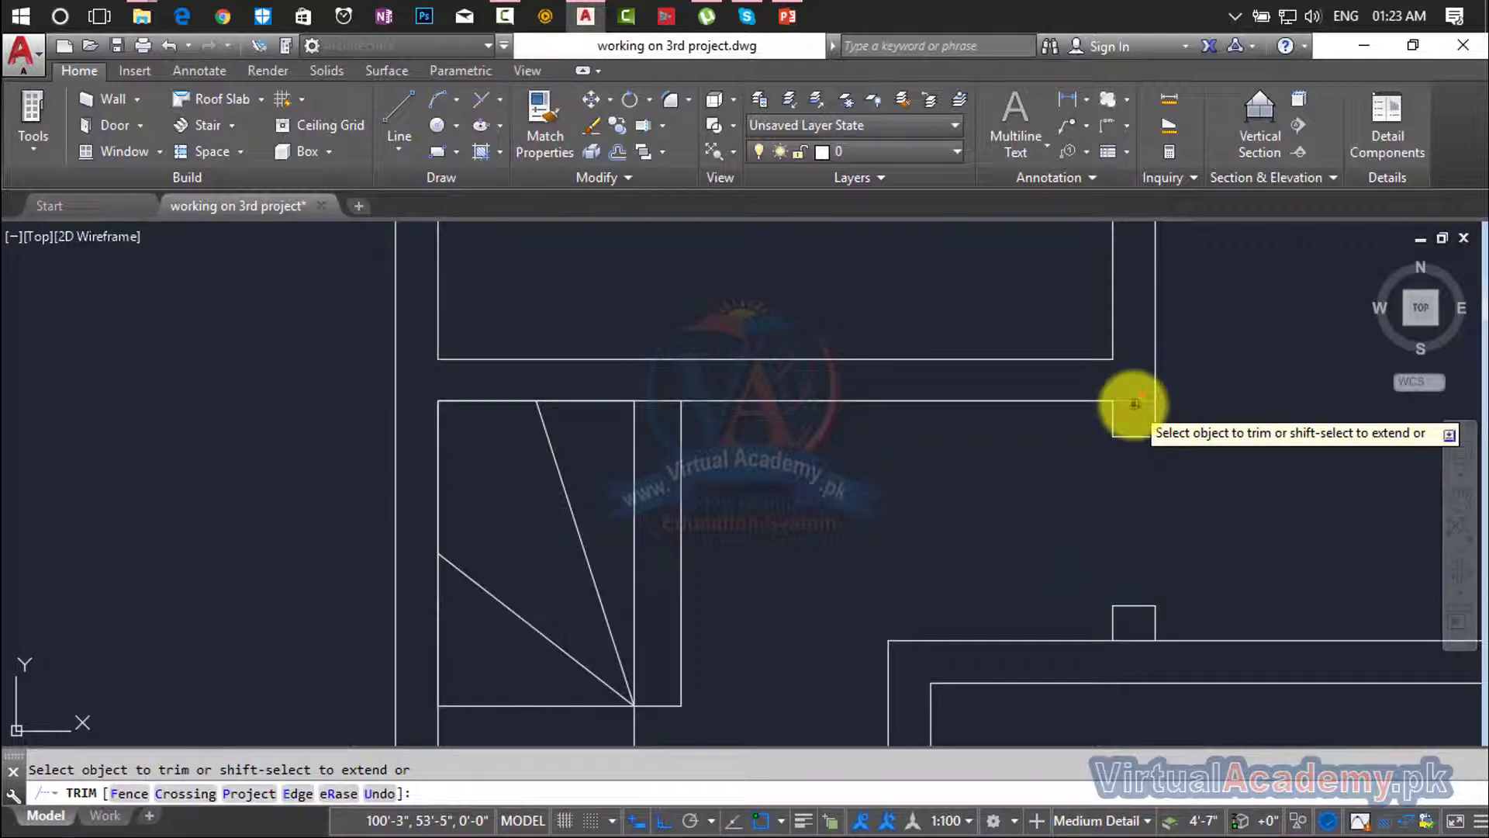
pyautogui.click(1132, 632)
pyautogui.scroll(-5, 1148, 618)
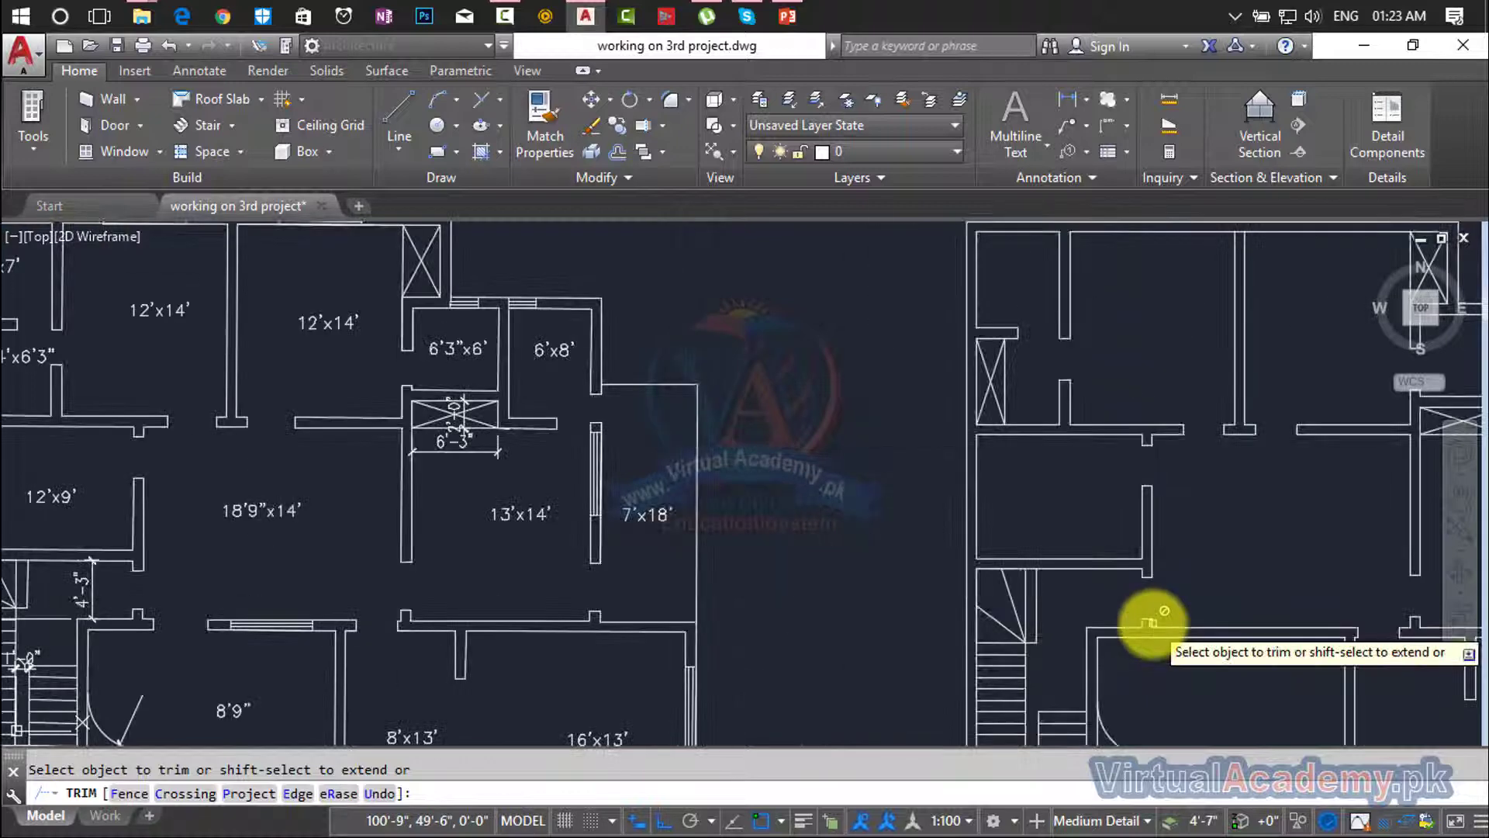
pyautogui.scroll(-3, 1150, 625)
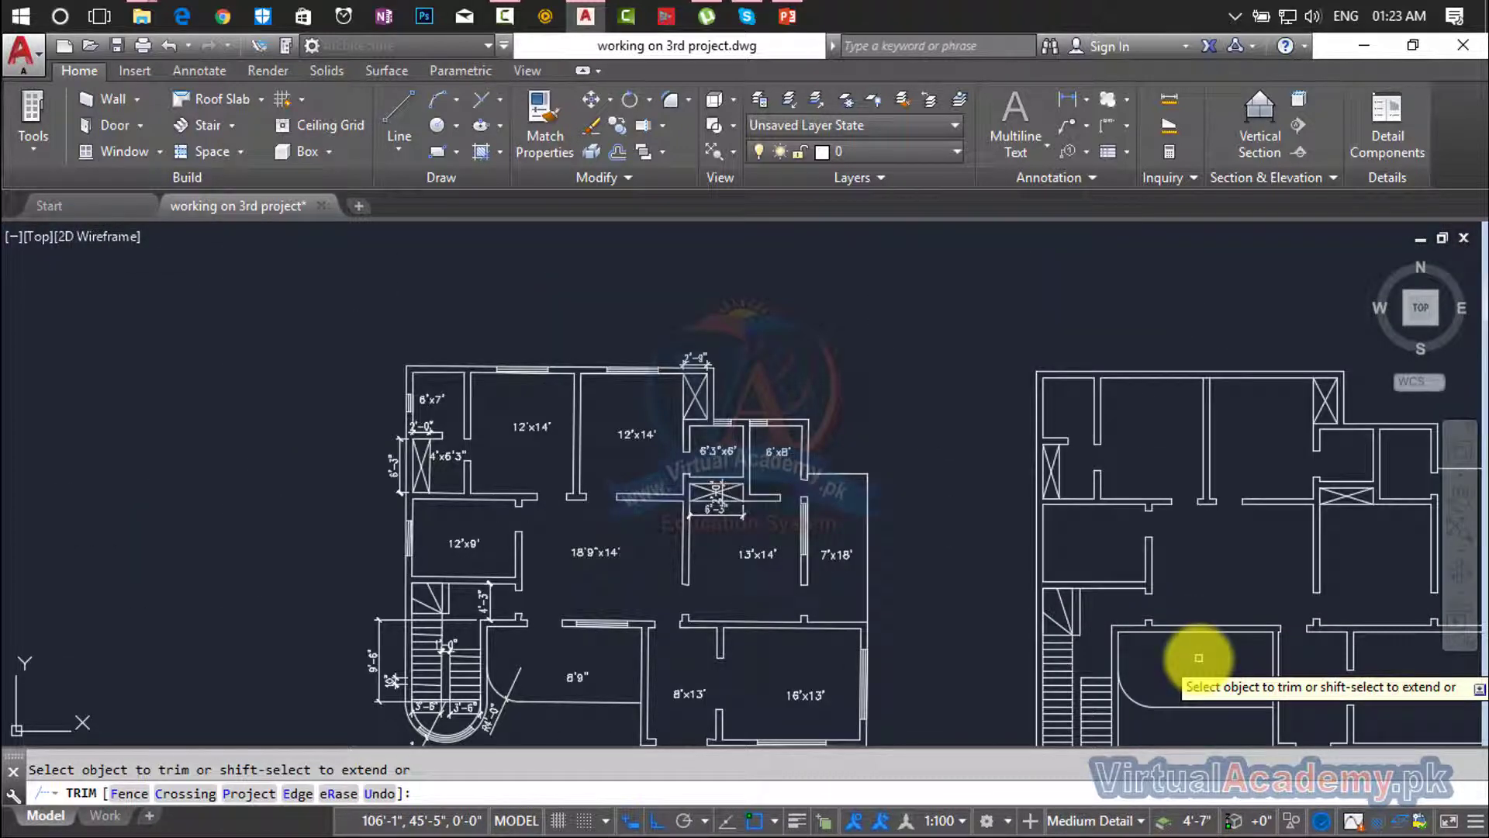
pyautogui.moveTo(1199, 658); pyautogui.dragTo(1198, 534, button='middle')
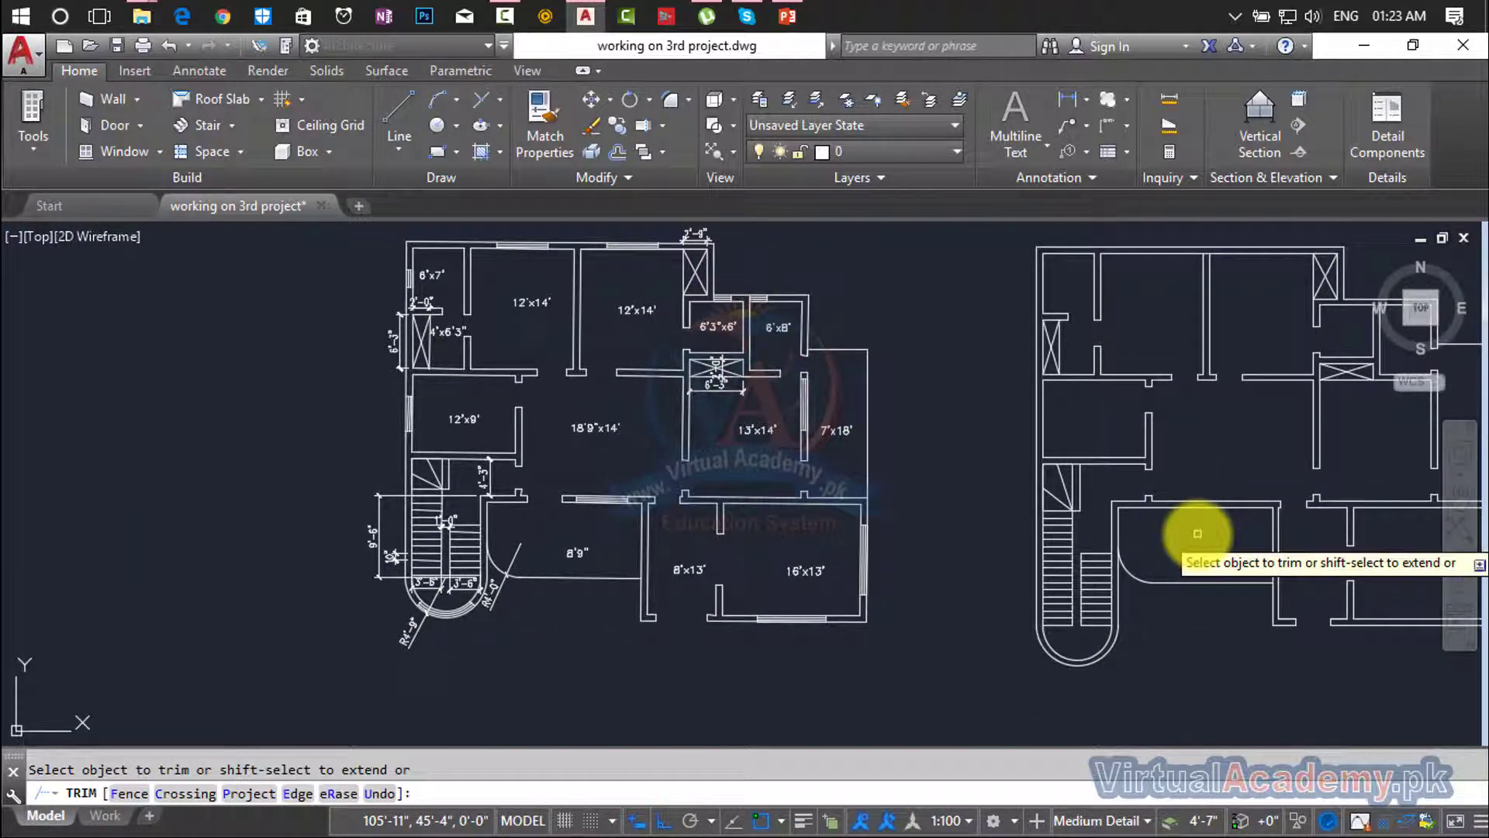
pyautogui.scroll(5, 1195, 527)
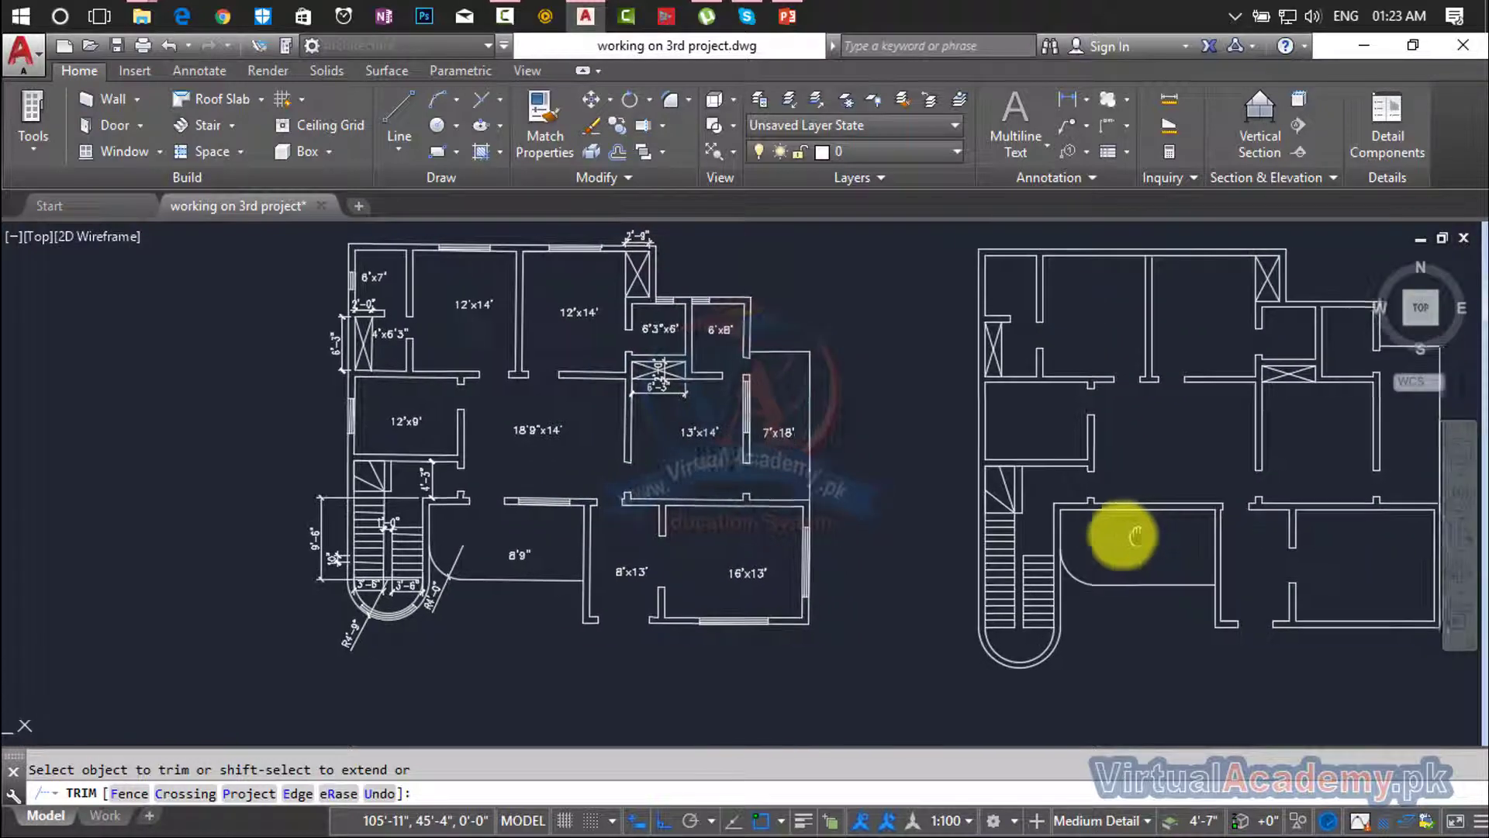
pyautogui.press('Escape')
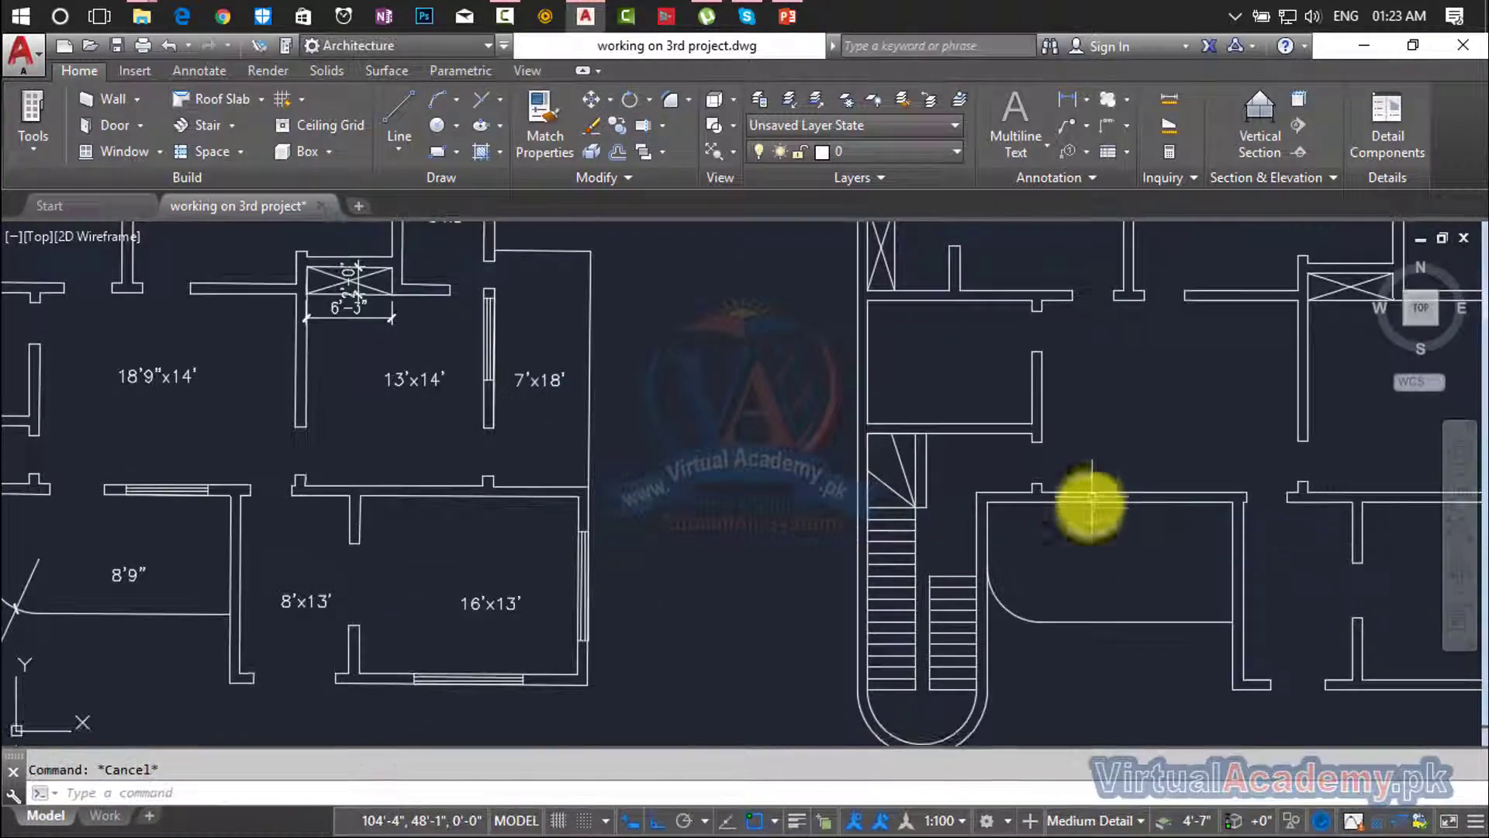
# Offset the east edge of the lower wall stub near the staircase 9" to the east.
pyautogui.scroll(2, 1086, 543)
pyautogui.scroll(2, 1060, 512)
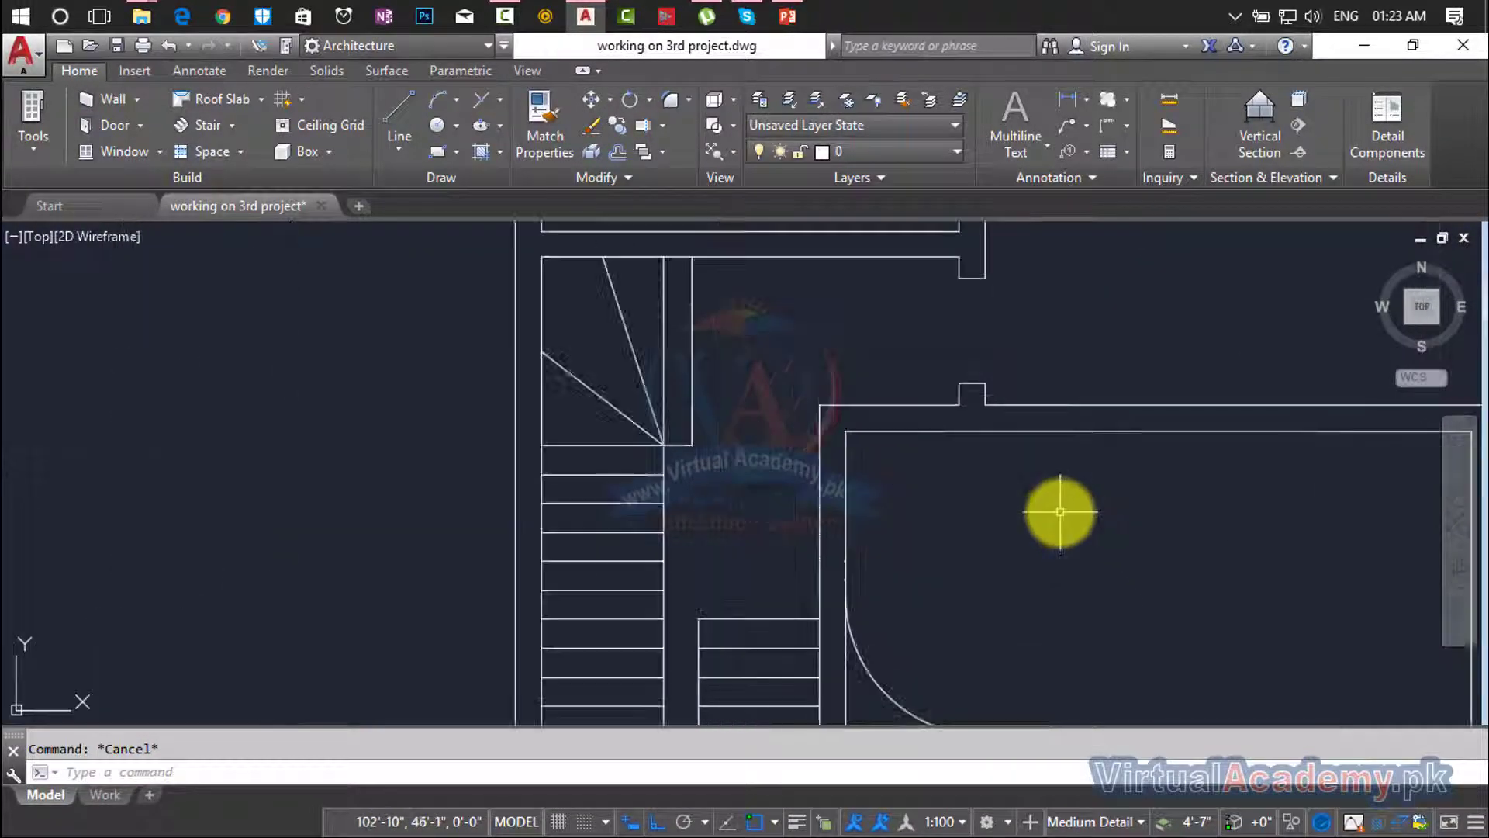
pyautogui.write('o')
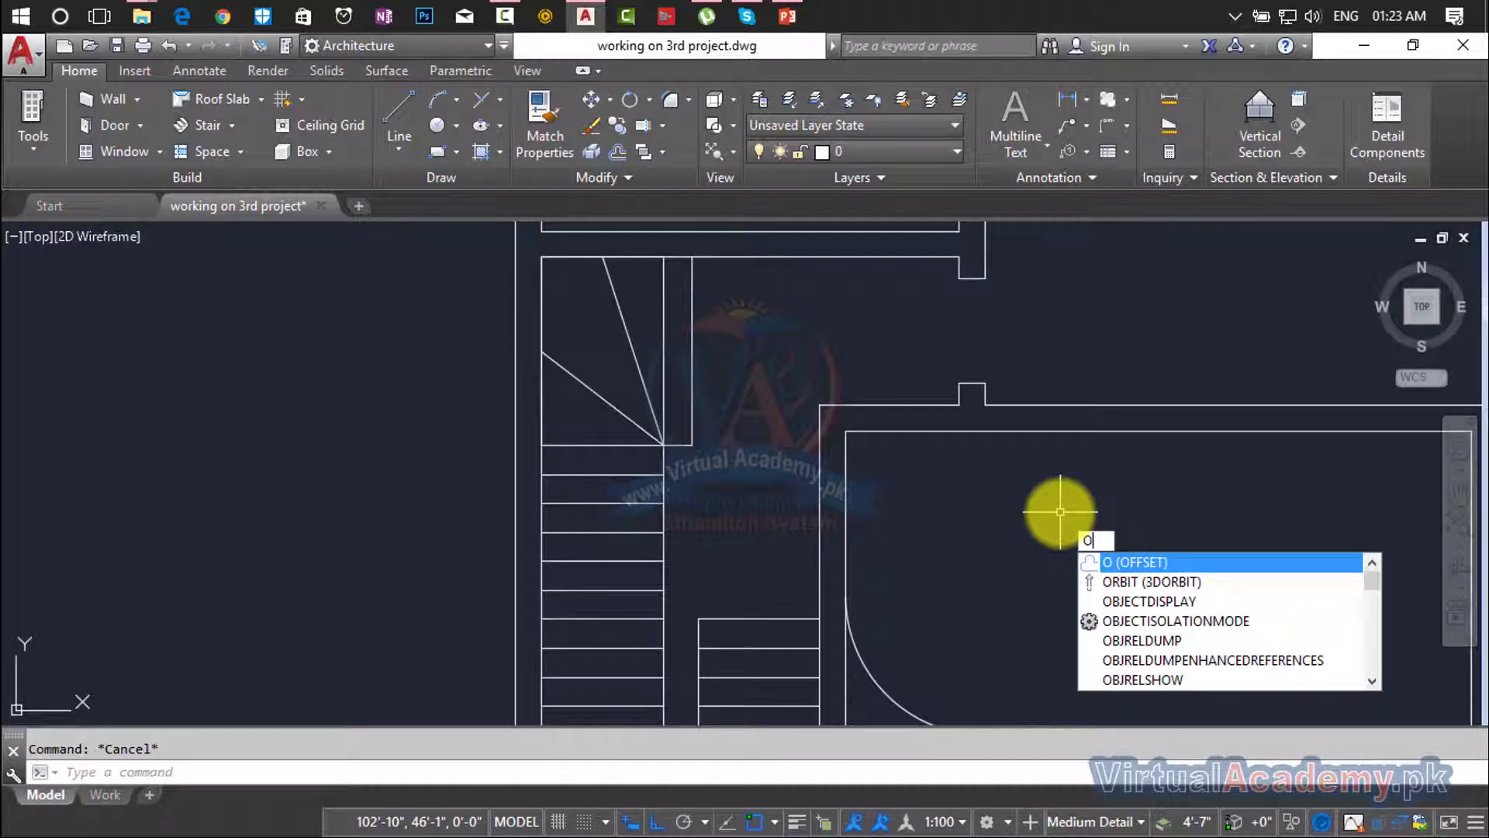
pyautogui.press('Return')
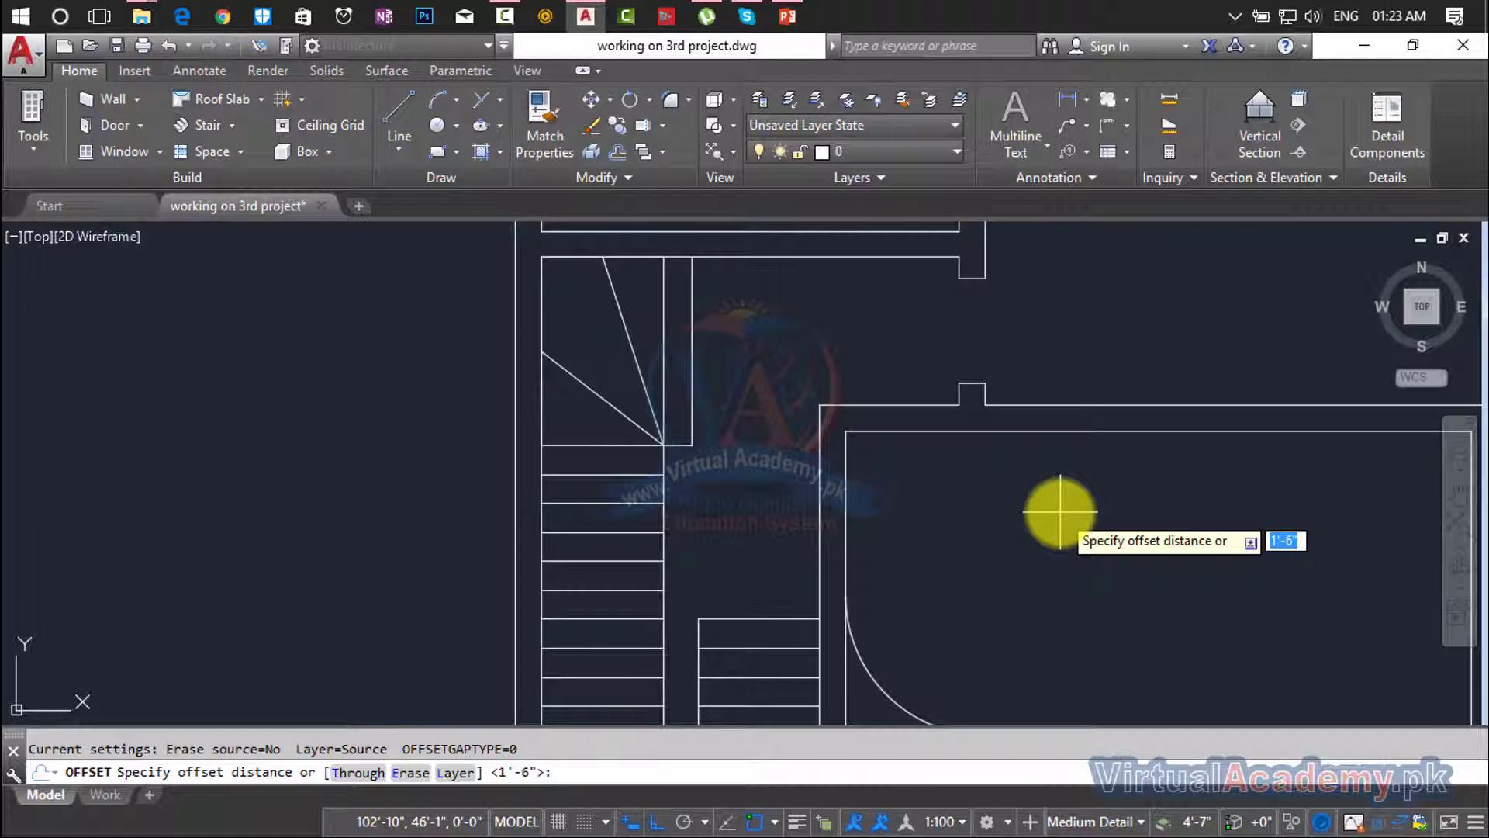
pyautogui.write('9')
pyautogui.press('Return')
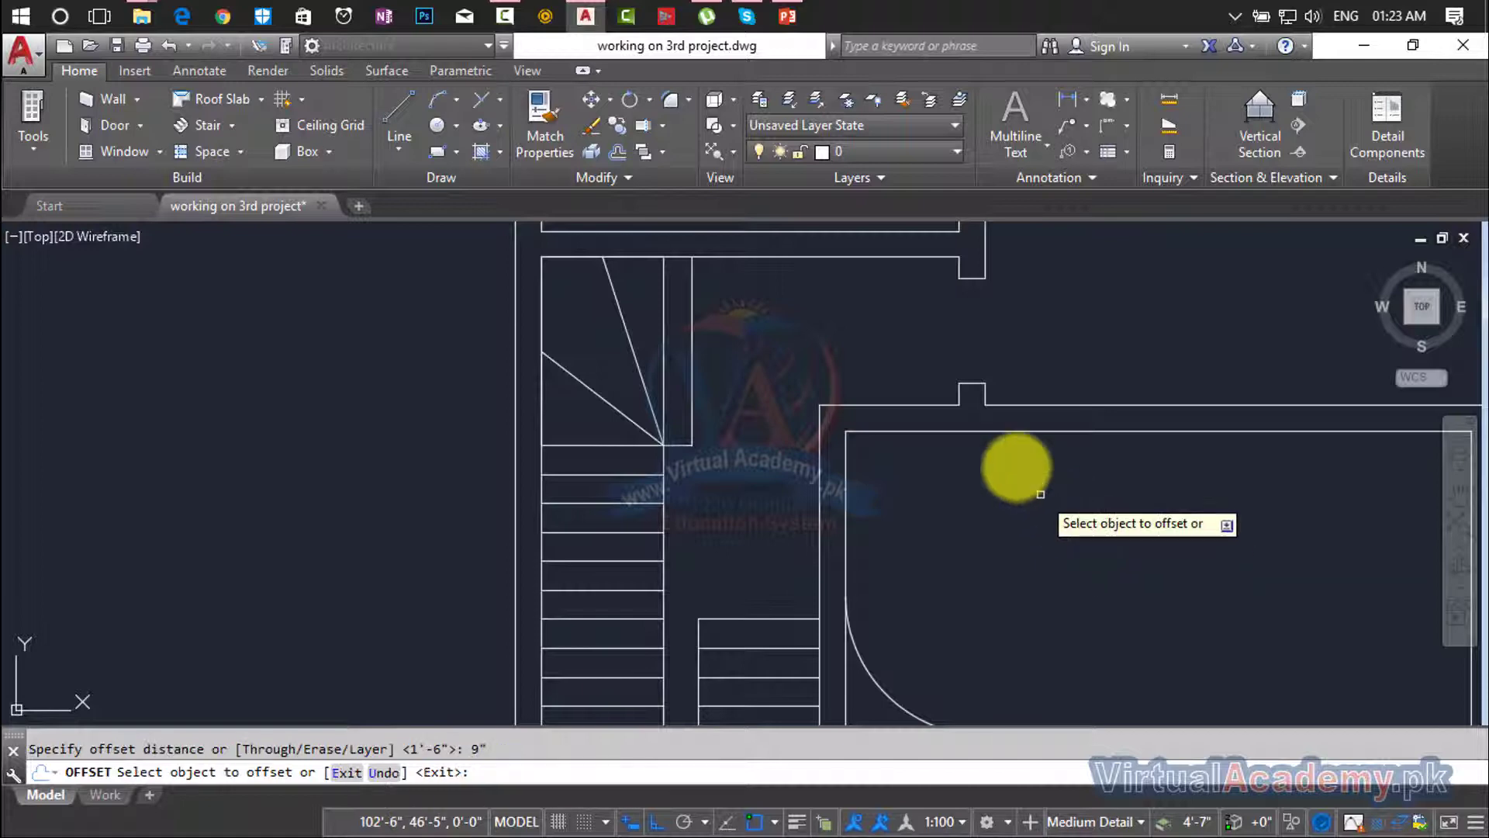
pyautogui.click(985, 398)
pyautogui.click(1120, 380)
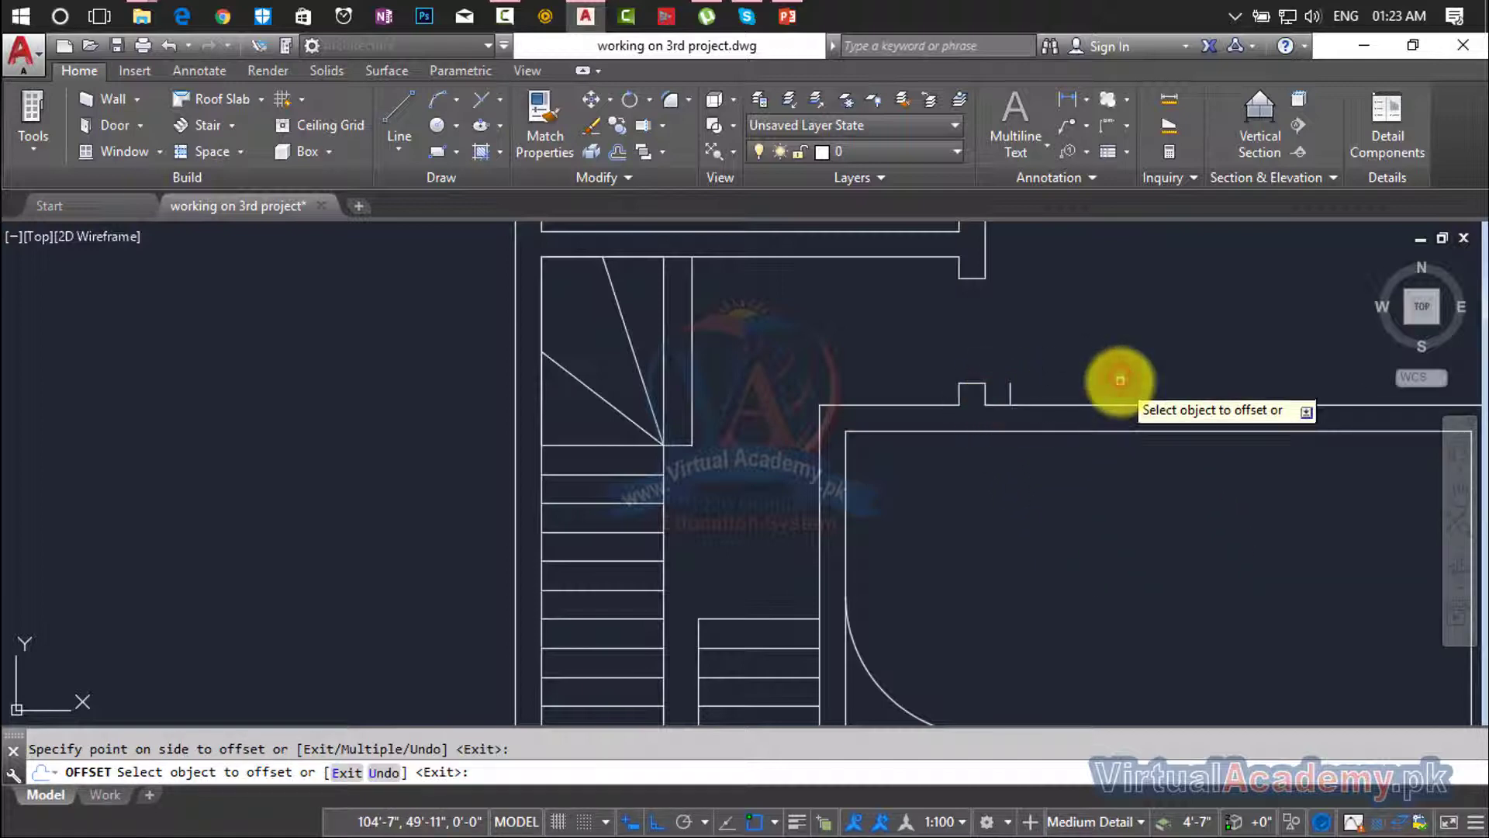
pyautogui.press('Escape')
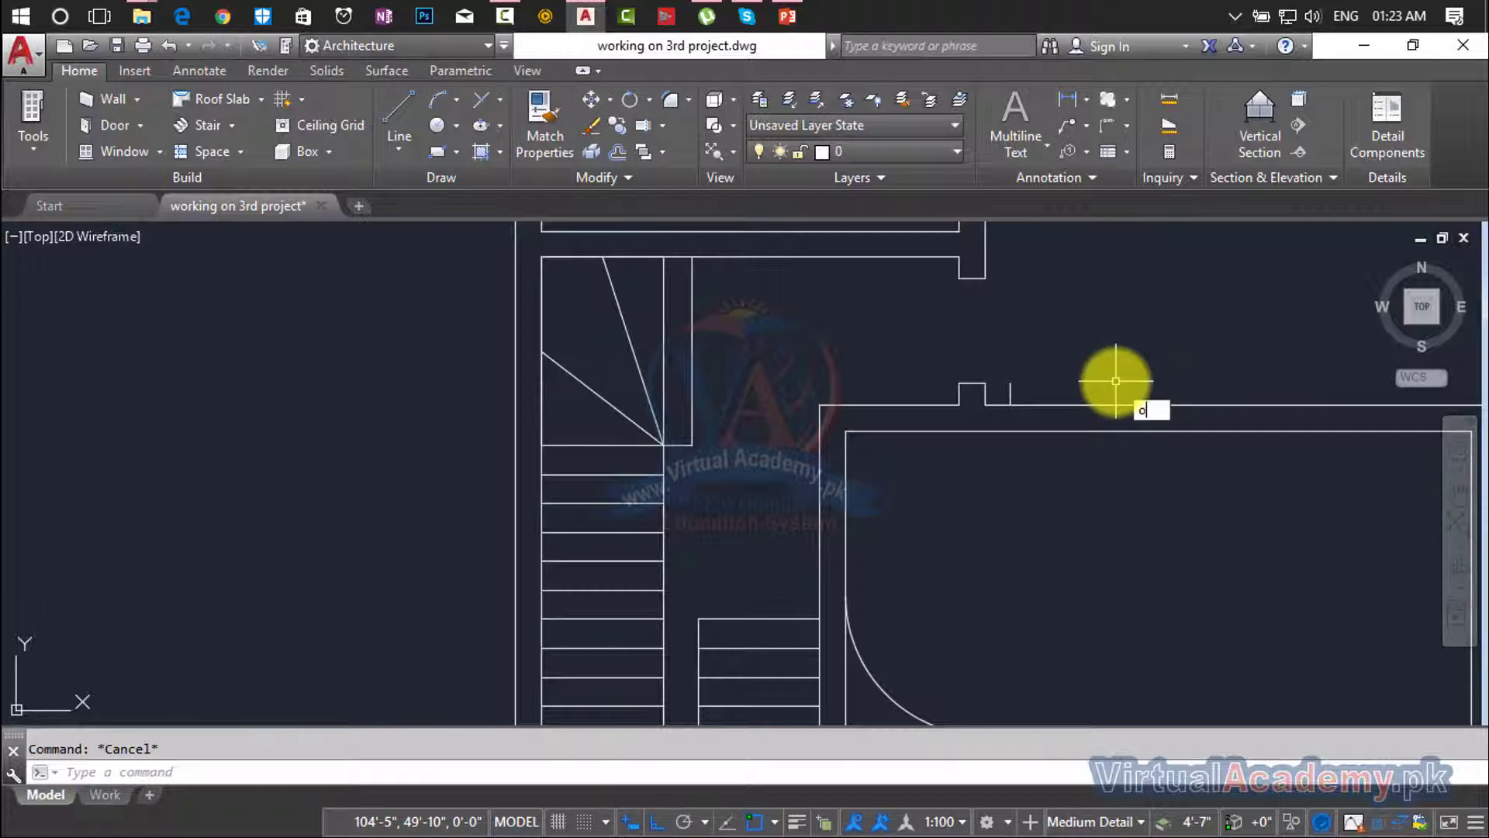
# Offset the new short jamb line 3' to the east to mark the door width.
pyautogui.press('Return')
pyautogui.write("3'")
pyautogui.press('Return')
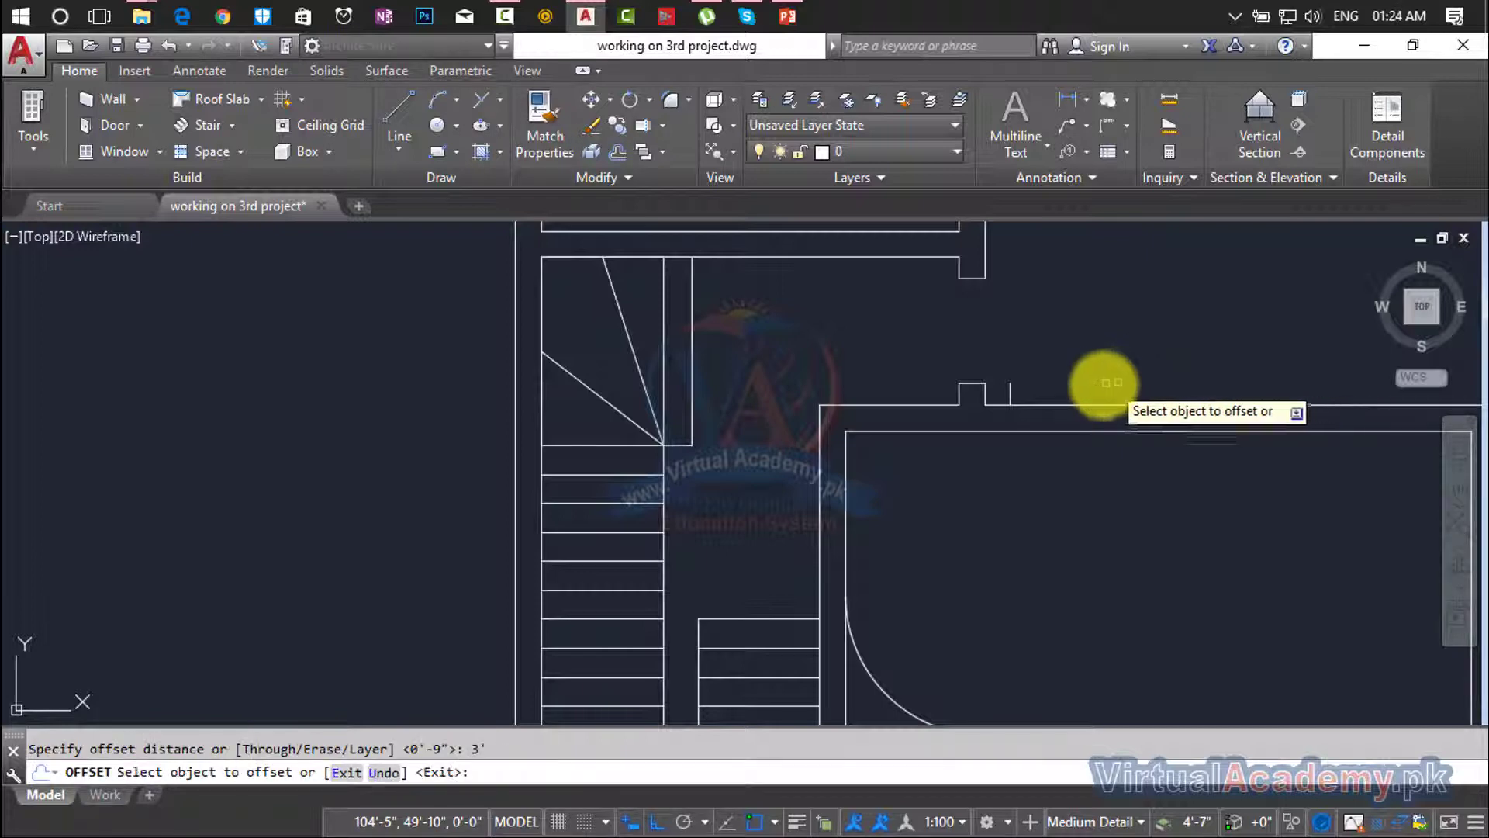
pyautogui.click(1011, 394)
pyautogui.click(1097, 393)
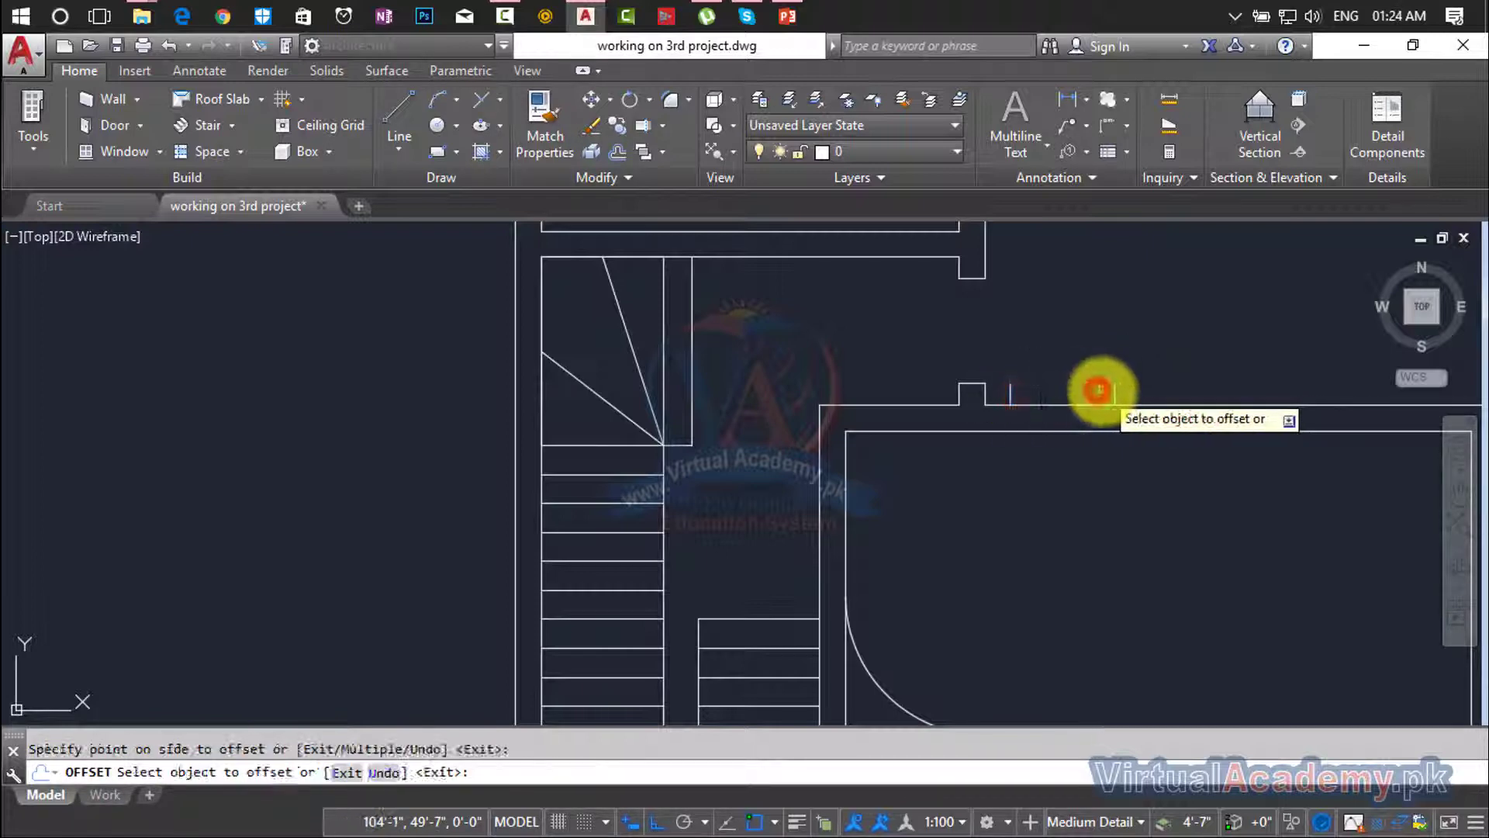
pyautogui.press('Escape')
pyautogui.press('Escape')
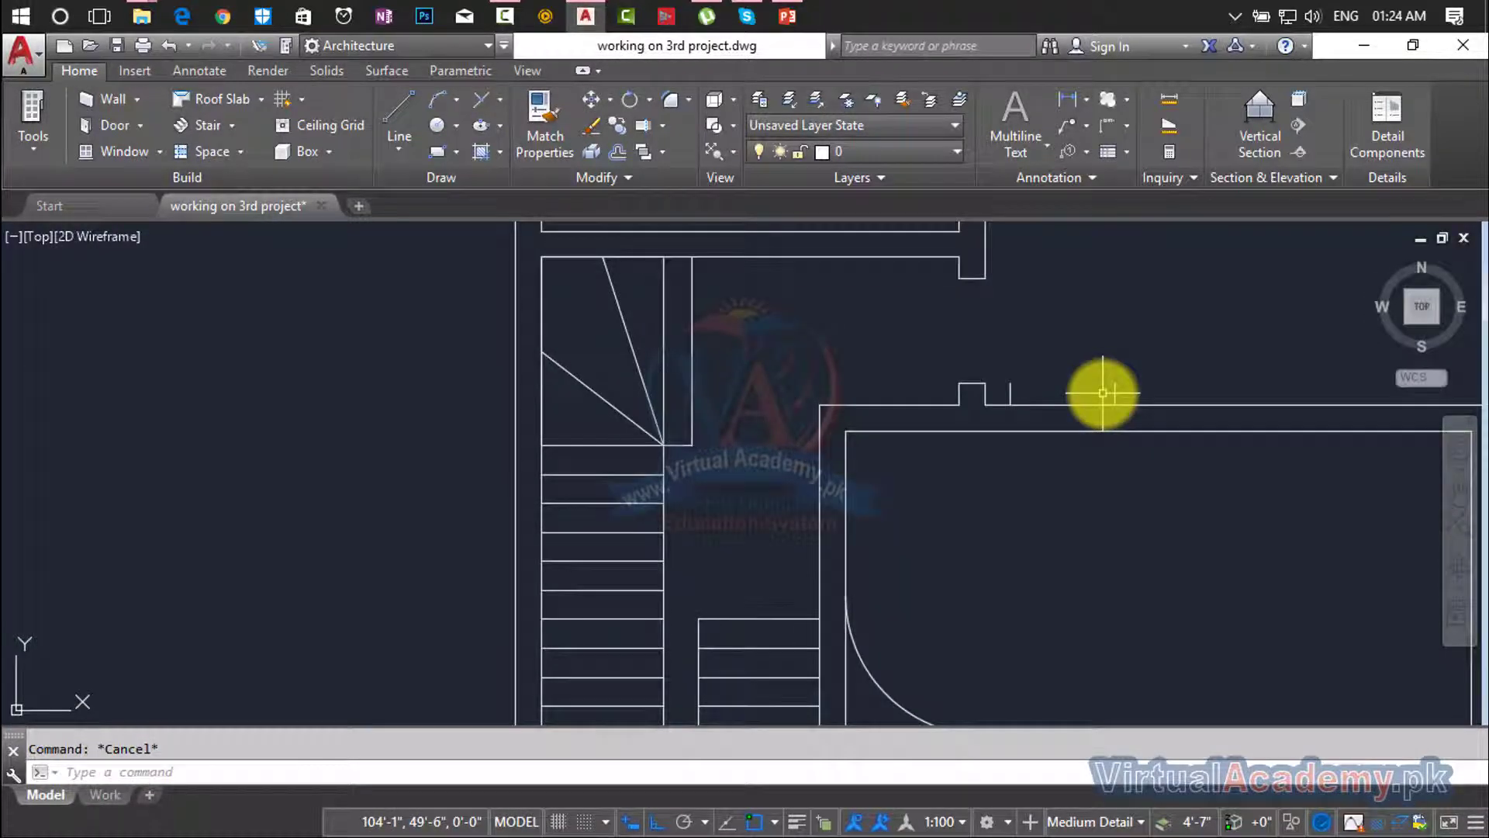
# Extend both short jamb lines down to the lower line of the horizontal wall.
pyautogui.write('EX')
pyautogui.press('Return')
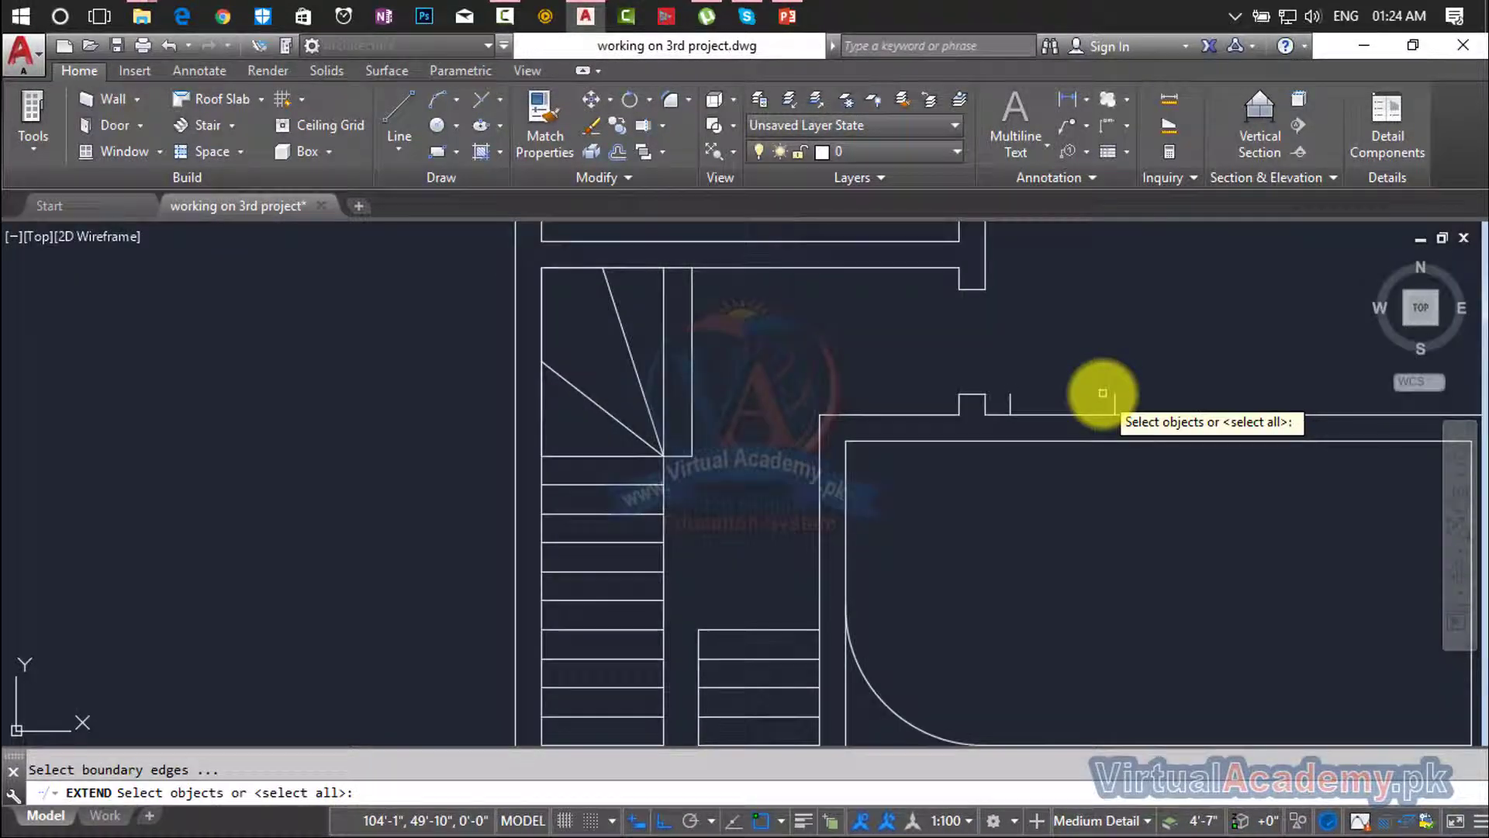
pyautogui.press('Return')
pyautogui.scroll(3, 1114, 398)
pyautogui.click(1115, 401)
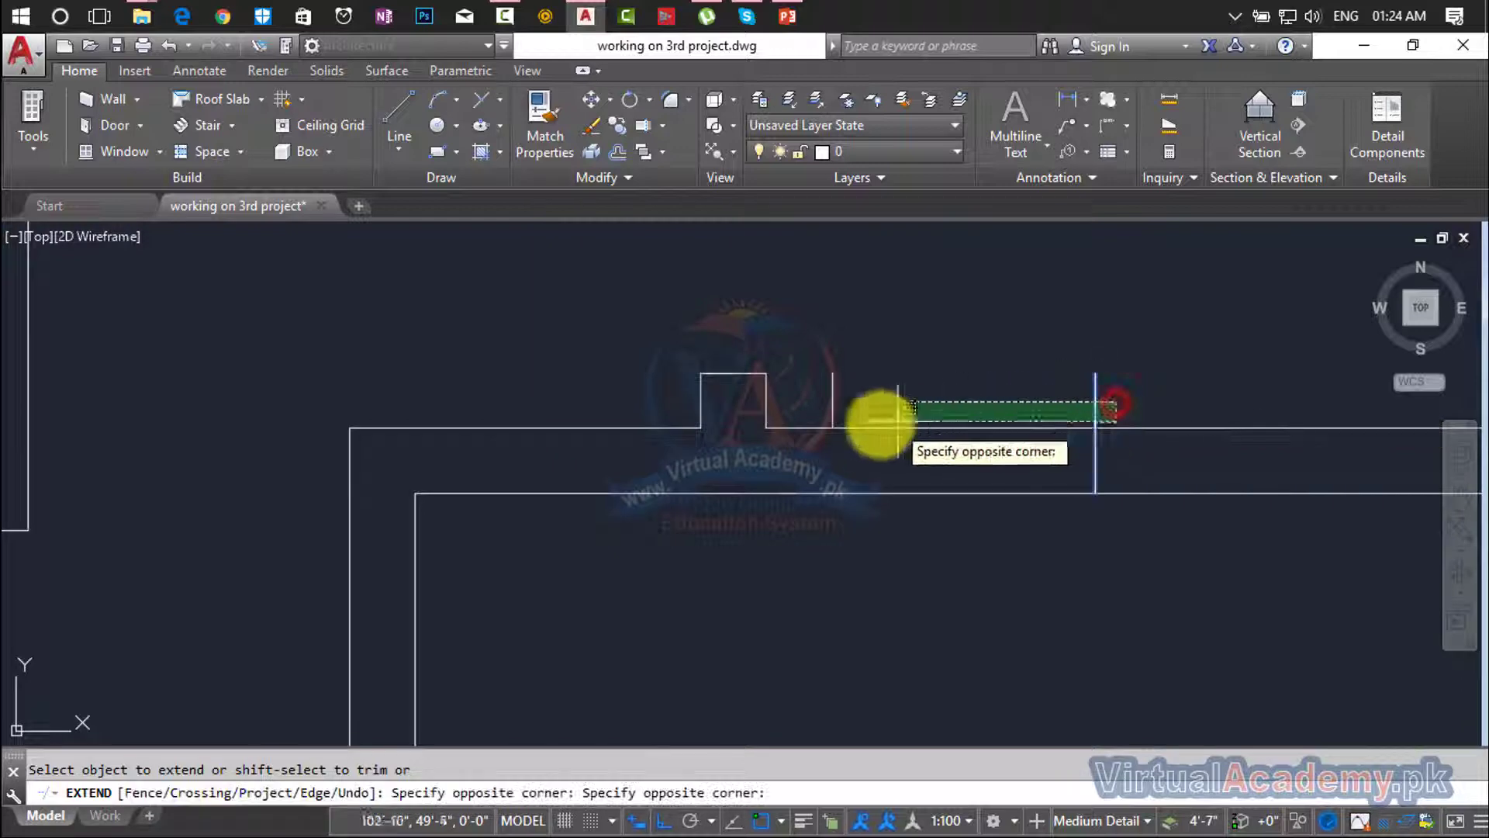
pyautogui.click(828, 413)
pyautogui.press('Escape')
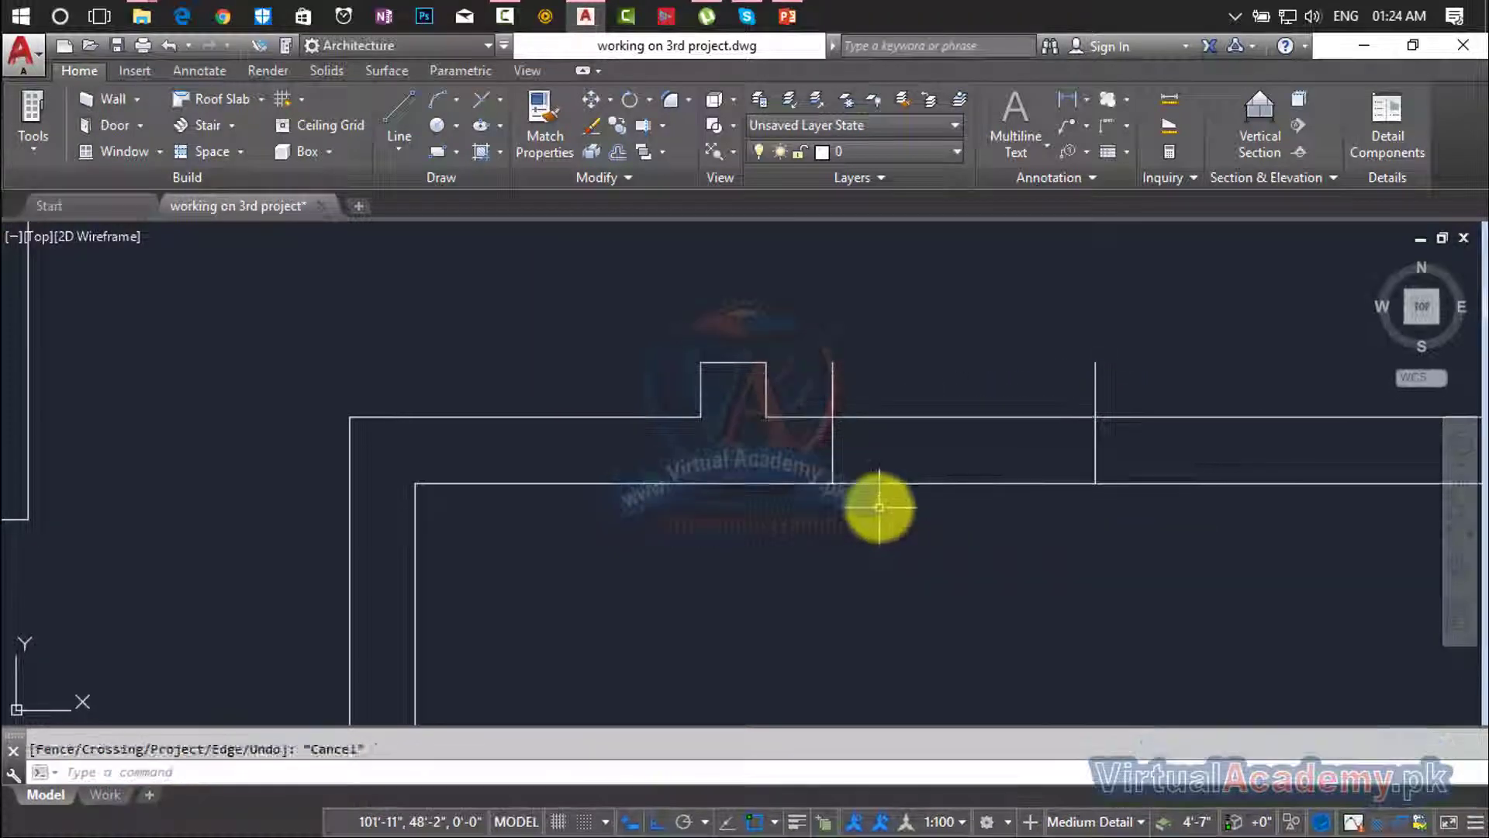
pyautogui.press('Return')
pyautogui.click(1141, 365)
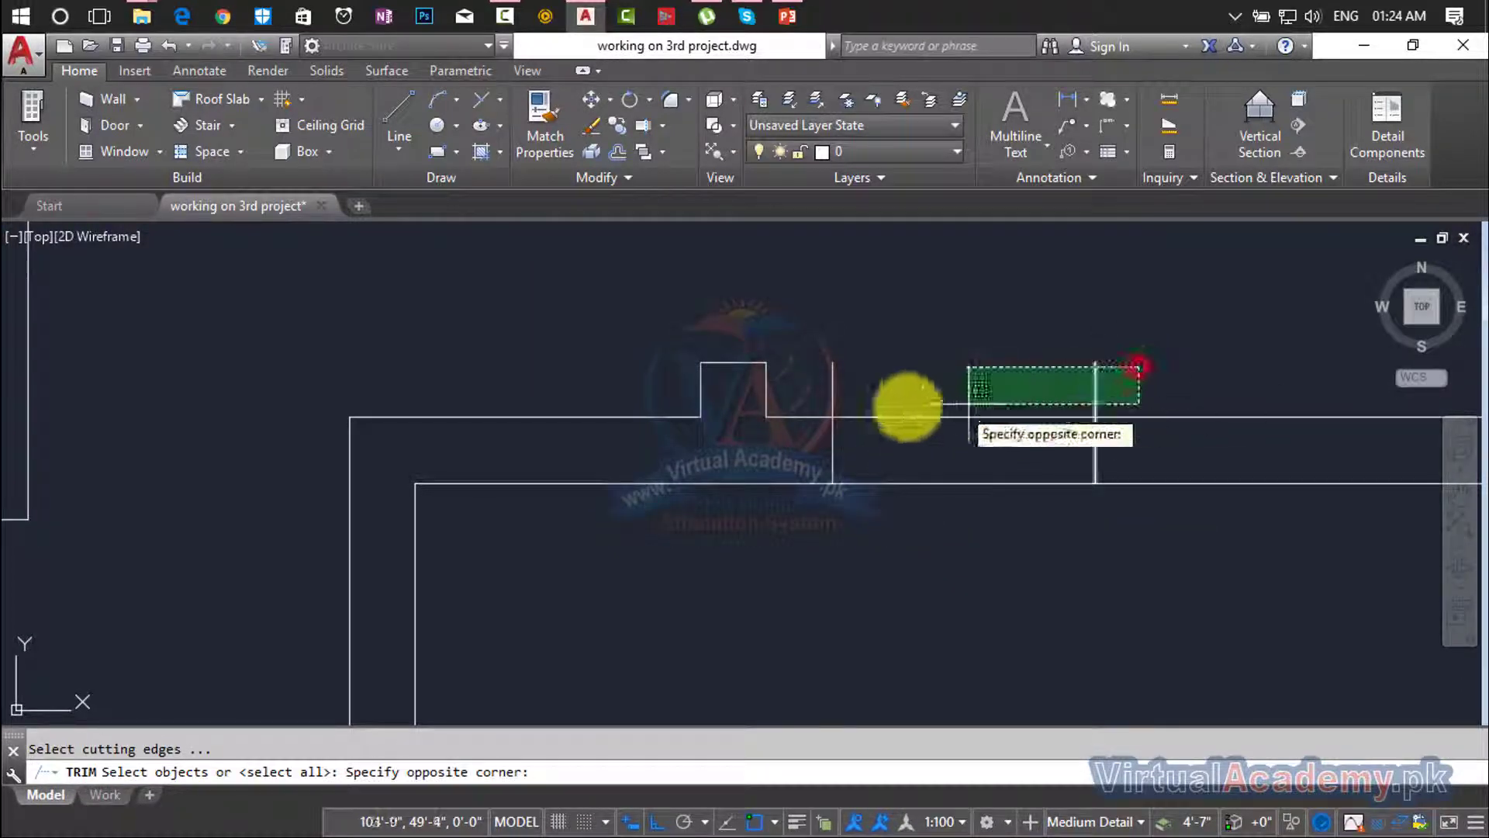
pyautogui.click(825, 394)
pyautogui.press('Escape')
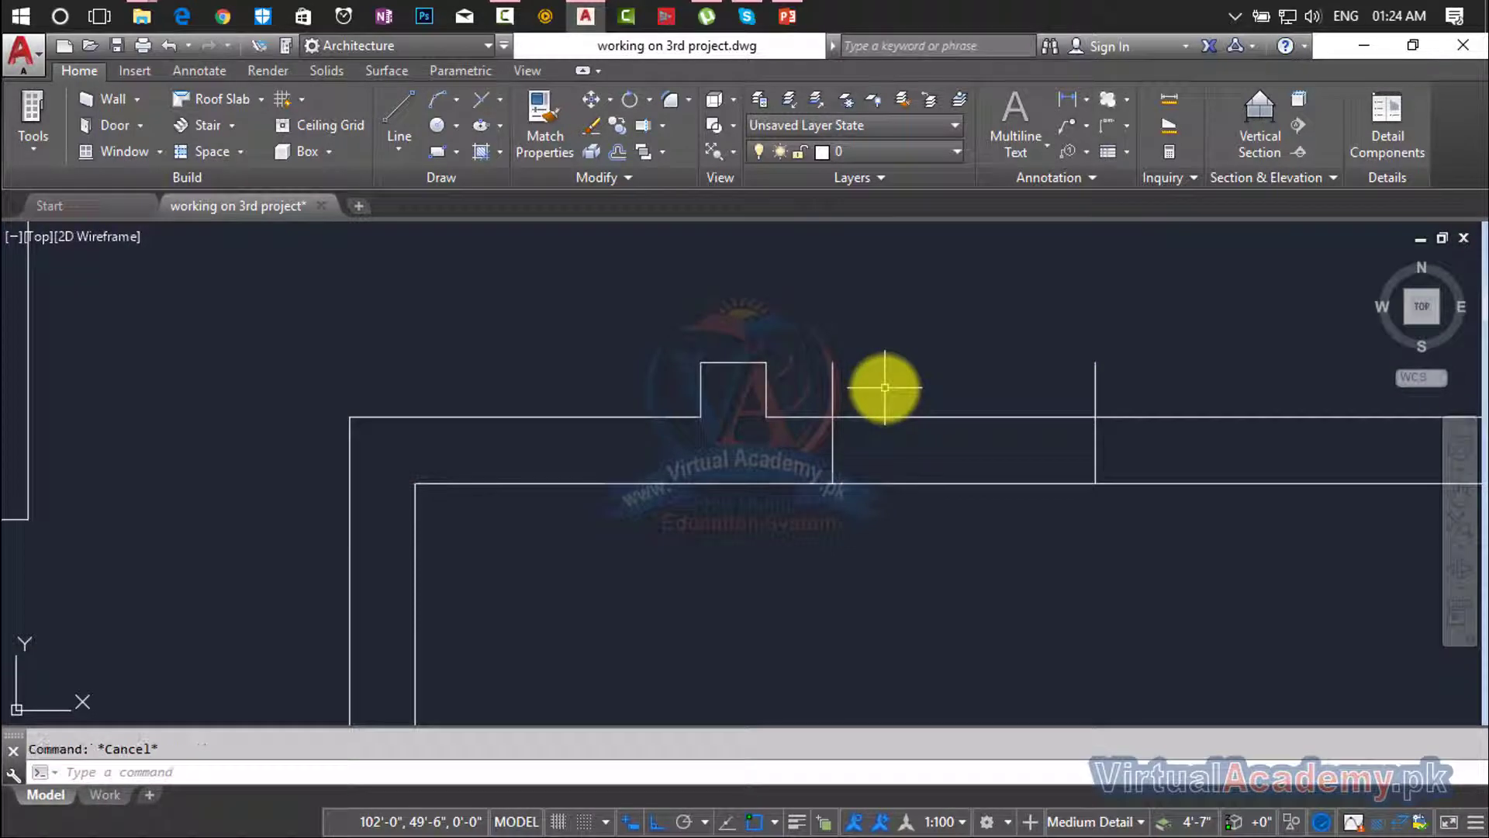
# Trim the wall lines between the two jamb lines and the jamb stubs above the wall to open the doorway near the staircase.
pyautogui.write('tr')
pyautogui.press('Return')
pyautogui.click(1179, 367)
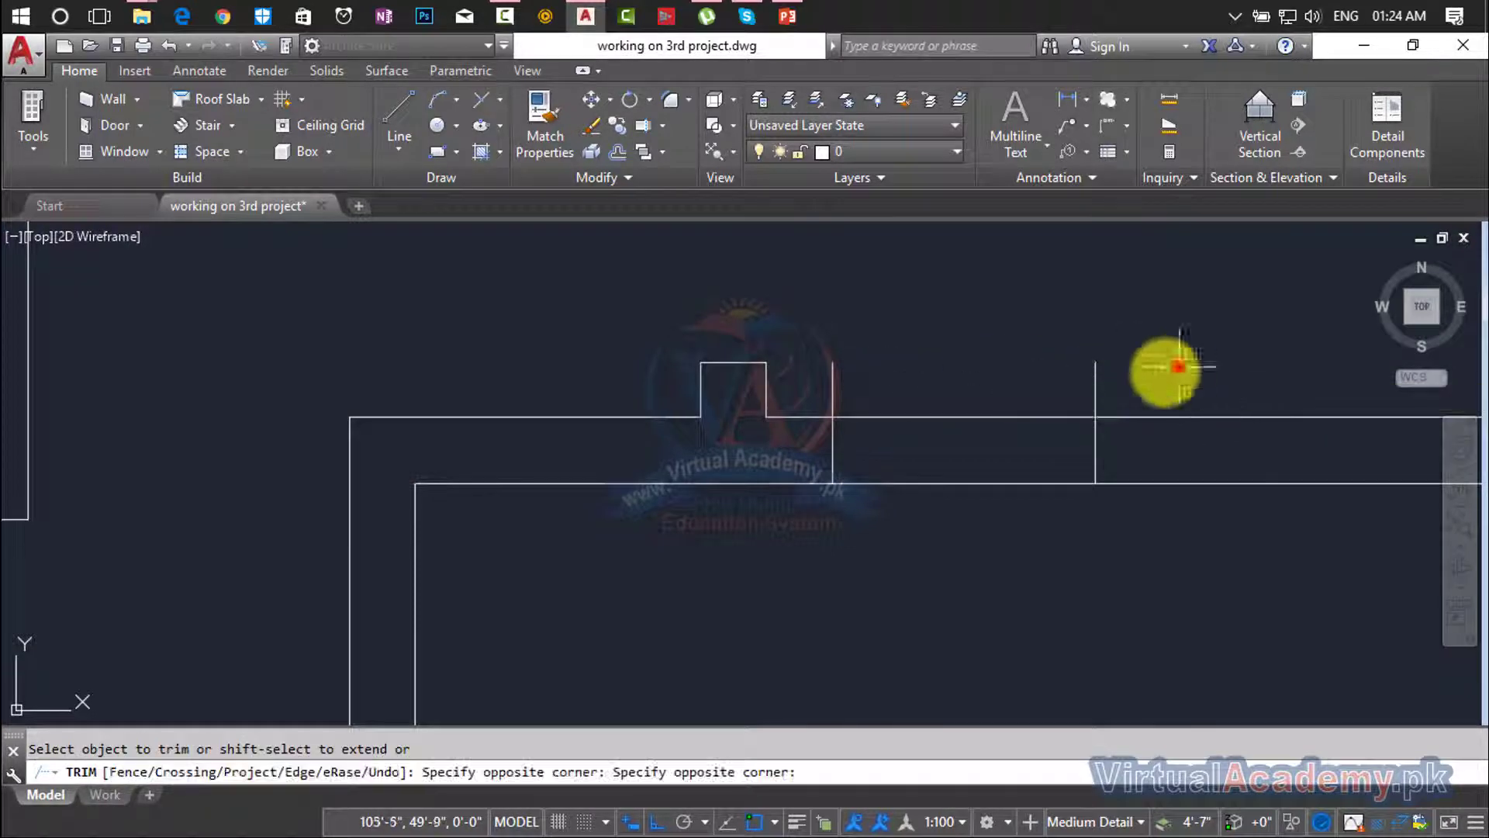
pyautogui.click(818, 397)
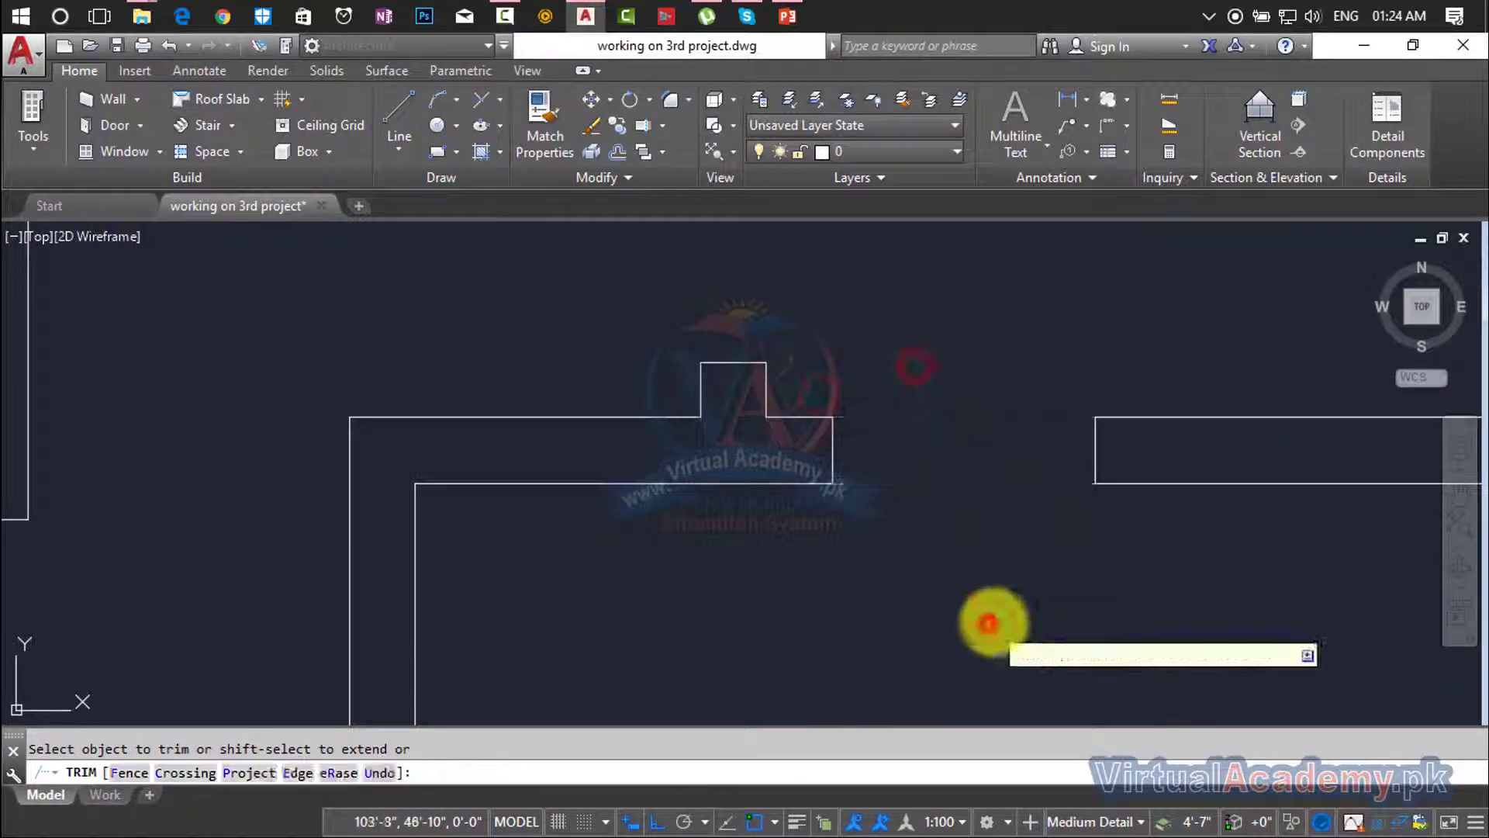
pyautogui.scroll(-5, 999, 607)
pyautogui.scroll(-6, 1002, 604)
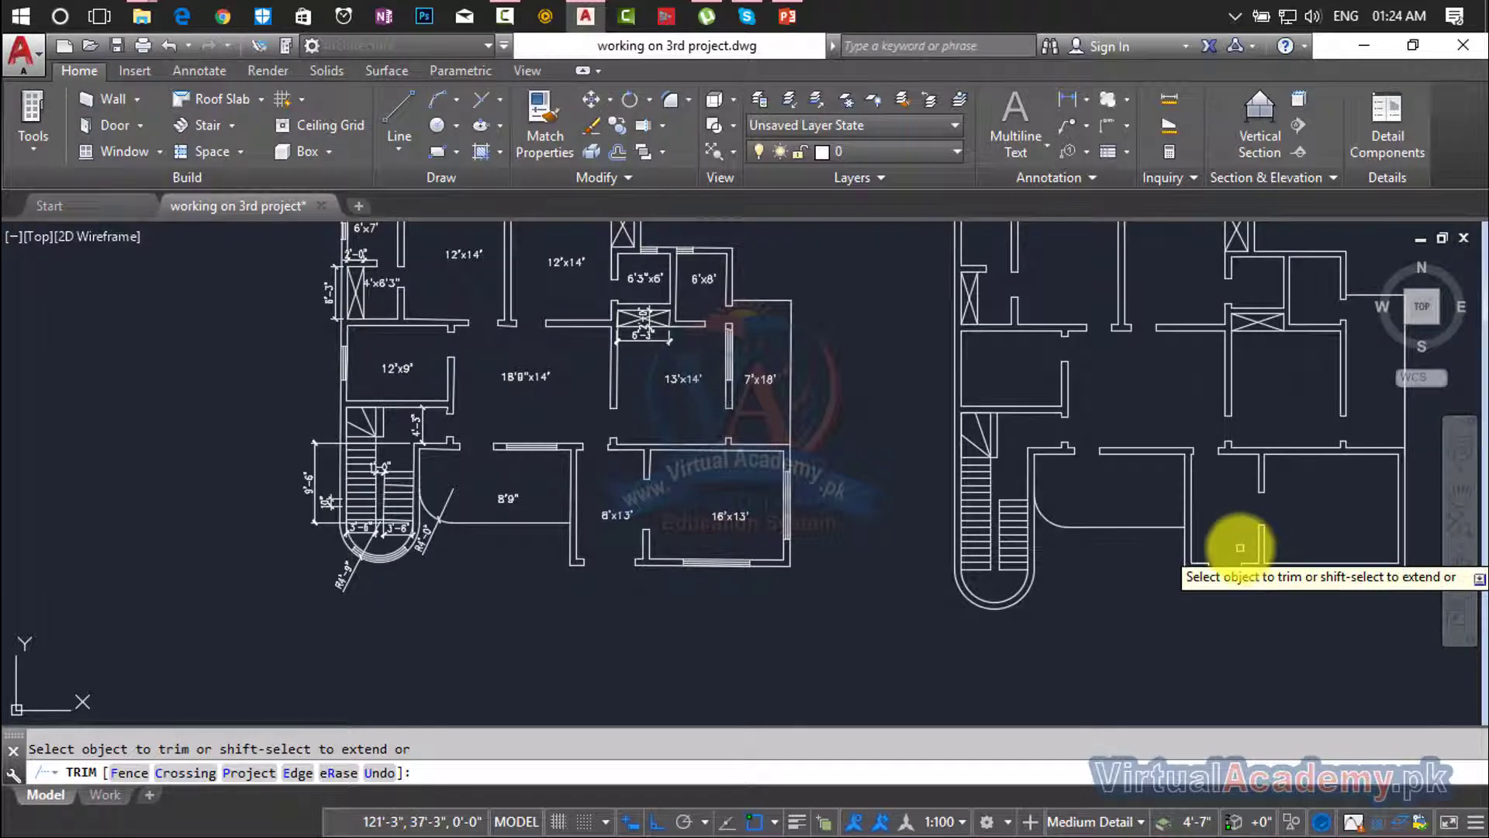
pyautogui.moveTo(1236, 549); pyautogui.dragTo(1129, 616, button='middle')
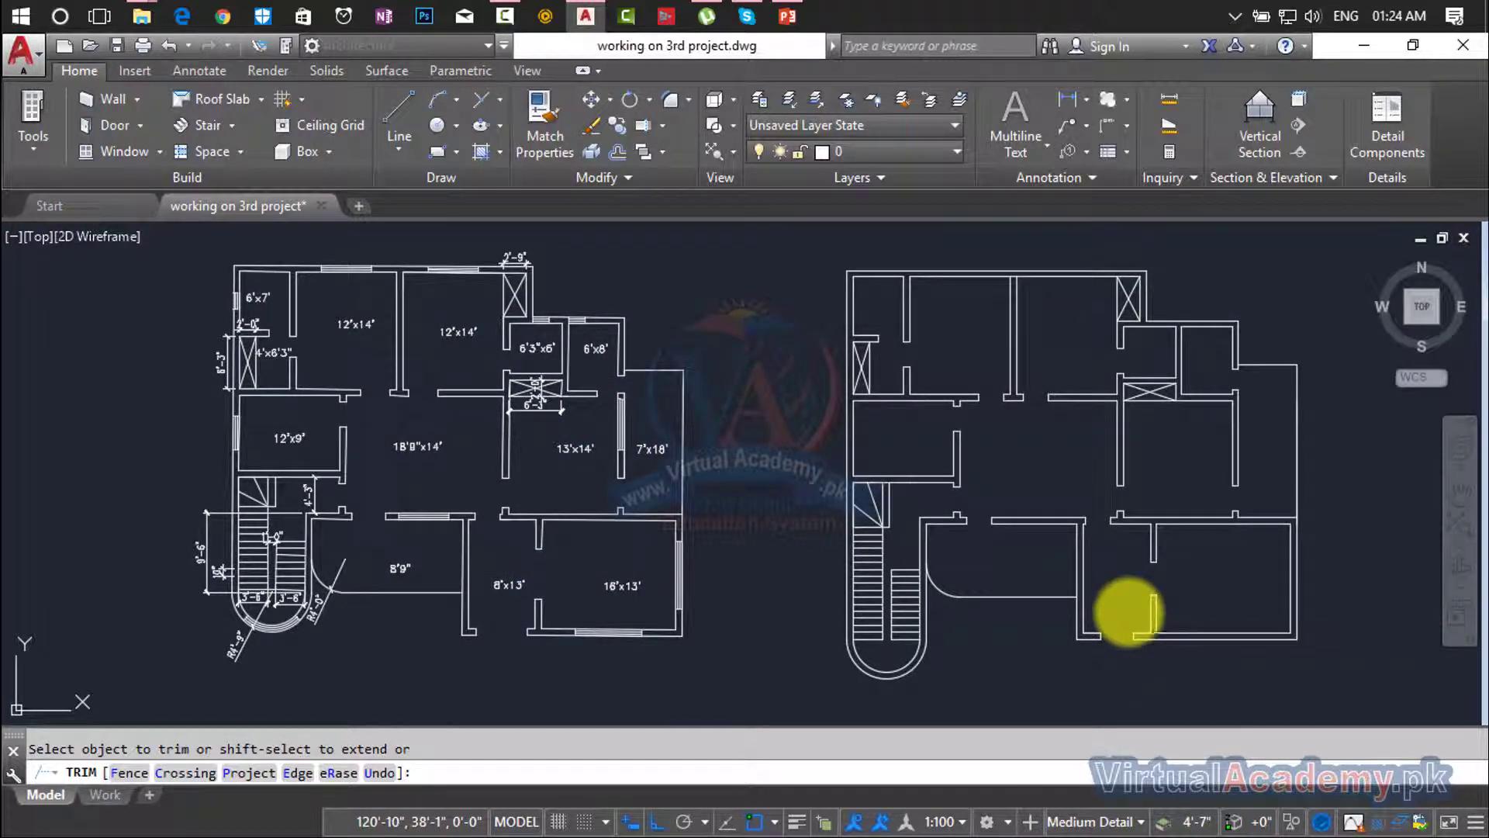
pyautogui.press('Escape')
# Measure the width of the window in the south wall of the 16'x13' room in the dimensioned plan.
pyautogui.moveTo(1056, 548)
pyautogui.mouseDown(button='middle')
pyautogui.moveTo(924, 388)
pyautogui.moveTo(512, 475)
pyautogui.mouseUp(button='middle')
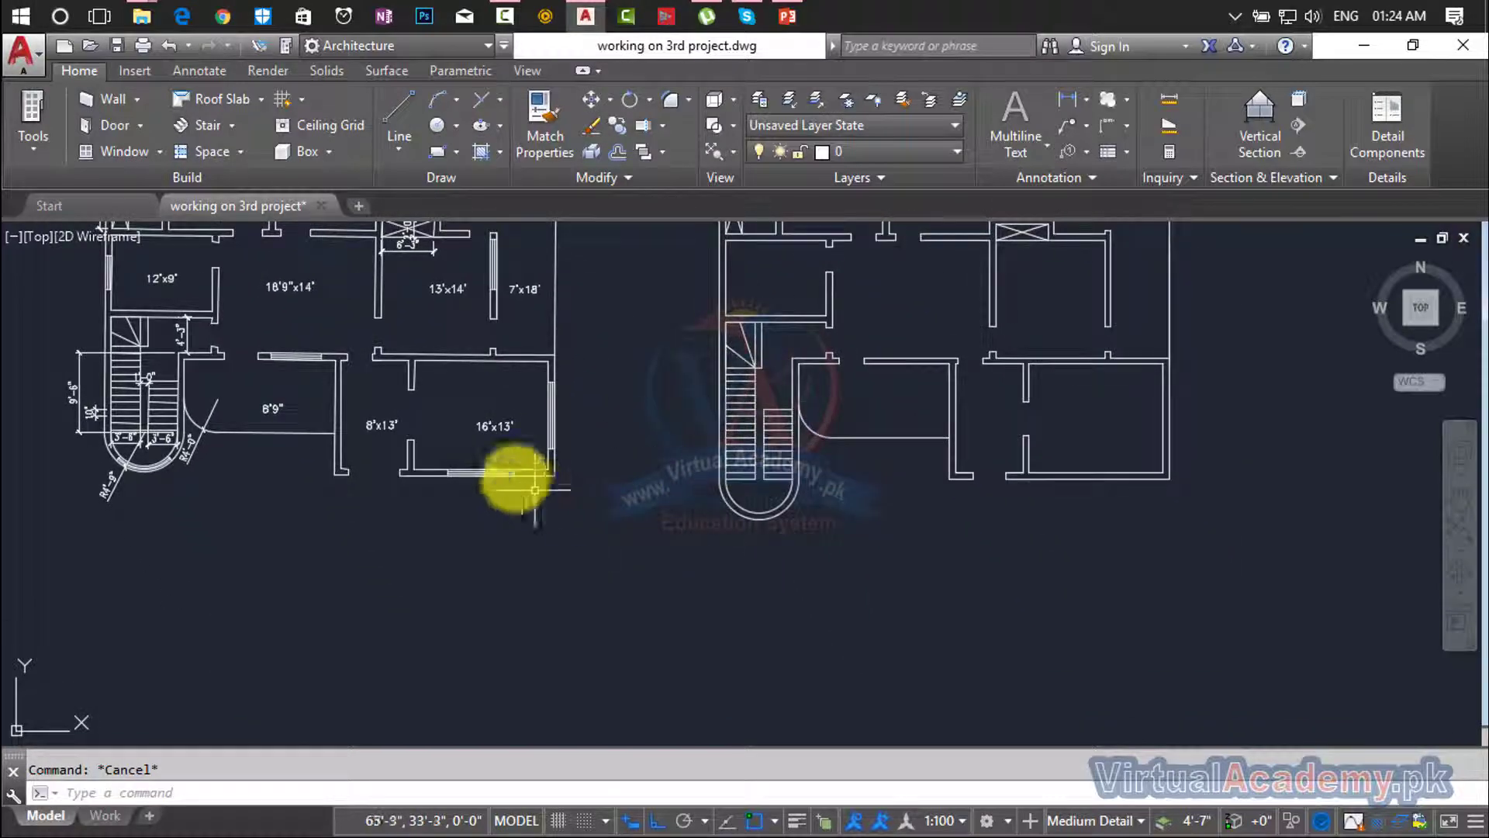
pyautogui.scroll(5, 455, 459)
pyautogui.write('dist')
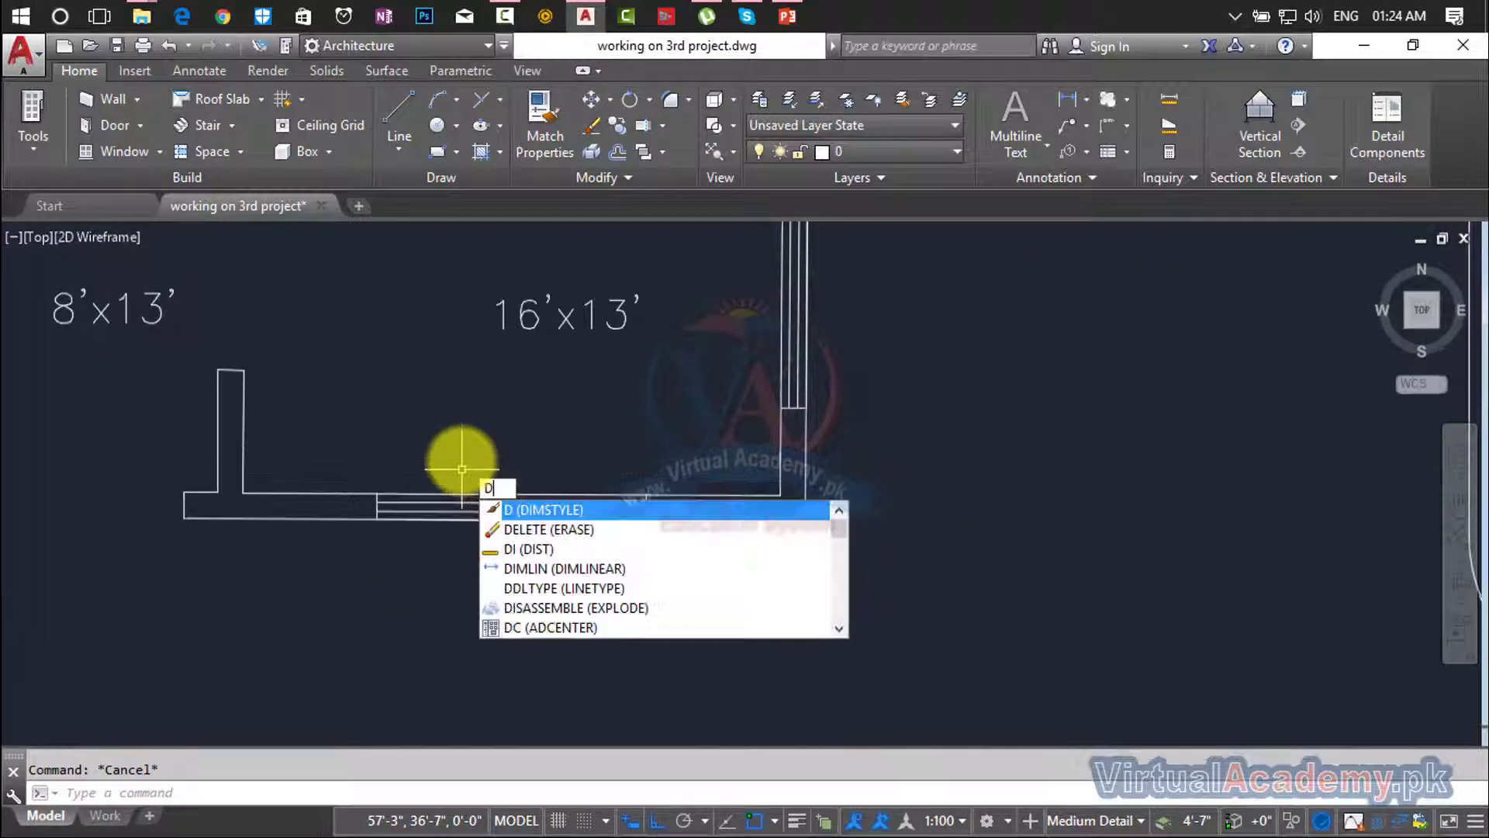
pyautogui.press('Return')
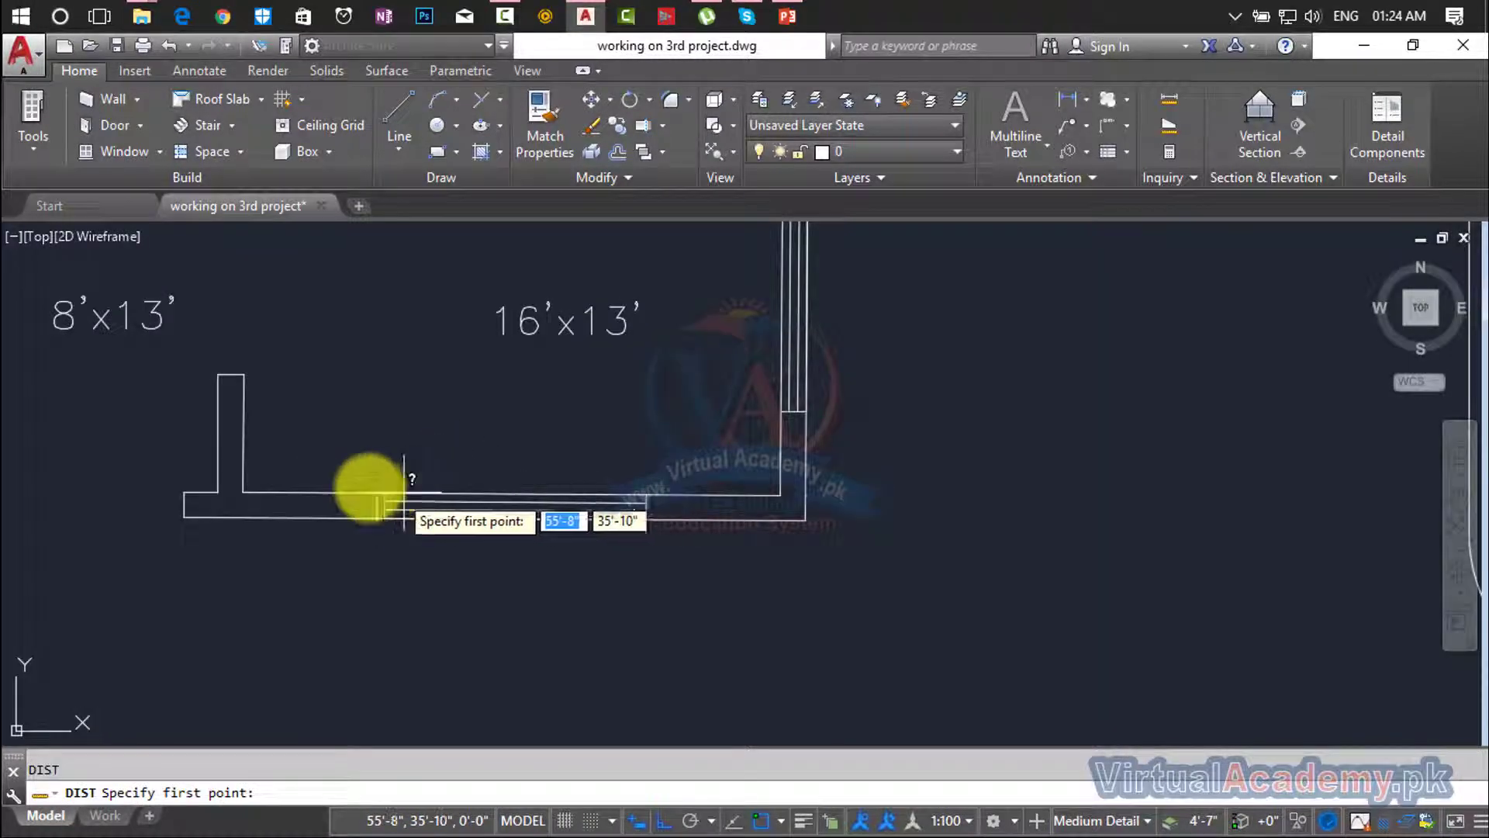
pyautogui.scroll(3, 361, 485)
pyautogui.click(396, 507)
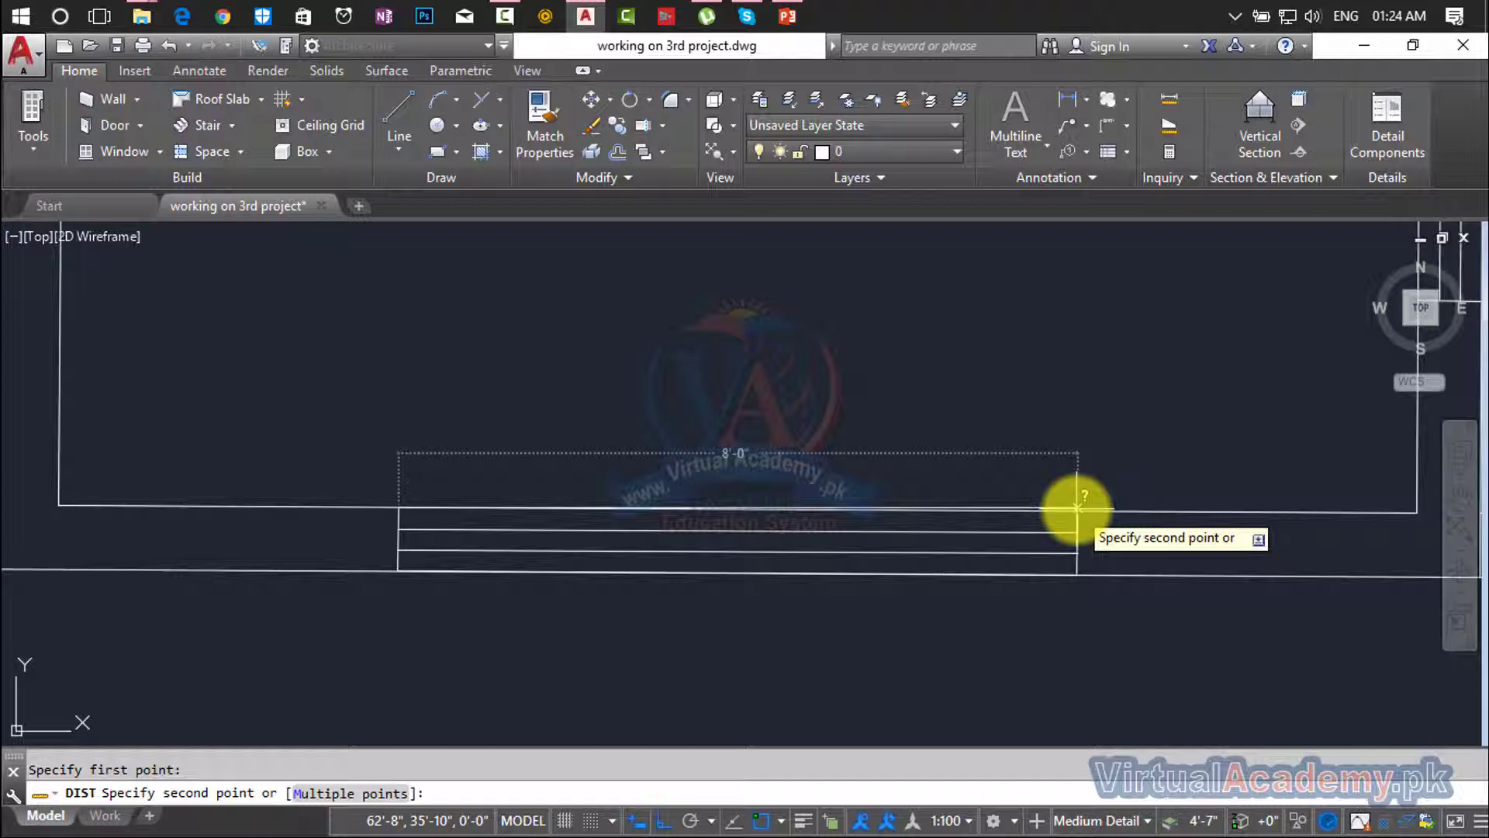
pyautogui.press('Escape')
# Measure the width of the window in the wall between the 18'9"x14' room and the 8'9" area.
pyautogui.scroll(-5, 1047, 489)
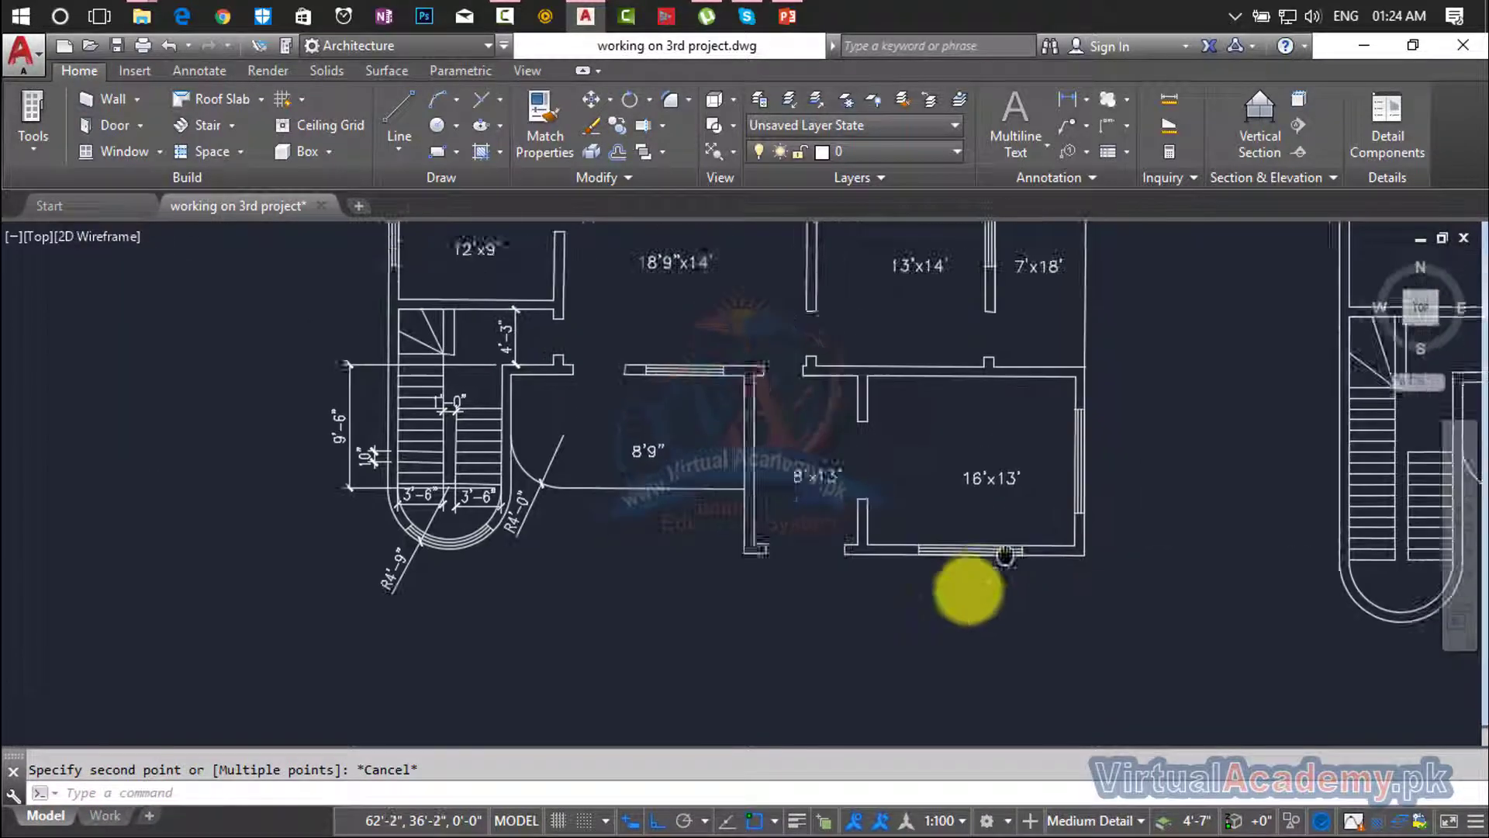
pyautogui.scroll(-2, 911, 593)
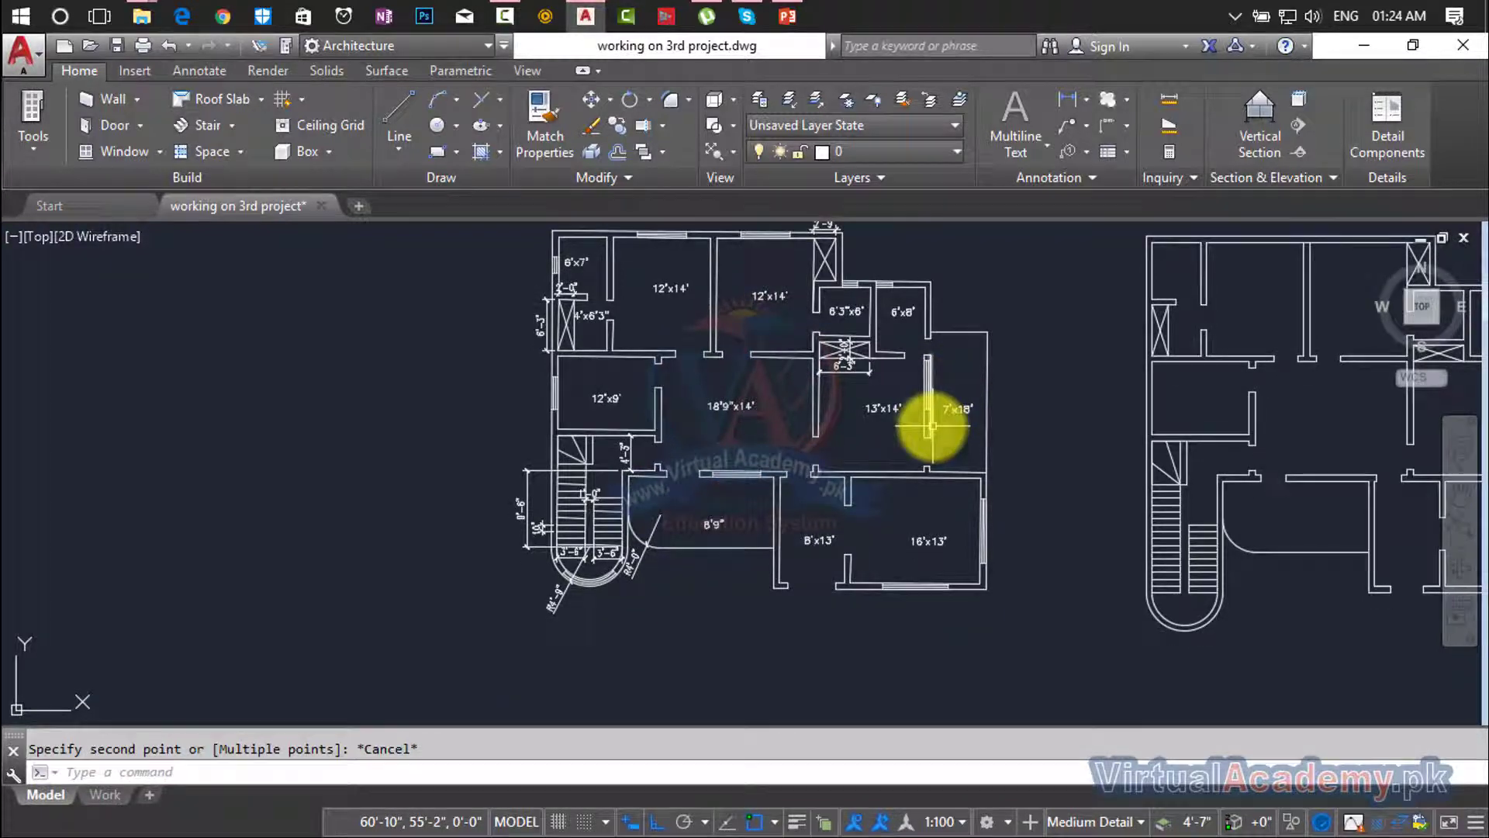
pyautogui.scroll(7, 757, 463)
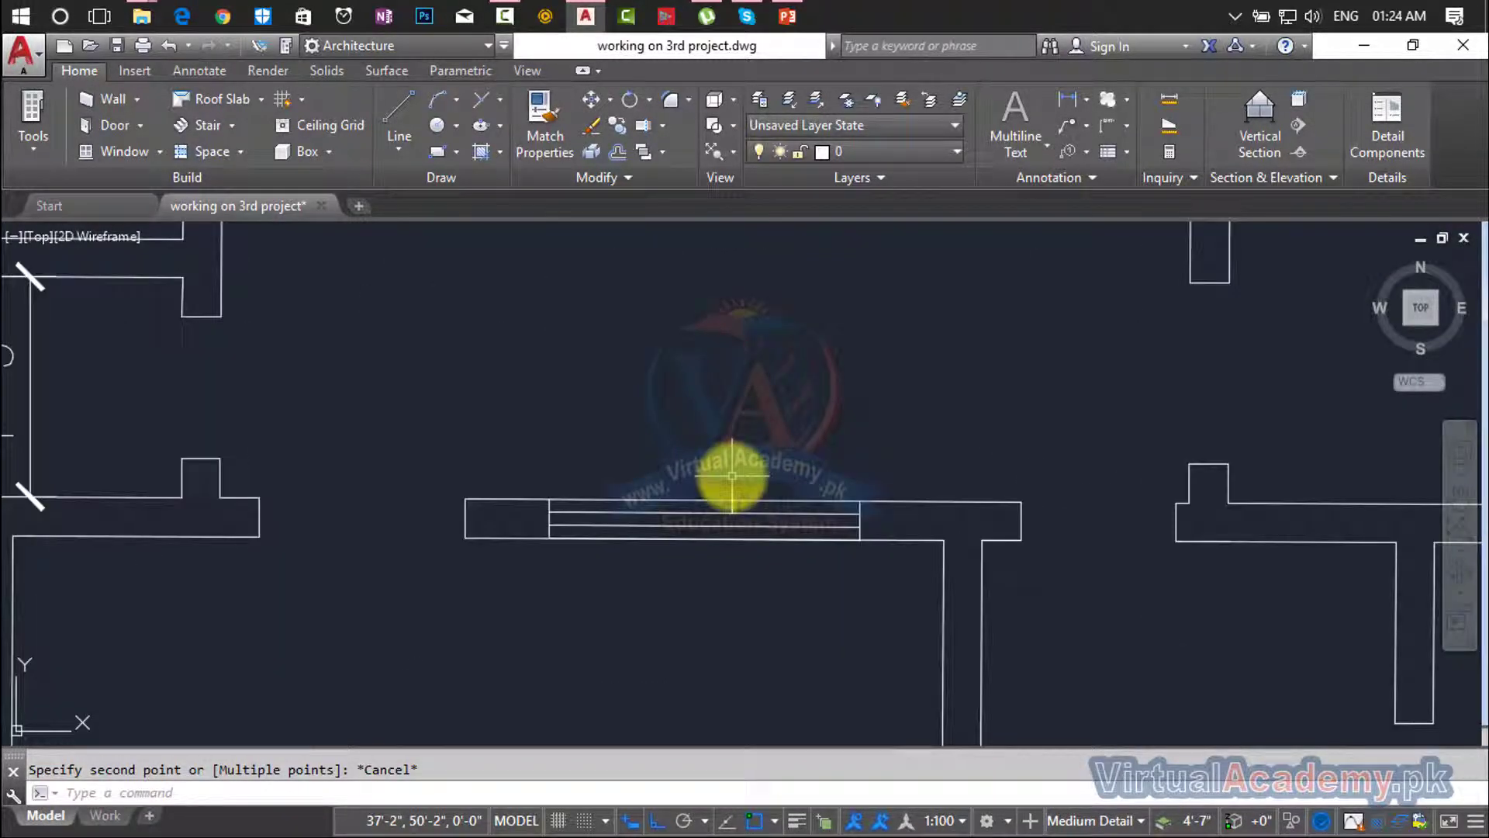
pyautogui.write('d poi')
pyautogui.press('Return')
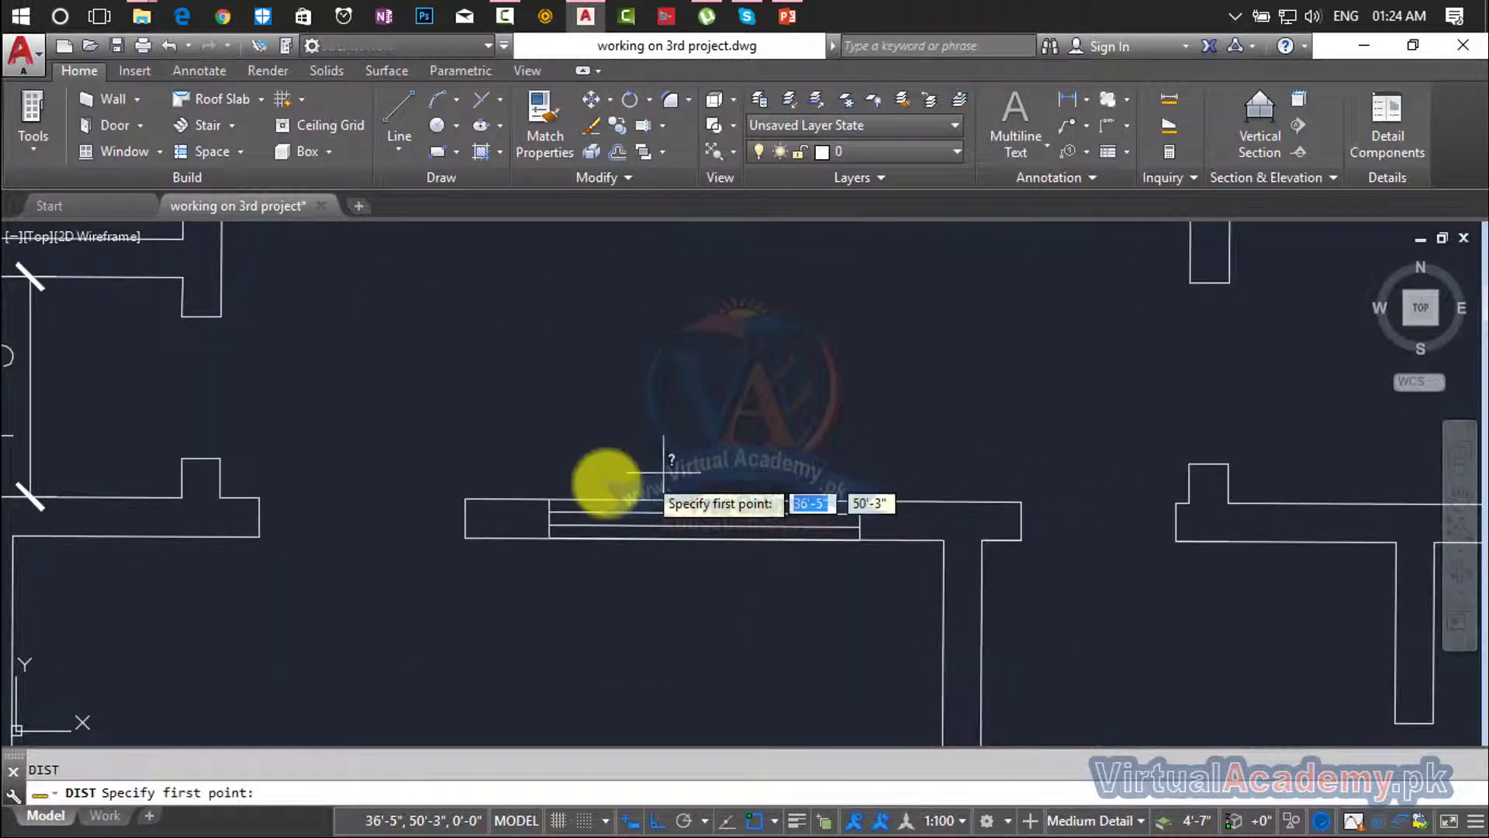
pyautogui.click(549, 498)
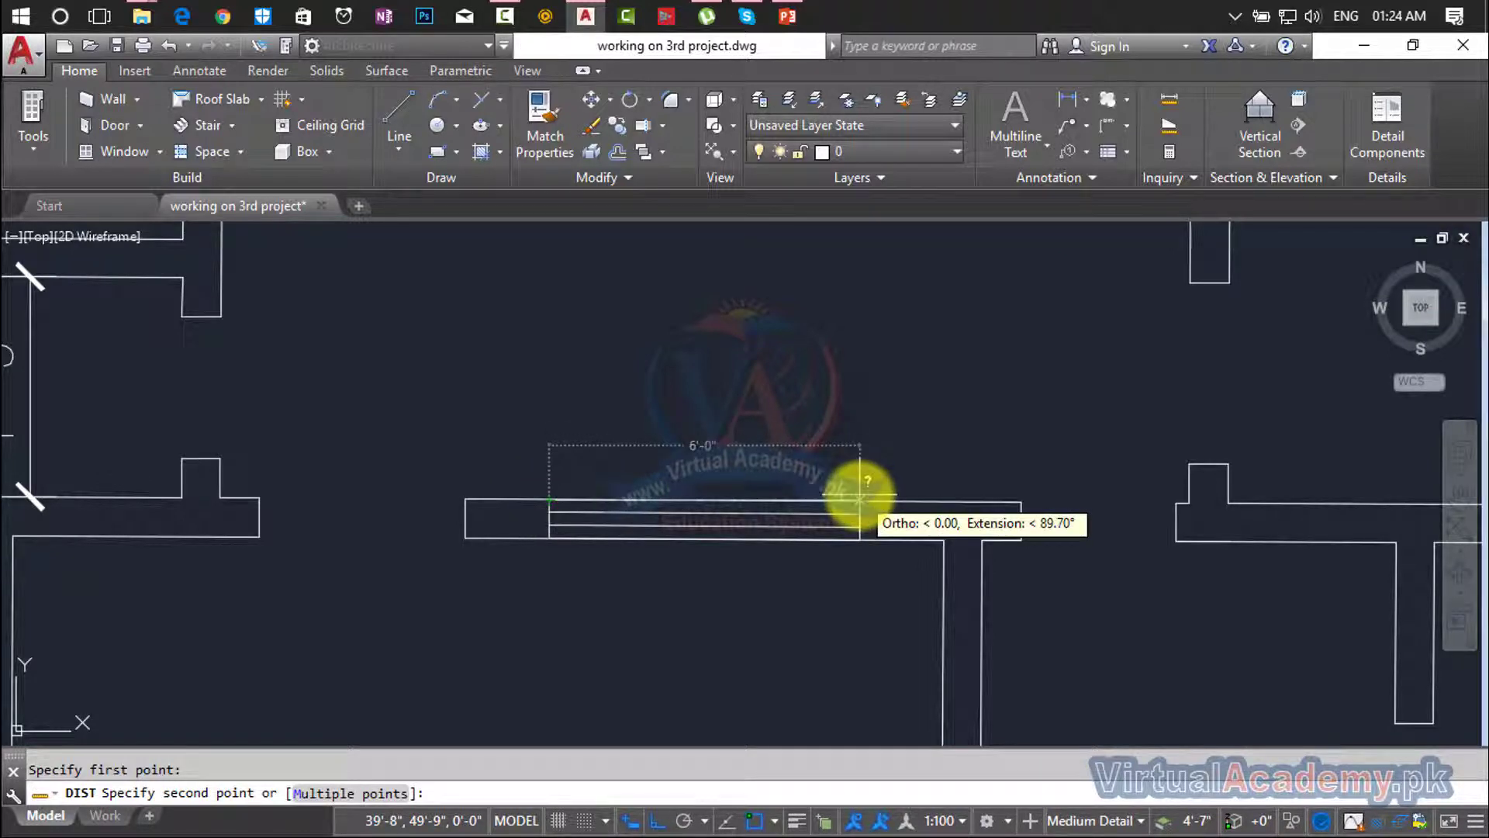
pyautogui.press('Escape')
# Measure the length of the window in the west wall of the 12'x9' room in the dimensioned plan.
pyautogui.scroll(-6, 877, 473)
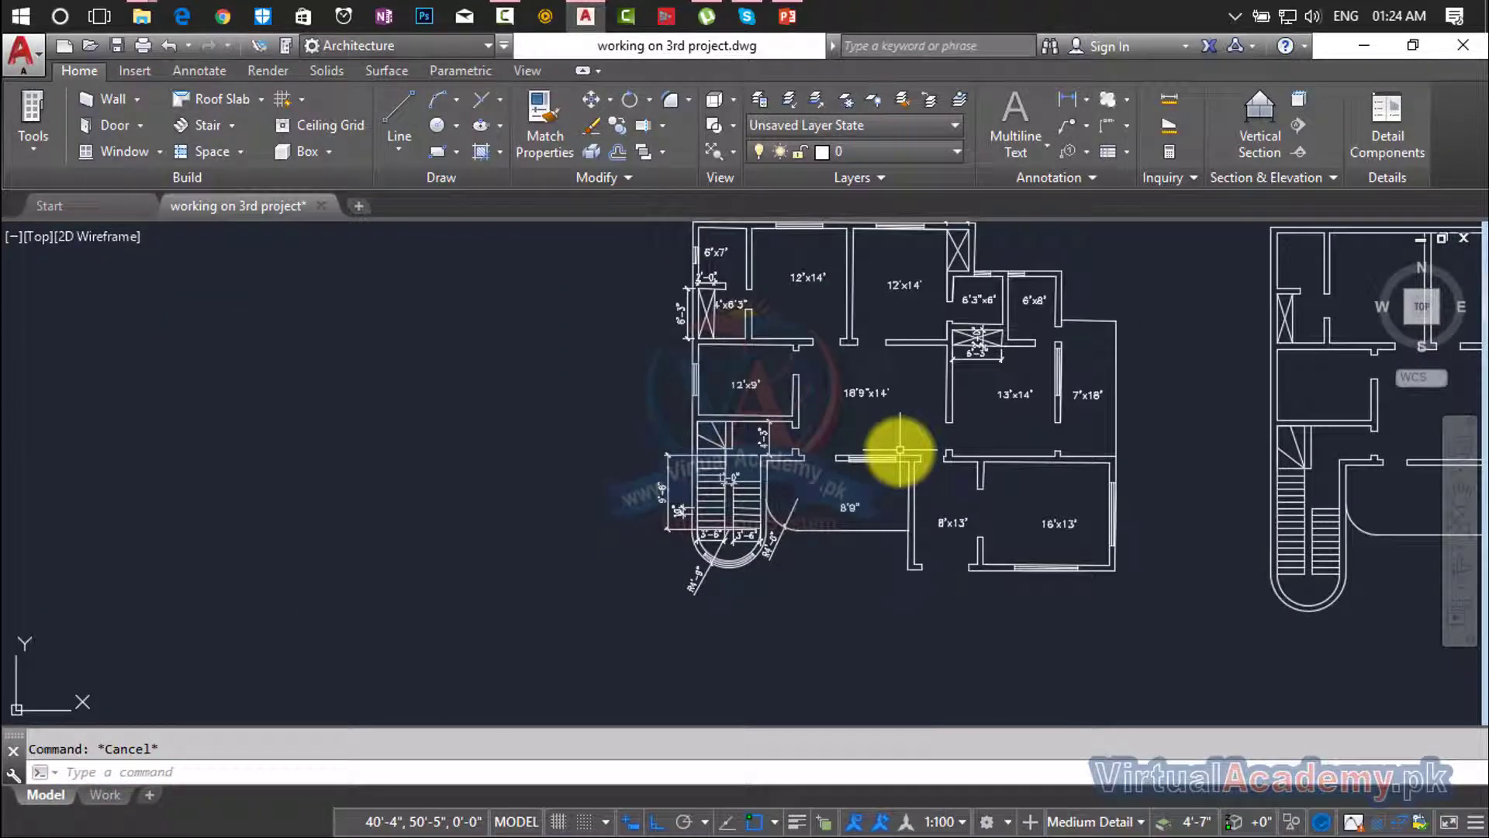
pyautogui.moveTo(900, 450); pyautogui.dragTo(800, 522, button='middle')
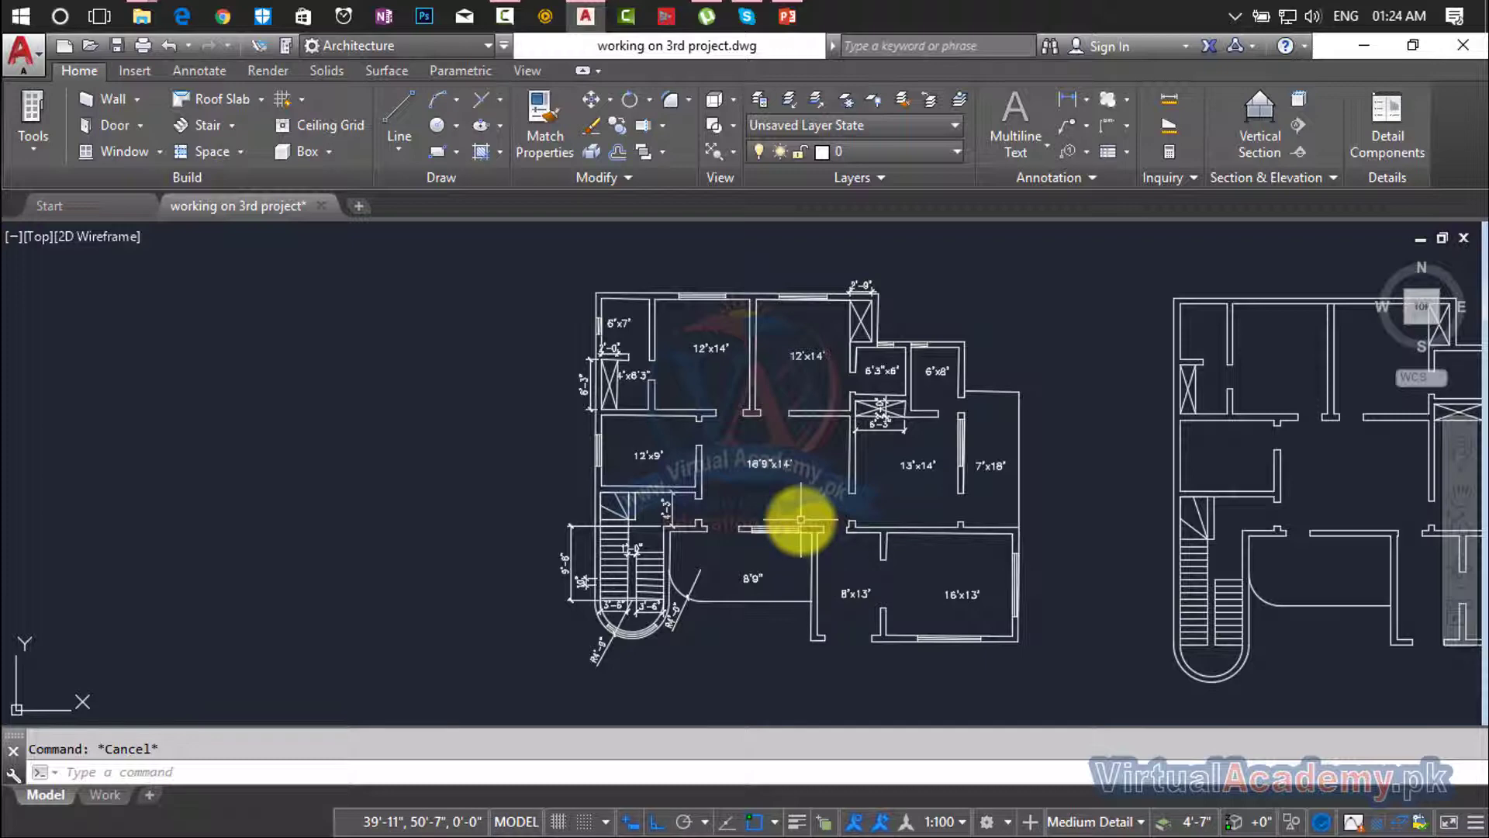
pyautogui.scroll(8, 592, 459)
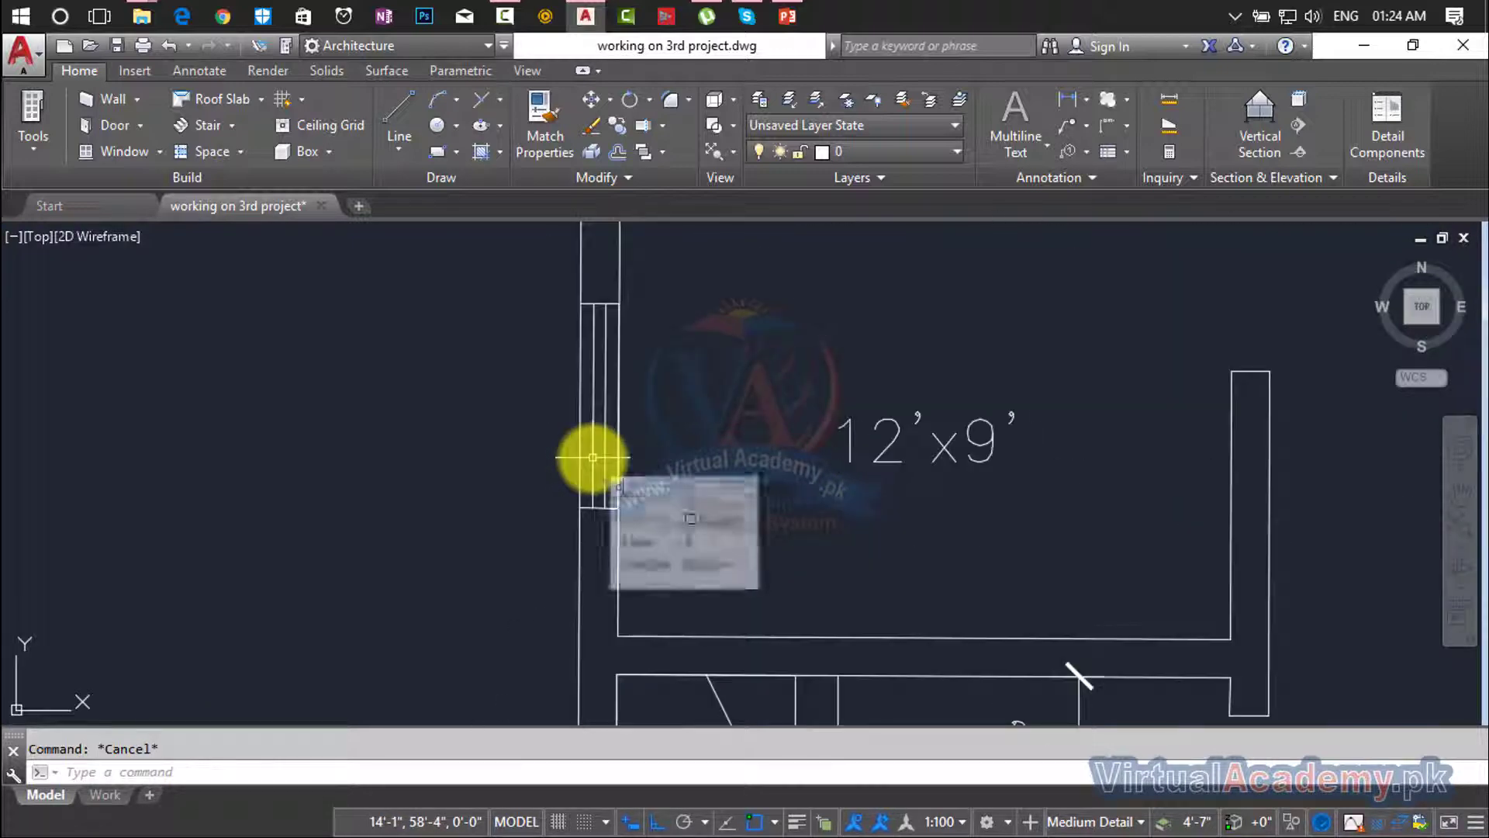
pyautogui.write('di')
pyautogui.press('Return')
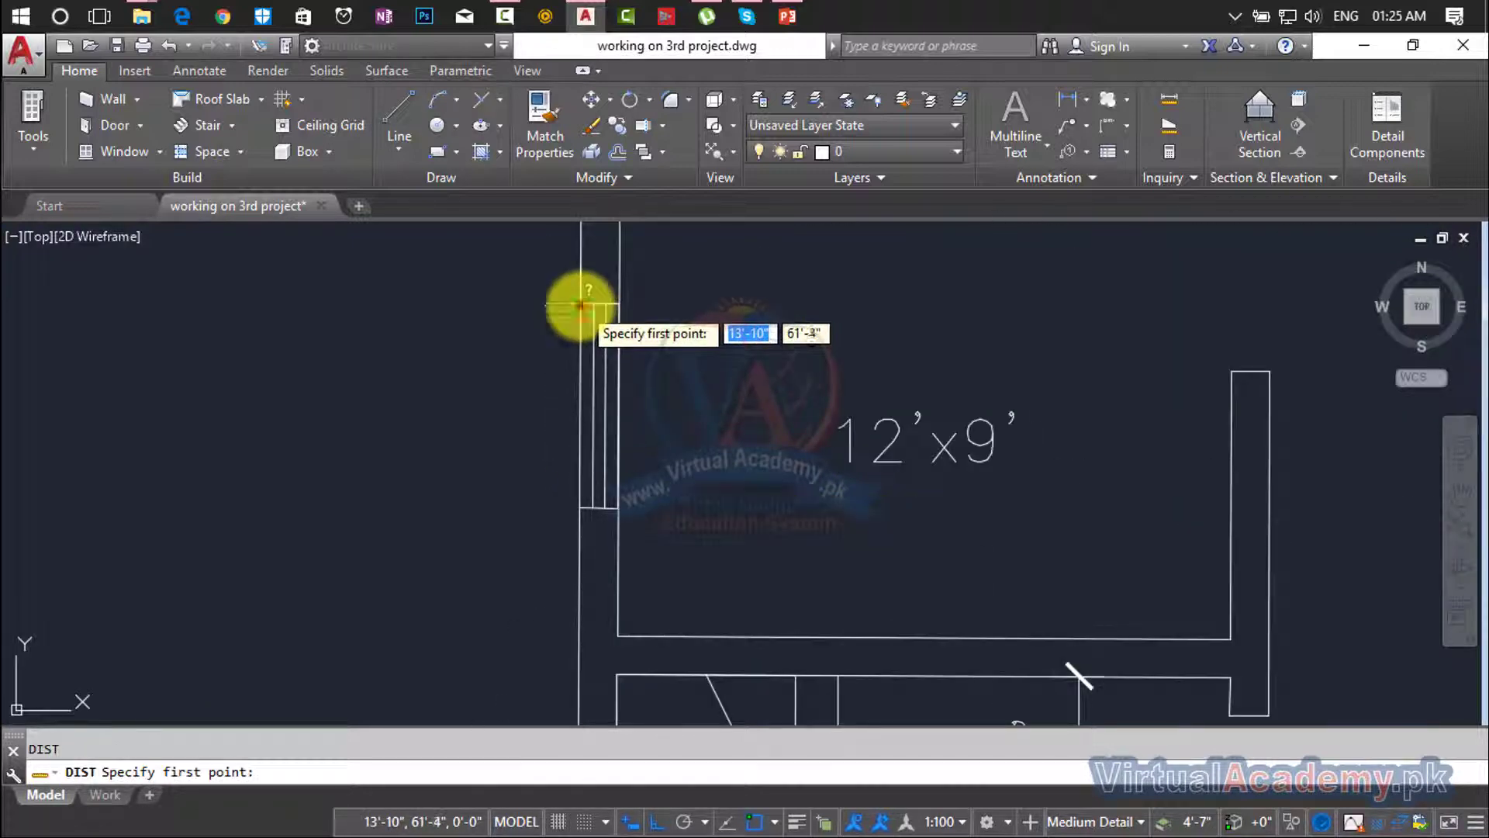
pyautogui.click(581, 305)
pyautogui.press('Escape')
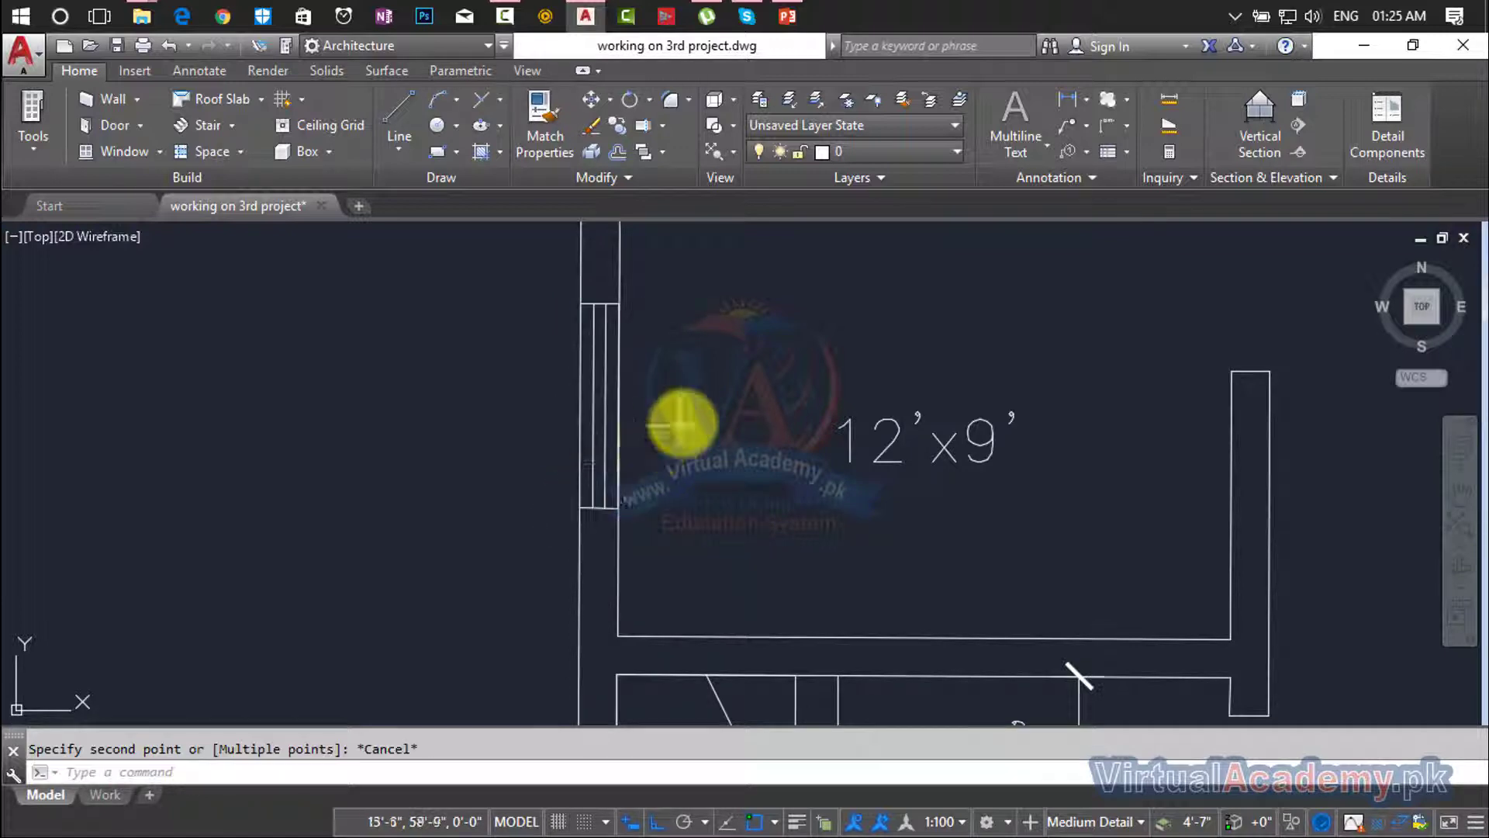
# Draw a line along the inner face of the southeast room's south wall in the undimensioned plan, from corner to corner.
pyautogui.scroll(-4, 683, 423)
pyautogui.scroll(-6, 683, 425)
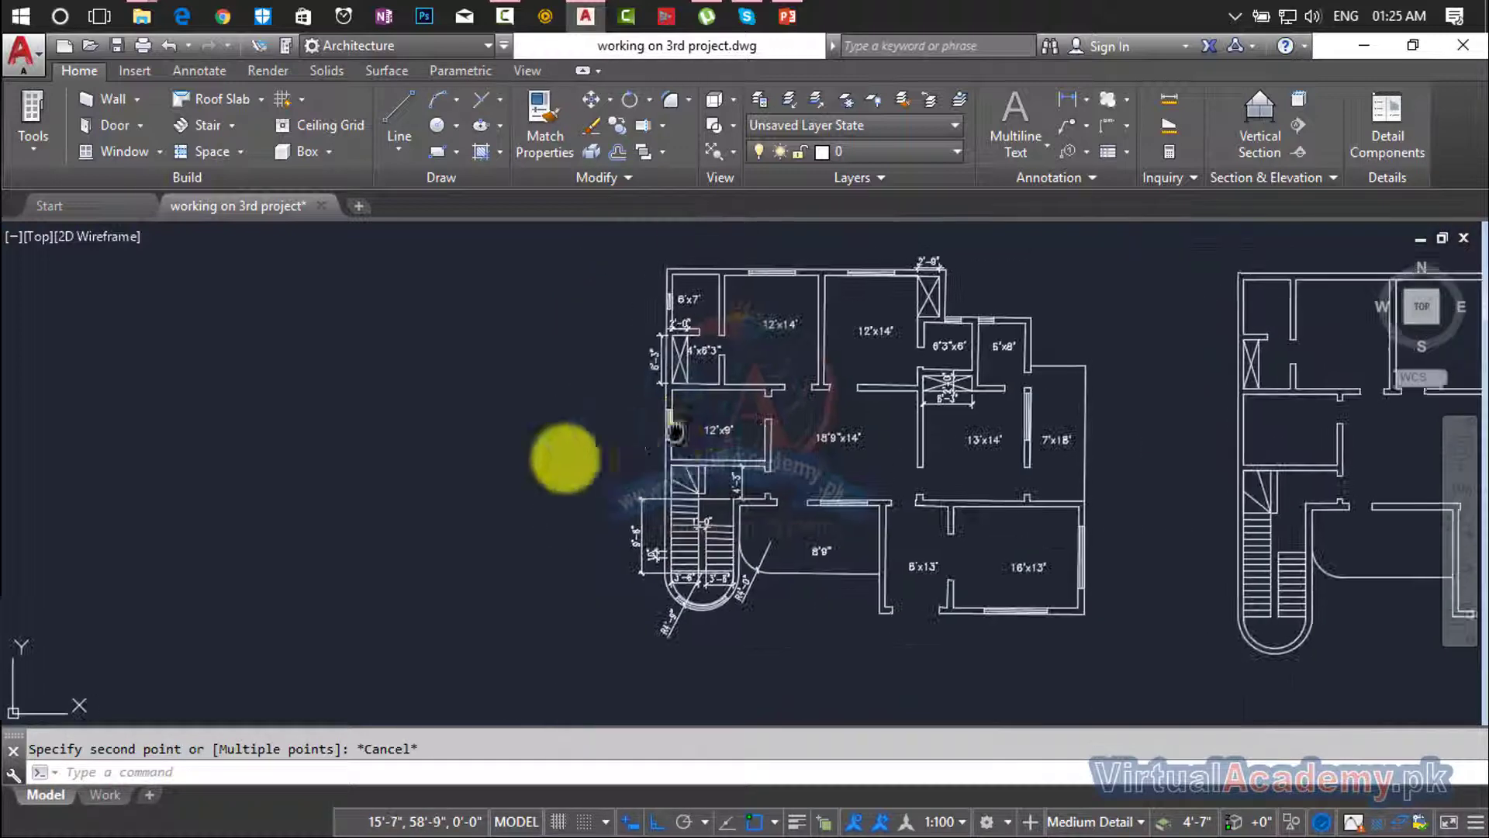
pyautogui.scroll(4, 581, 455)
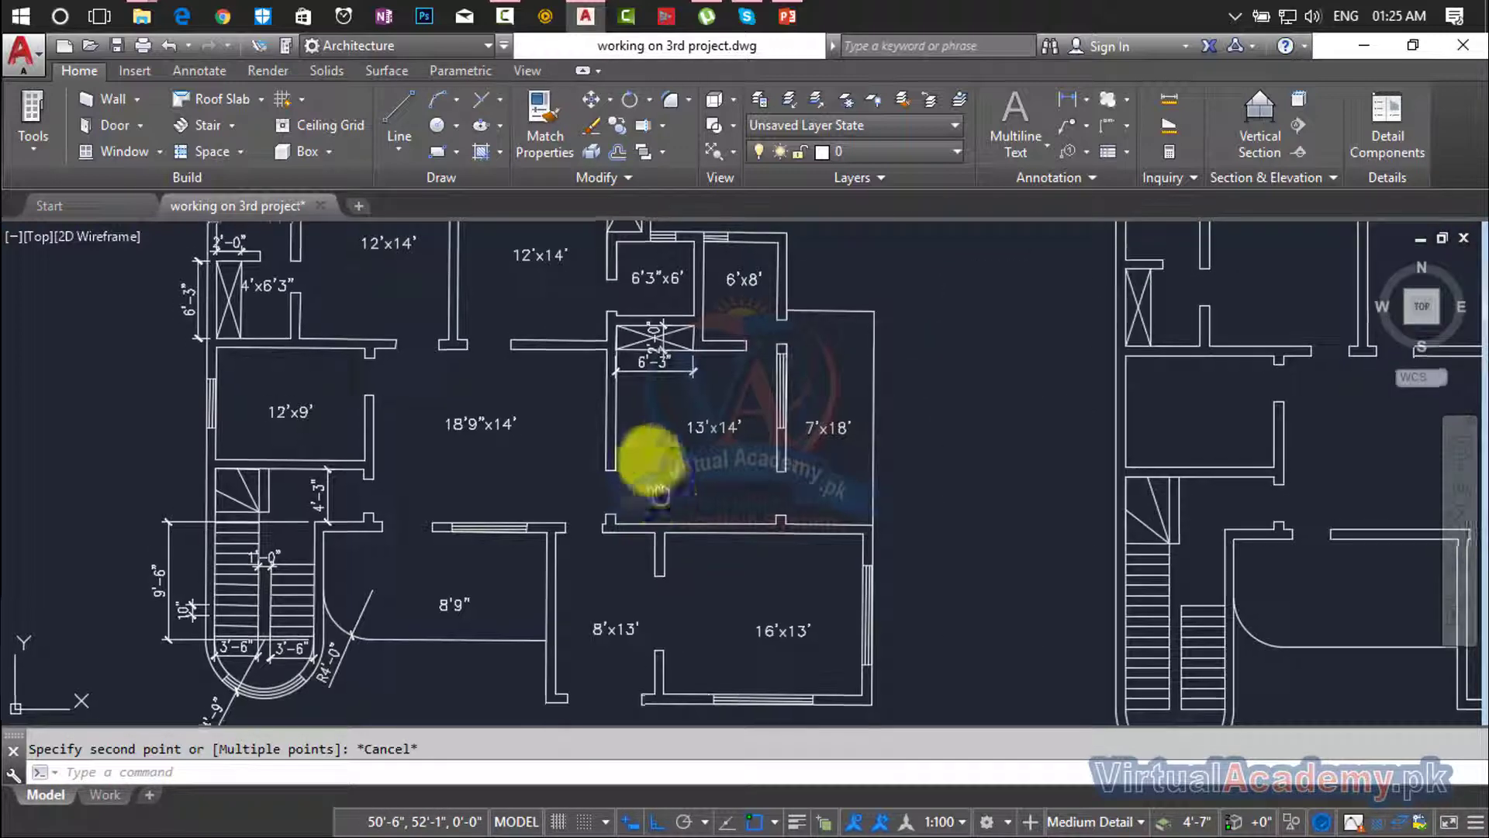
pyautogui.moveTo(642, 459); pyautogui.dragTo(688, 406, button='middle')
pyautogui.scroll(-2, 688, 406)
pyautogui.moveTo(692, 484); pyautogui.dragTo(467, 488, button='middle')
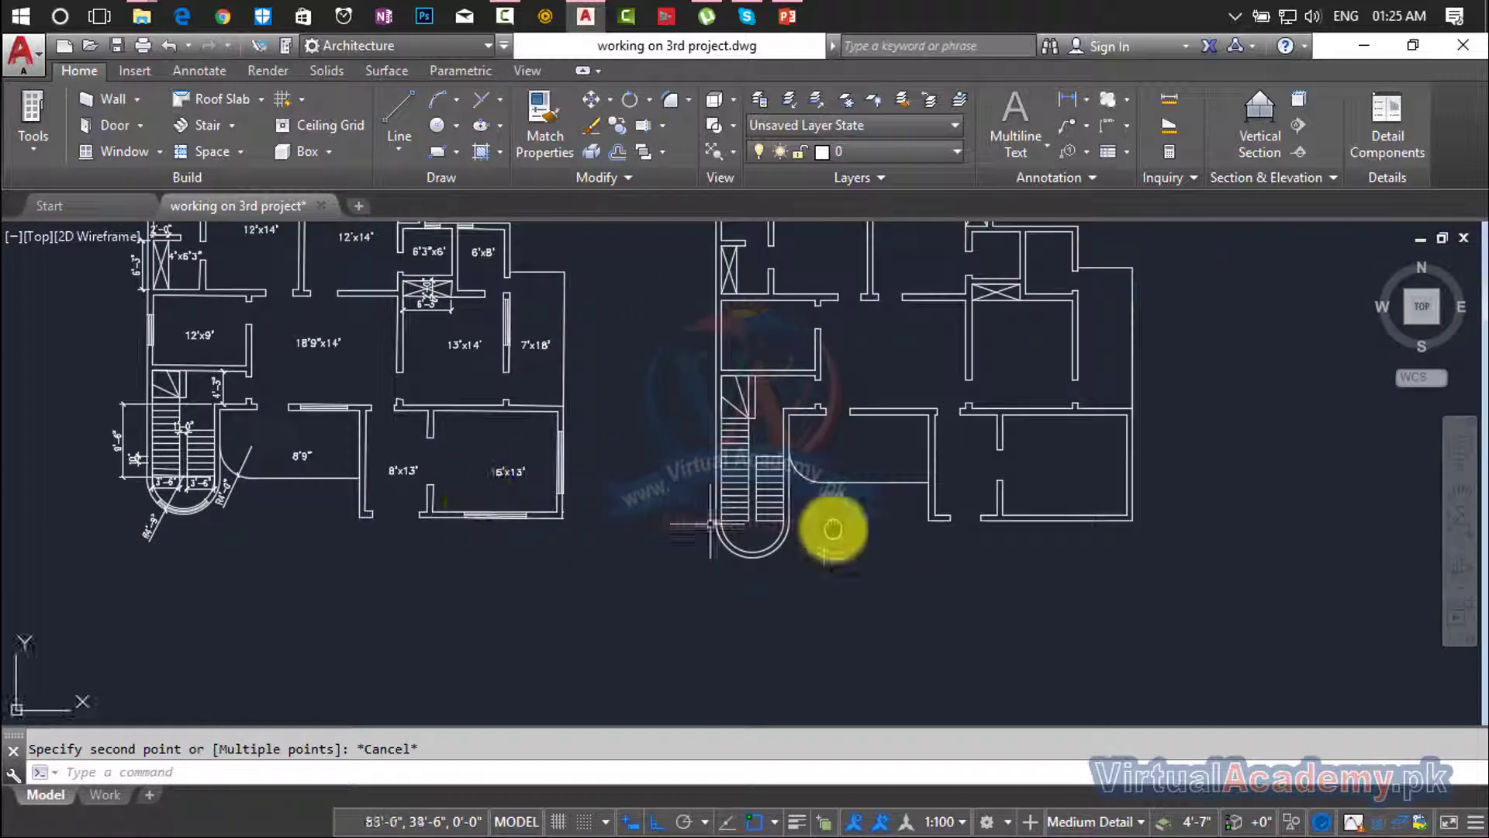
pyautogui.press('Escape')
pyautogui.press('Return')
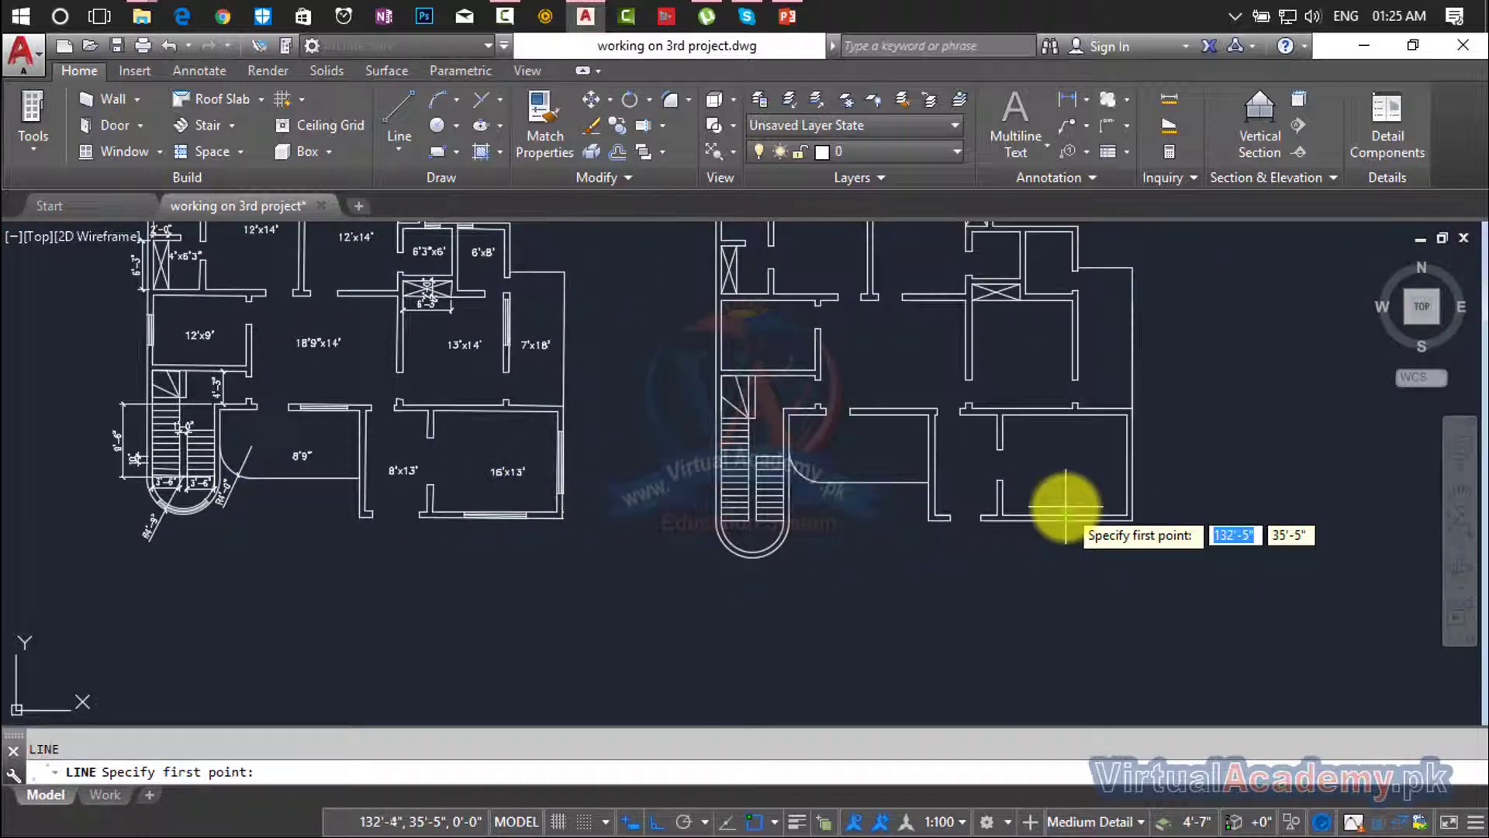
pyautogui.scroll(4, 1040, 524)
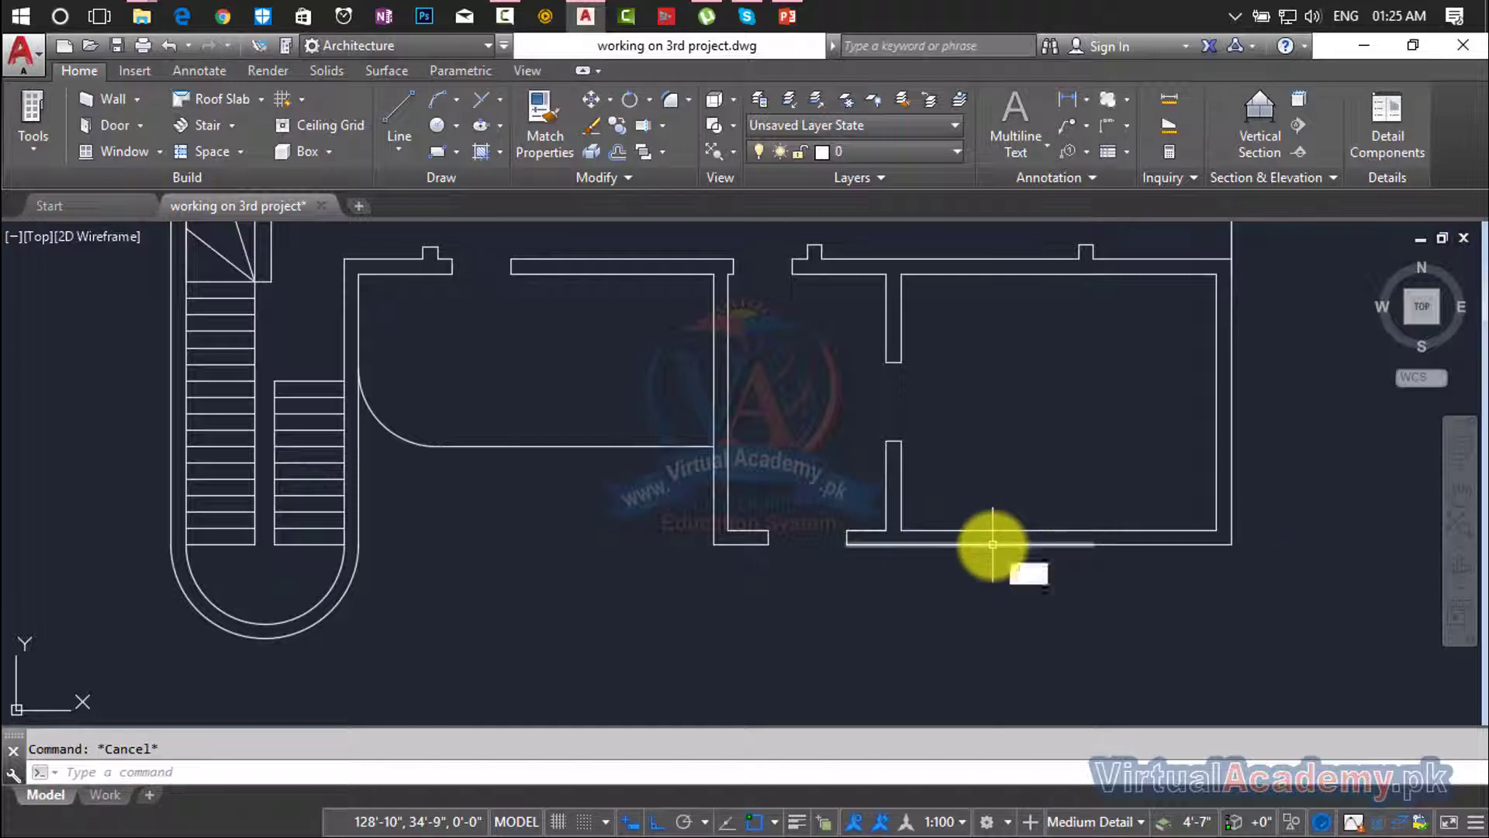
pyautogui.write('l')
pyautogui.press('Return')
pyautogui.click(900, 531)
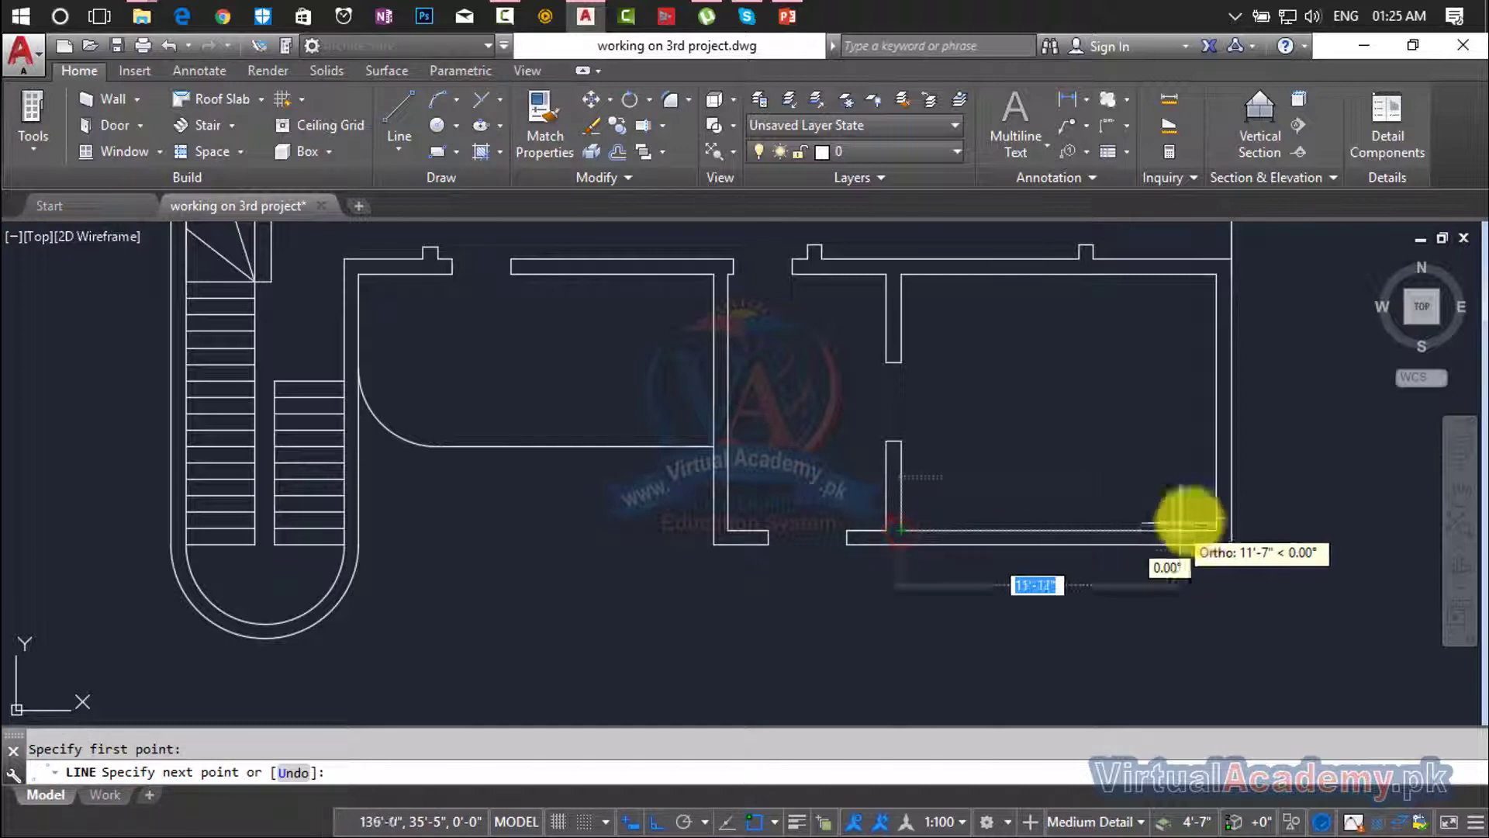
pyautogui.click(1216, 530)
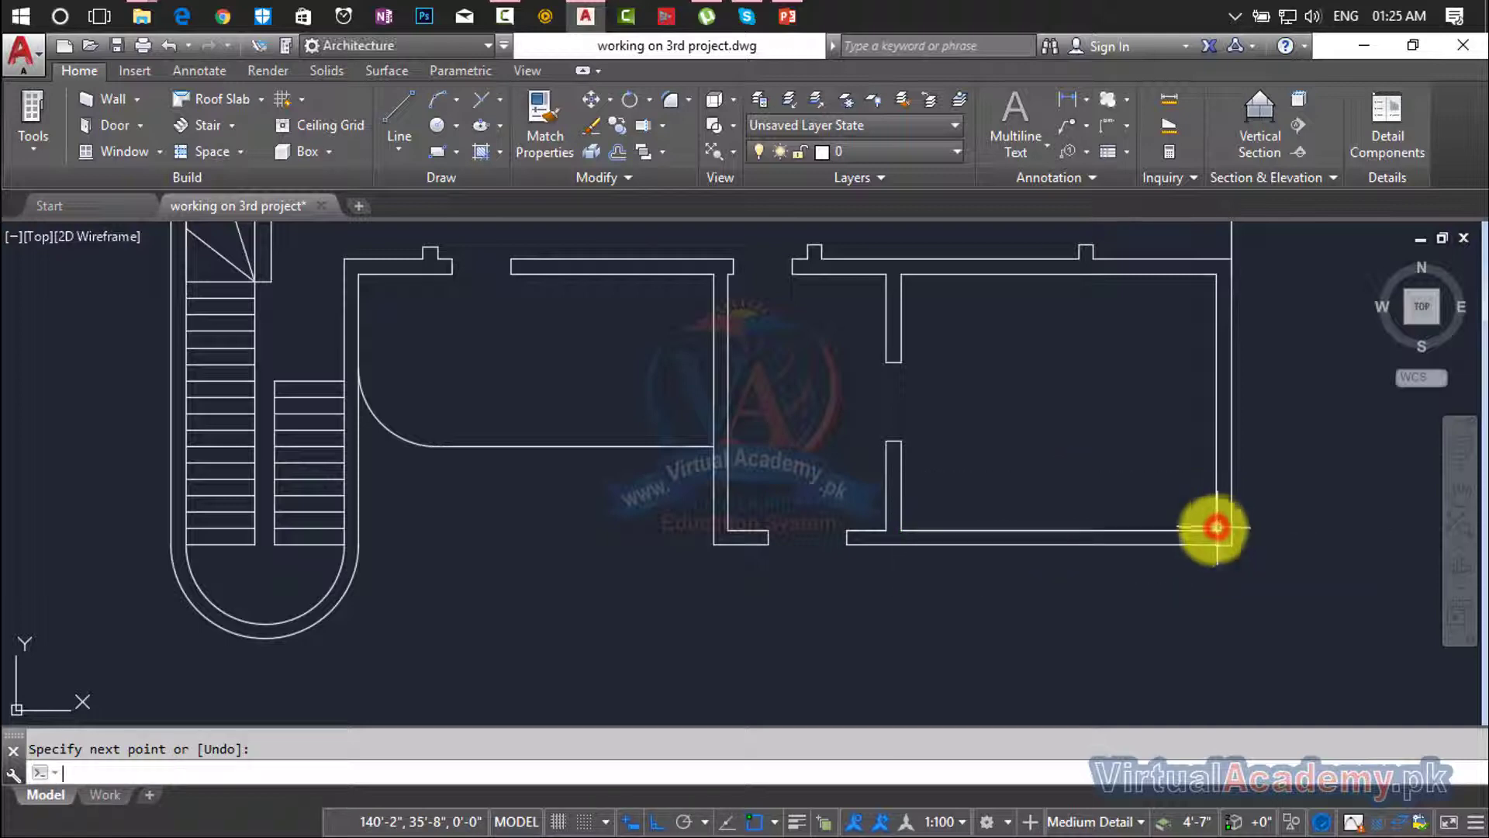
pyautogui.press('Escape')
# Draw a short vertical line from the midpoint of the south wall's inner line down across the wall.
pyautogui.write('l')
pyautogui.press('Return')
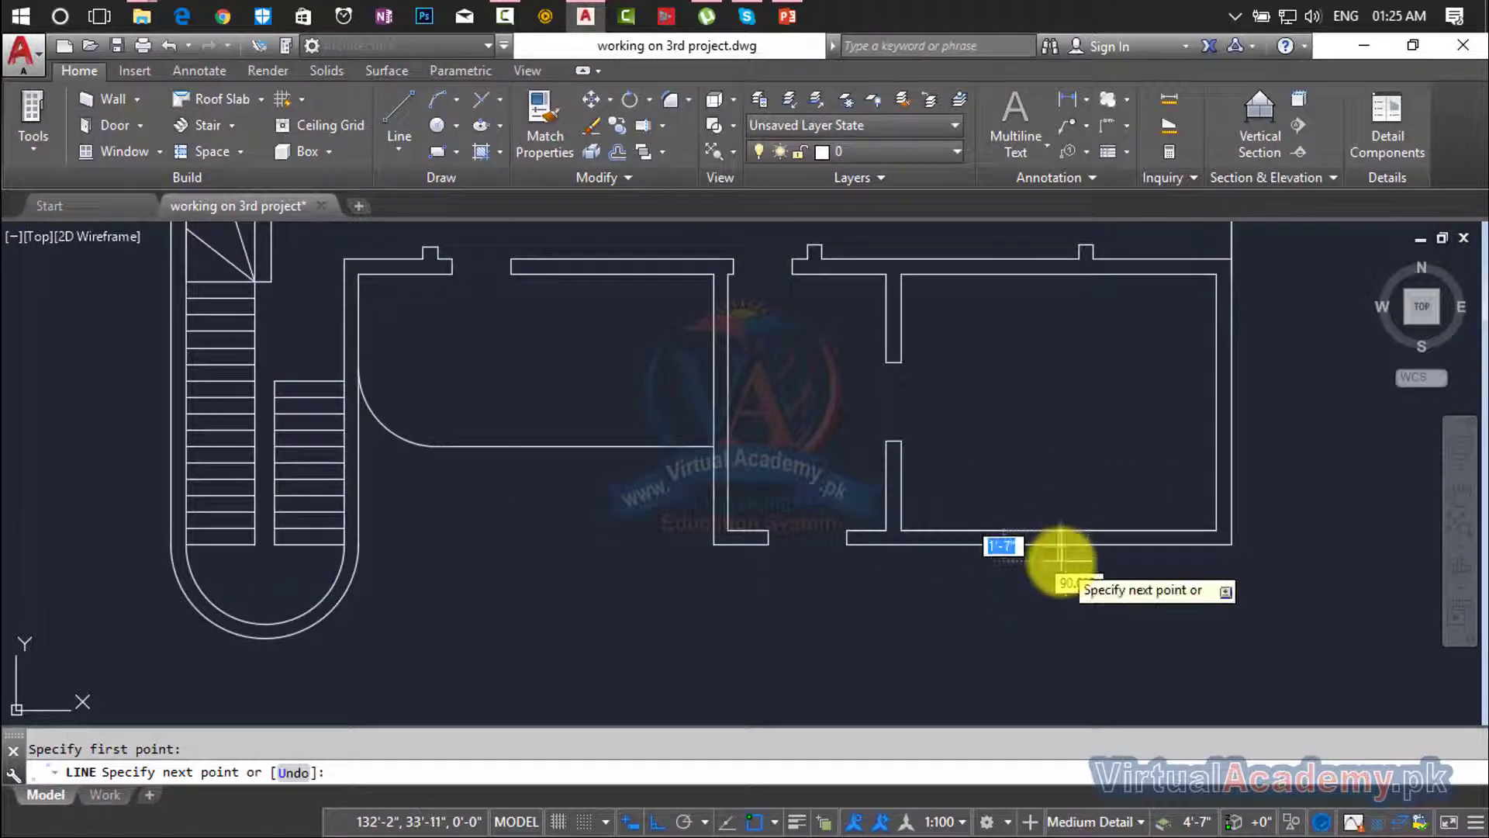
pyautogui.press('Return')
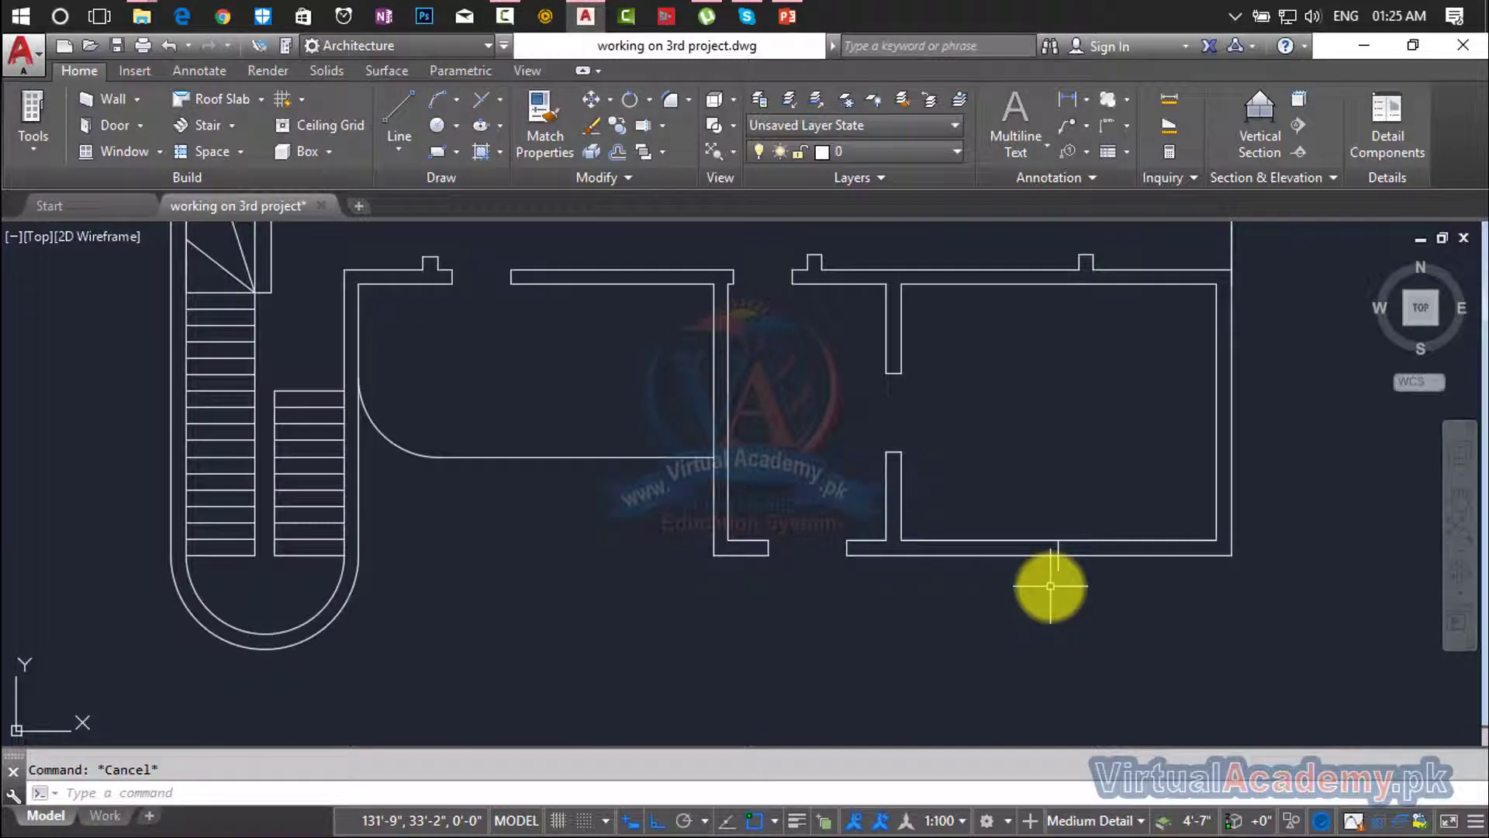
pyautogui.scroll(-5, 1050, 586)
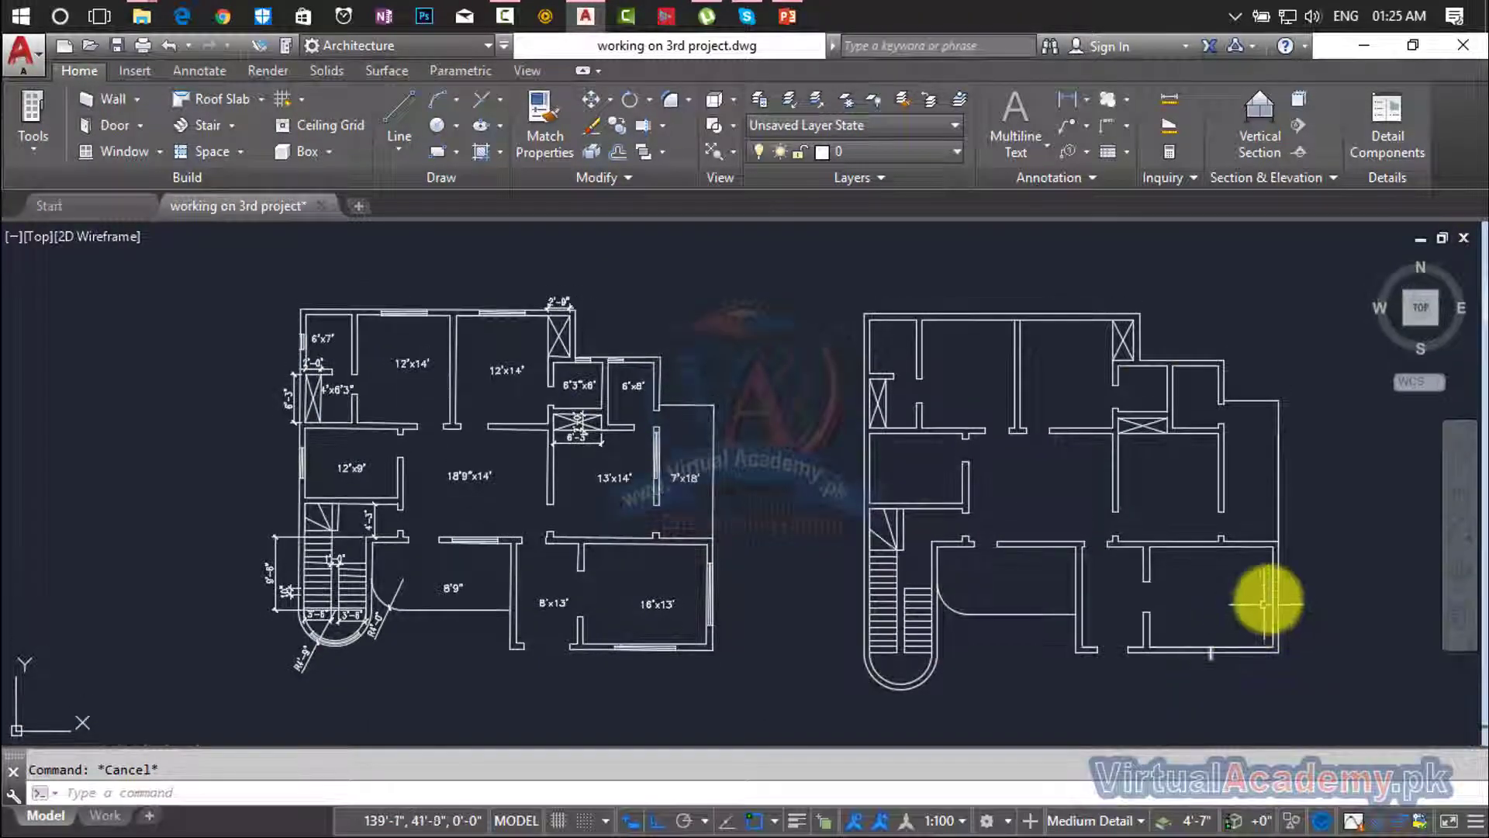
pyautogui.scroll(6, 1266, 602)
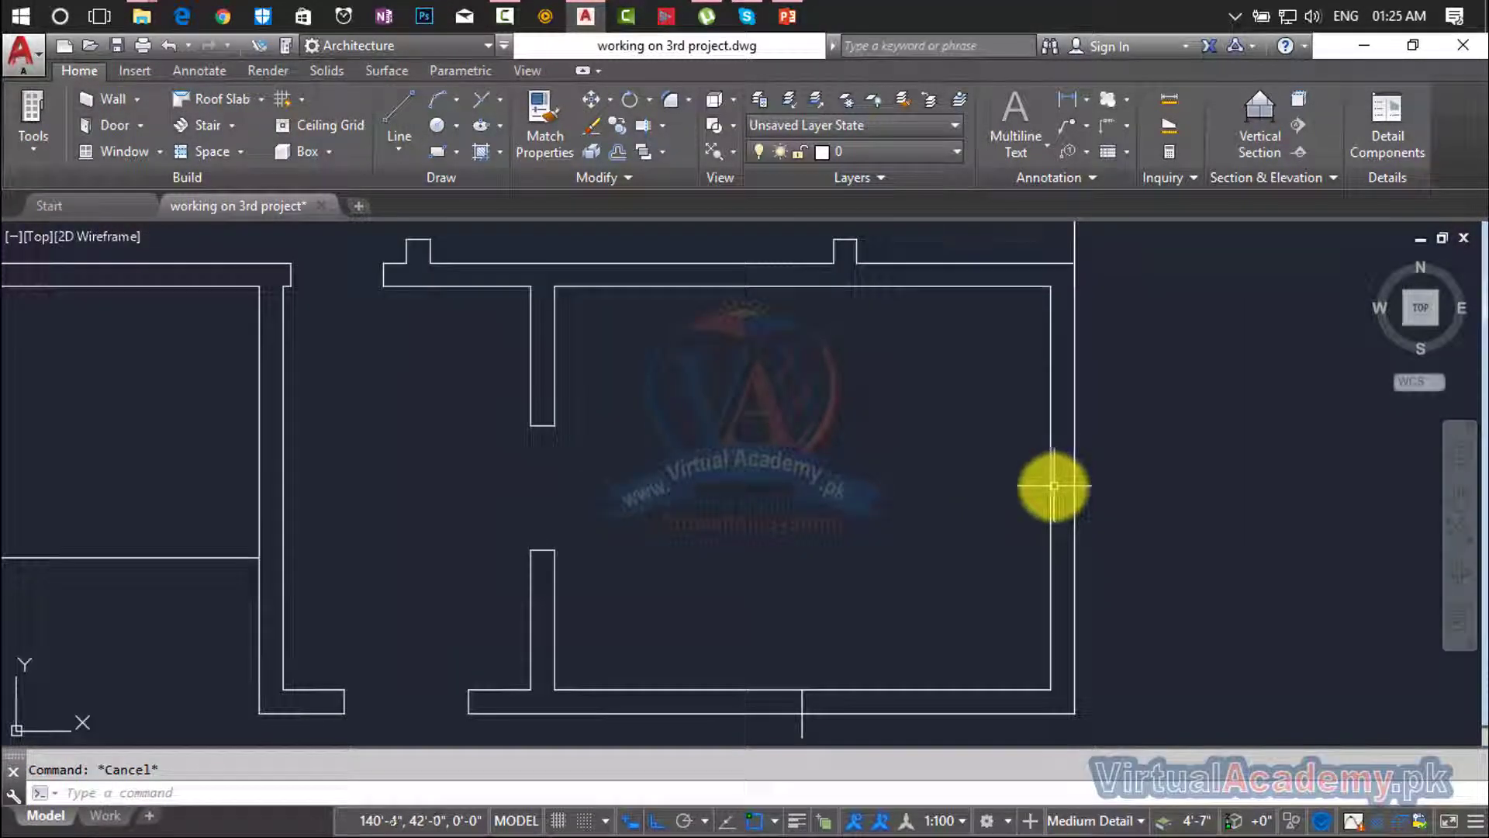
pyautogui.write('l')
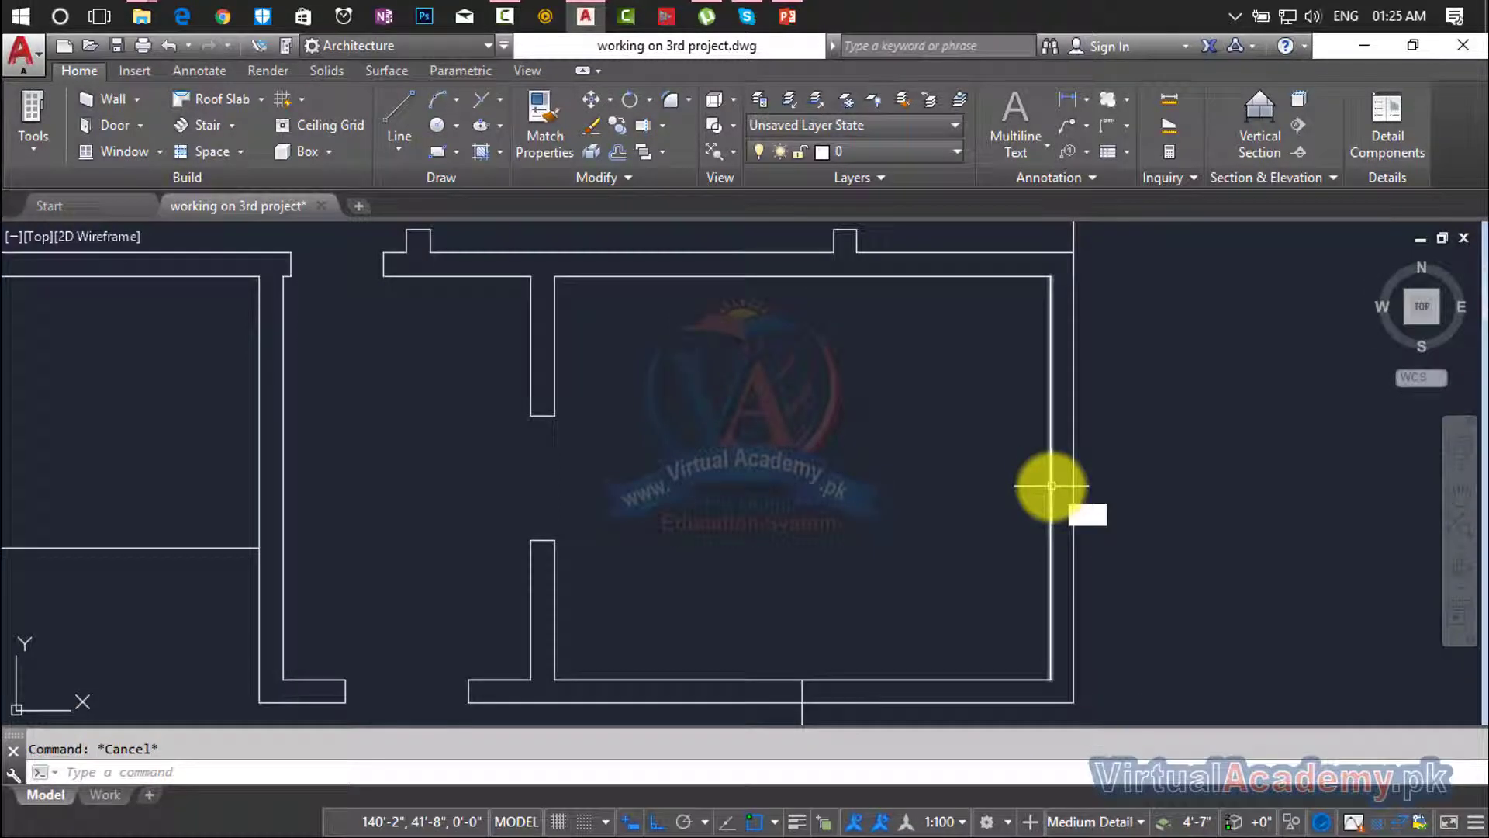
pyautogui.press('Return')
pyautogui.press('Escape')
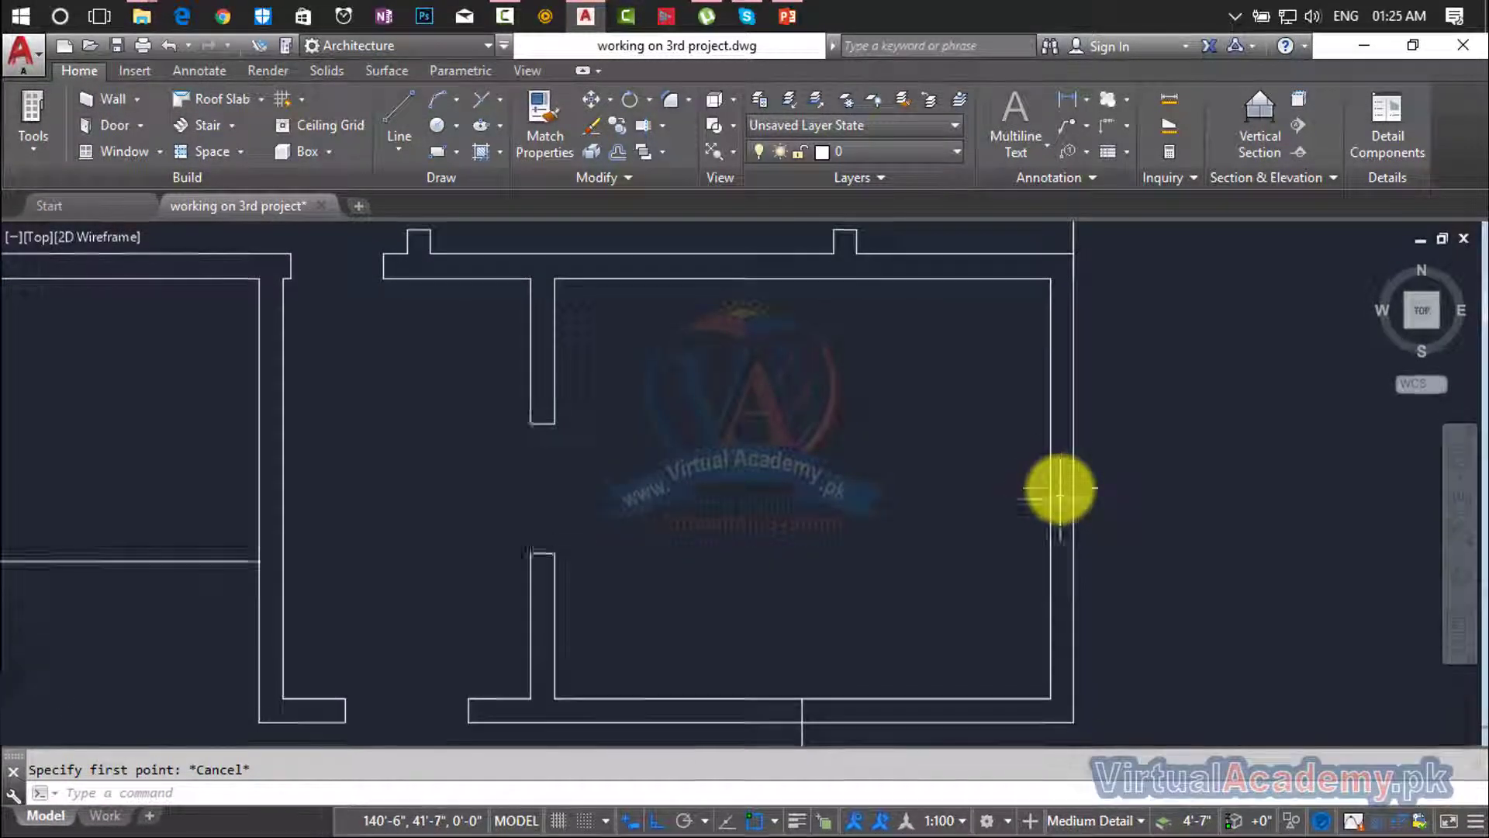
pyautogui.press('Escape')
# Draw a short horizontal line from the midpoint of the southeast room's inner east wall line outward across the wall.
pyautogui.write('l')
pyautogui.press('Return')
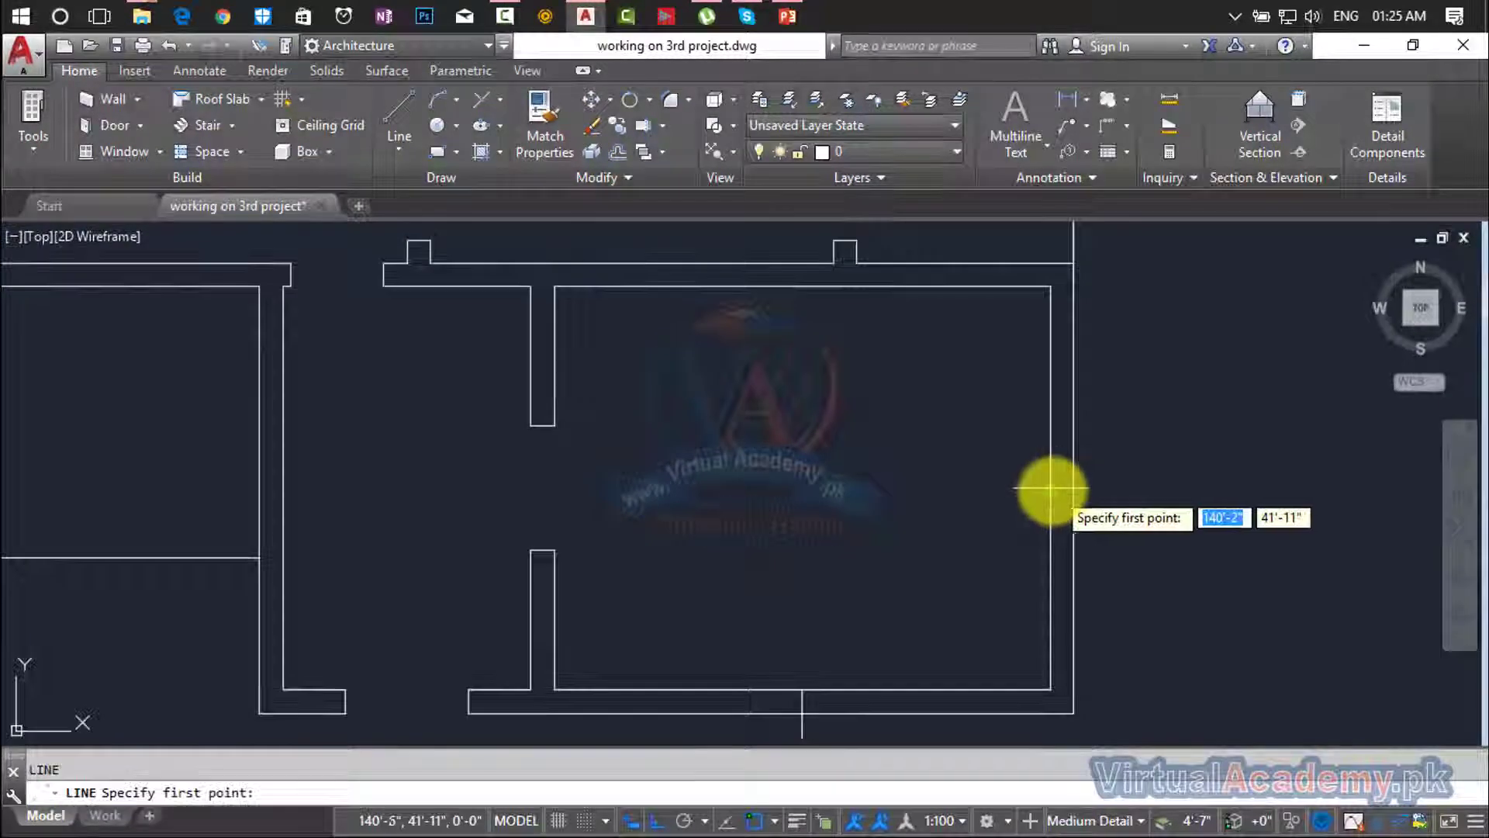
pyautogui.click(1052, 489)
pyautogui.press('Return')
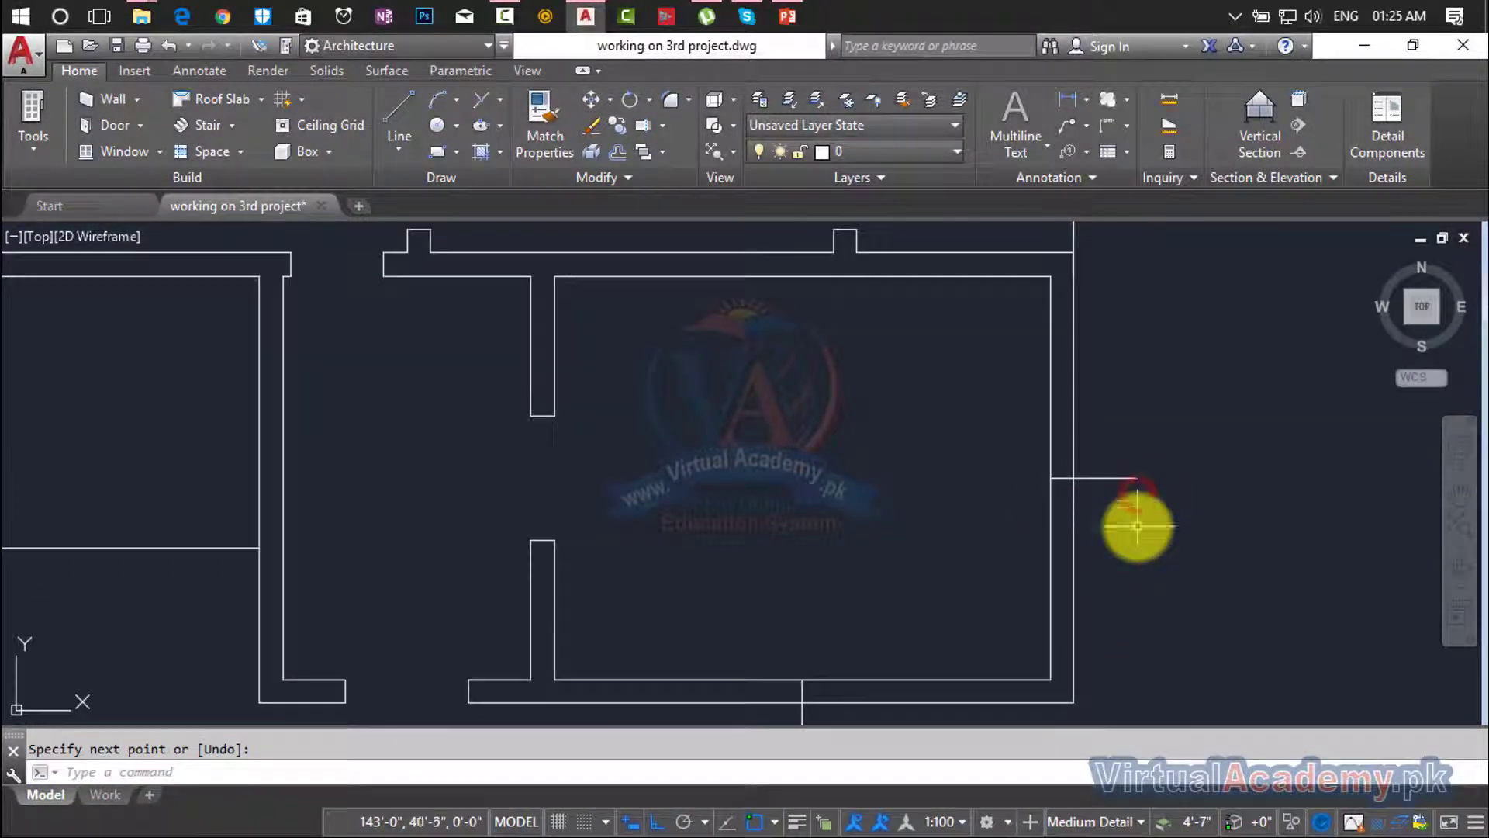
pyautogui.scroll(-3, 1141, 524)
pyautogui.moveTo(1140, 525); pyautogui.dragTo(1224, 512, button='middle')
pyautogui.scroll(-2, 1224, 512)
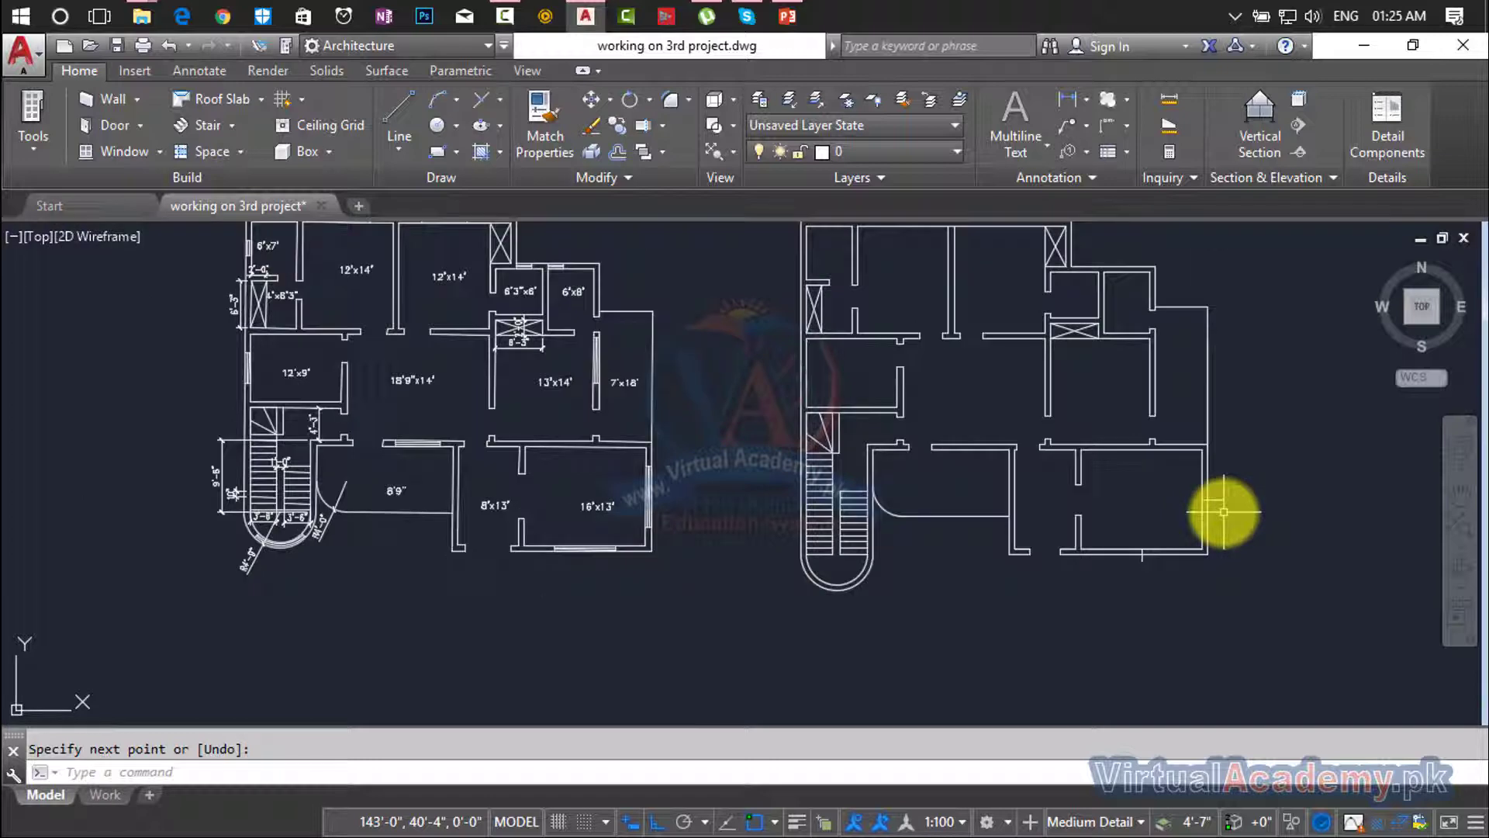
pyautogui.moveTo(1223, 514); pyautogui.dragTo(1226, 567, button='middle')
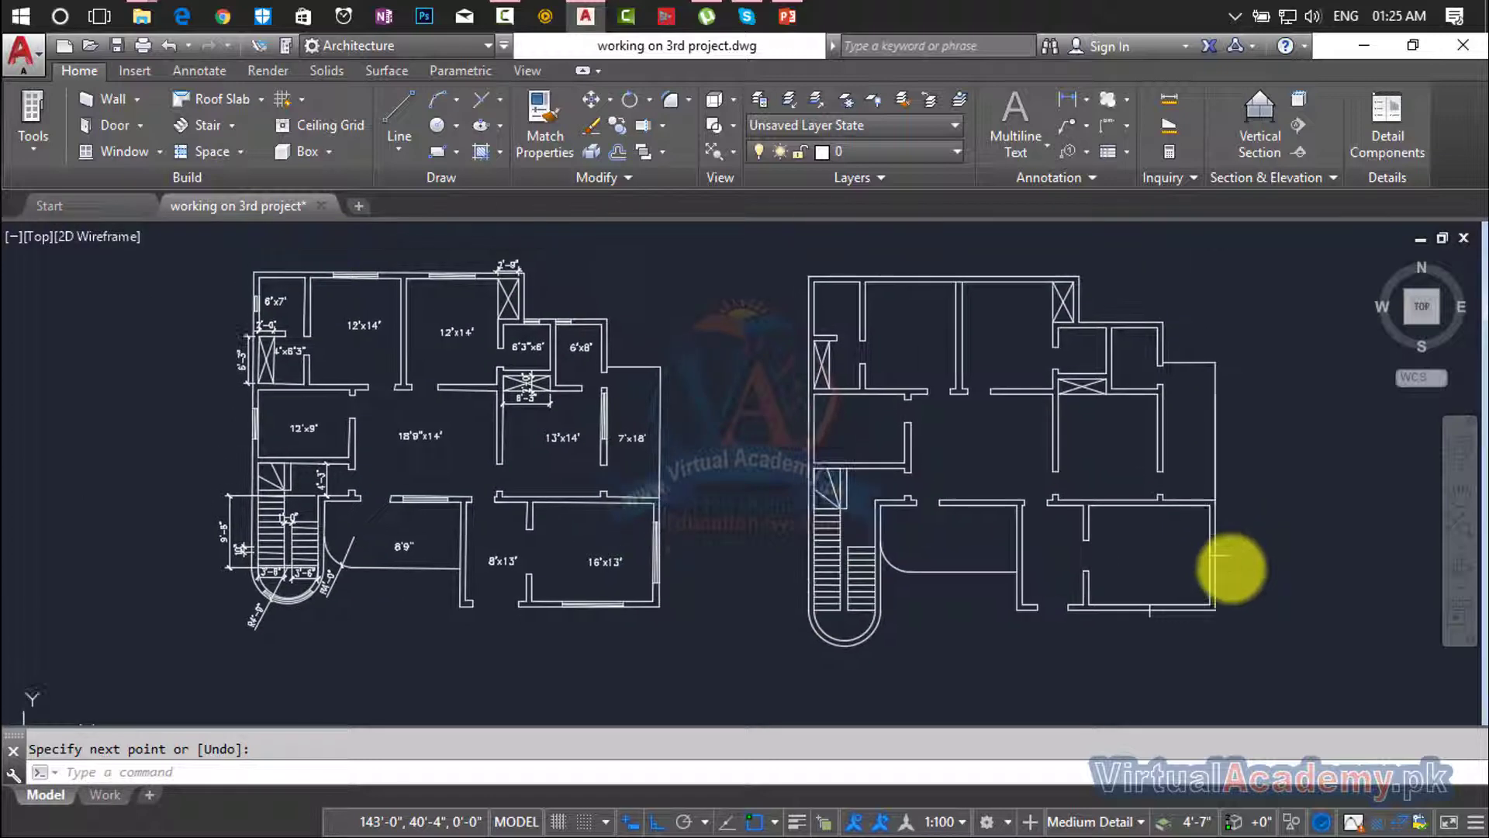
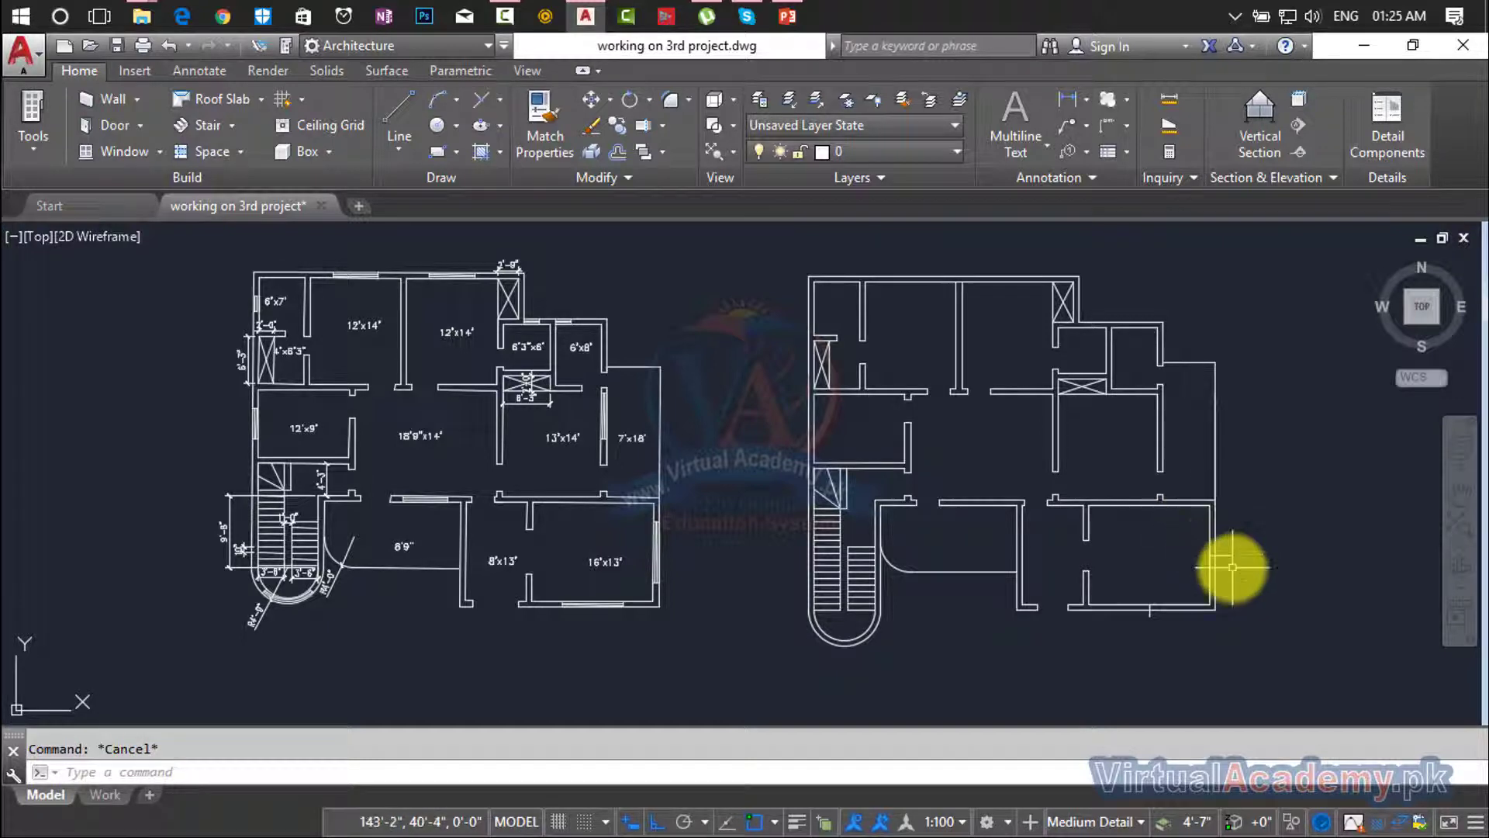
# Measure the length of the window in the 16'x13' room's south wall in the dimensioned plan.
pyautogui.scroll(6, 604, 618)
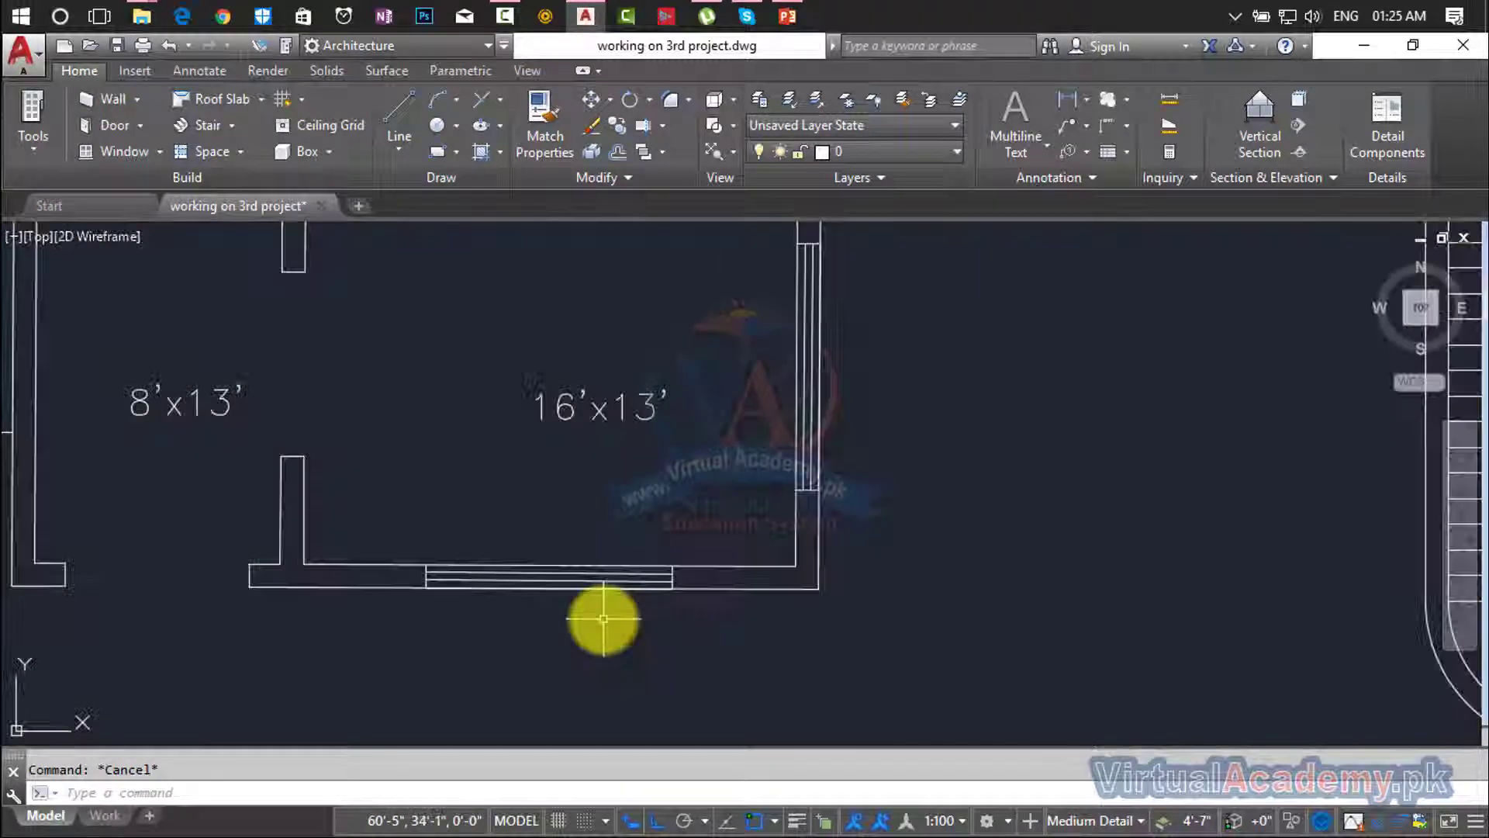
pyautogui.write('i')
pyautogui.press('Return')
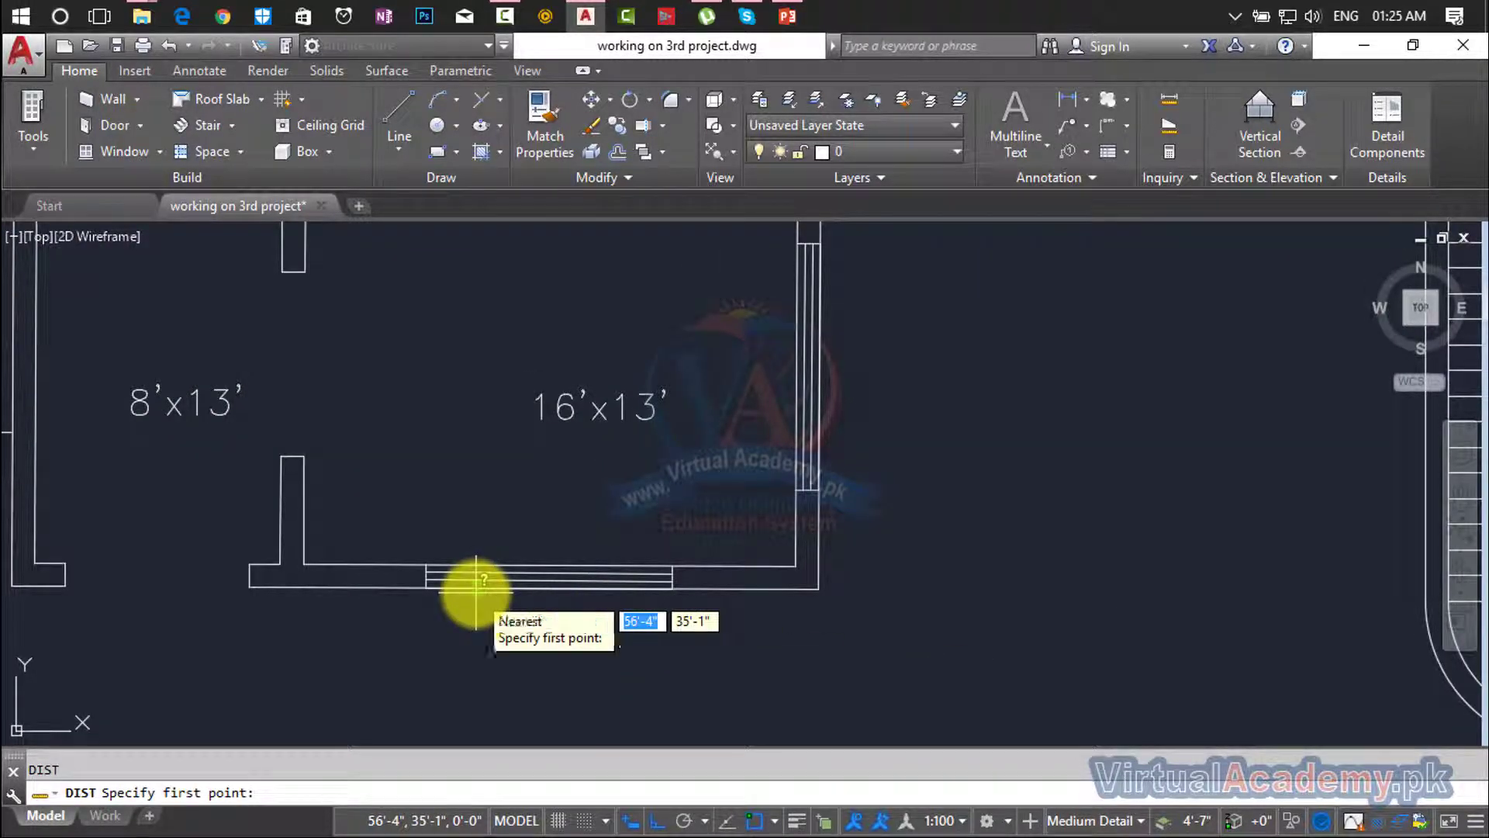
pyautogui.scroll(4, 419, 566)
pyautogui.click(451, 570)
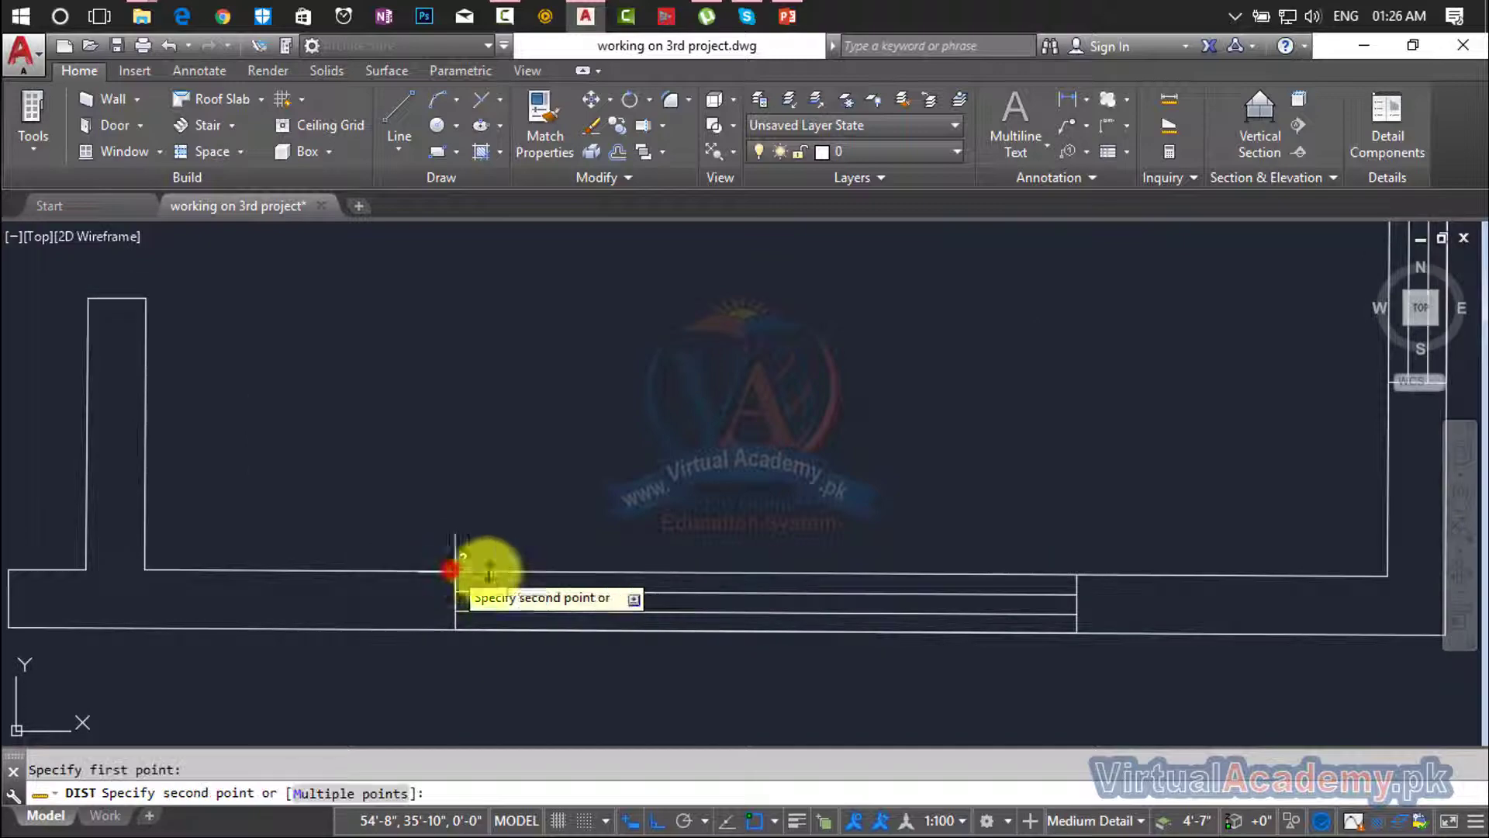
pyautogui.press('Escape')
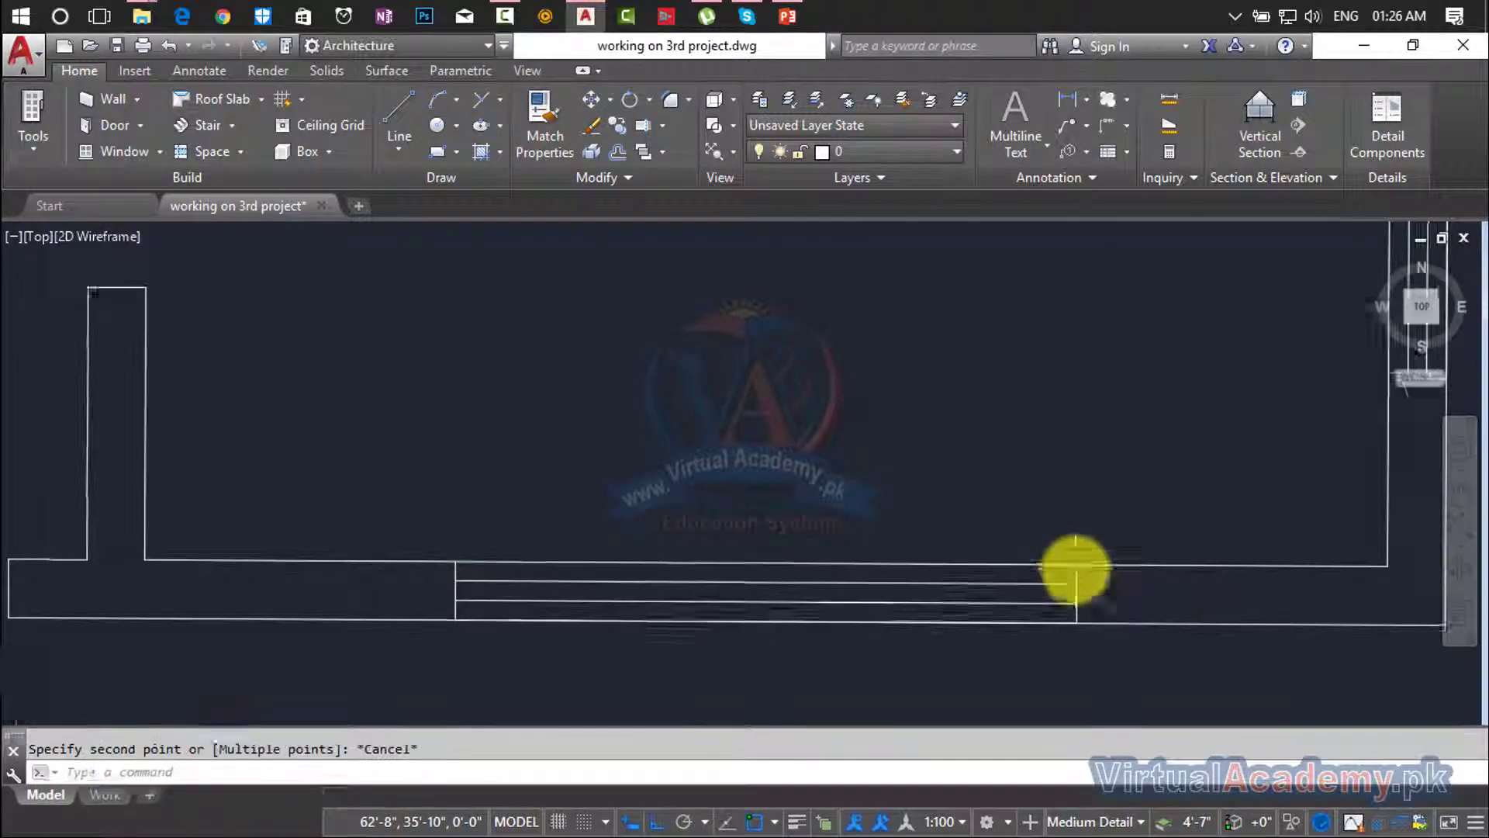
# Offset the short line across the southeast room's east wall by 4' to both sides in the undimensioned plan.
pyautogui.scroll(-5, 1071, 571)
pyautogui.moveTo(1063, 571)
pyautogui.mouseDown(button='middle')
pyautogui.moveTo(566, 582)
pyautogui.moveTo(356, 556)
pyautogui.mouseUp(button='middle')
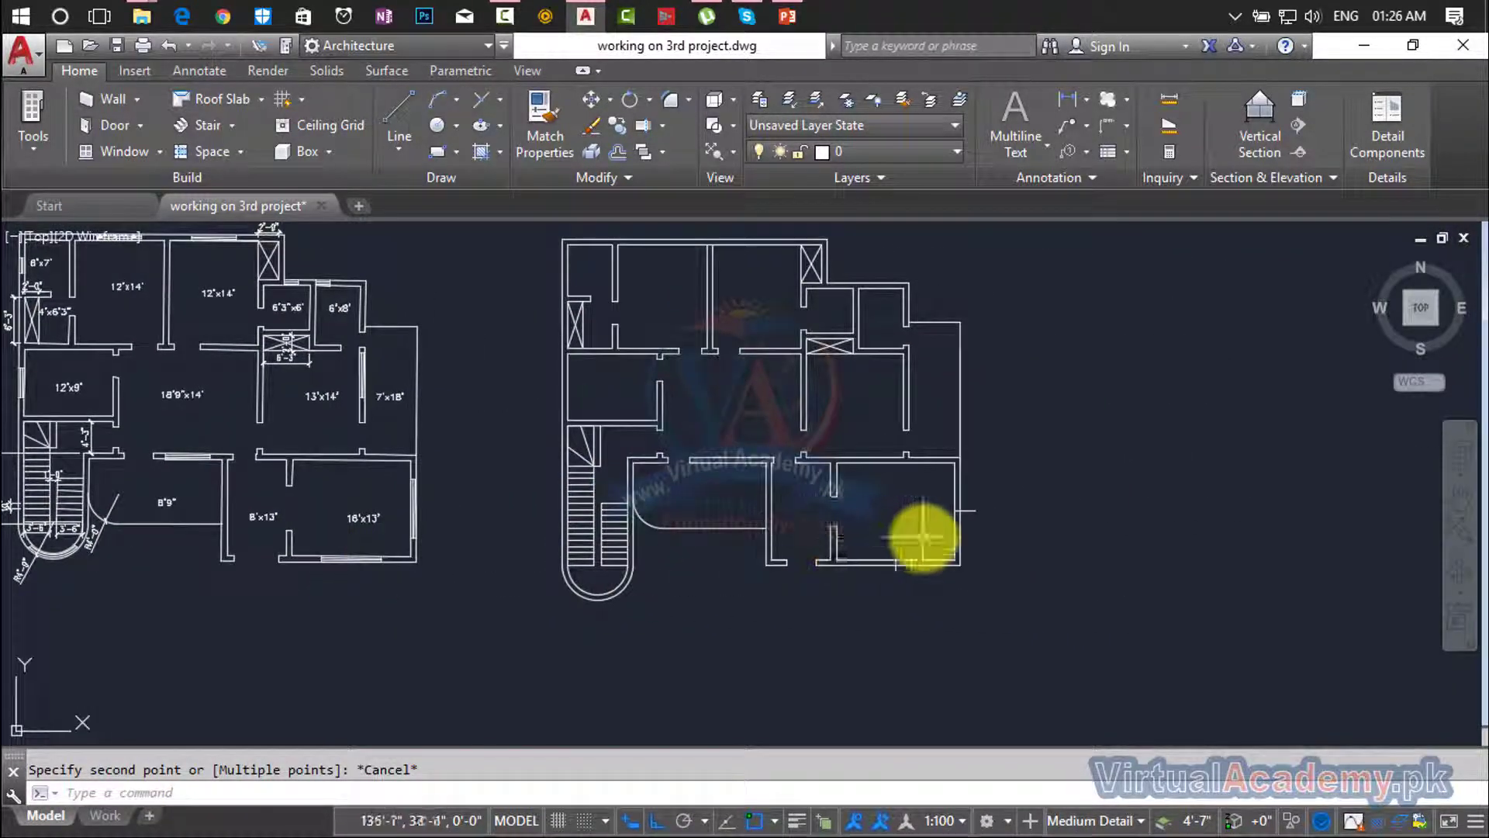
pyautogui.scroll(2, 923, 535)
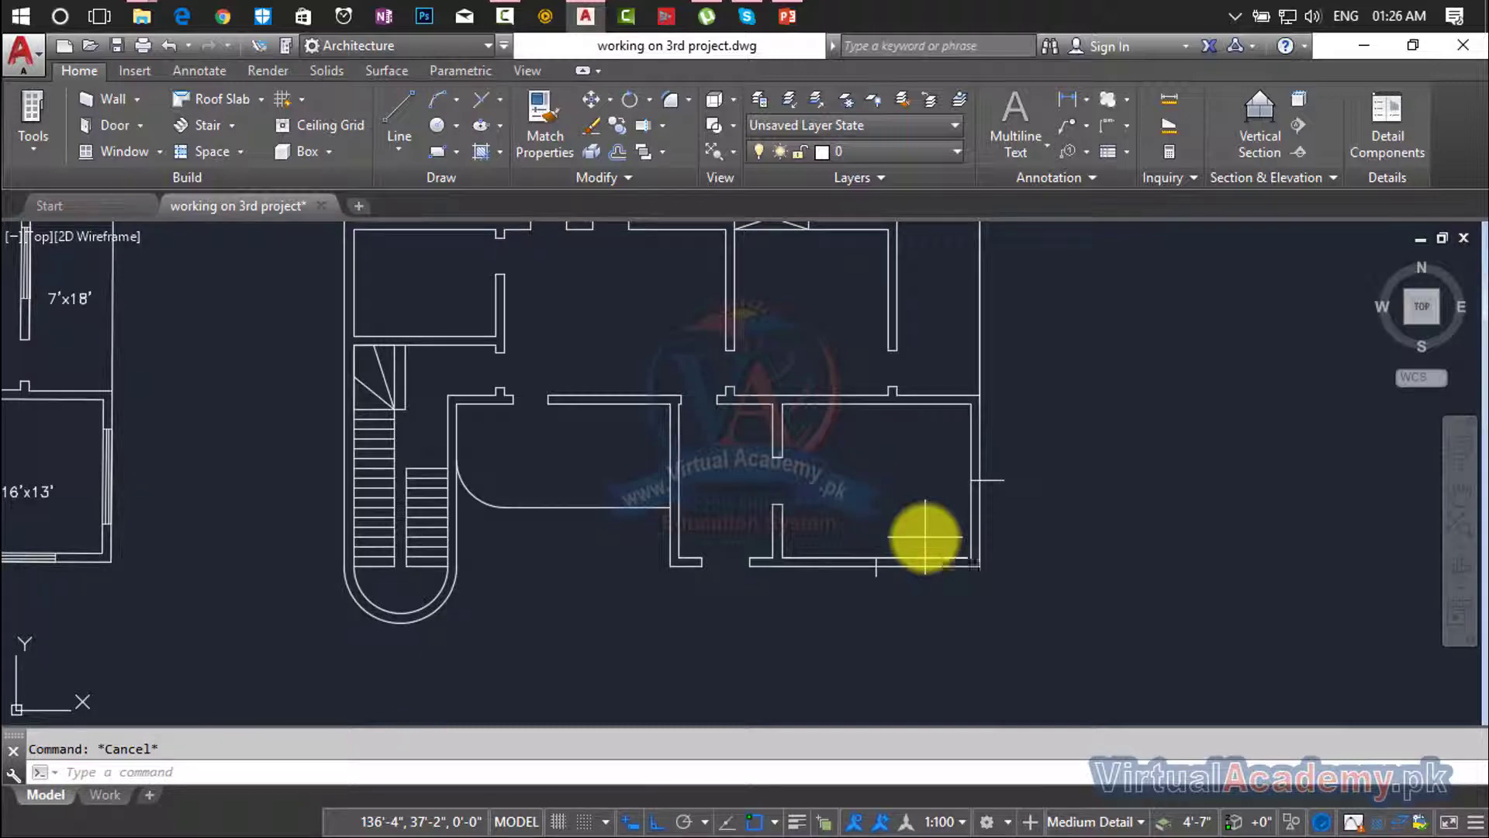
pyautogui.write('o')
pyautogui.press('Return')
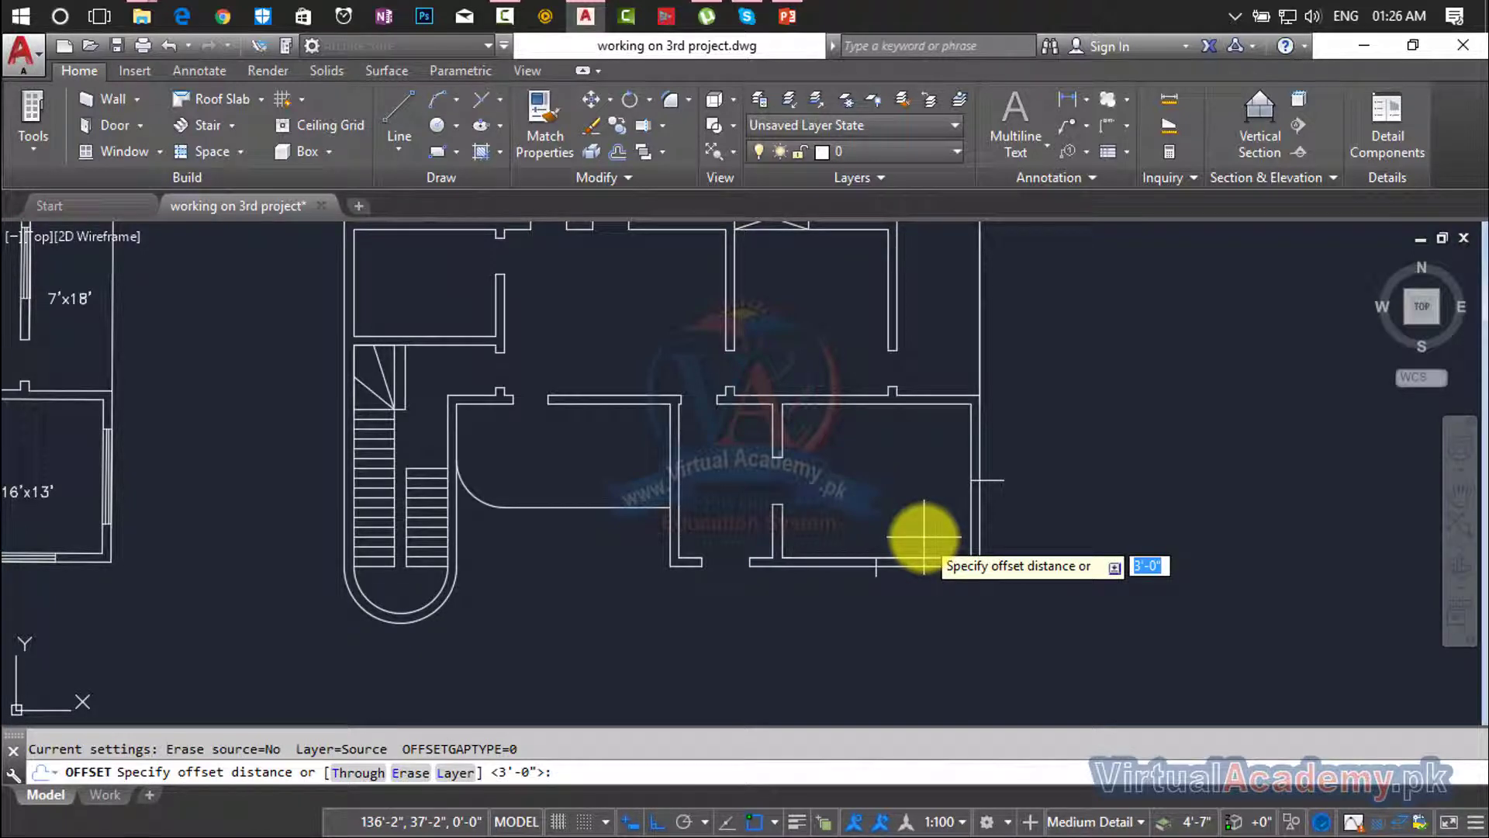
pyautogui.write("4'")
pyautogui.press('Return')
pyautogui.click(993, 481)
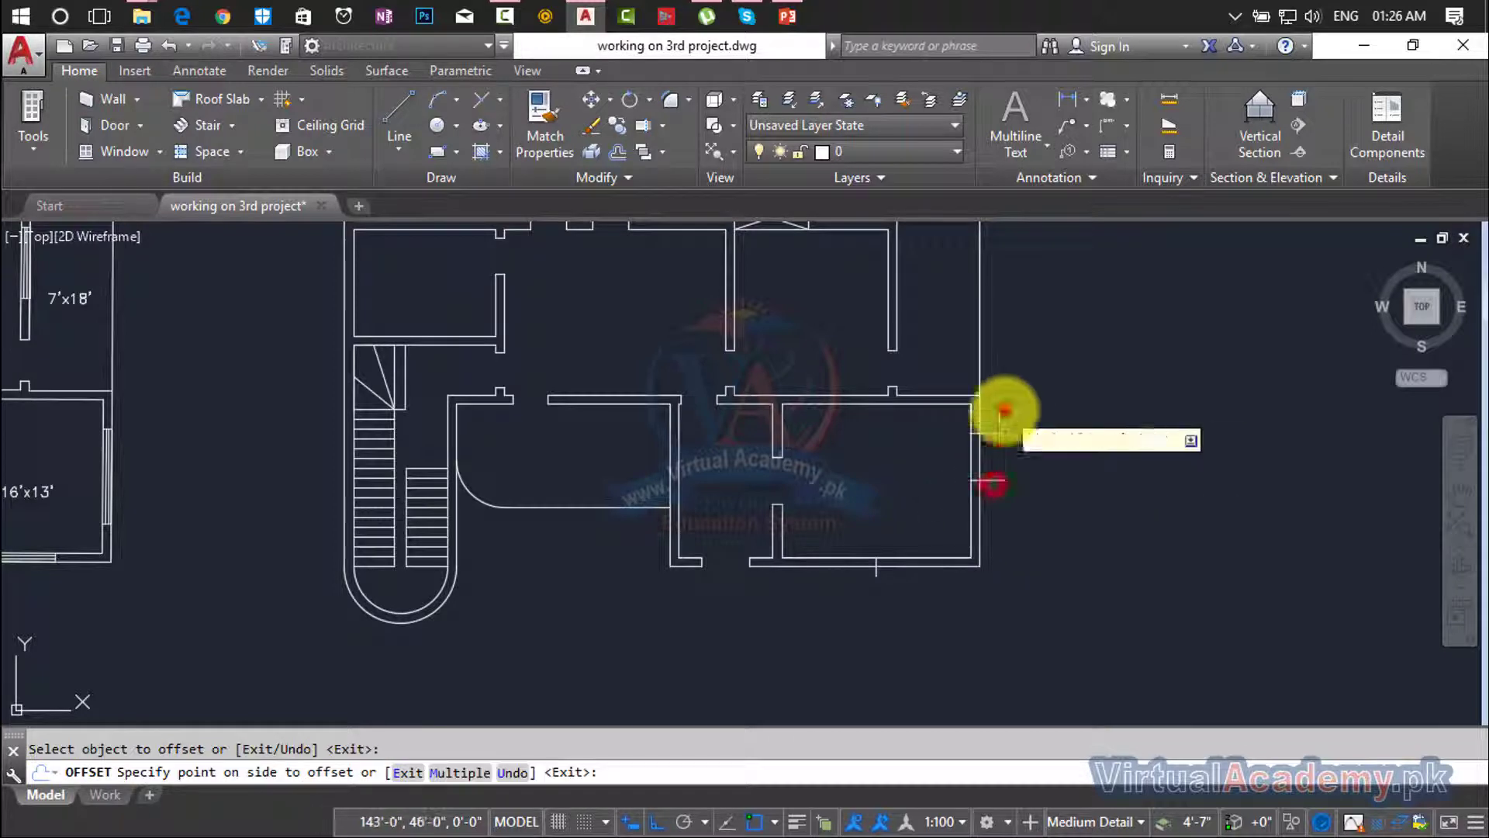
pyautogui.click(1001, 482)
pyautogui.click(1000, 581)
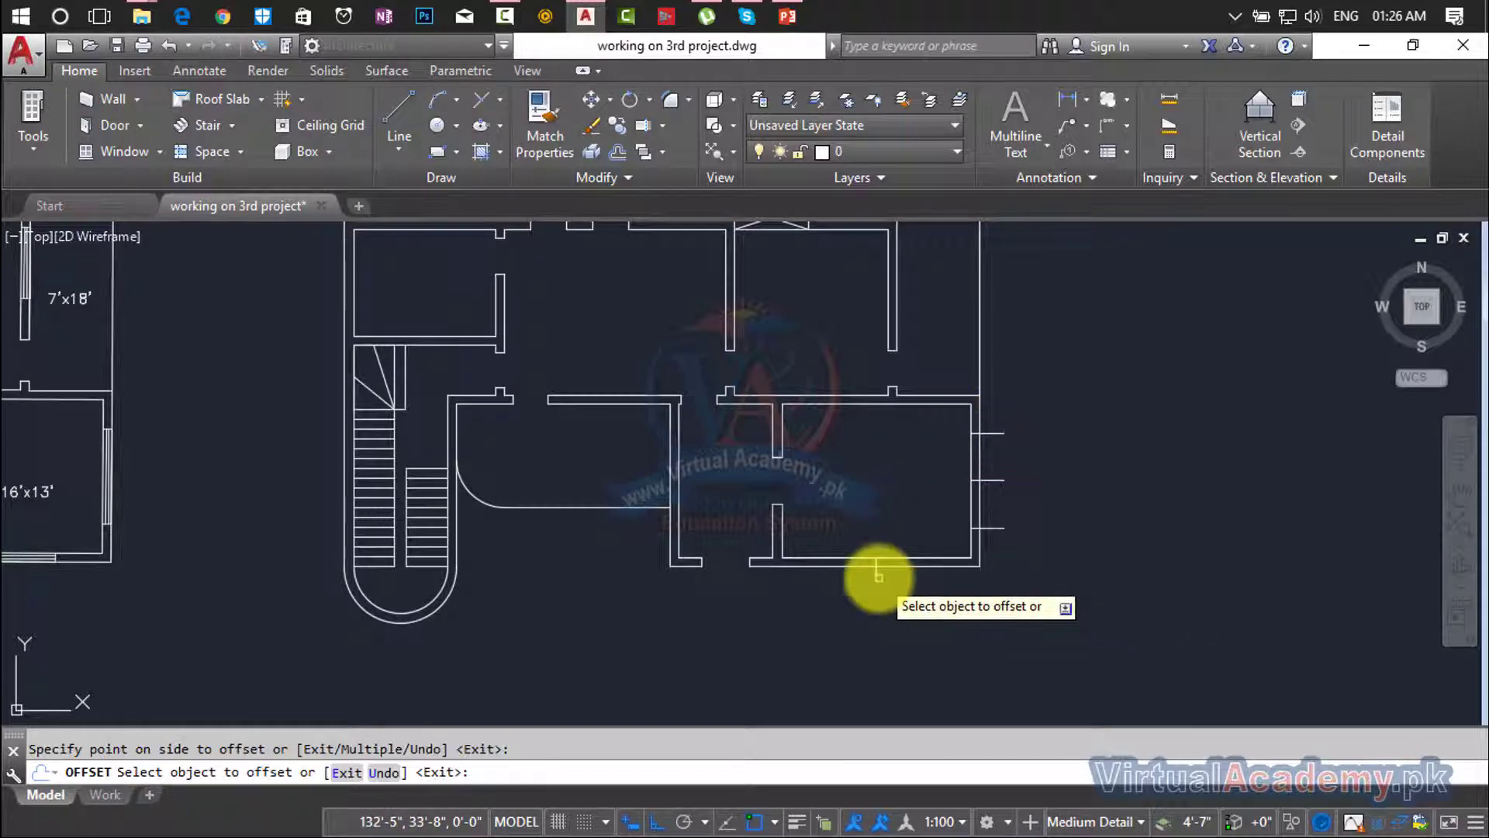
# Offset the short line across the southeast room's south wall by 4' to both sides.
pyautogui.click(877, 576)
pyautogui.click(937, 570)
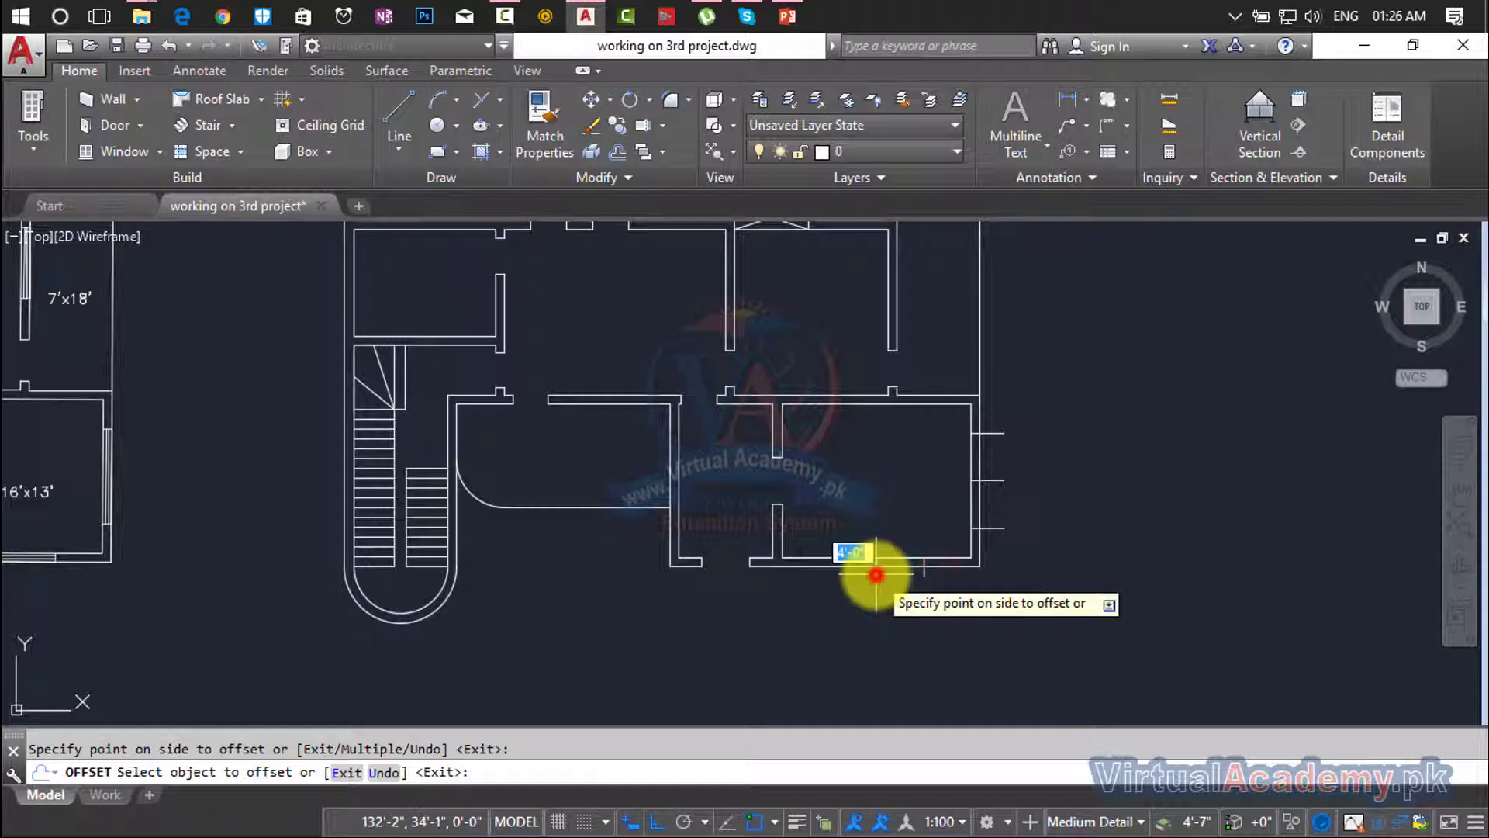
pyautogui.click(778, 592)
pyautogui.press('Escape')
# Erase the middle marker line in the south wall and trim the two outer markers flush with the wall's outer face.
pyautogui.scroll(4, 867, 576)
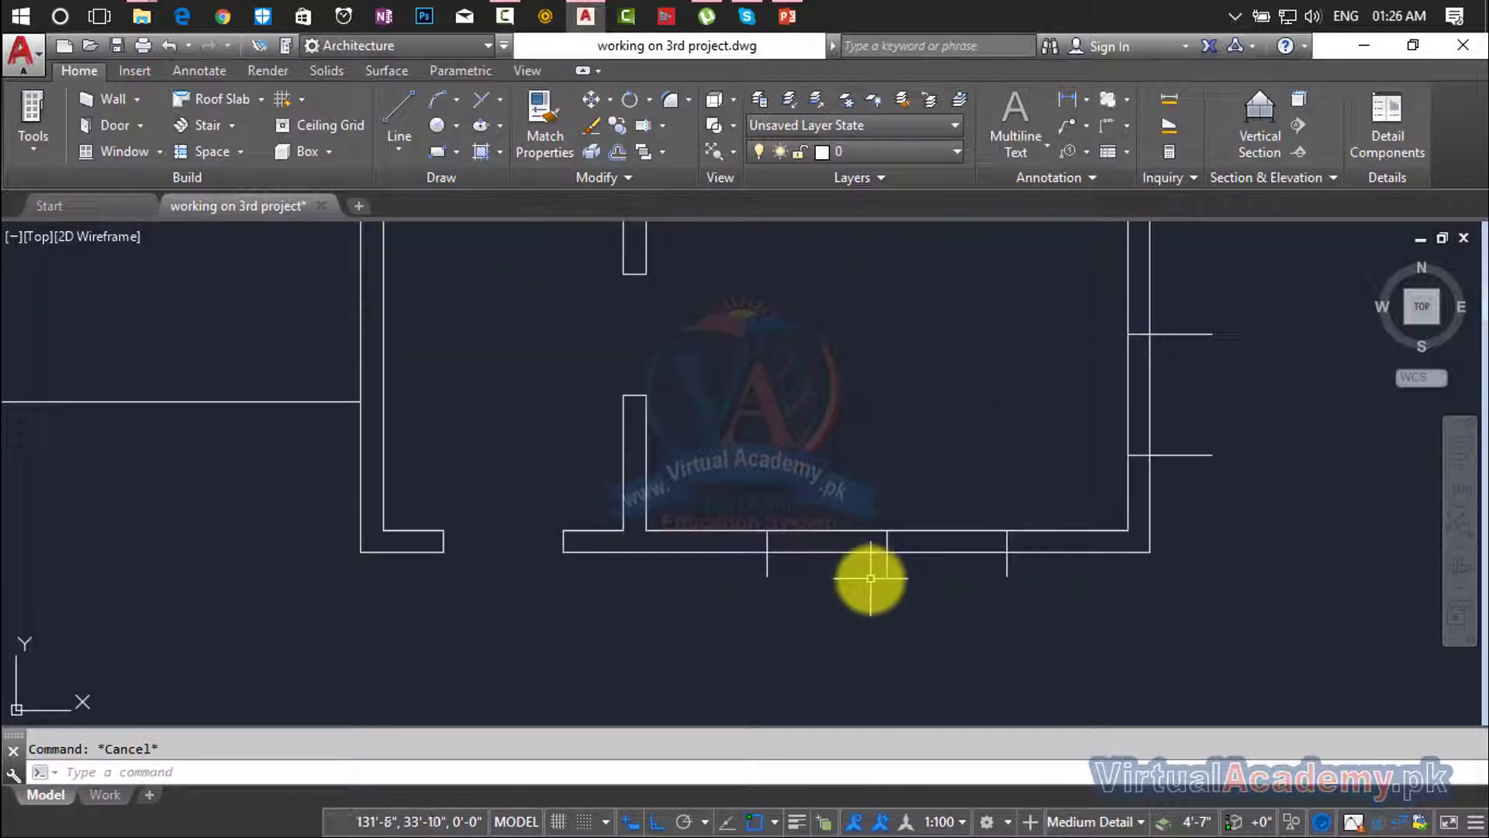
pyautogui.moveTo(887, 575)
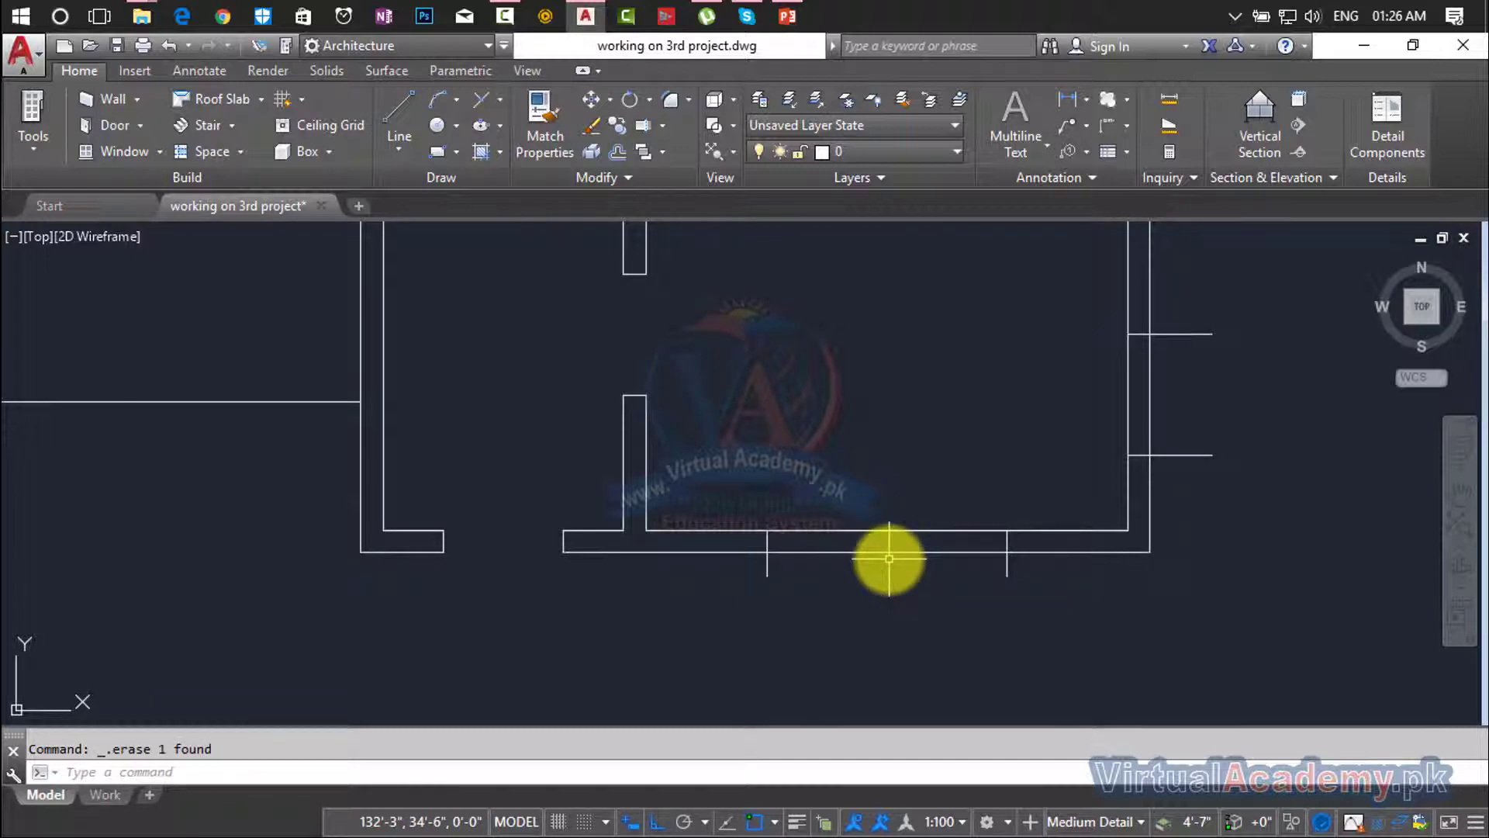
pyautogui.write('te cor')
pyautogui.press('Return')
pyautogui.click(1032, 567)
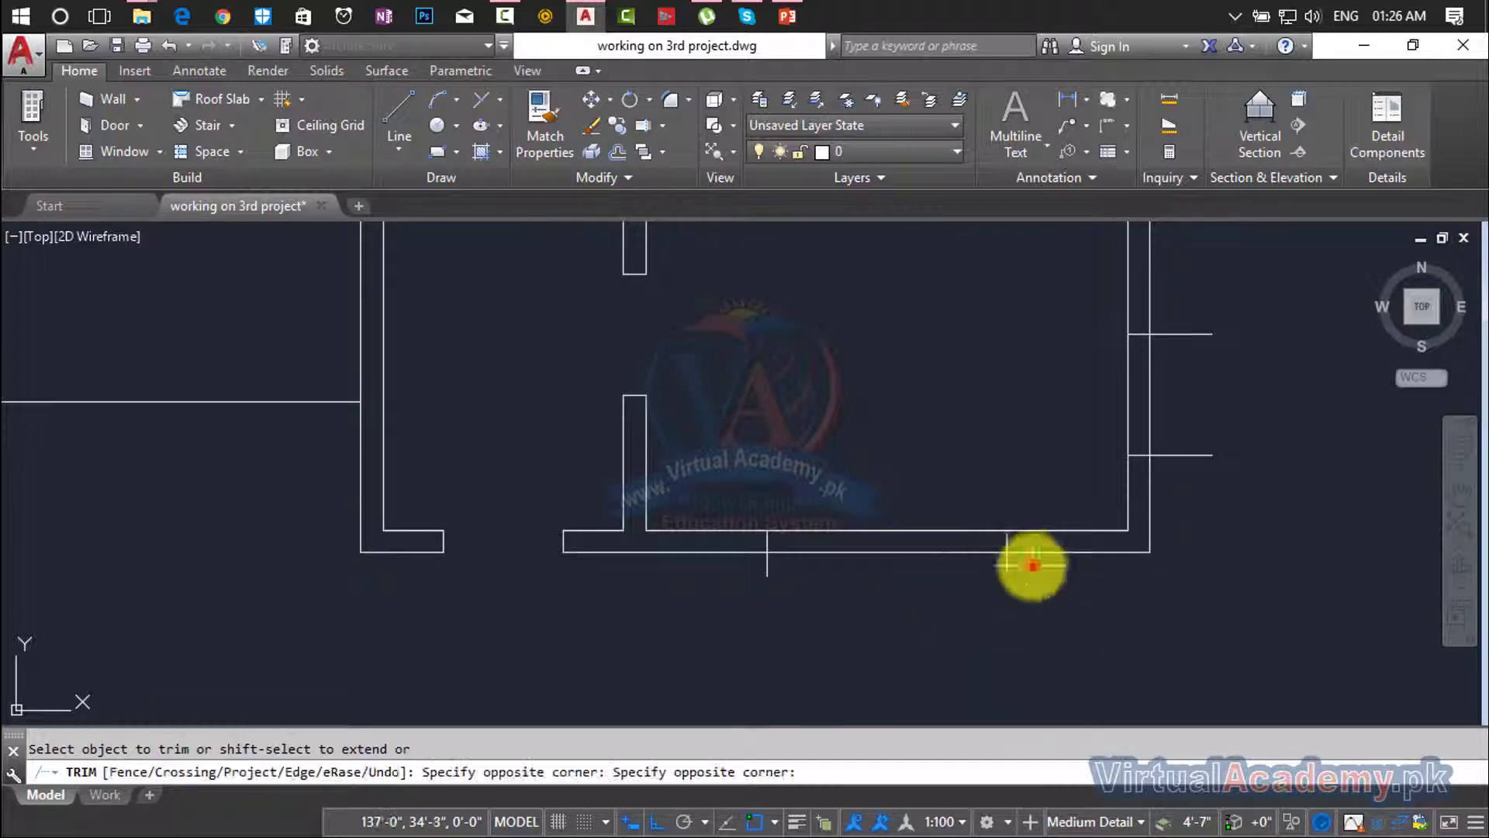
pyautogui.click(722, 601)
# Trim the east wall's two outer markers flush with its outer face and erase the middle marker line.
pyautogui.click(1170, 426)
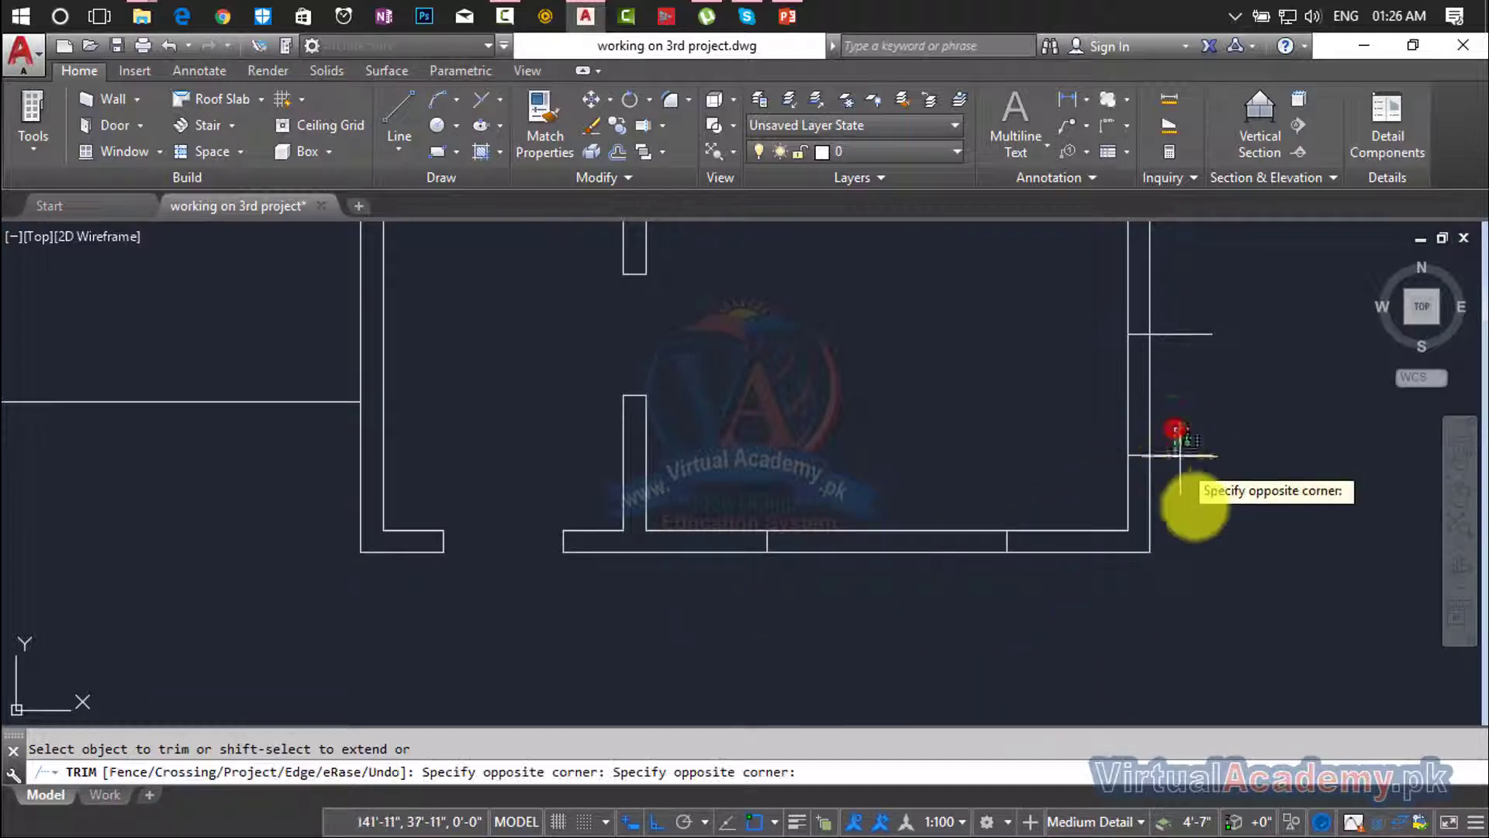
pyautogui.click(1203, 534)
pyautogui.moveTo(1203, 533); pyautogui.dragTo(1097, 815, button='middle')
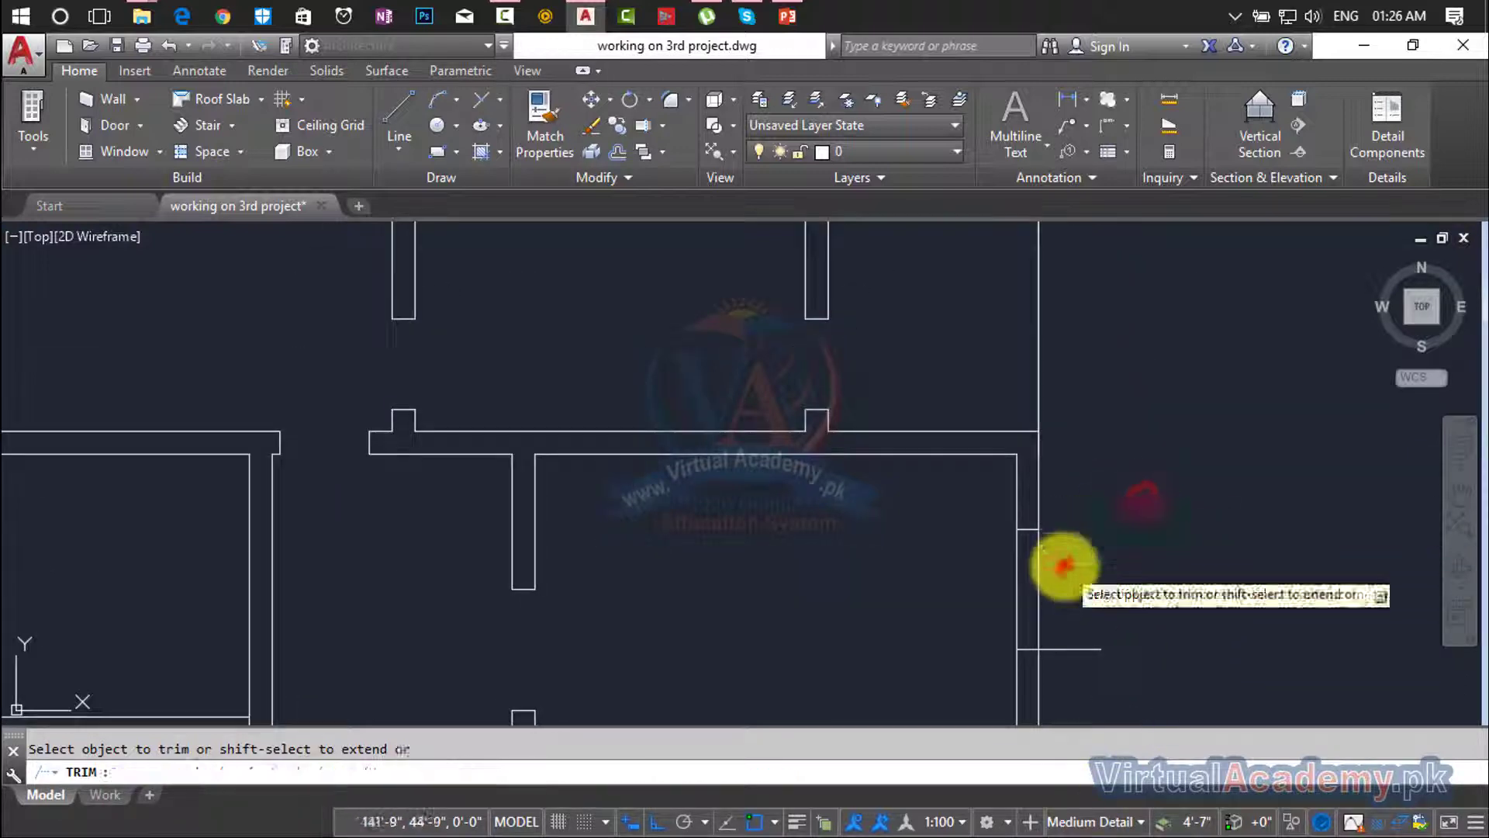
pyautogui.press('Escape')
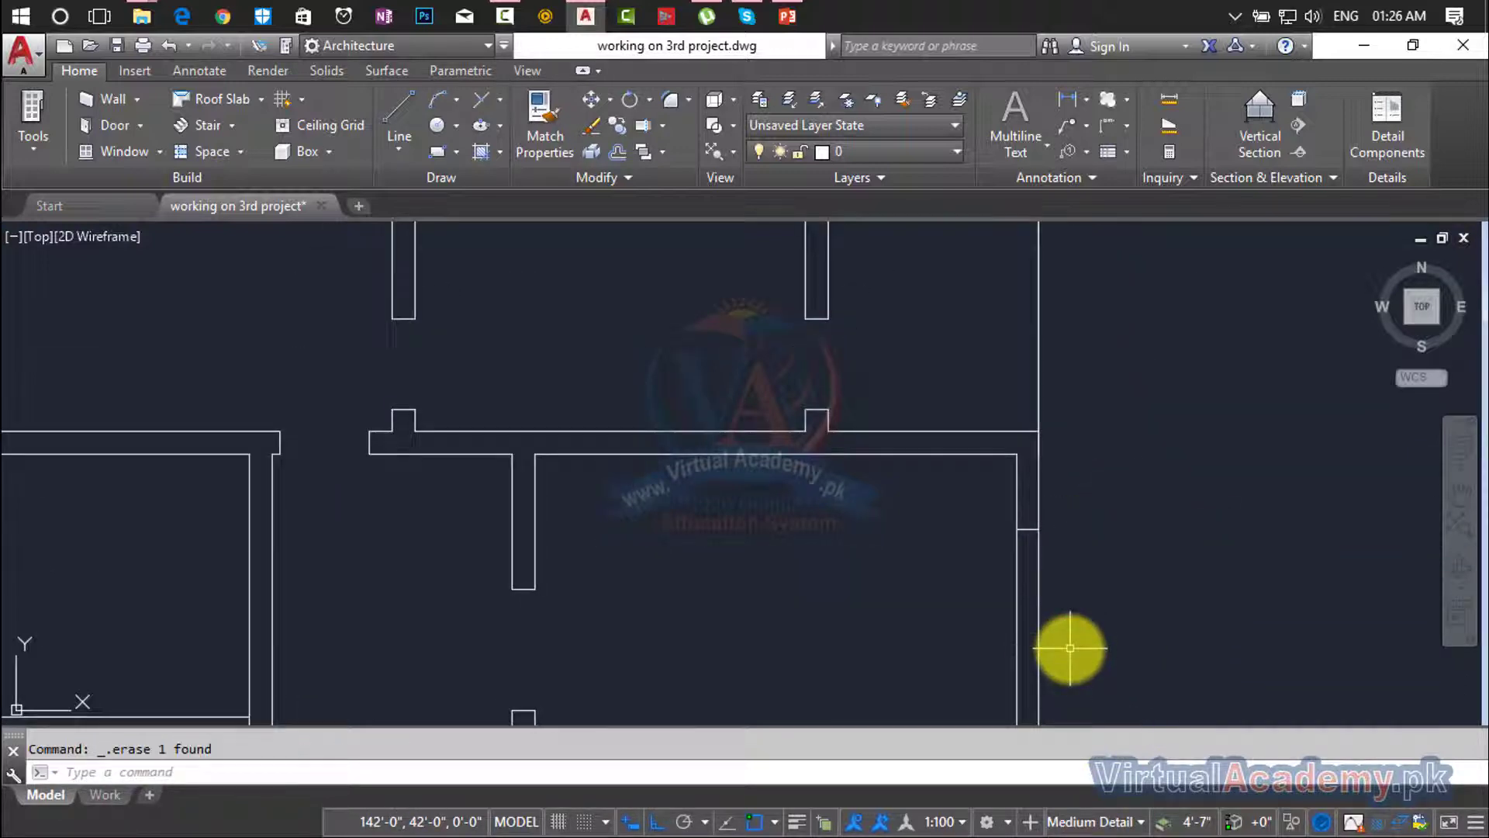
# Draw a line along the south wall's outer face between the two window end lines.
pyautogui.scroll(-3, 1067, 632)
pyautogui.scroll(6, 1117, 375)
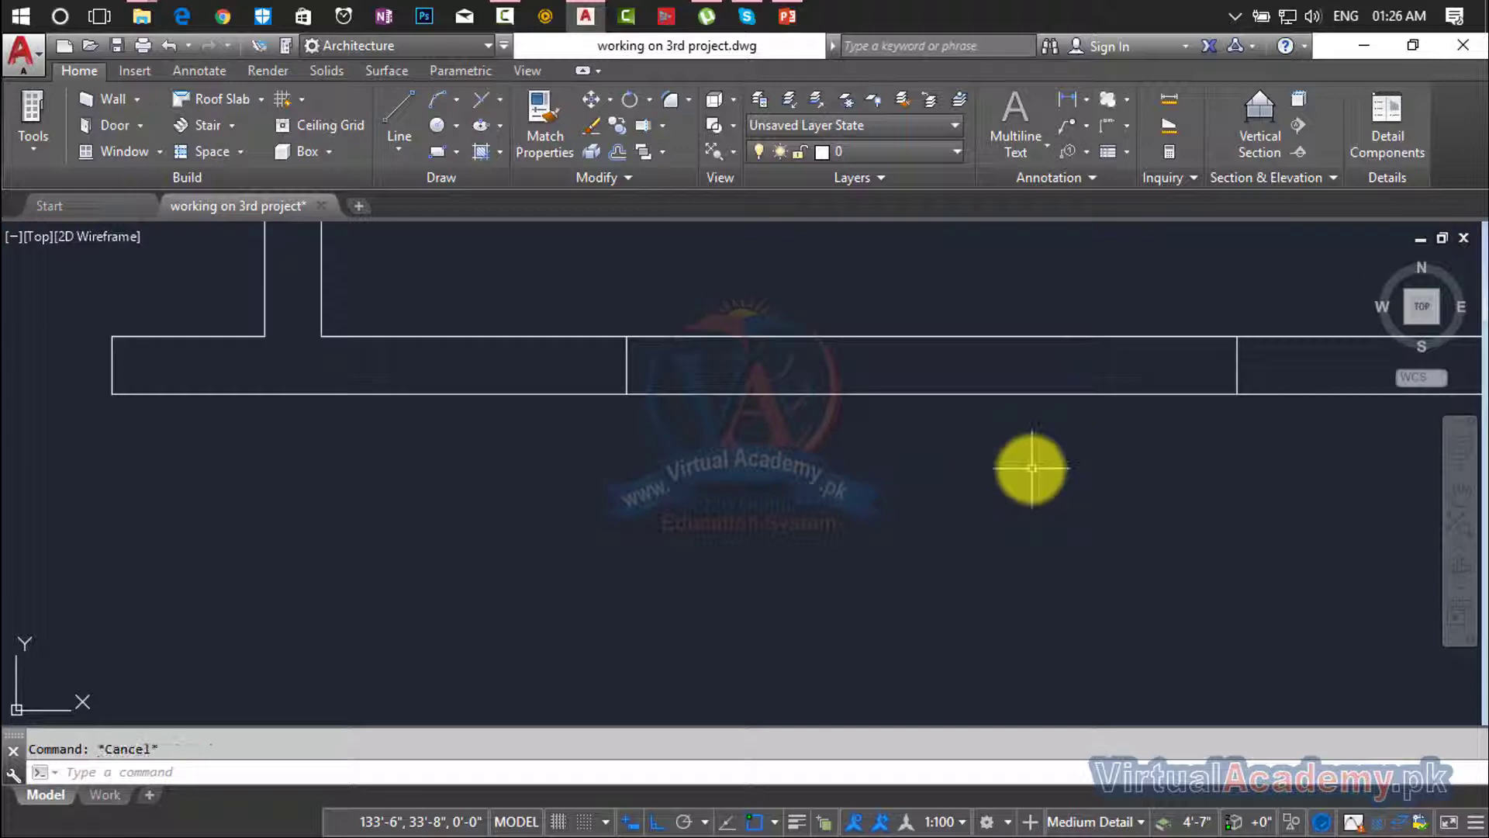
pyautogui.write('l')
pyautogui.press('Return')
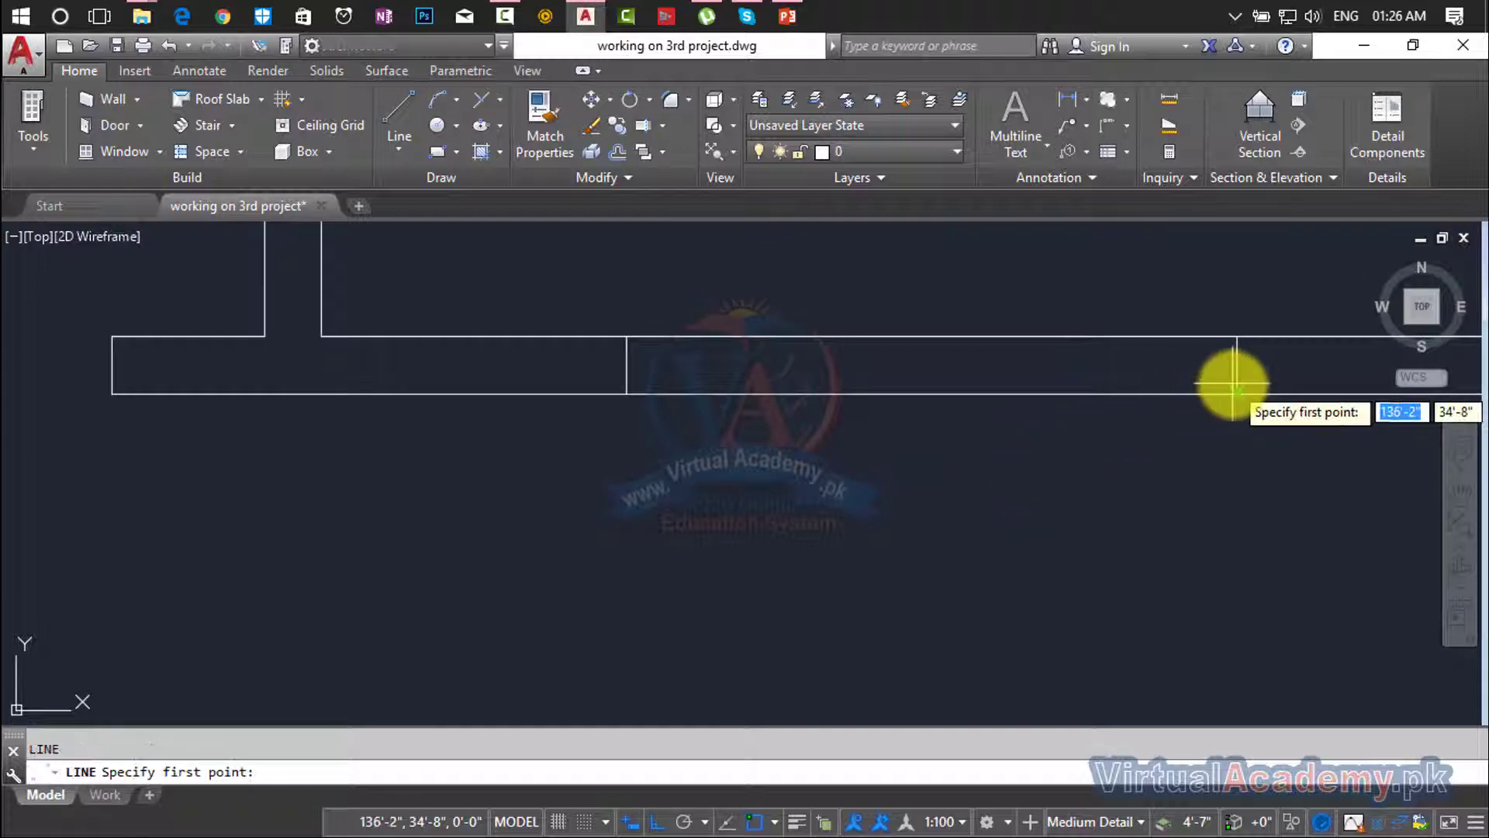
pyautogui.click(1237, 394)
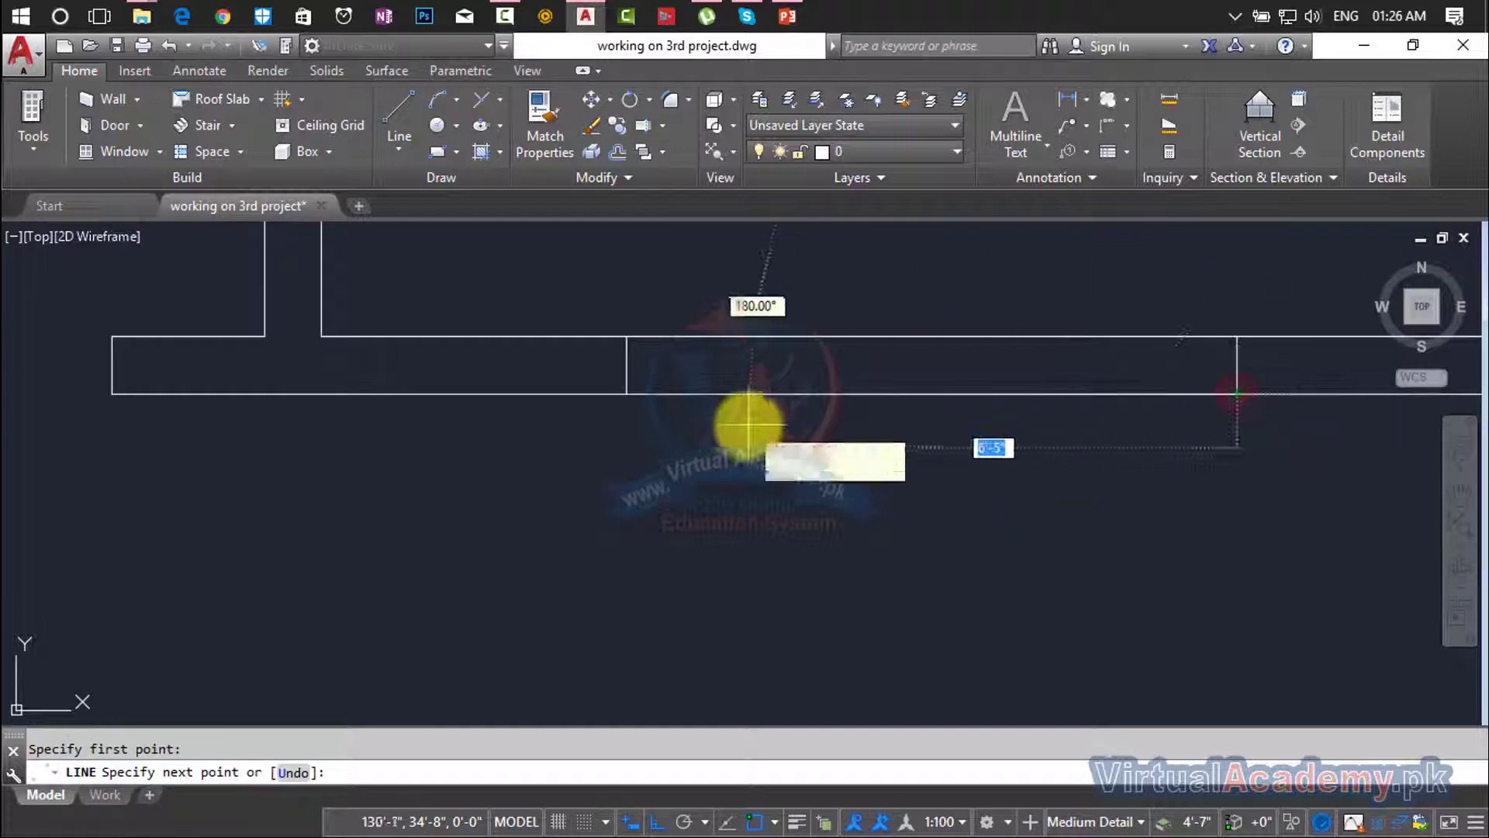
pyautogui.click(626, 394)
pyautogui.scroll(-2, 864, 445)
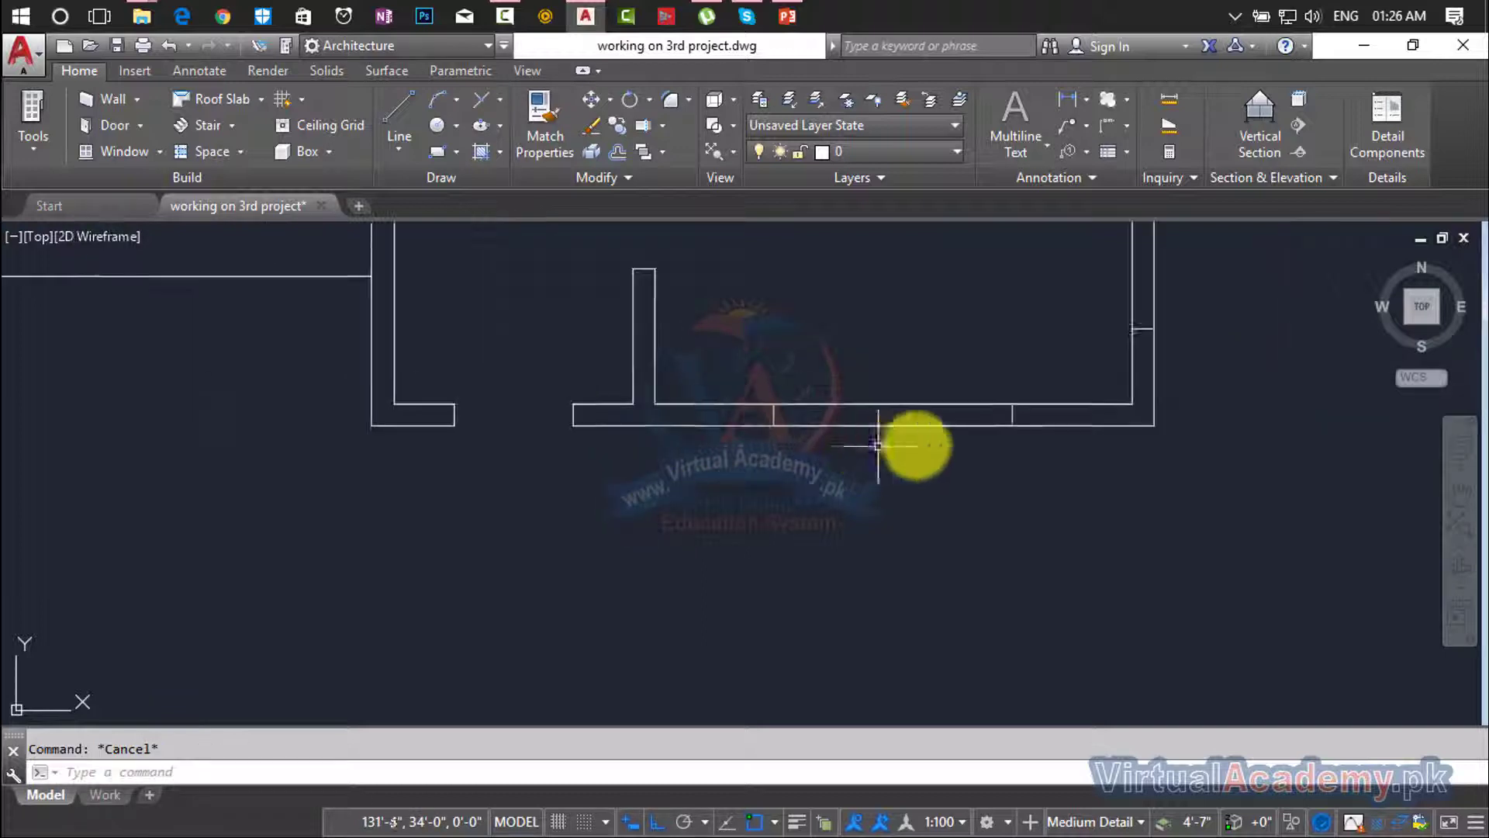
# Draw a line along the southeast room's east outer wall face between the two window end lines.
pyautogui.moveTo(1033, 444); pyautogui.dragTo(705, 556, button='middle')
pyautogui.moveTo(838, 495); pyautogui.dragTo(852, 576, button='middle')
pyautogui.press('Return')
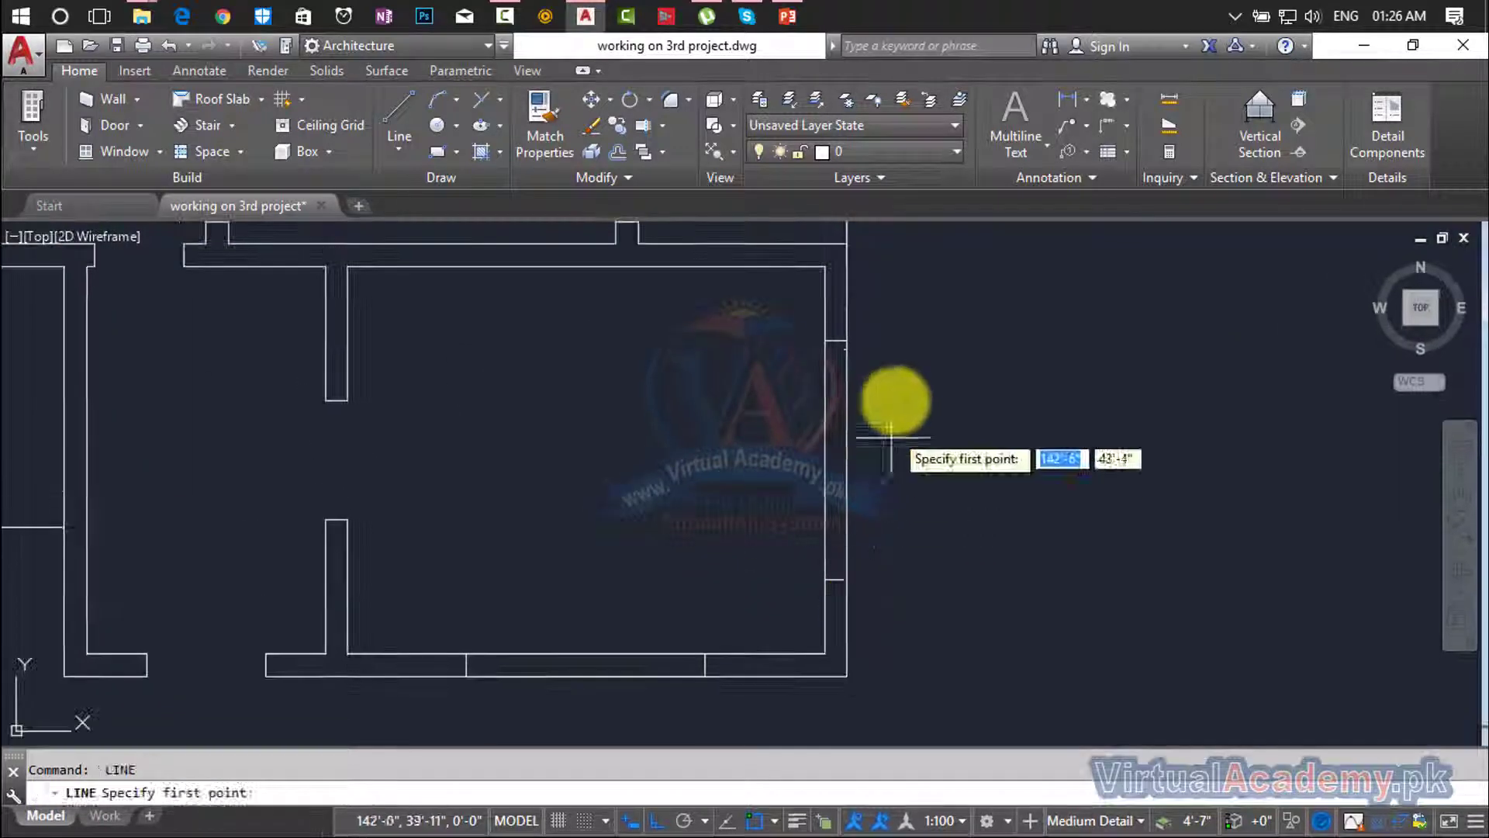
pyautogui.click(848, 342)
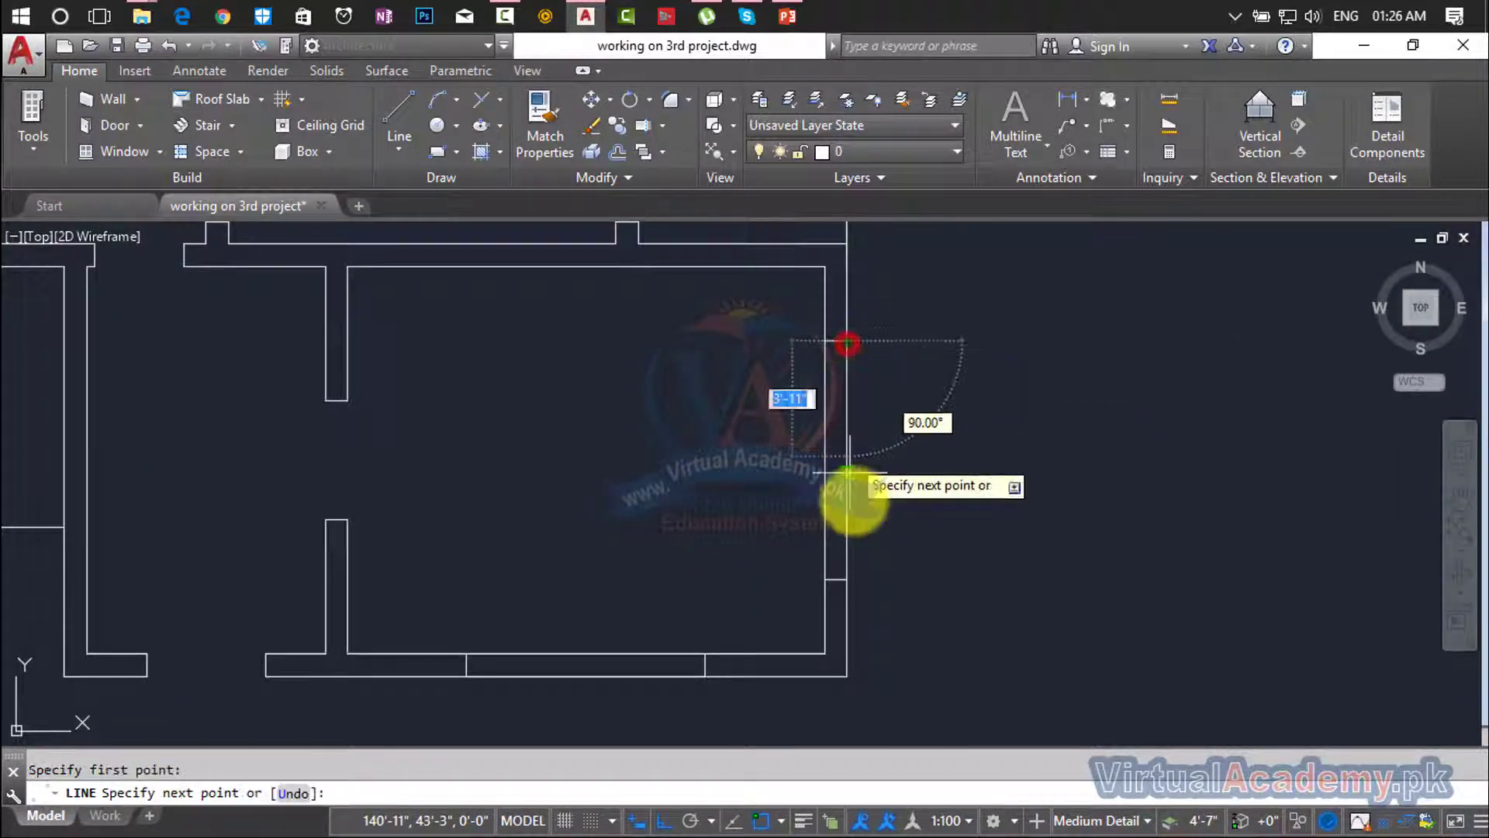
pyautogui.click(843, 580)
pyautogui.press('Return')
pyautogui.scroll(-2, 892, 519)
pyautogui.moveTo(904, 505); pyautogui.dragTo(1030, 458, button='middle')
pyautogui.press('Escape')
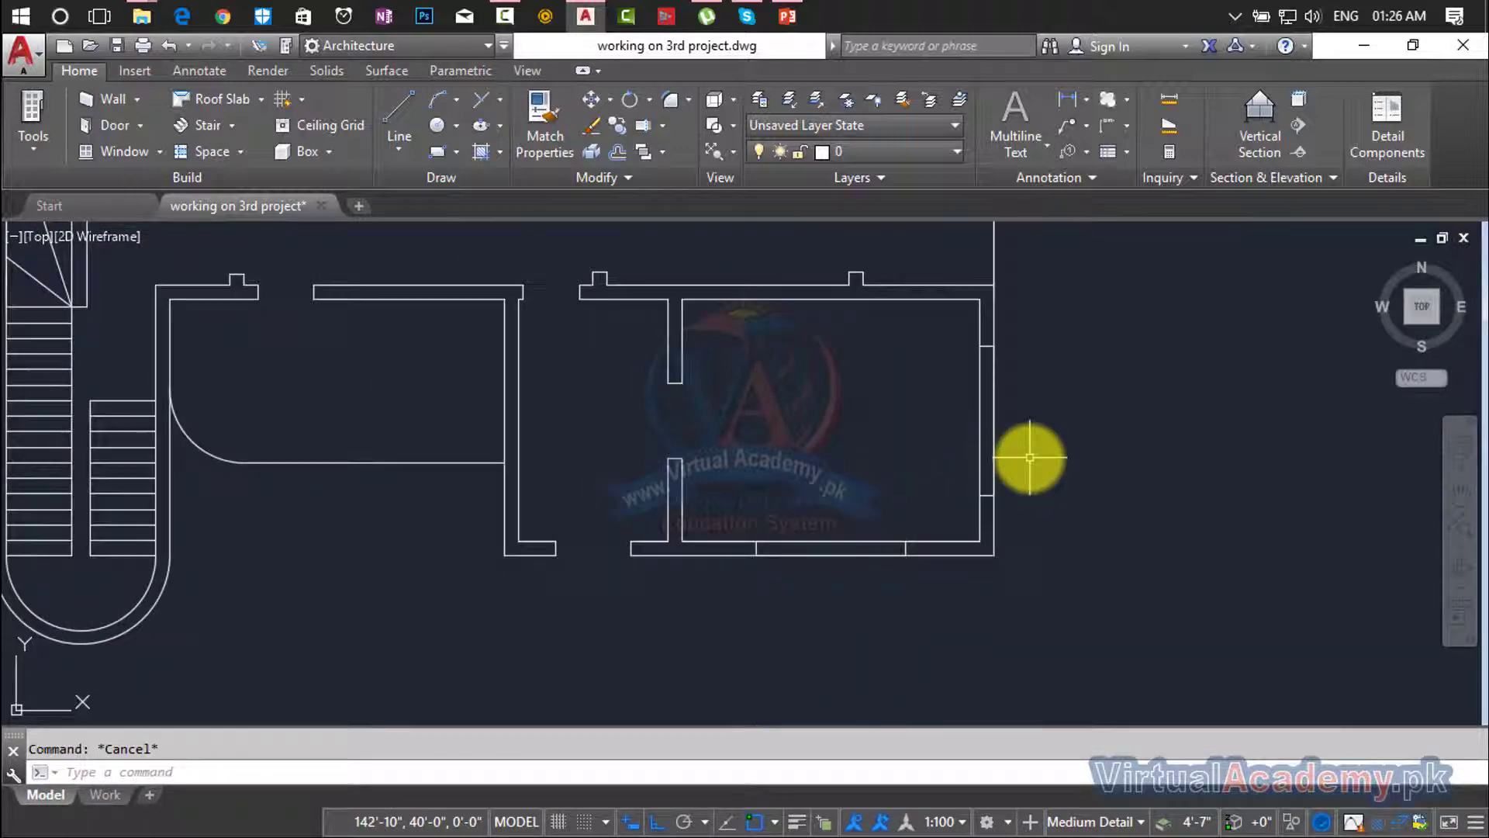
# Offset the east window's outer line inward twice at 3" spacing to form the glazing lines.
pyautogui.write('o')
pyautogui.press('Return')
pyautogui.write('3"')
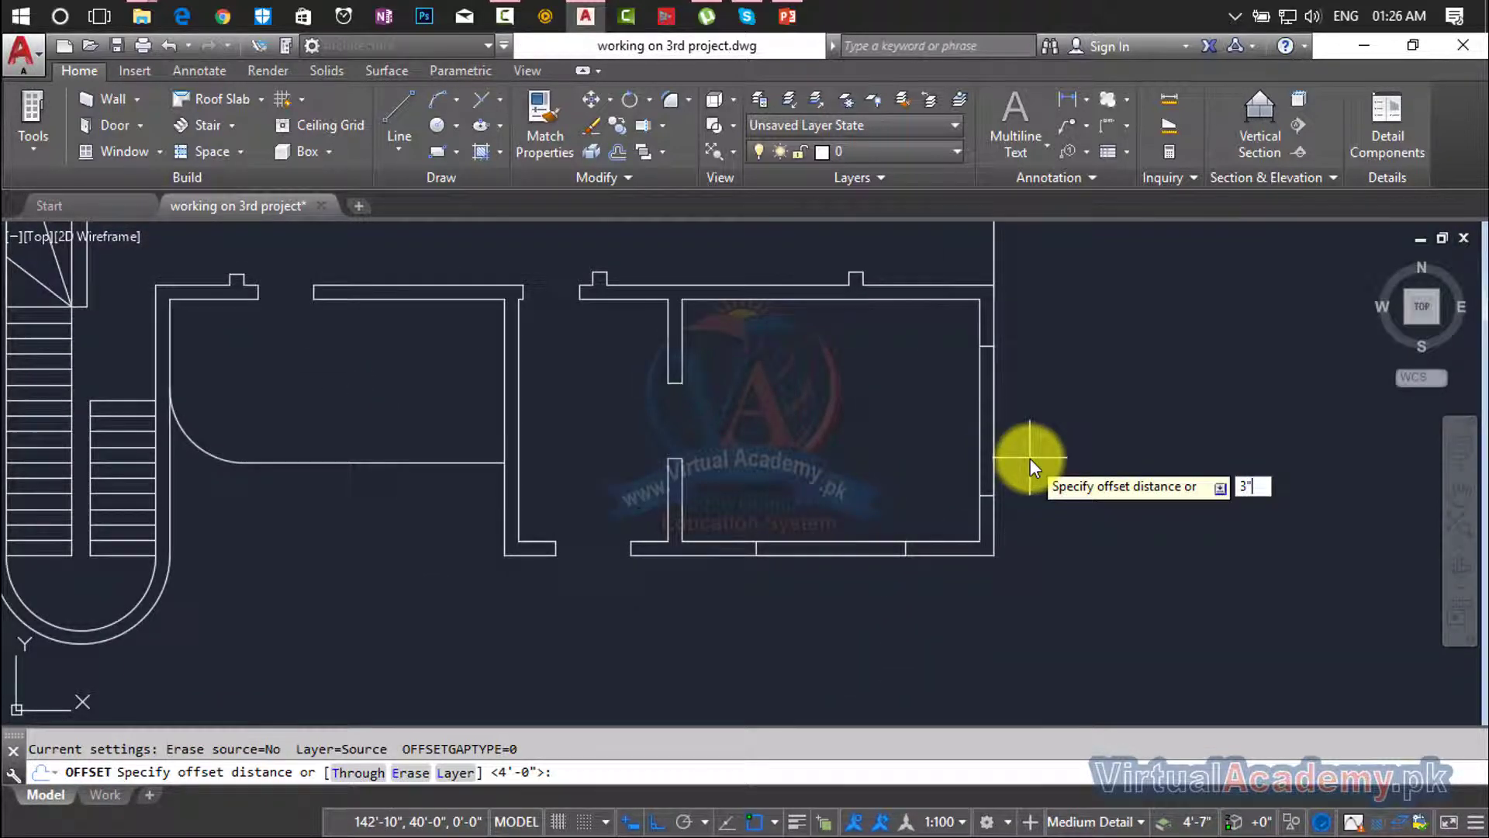
pyautogui.press('Return')
pyautogui.scroll(3, 1001, 451)
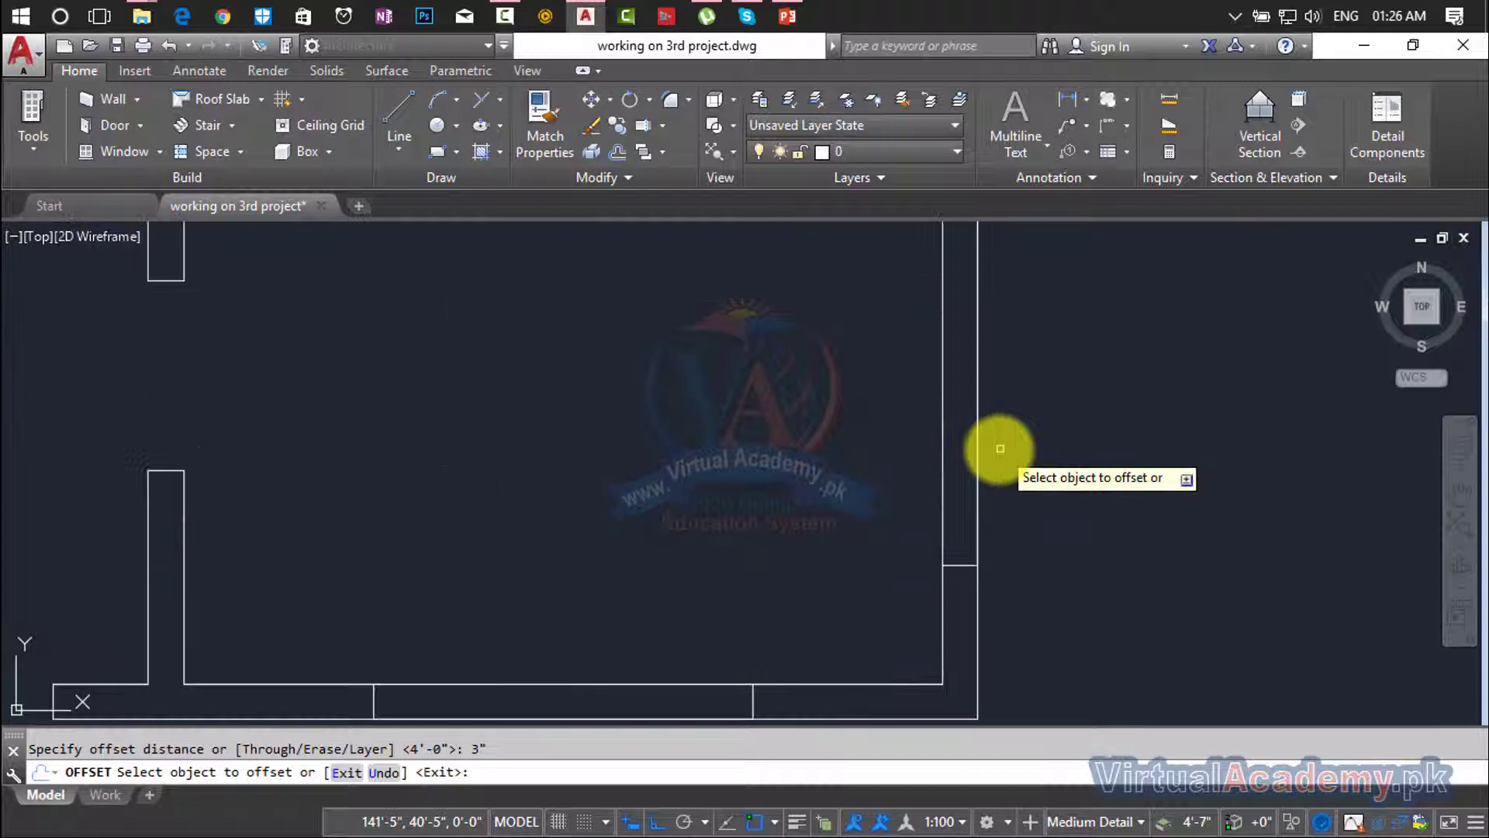
pyautogui.click(962, 464)
pyautogui.scroll(2, 968, 463)
pyautogui.click(963, 466)
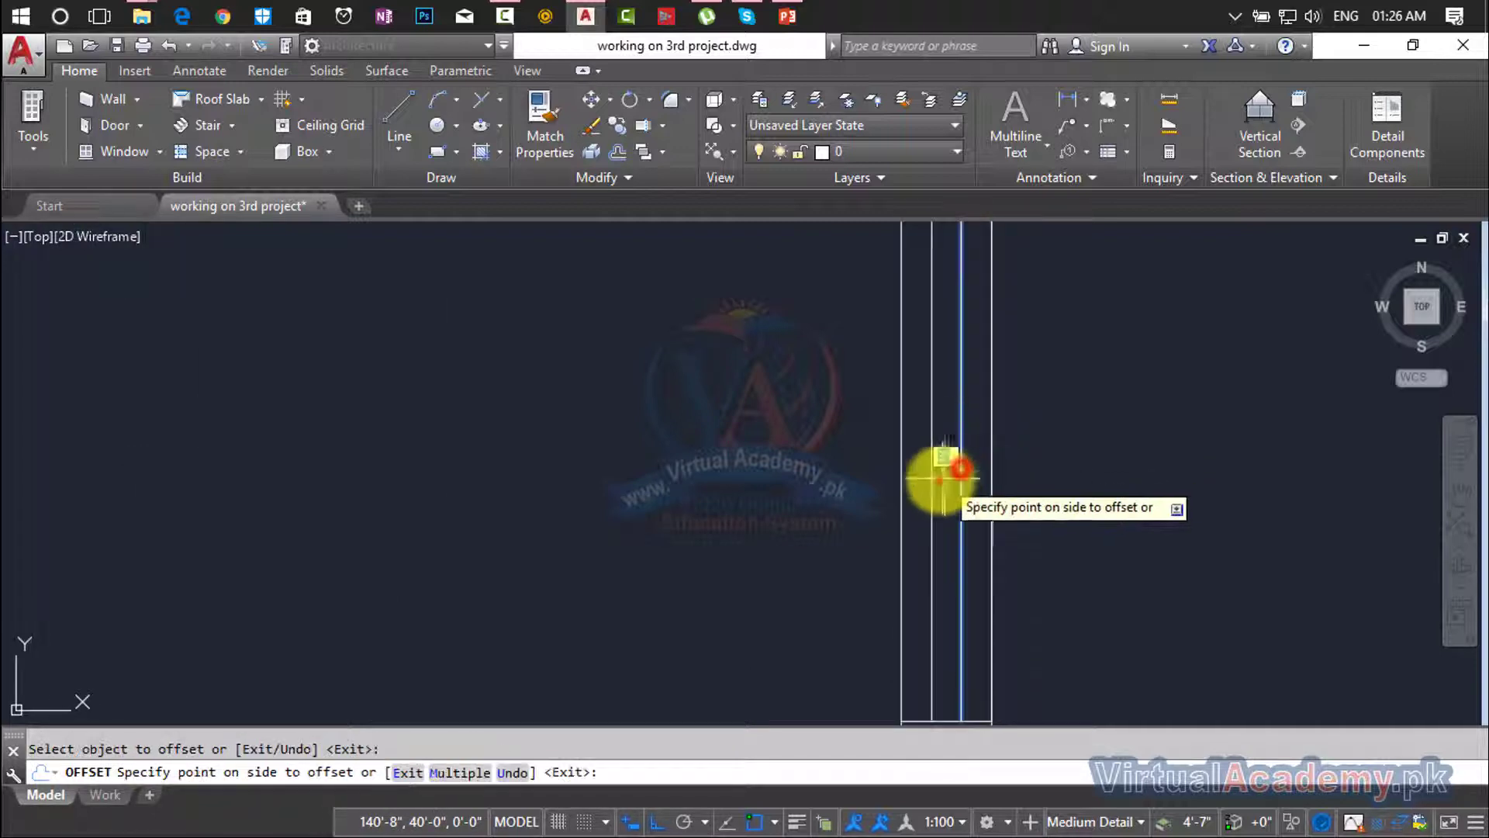
pyautogui.click(943, 481)
# Offset the south window's outer line inward twice at 3" spacing to form the glazing lines.
pyautogui.scroll(-3, 993, 434)
pyautogui.scroll(5, 885, 463)
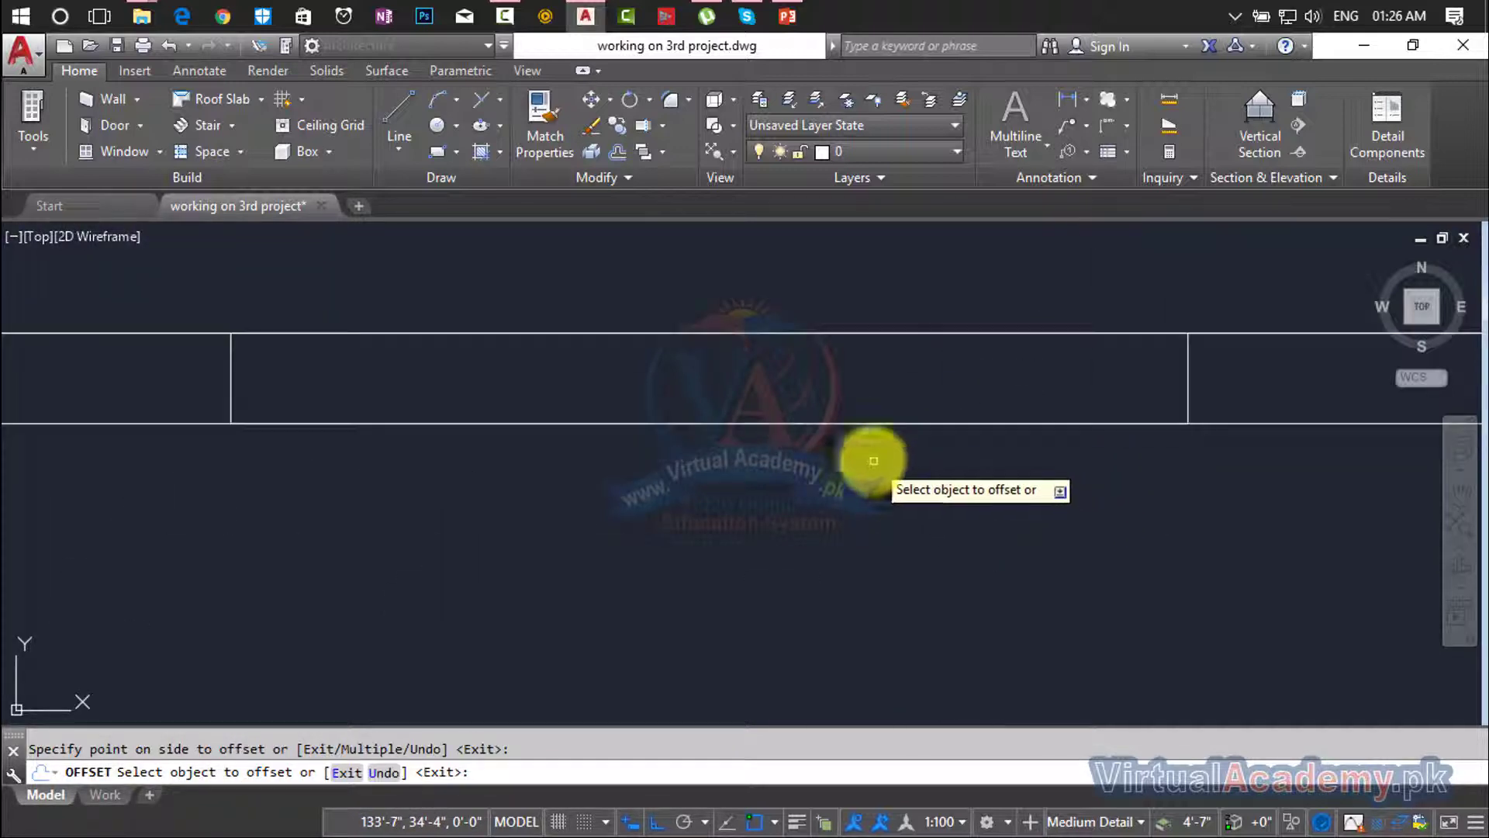
pyautogui.click(858, 393)
pyautogui.click(857, 401)
pyautogui.click(857, 395)
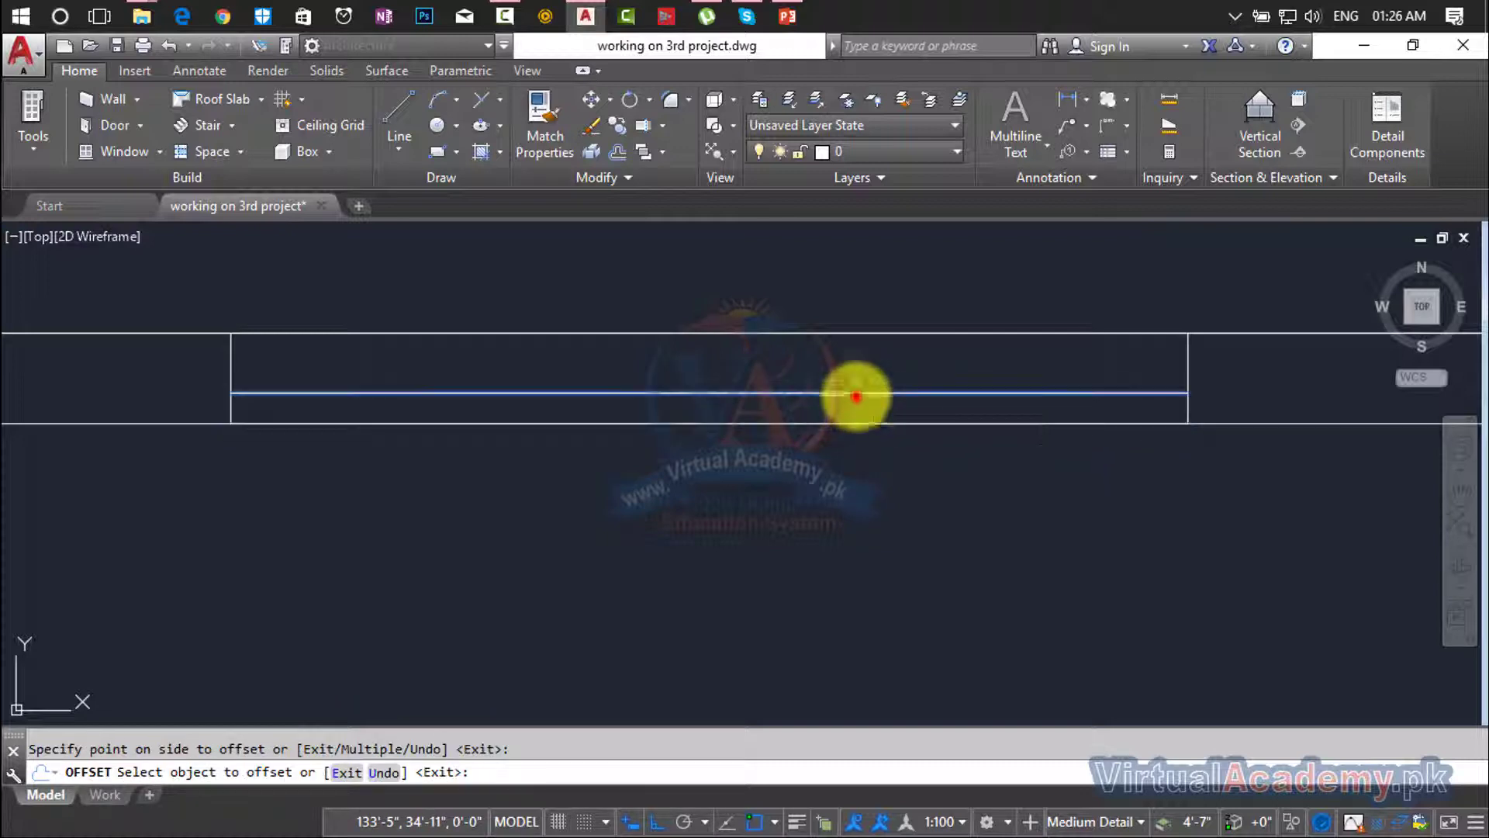
pyautogui.click(858, 373)
pyautogui.scroll(-4, 861, 384)
pyautogui.scroll(3, 1047, 532)
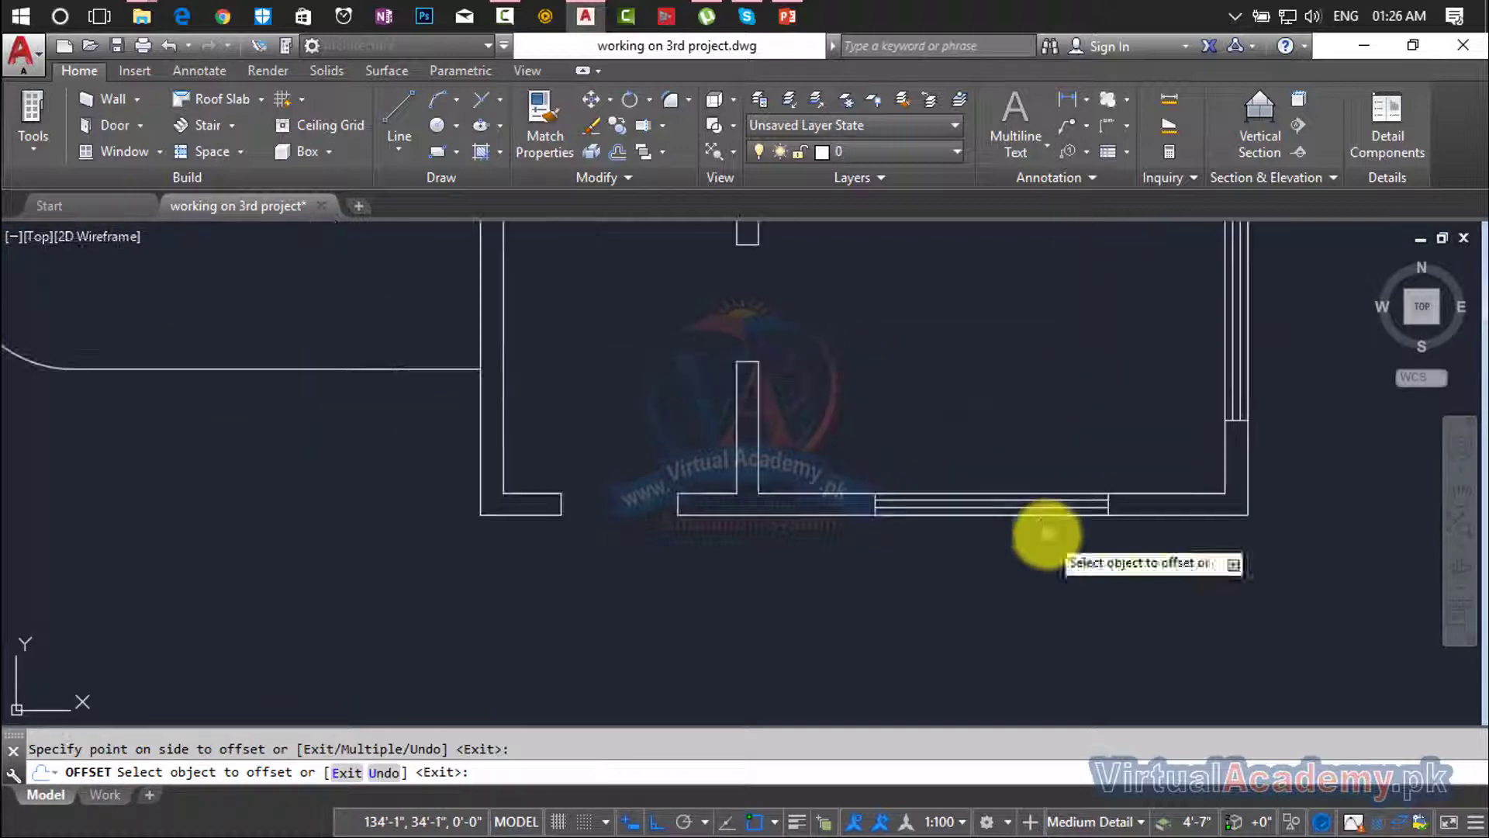
pyautogui.press('Escape')
# Draw a polyline door leaf in the south entrance opening from the west jamb's midpoint, 4' north and 2" east.
pyautogui.scroll(-5, 758, 592)
pyautogui.scroll(5, 689, 611)
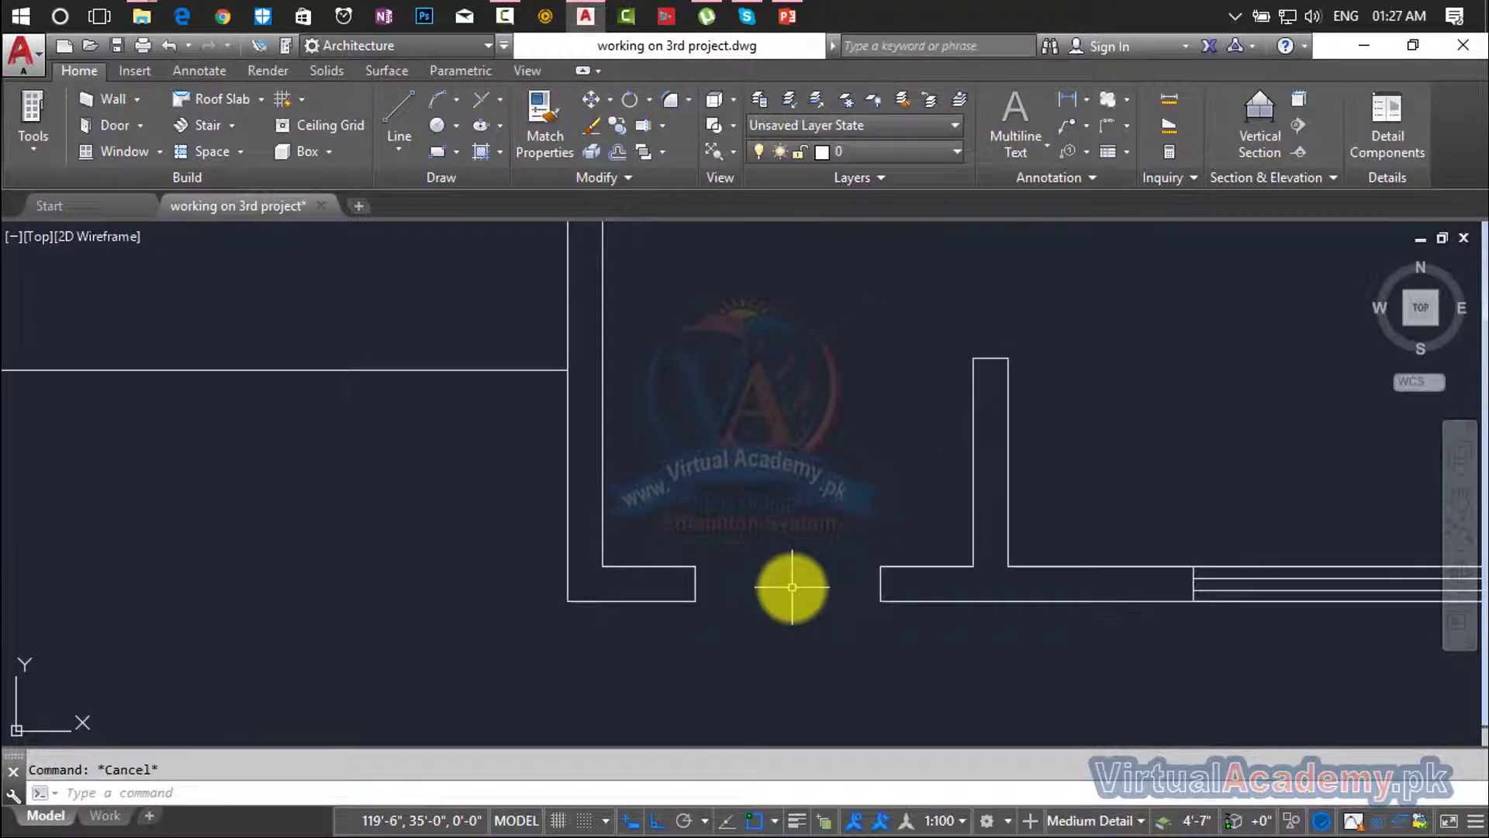
pyautogui.write('L')
pyautogui.press('Escape')
pyautogui.click(696, 583)
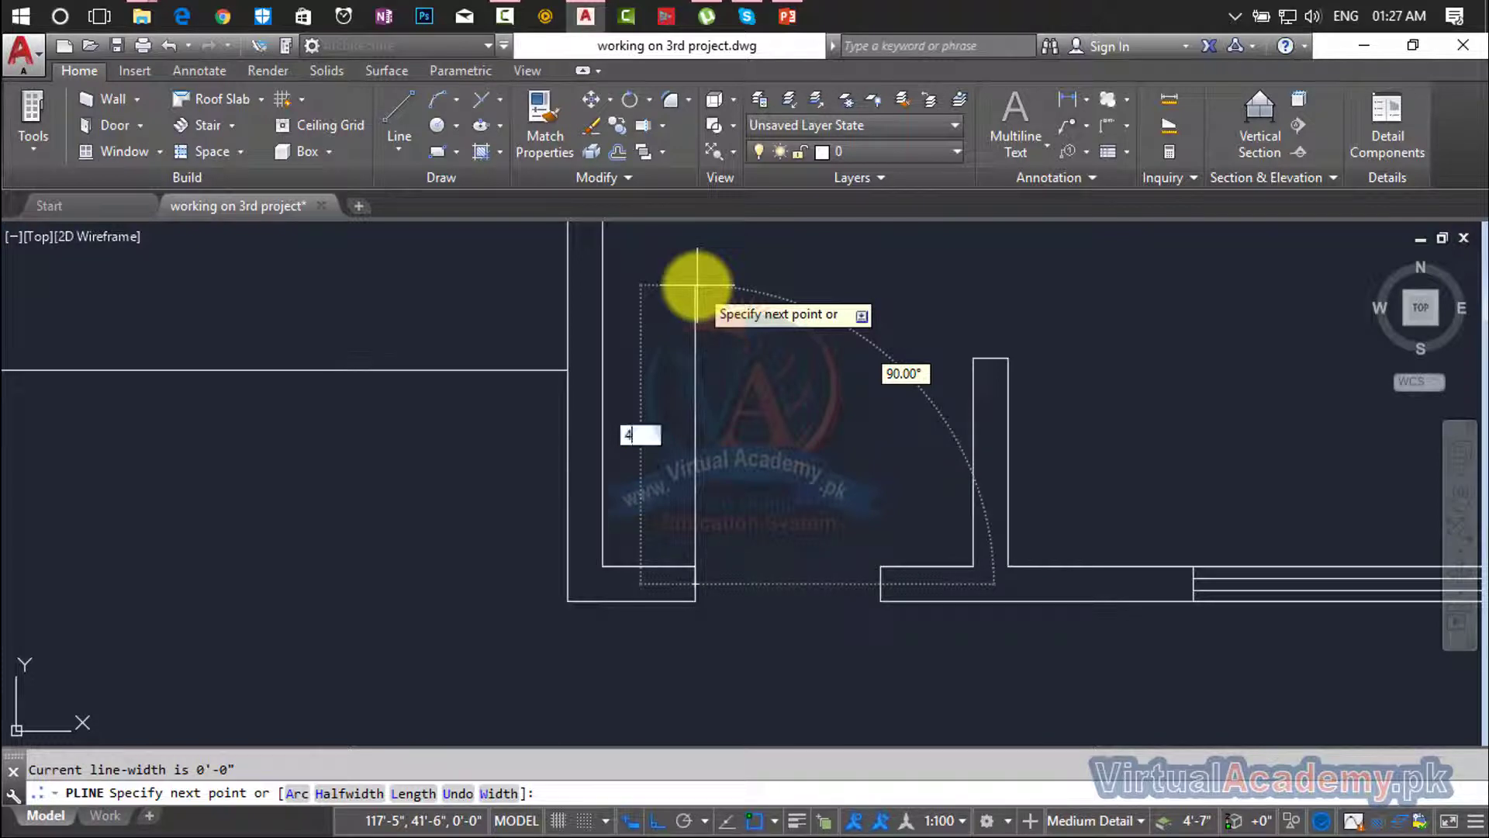
pyautogui.write("4'")
pyautogui.press('Return')
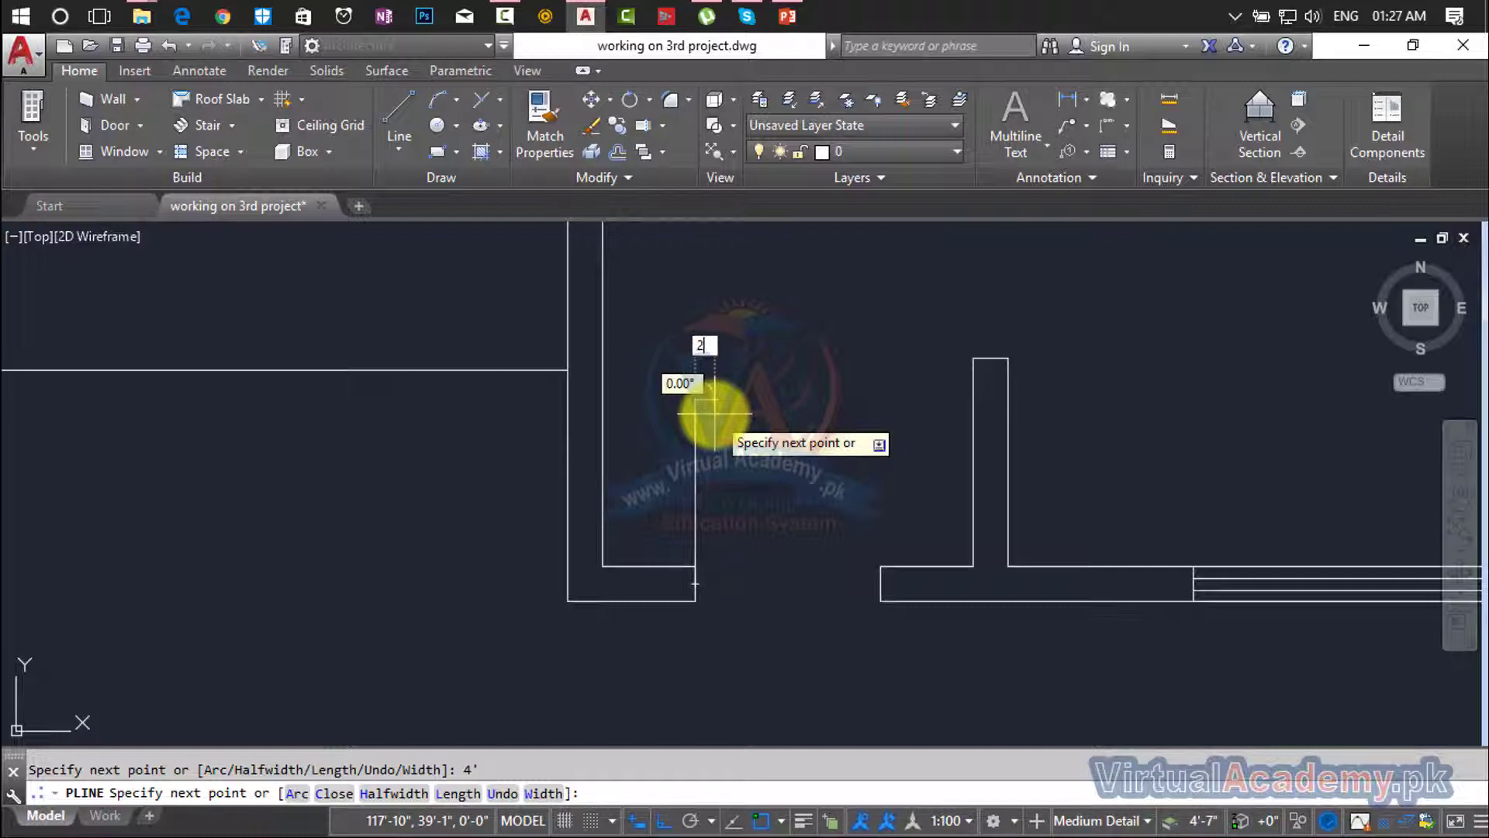
pyautogui.press('Return')
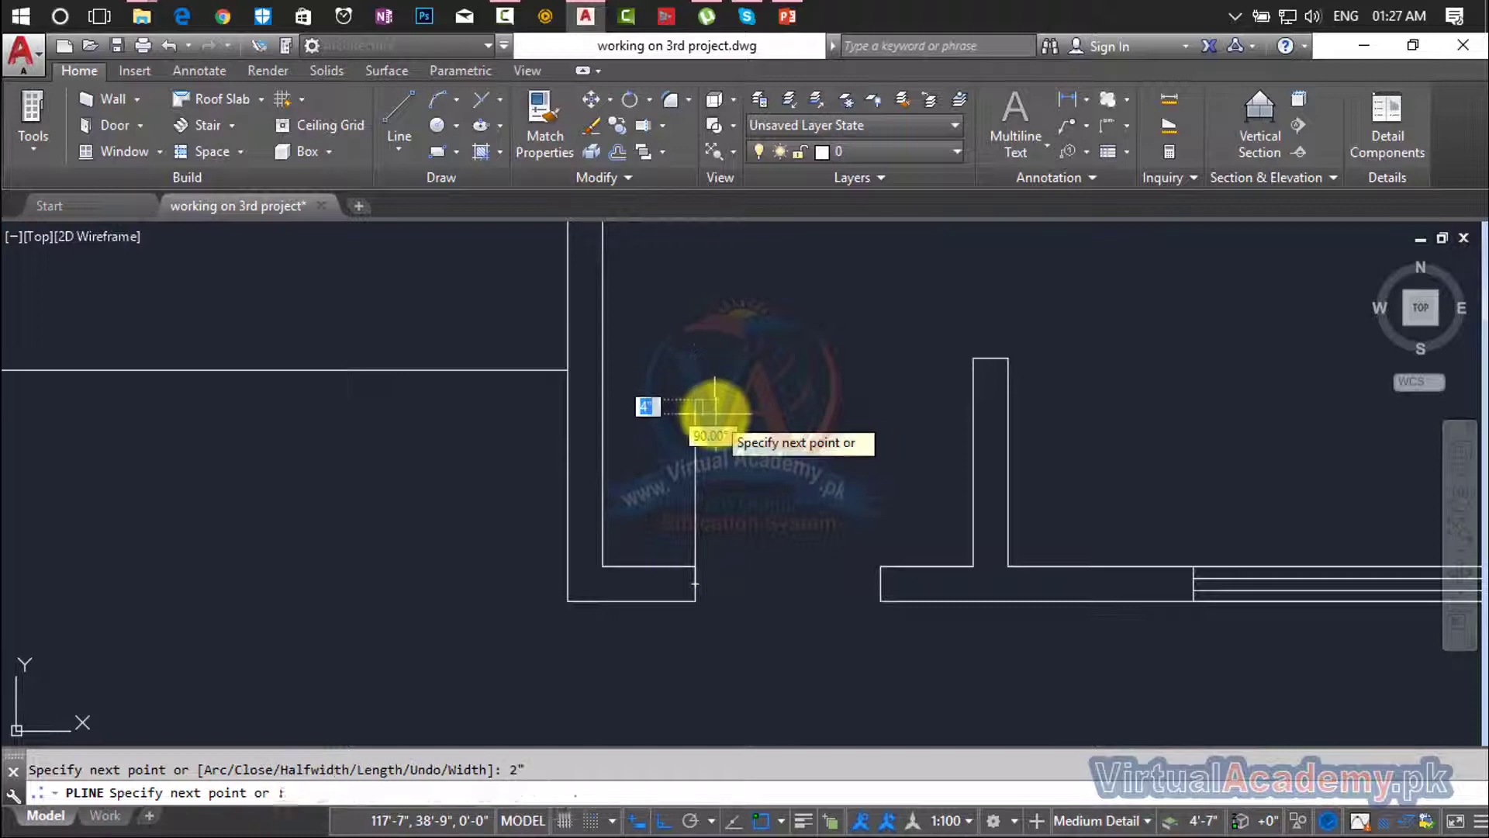
# Complete the south entrance door with a polyline arc from the leaf's end to the opening's east jamb.
pyautogui.write('a')
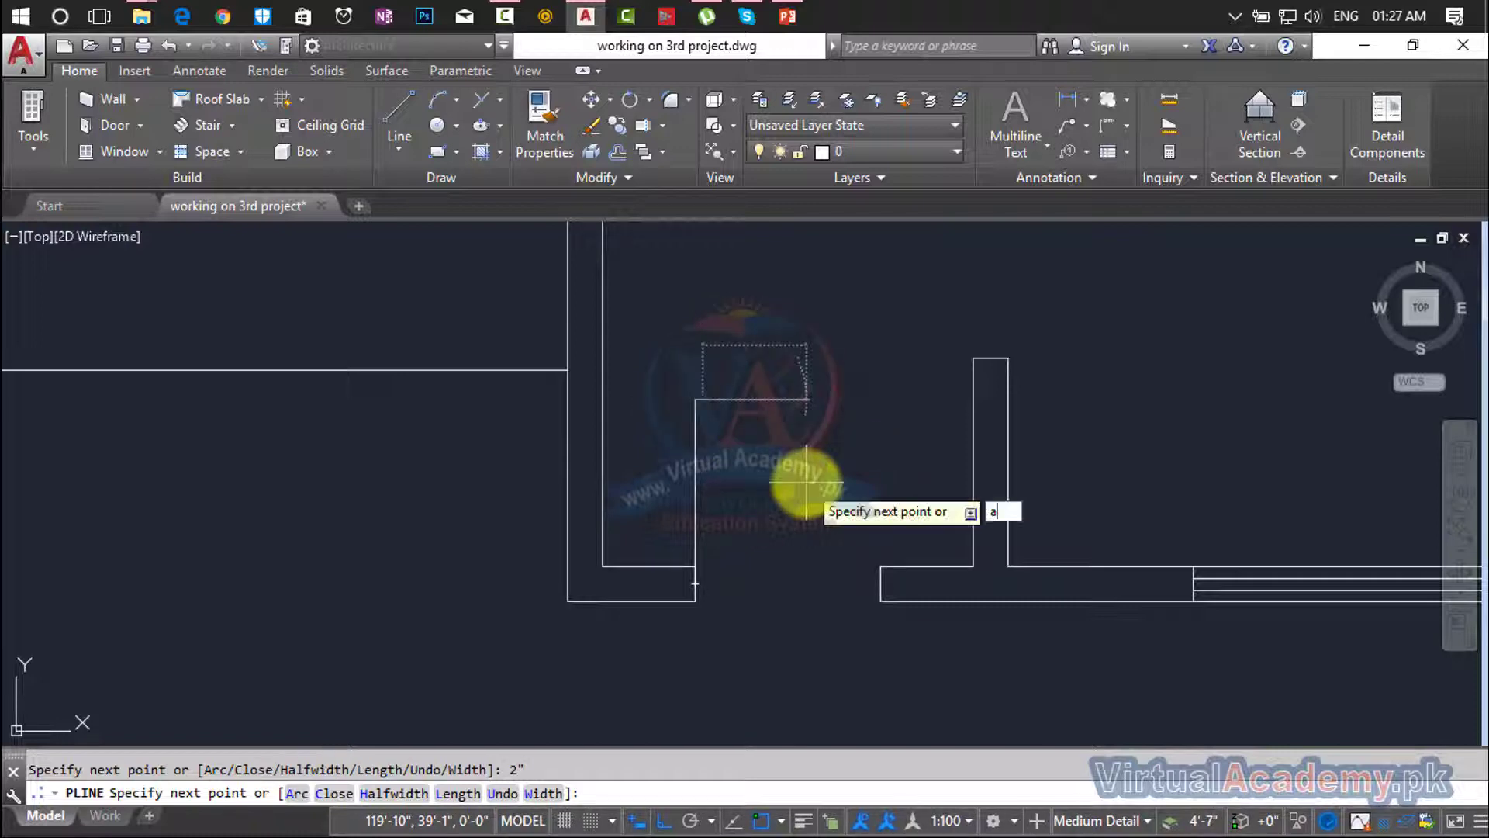
pyautogui.press('Return')
pyautogui.scroll(3, 871, 571)
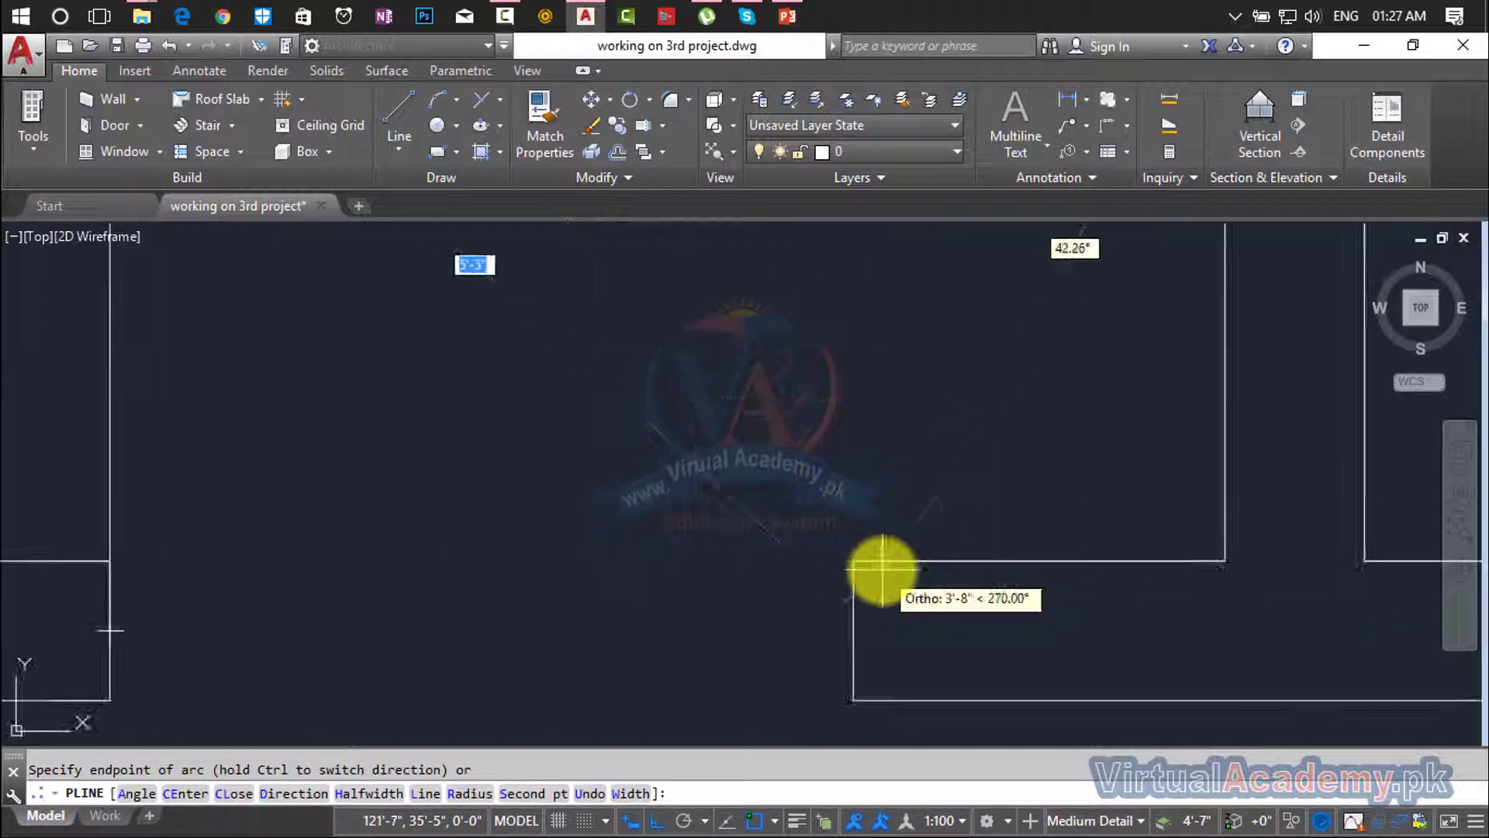
pyautogui.scroll(-5, 851, 565)
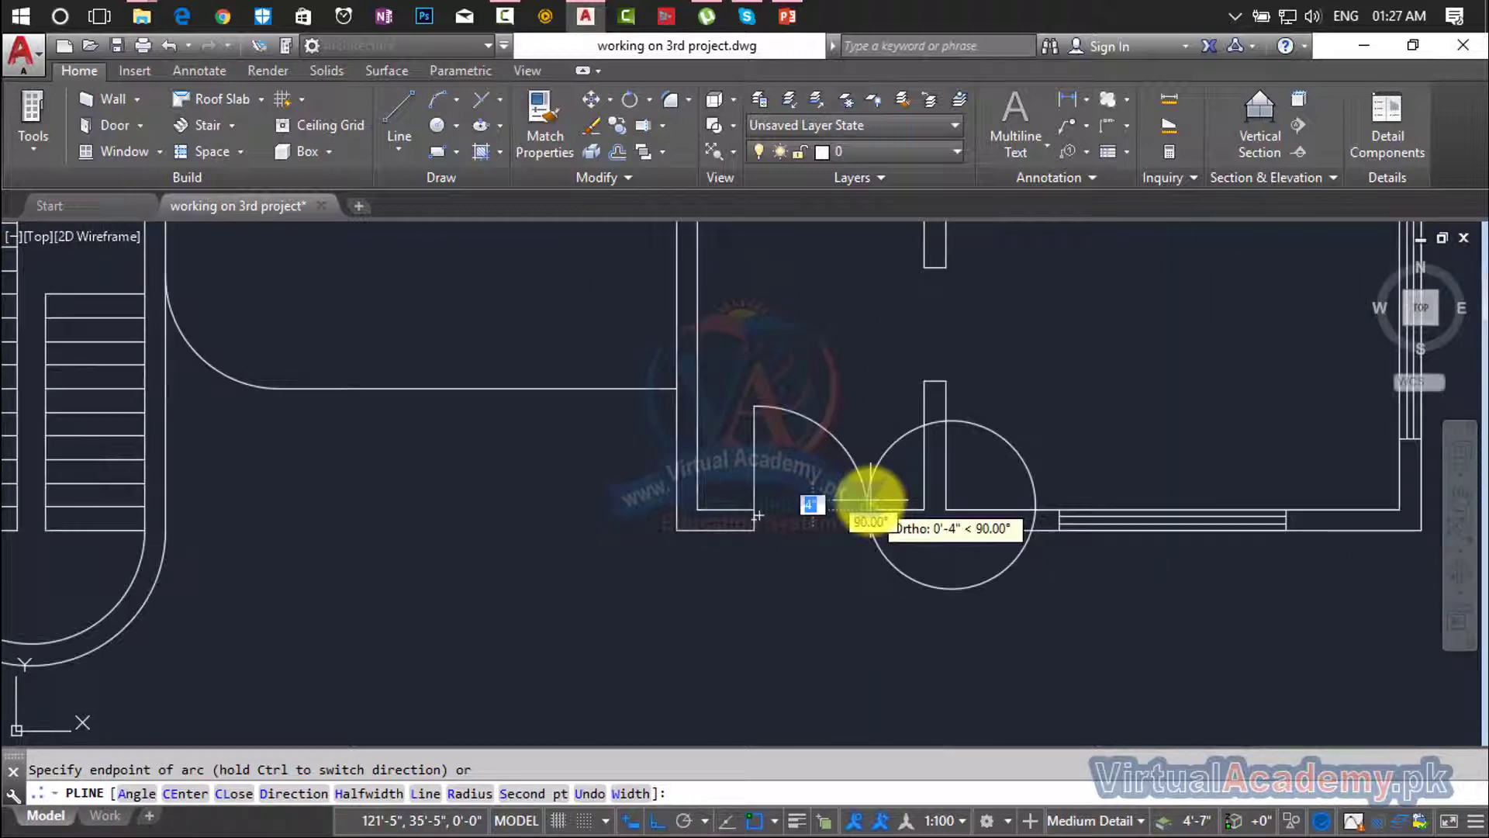
pyautogui.press('Return')
pyautogui.scroll(-5, 842, 467)
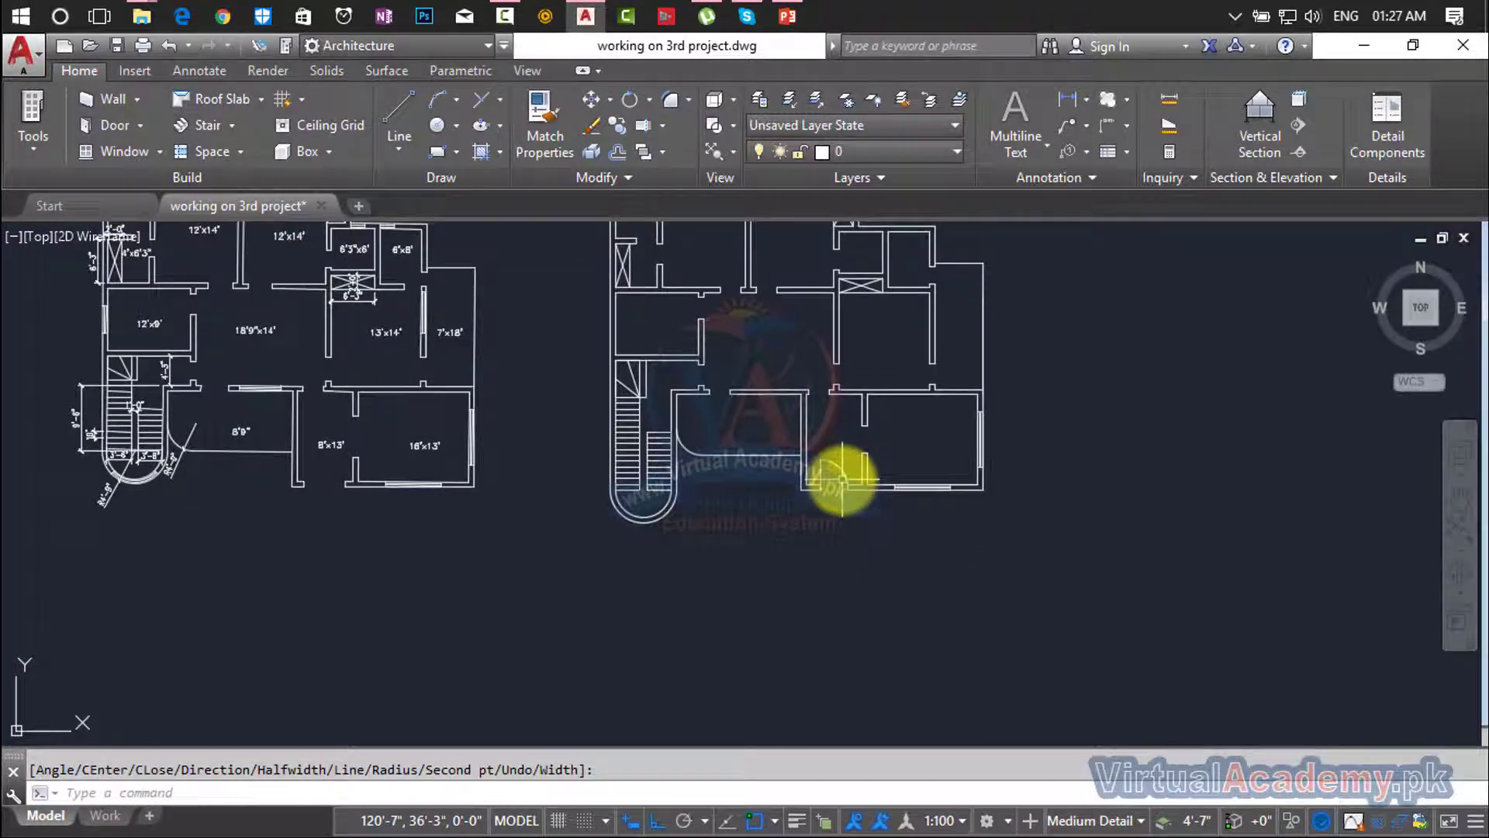
pyautogui.scroll(4, 844, 473)
pyautogui.scroll(6, 795, 539)
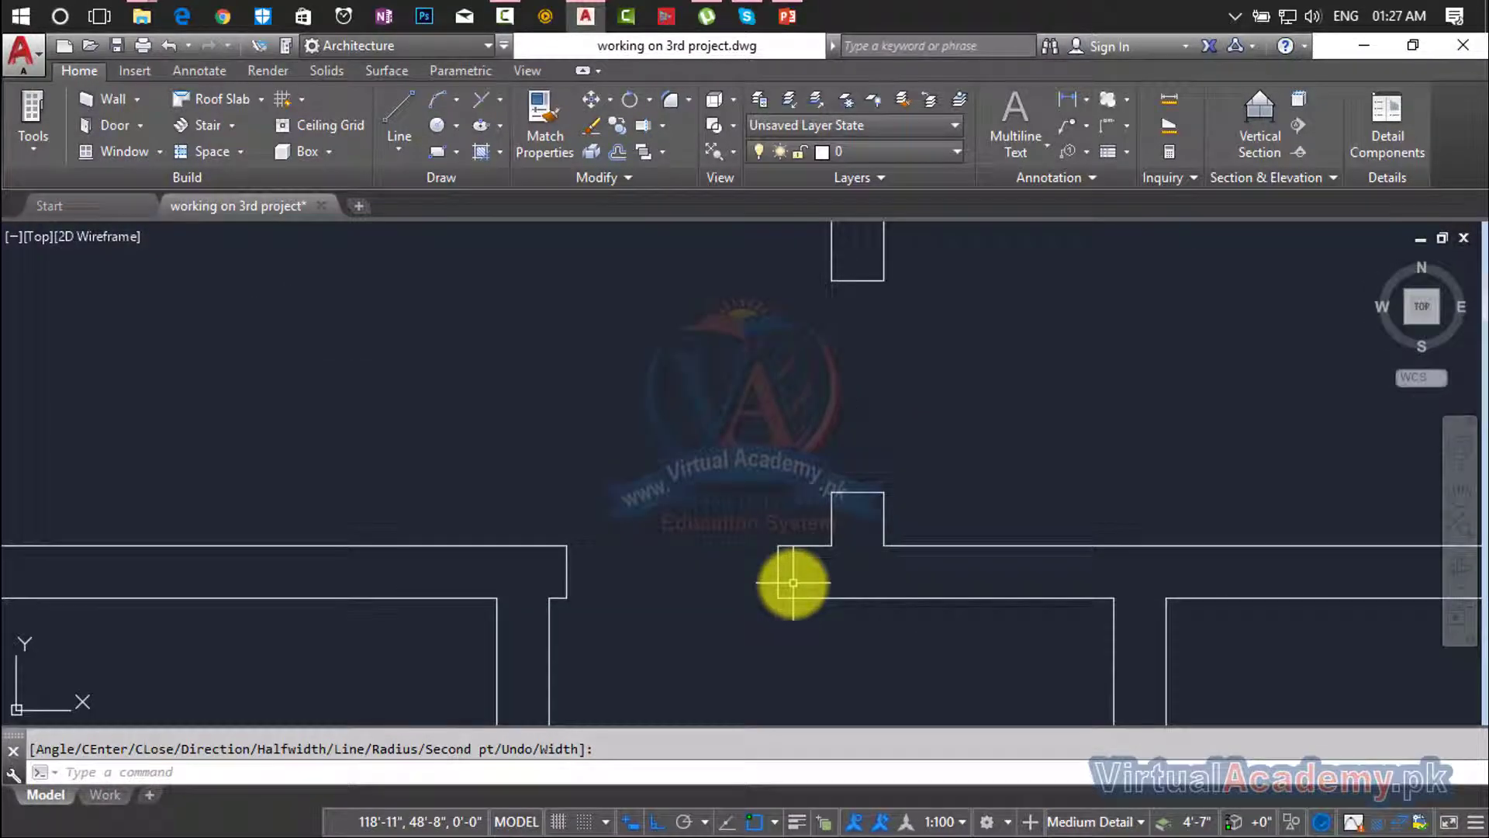
pyautogui.write('l')
pyautogui.press('Return')
pyautogui.click(772, 582)
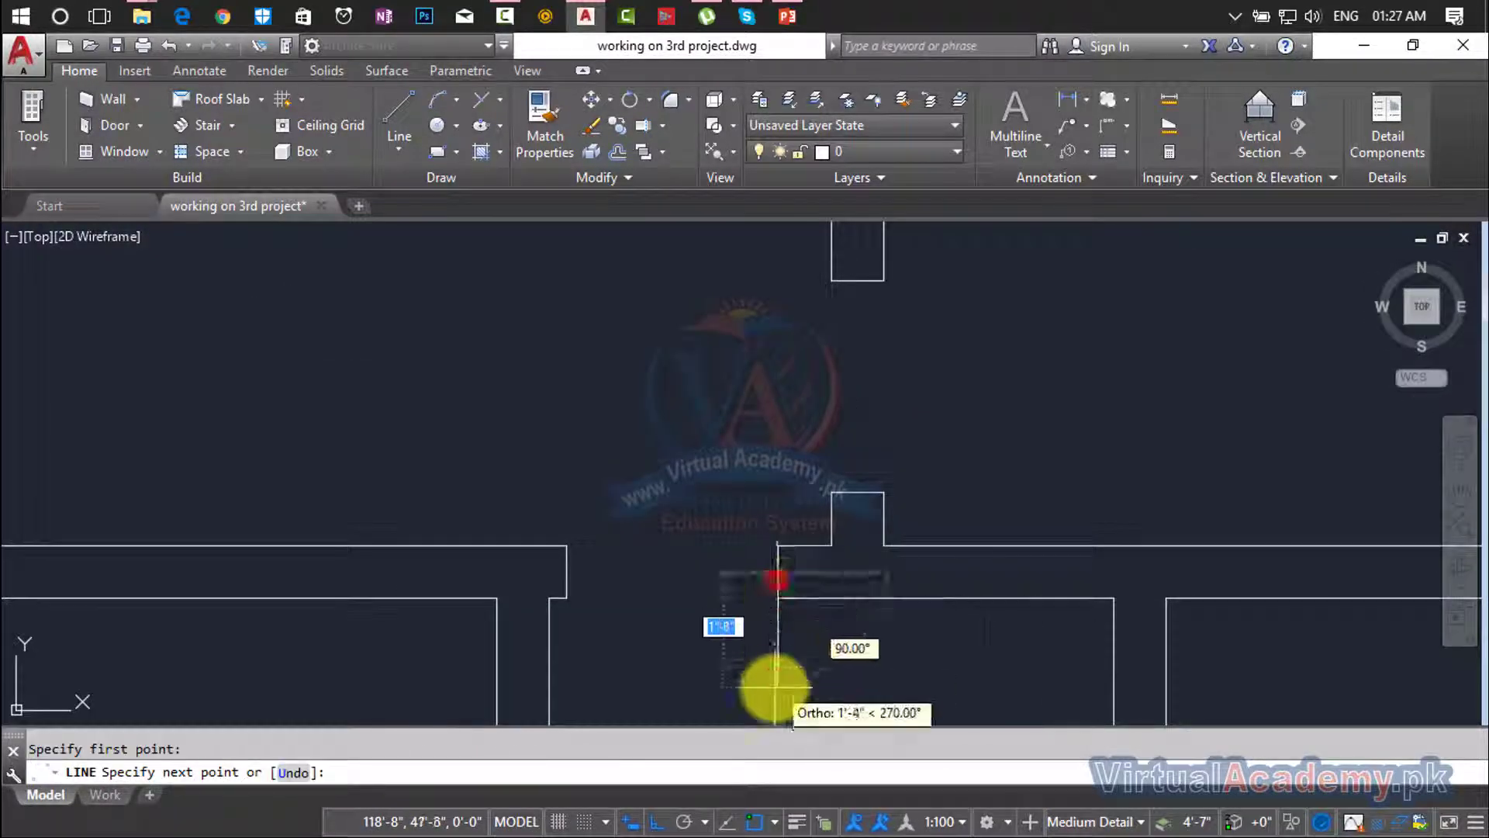
pyautogui.moveTo(771, 688); pyautogui.dragTo(803, 421, button='middle')
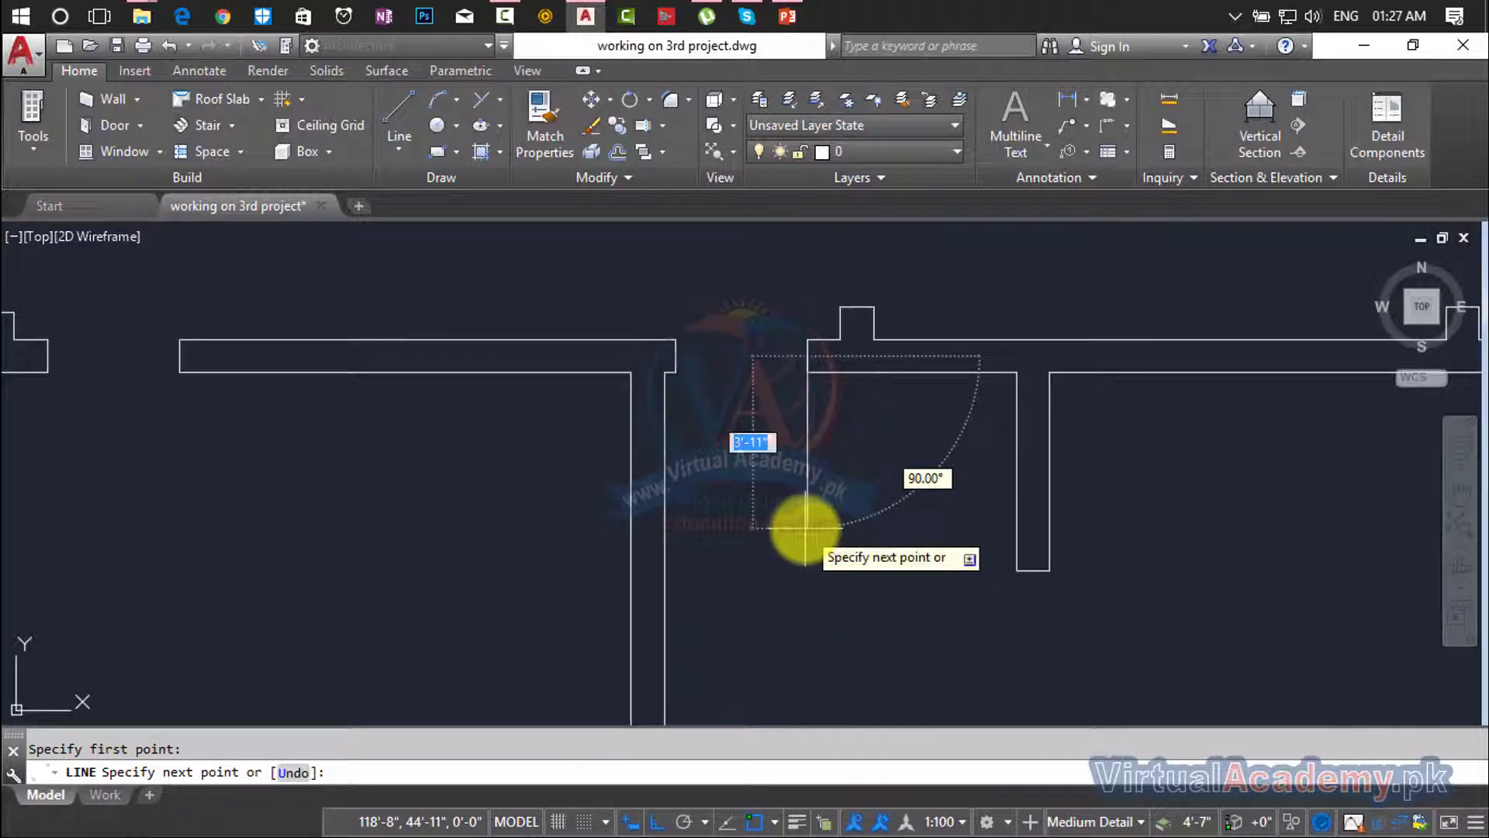
pyautogui.write("4'")
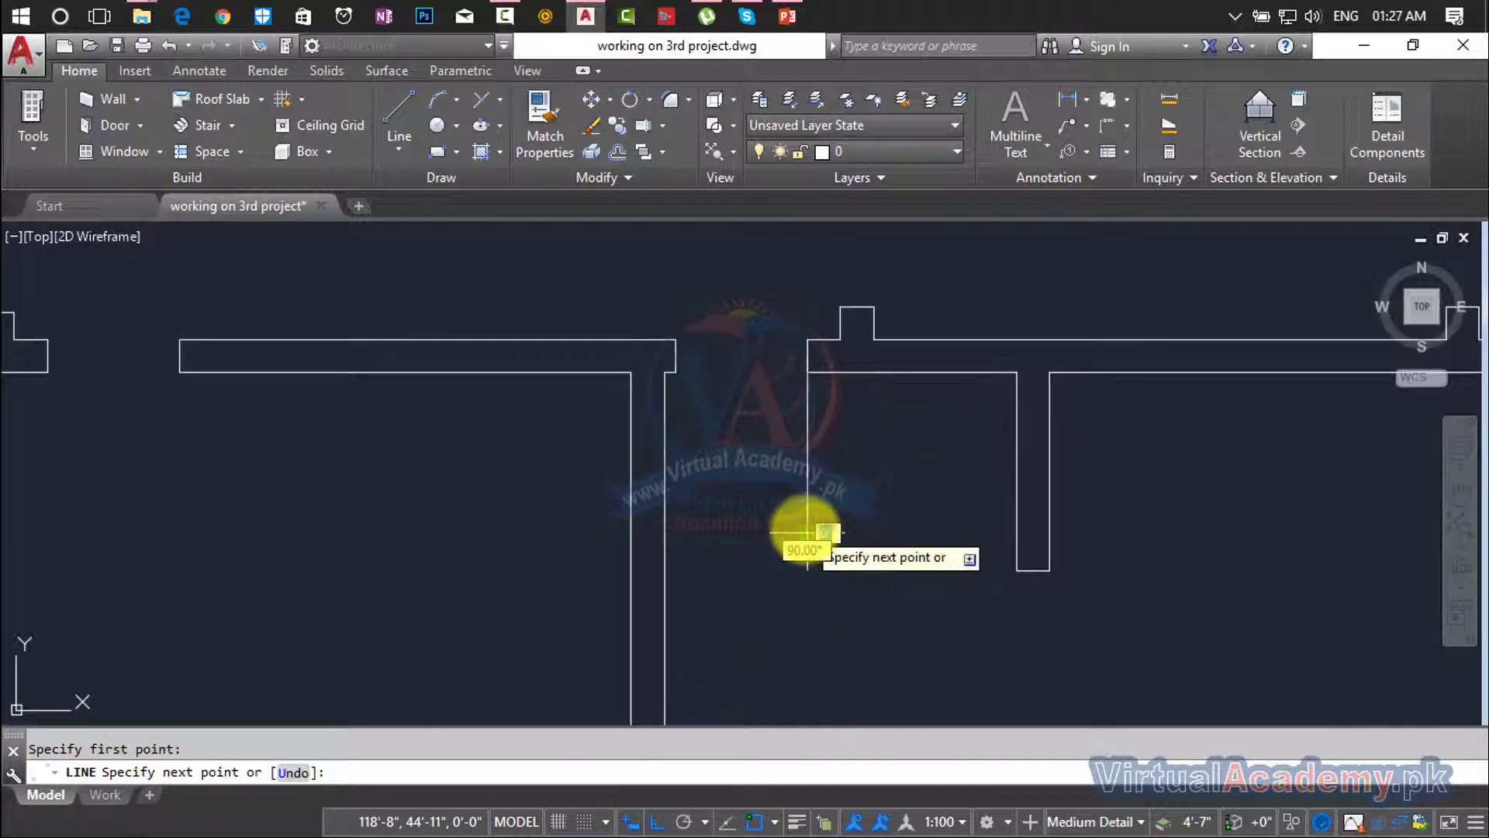
pyautogui.press('Return')
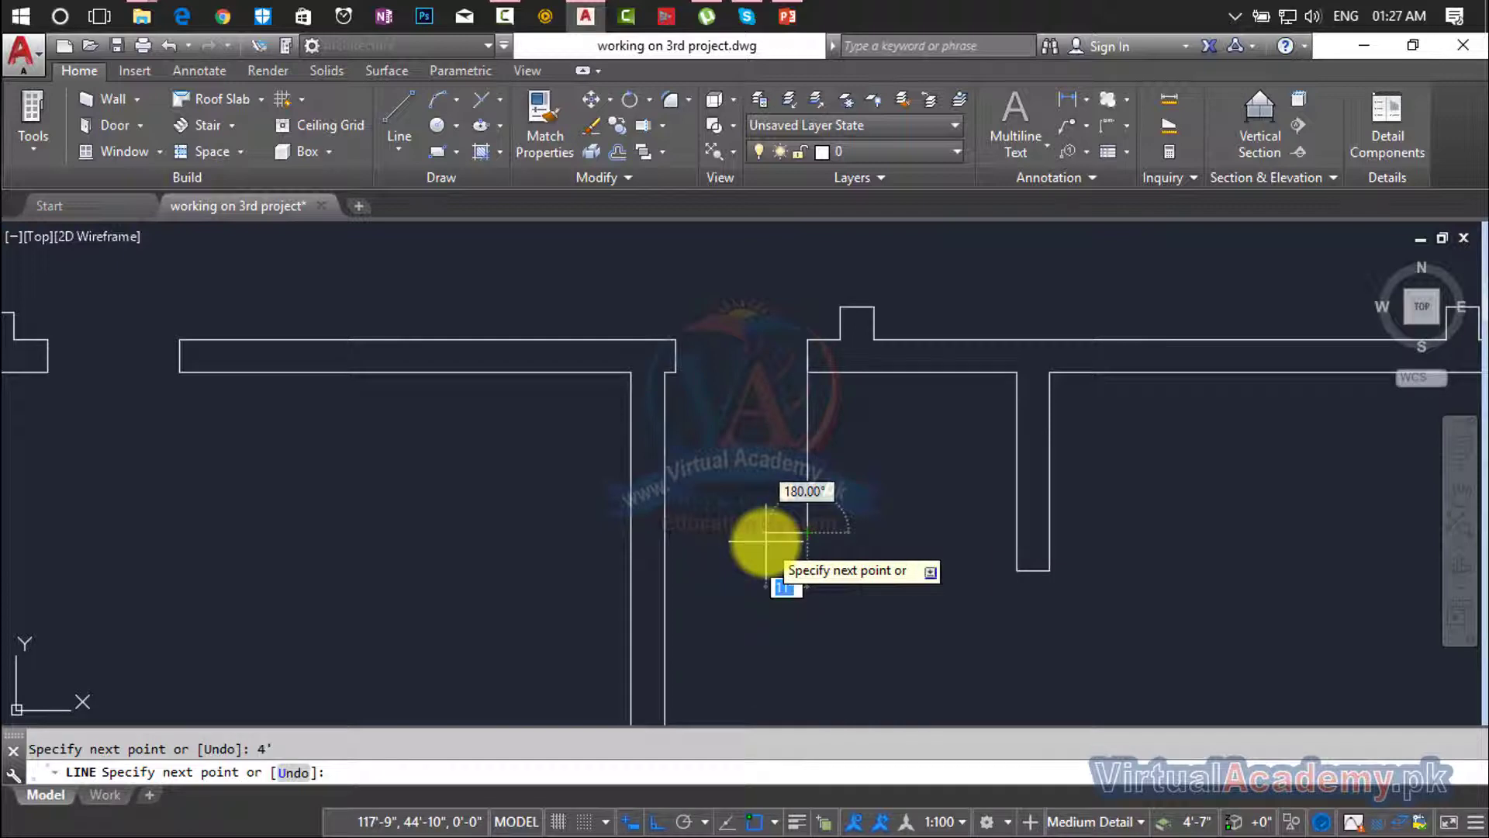
pyautogui.write('2"')
pyautogui.press('Return')
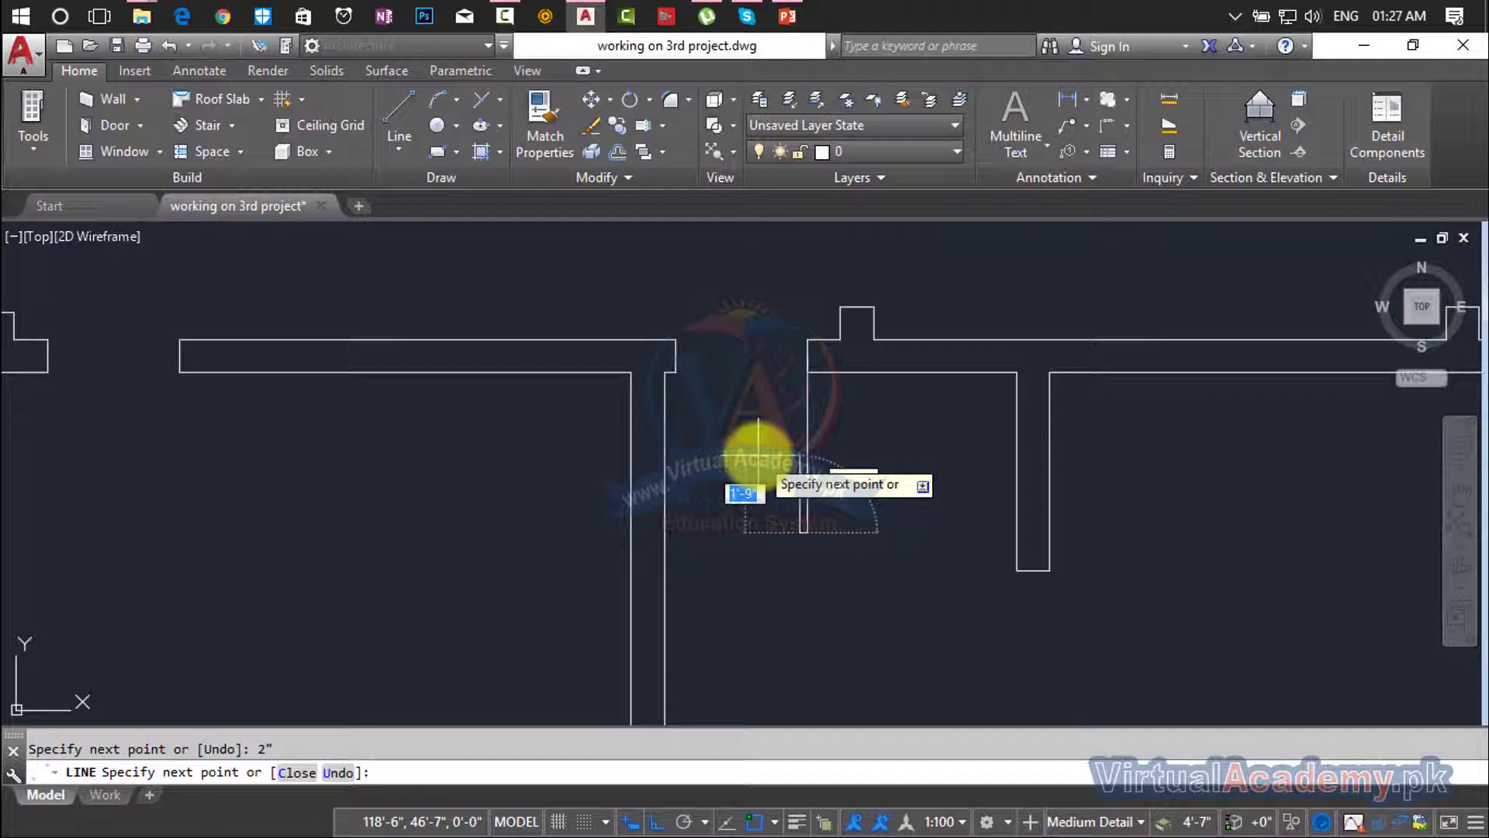
pyautogui.press('Escape')
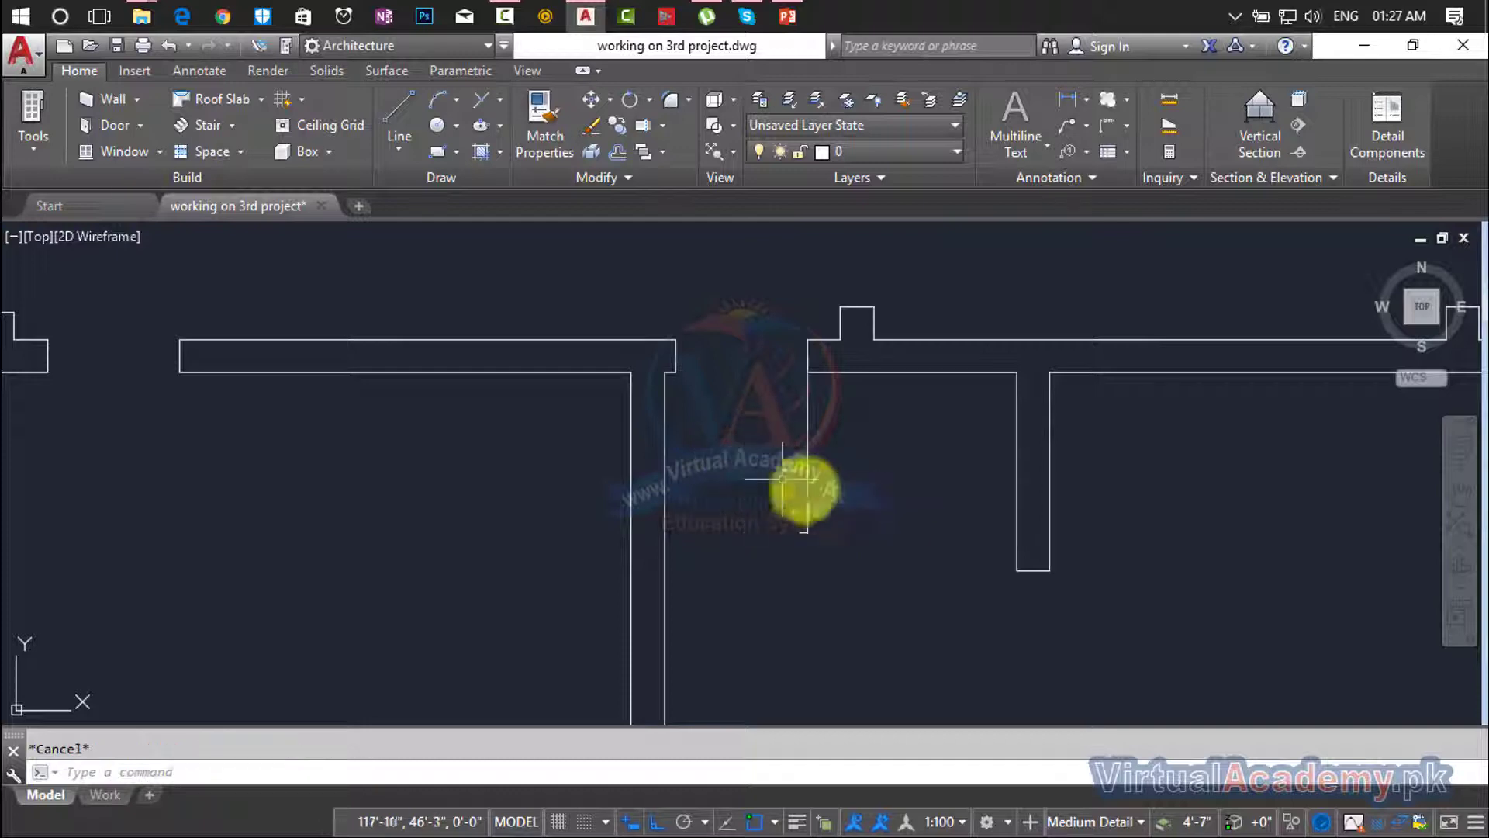
pyautogui.moveTo(851, 459); pyautogui.dragTo(760, 573)
pyautogui.press('Delete')
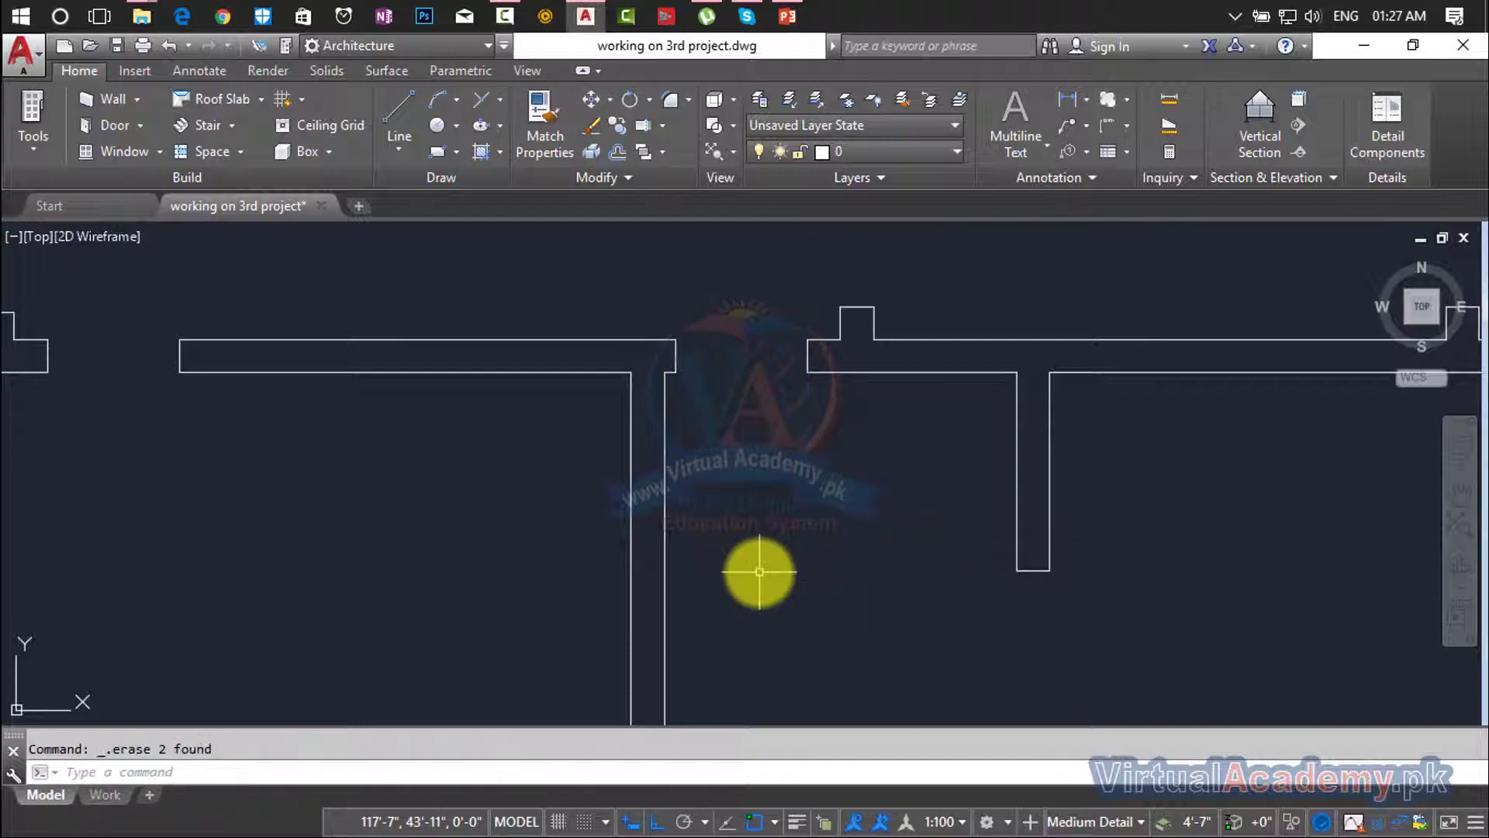
# Draw a polyline door leaf in the entrance passage's north opening from the east jamb's midpoint, 4' south and 2" west.
pyautogui.write('pl')
pyautogui.press('Return')
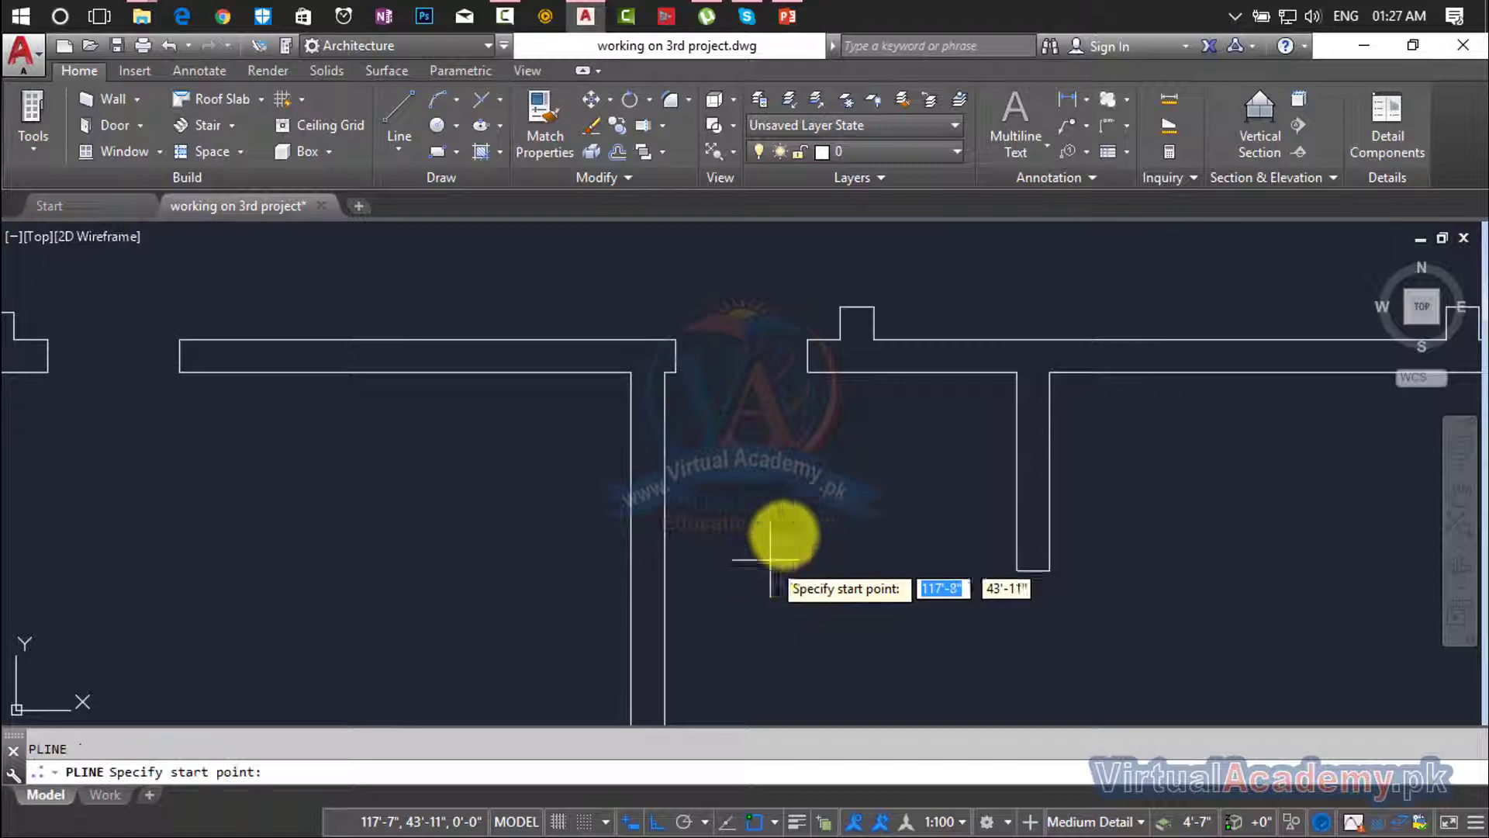
pyautogui.click(808, 356)
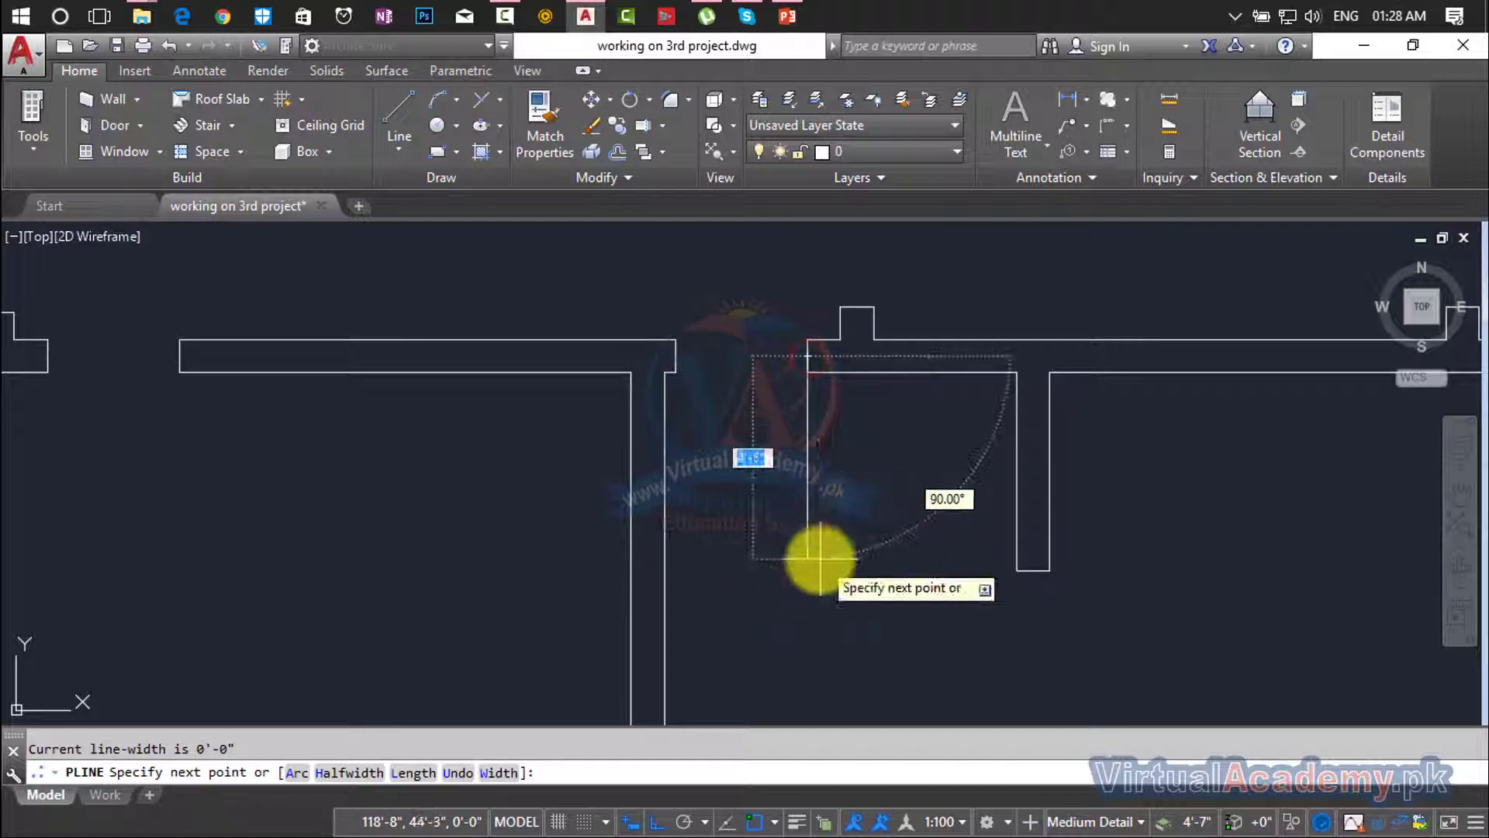
pyautogui.write("4'")
pyautogui.press('Return')
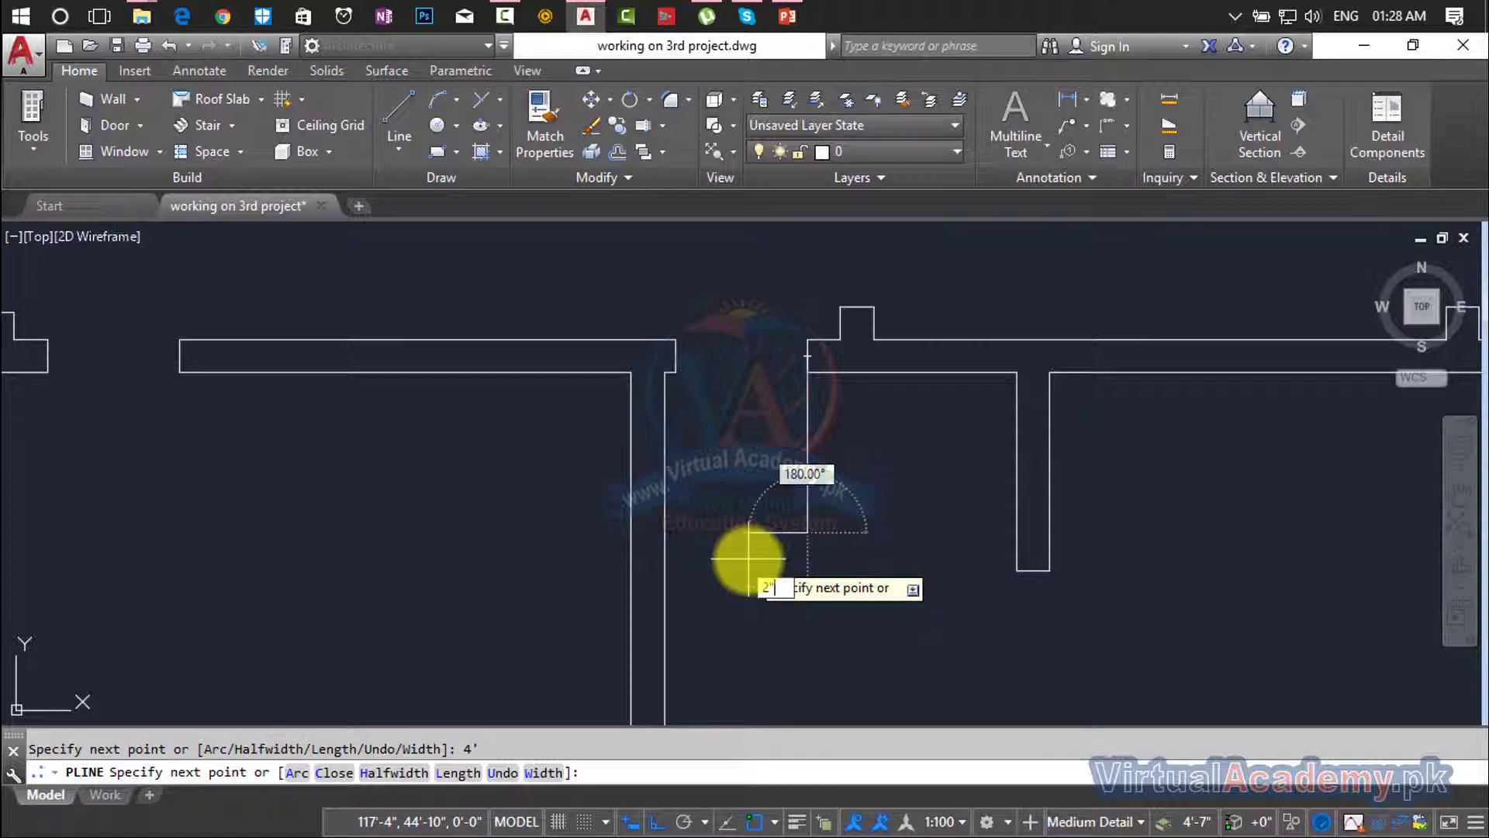
pyautogui.write('2"')
pyautogui.press('Return')
# Complete the passage's north door with a polyline arc from the leaf's end to the opening's west jamb.
pyautogui.write('a')
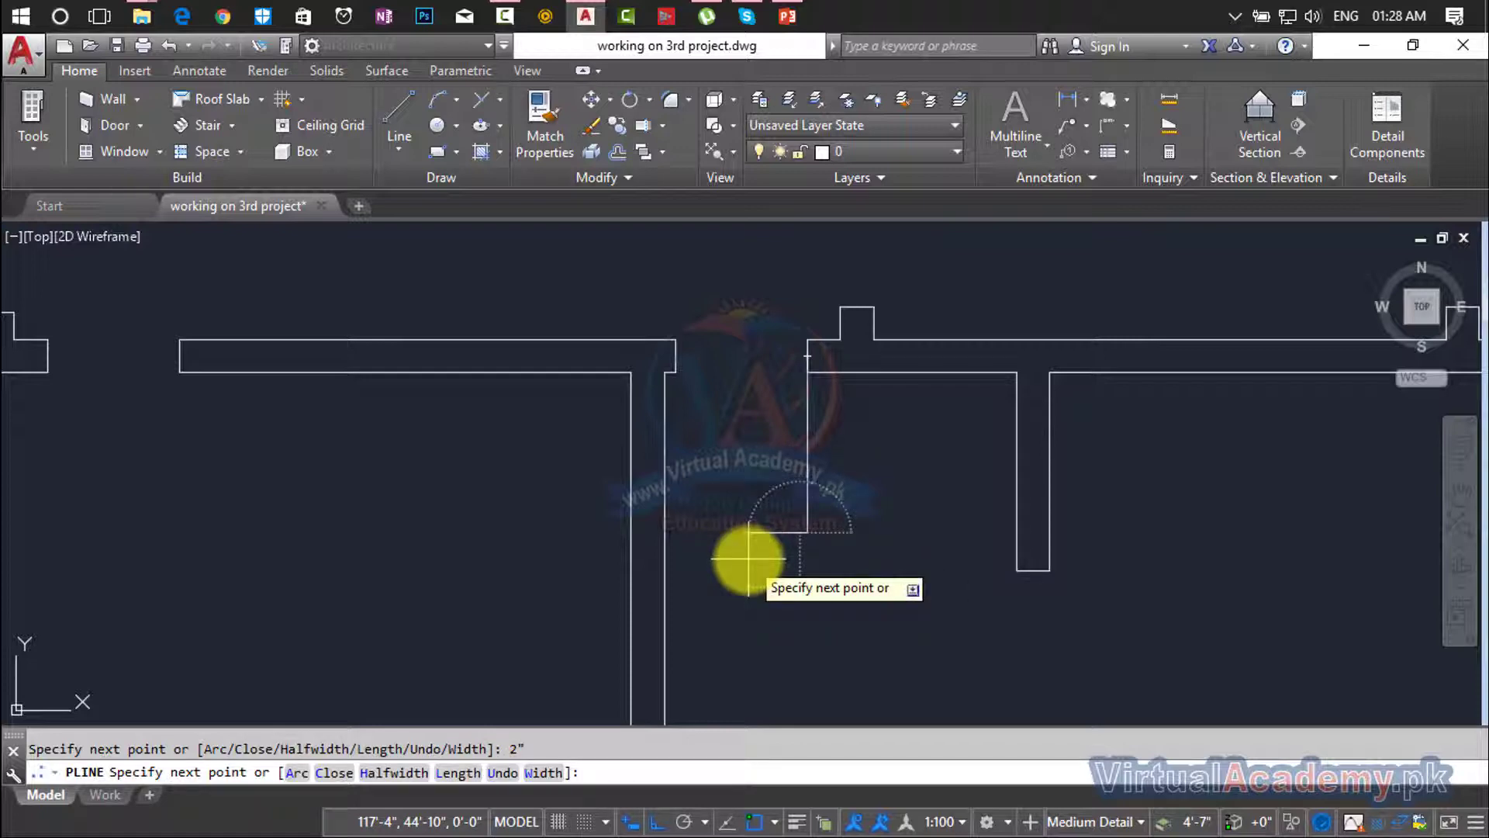
pyautogui.press('Return')
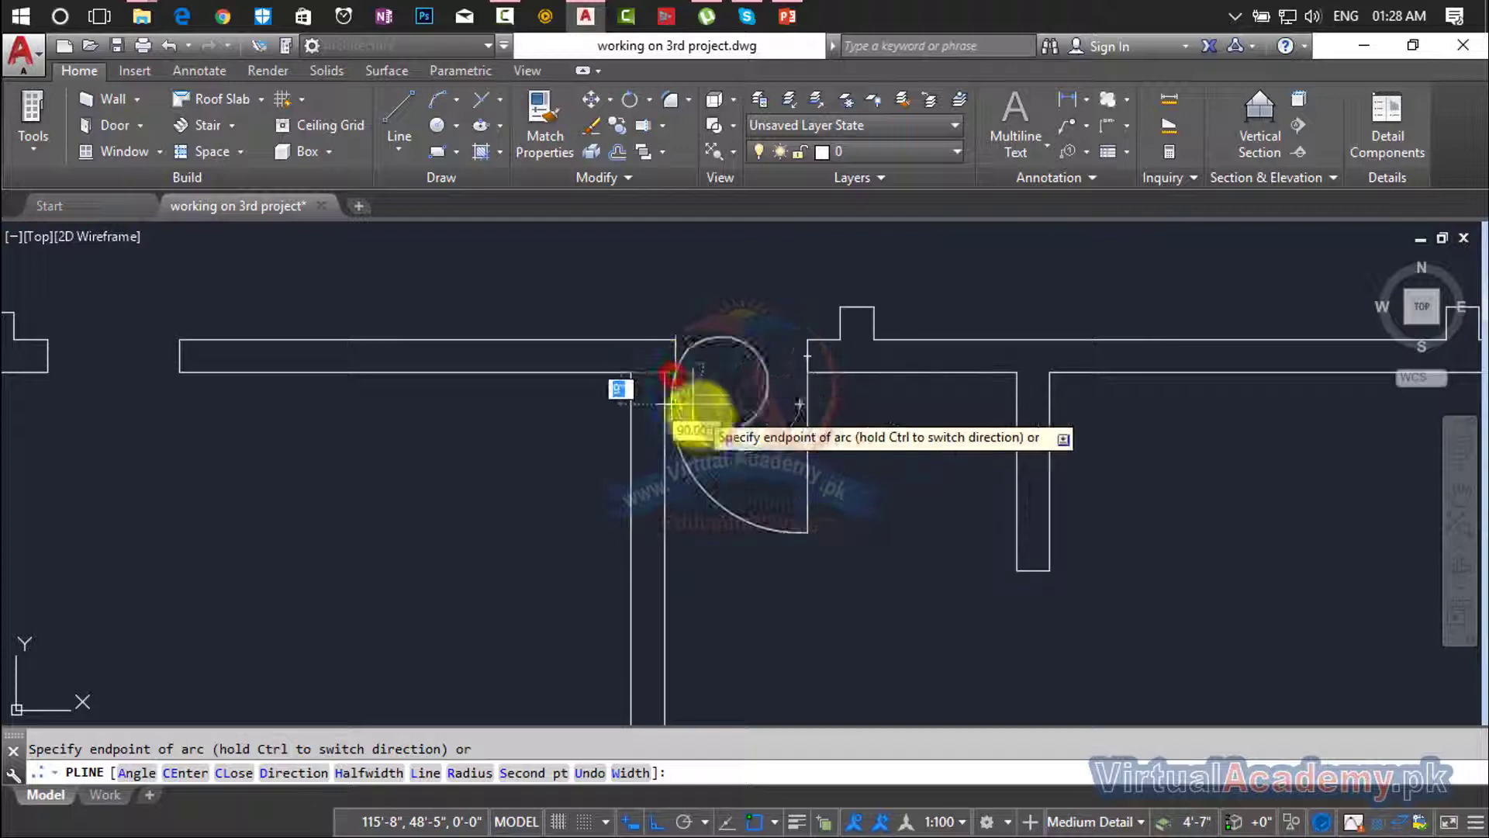
pyautogui.scroll(-6, 694, 403)
pyautogui.click(716, 456)
pyautogui.press('Return')
# Erase the door symbols from the entrance passage's north and south openings.
pyautogui.scroll(3, 739, 442)
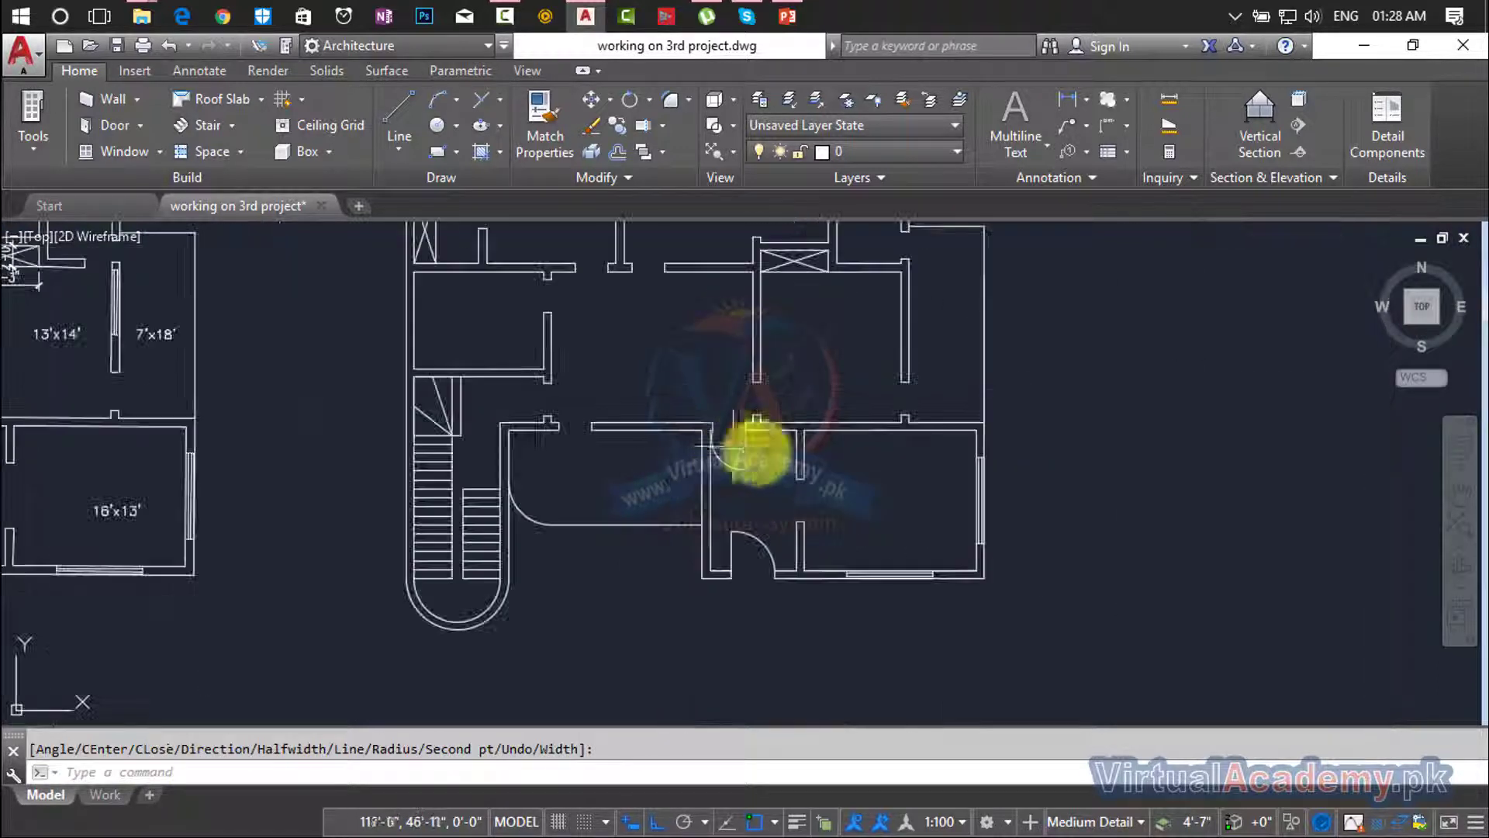
pyautogui.moveTo(808, 443); pyautogui.dragTo(896, 465, button='middle')
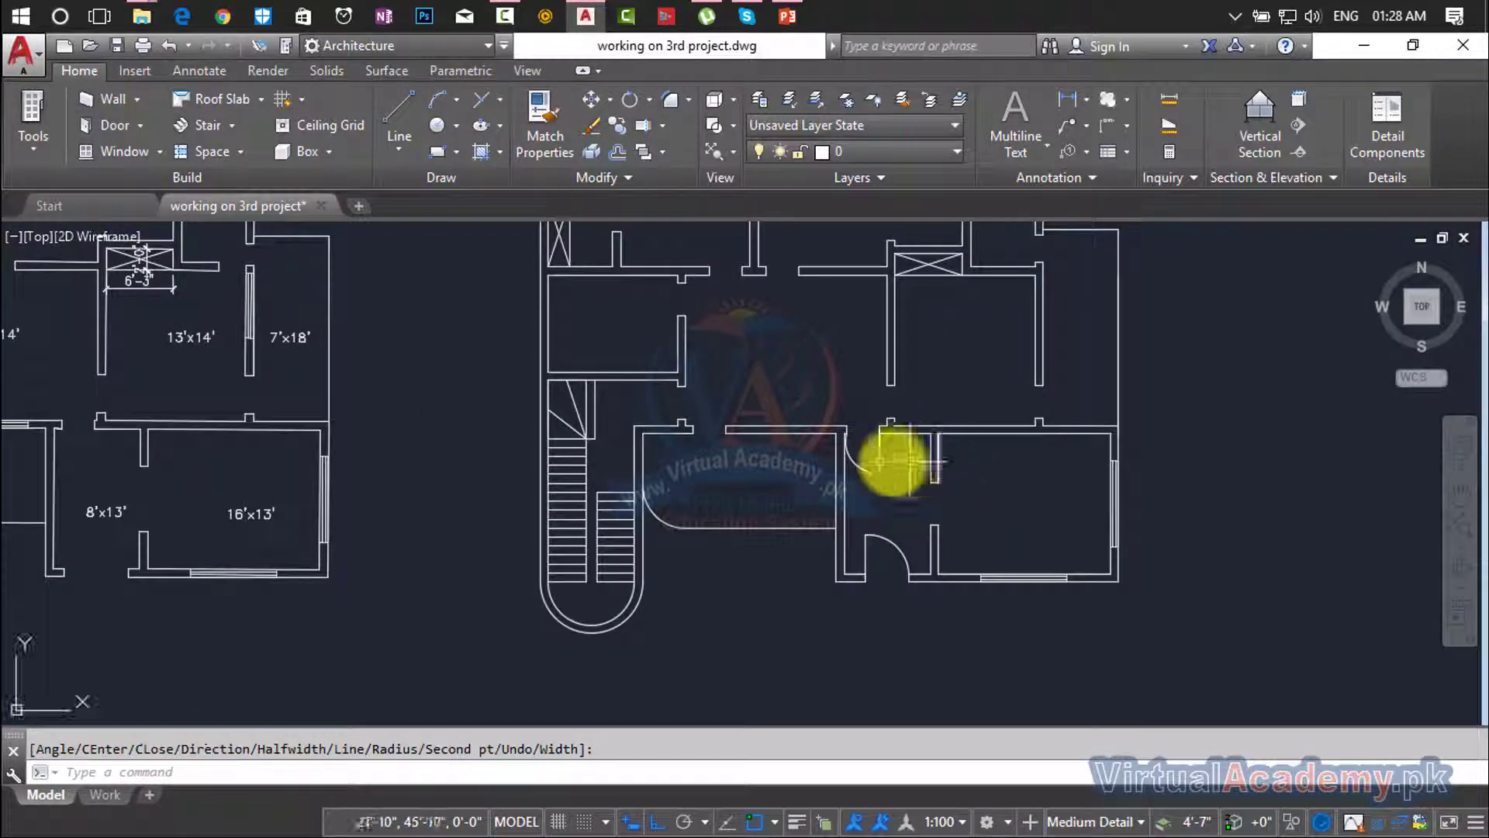
pyautogui.scroll(-3, 896, 462)
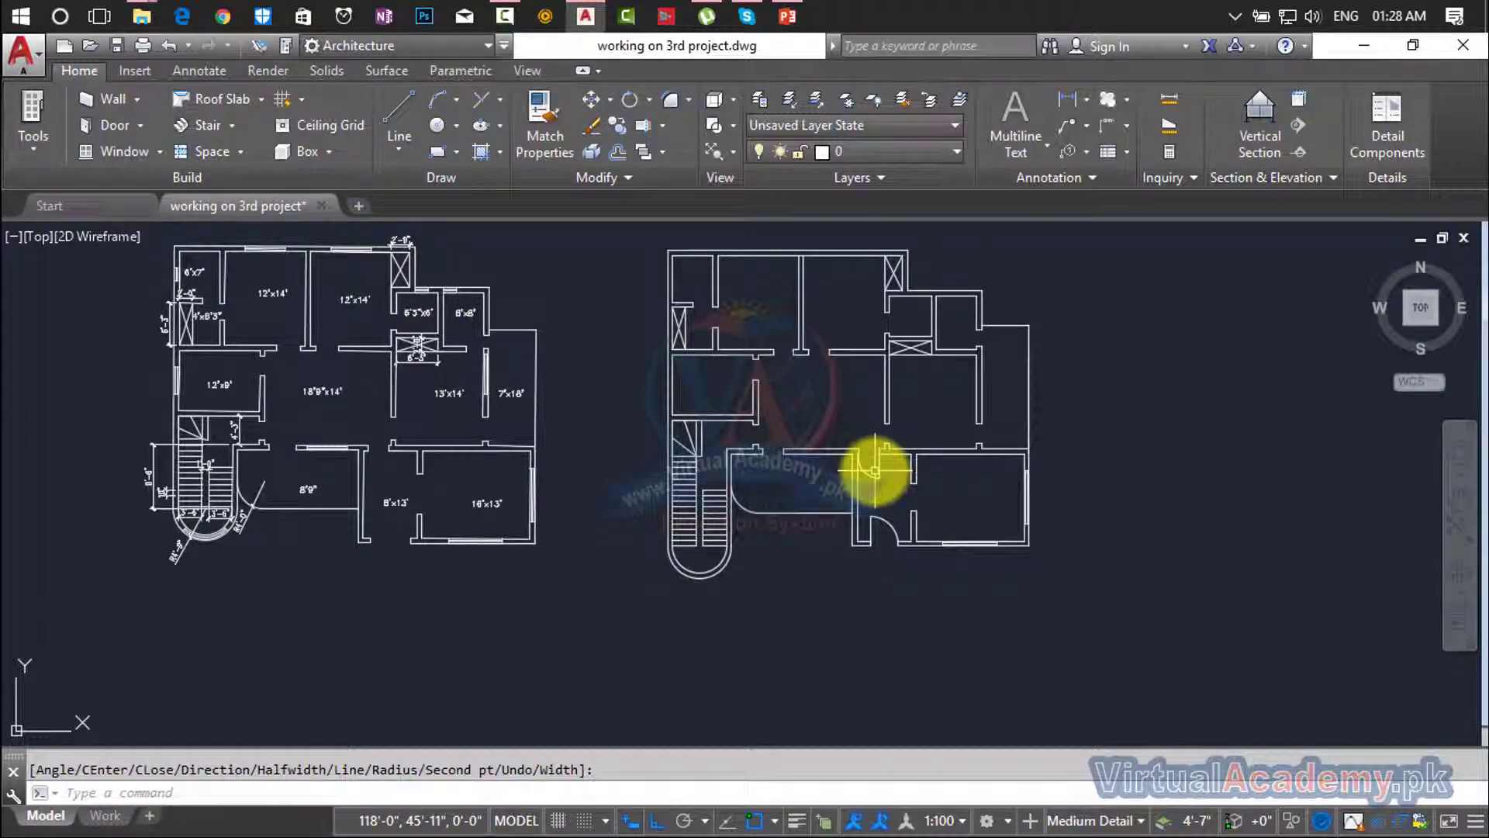
pyautogui.press('Return')
pyautogui.moveTo(878, 466)
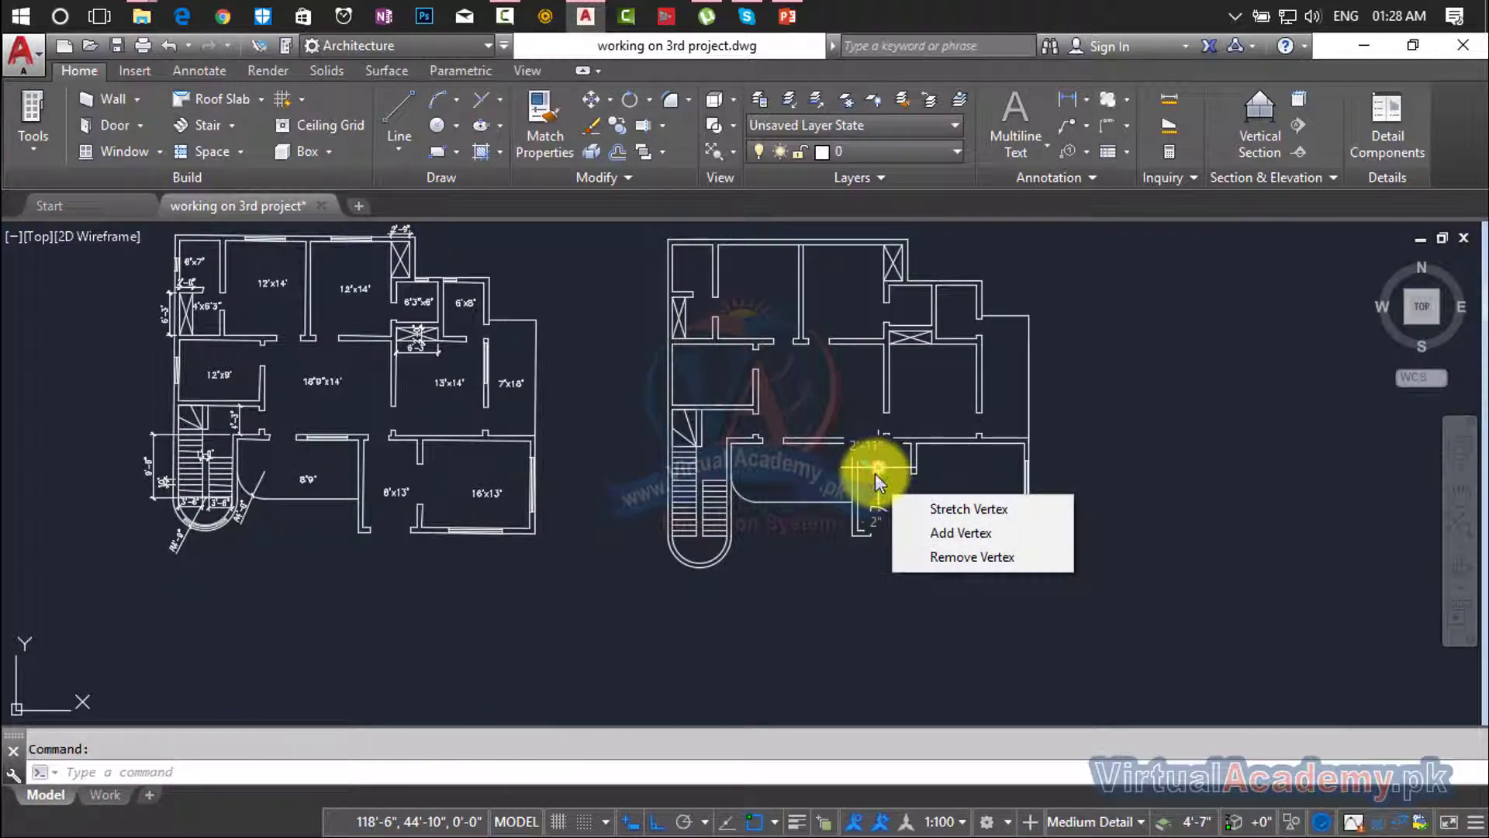
pyautogui.press('Delete')
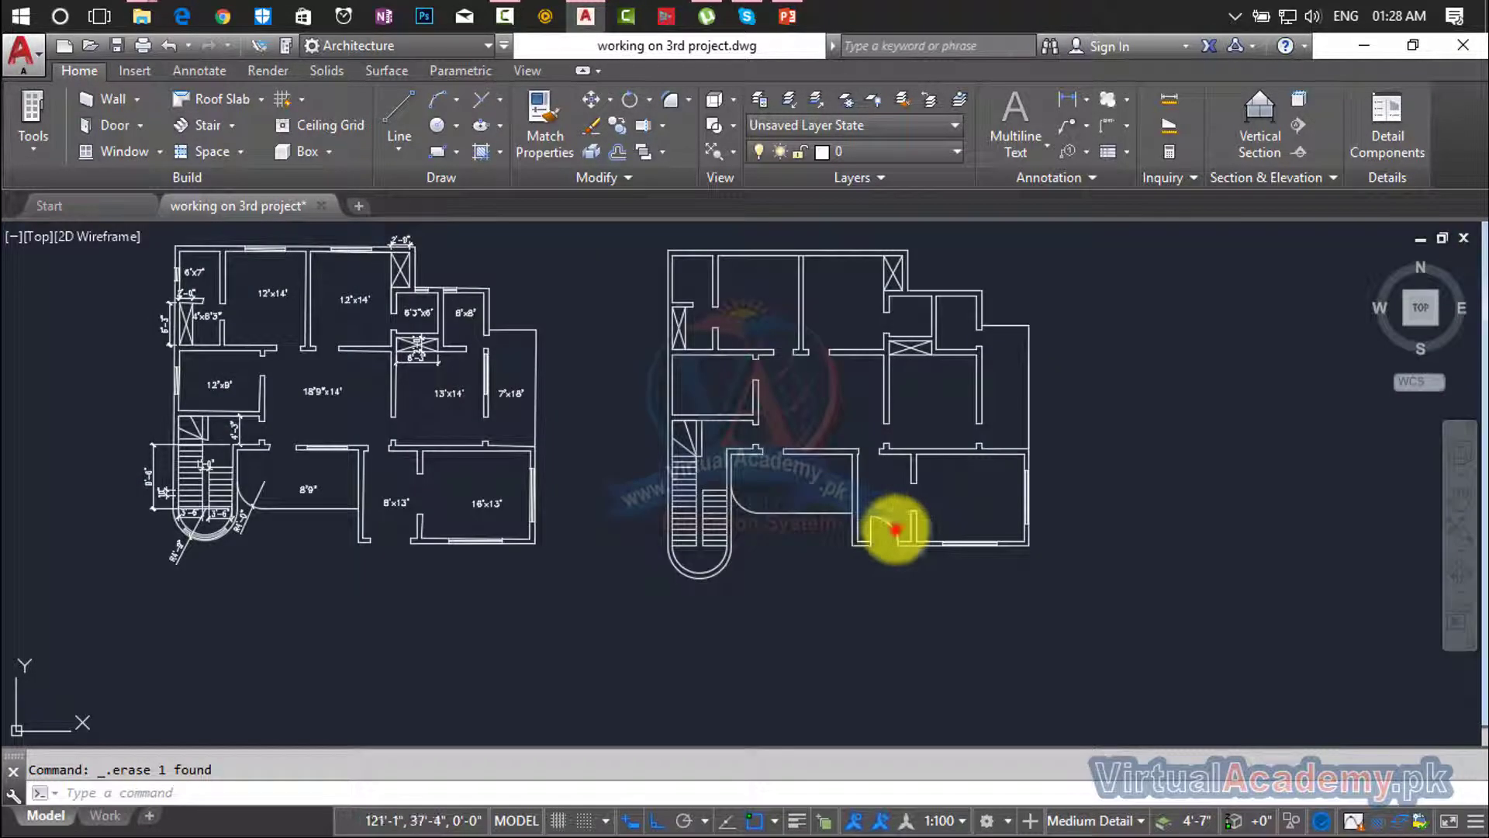
pyautogui.scroll(-2, 892, 525)
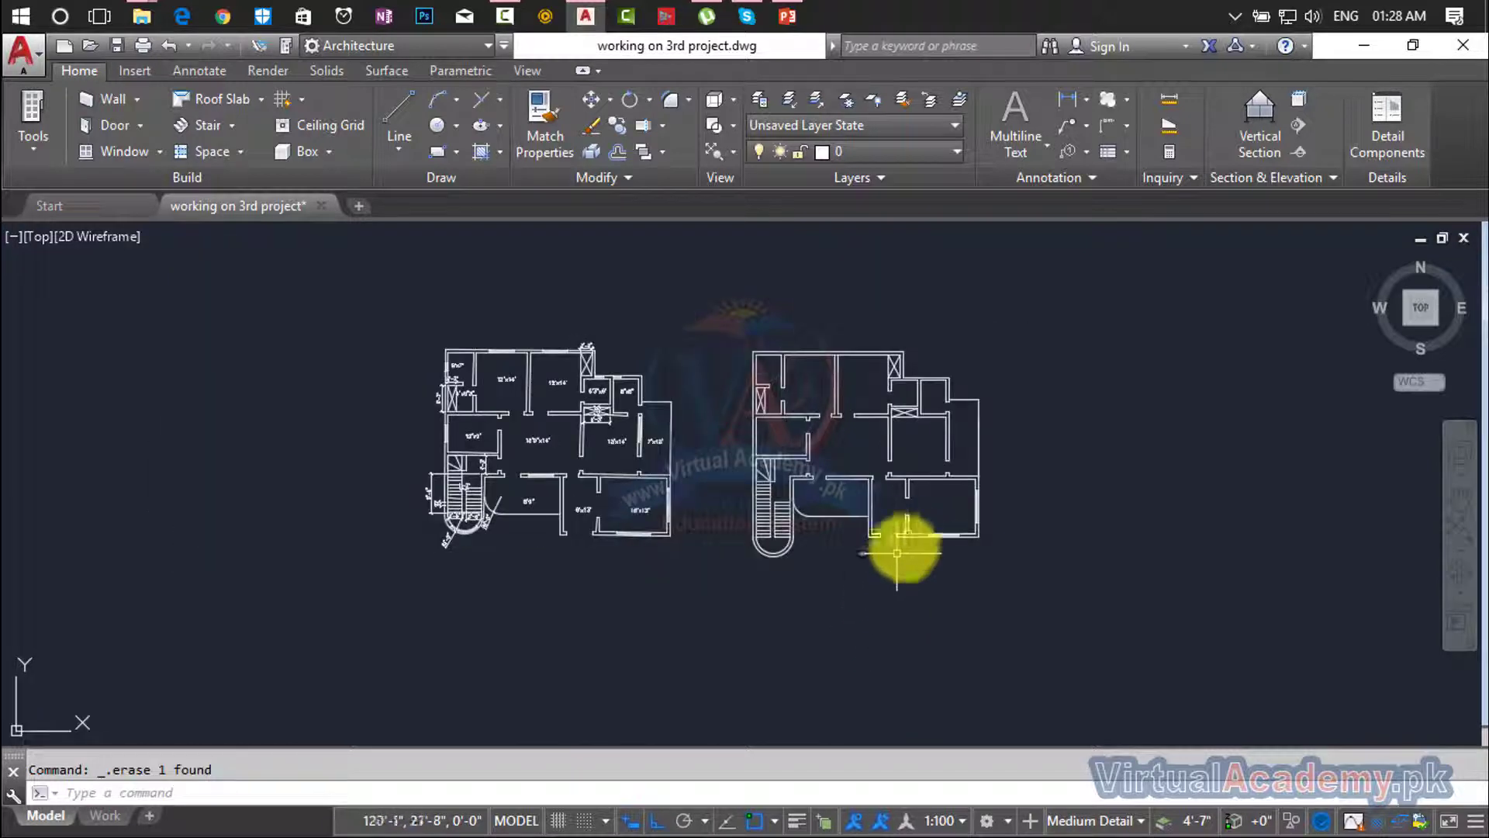
# Compare the dimensioned plan's windows with the second plan, around the 13'x14' room's east wall and the 8'9" area's north wall.
pyautogui.scroll(5, 906, 540)
pyautogui.scroll(-3, 941, 543)
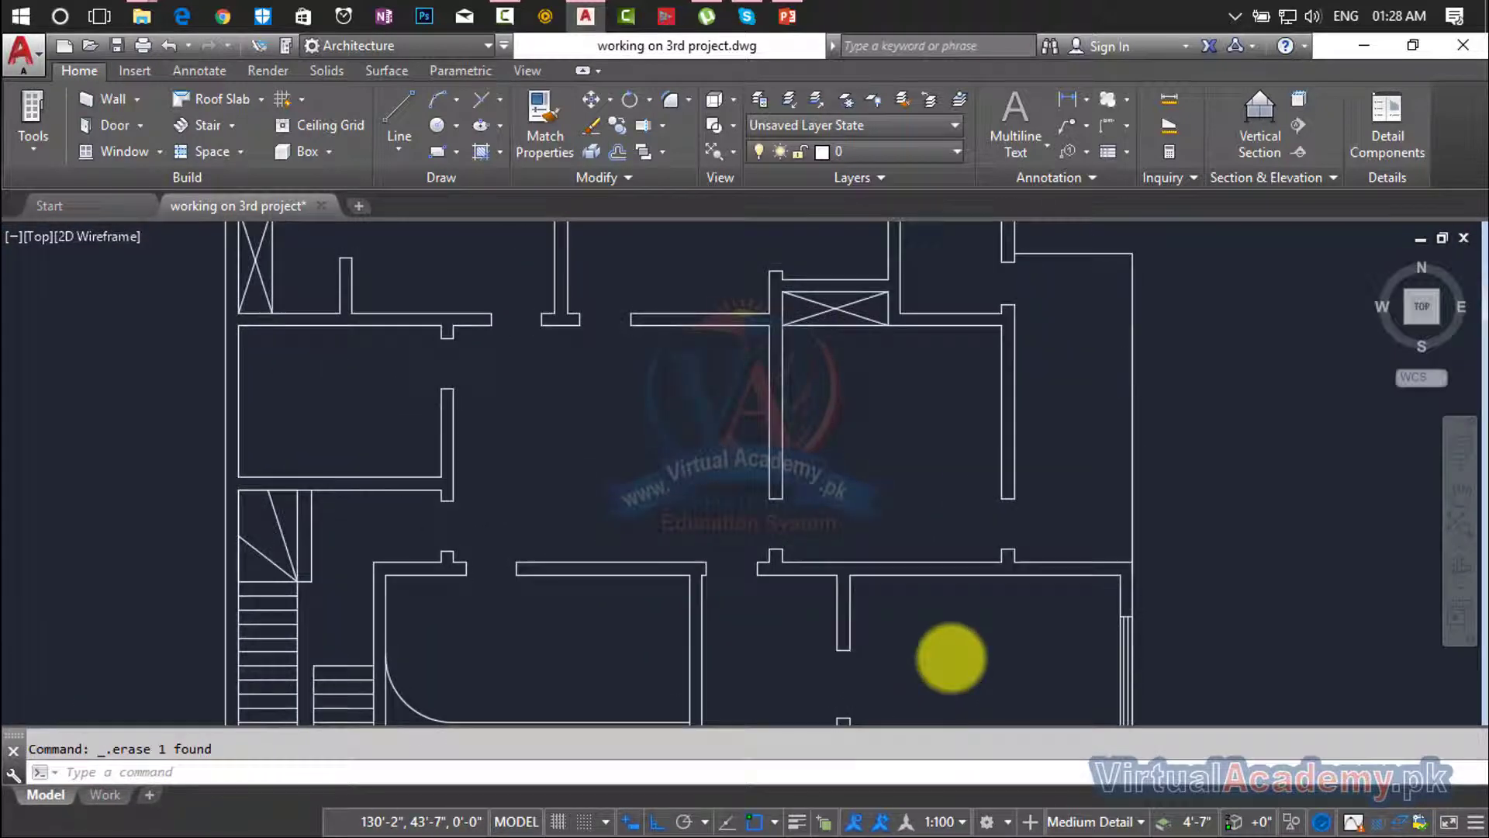
pyautogui.scroll(-3, 1237, 465)
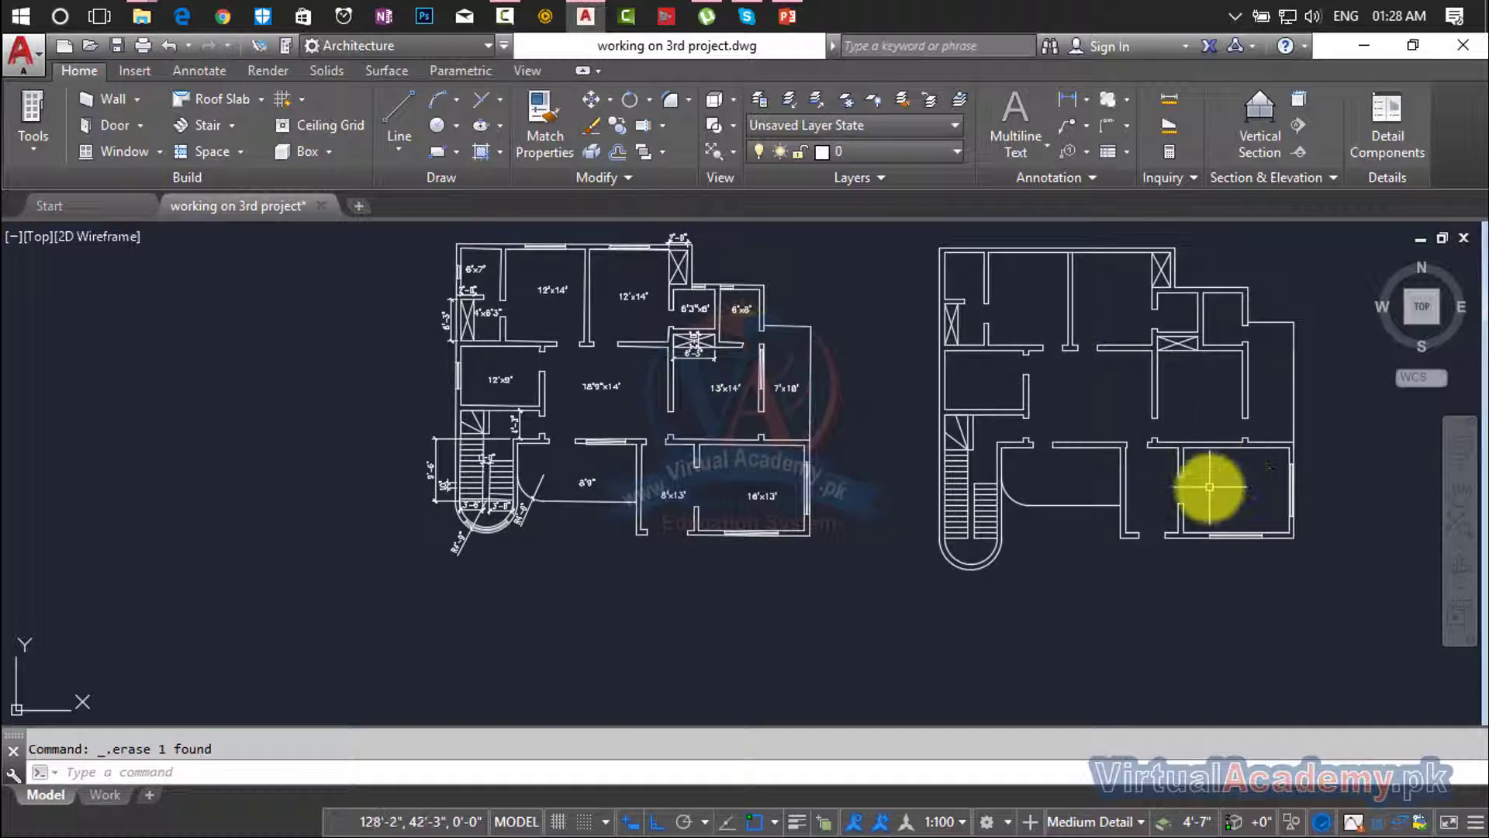
pyautogui.moveTo(1222, 479); pyautogui.dragTo(1132, 532, button='middle')
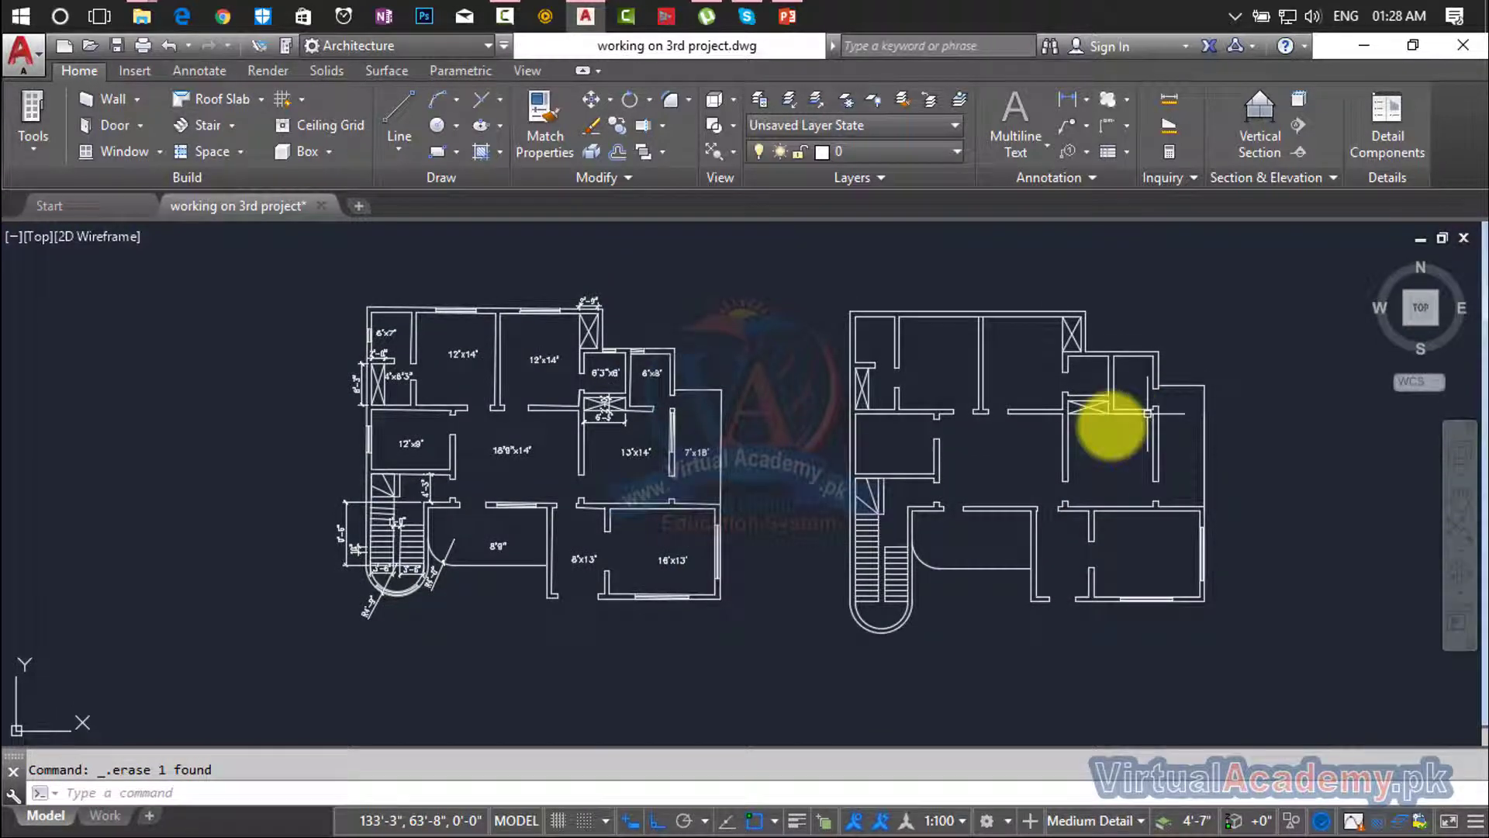
pyautogui.scroll(4, 698, 438)
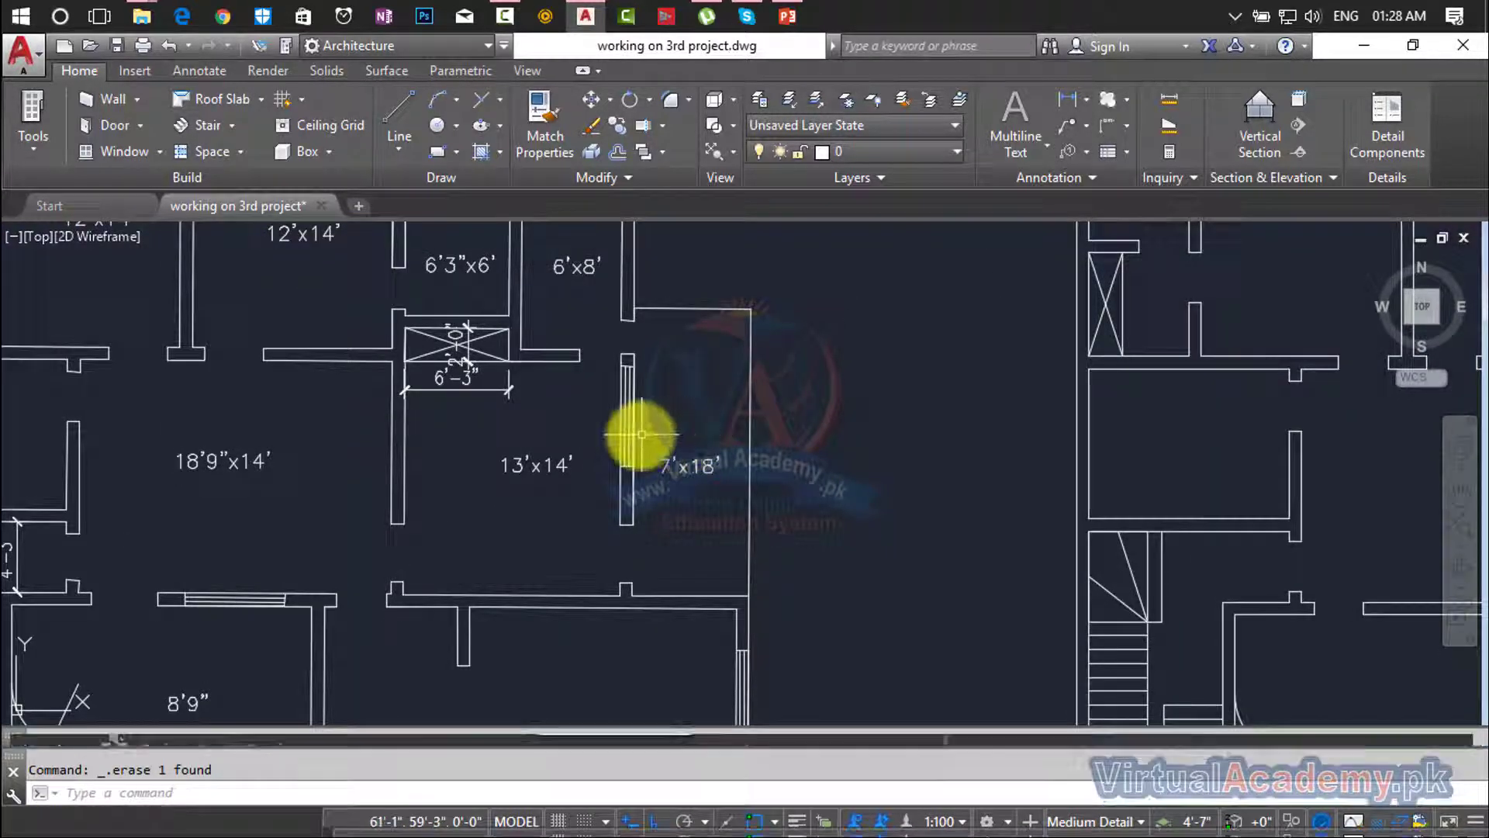
pyautogui.scroll(-2, 644, 430)
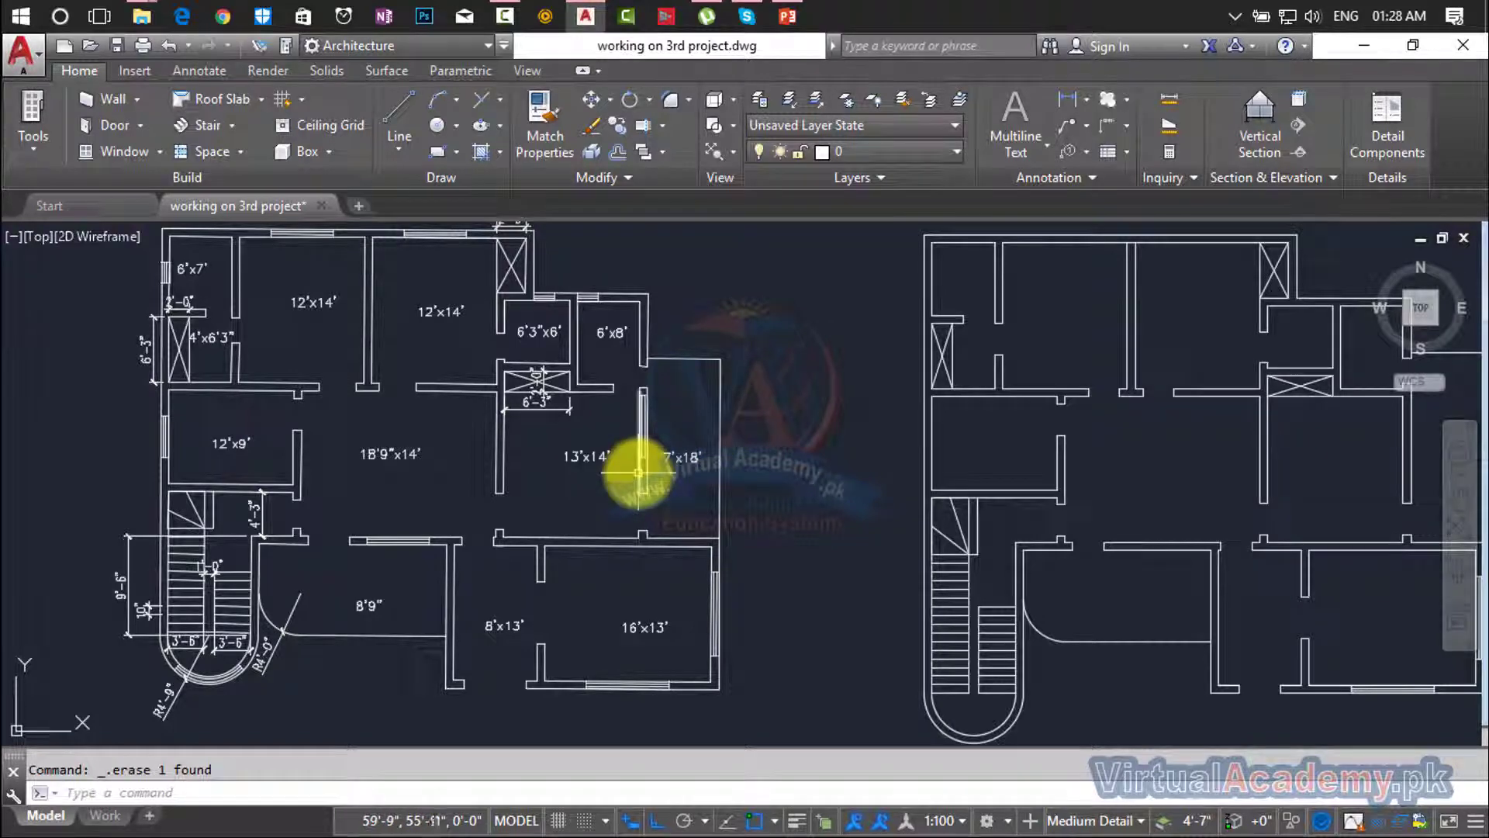
pyautogui.scroll(-4, 633, 469)
pyautogui.scroll(3, 640, 469)
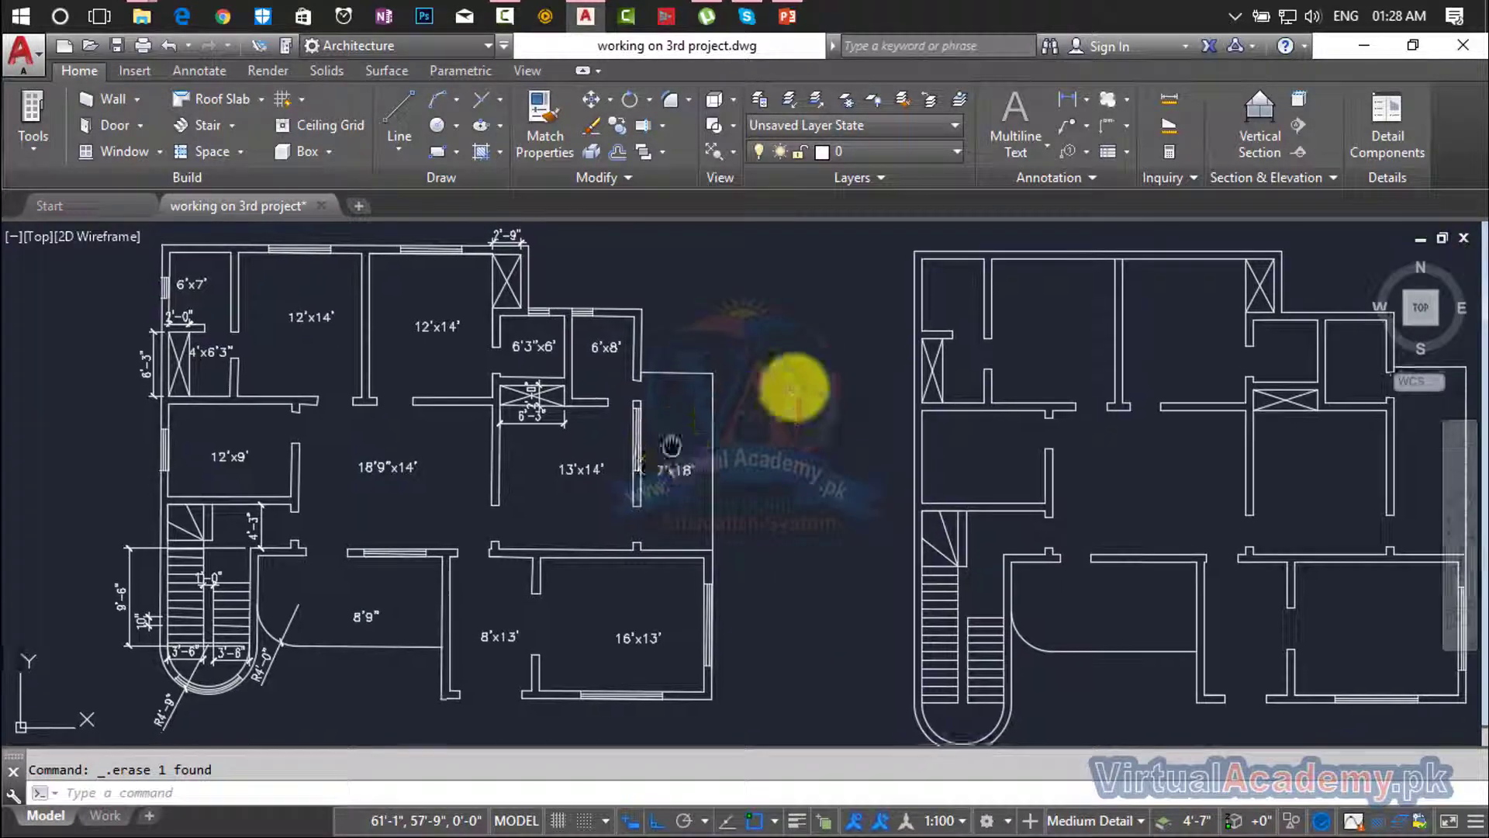
pyautogui.scroll(-2, 827, 377)
pyautogui.scroll(1, 788, 473)
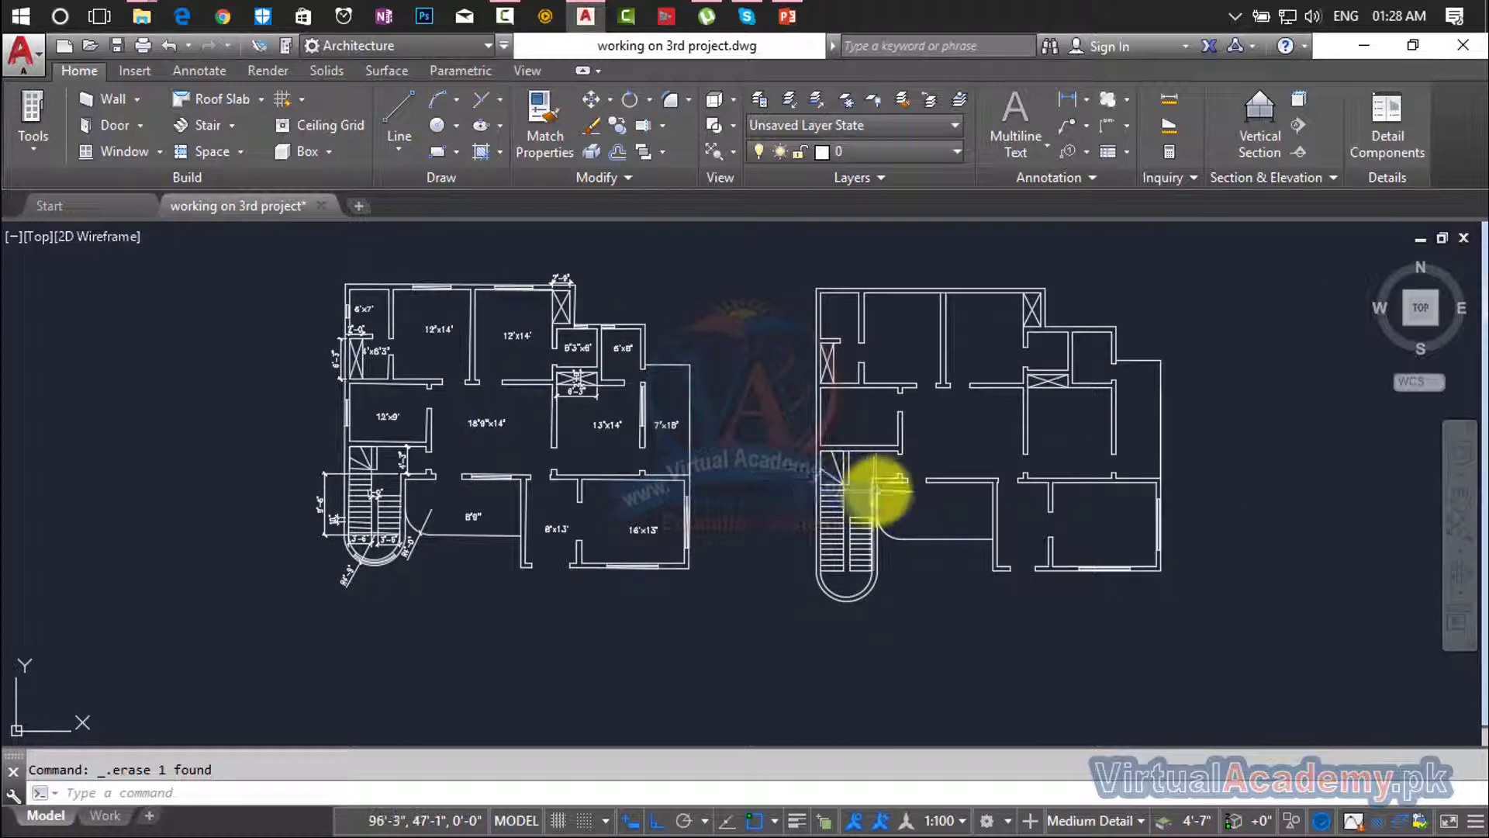
pyautogui.scroll(7, 871, 491)
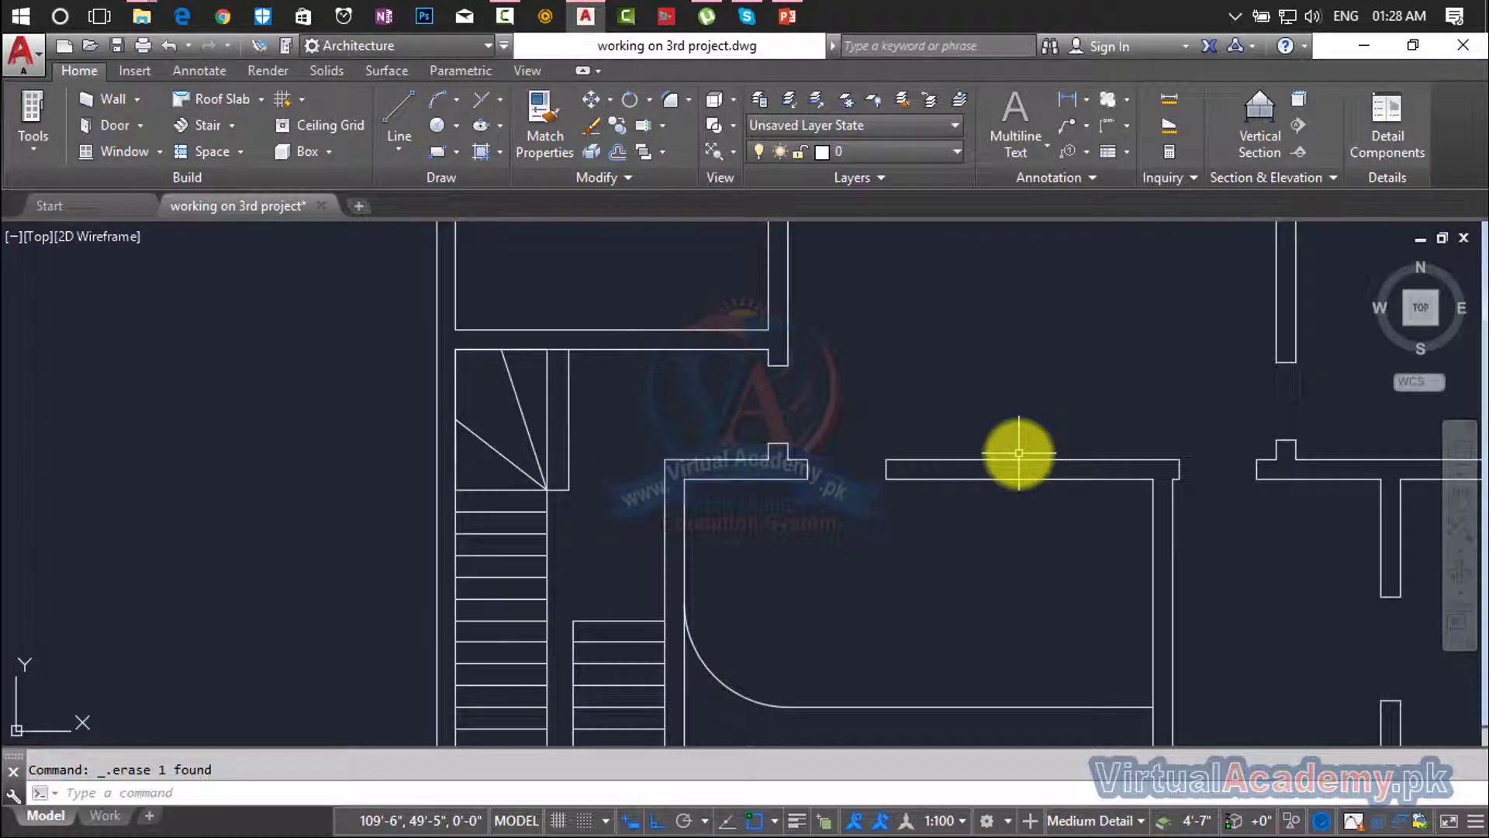
# Draw a line across the curved-edge area's north wall at the midpoint of the wall segment between the two openings.
pyautogui.write('l')
pyautogui.press('Return')
pyautogui.click(1014, 468)
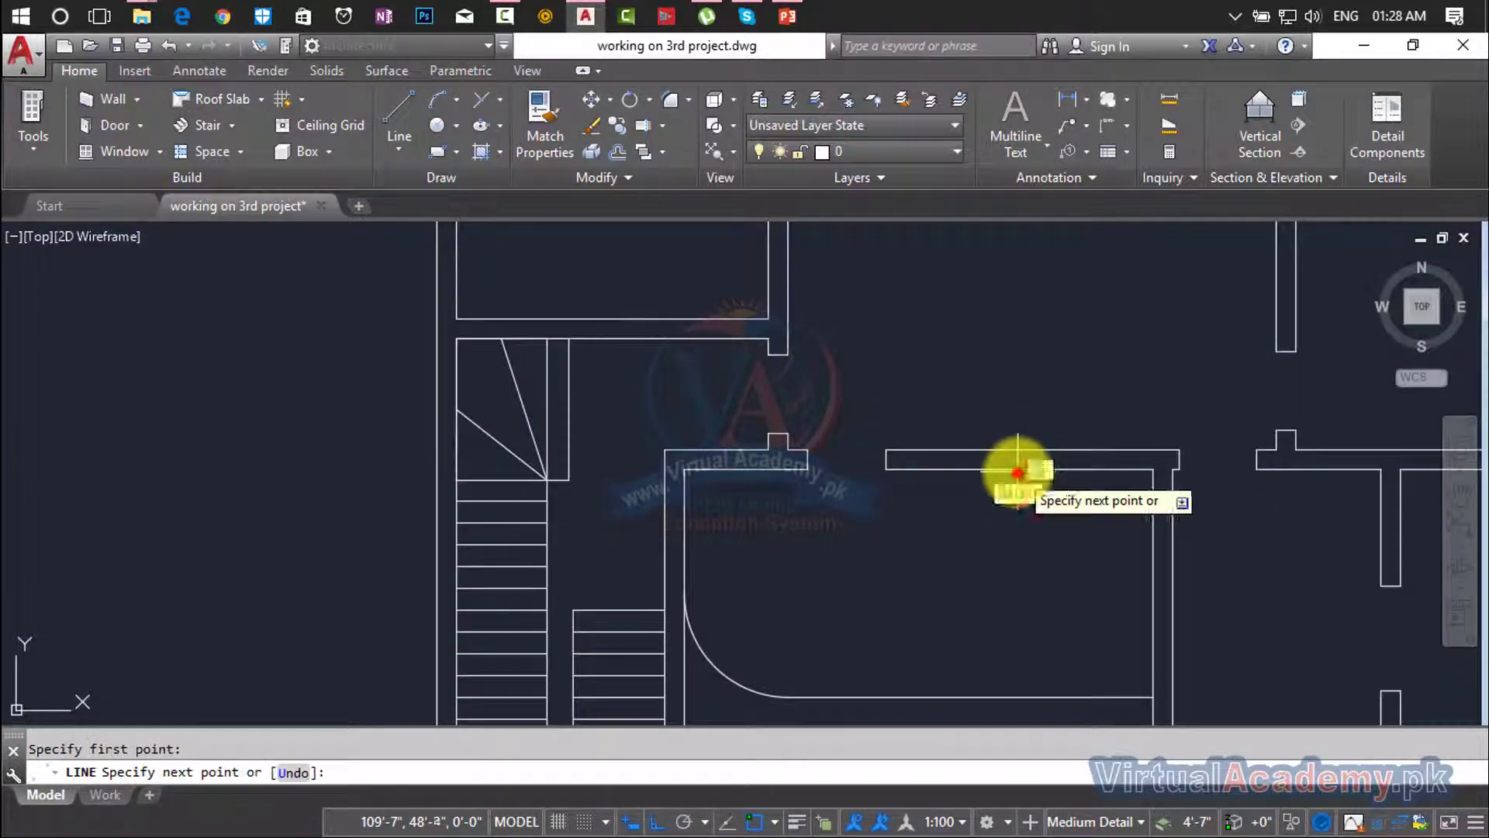
pyautogui.click(1018, 448)
pyautogui.press('Return')
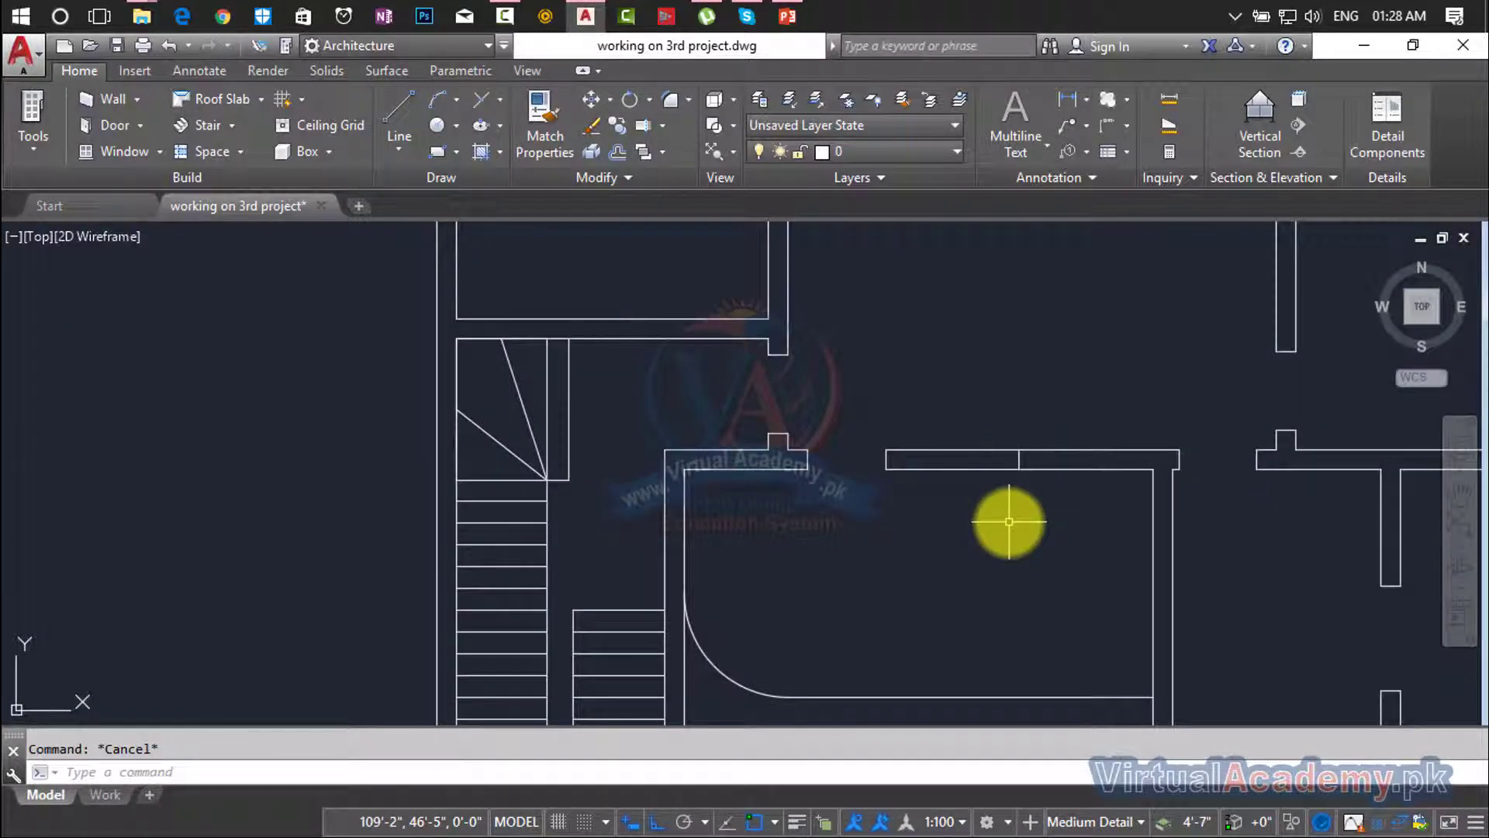
# Offset the midpoint line 3' to the east and west as window jambs, and erase the midpoint line.
pyautogui.write('o')
pyautogui.press('Return')
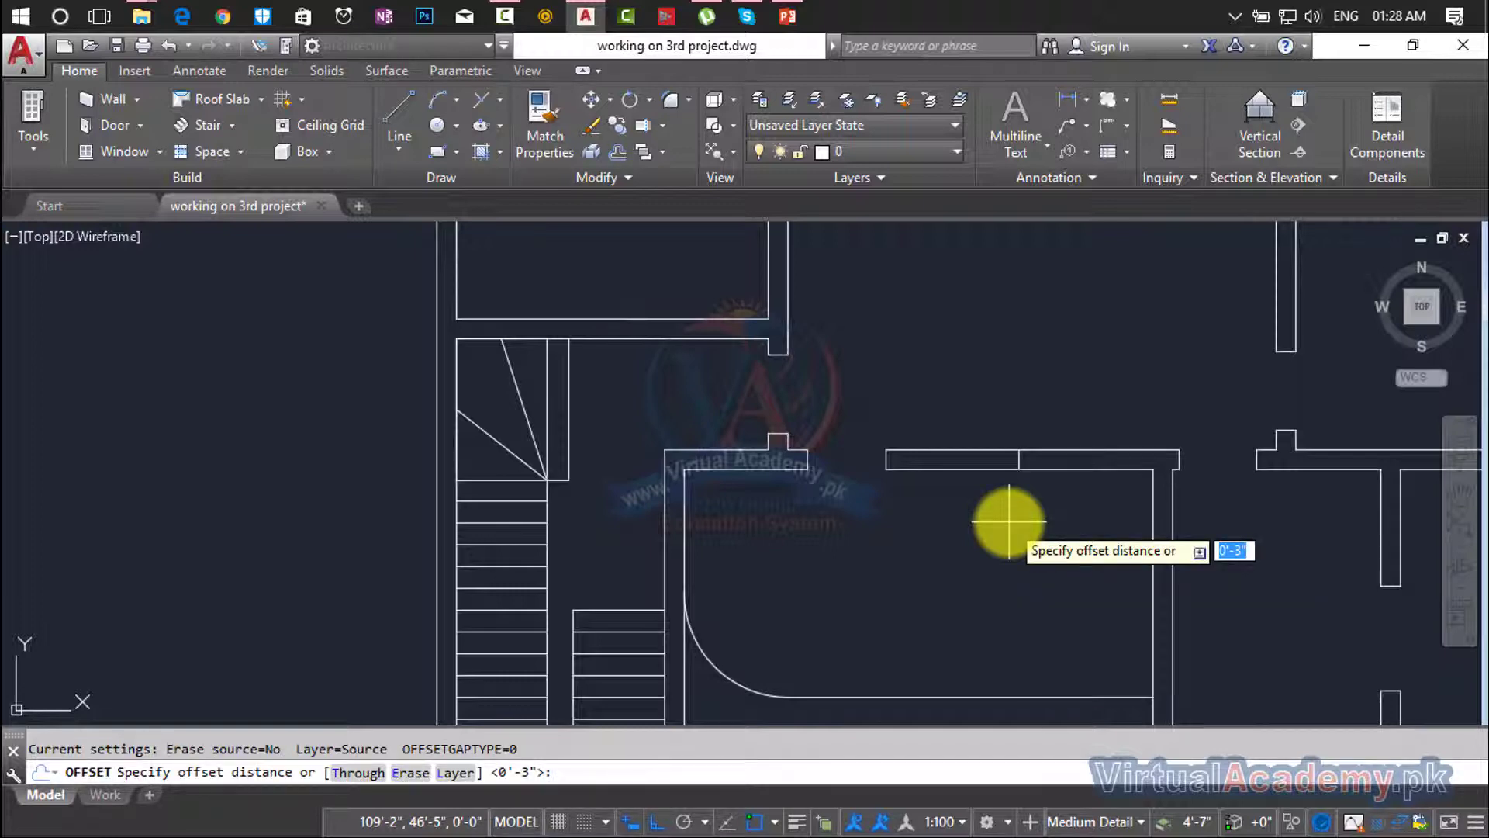
pyautogui.press('Return')
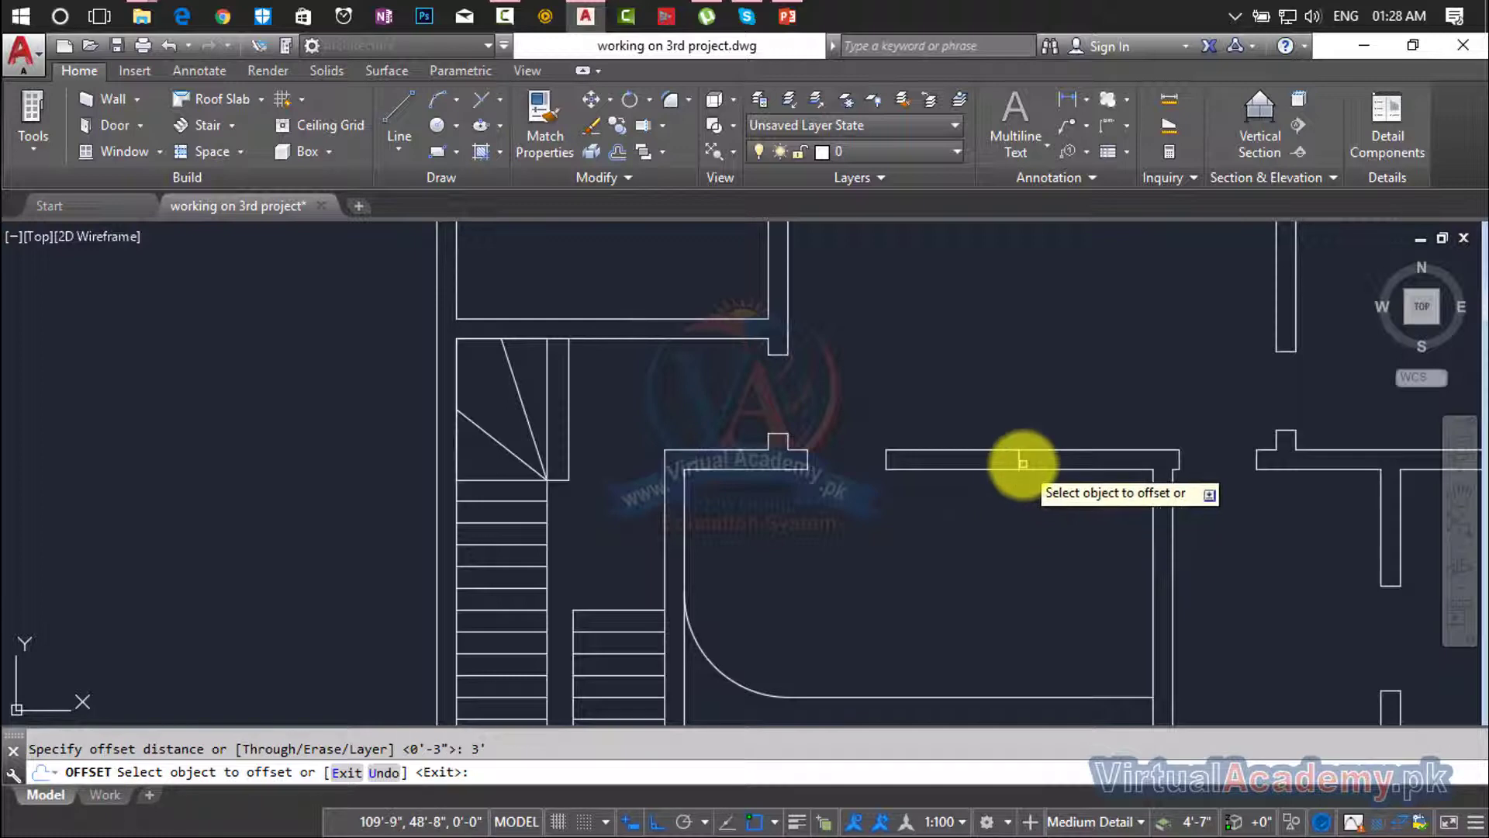
pyautogui.click(1020, 461)
pyautogui.click(1028, 469)
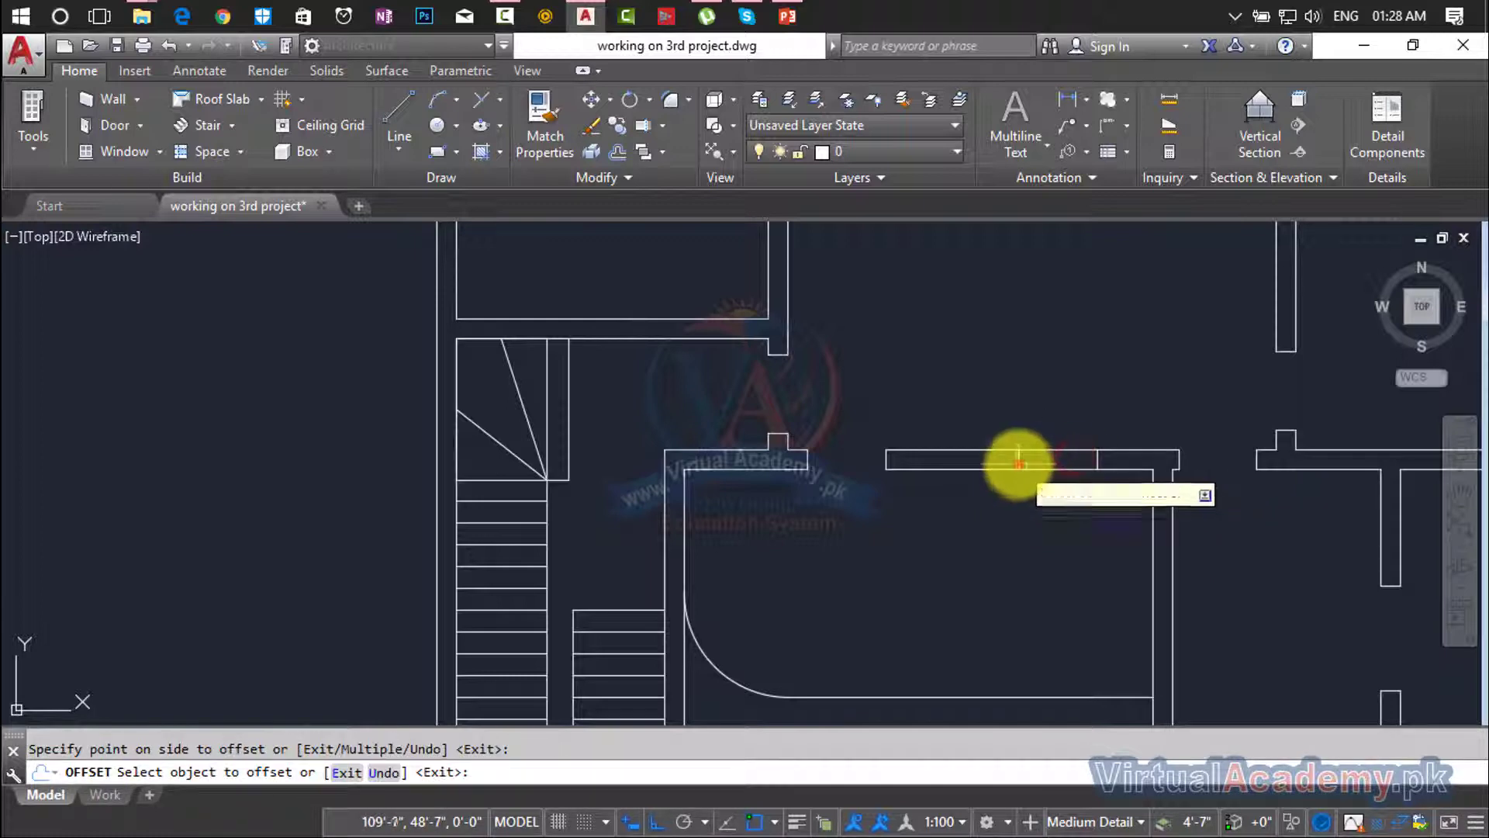
pyautogui.click(923, 479)
pyautogui.press('Escape')
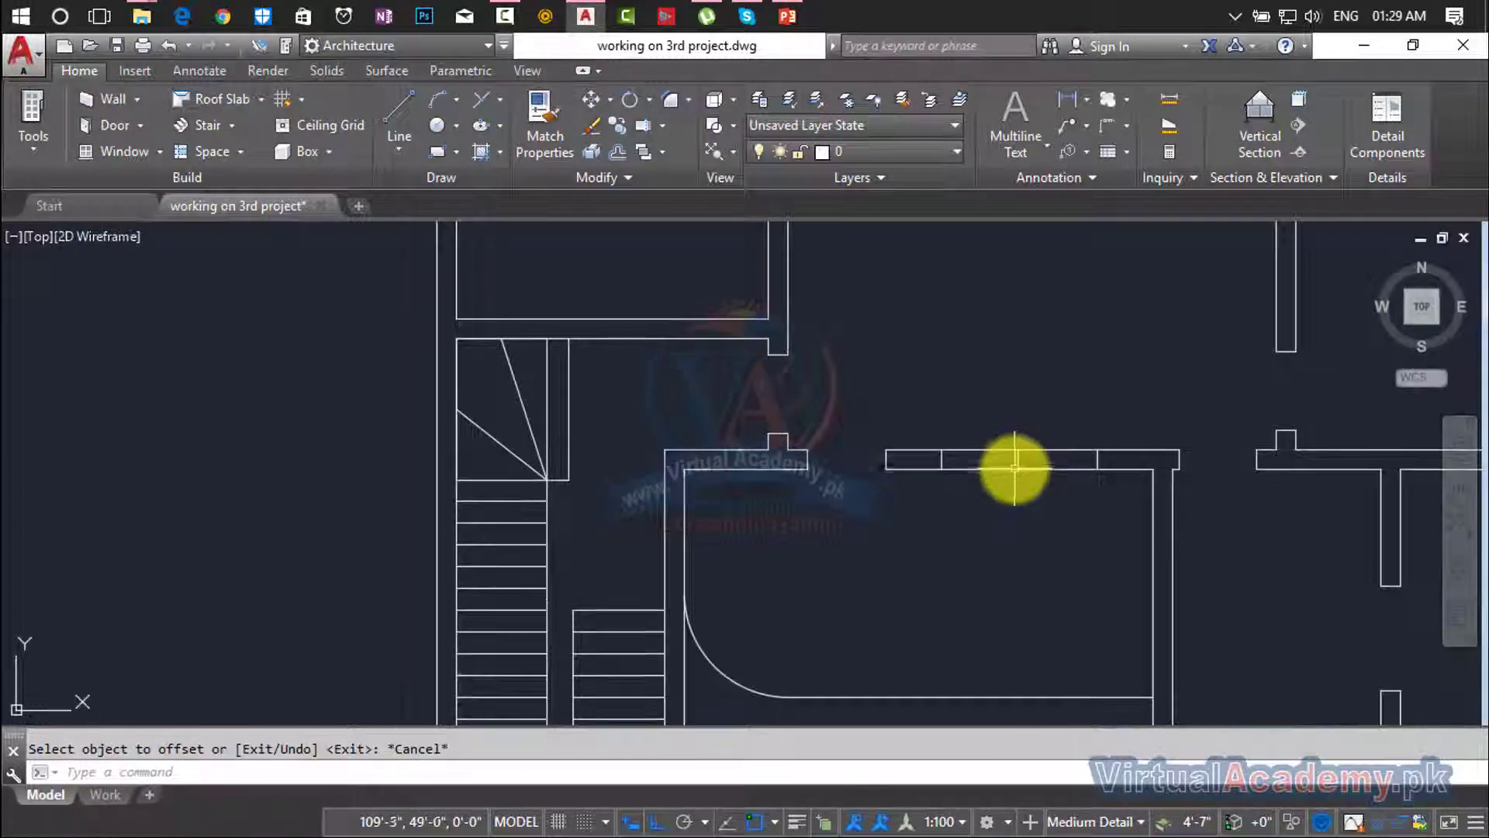
pyautogui.click(1018, 469)
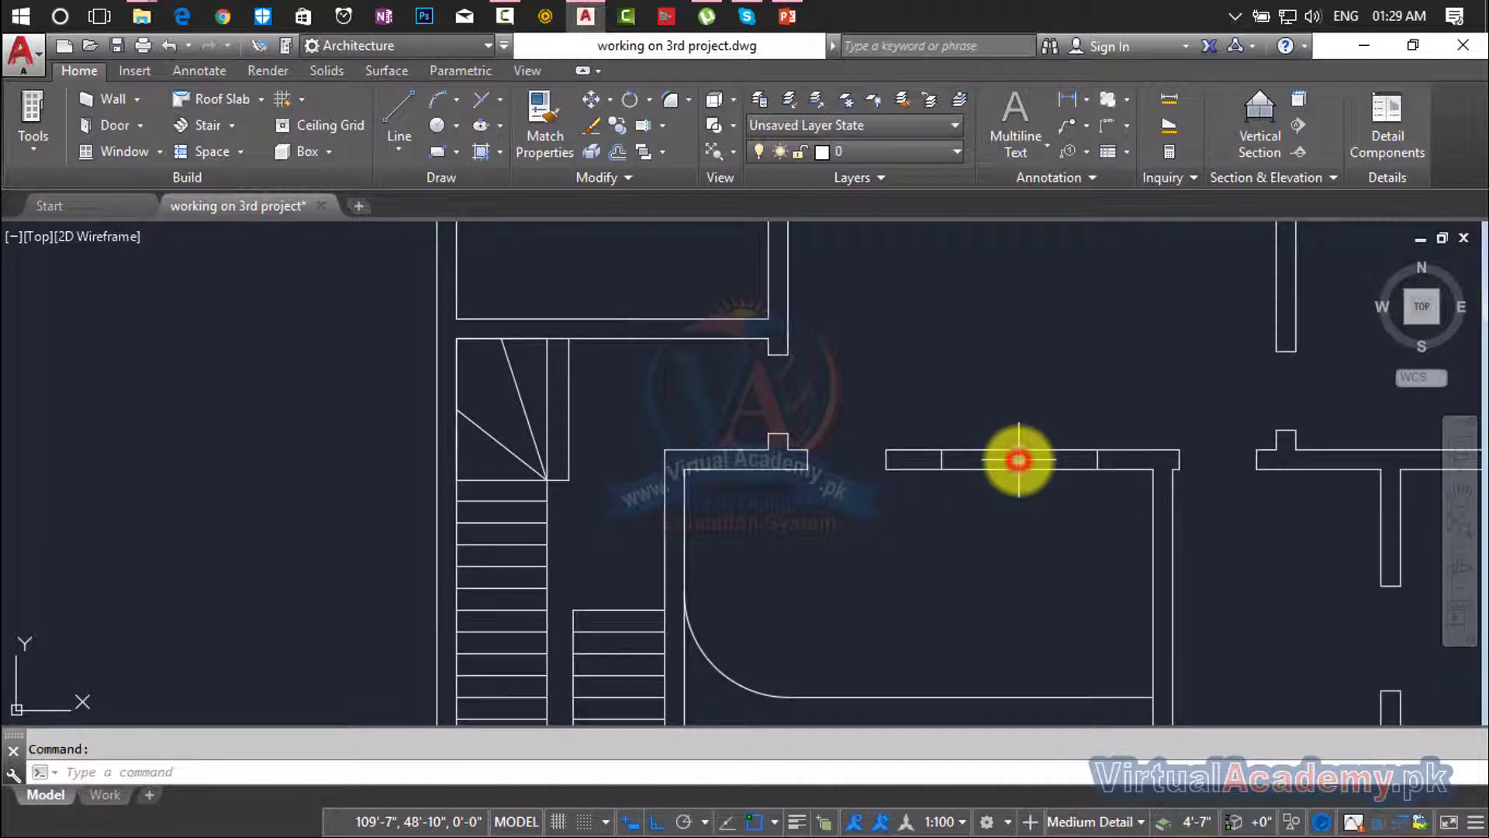
pyautogui.press('Delete')
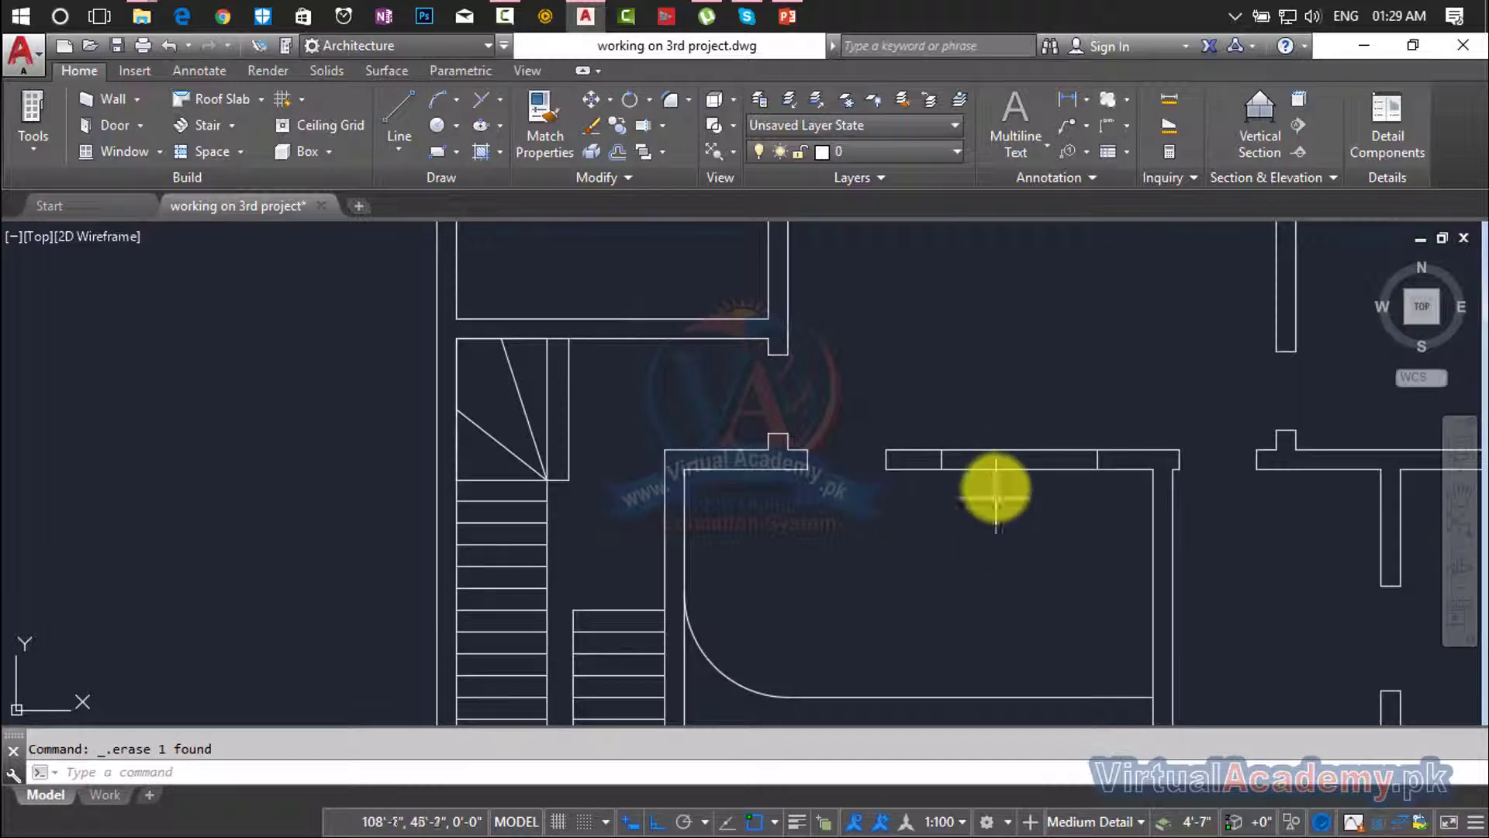
# Draw a line along the wall's south face from the window's west jamb to its east jamb.
pyautogui.scroll(4, 996, 486)
pyautogui.write('l')
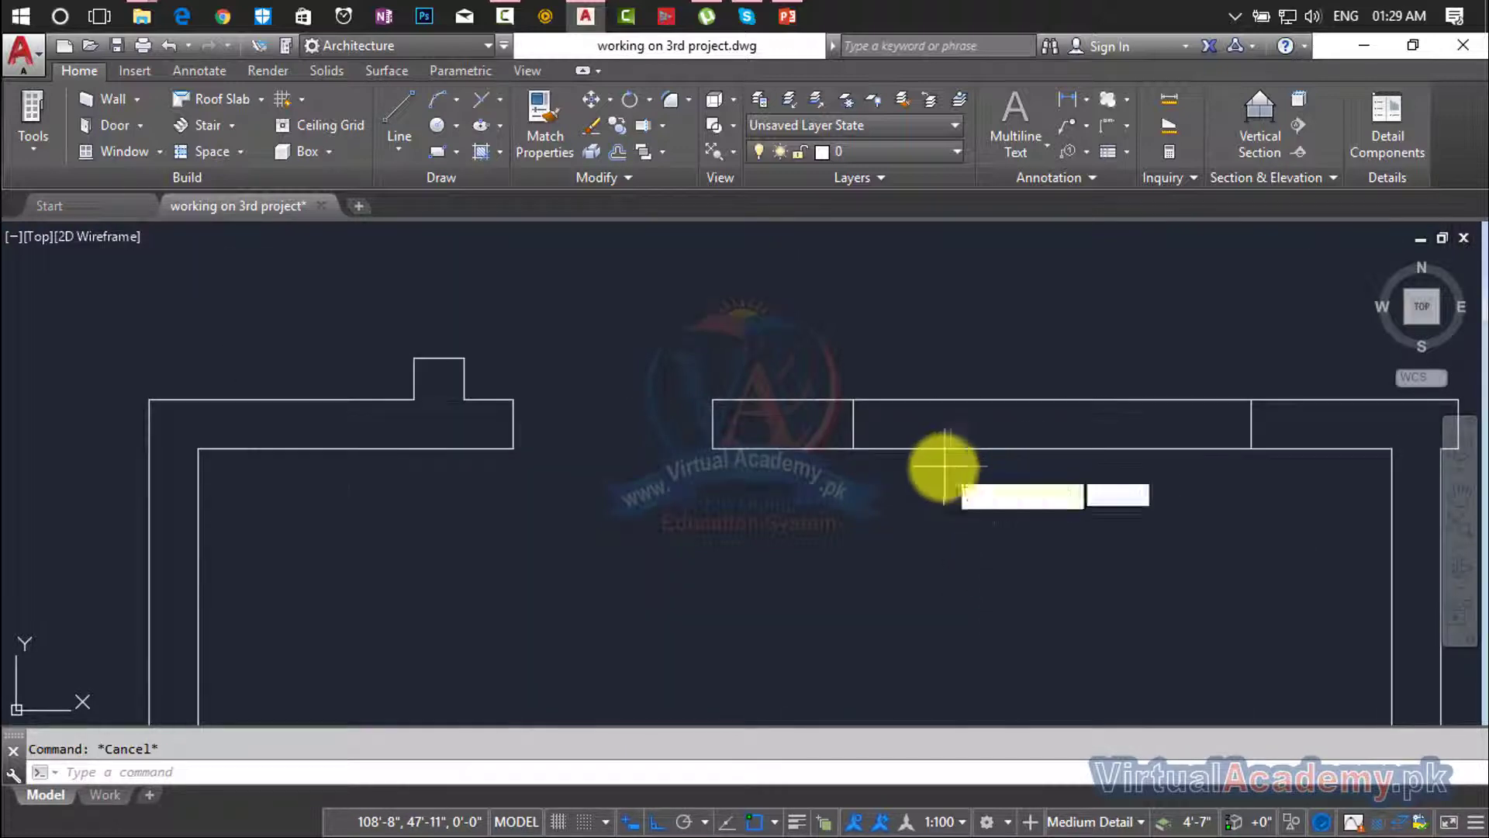
pyautogui.press('Return')
pyautogui.click(853, 448)
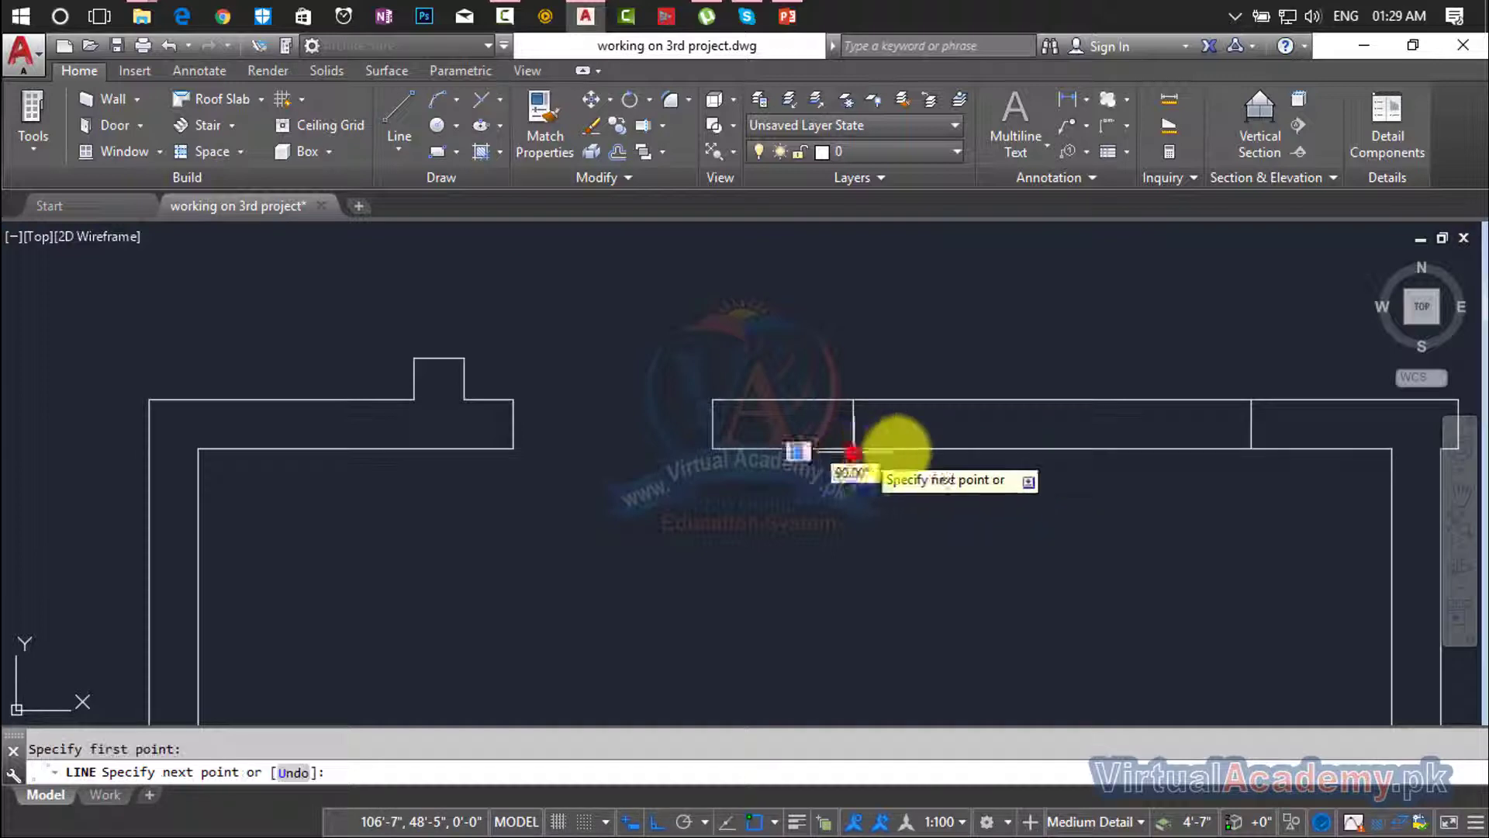
pyautogui.click(1251, 448)
pyautogui.press('Return')
pyautogui.press('Escape')
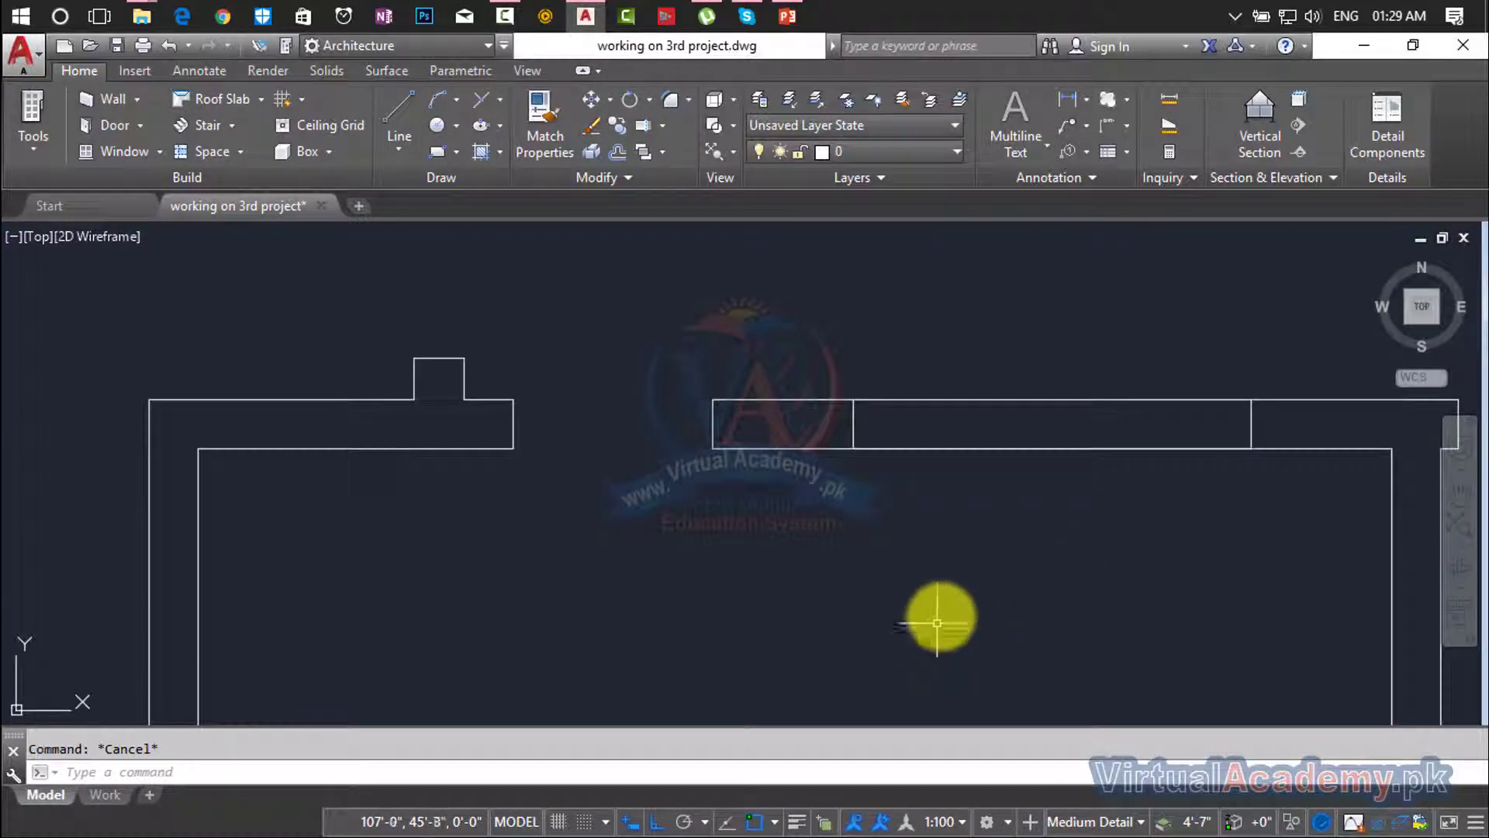
# Offset the window's south line 3" north, and offset the resulting line another 3" north to form the panes.
pyautogui.write('o')
pyautogui.press('Return')
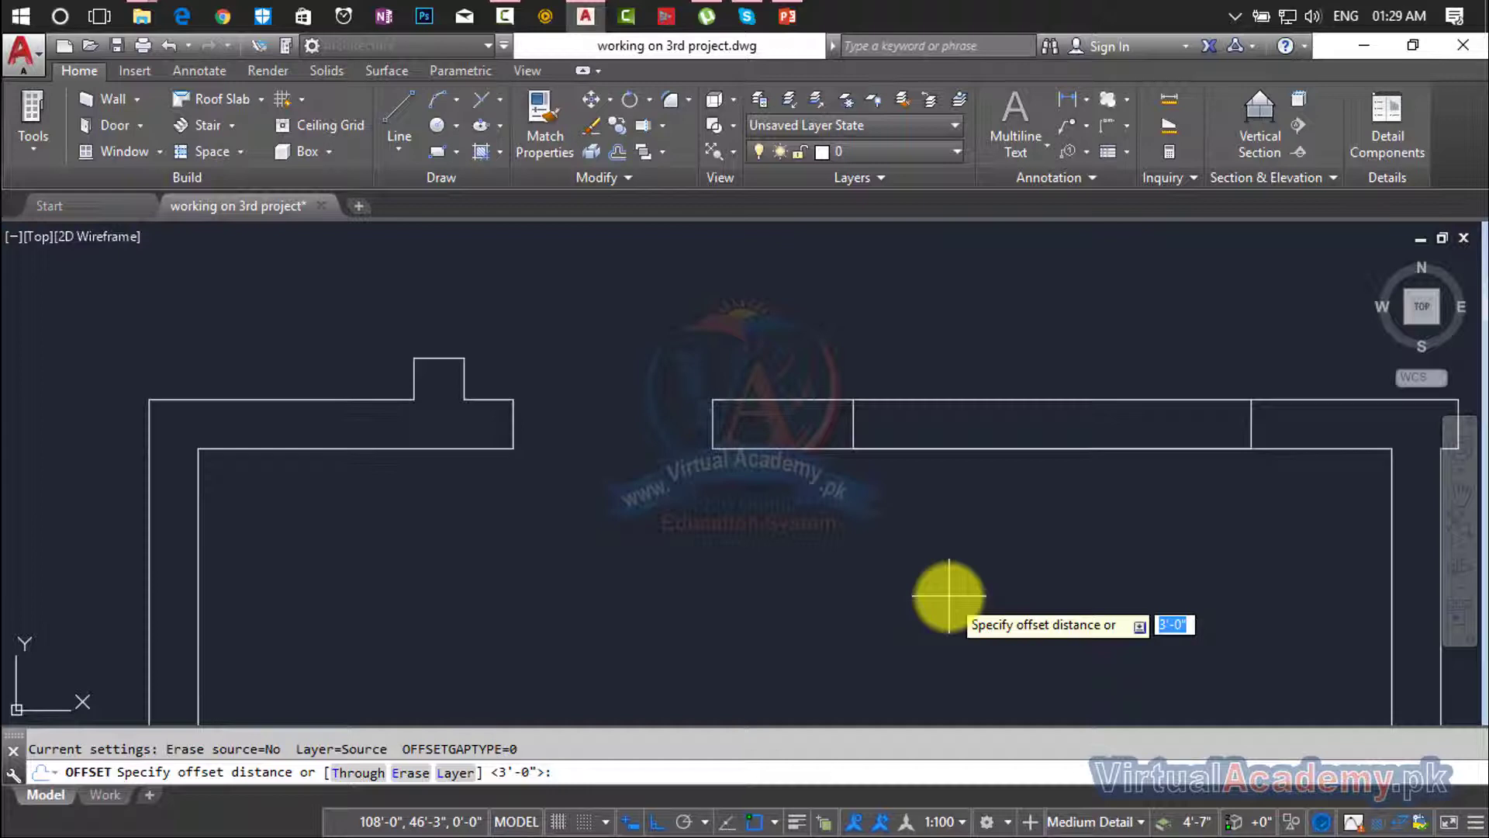
pyautogui.press('Return')
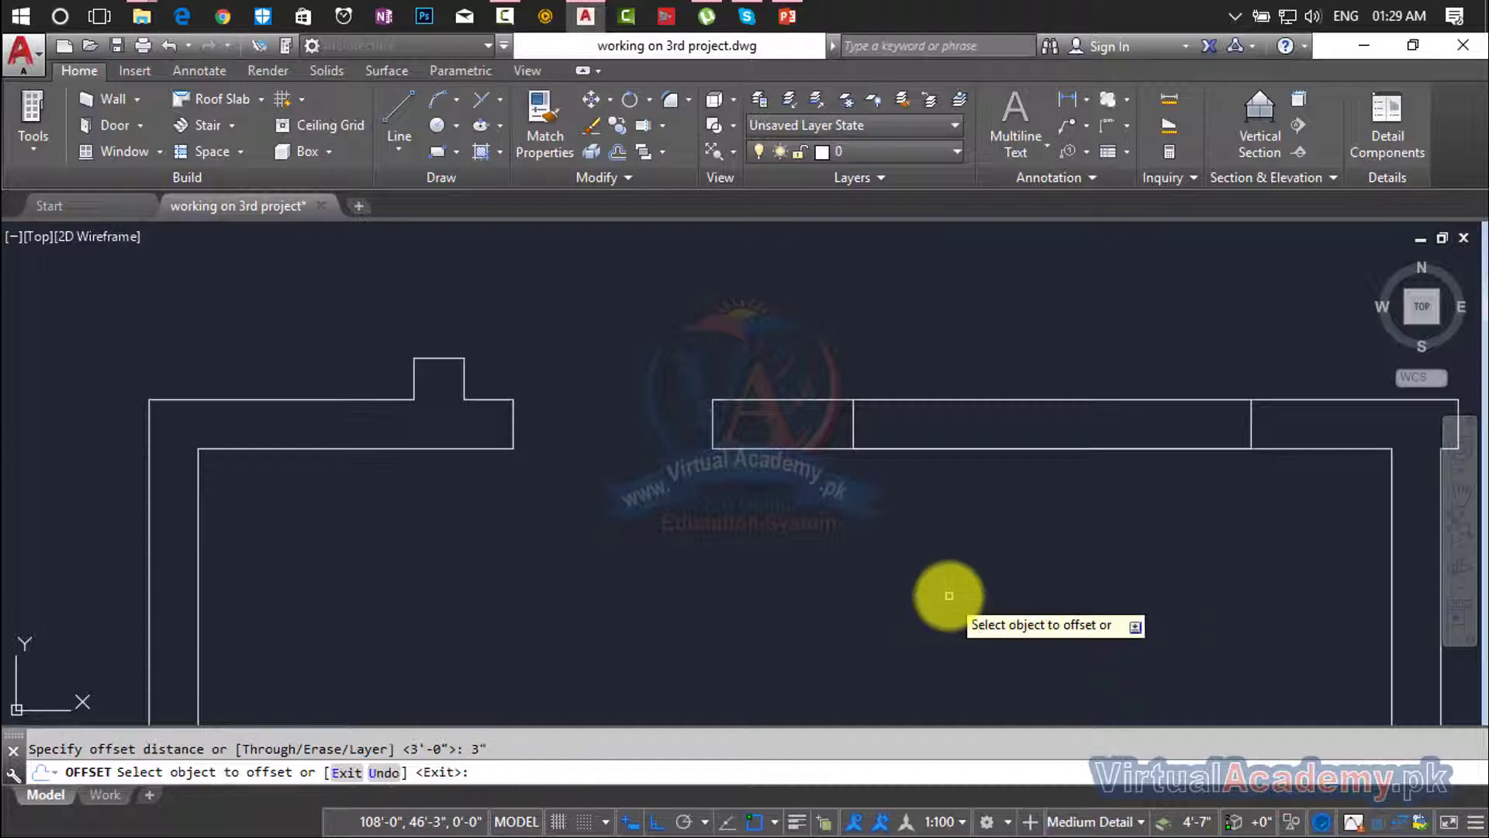
pyautogui.click(974, 446)
pyautogui.click(991, 423)
pyautogui.click(990, 425)
pyautogui.click(988, 410)
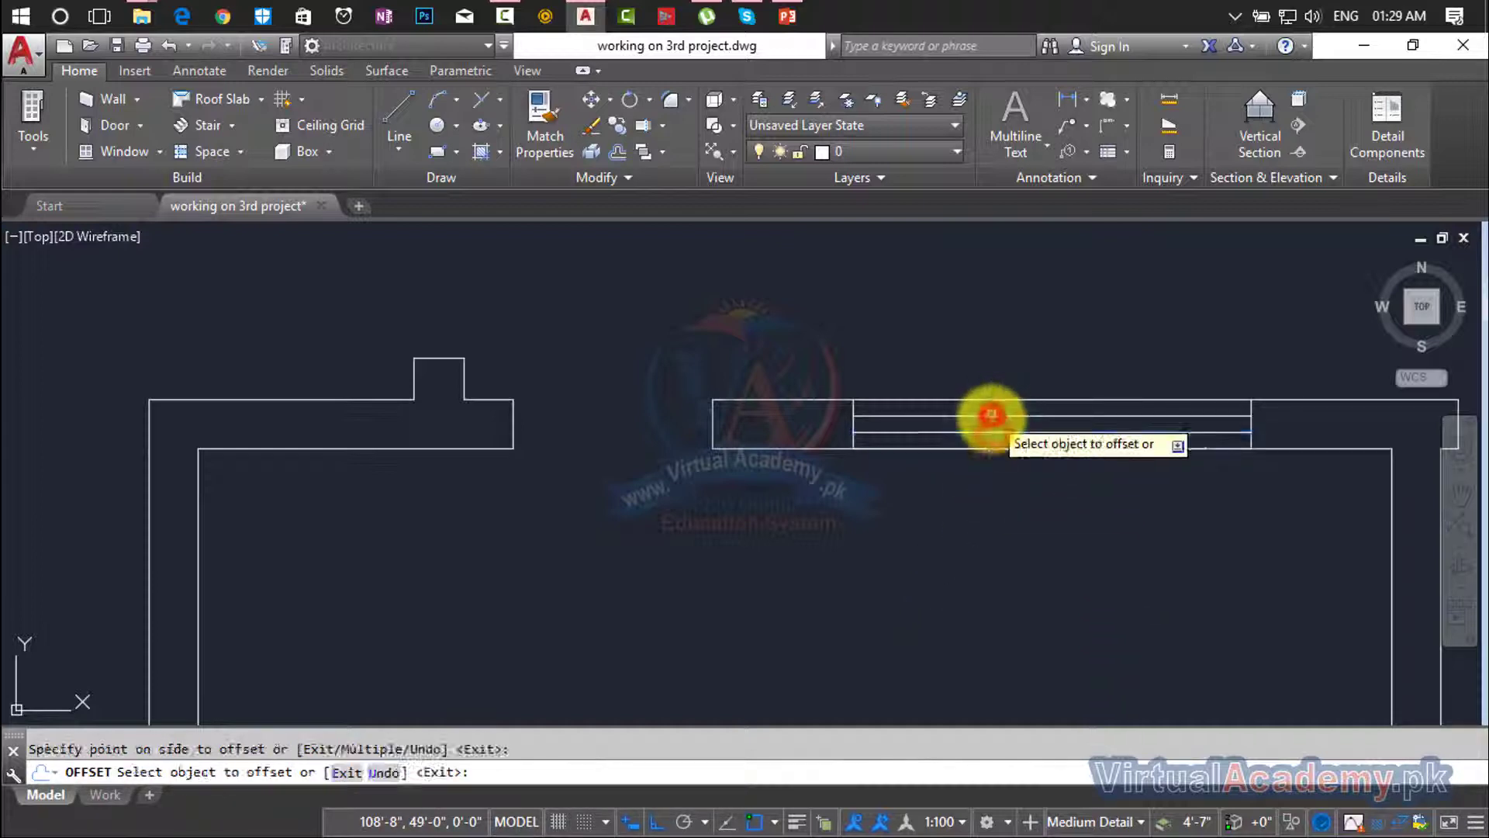
pyautogui.scroll(-4, 1001, 514)
pyautogui.scroll(-3, 1007, 514)
pyautogui.press('Escape')
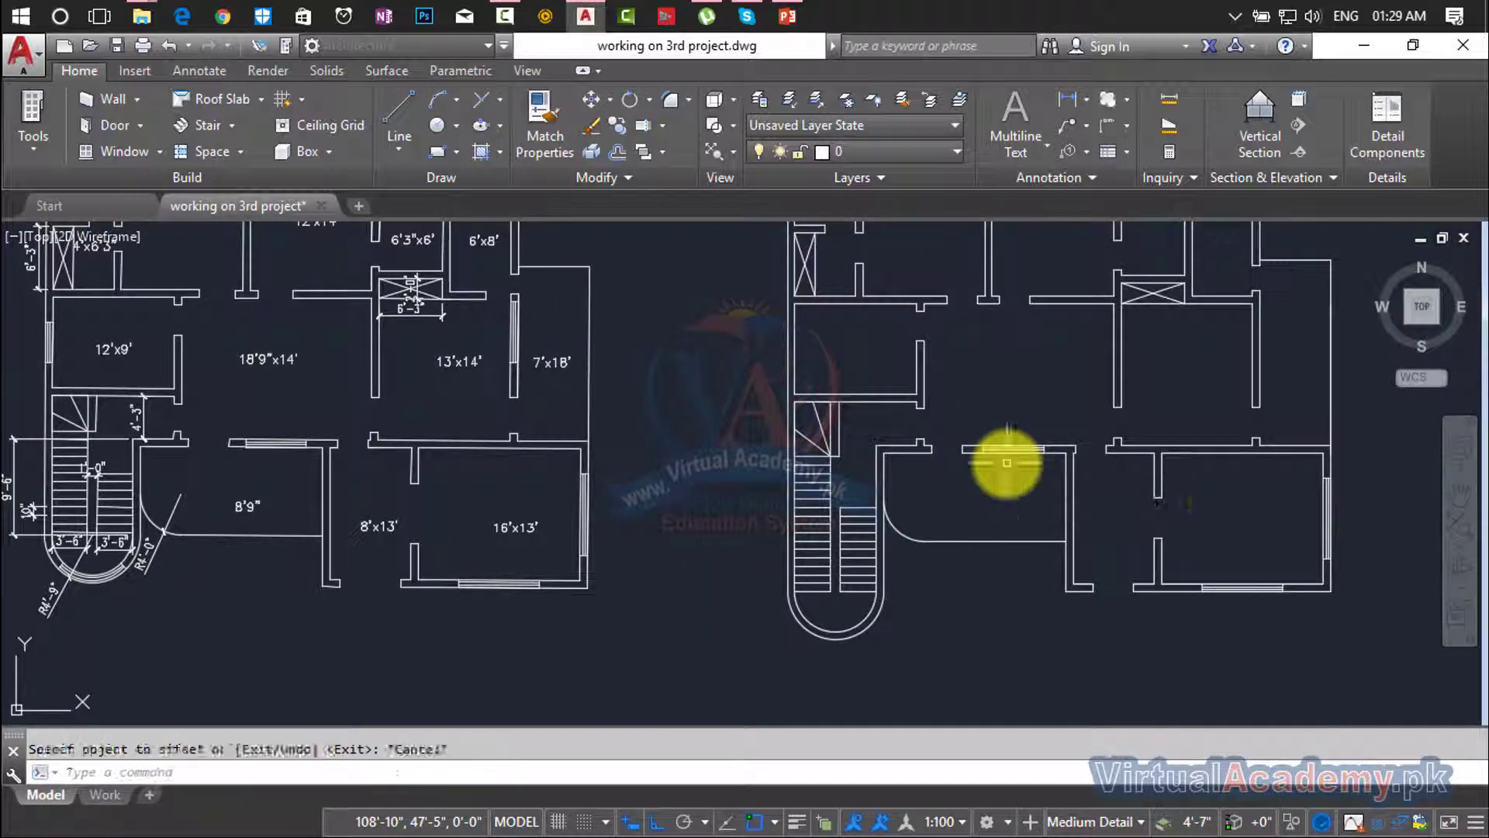
# Measure the length of the window in the 6'x7' room's west wall in the dimensioned plan.
pyautogui.scroll(-4, 1156, 593)
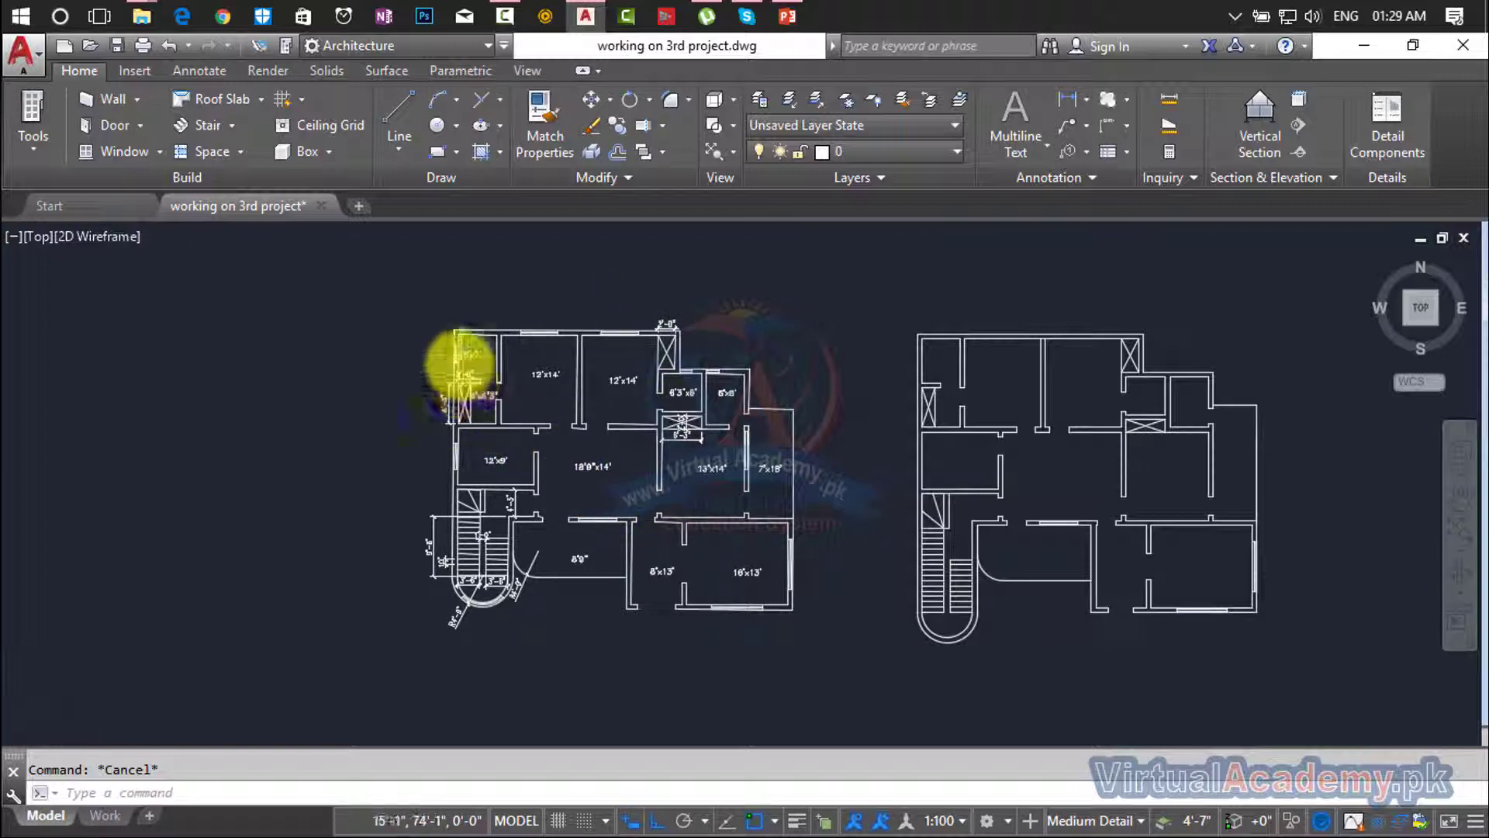
pyautogui.scroll(8, 457, 355)
pyautogui.moveTo(460, 363); pyautogui.dragTo(594, 434, button='middle')
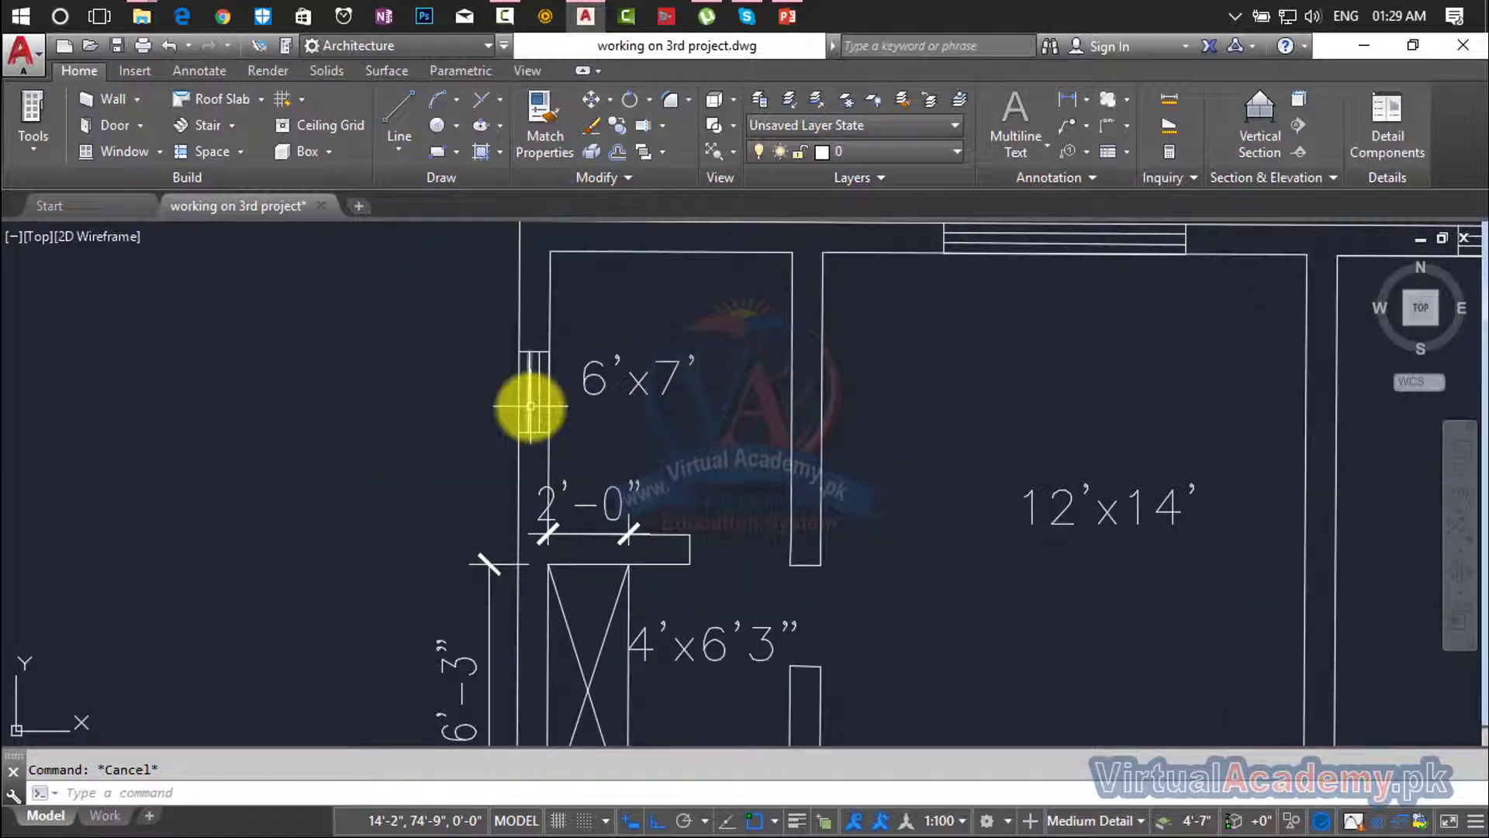
pyautogui.write('d poi')
pyautogui.press('Return')
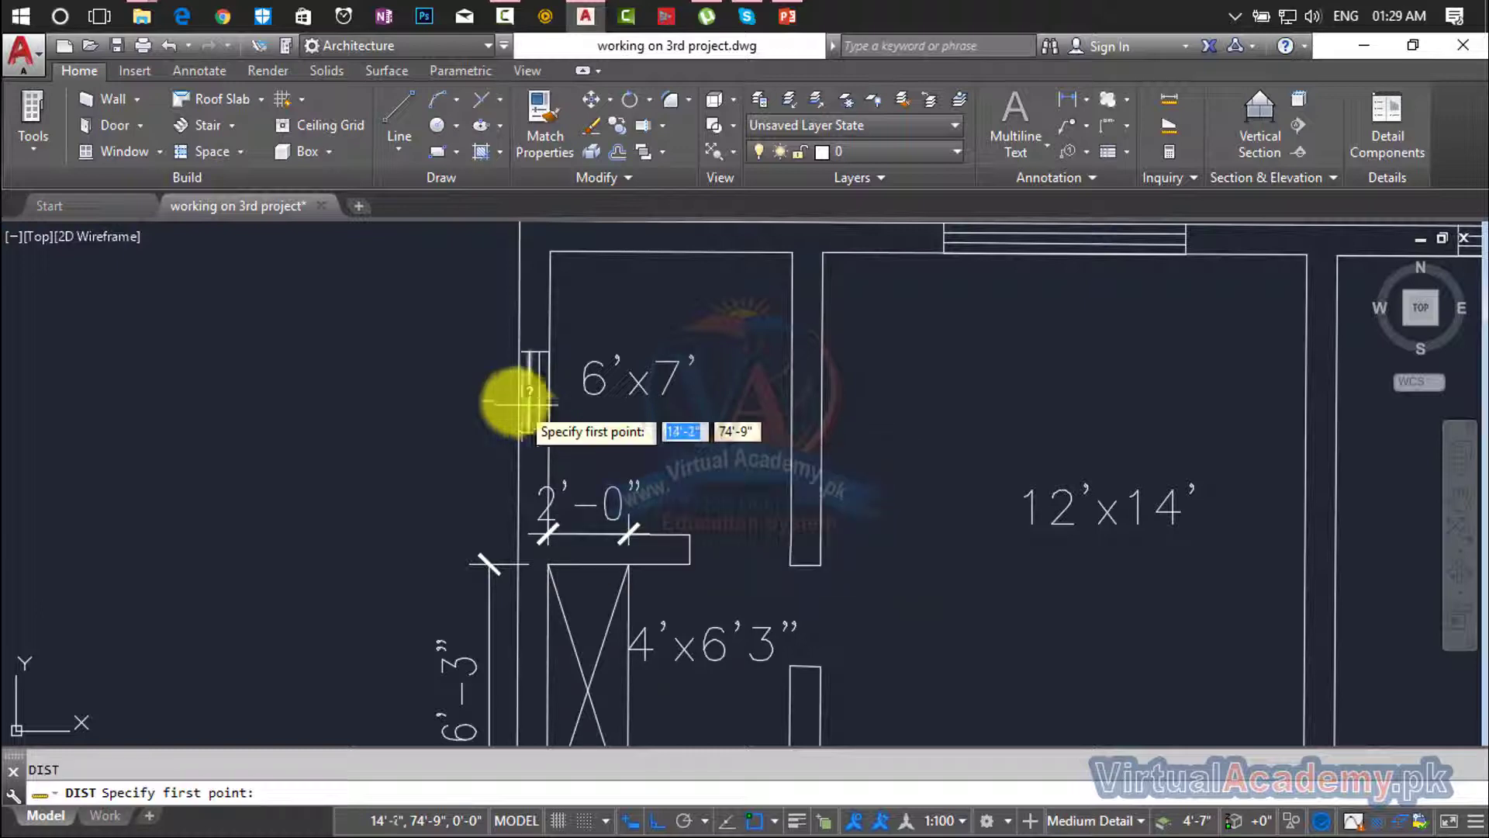
pyautogui.click(520, 356)
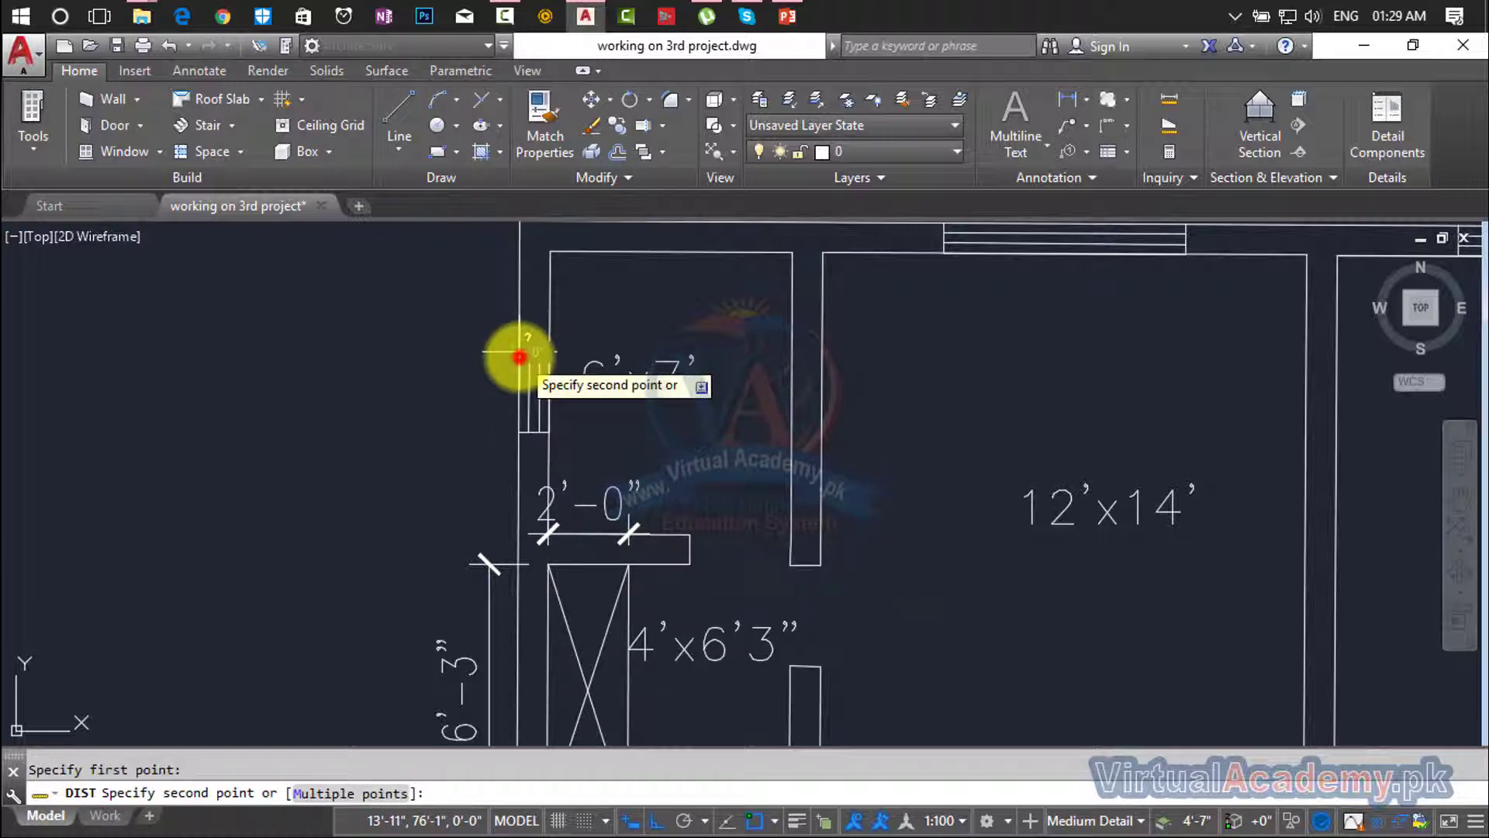
pyautogui.click(514, 433)
pyautogui.press('Escape')
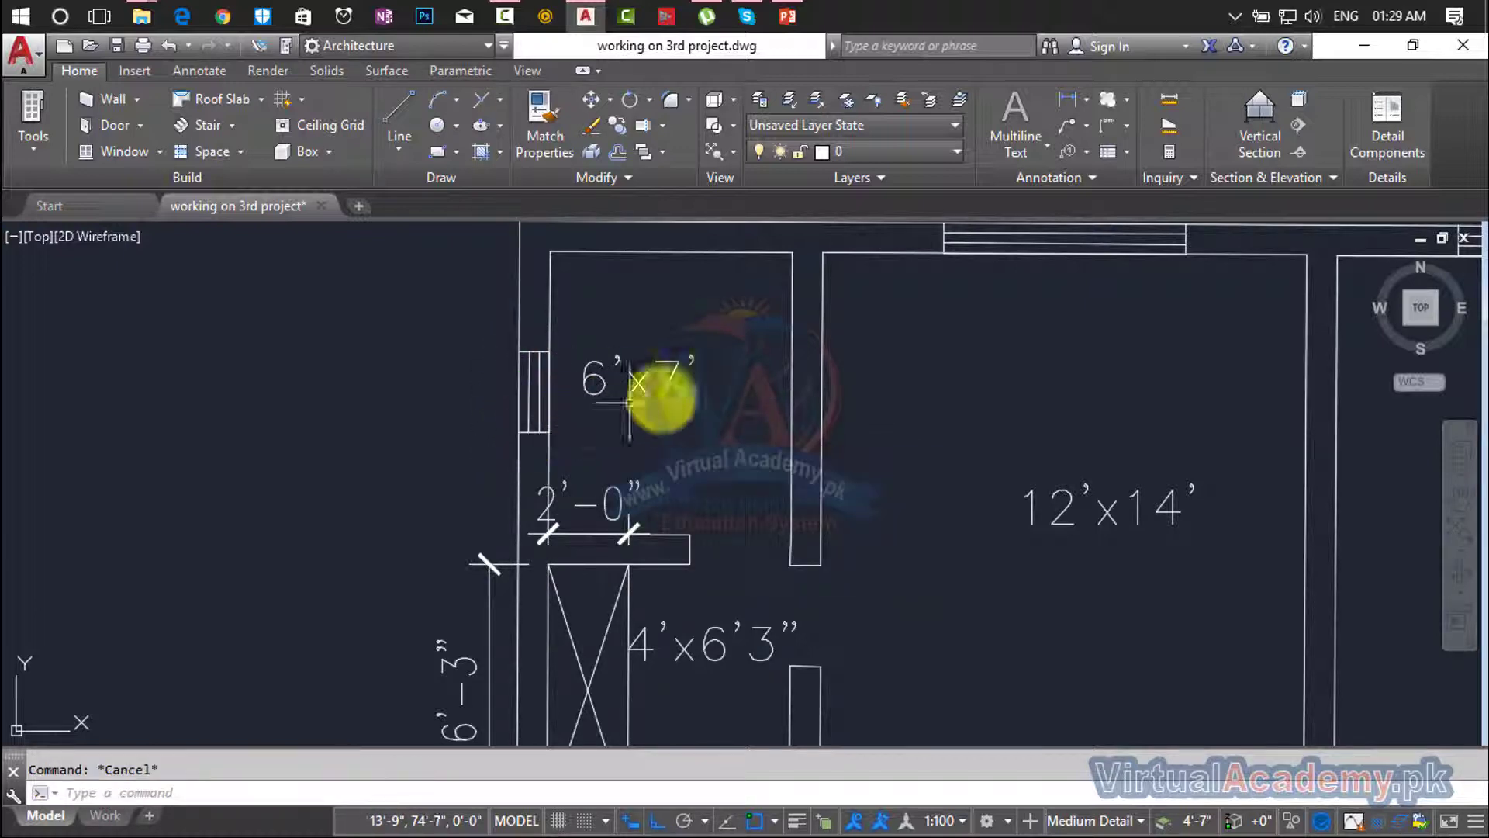
# Examine the curved window in the dimensioned plan's rounded stair wall and compare it with the second plan's stairwell.
pyautogui.scroll(-8, 659, 396)
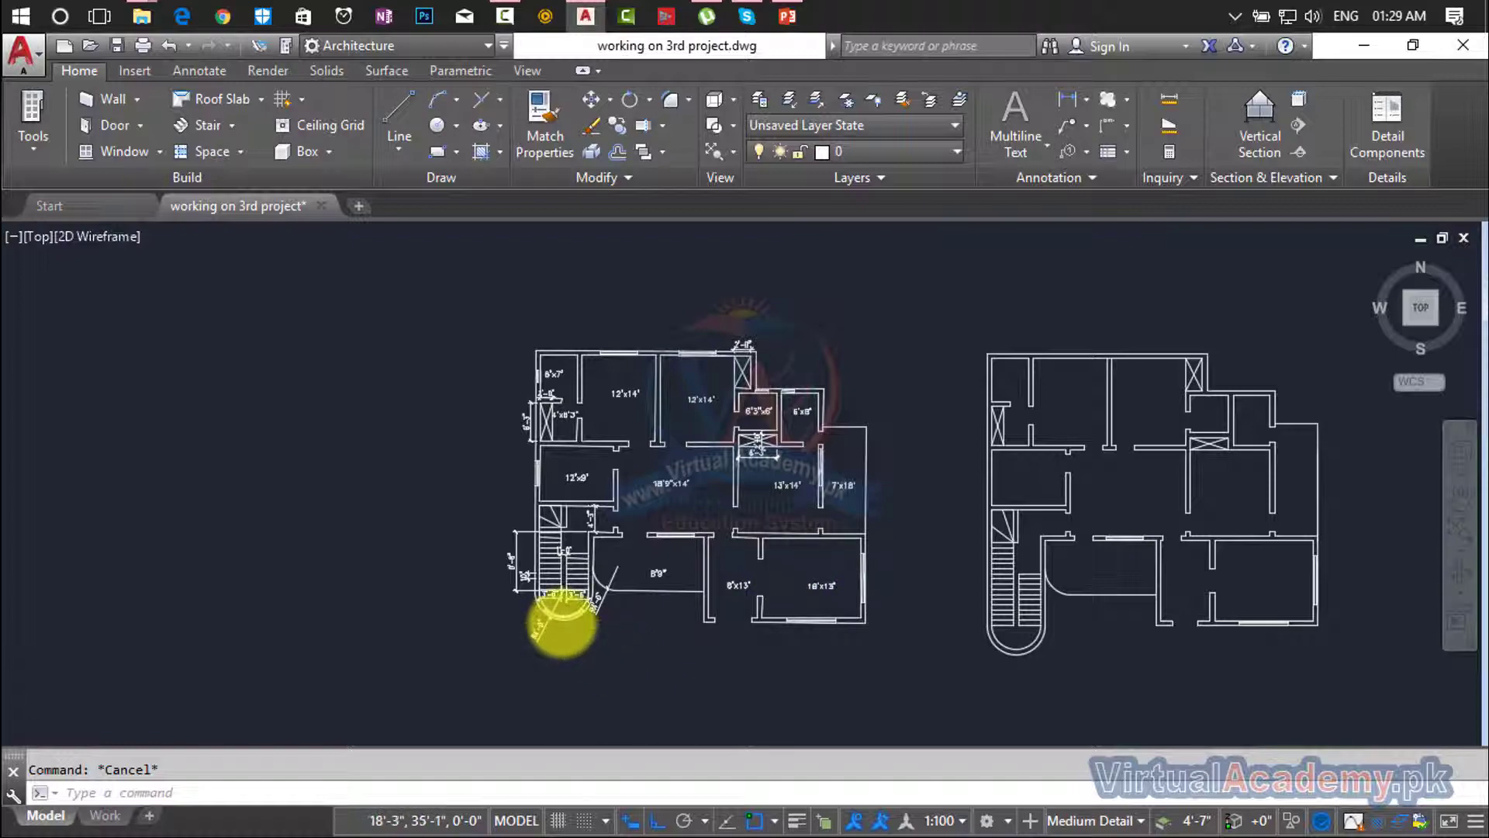
pyautogui.scroll(4, 563, 621)
pyautogui.scroll(-4, 565, 619)
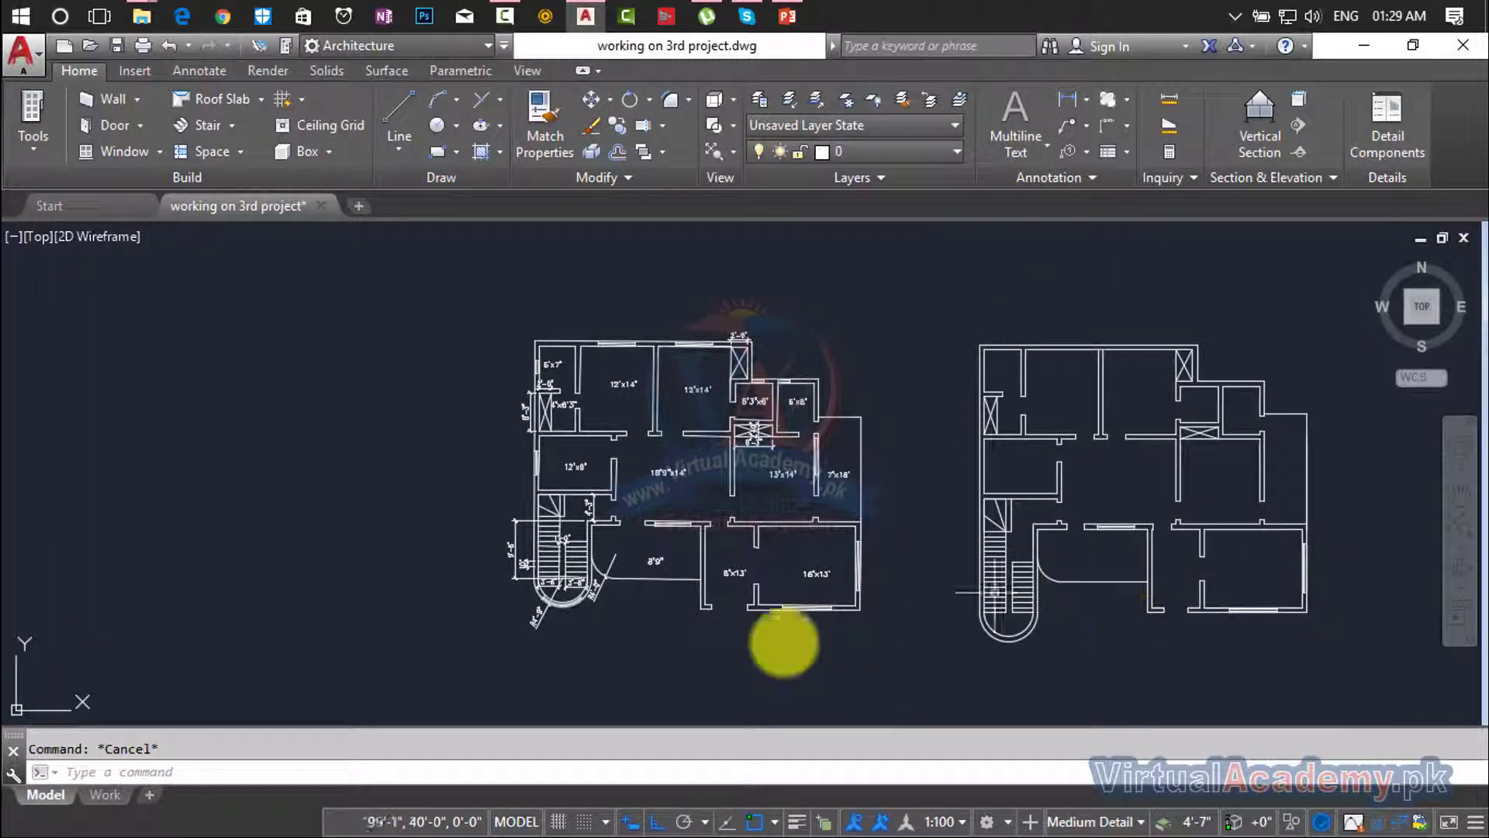
pyautogui.scroll(5, 502, 637)
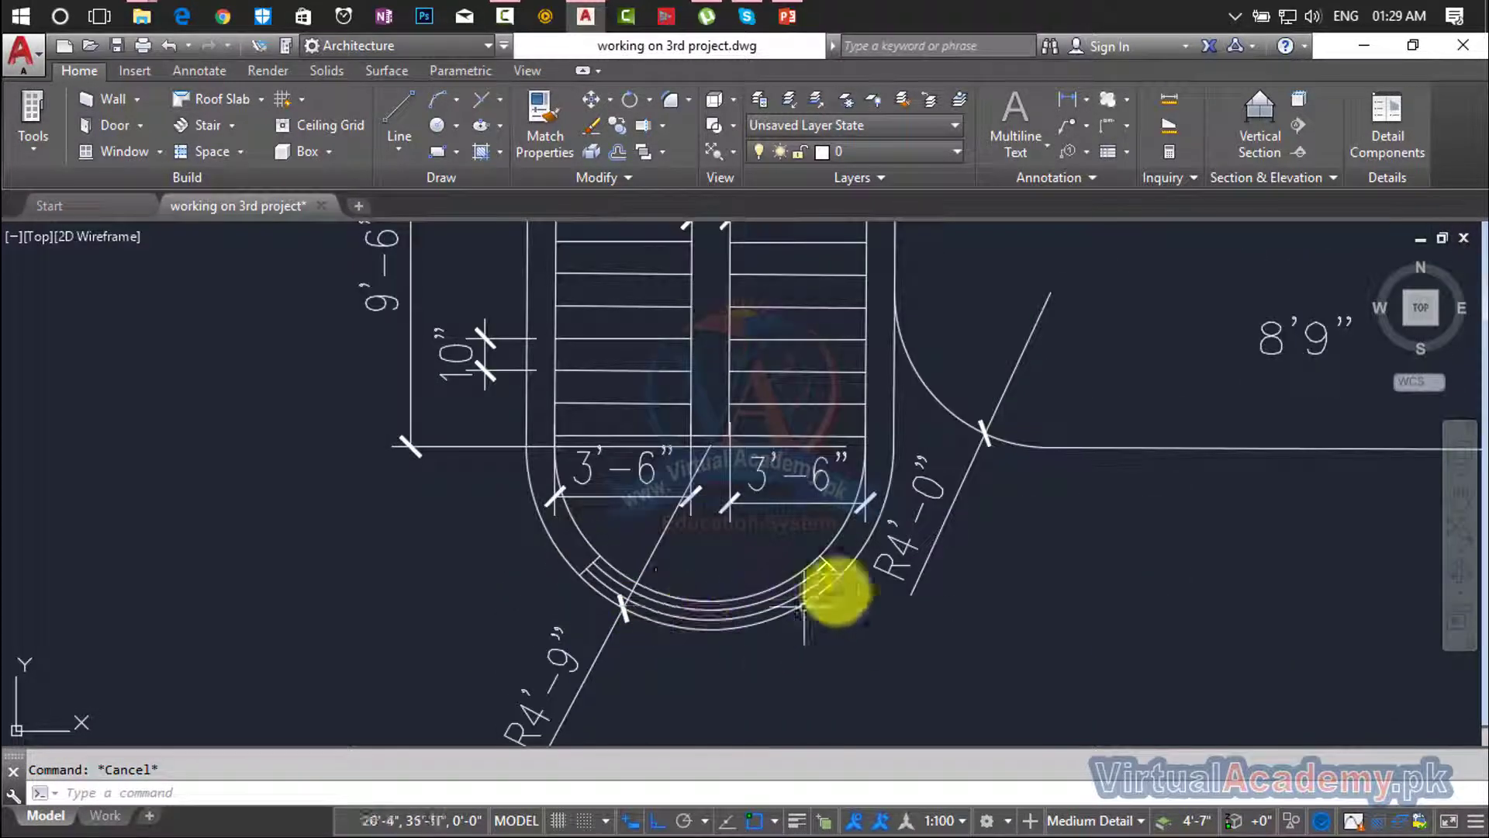
pyautogui.scroll(-1, 853, 572)
pyautogui.scroll(-4, 854, 572)
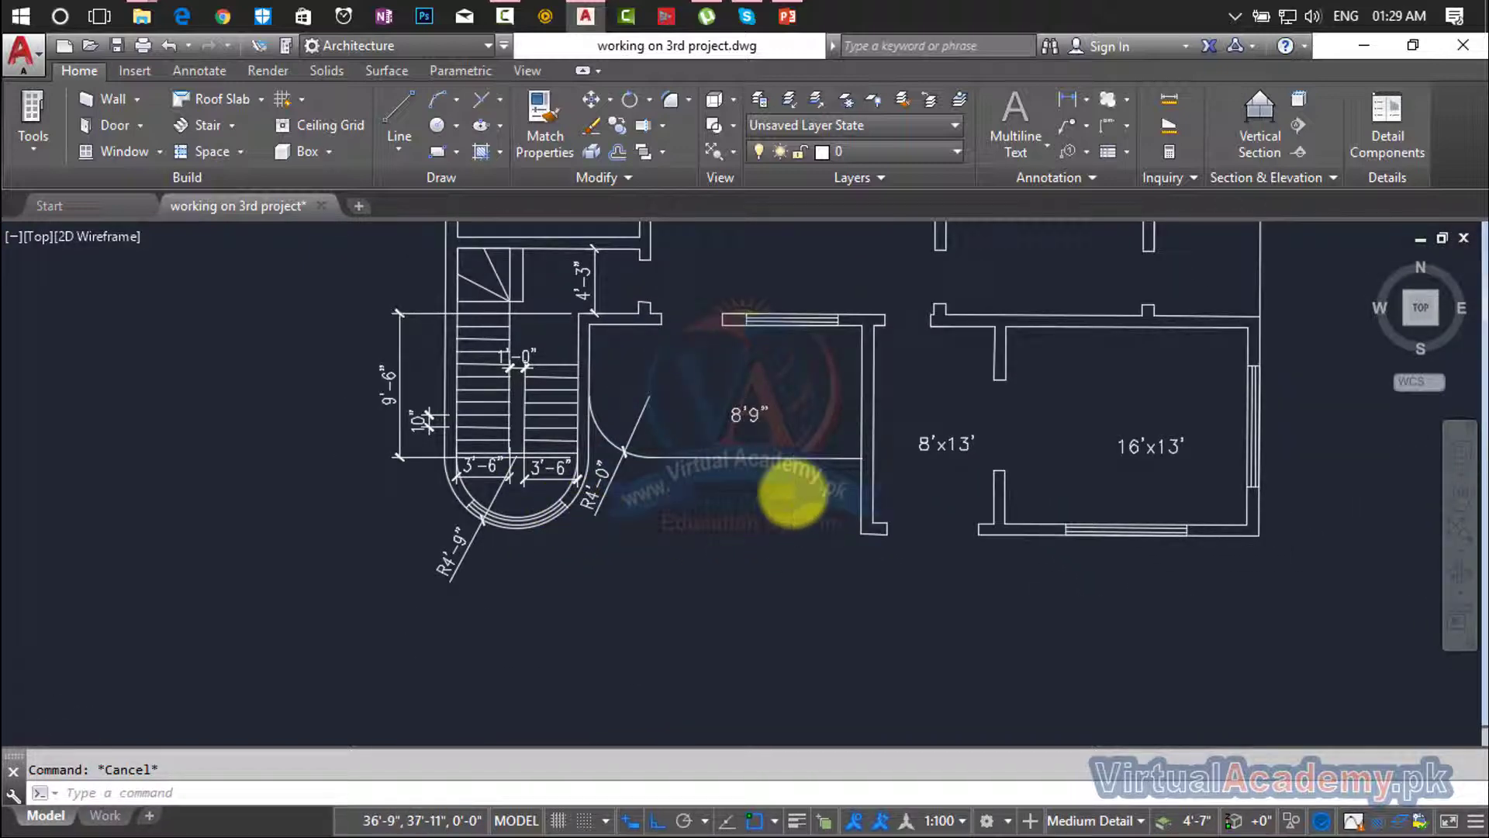
pyautogui.scroll(-2, 793, 492)
pyautogui.moveTo(793, 492); pyautogui.dragTo(392, 372, button='middle')
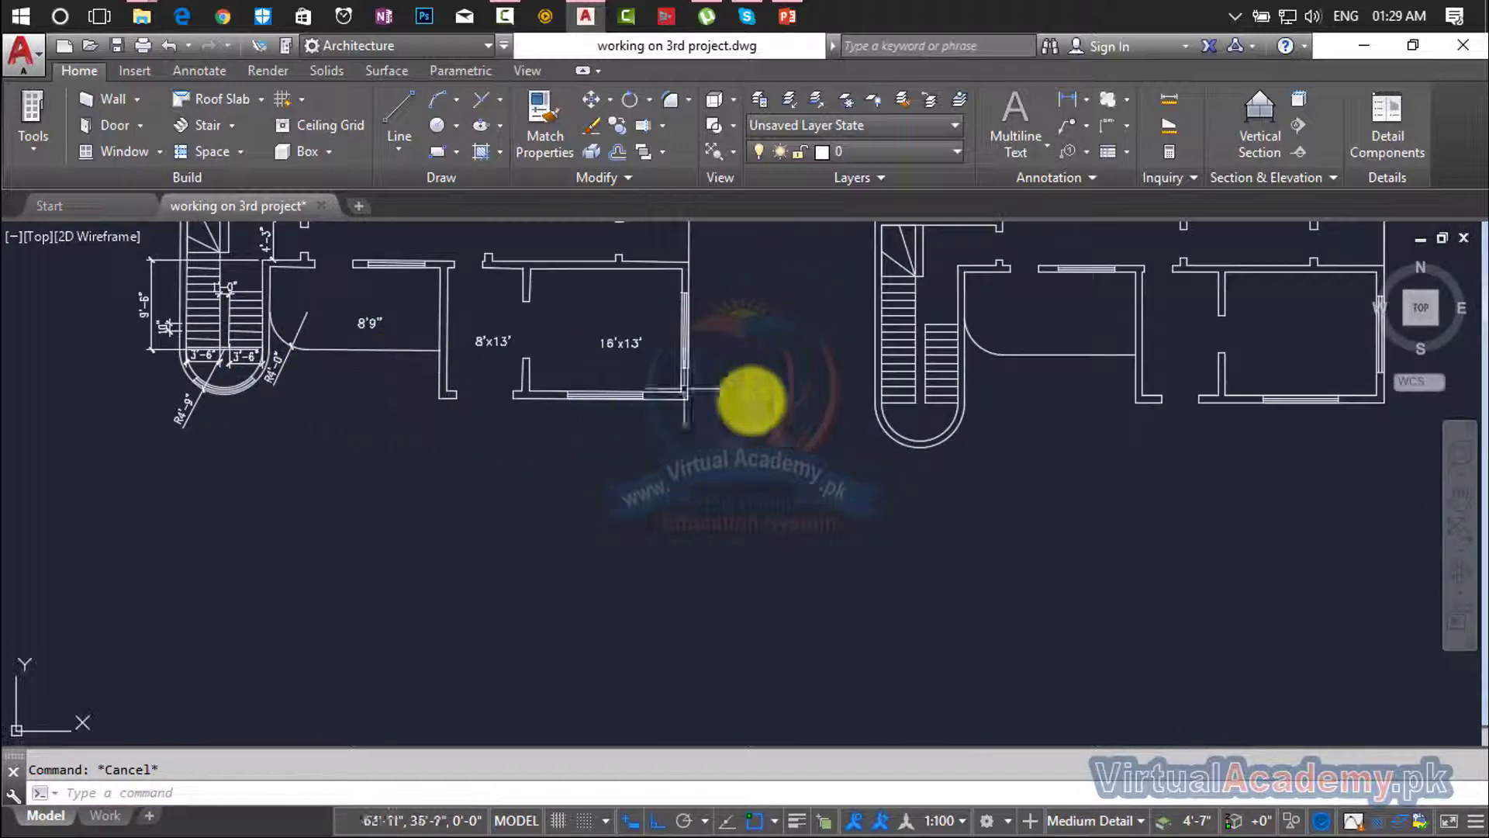
# Draw a vertical line about 1'-5" long south from the midpoint of the second plan's inner curved stair wall.
pyautogui.scroll(4, 918, 422)
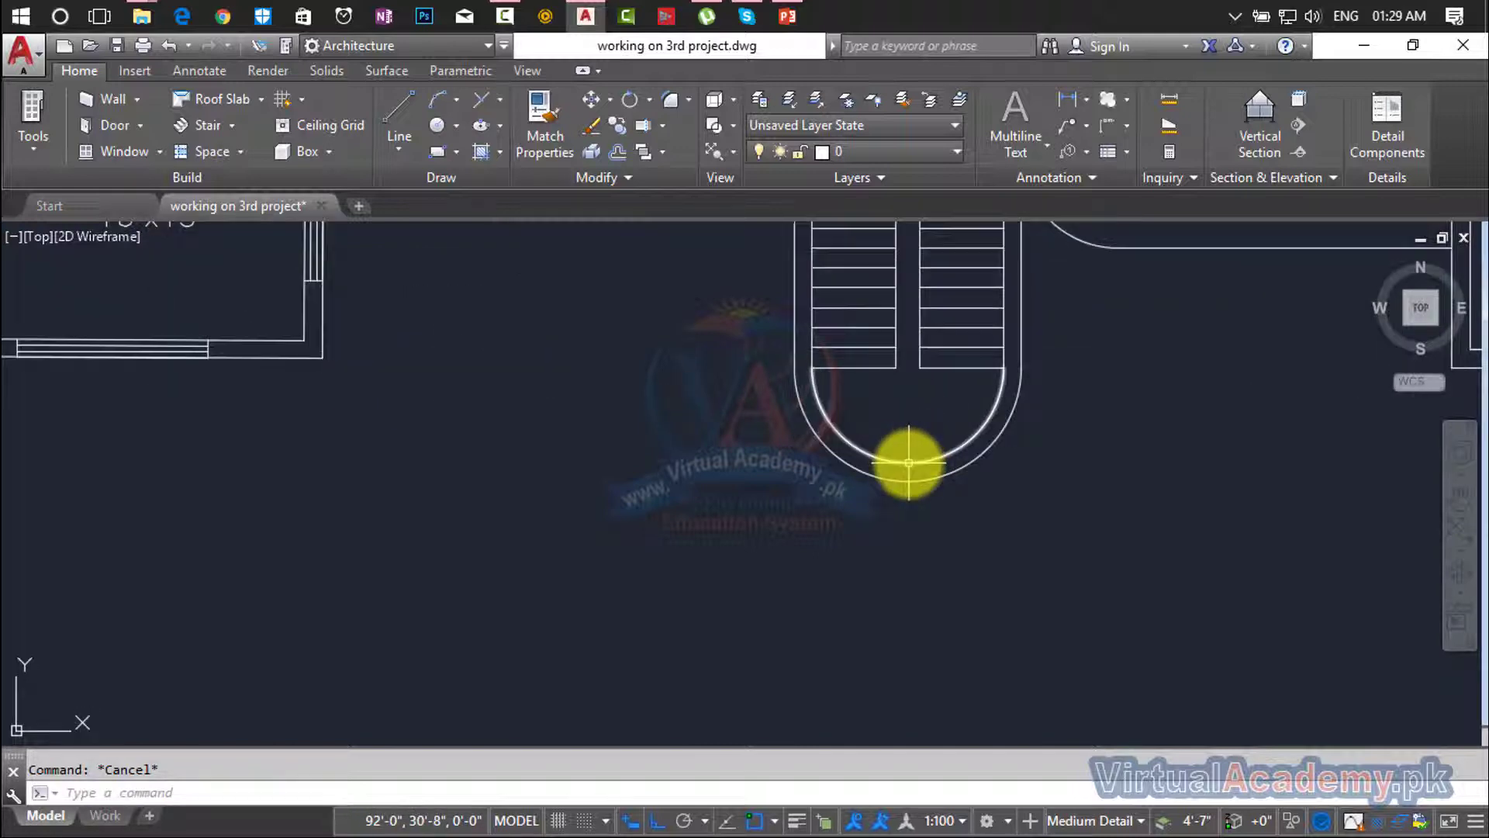
pyautogui.scroll(3, 907, 458)
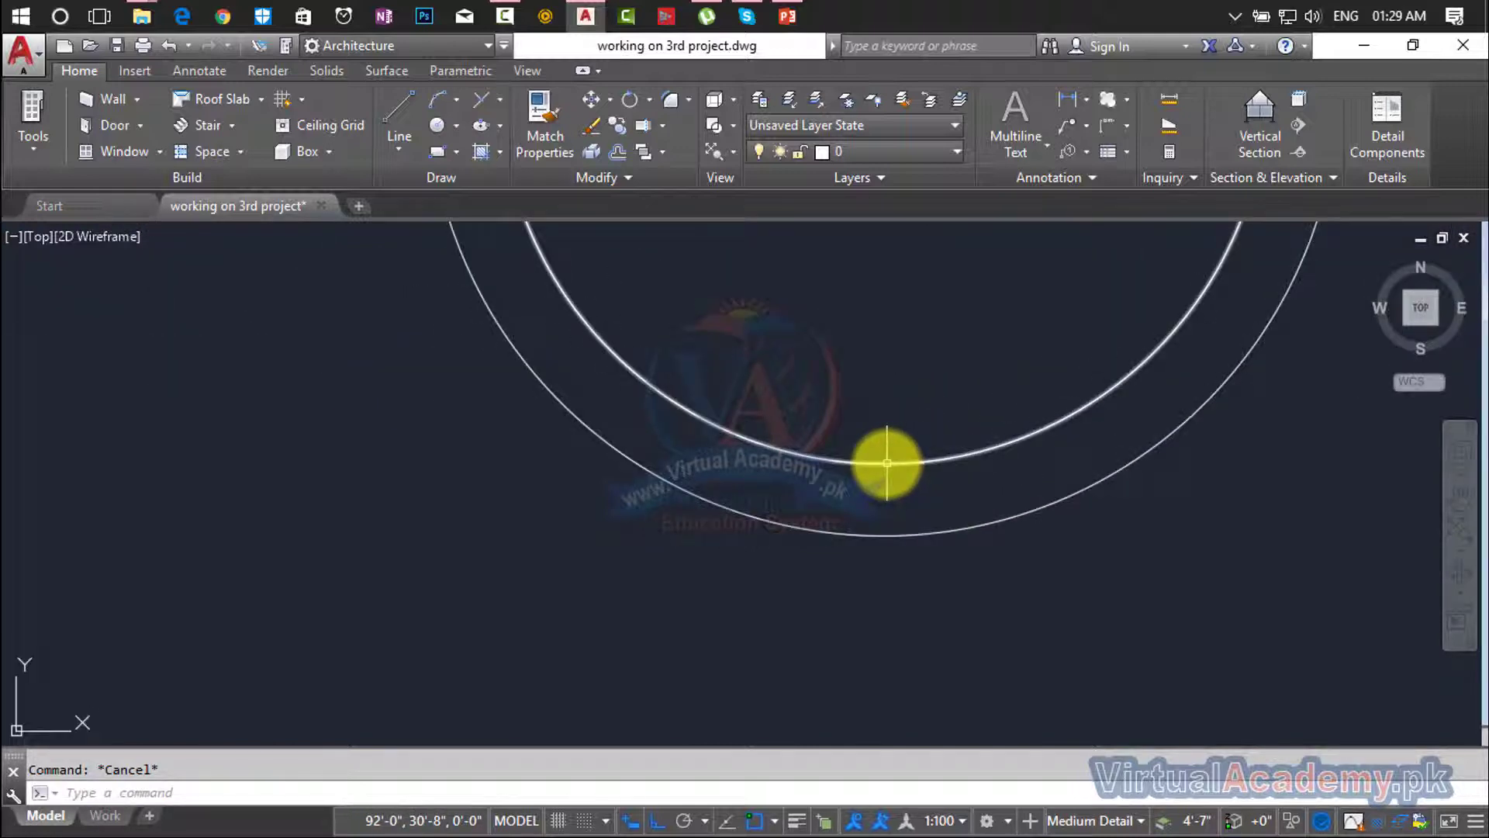
pyautogui.write('l')
pyautogui.press('Return')
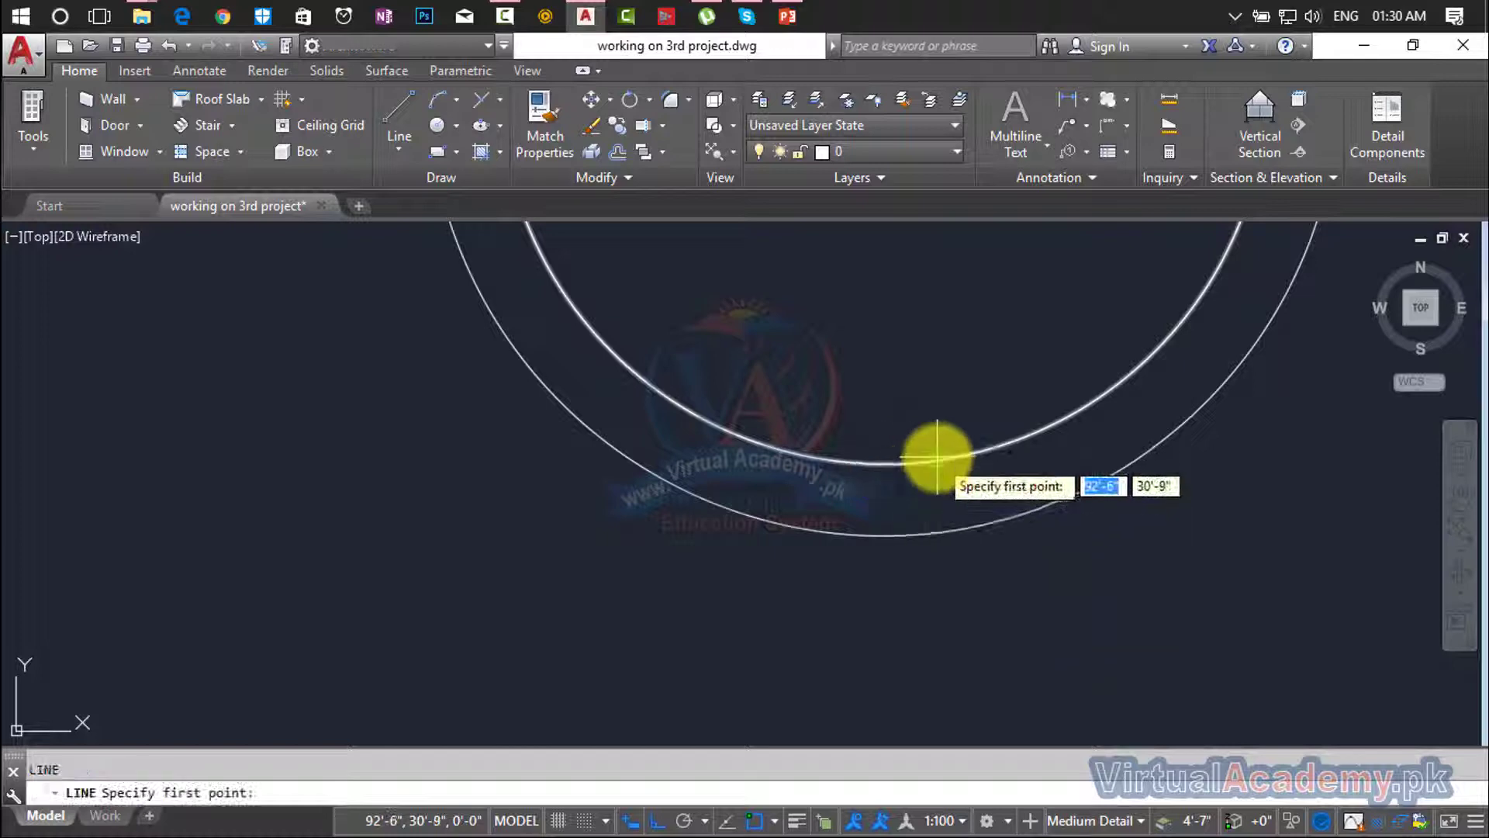
pyautogui.click(883, 466)
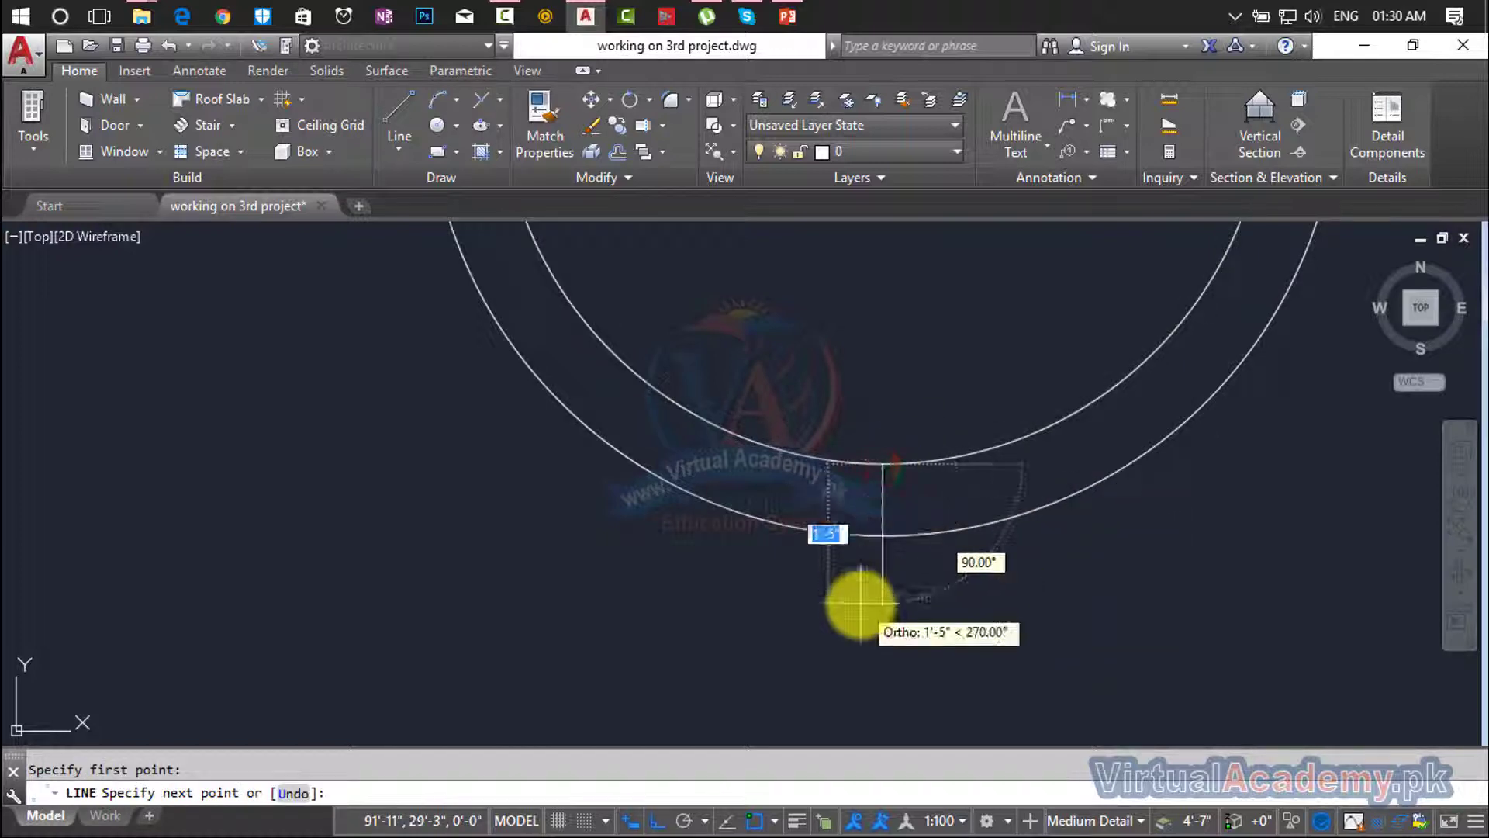
pyautogui.scroll(-2, 908, 531)
pyautogui.moveTo(908, 532); pyautogui.dragTo(815, 633, button='middle')
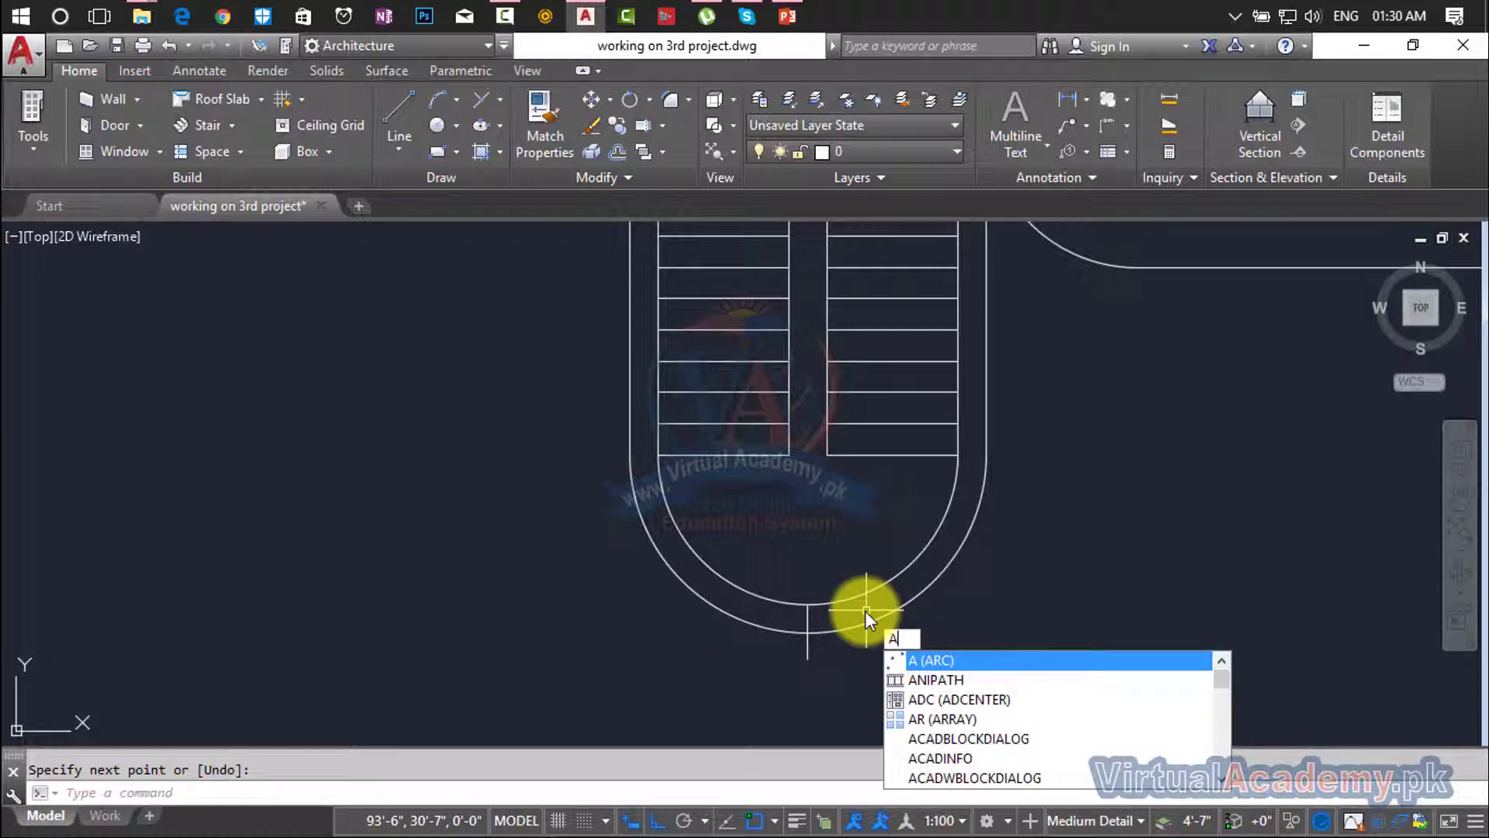
# Draw a three-point arc over the stair wall's inner curve from its south midpoint to its west end.
pyautogui.press('Return')
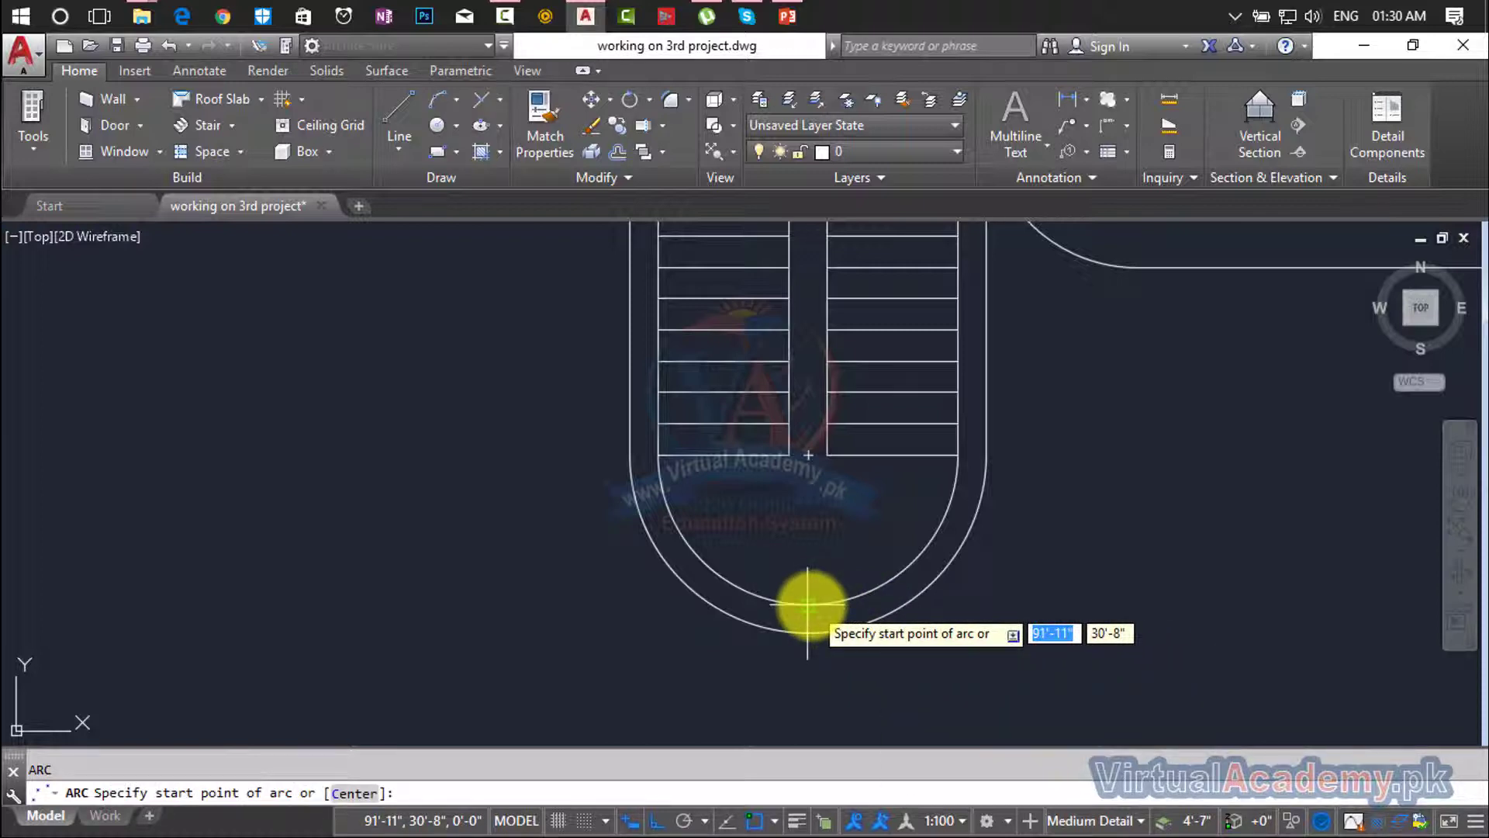
pyautogui.click(808, 604)
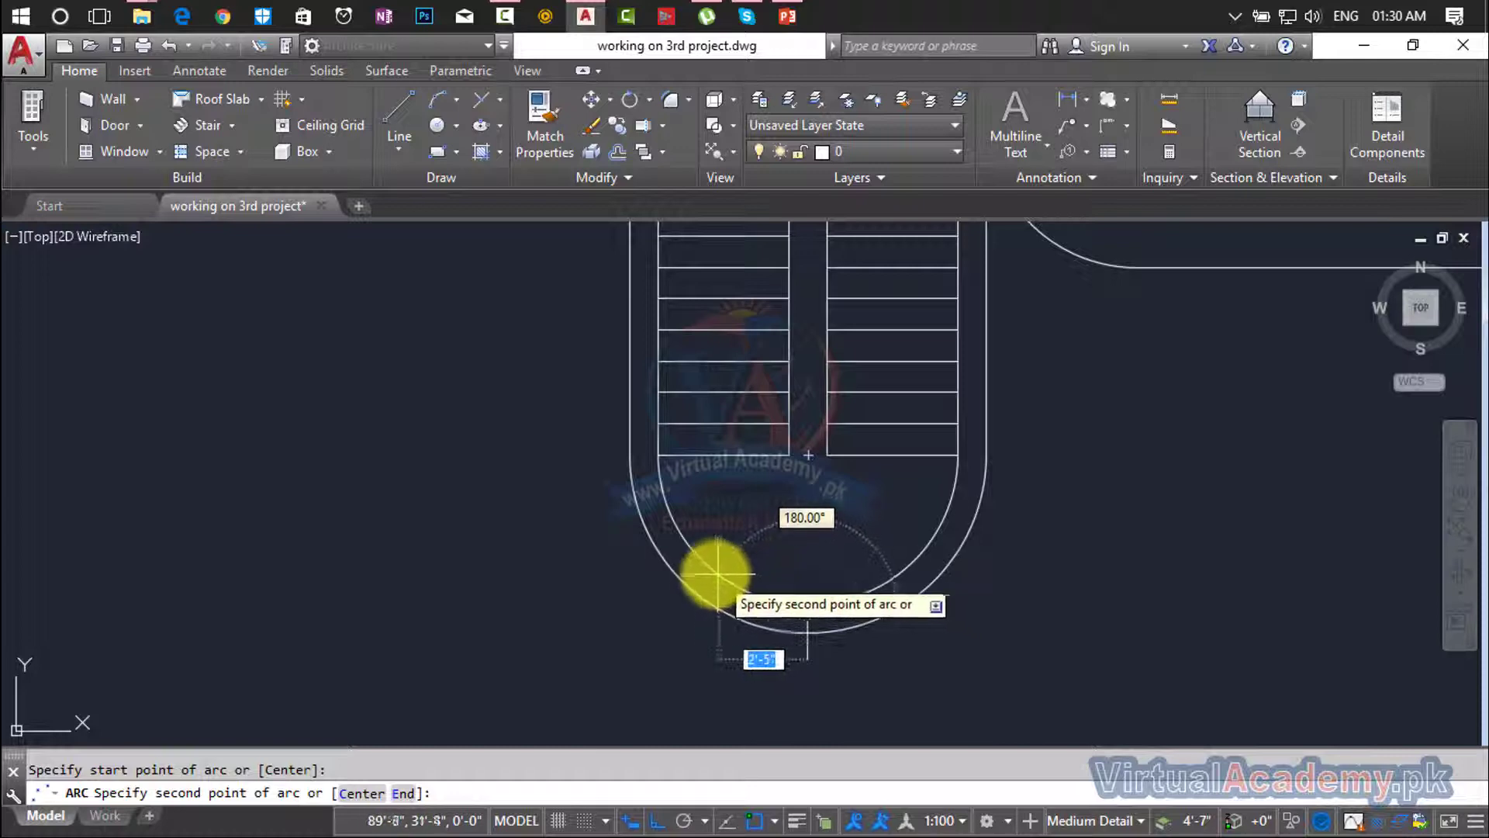
pyautogui.click(687, 563)
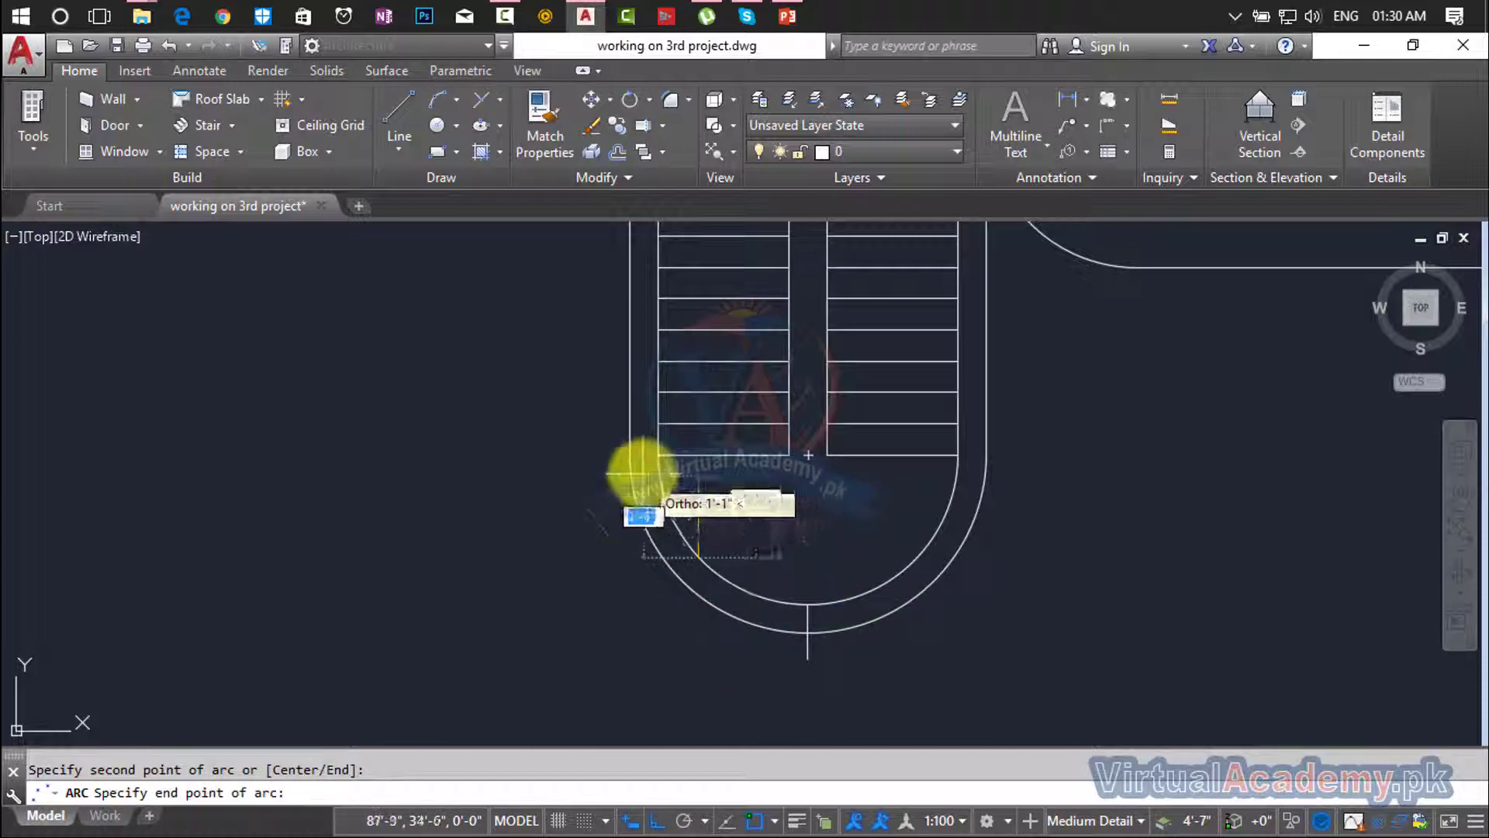
pyautogui.click(654, 460)
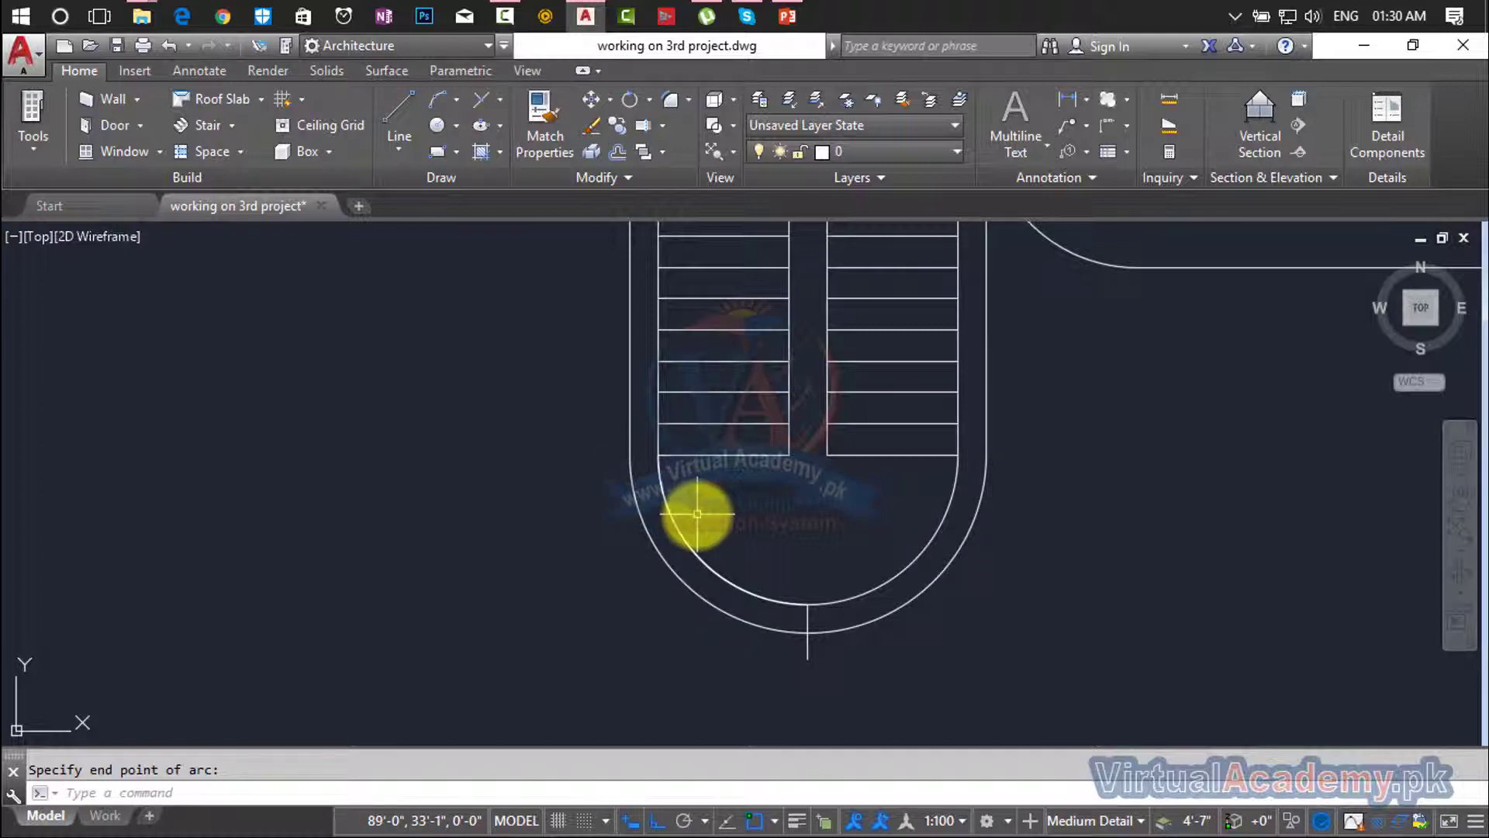
pyautogui.press('Return')
pyautogui.press('Escape')
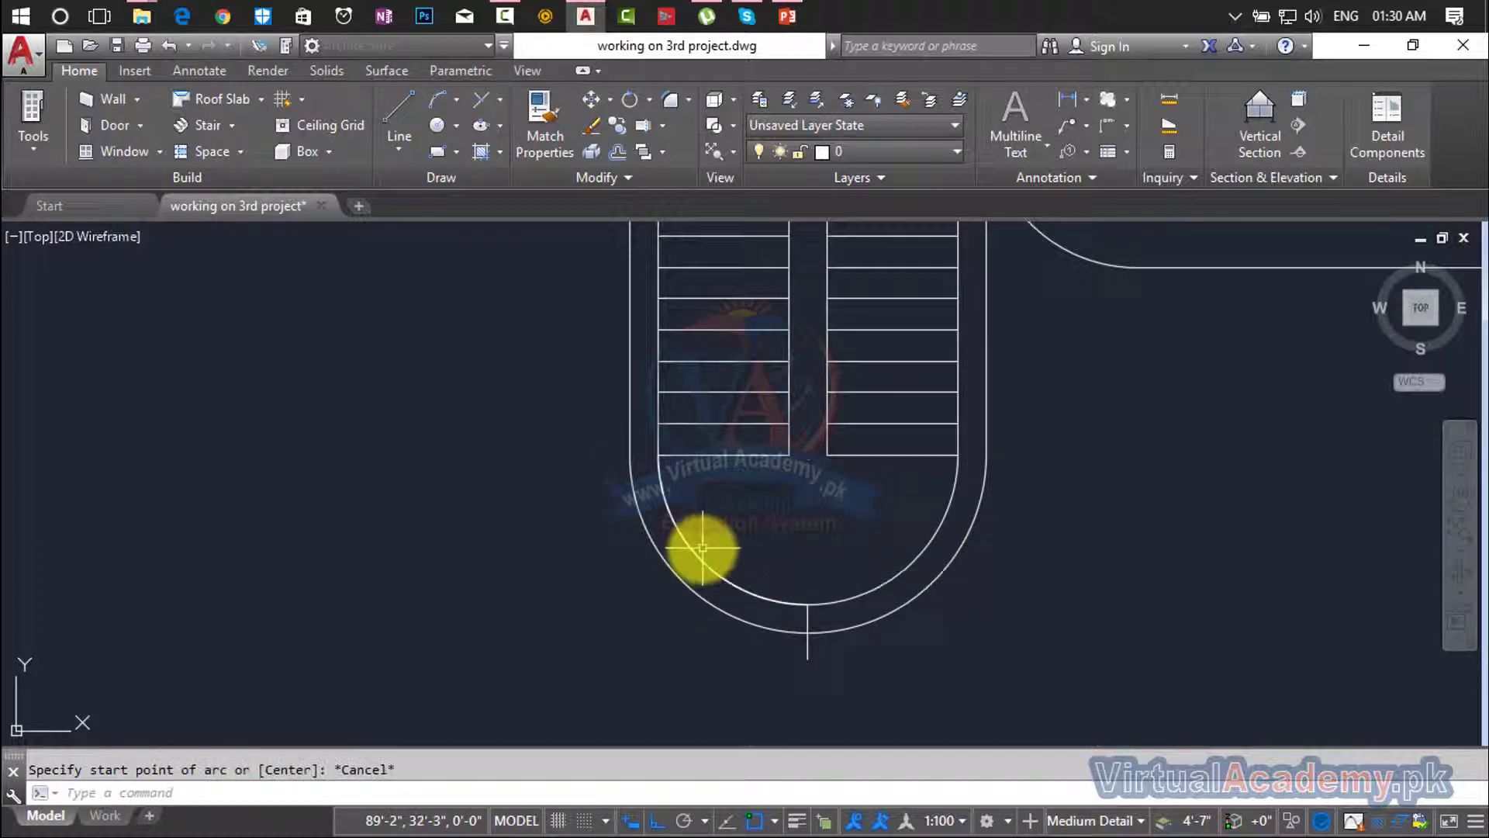
# Examine how the curved window's ends sit in the dimensioned plan's rounded stair wall, compared with the second plan's stairwell.
pyautogui.click(700, 556)
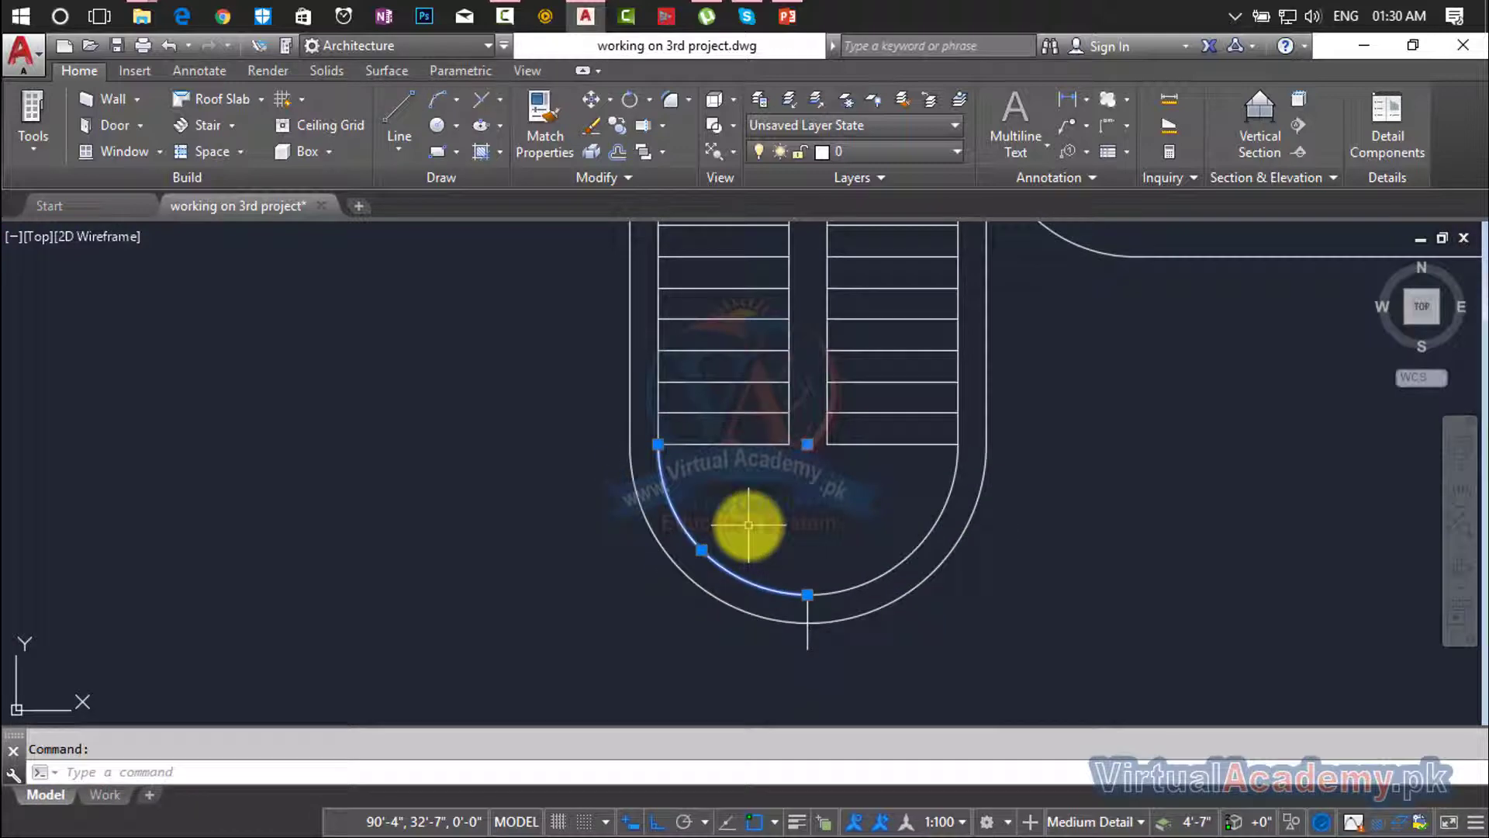
pyautogui.press('Escape')
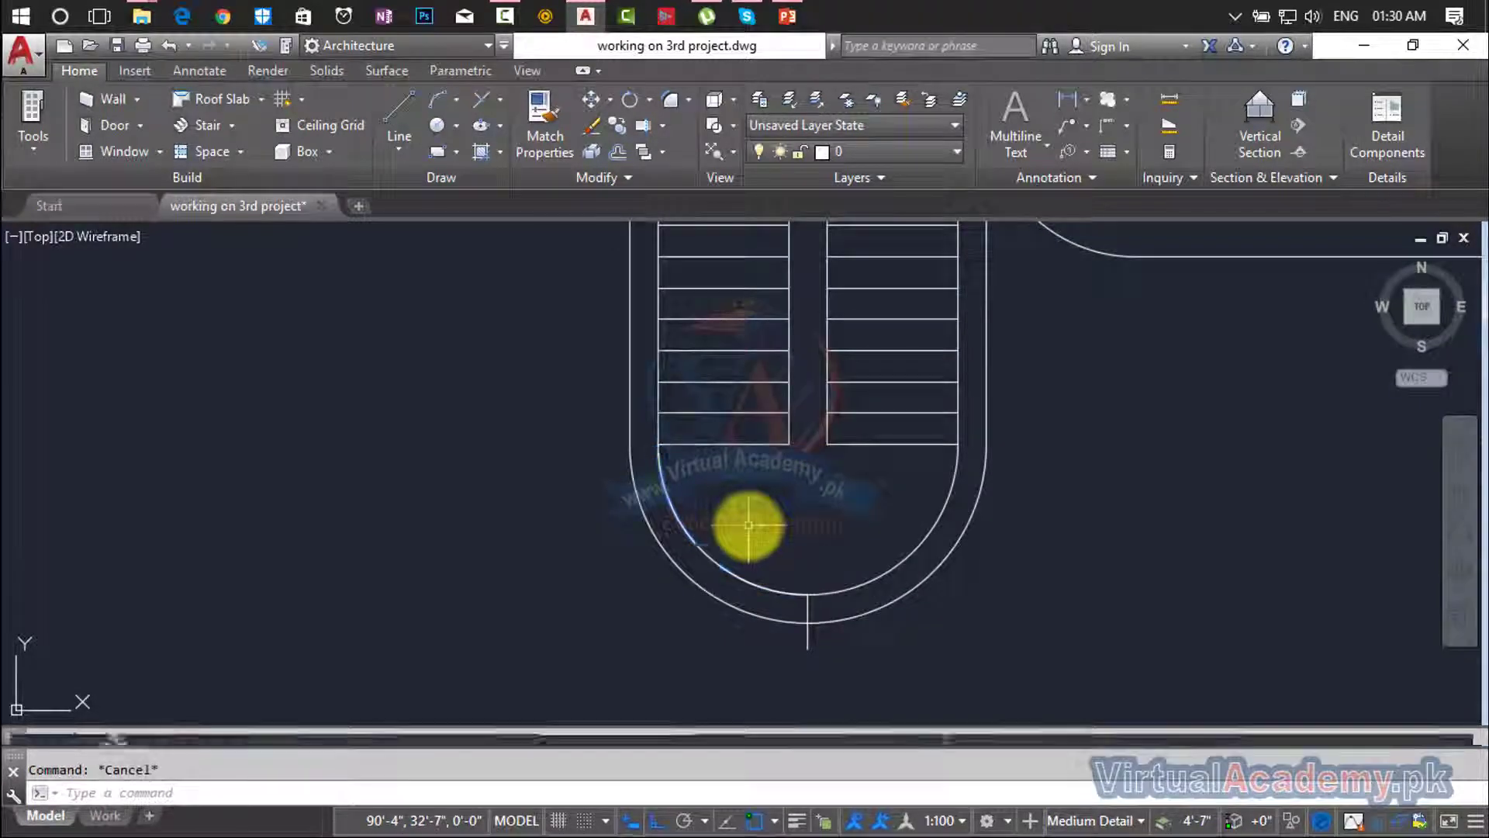
pyautogui.scroll(-4, 748, 526)
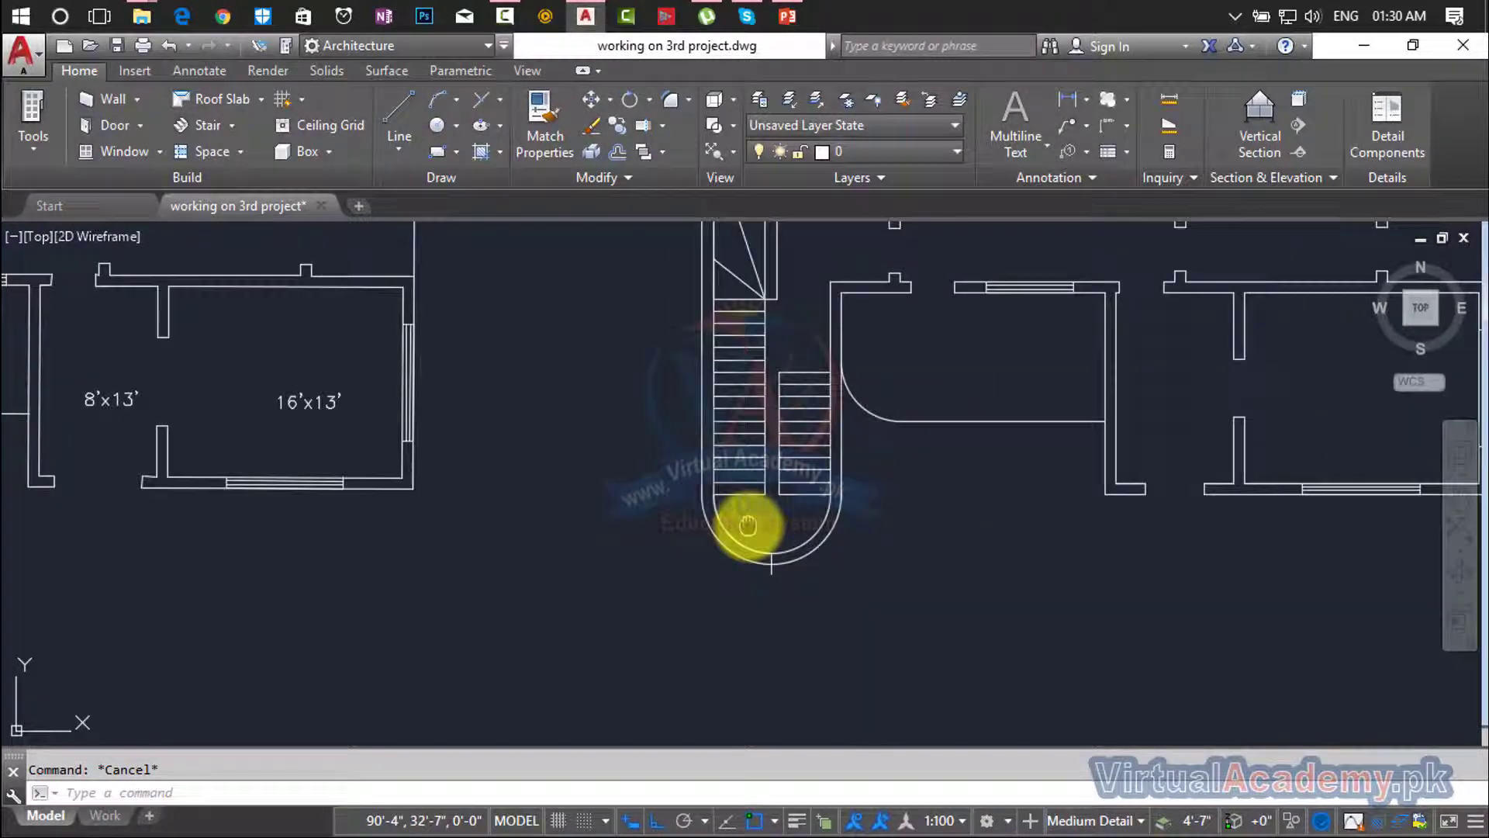
pyautogui.moveTo(744, 523)
pyautogui.mouseDown(button='middle')
pyautogui.moveTo(967, 492)
pyautogui.moveTo(1057, 505)
pyautogui.mouseUp(button='middle')
pyautogui.scroll(-3, 975, 499)
pyautogui.scroll(5, 432, 456)
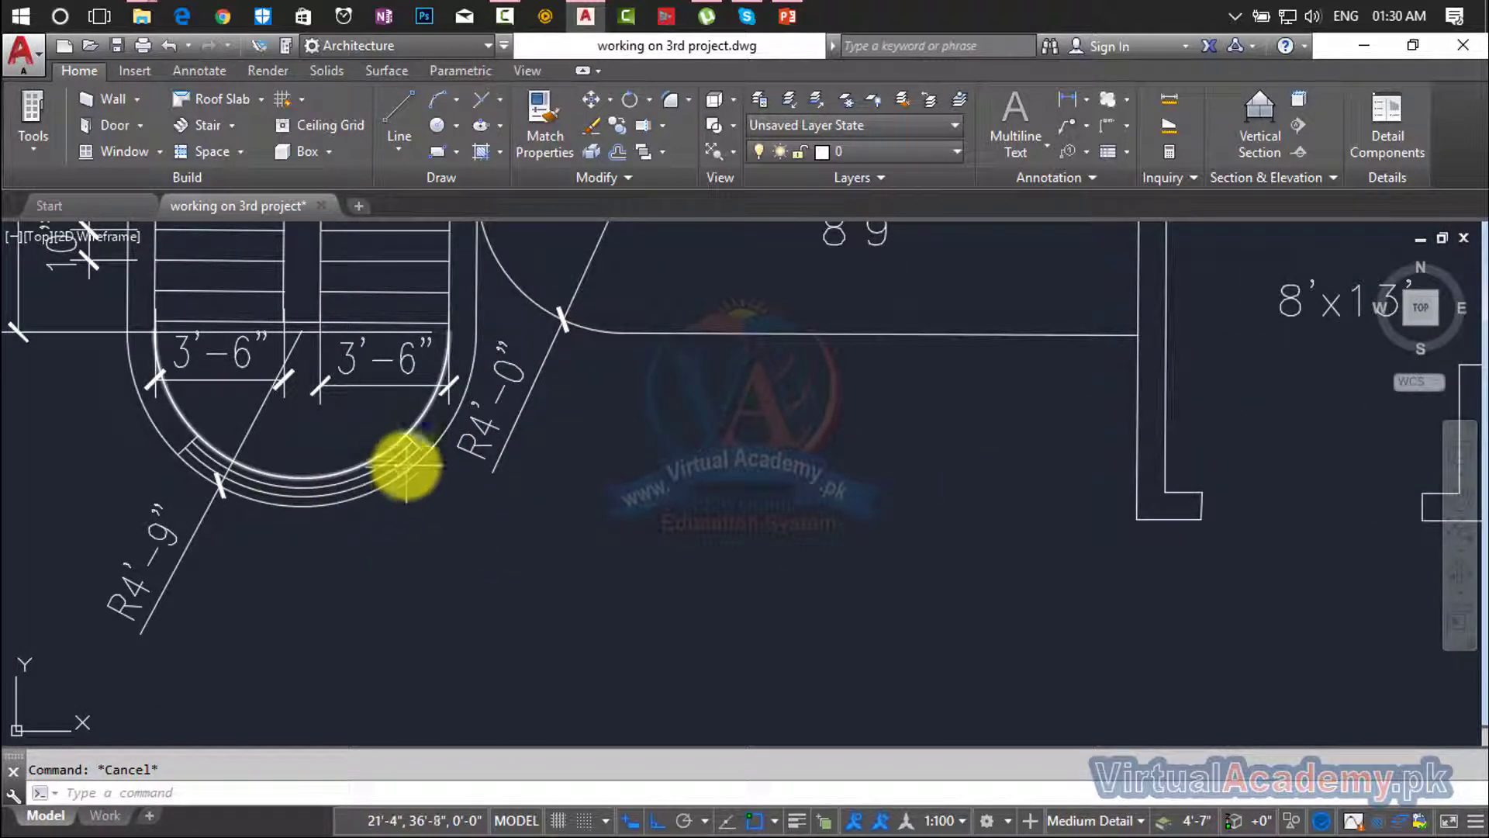
pyautogui.moveTo(415, 448); pyautogui.dragTo(530, 436, button='middle')
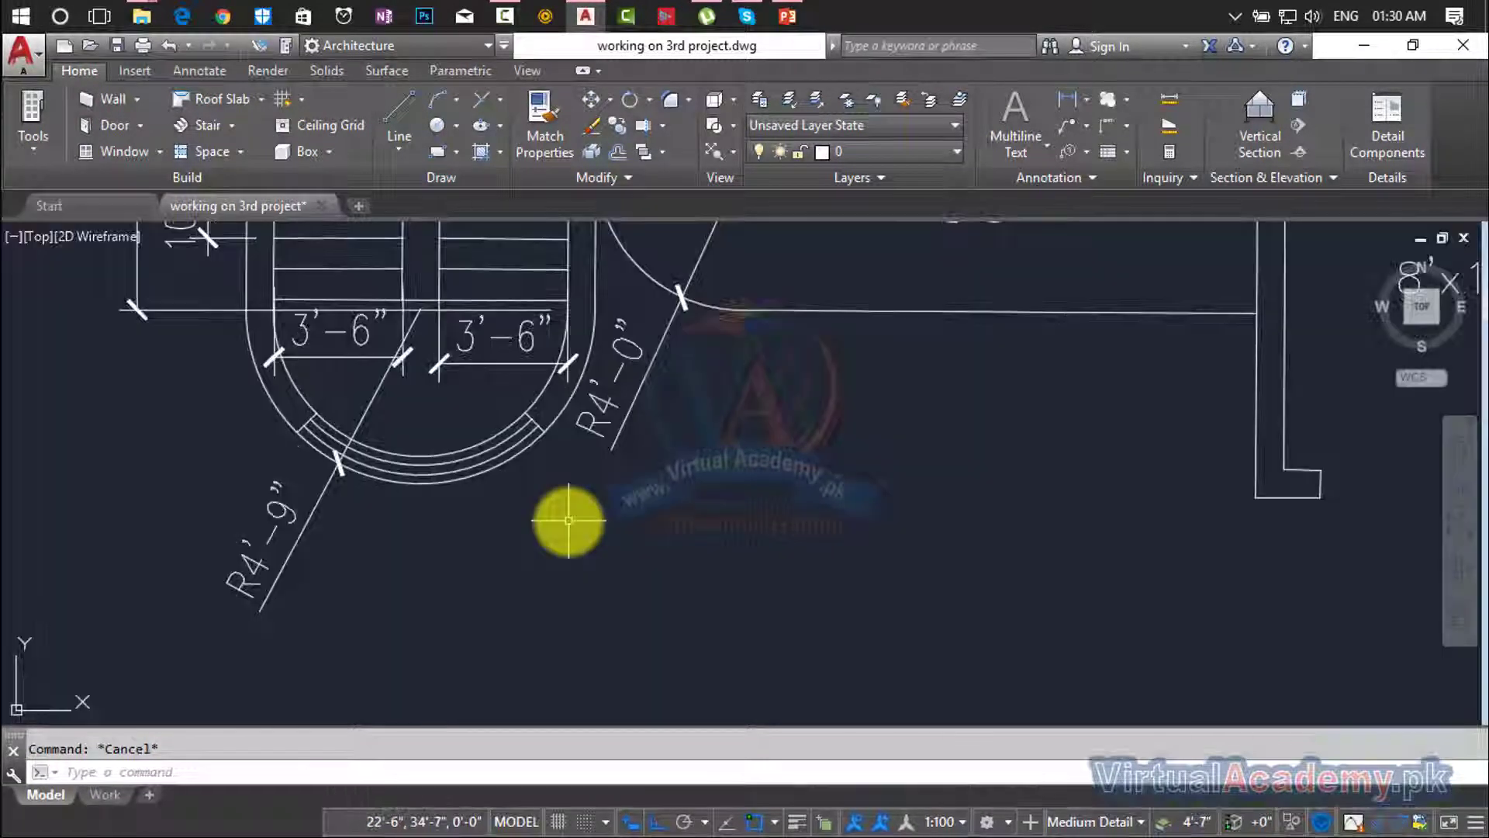
pyautogui.scroll(-8, 568, 522)
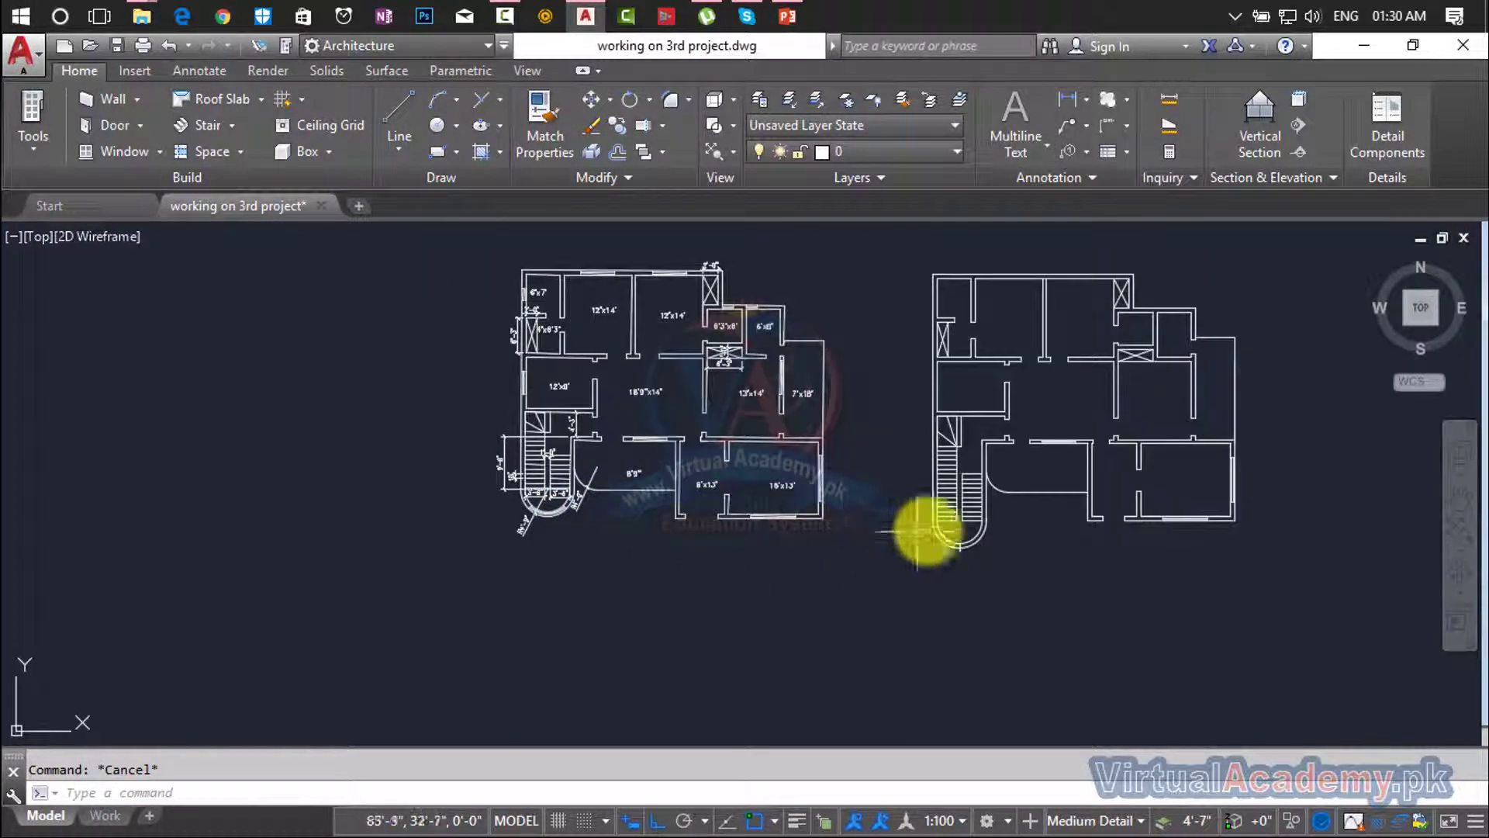
# Offset the second plan's inner west quarter arc of the stair wall outward by 9".
pyautogui.scroll(6, 970, 527)
pyautogui.scroll(4, 969, 543)
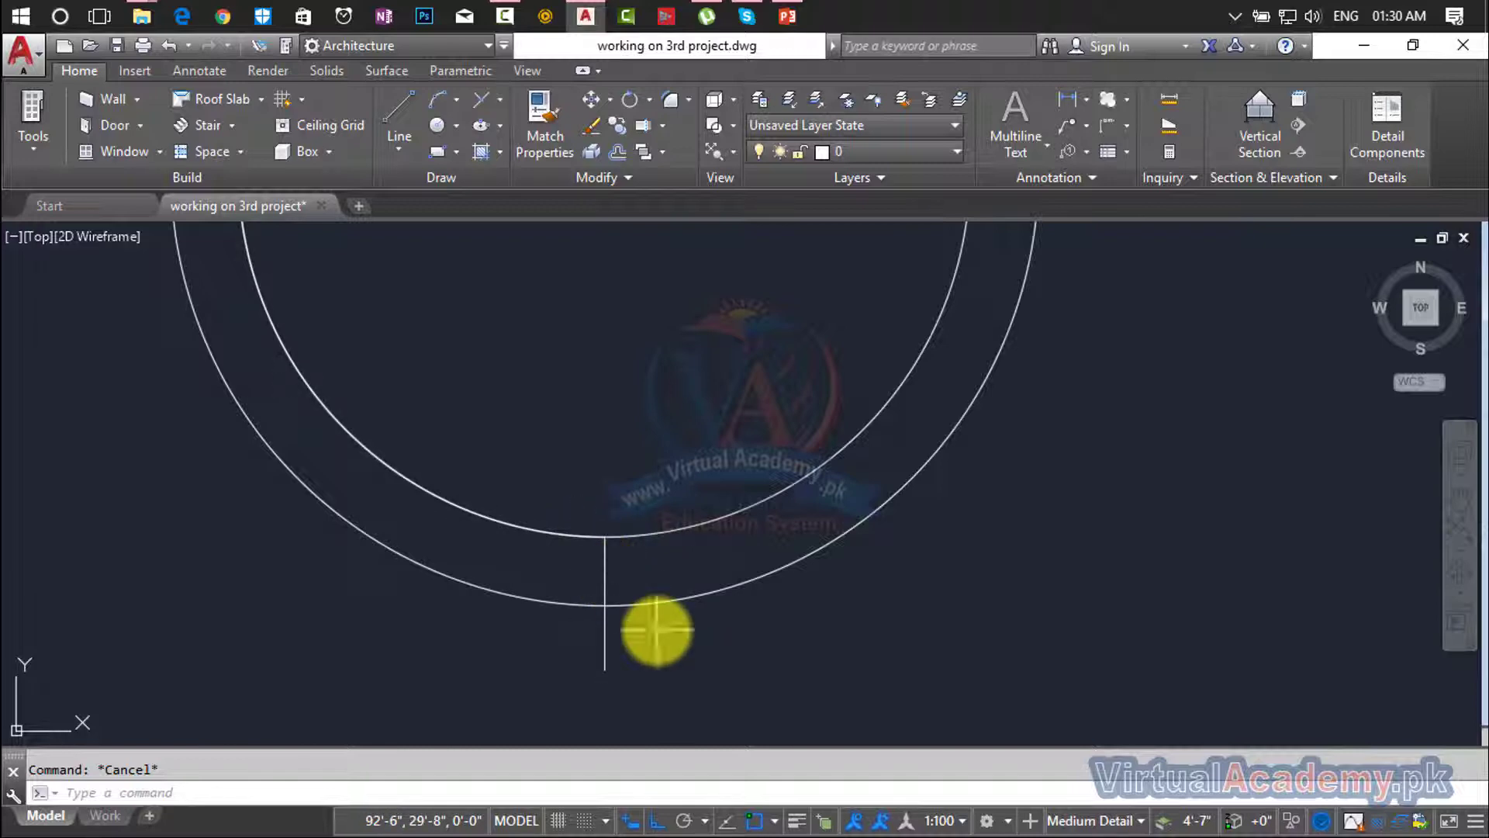
pyautogui.write('o')
pyautogui.press('Return')
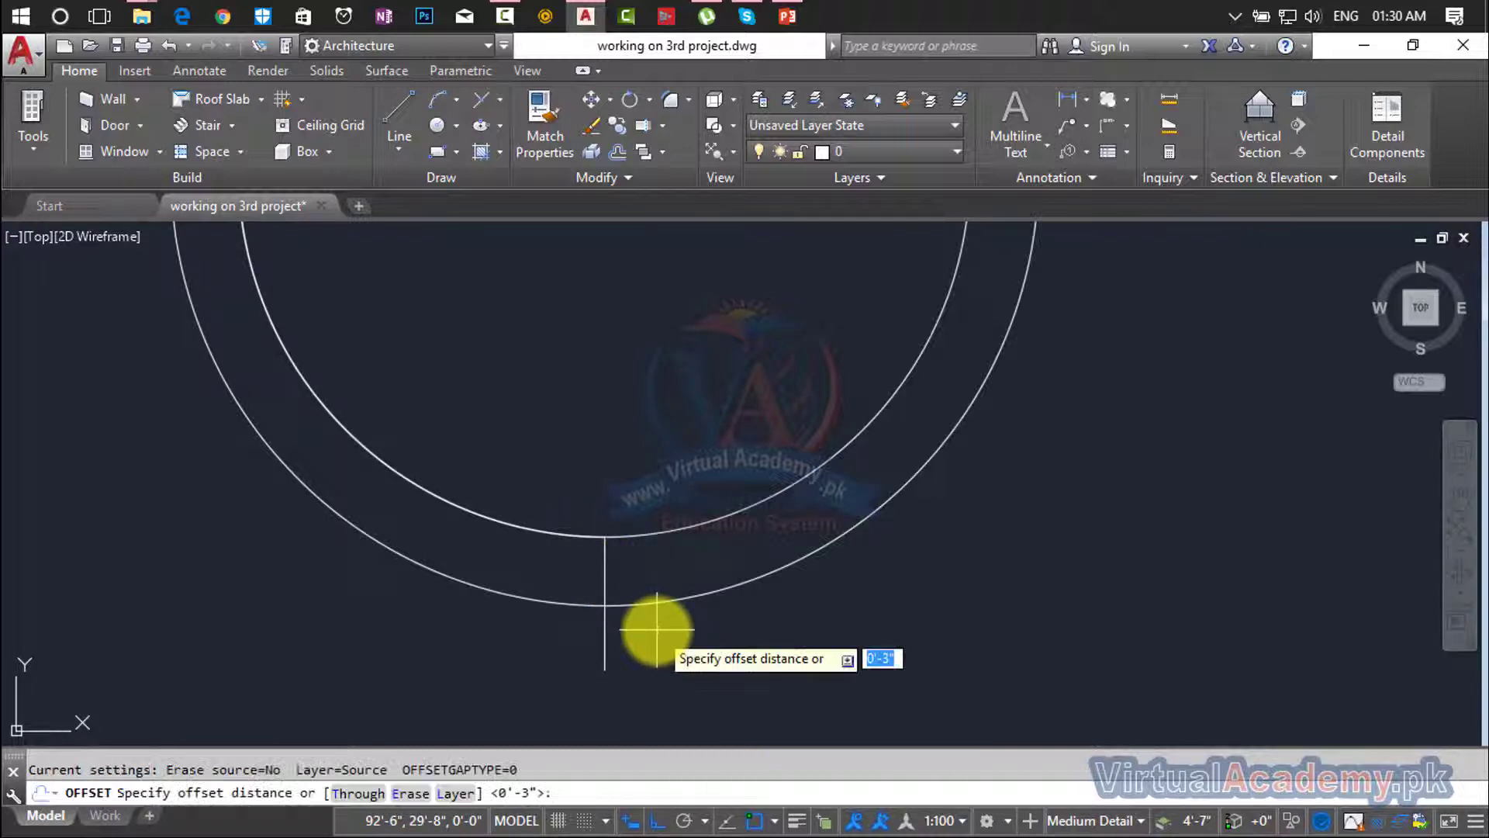
pyautogui.press('Return')
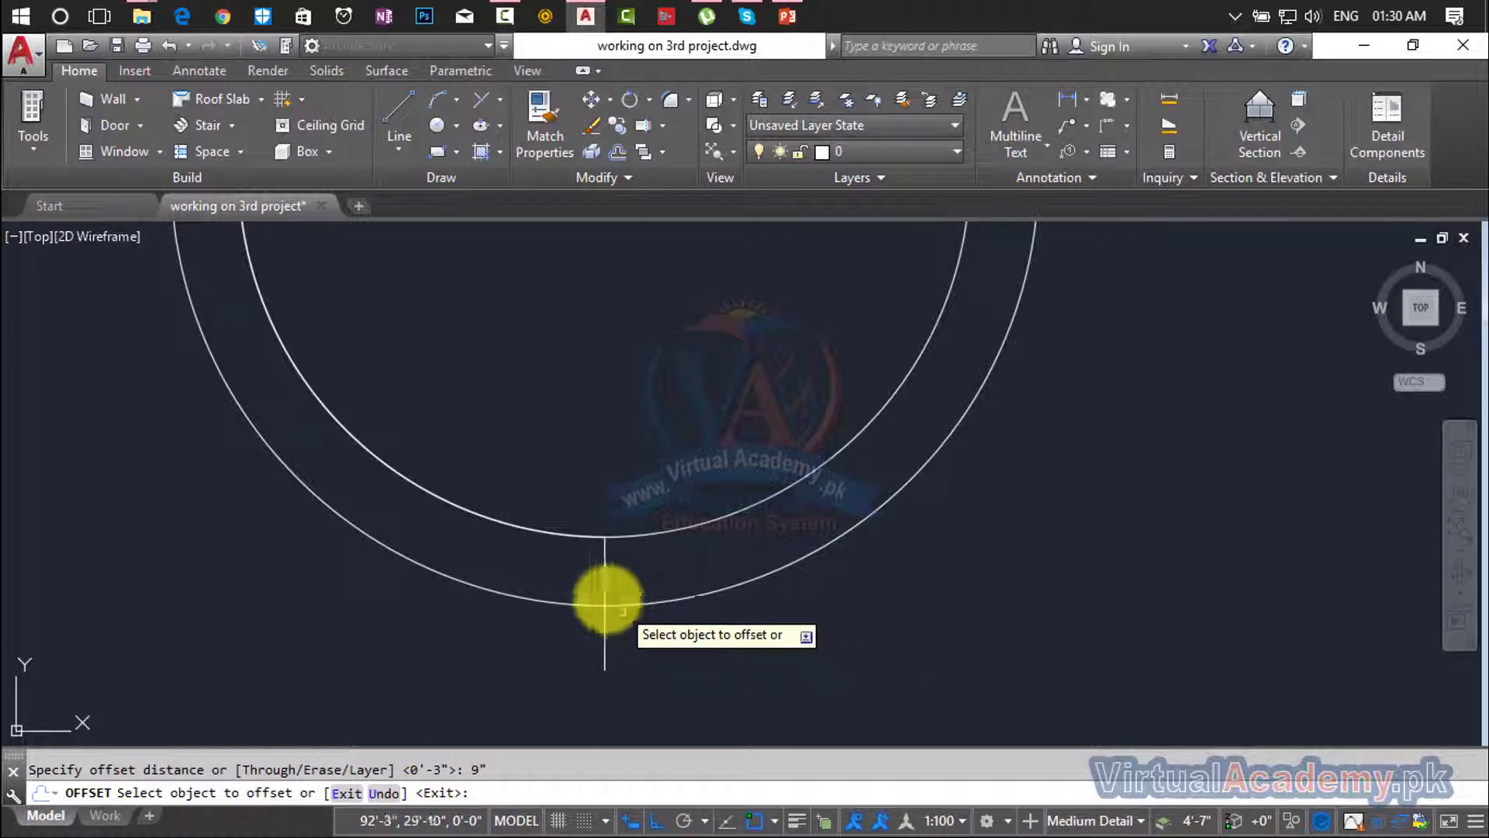
pyautogui.click(569, 532)
pyautogui.click(552, 597)
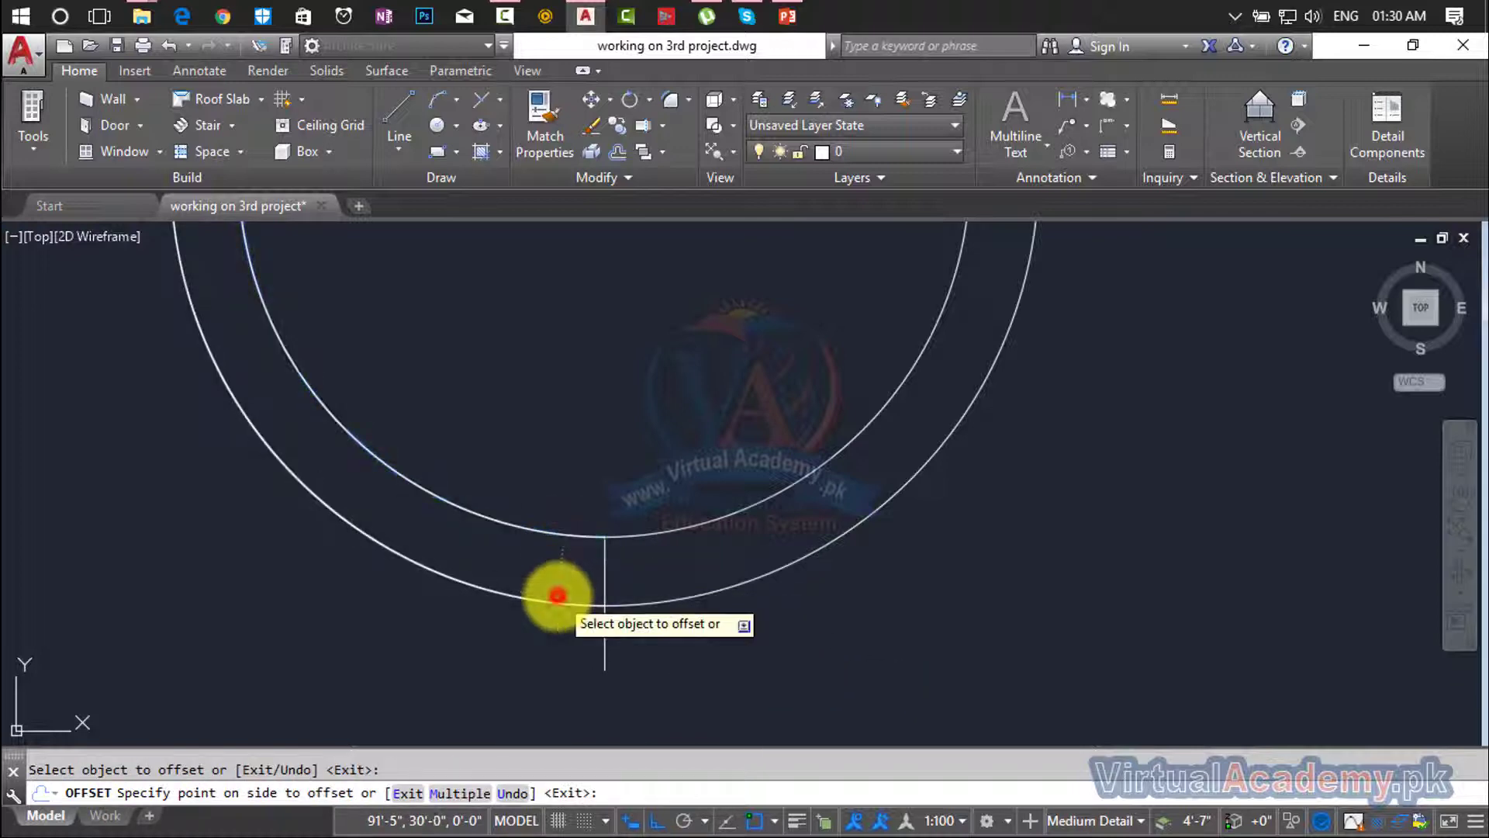
pyautogui.scroll(-3, 621, 655)
pyautogui.moveTo(622, 654); pyautogui.dragTo(870, 676, button='middle')
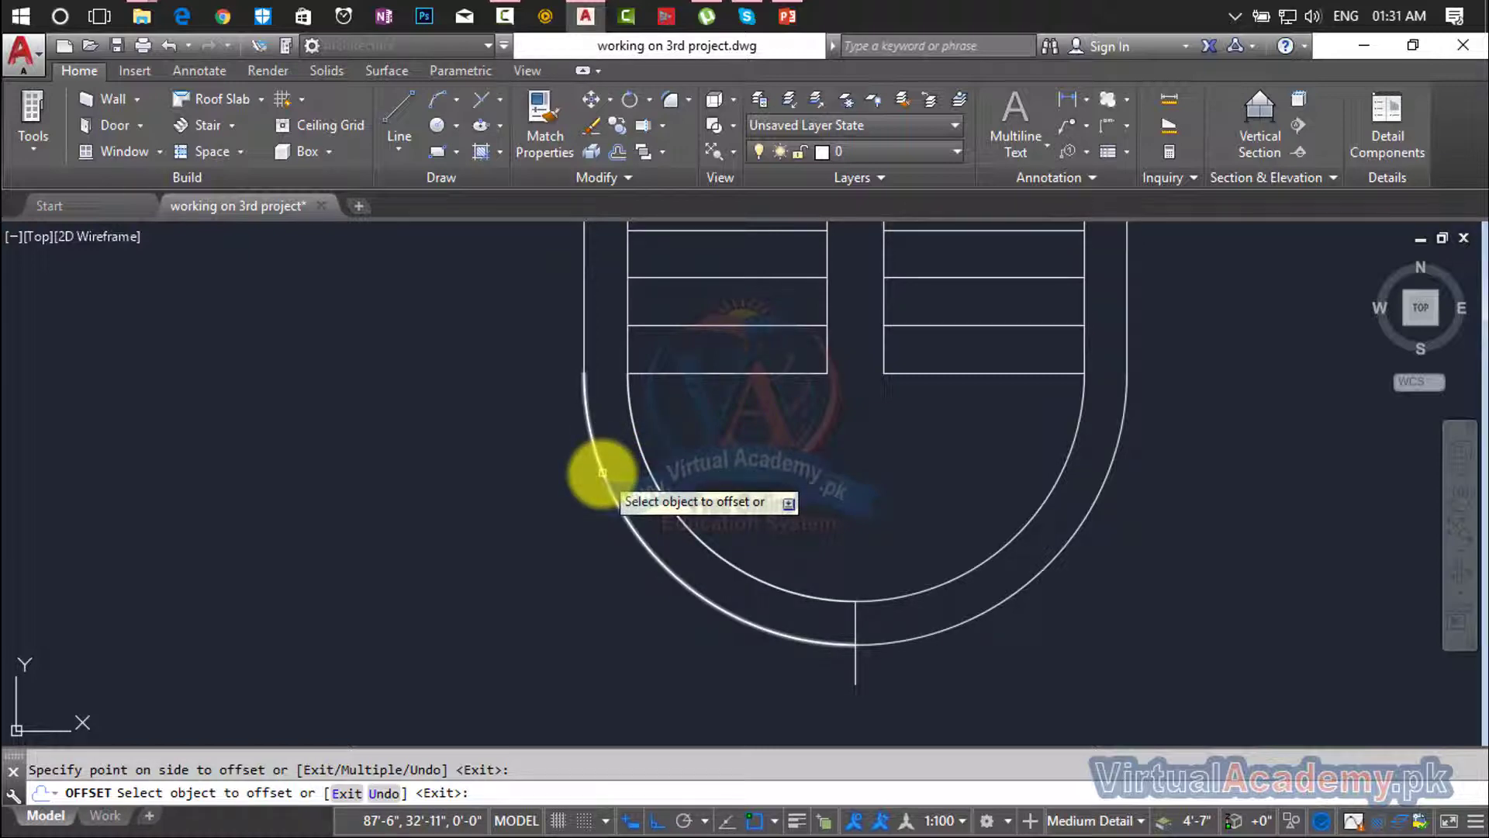
pyautogui.press('Escape')
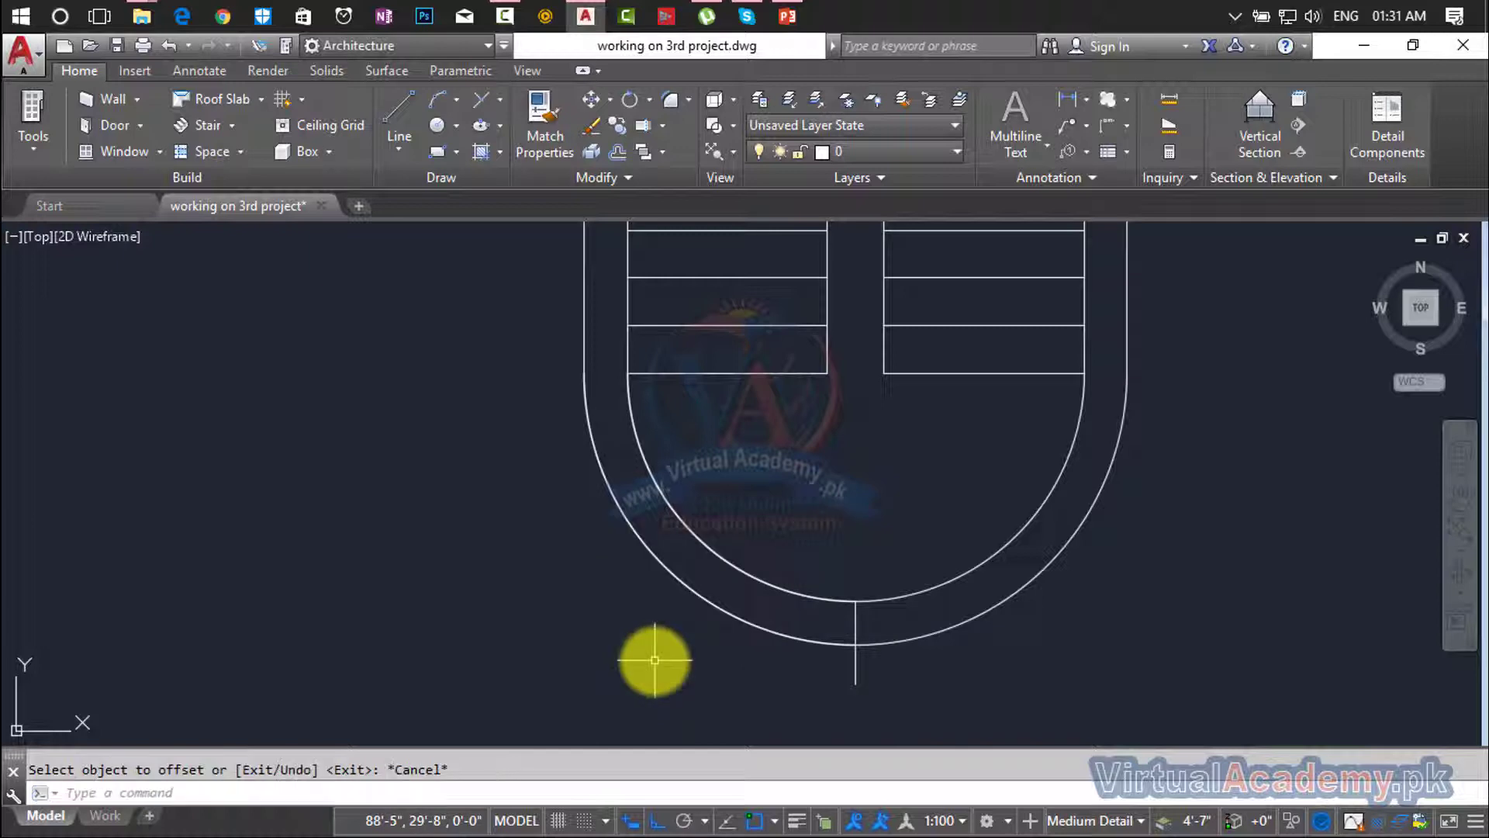
# Mirror the inner and outer west quarter arcs to the east about the short vertical line, keeping the originals.
pyautogui.write('m')
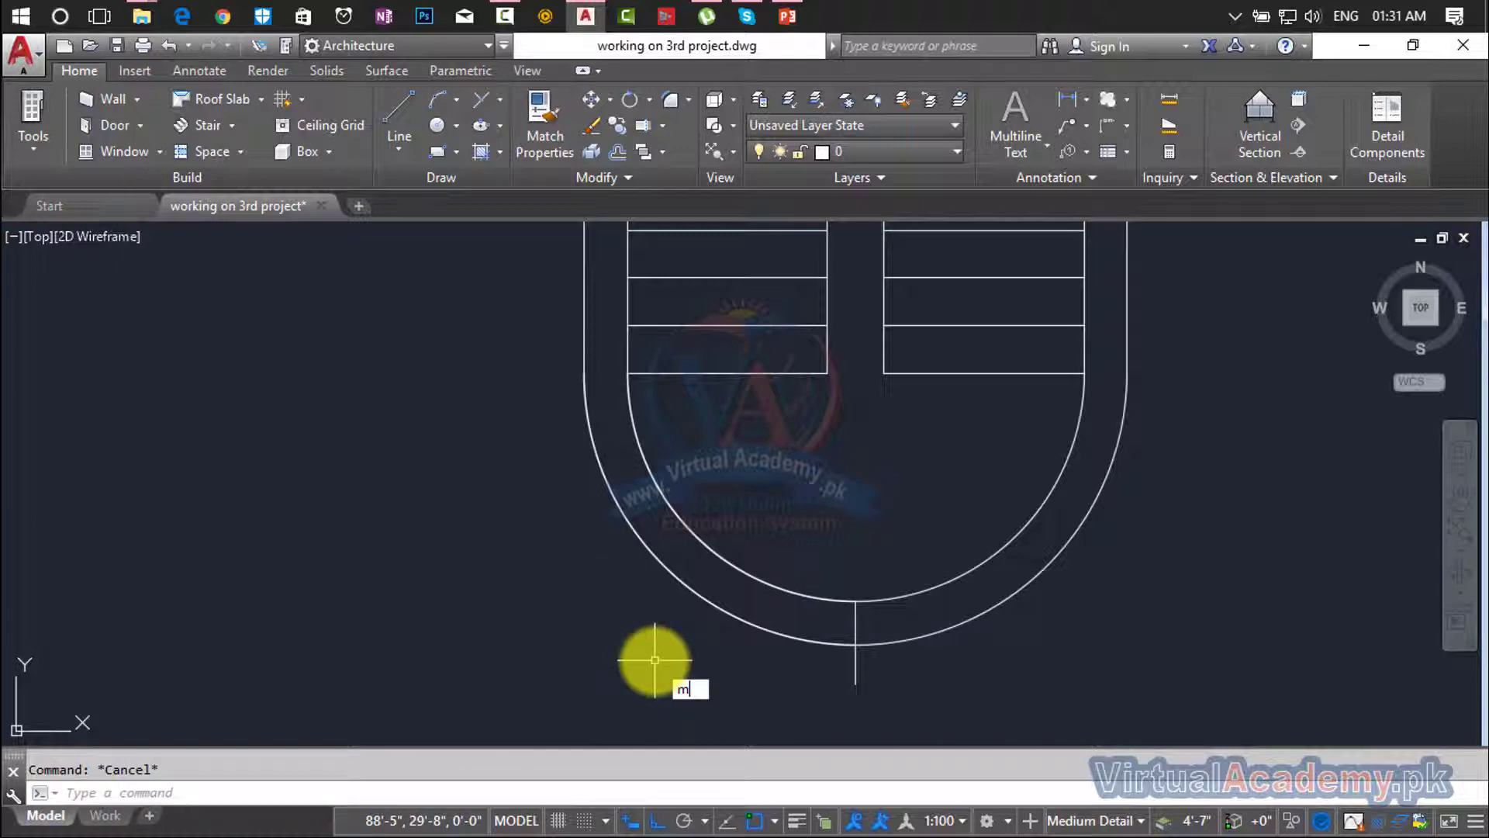
pyautogui.write('i')
pyautogui.press('Return')
pyautogui.click(725, 616)
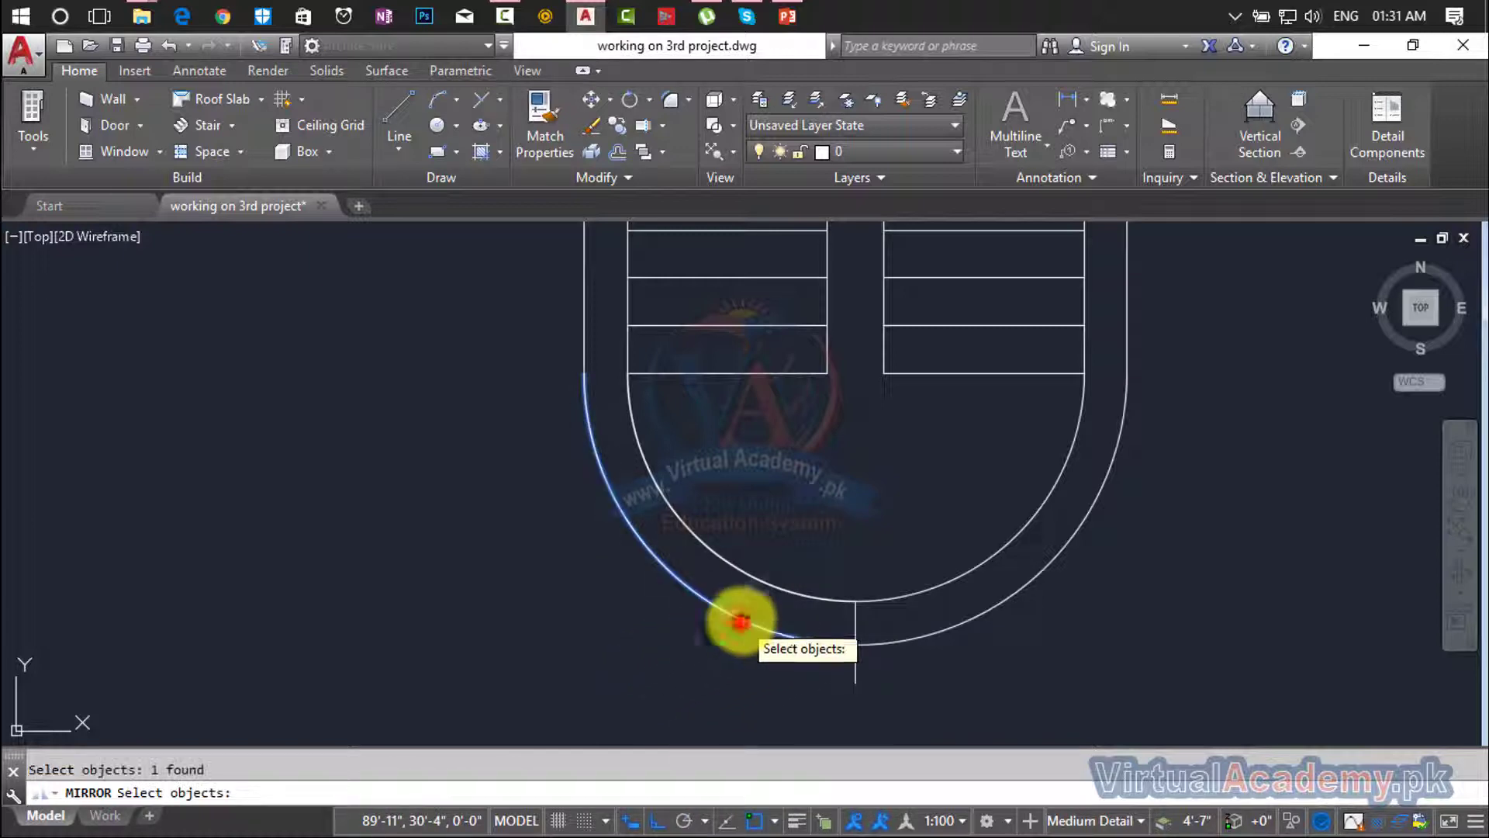
pyautogui.click(764, 586)
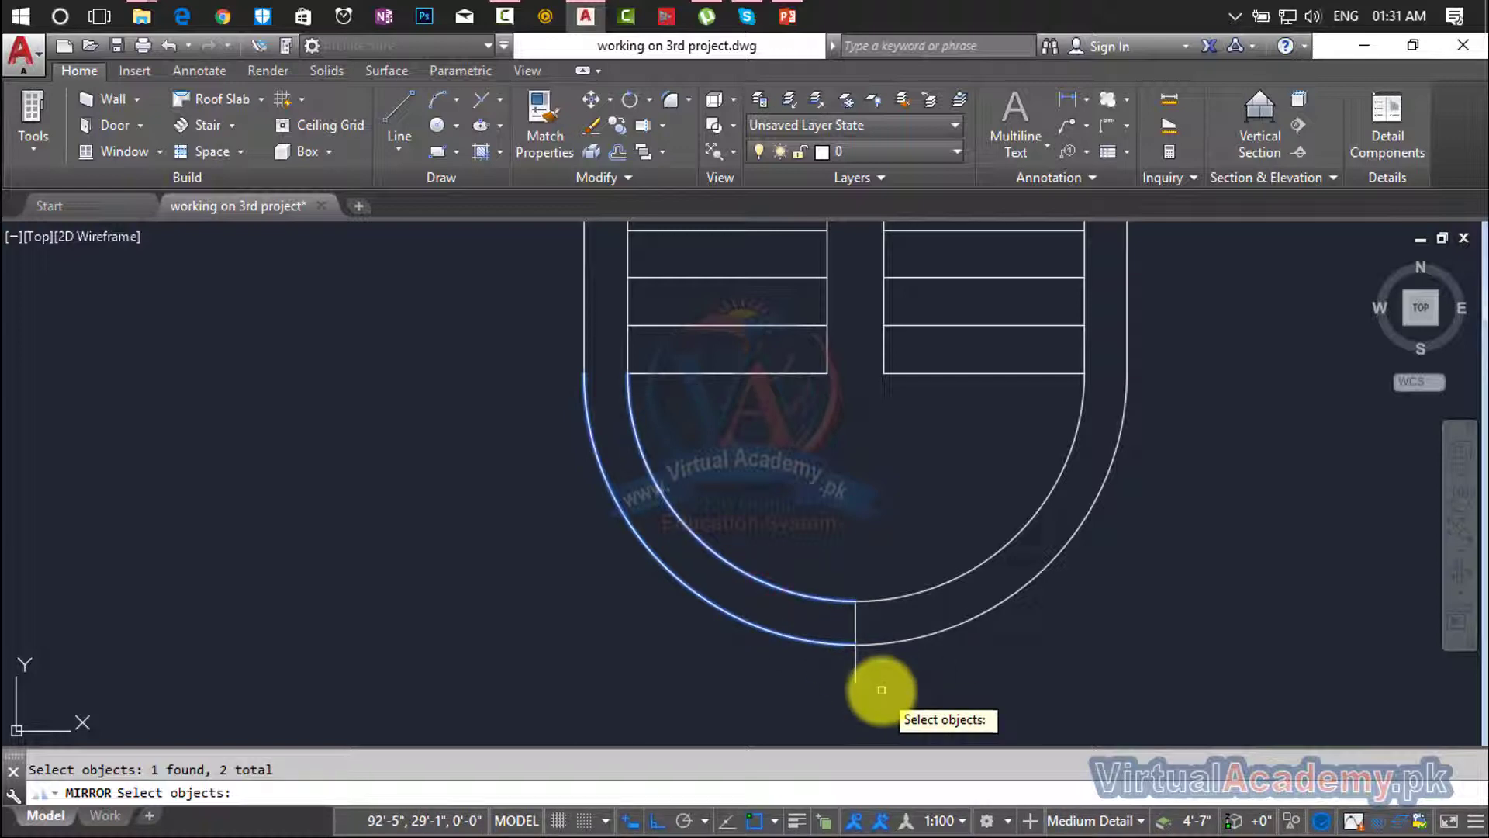
pyautogui.press('Return')
pyautogui.click(855, 680)
pyautogui.click(846, 487)
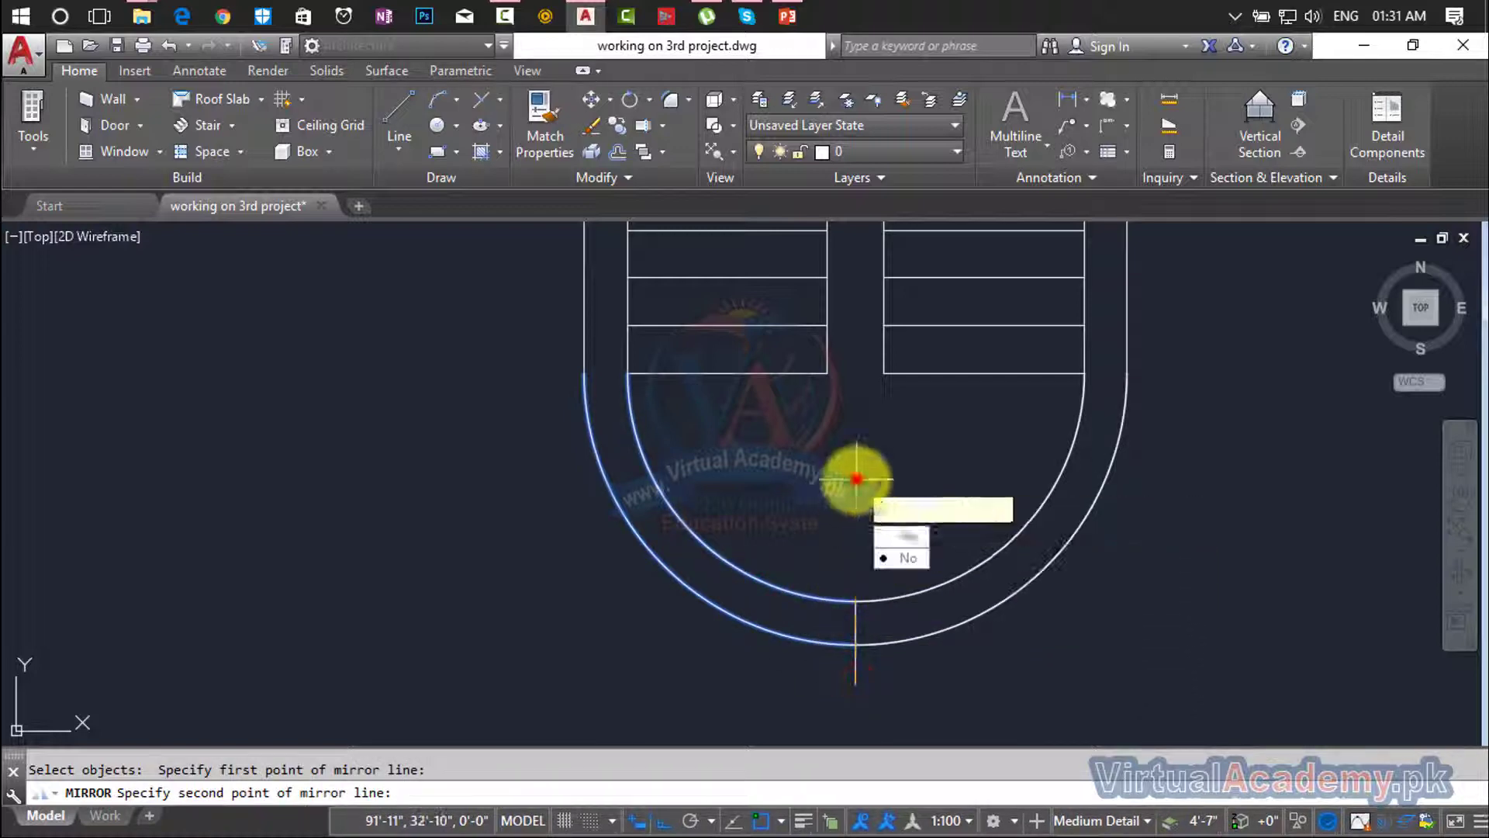
pyautogui.press('Return')
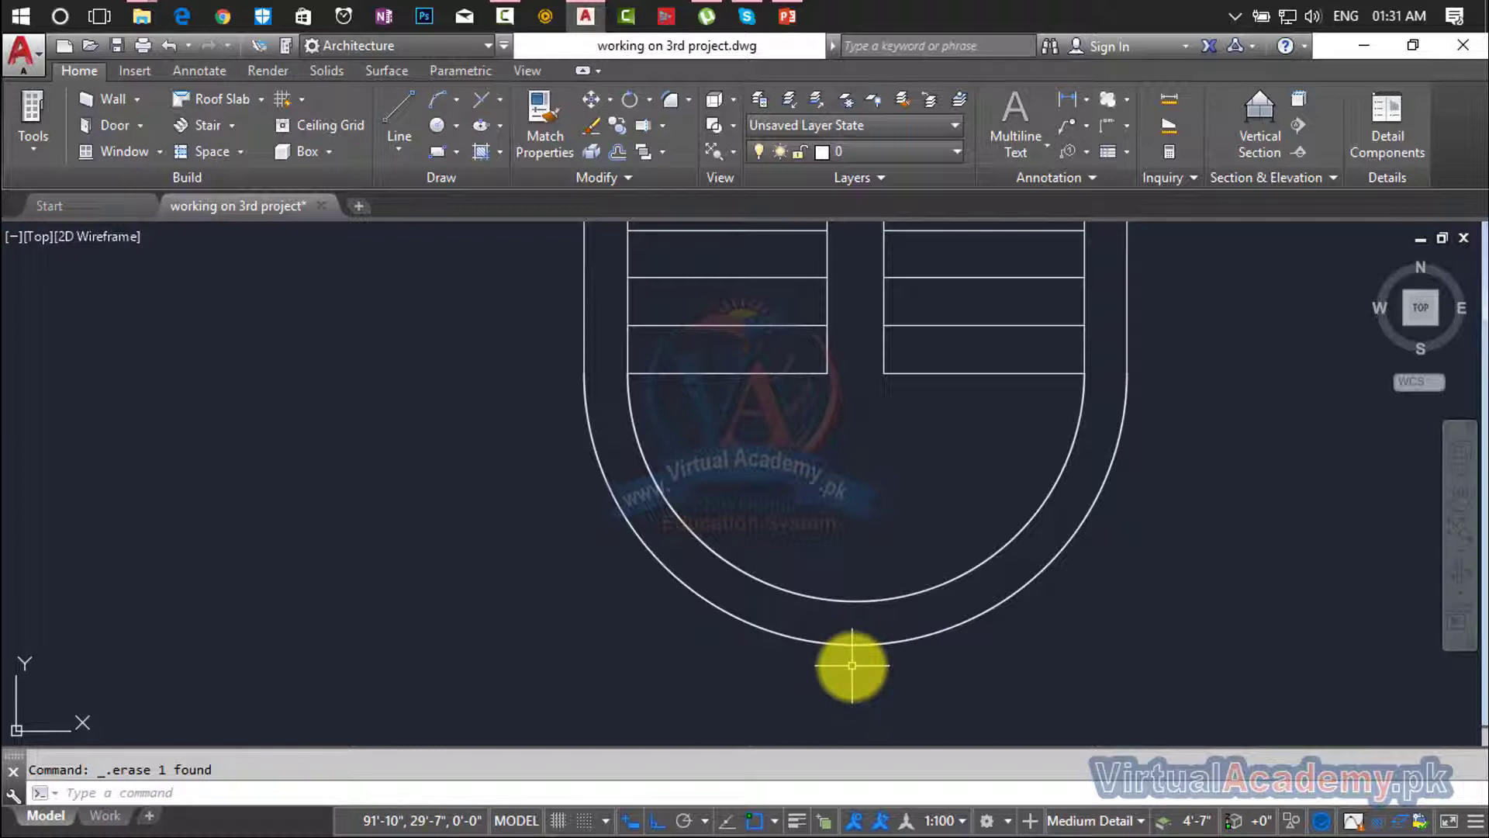
# Draw a vertical line from the south midpoint of the outer curved stair wall north to the arcs' center between the flights.
pyautogui.write('L')
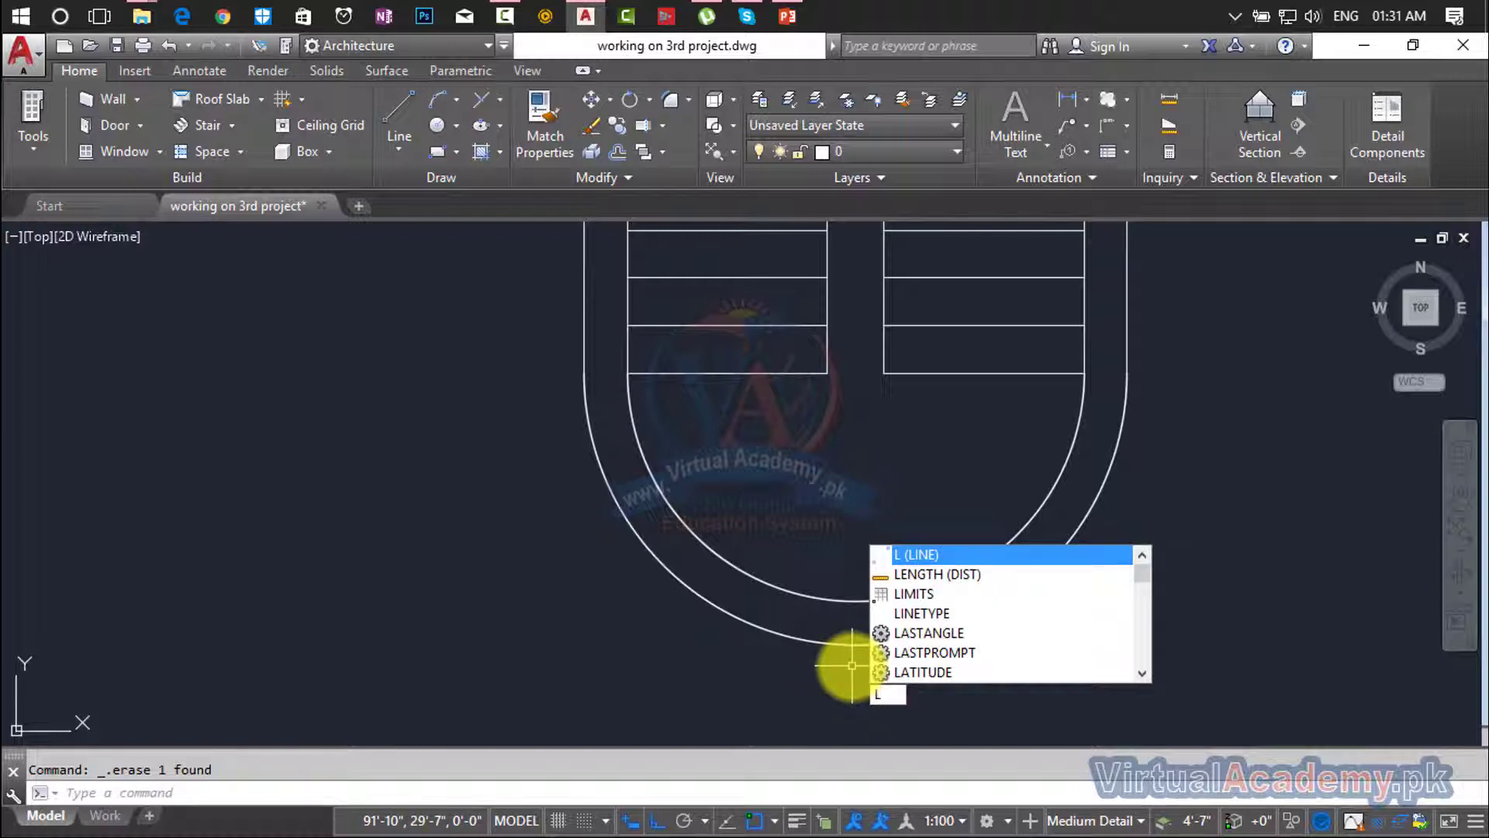
pyautogui.press('Escape')
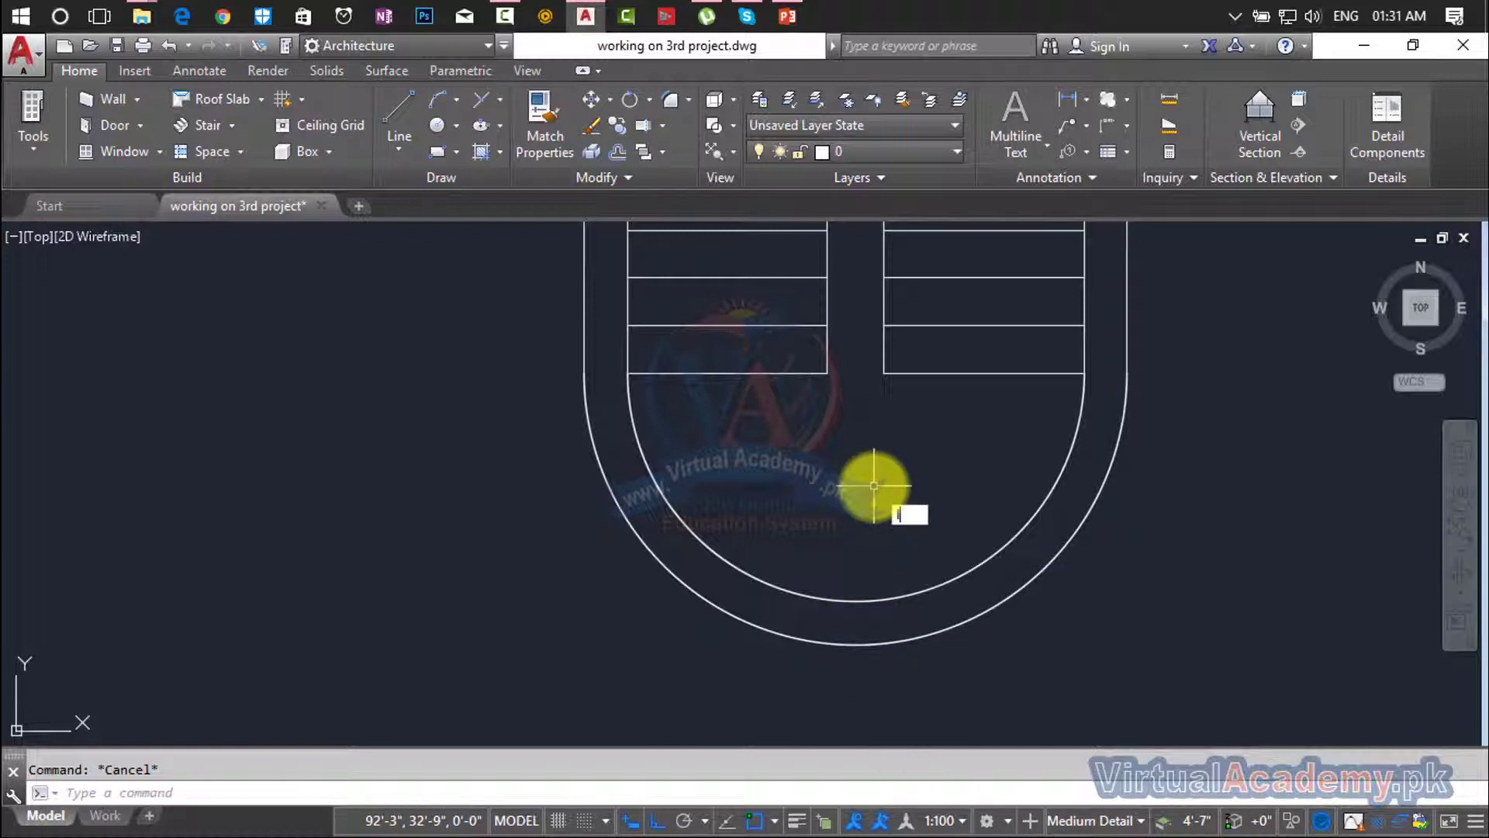
pyautogui.write('L')
pyautogui.press('Return')
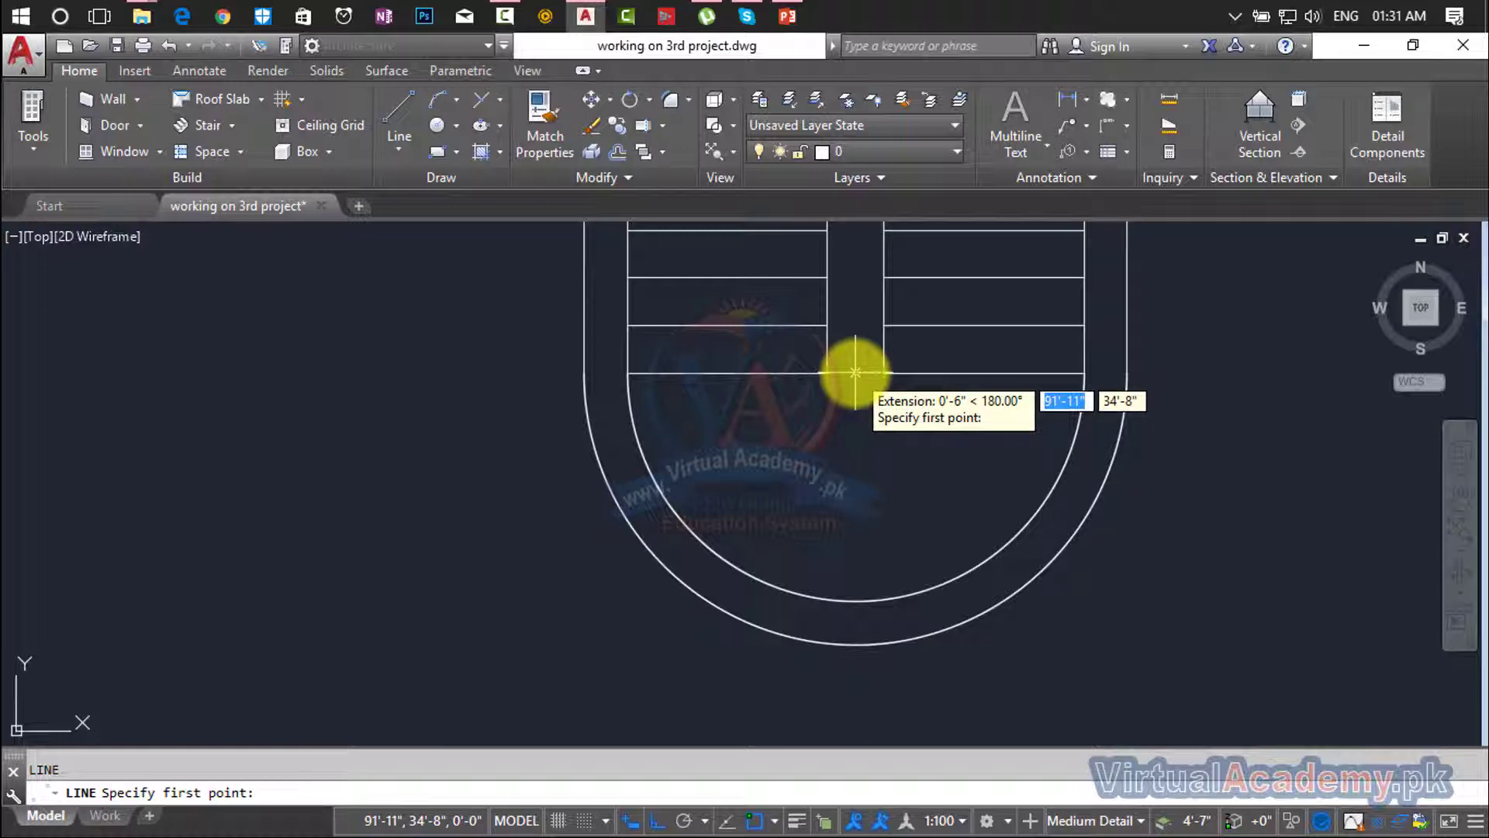
pyautogui.press('Escape')
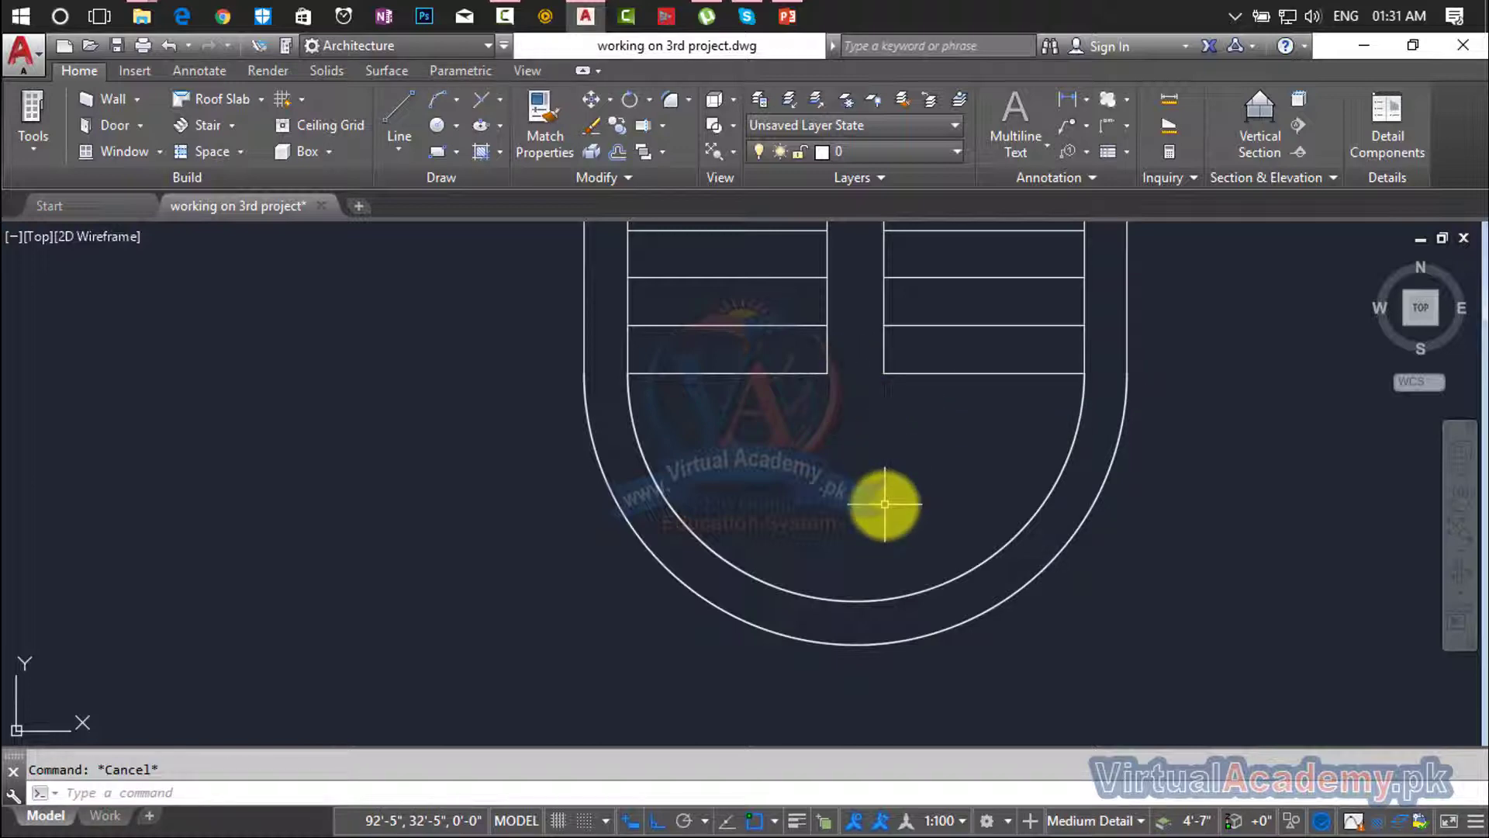
pyautogui.press('Return')
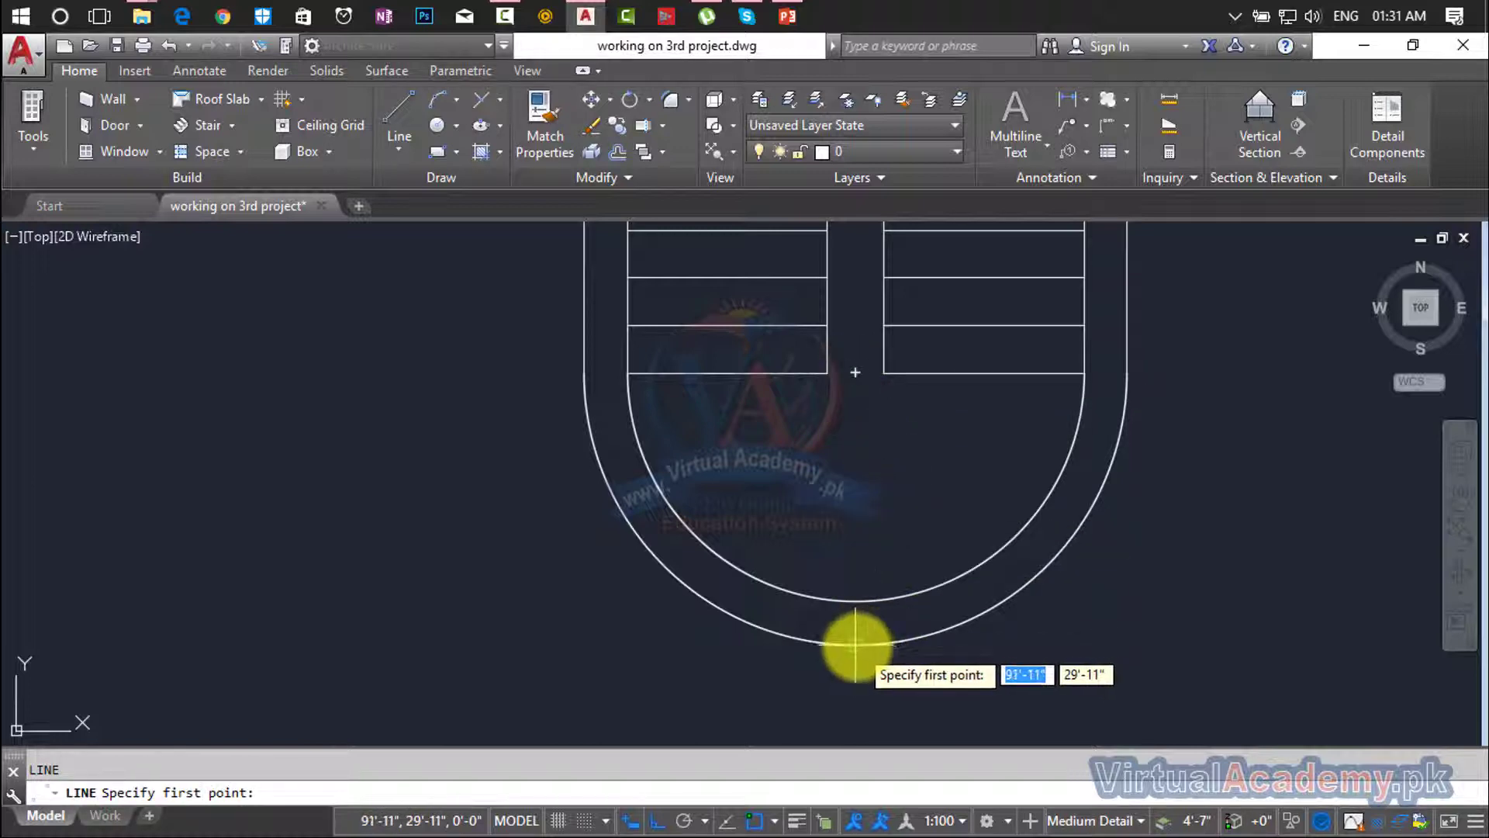
pyautogui.click(856, 643)
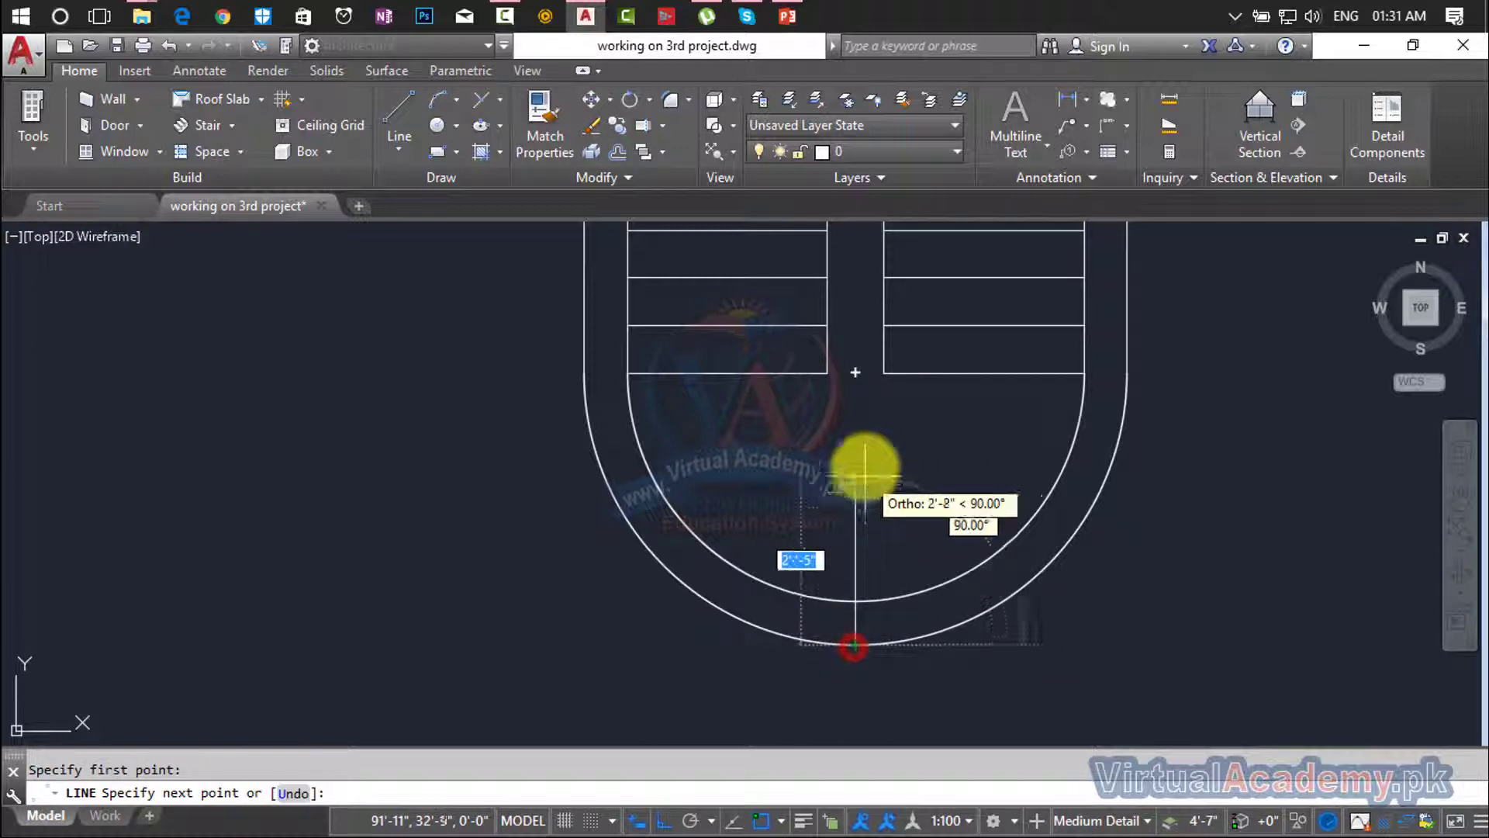
pyautogui.click(854, 382)
pyautogui.press('Escape')
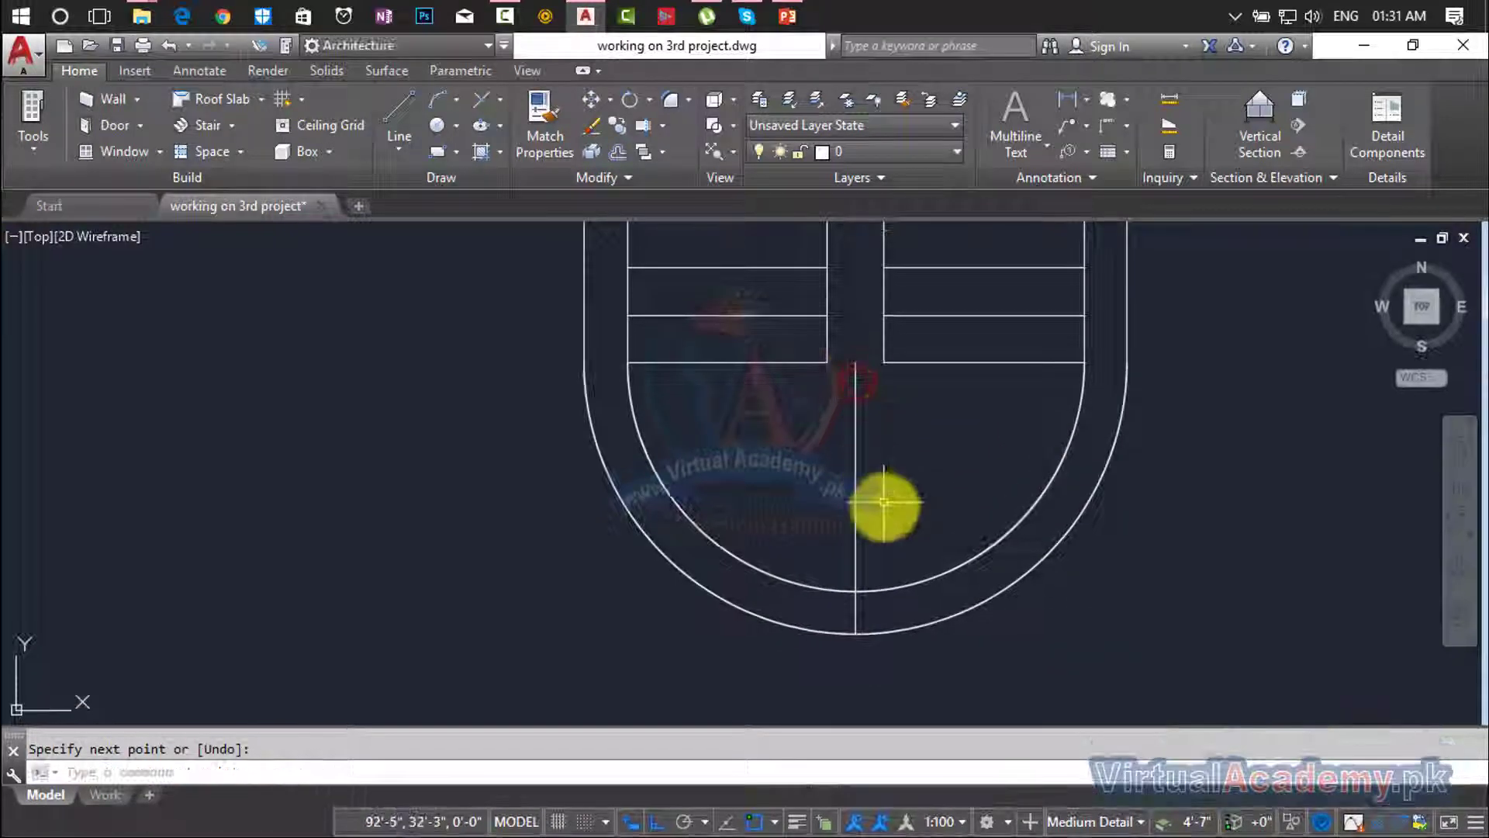
pyautogui.write('o')
pyautogui.press('Return')
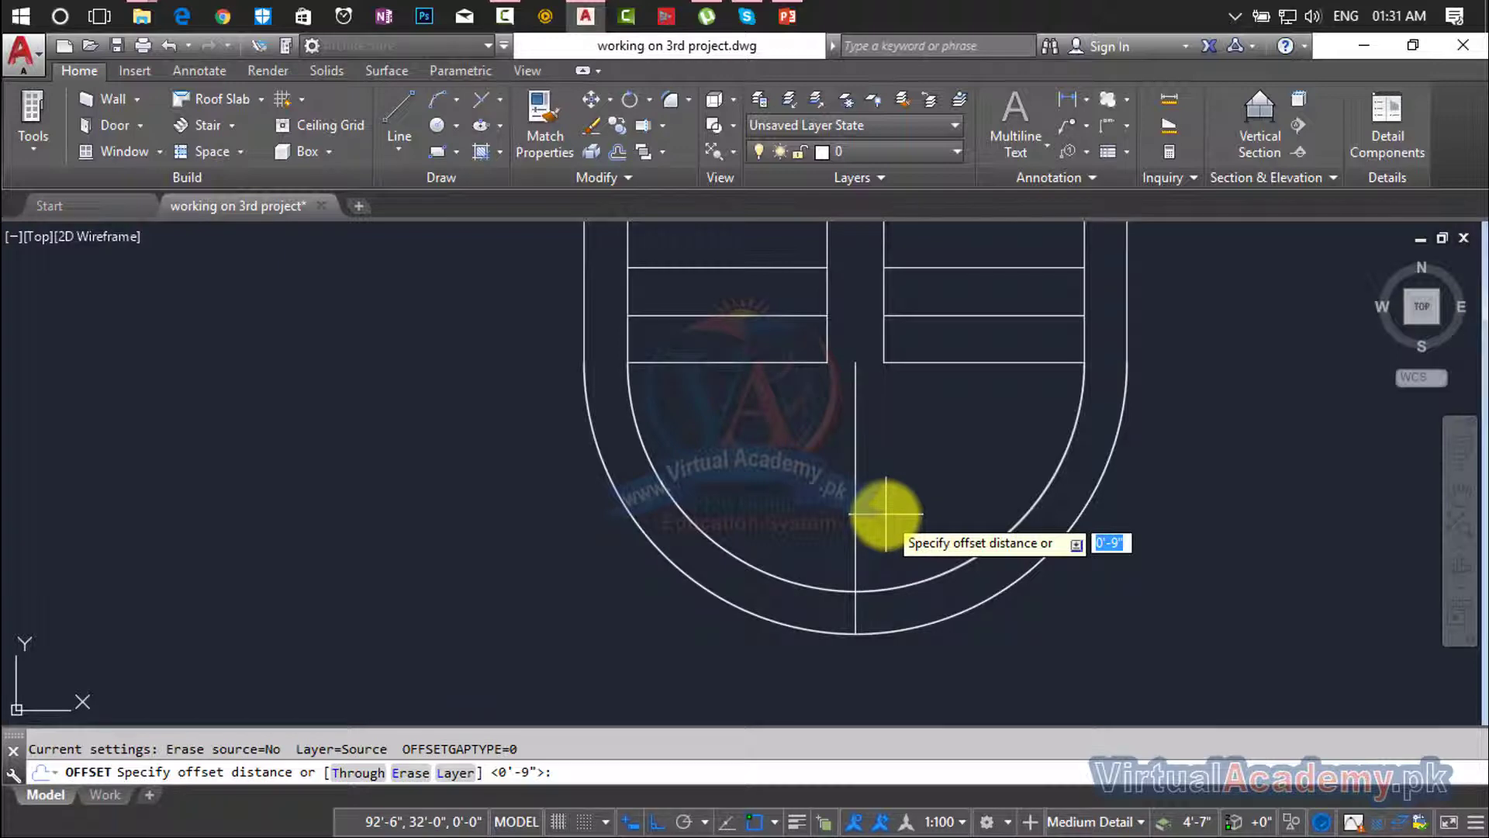
pyautogui.press('Escape')
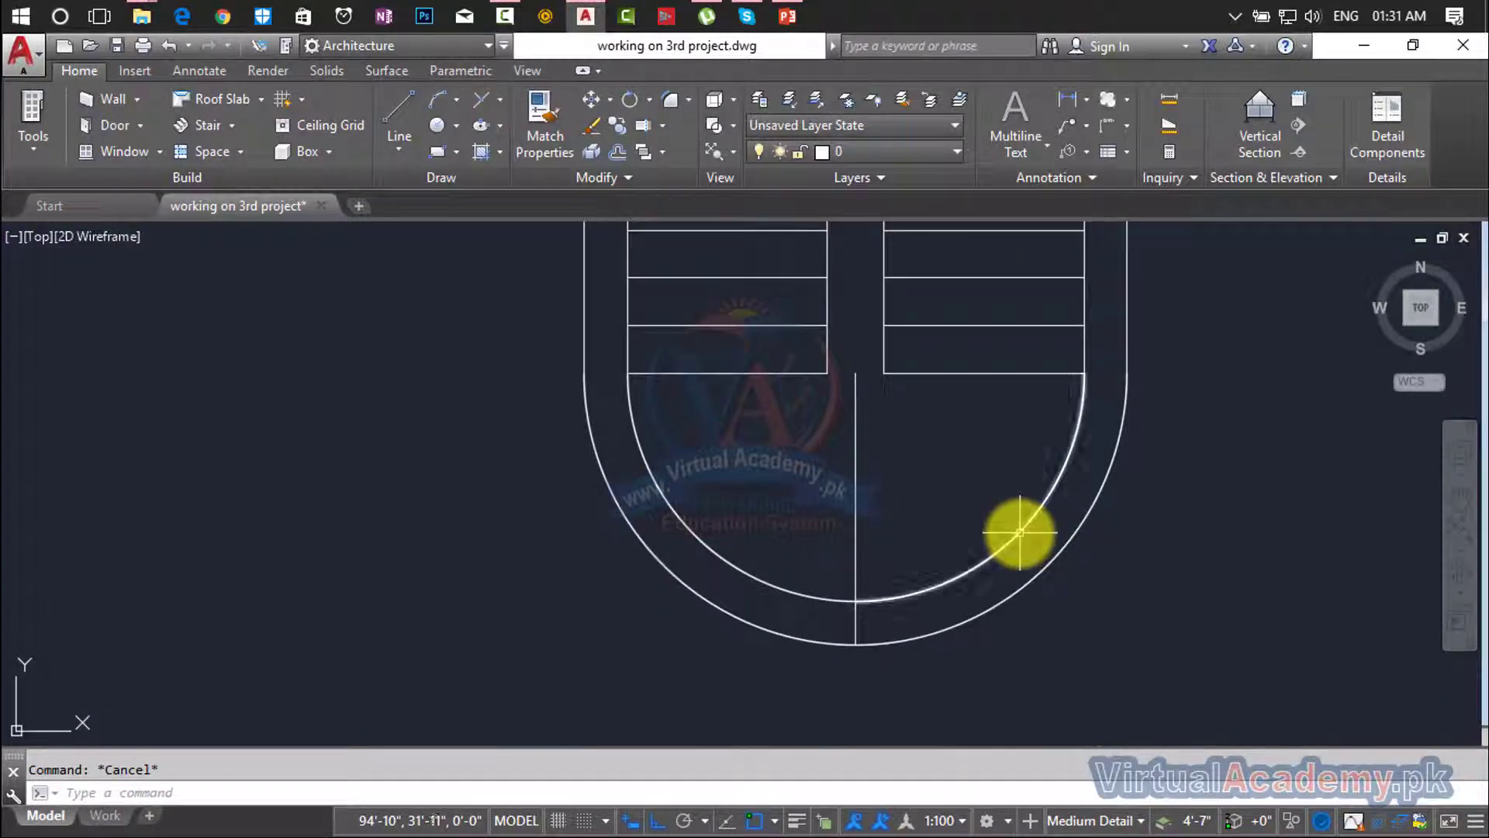
# Draw a line across the curved stair wall from the midpoint of the inner east quarter arc to the outer arc's midpoint.
pyautogui.write('l')
pyautogui.press('Return')
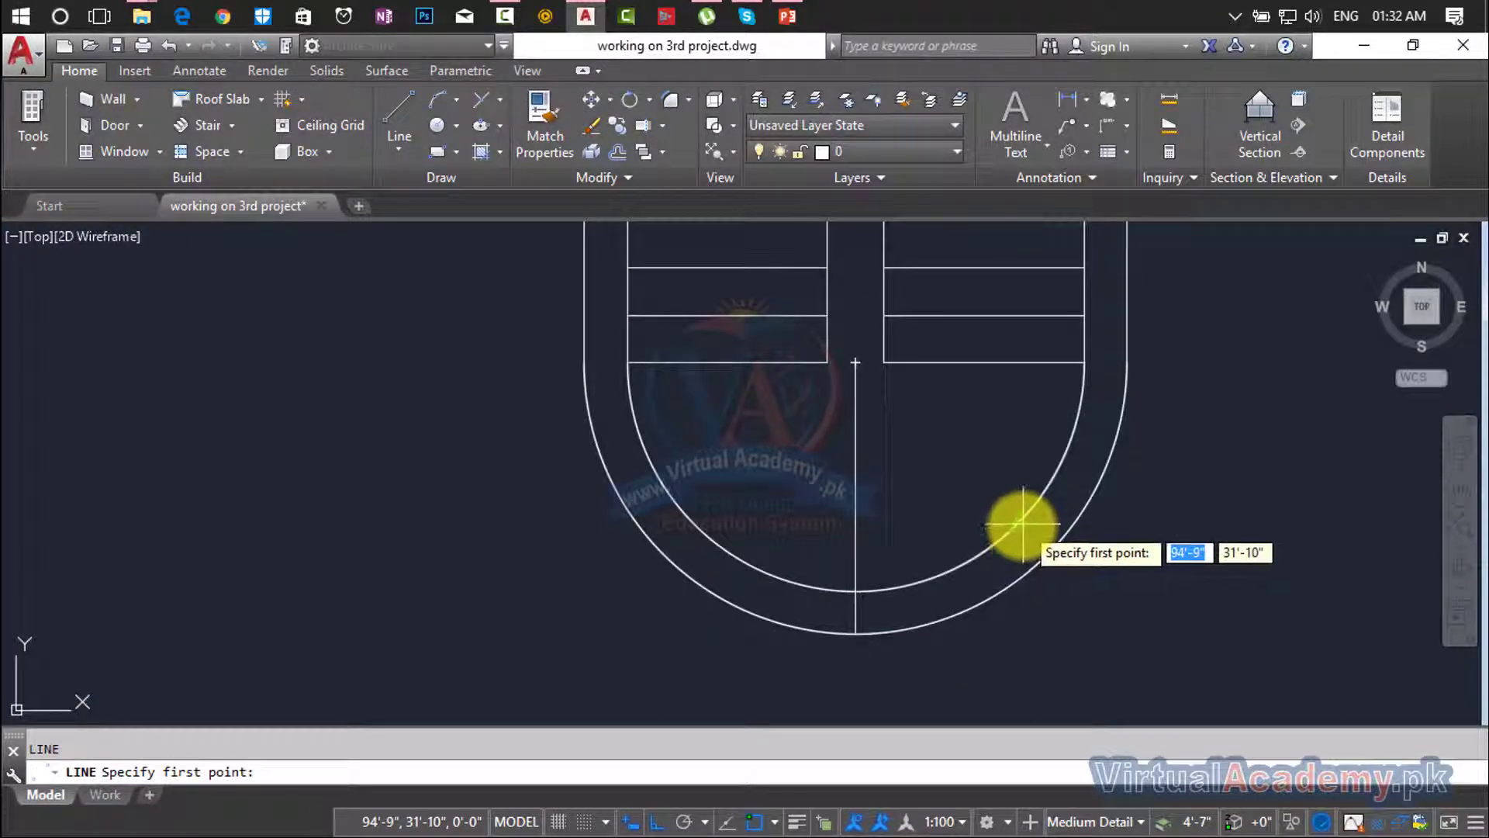
pyautogui.click(1016, 529)
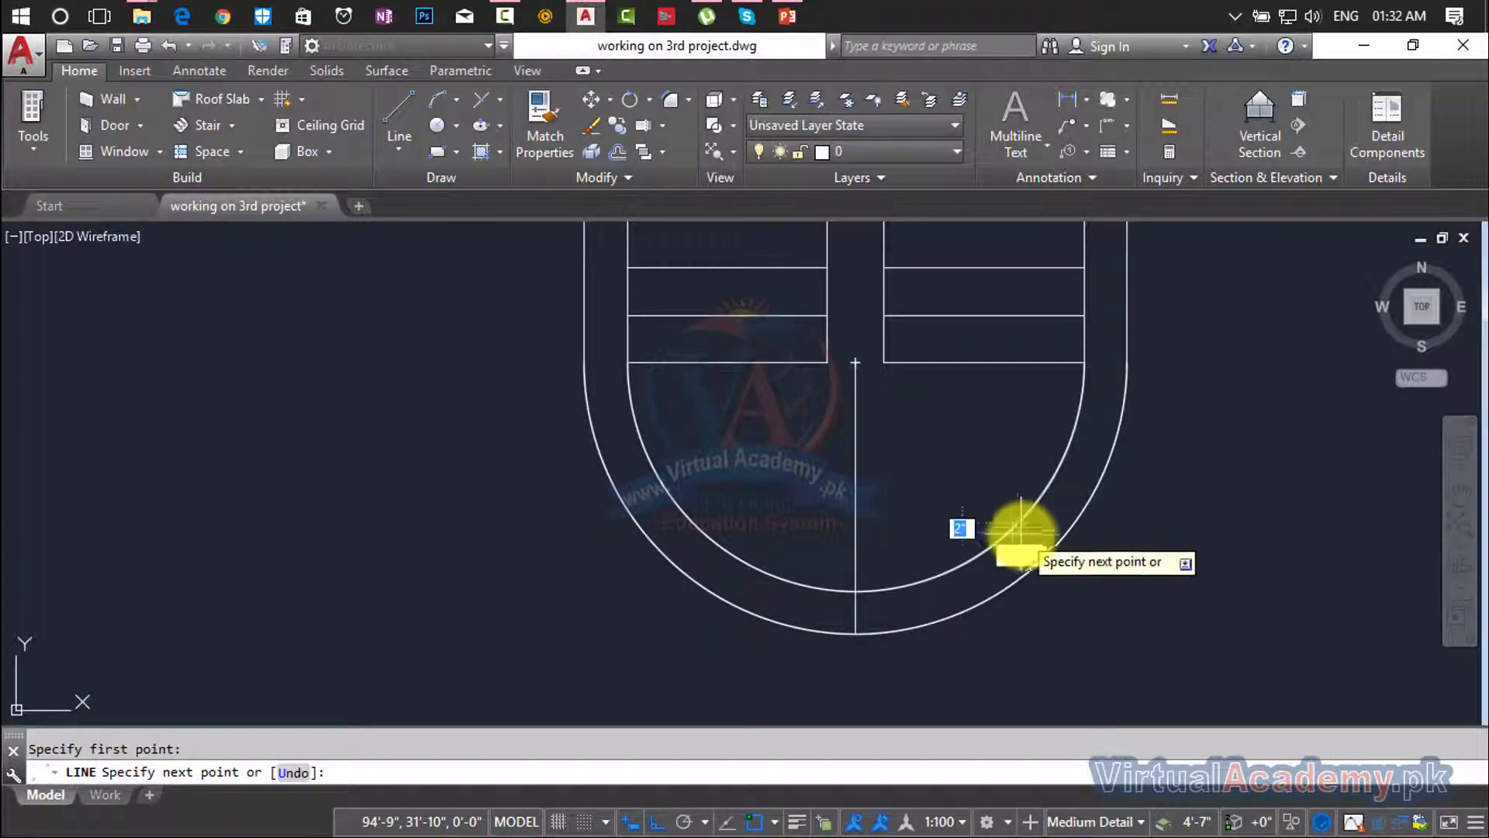
pyautogui.scroll(4, 1047, 555)
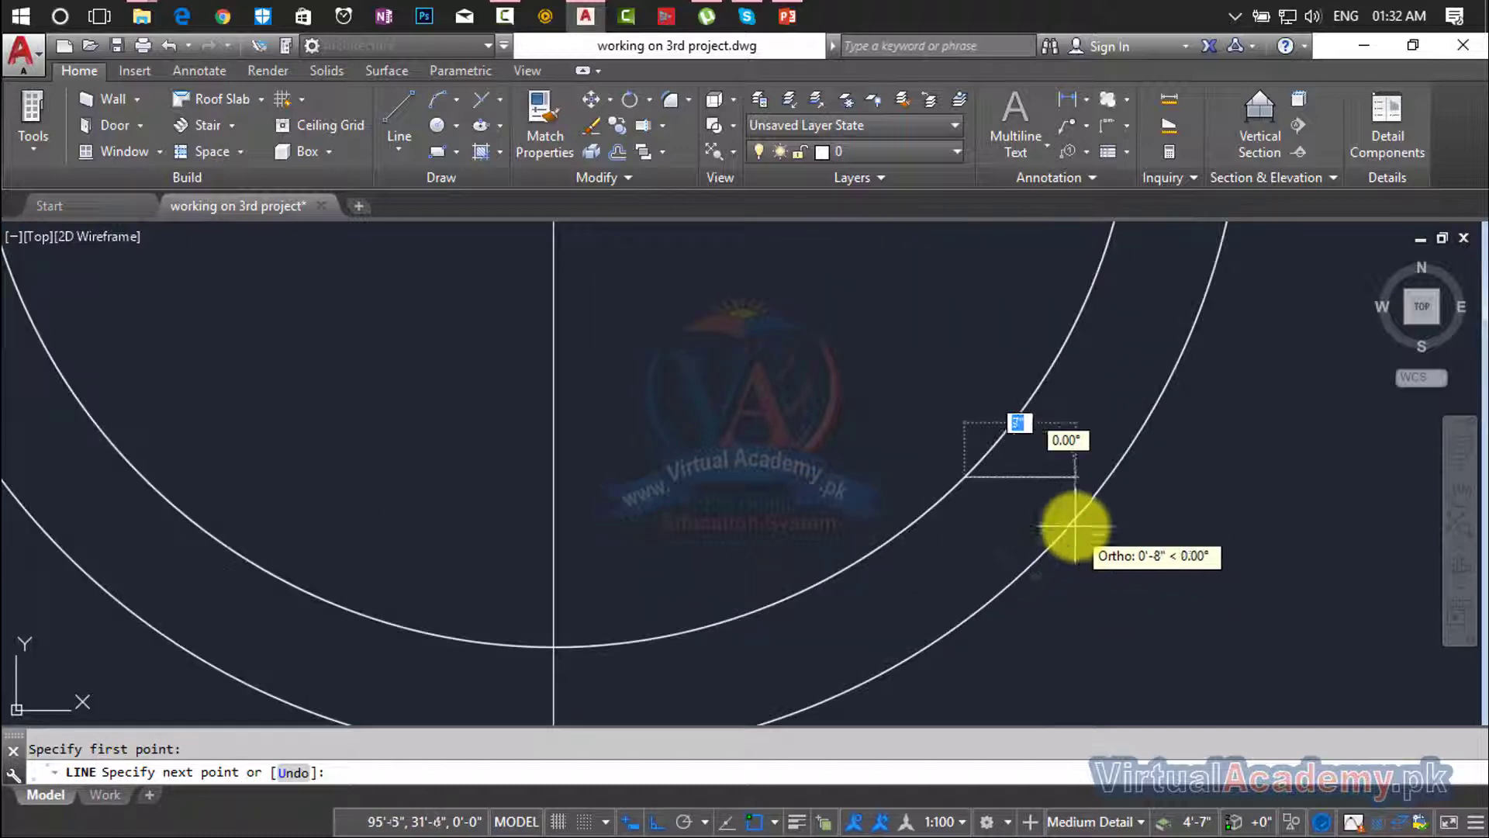
pyautogui.click(1041, 553)
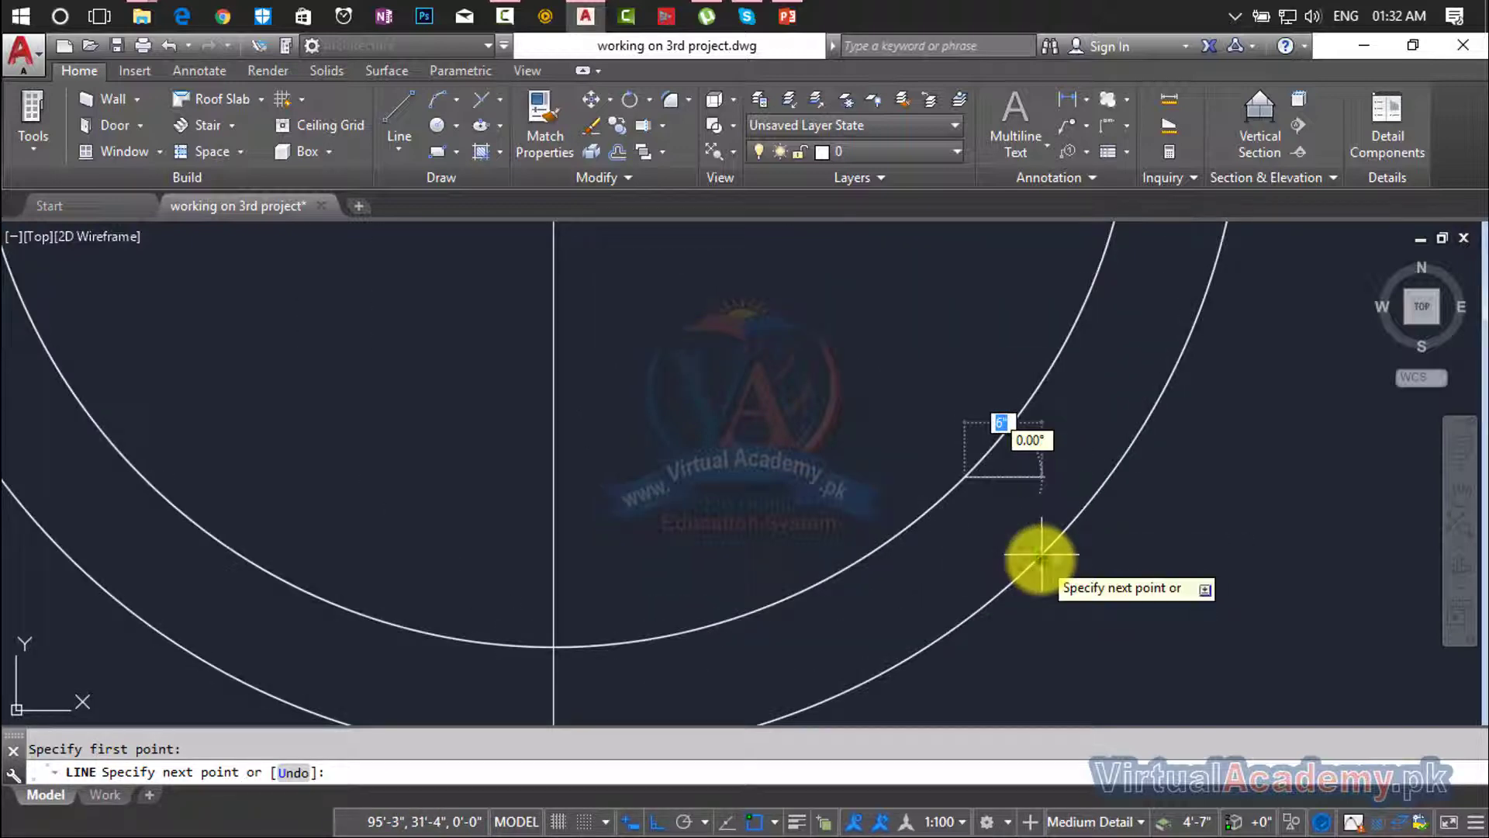
pyautogui.press('Return')
pyautogui.scroll(-3, 1084, 577)
pyautogui.moveTo(1084, 579); pyautogui.dragTo(1191, 535, button='middle')
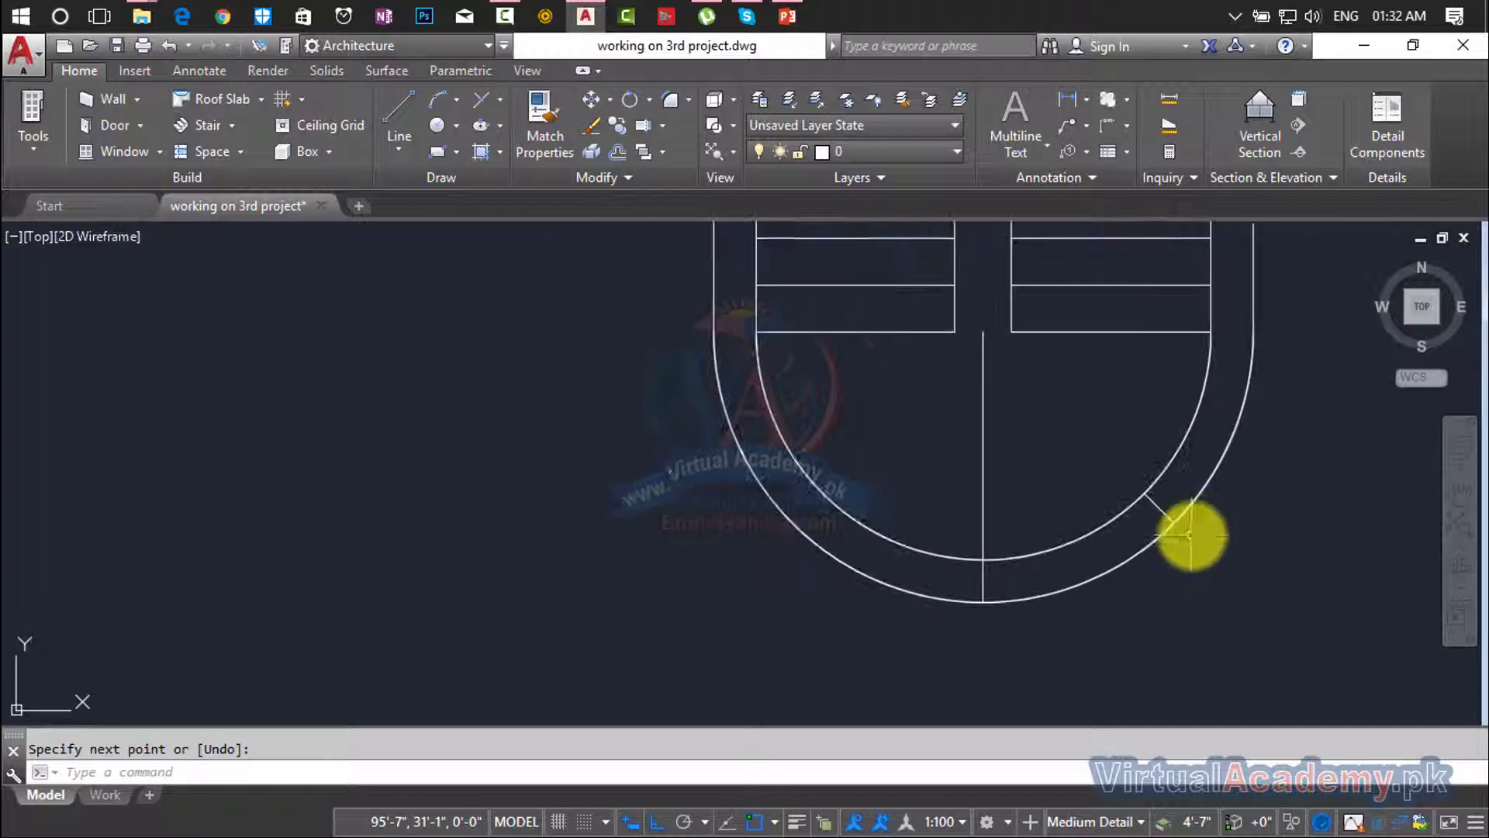
# Mirror the diagonal line across the east wall curve to the west about the vertical centerline, keeping the original.
pyautogui.write('m')
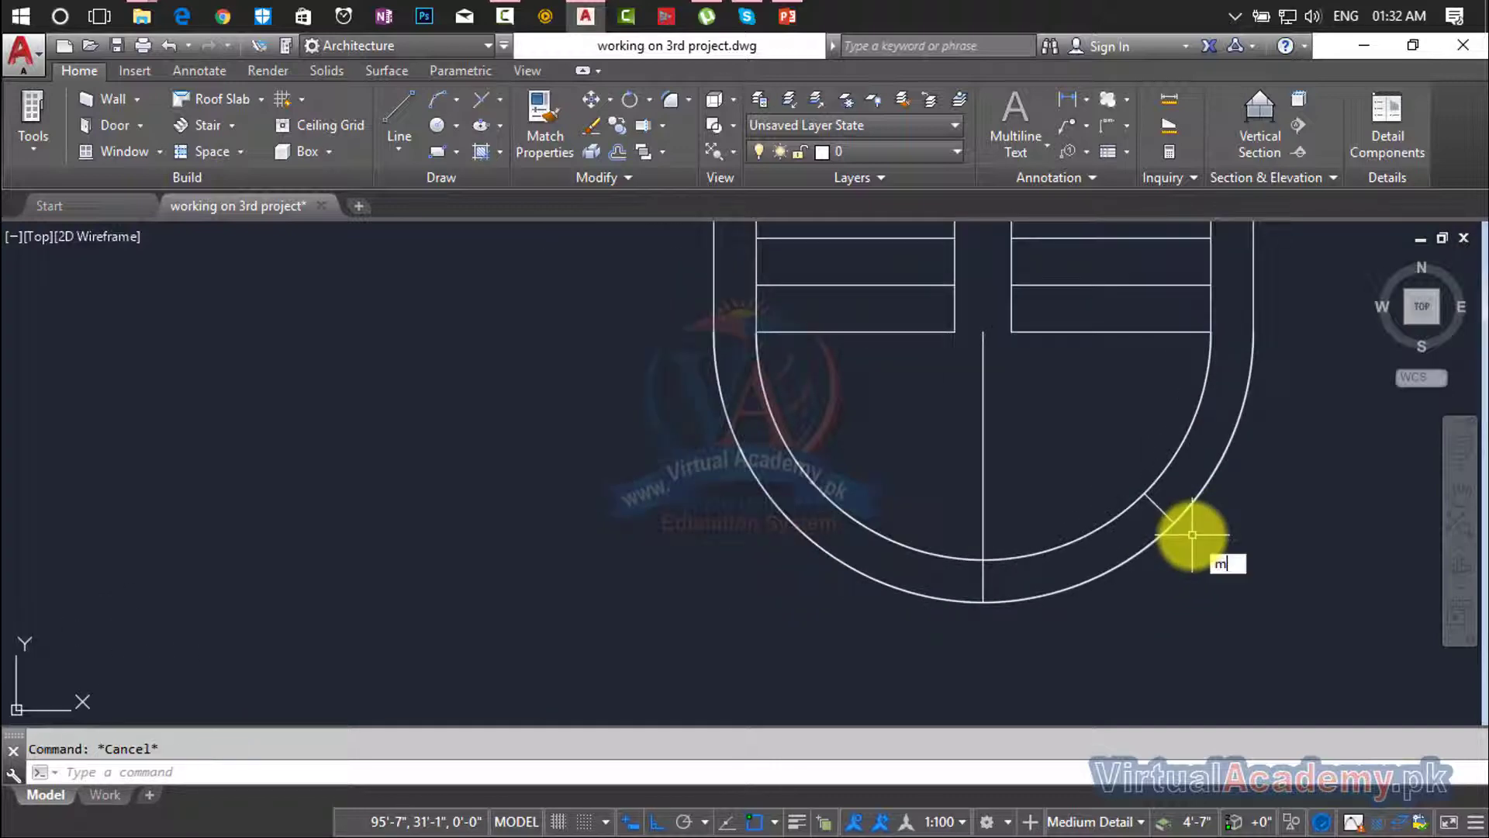
pyautogui.write('i')
pyautogui.press('Return')
pyautogui.click(1159, 510)
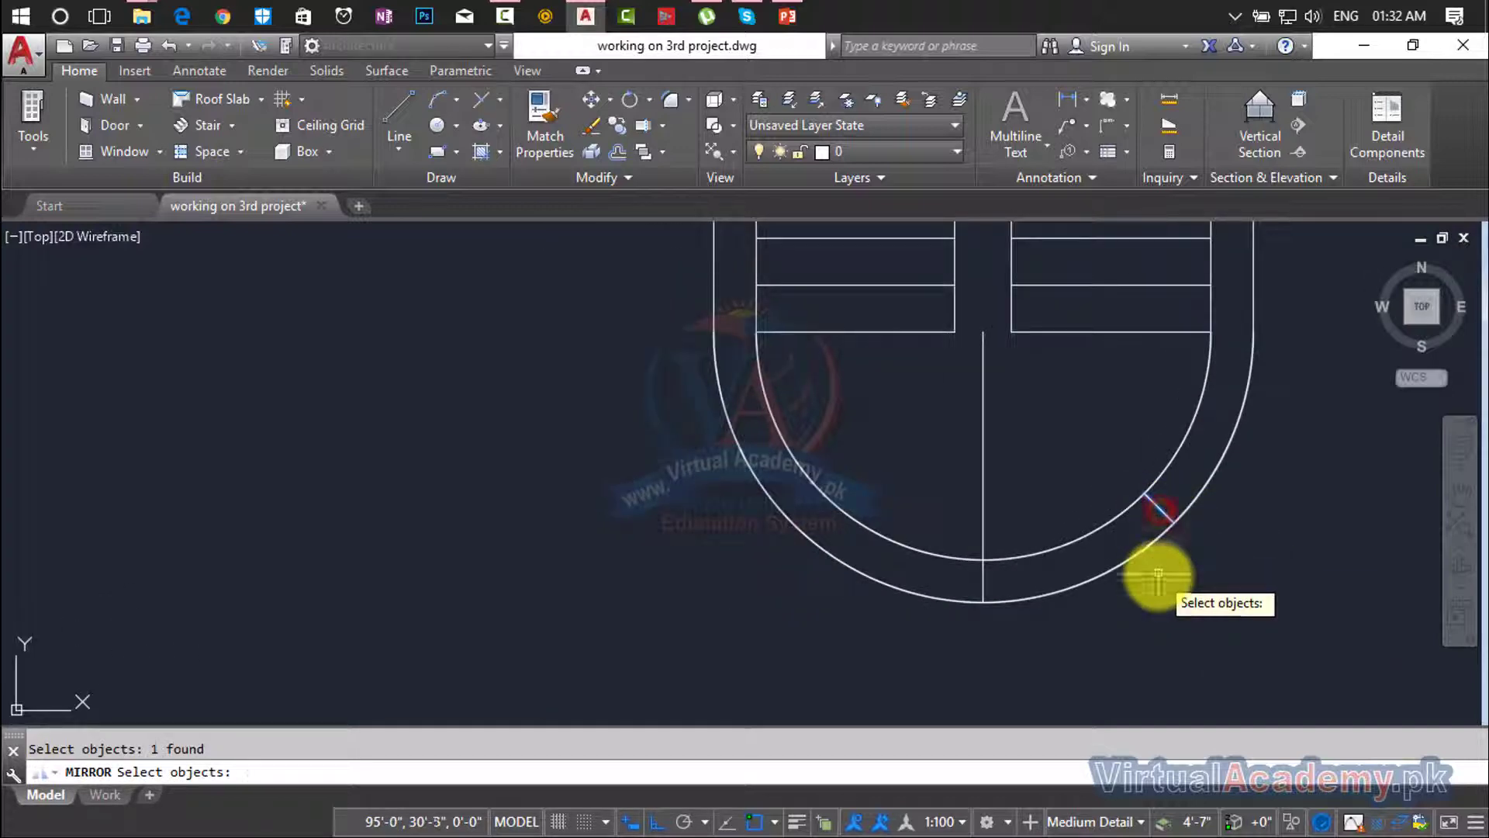
pyautogui.press('Return')
pyautogui.click(983, 605)
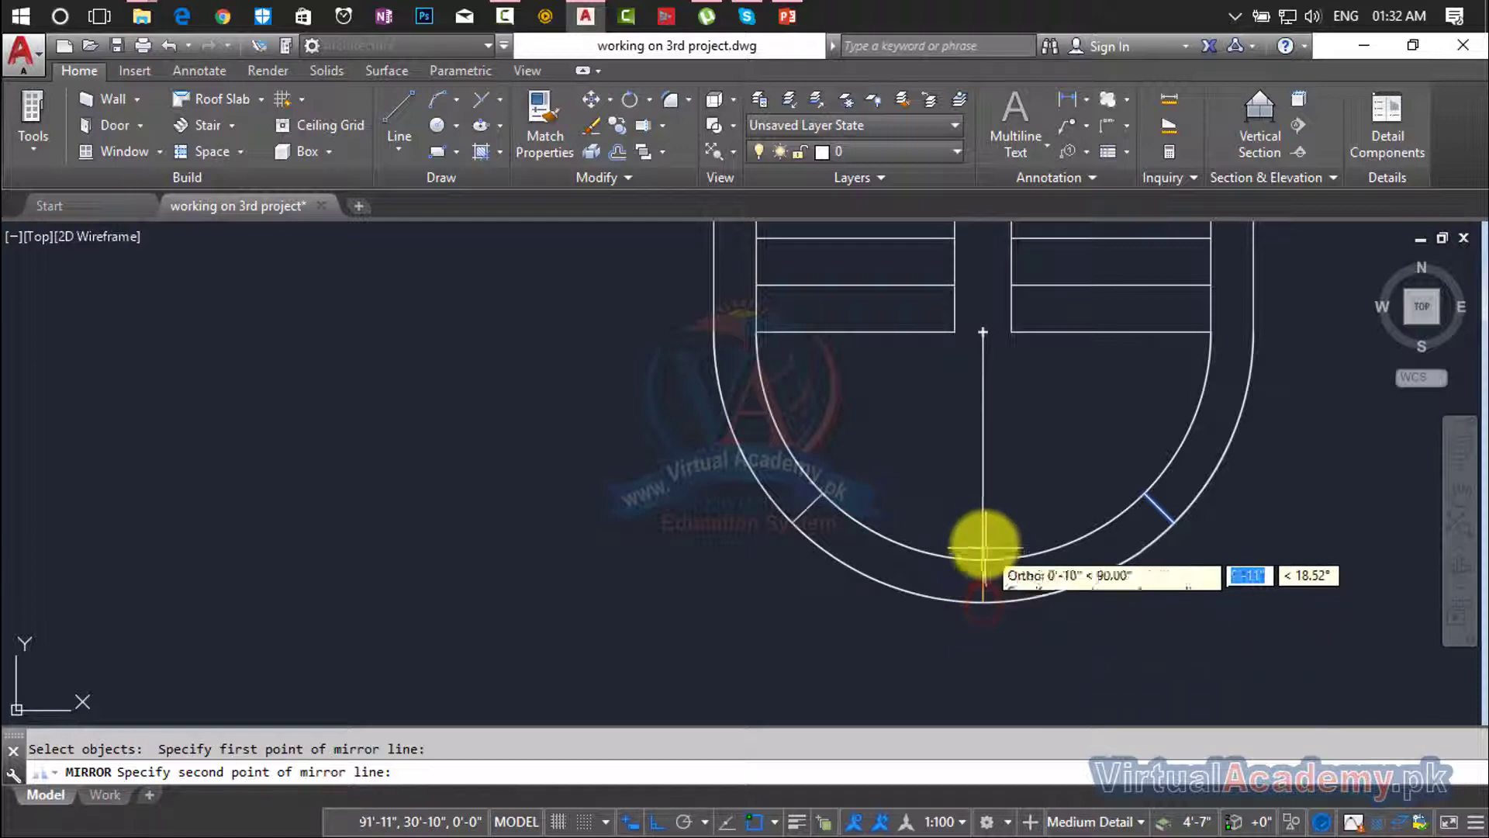
pyautogui.click(981, 498)
pyautogui.press('Return')
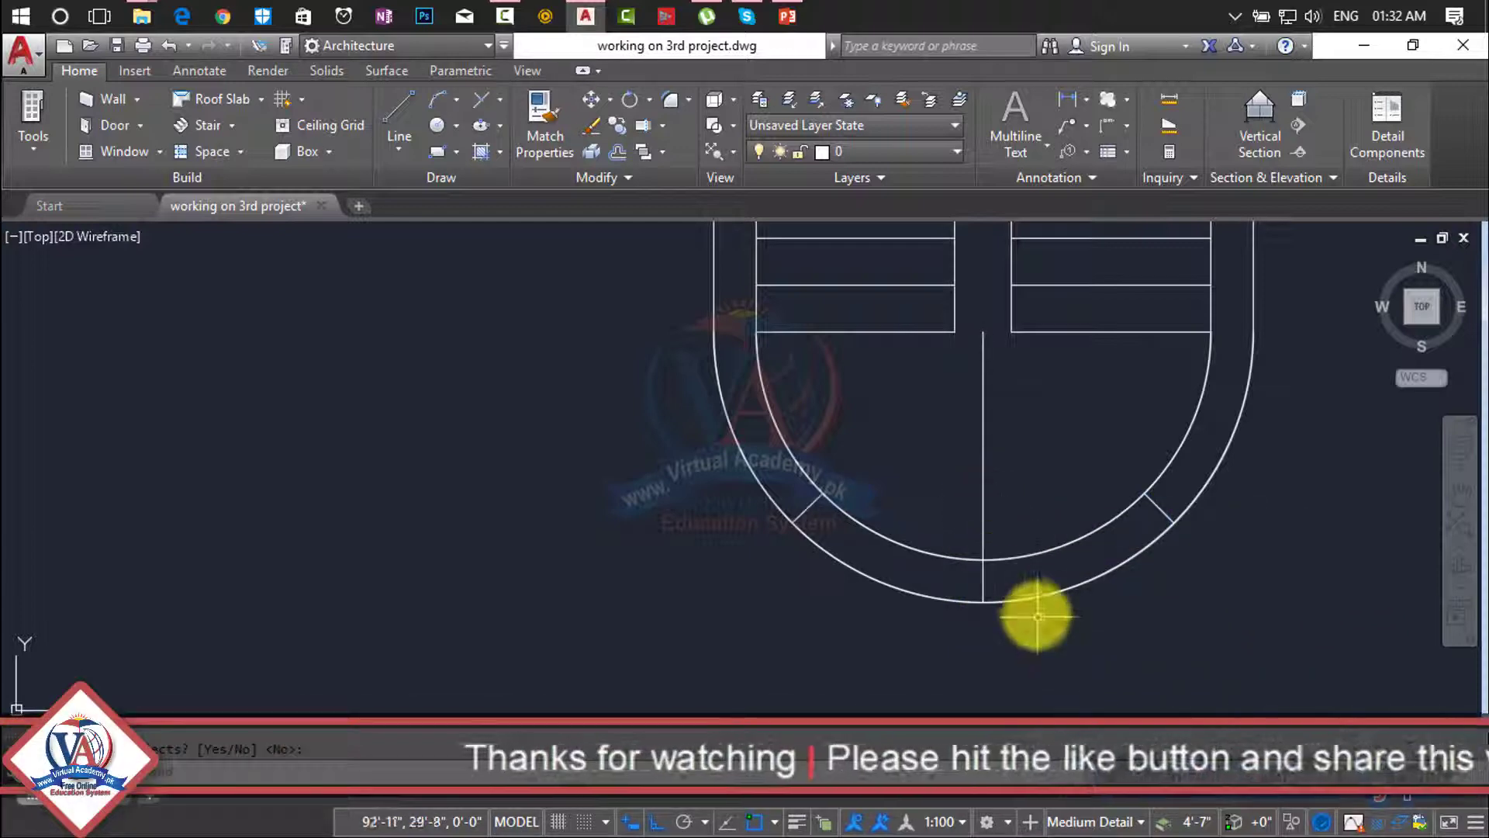
# Erase the vertical centerline inside the rounded stair wall.
pyautogui.click(985, 464)
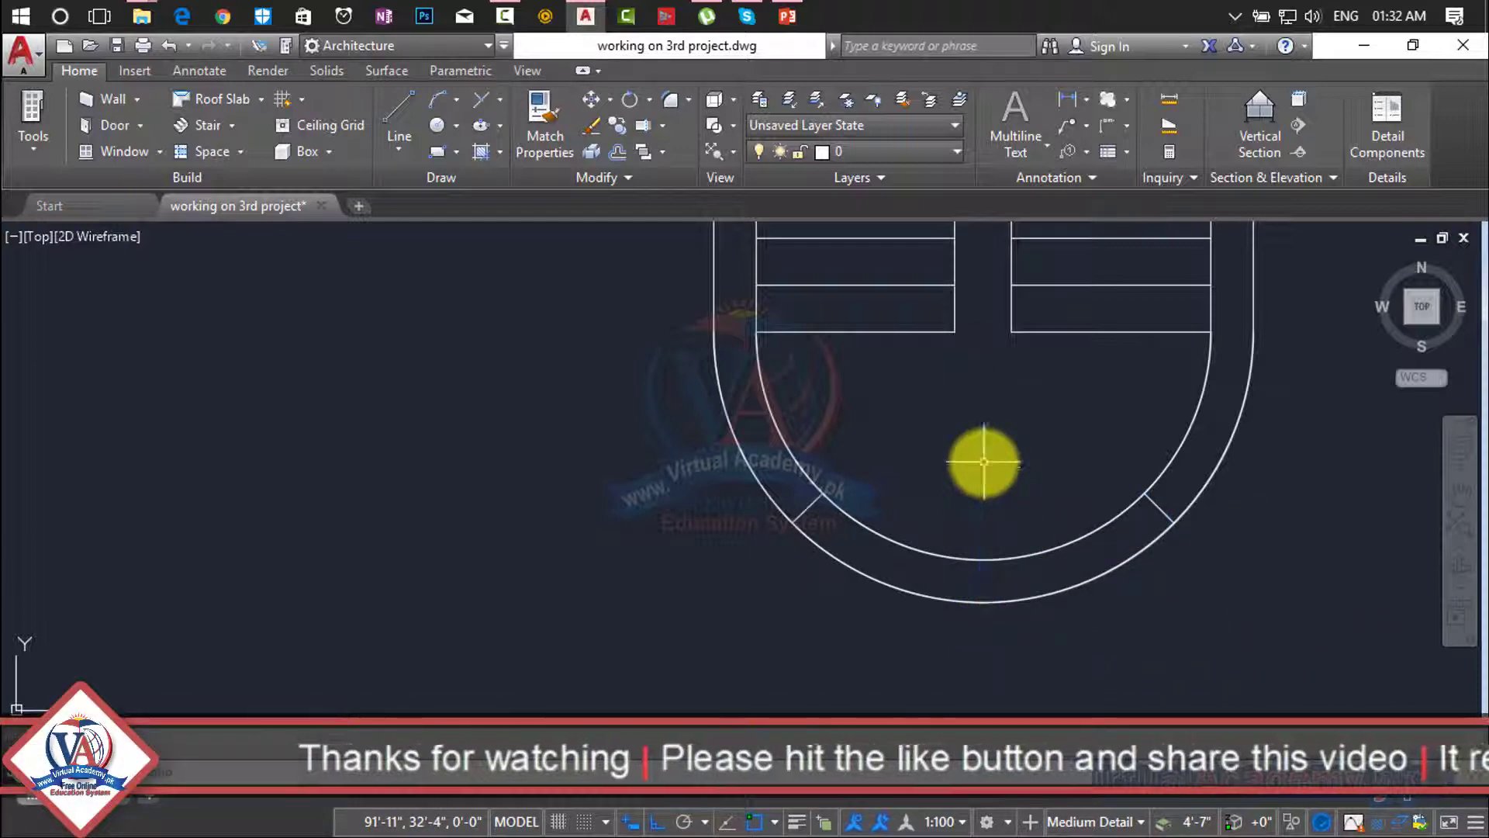
pyautogui.press('Delete')
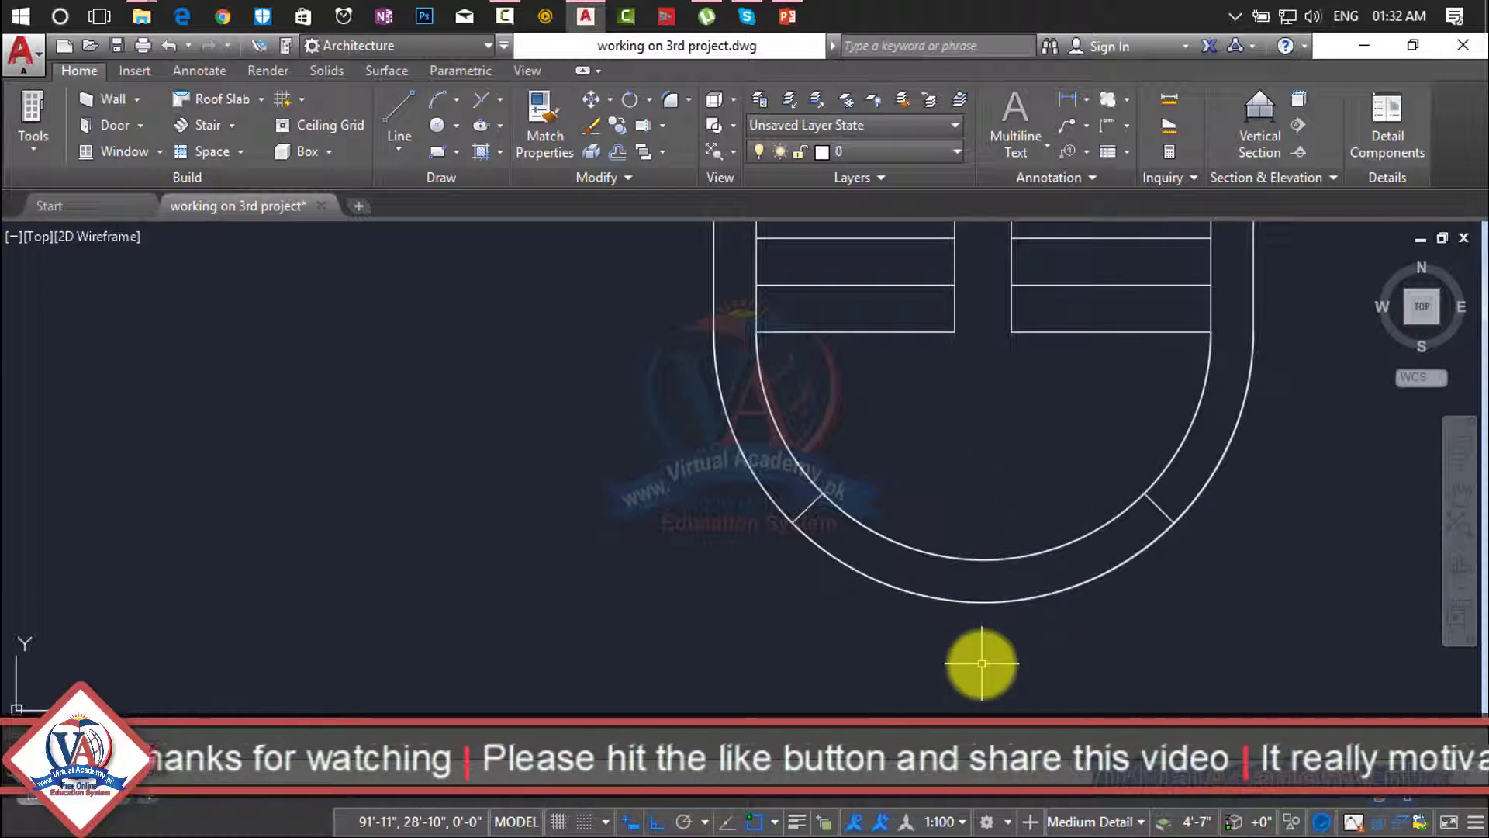
# Offset the inner east and west quarter arcs outward twice each at a distance of 3 to form the curved window lines.
pyautogui.press('Return')
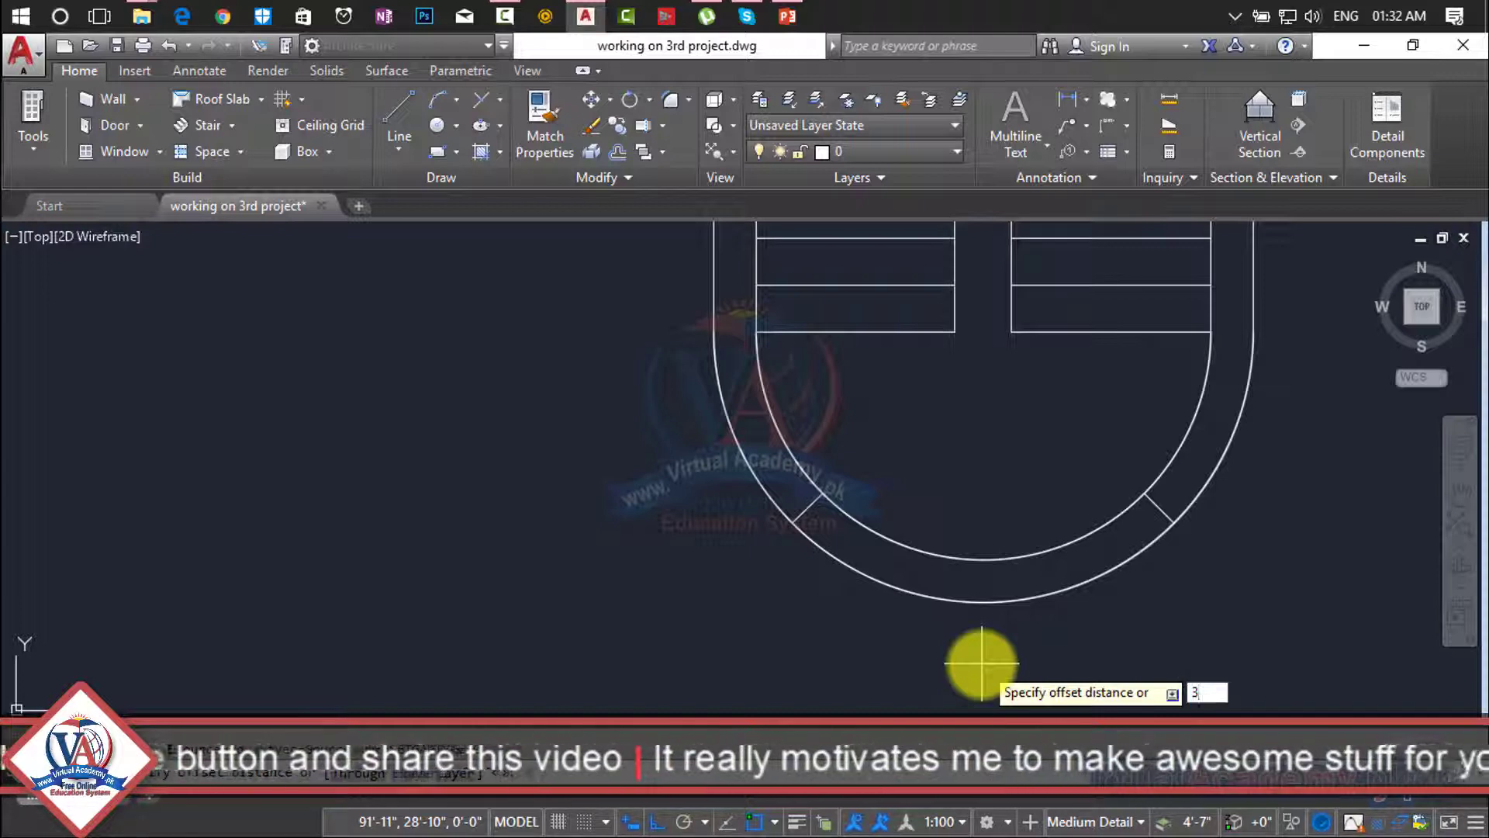
pyautogui.press('Return')
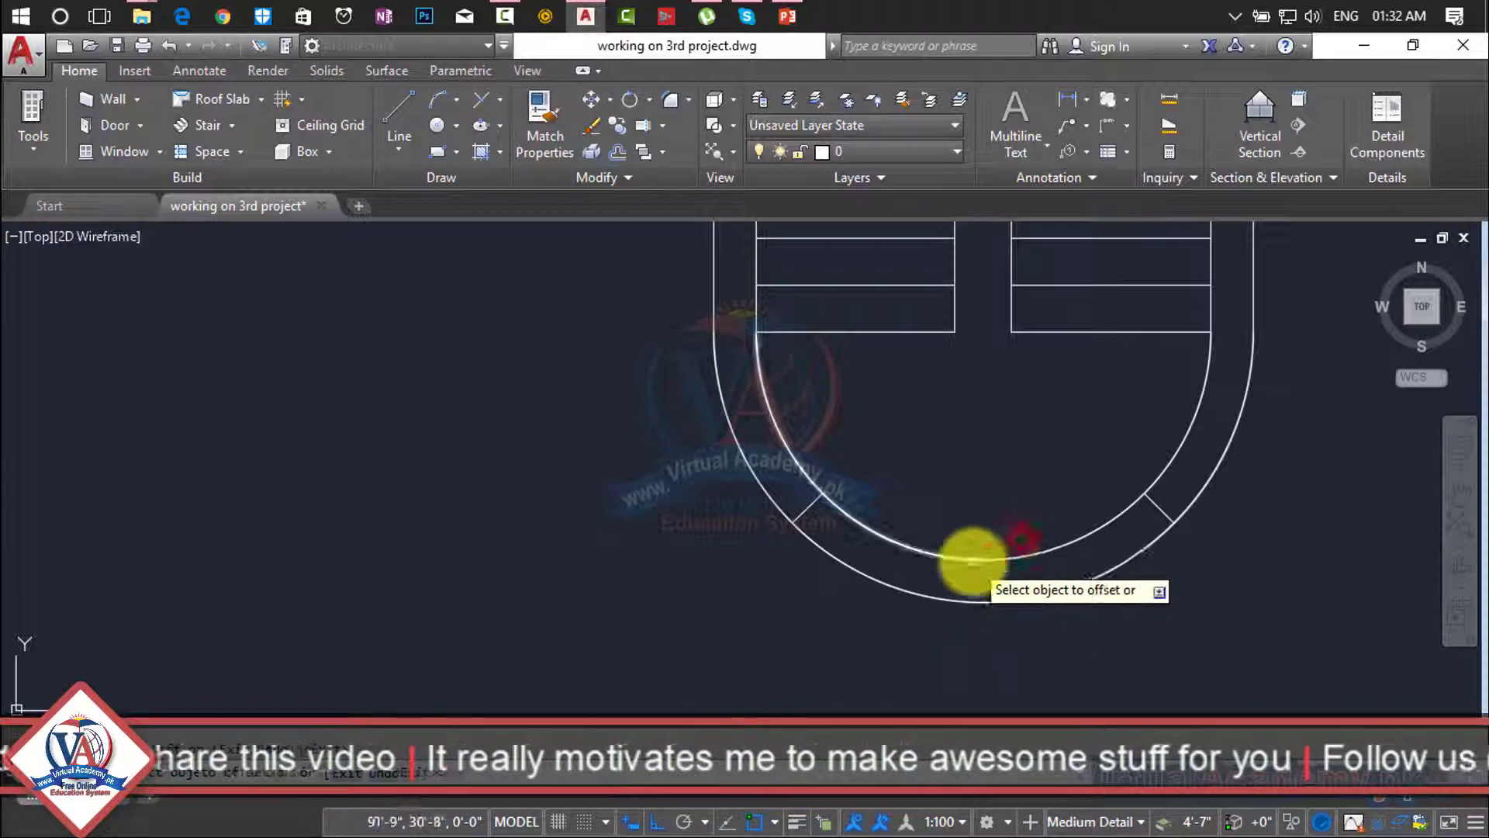
pyautogui.click(1010, 558)
pyautogui.click(1017, 572)
pyautogui.click(1022, 570)
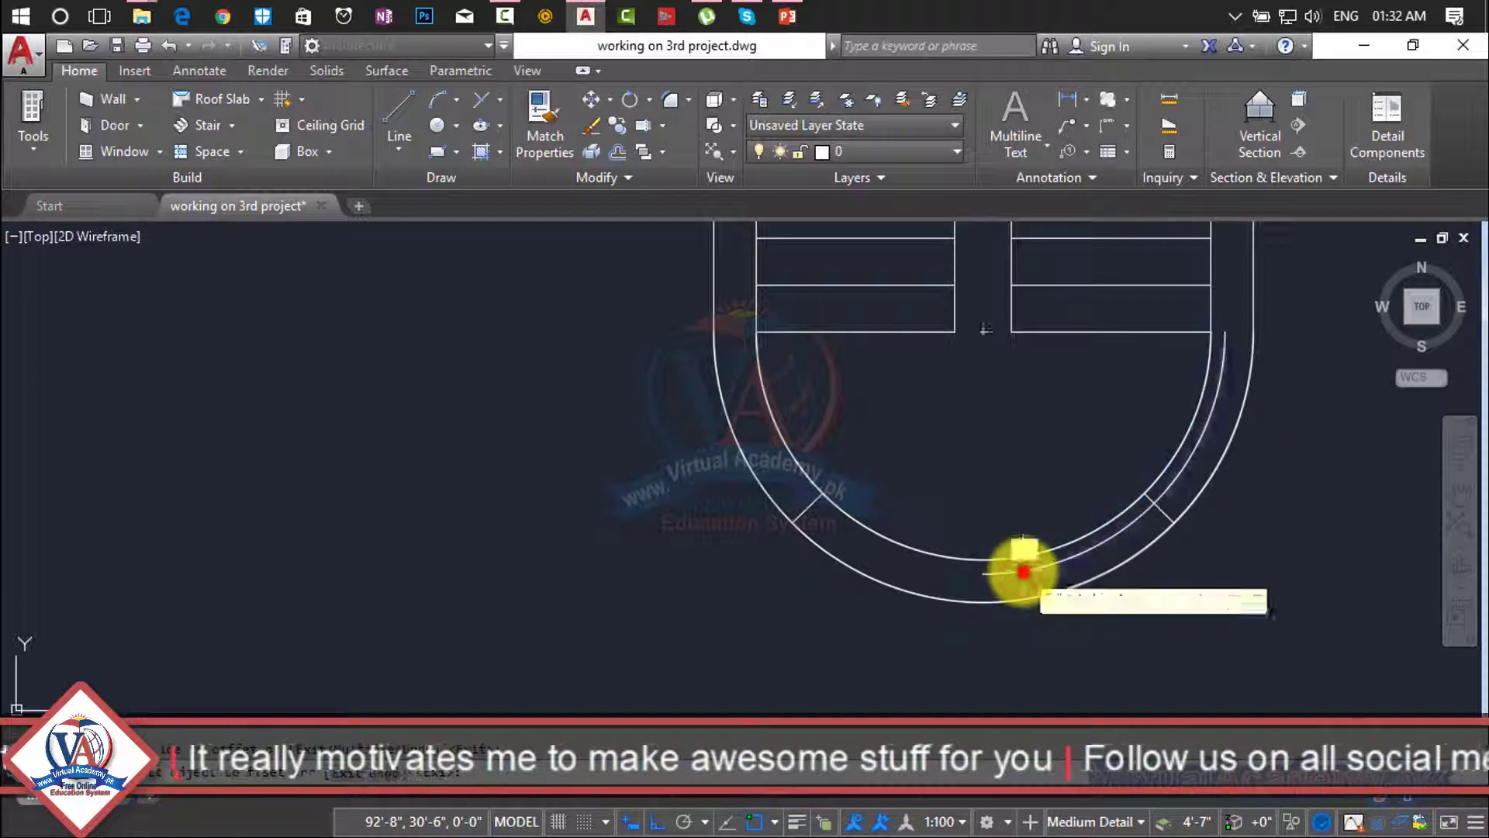
pyautogui.click(1032, 600)
pyautogui.click(943, 558)
pyautogui.click(938, 595)
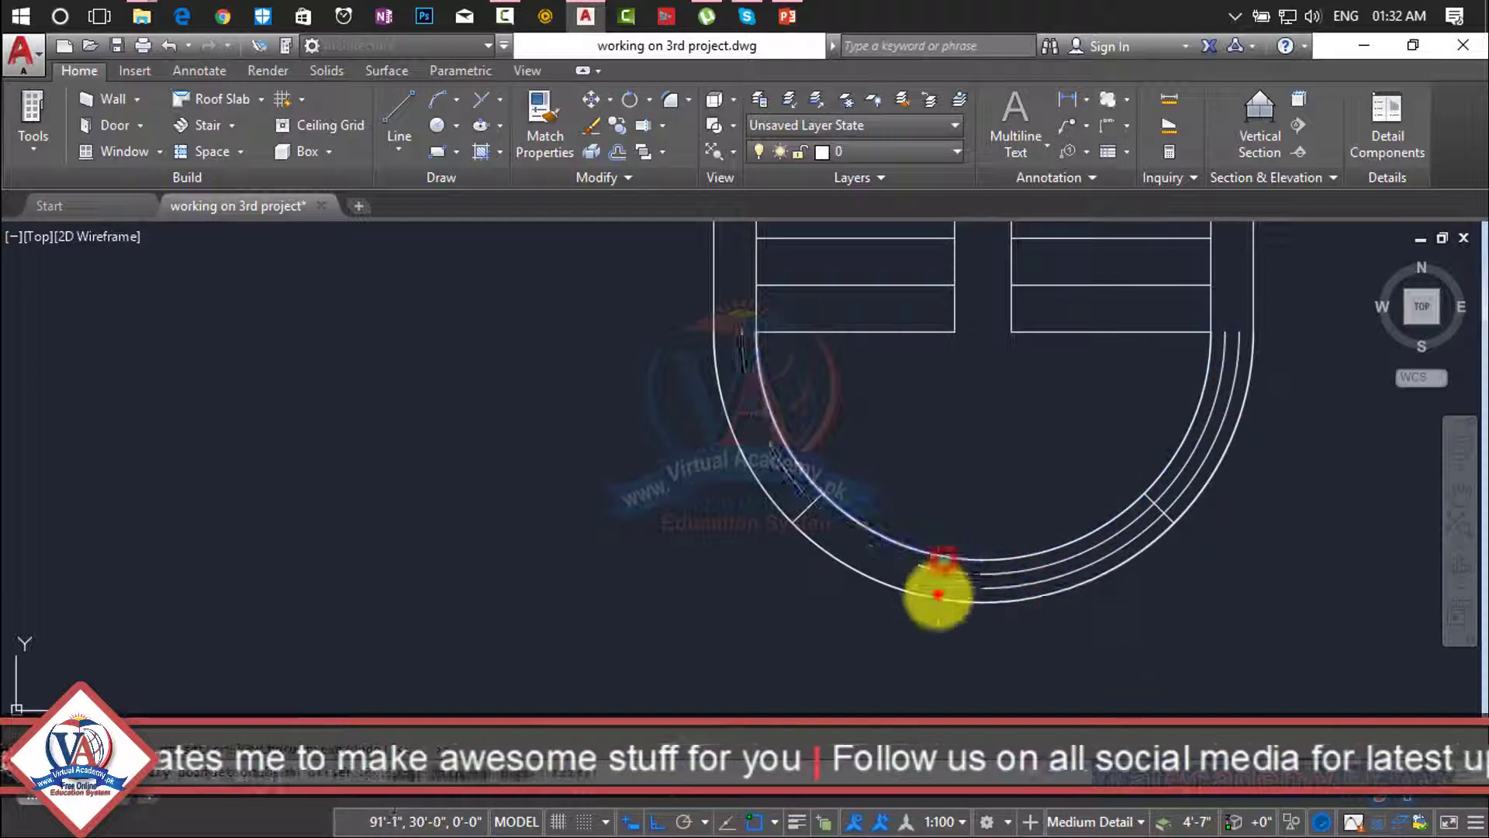
pyautogui.click(937, 578)
pyautogui.click(934, 608)
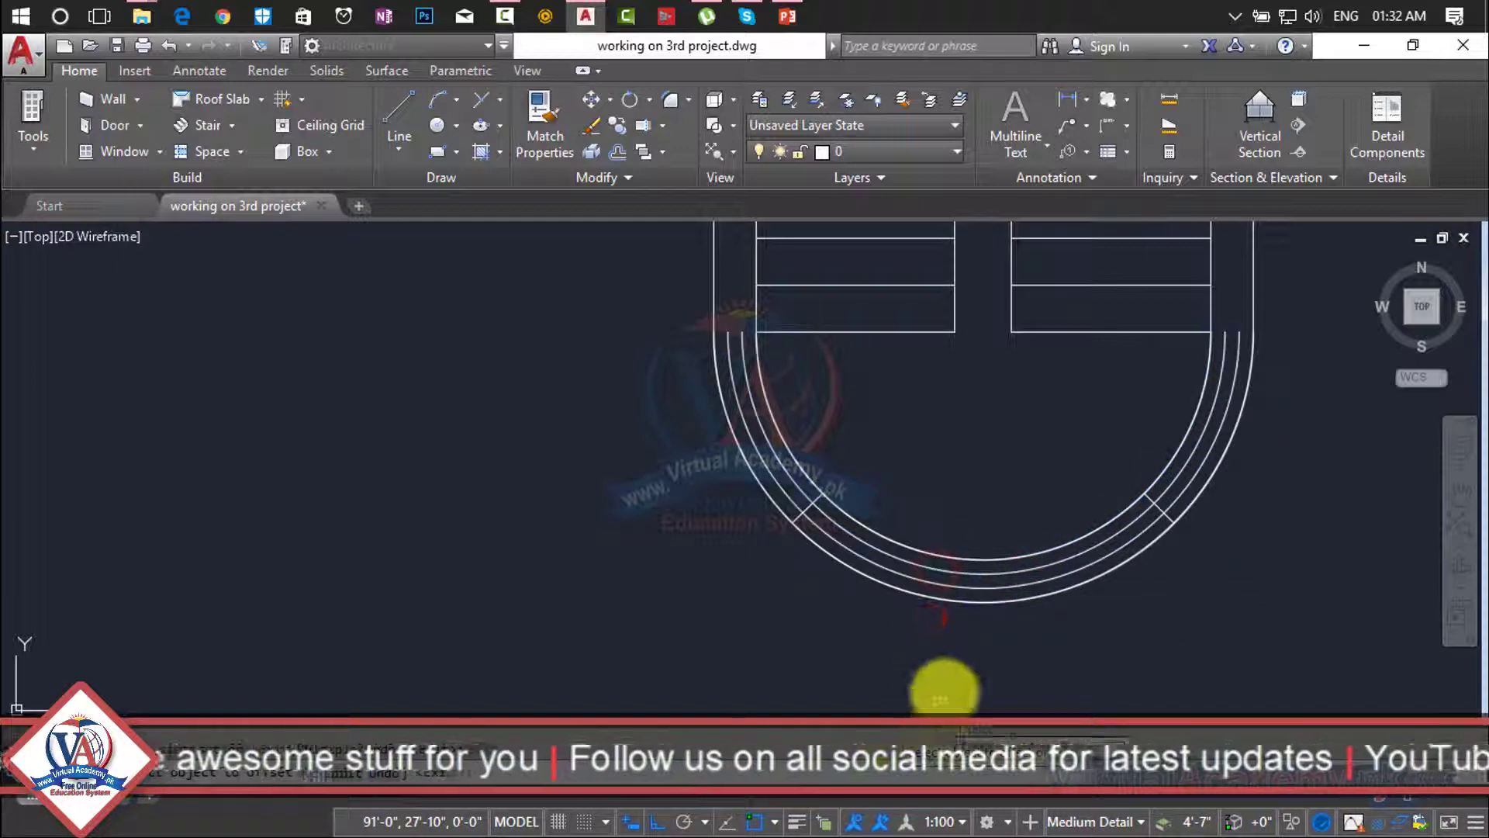
pyautogui.press('Escape')
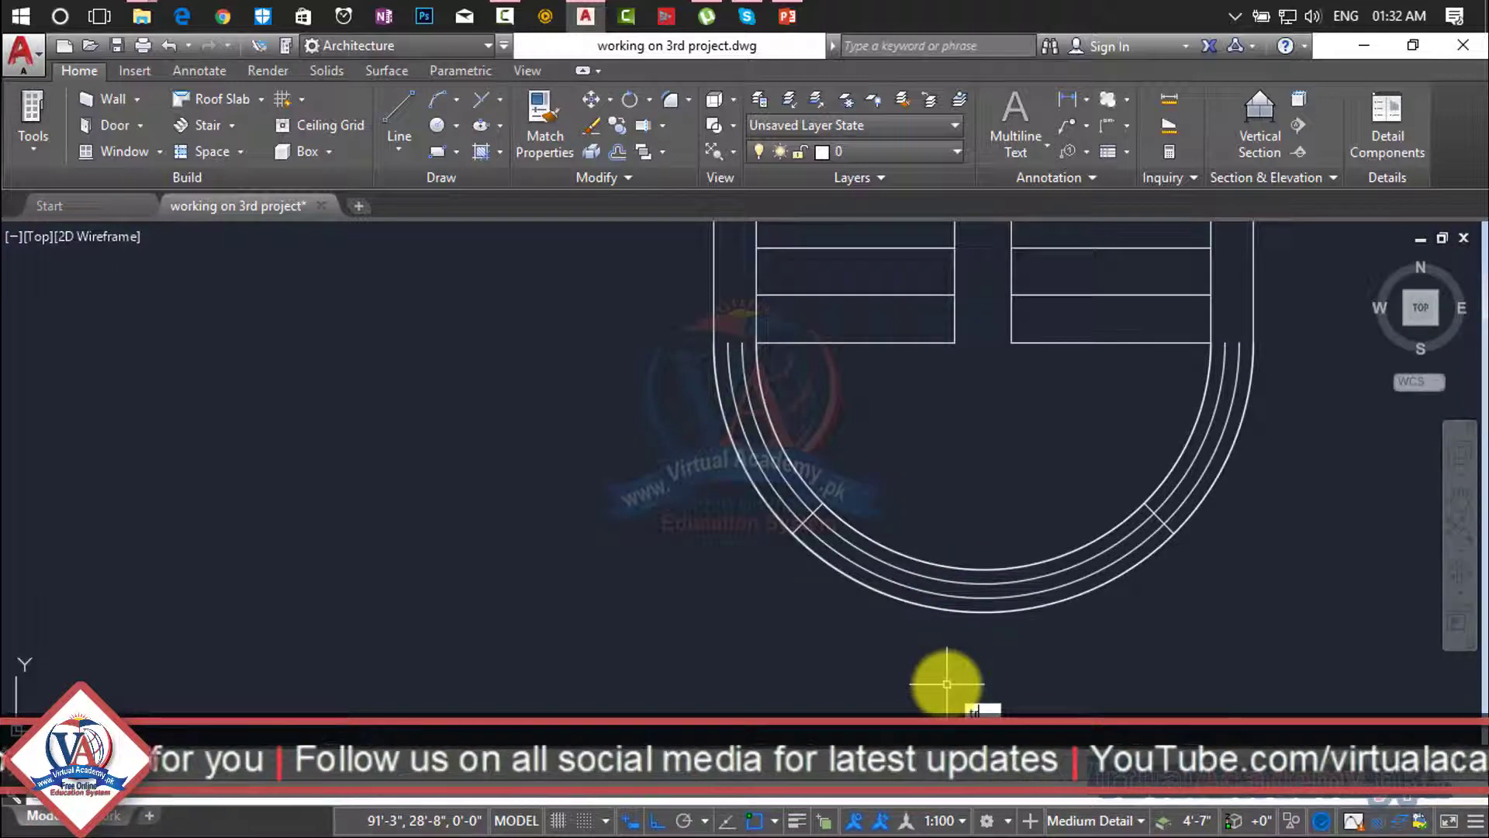
# Trim the offset window arcs beyond the diagonal end lines on the west and east sides of the curved wall.
pyautogui.press('Return')
pyautogui.press('Return')
pyautogui.click(792, 490)
pyautogui.click(786, 500)
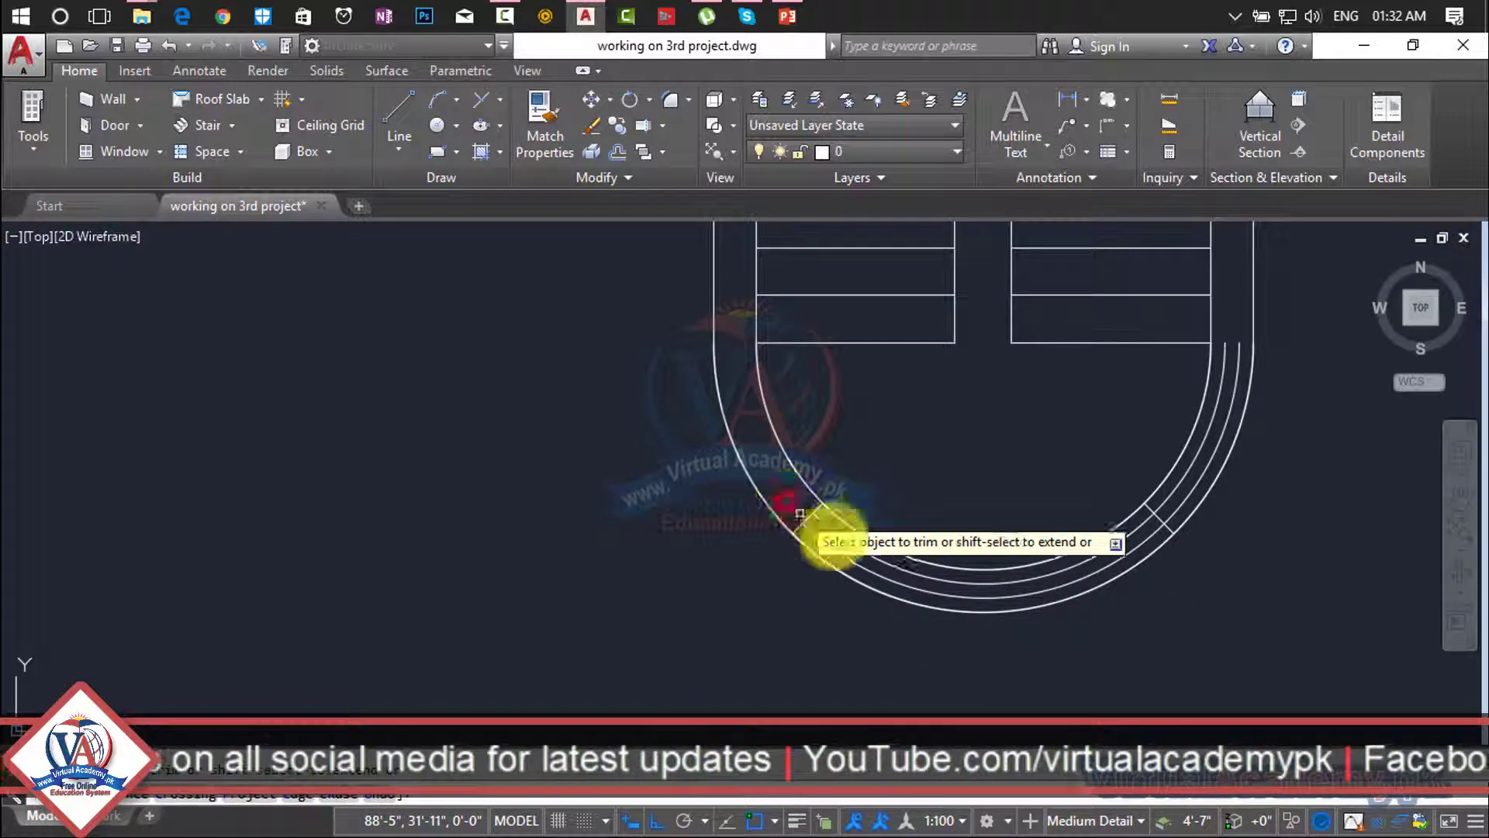
pyautogui.click(1186, 472)
pyautogui.click(1202, 487)
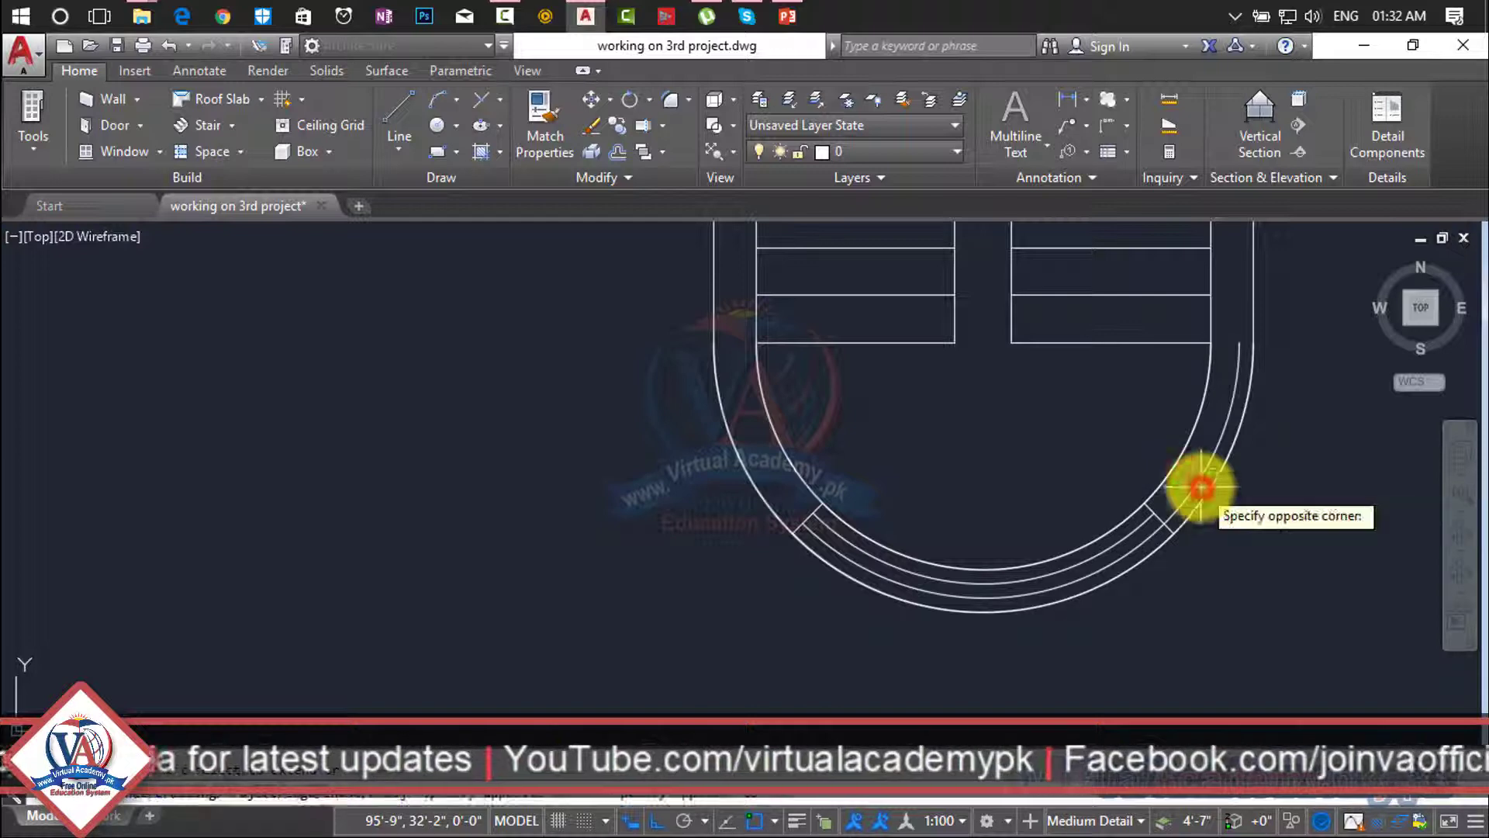
pyautogui.click(1192, 481)
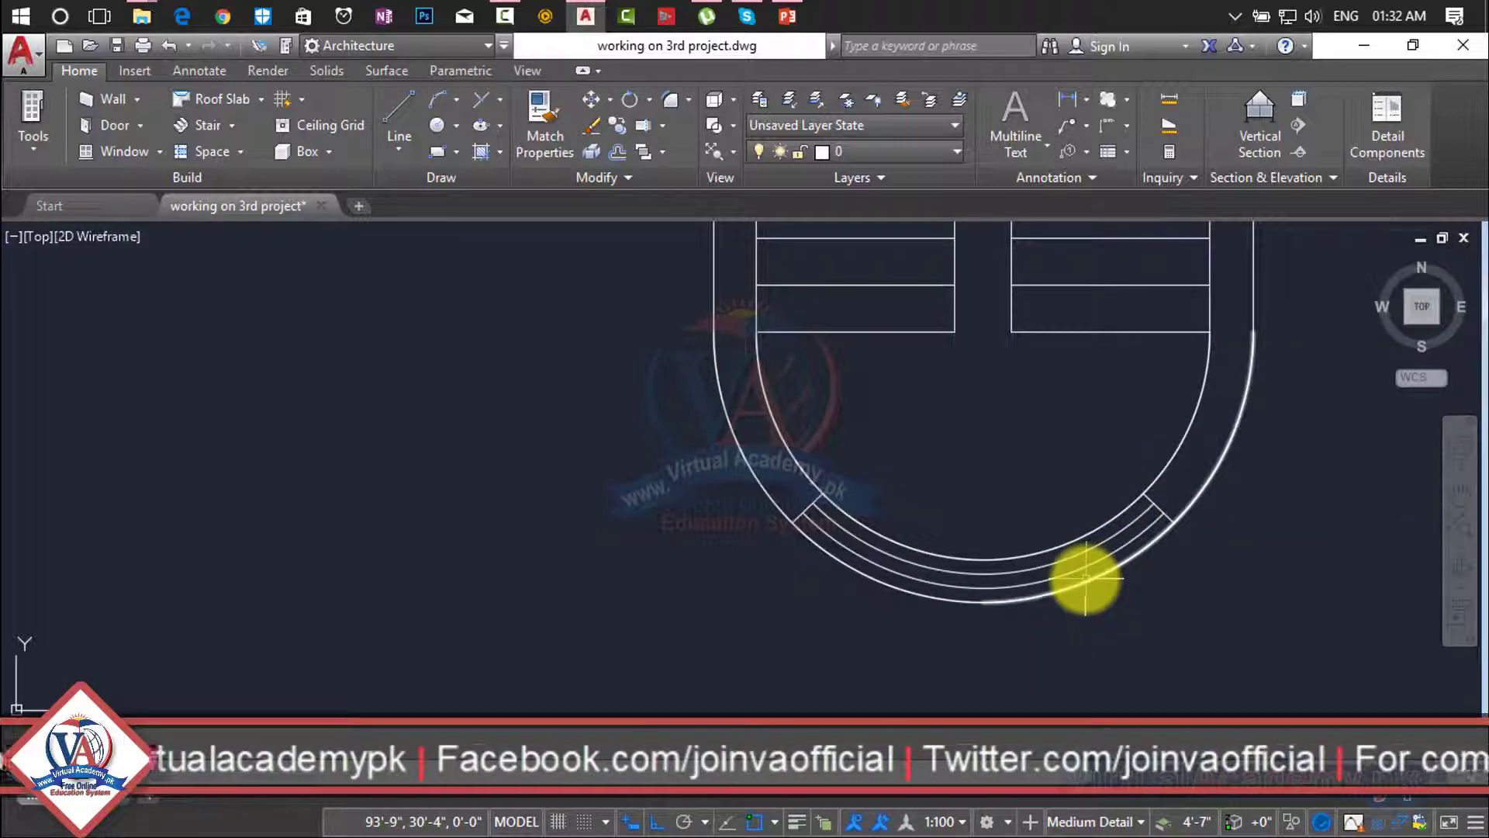
# Try to join the two halves of the outer window line with conversion to a circle, and undo the join.
pyautogui.write('f')
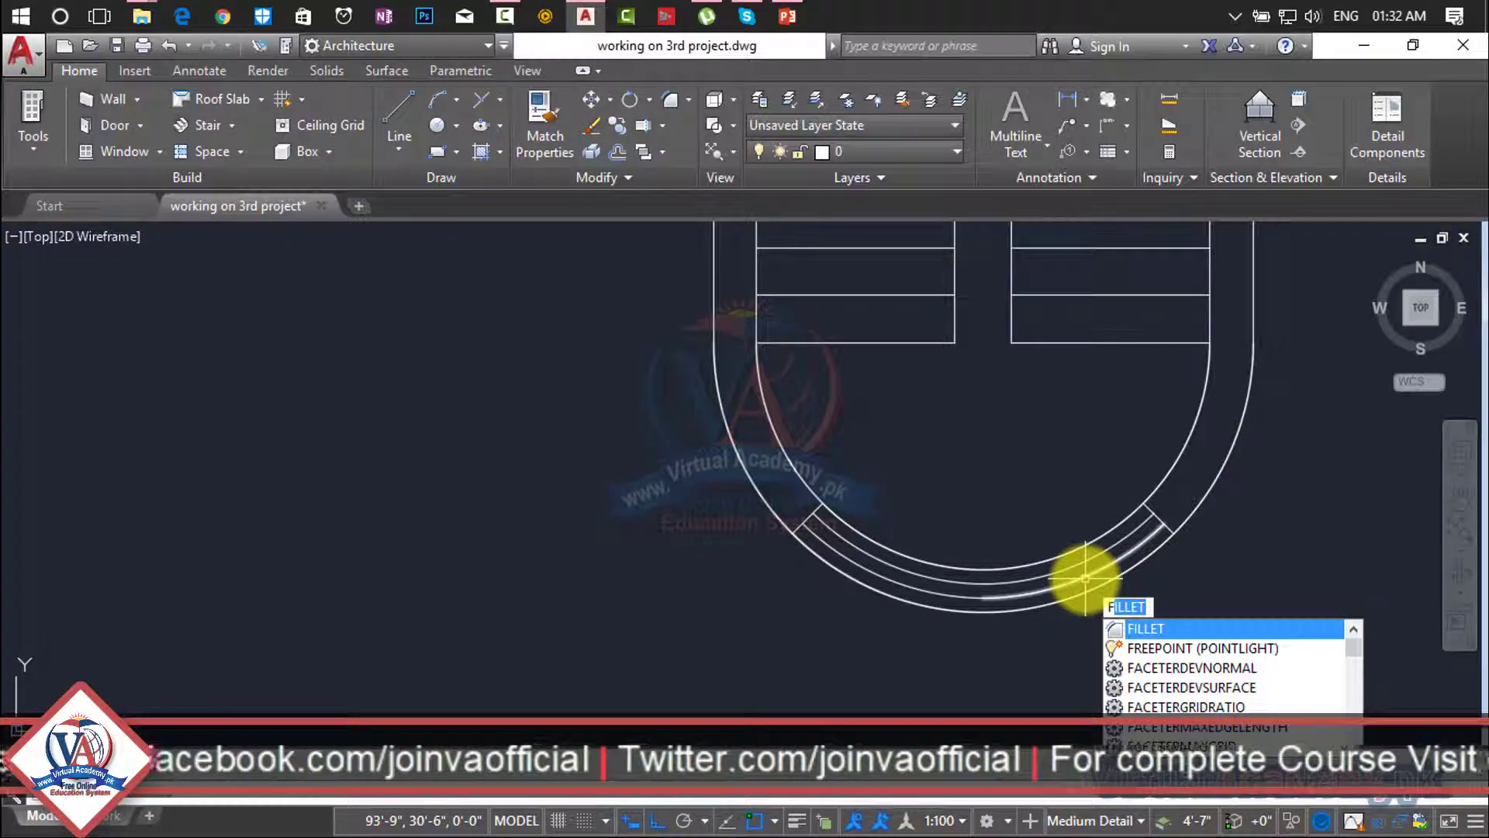
pyautogui.press('Return')
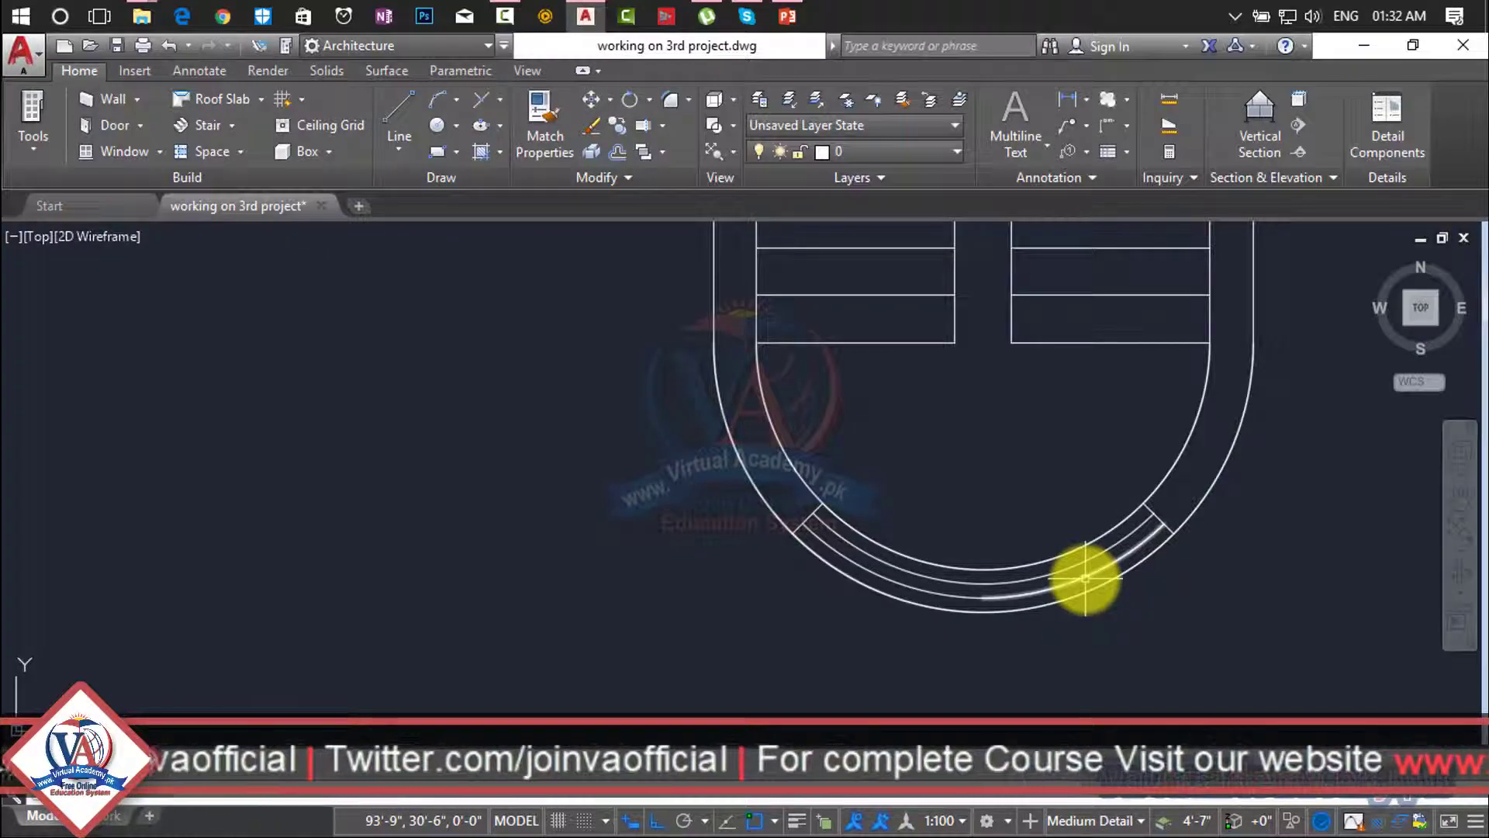
pyautogui.write('j')
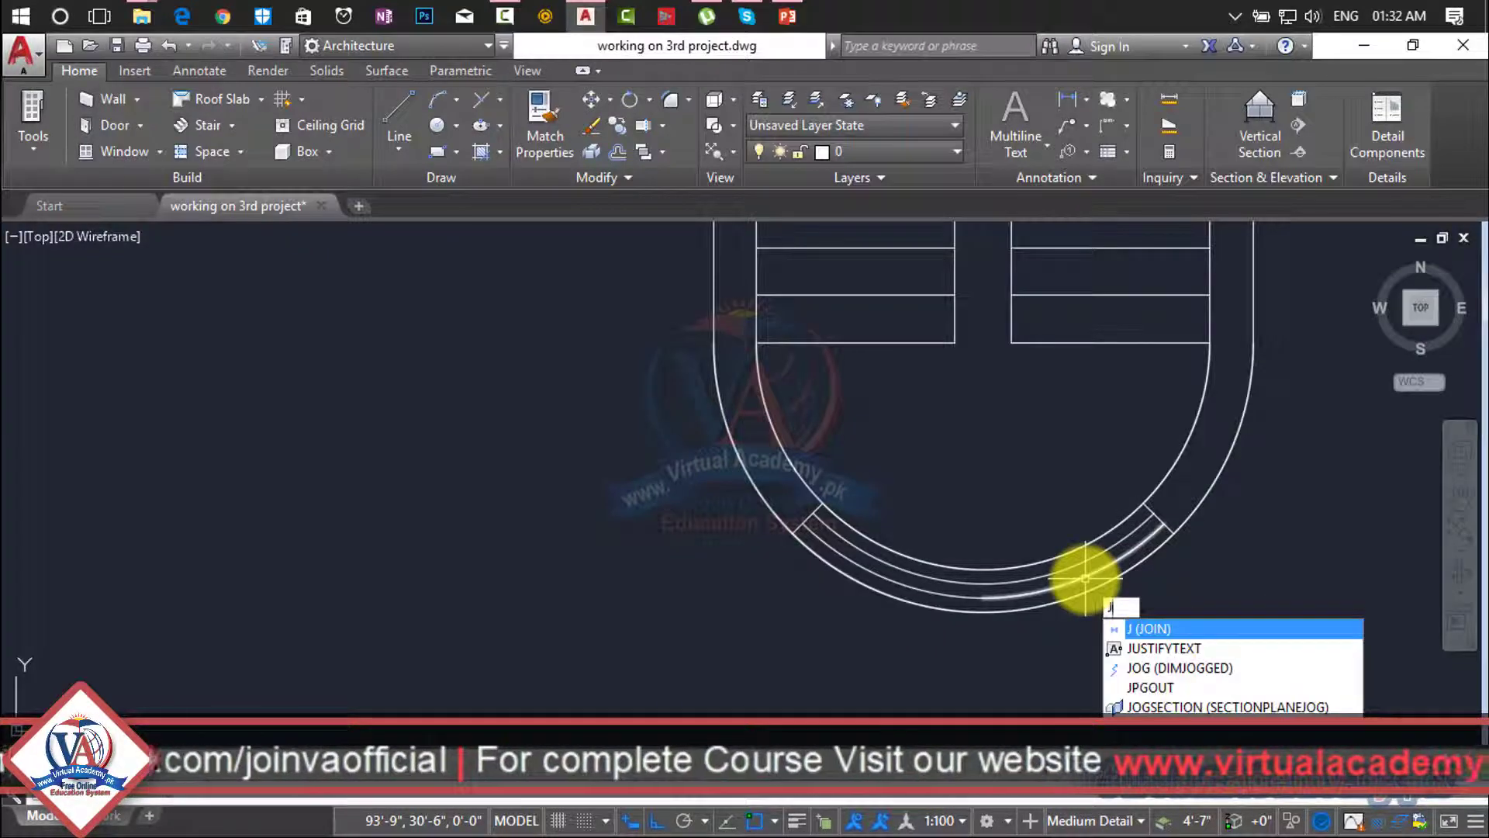
pyautogui.press('Return')
pyautogui.click(1074, 581)
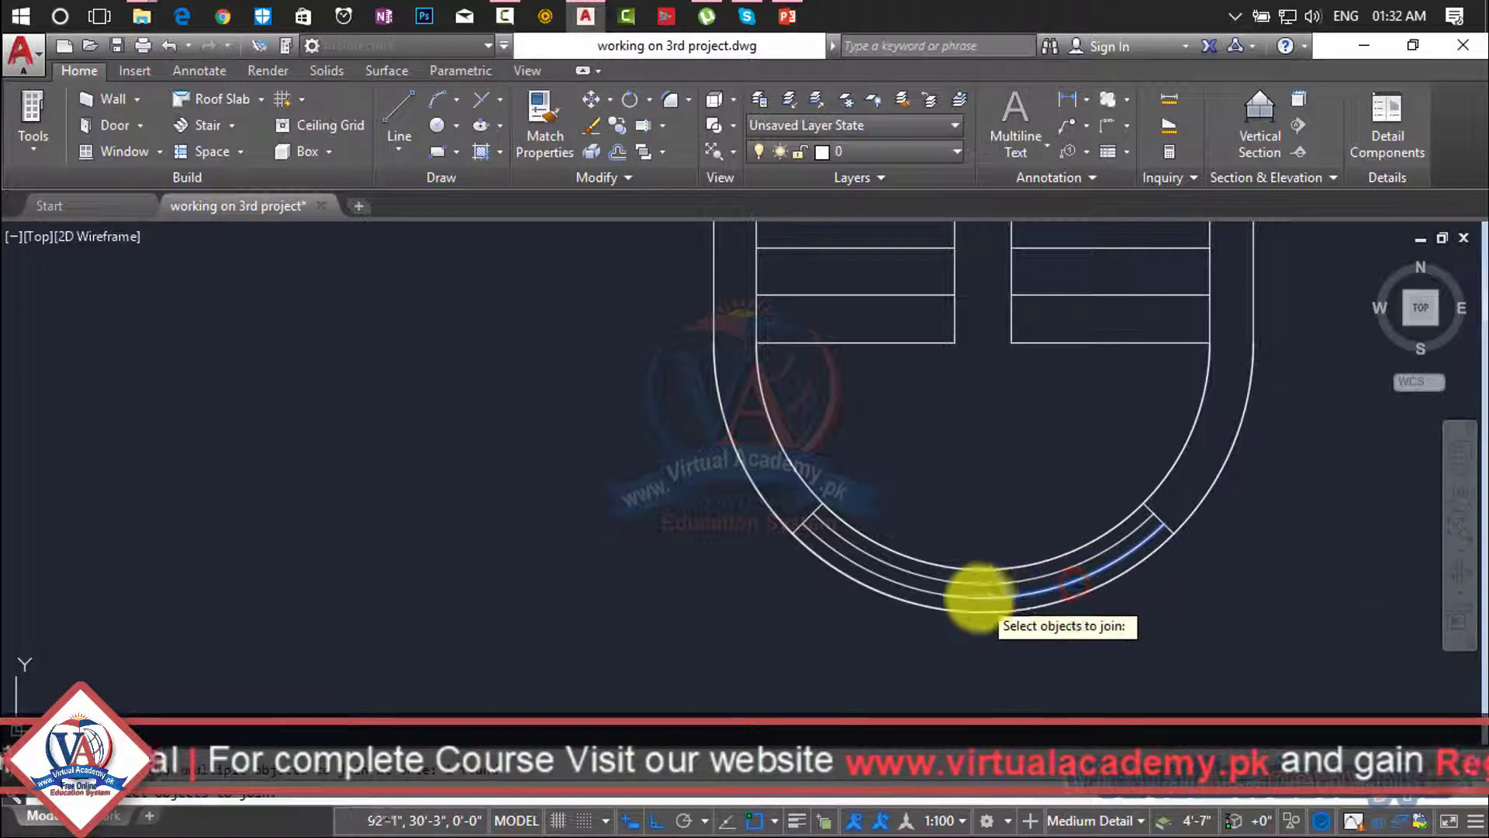
pyautogui.click(969, 596)
pyautogui.press('Return')
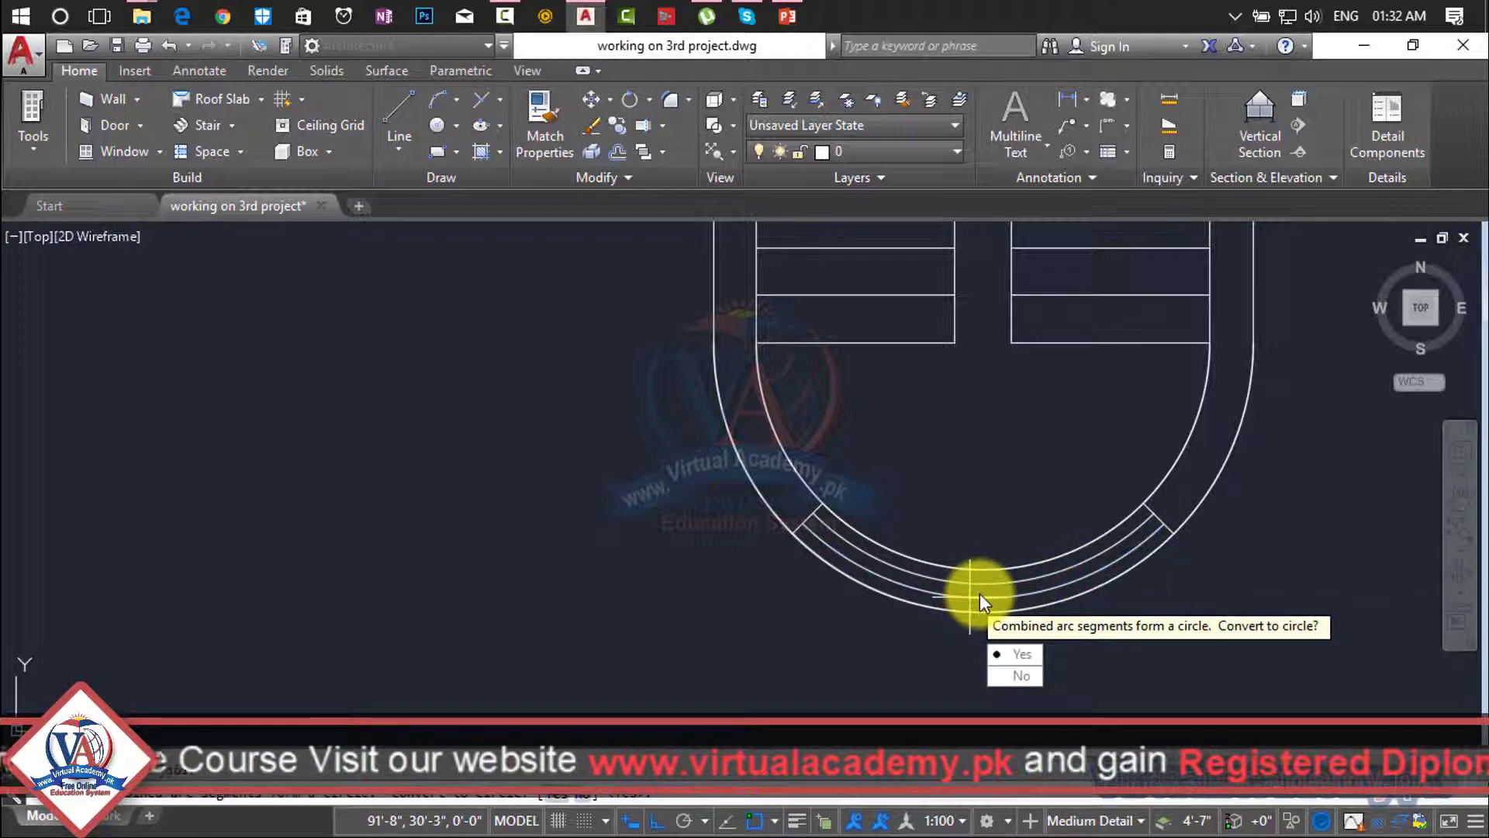
pyautogui.click(1006, 653)
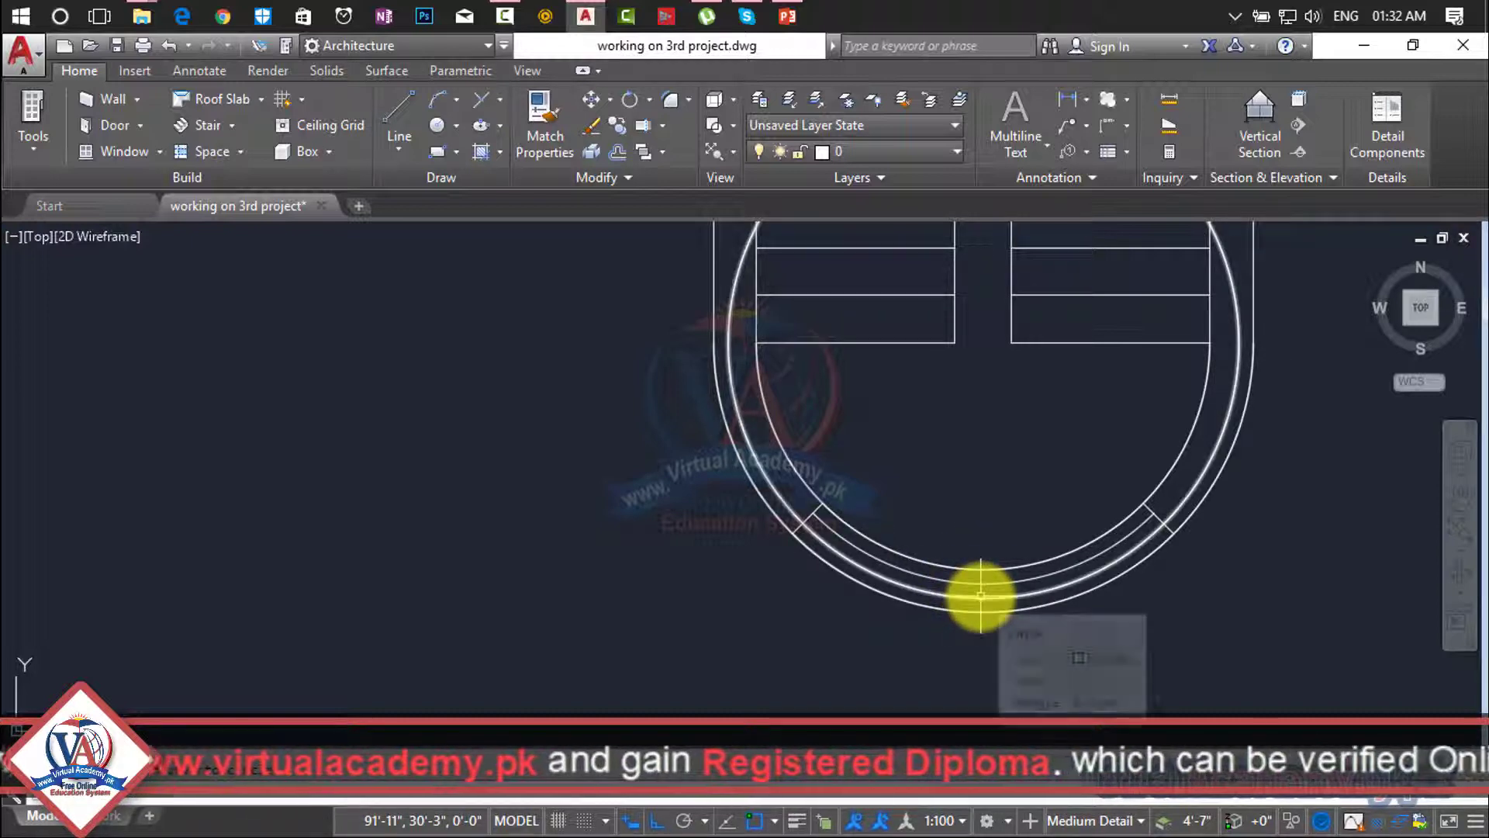
pyautogui.hotkey('ctrl', 'z')
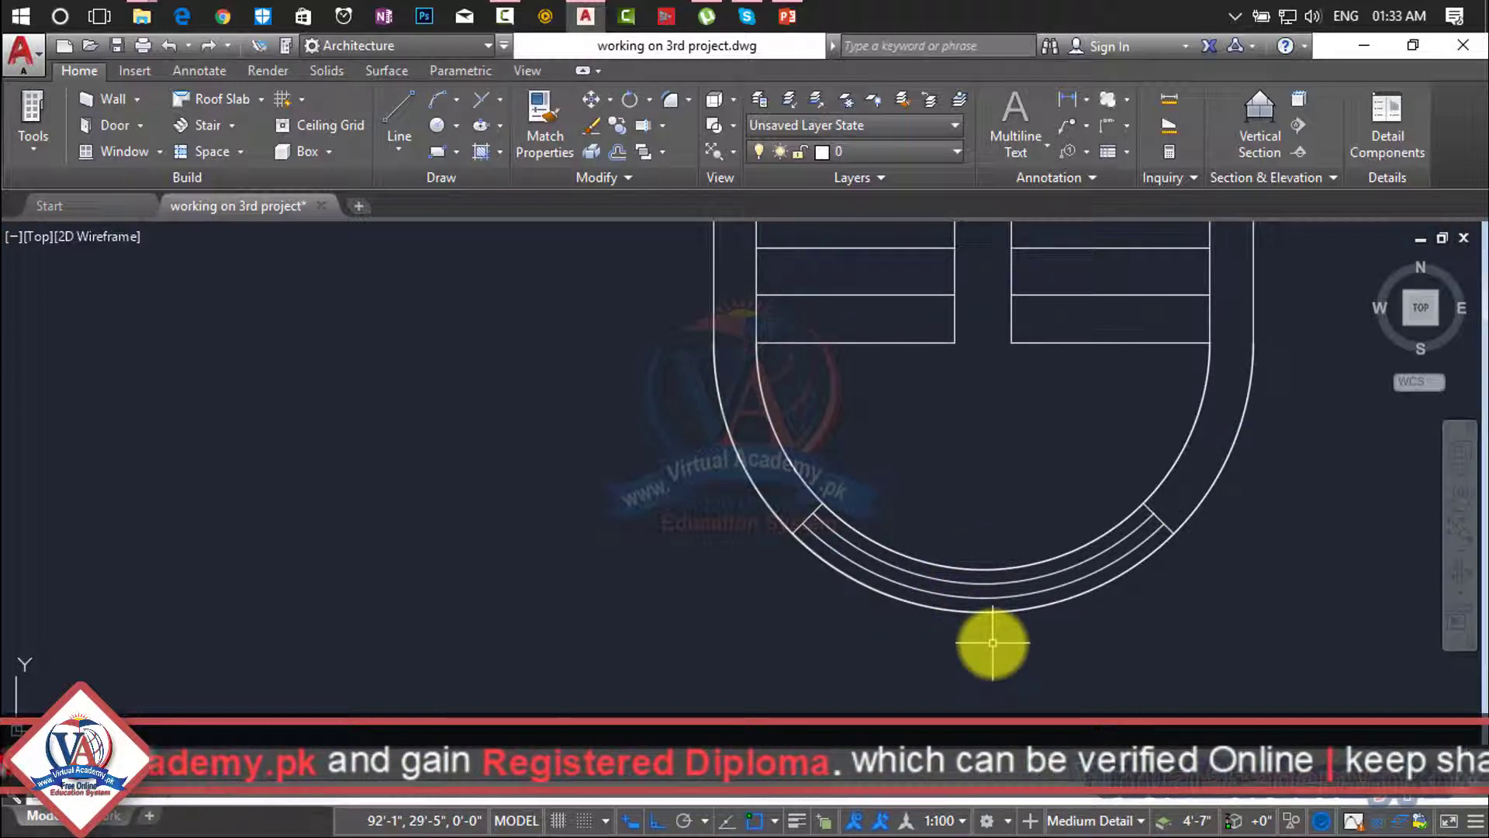
# Join the two halves of the outer window line where they meet at the south midpoint of the curve.
pyautogui.press('Return')
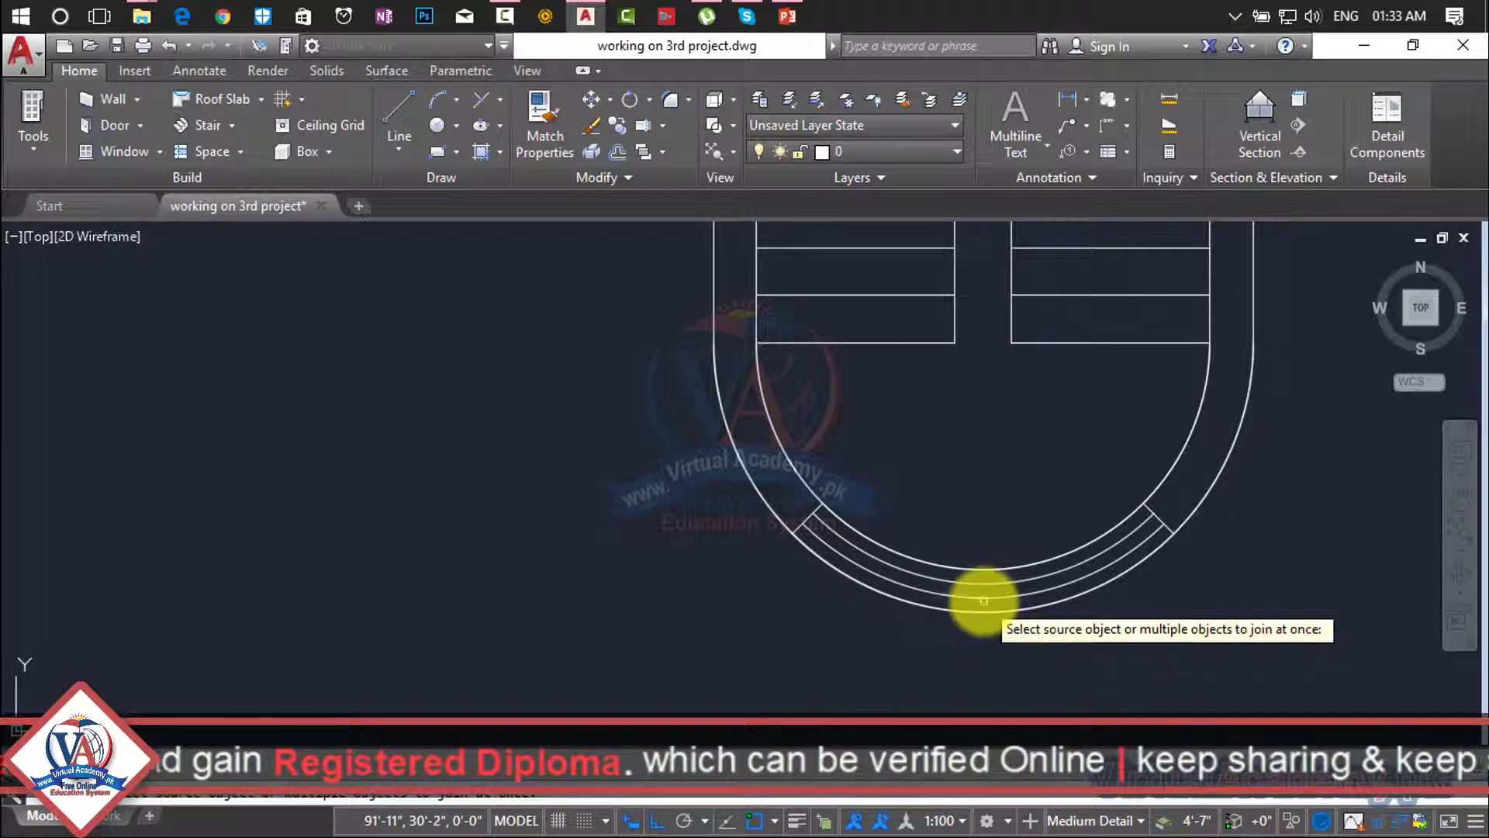
pyautogui.click(984, 598)
pyautogui.click(992, 597)
pyautogui.press('Return')
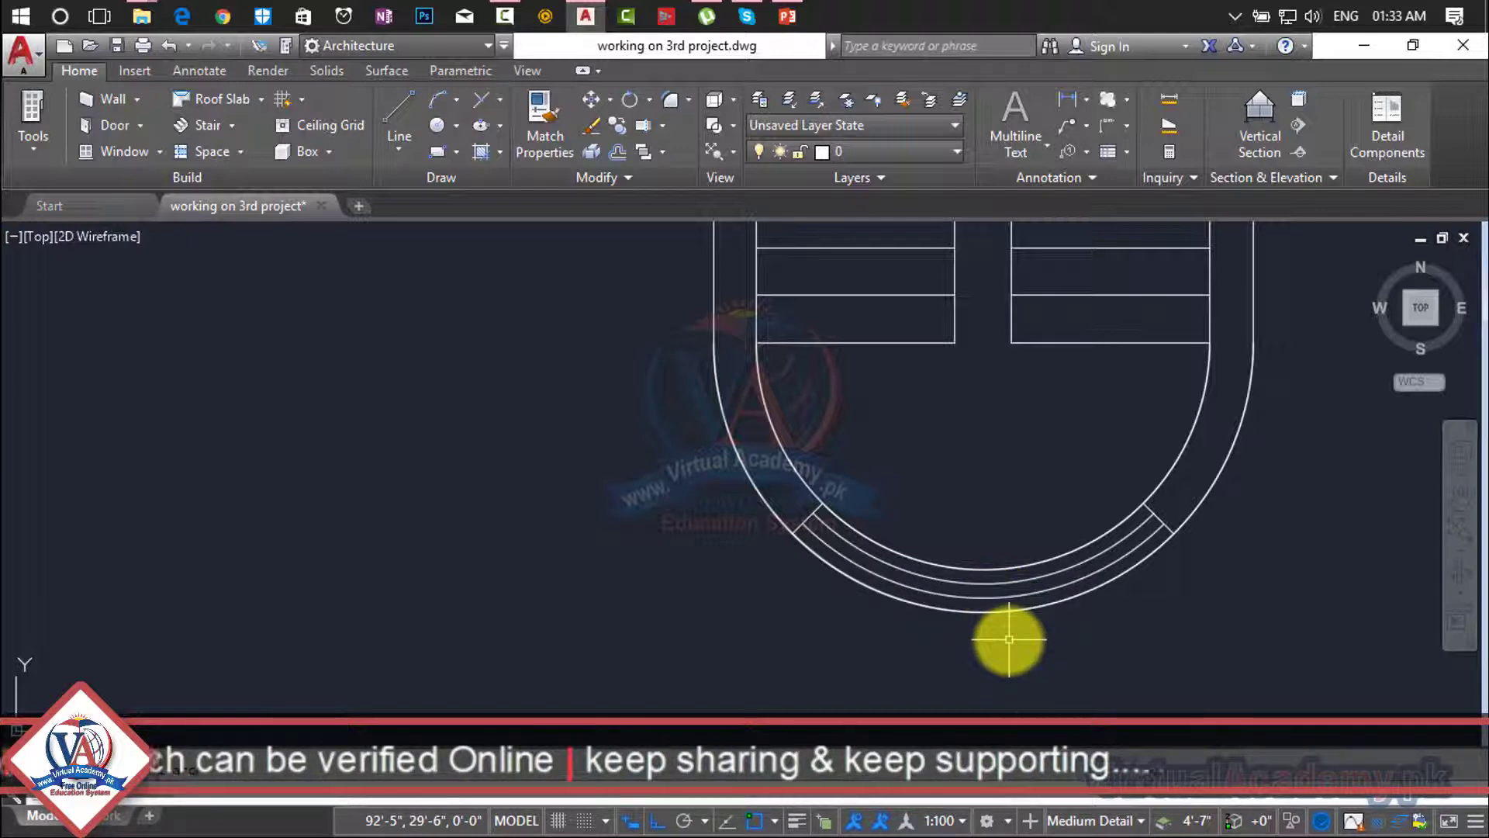
pyautogui.write('k')
pyautogui.press('Escape')
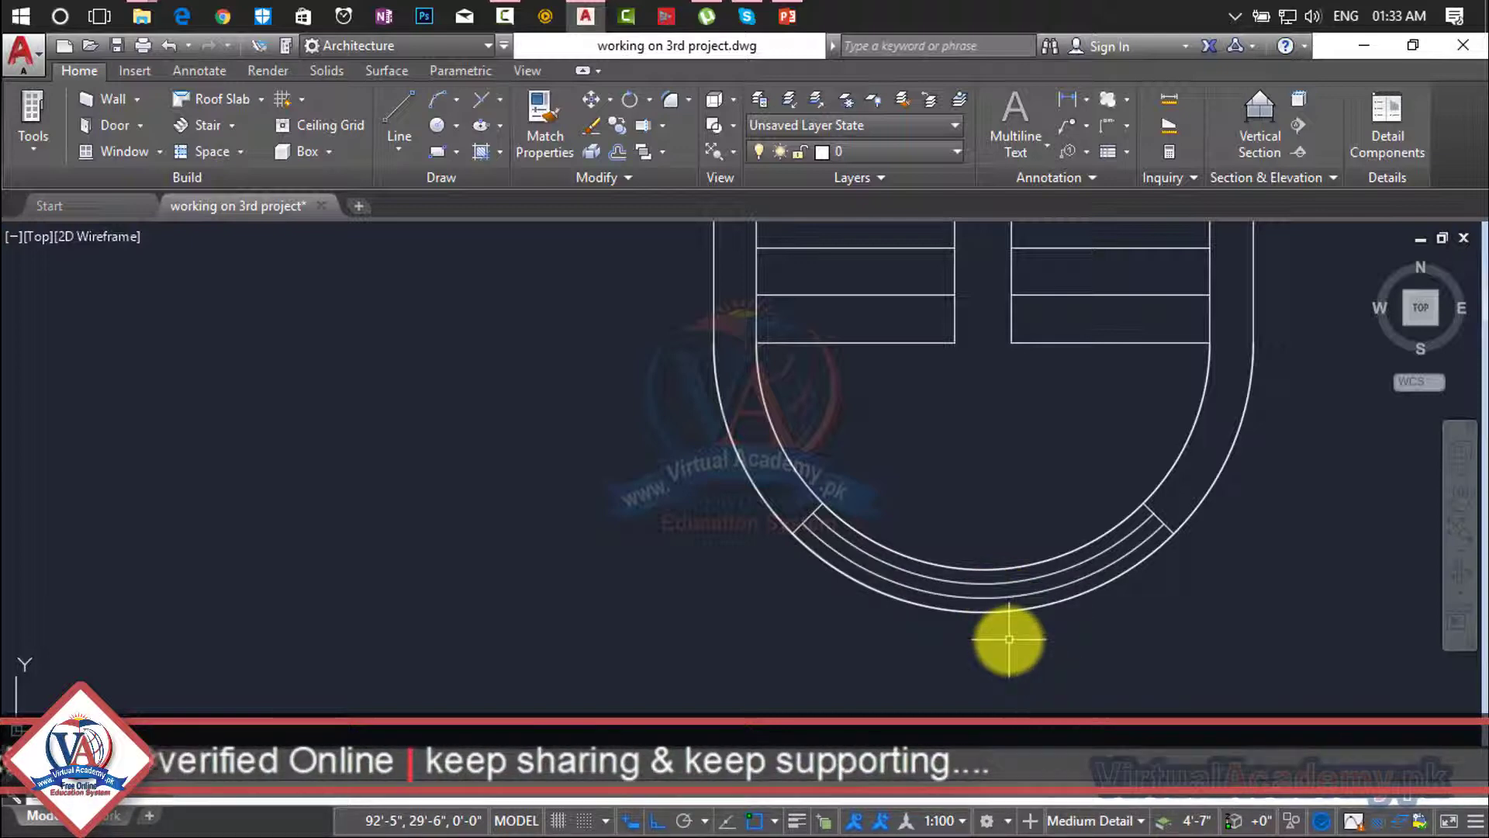
# Join the east quarter arc of the outer stair wall with the adjoining west quarter arc.
pyautogui.press('Return')
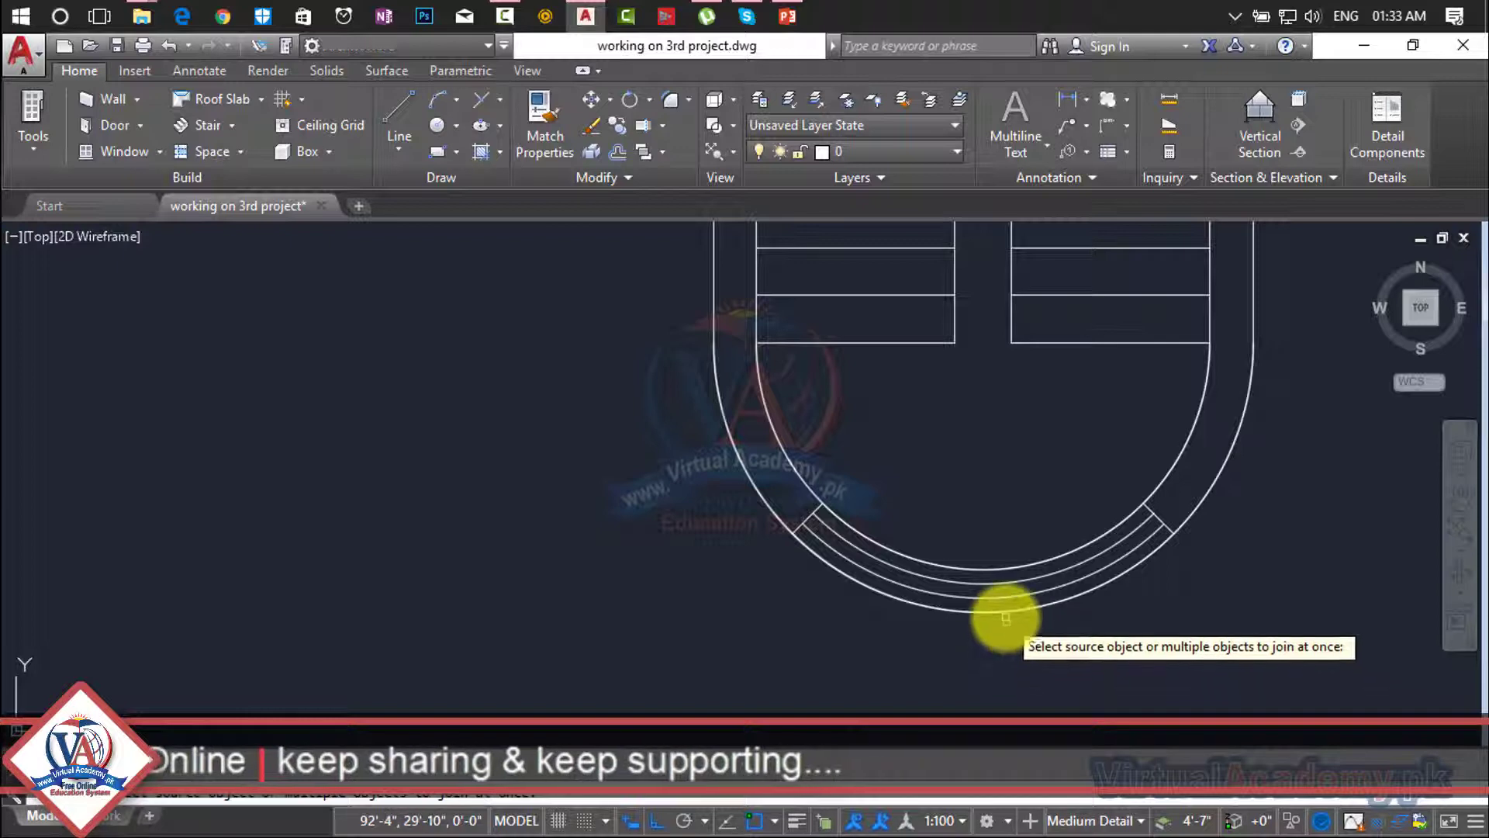
pyautogui.click(1006, 612)
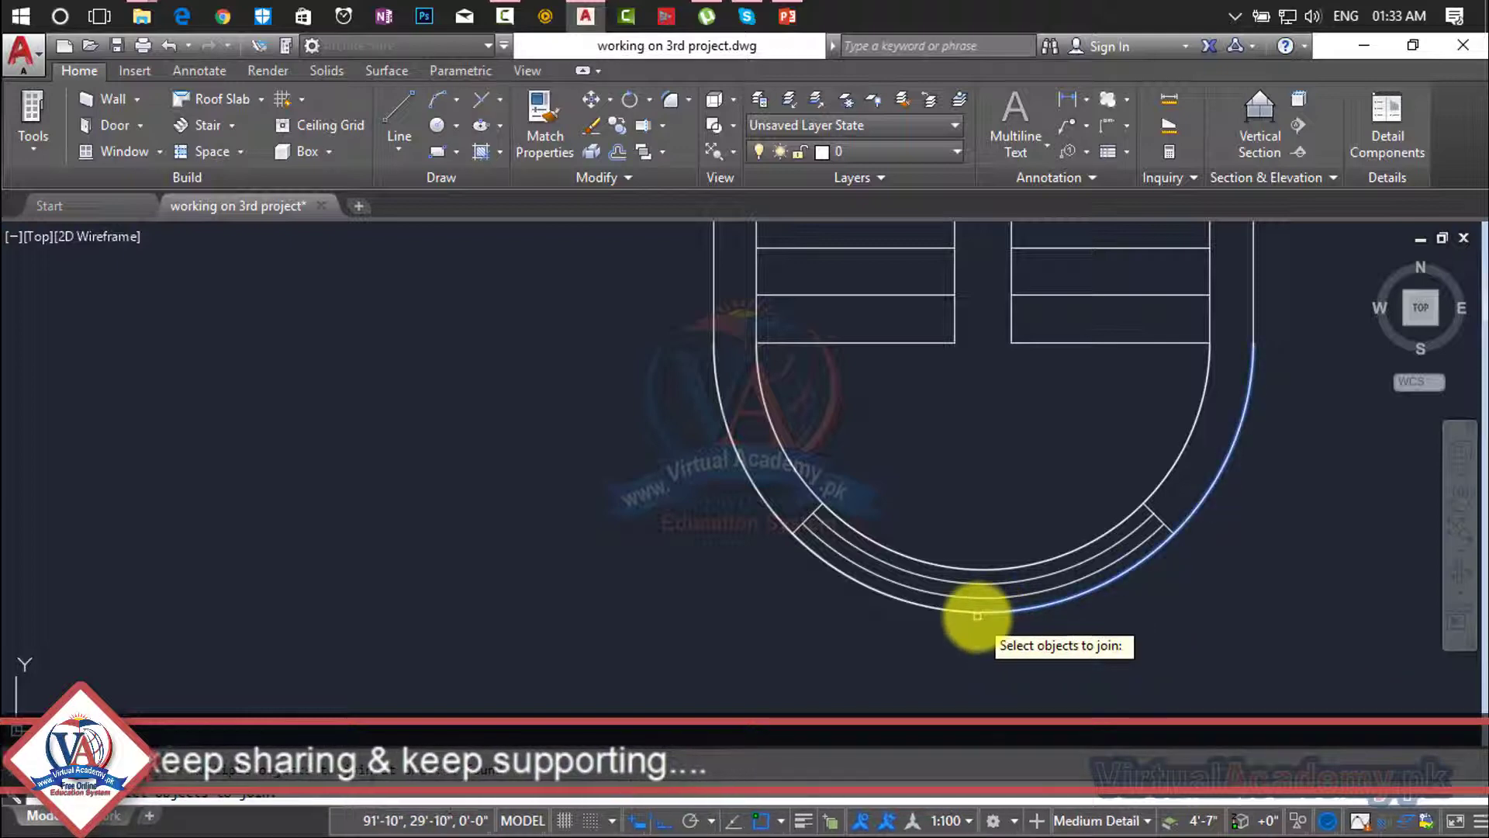